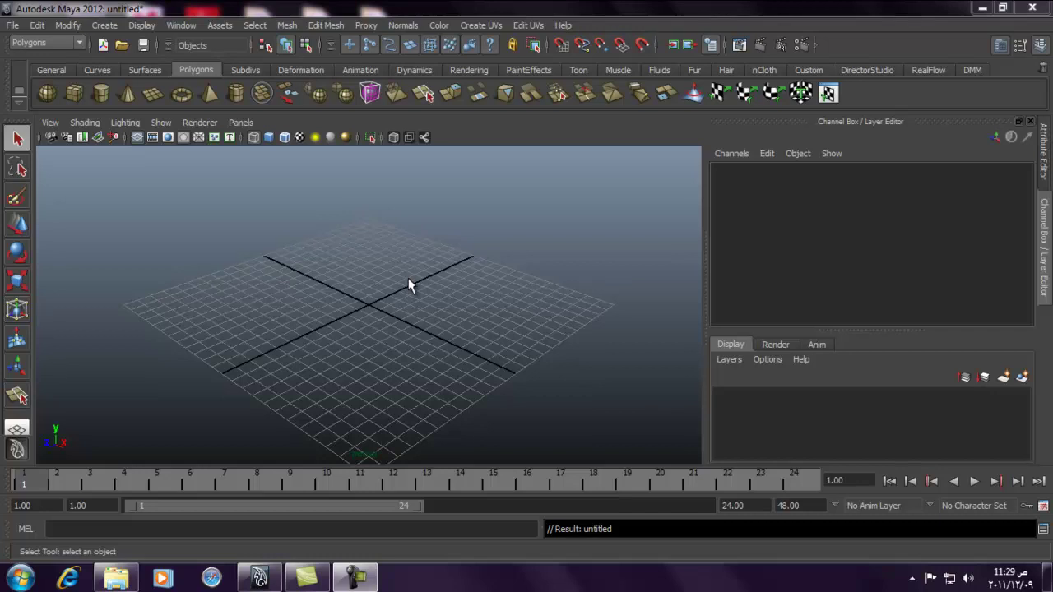
# Switch from the perspective view to the front view and show it as a single full-size view
pyautogui.press('space')
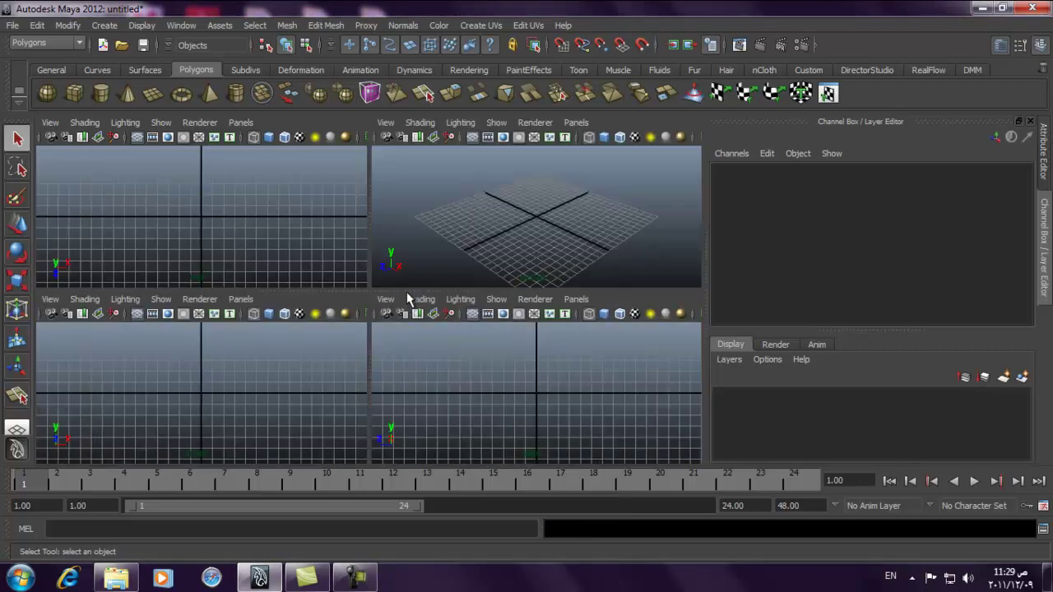
pyautogui.press('space')
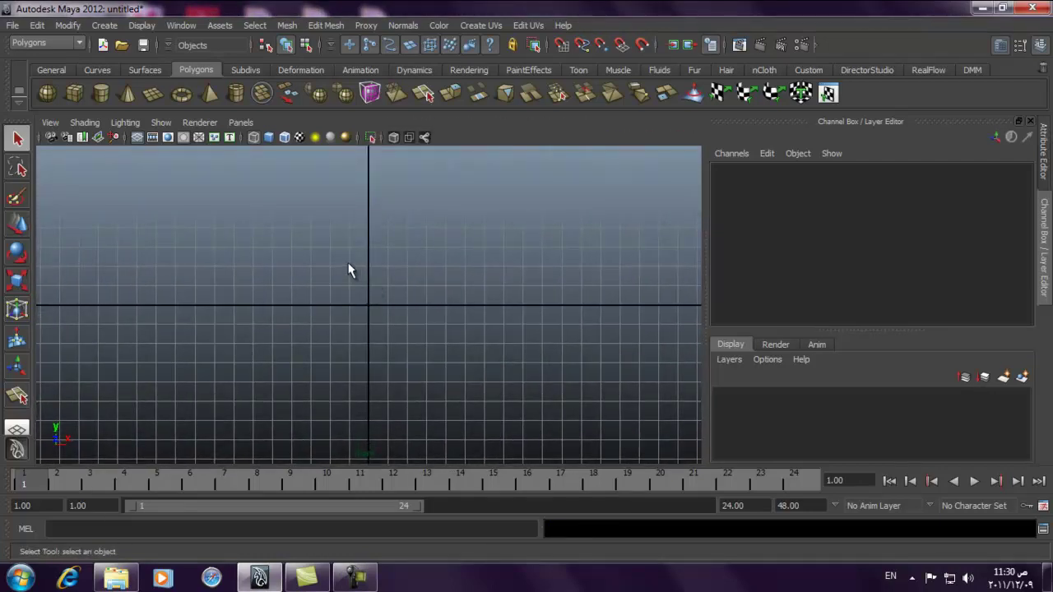
pyautogui.keyDown('alt'); pyautogui.moveTo(371, 238); pyautogui.dragTo(315, 370, button='middle'); pyautogui.keyUp('alt')
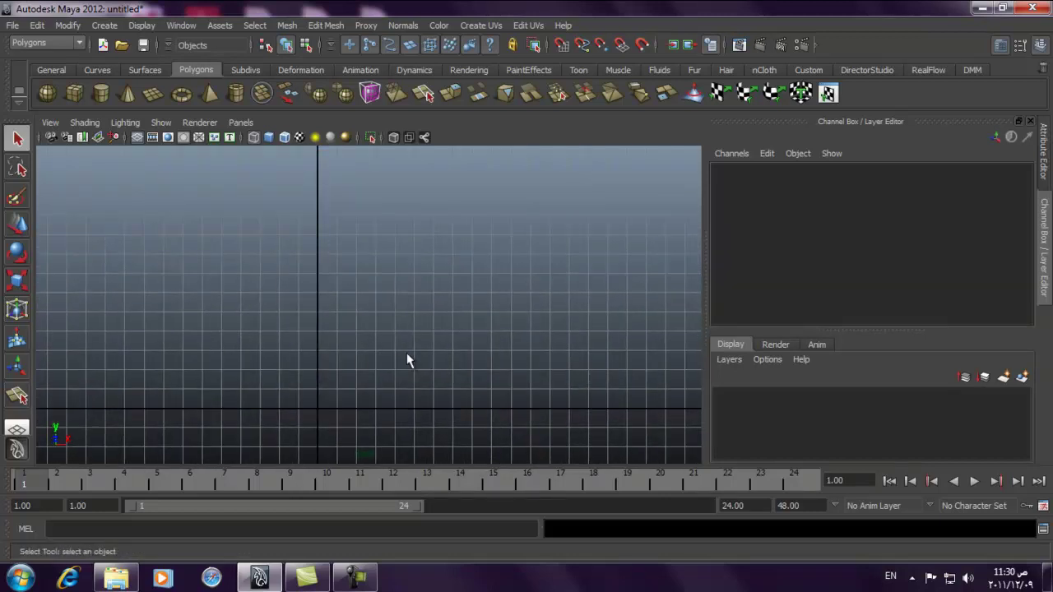
pyautogui.keyDown('alt'); pyautogui.moveTo(365, 323); pyautogui.dragTo(398, 337, button='right'); pyautogui.keyUp('alt')
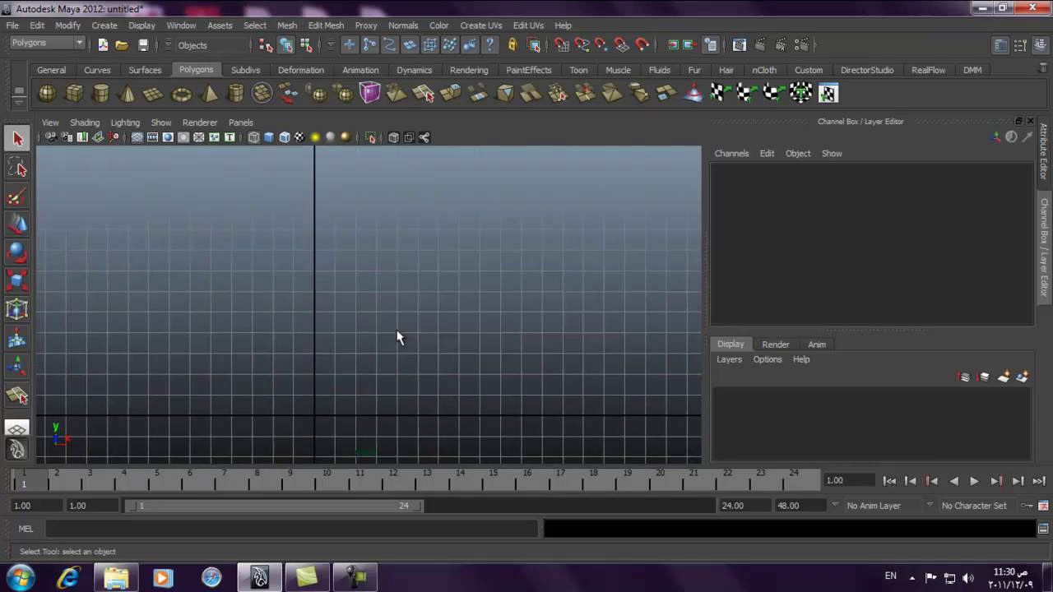
pyautogui.click(96, 136)
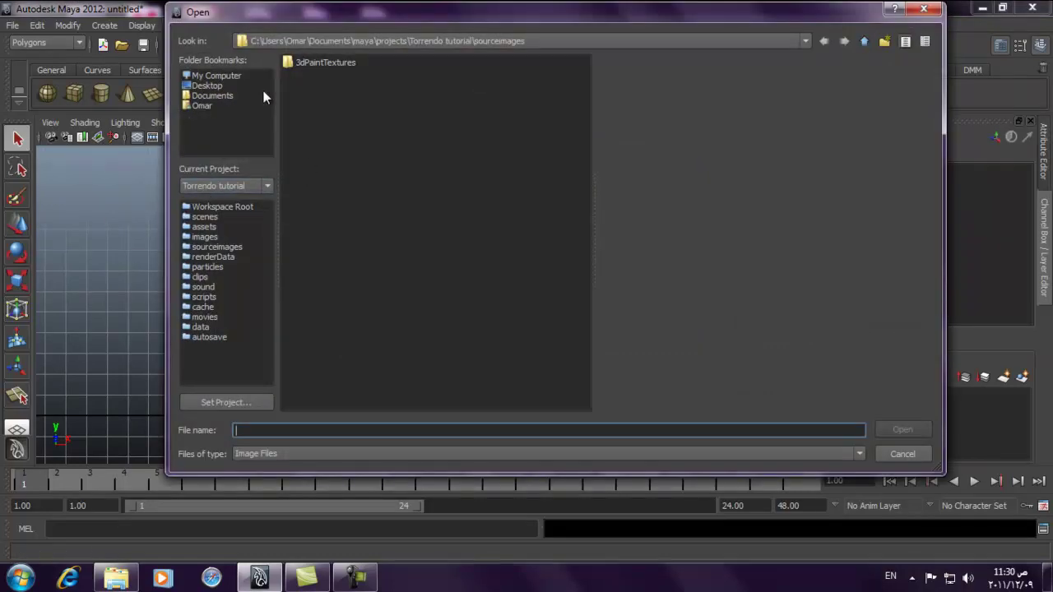
pyautogui.click(213, 87)
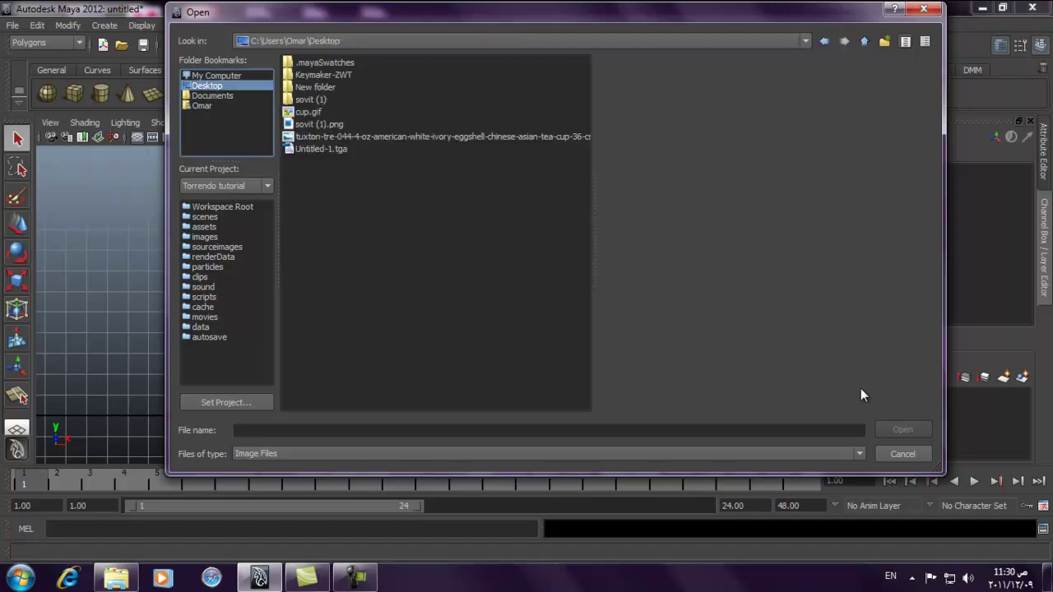
pyautogui.click(904, 454)
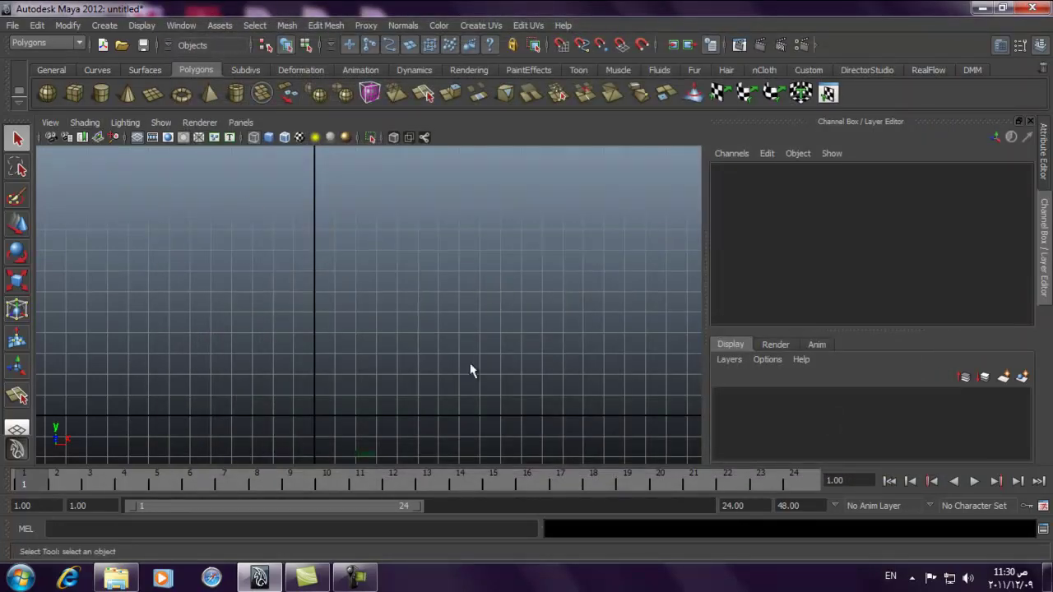
# Import the Desktop image tuxton-tre-044-4-oz-american-white-ivory-eggshell-chinese-asian-tea-cup-36-cs.jpg as the front view's image plane and deselect it
pyautogui.click(99, 137)
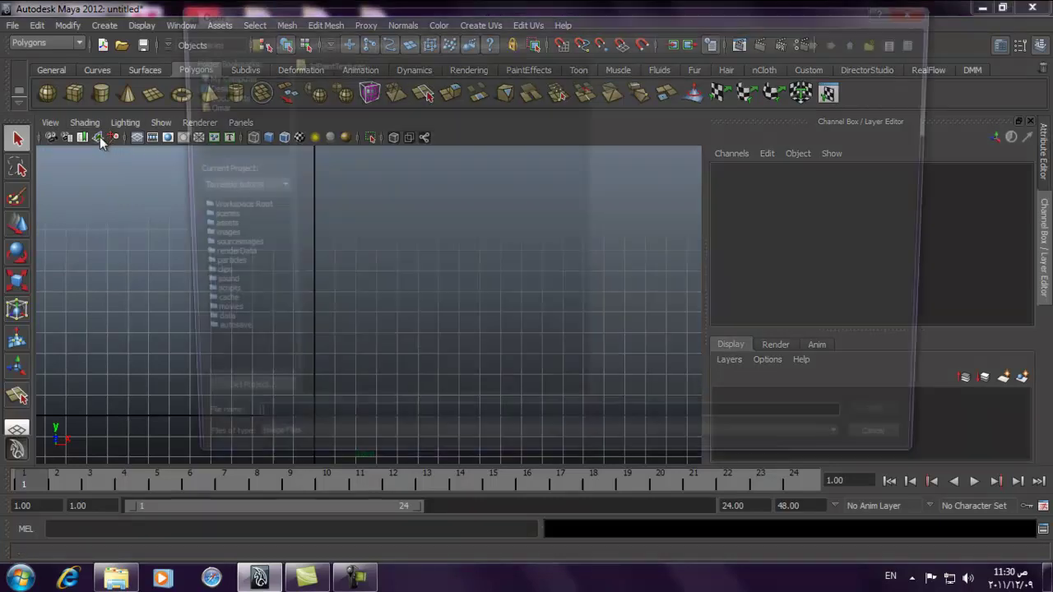
pyautogui.click(206, 86)
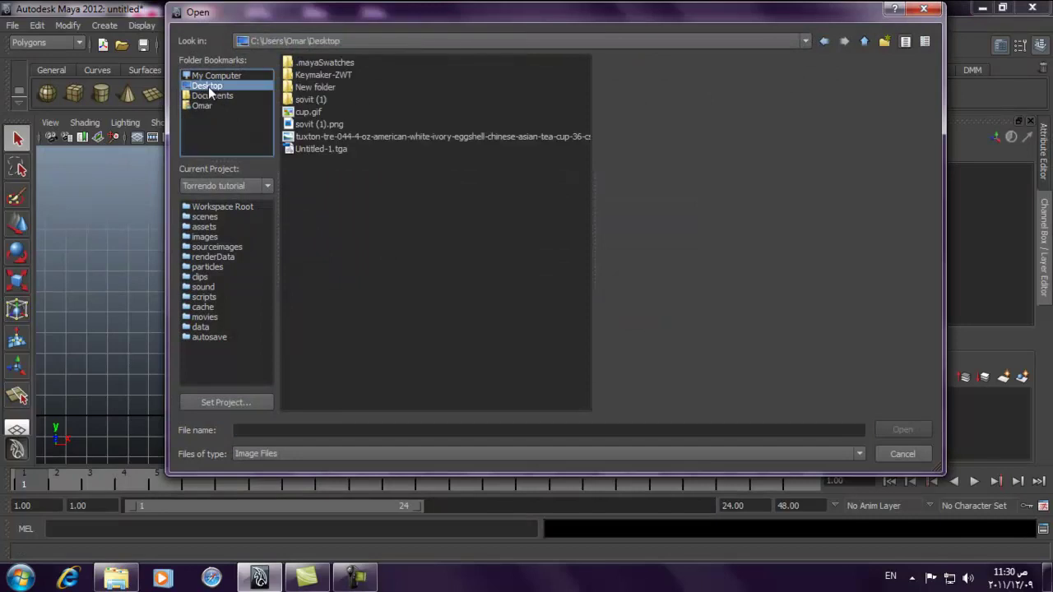
pyautogui.click(325, 137)
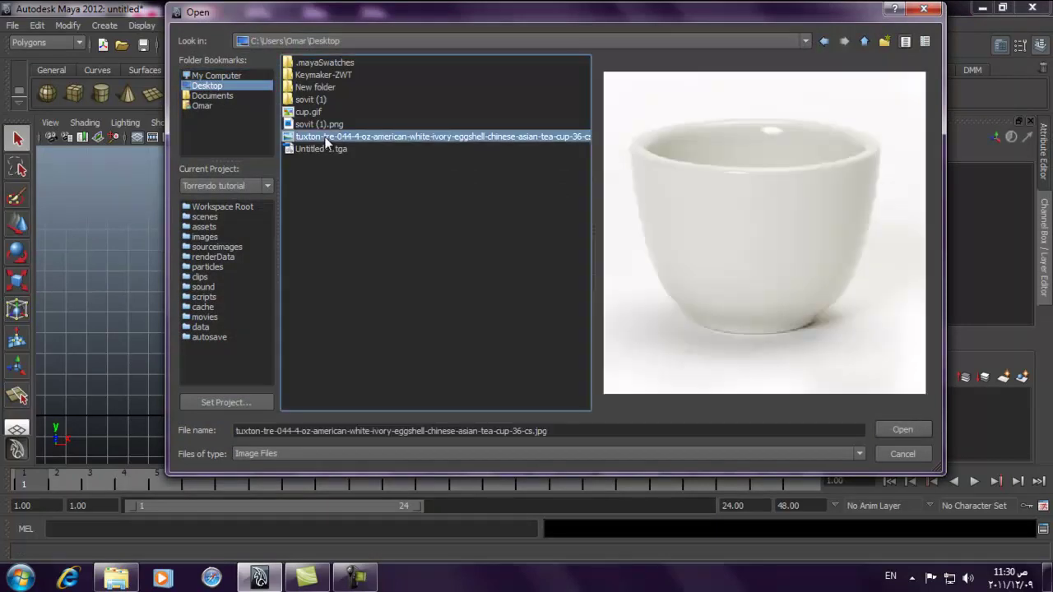
pyautogui.doubleClick(325, 138)
pyautogui.keyDown('alt'); pyautogui.moveTo(546, 245); pyautogui.dragTo(335, 247, button='right'); pyautogui.keyUp('alt')
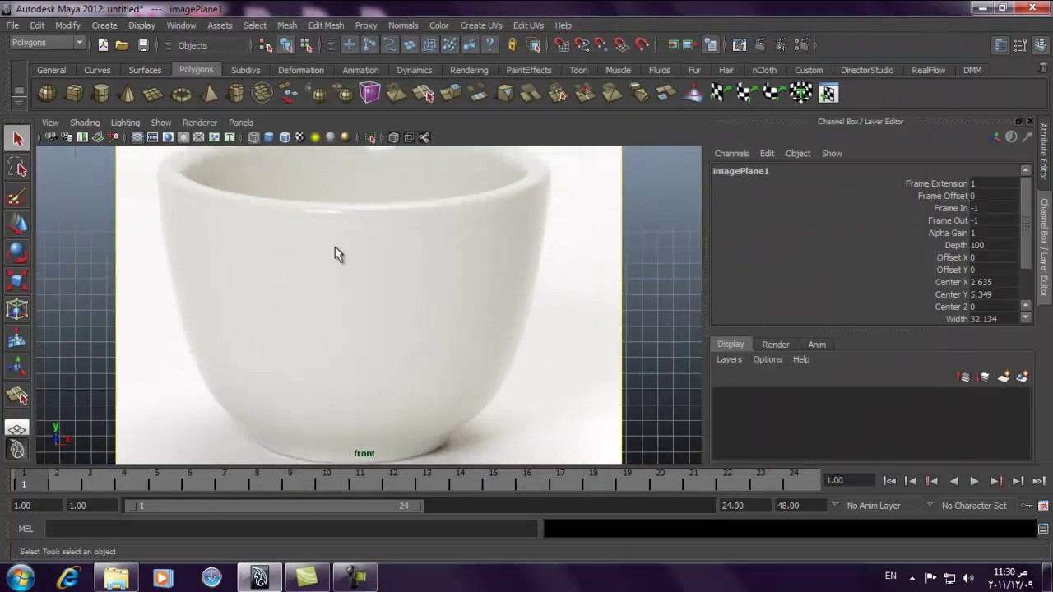
pyautogui.keyDown('alt'); pyautogui.moveTo(401, 274); pyautogui.dragTo(404, 186, button='middle'); pyautogui.keyUp('alt')
pyautogui.keyDown('alt'); pyautogui.moveTo(430, 228); pyautogui.dragTo(539, 327, button='right'); pyautogui.keyUp('alt')
pyautogui.click(654, 306)
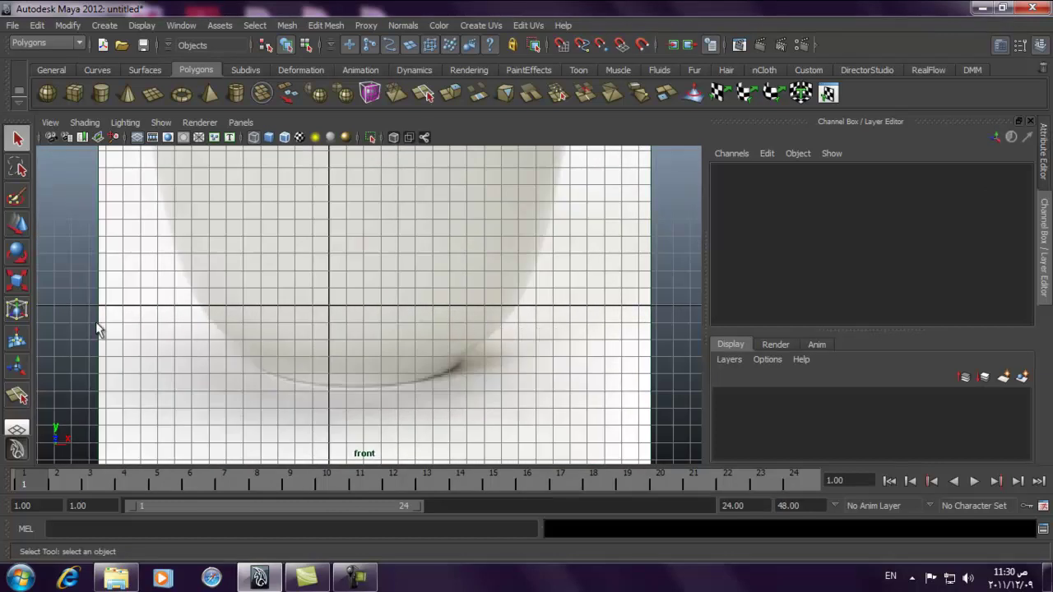
# Select the front camera and open the attributes of its cup image plane
pyautogui.click(54, 140)
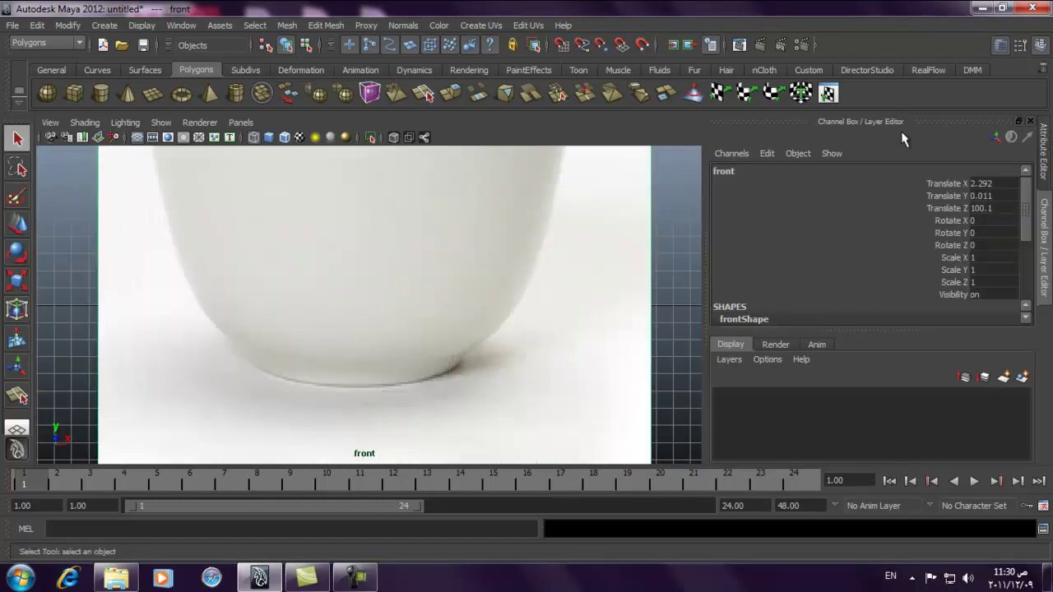
pyautogui.click(1044, 153)
pyautogui.moveTo(899, 374); pyautogui.dragTo(911, 409)
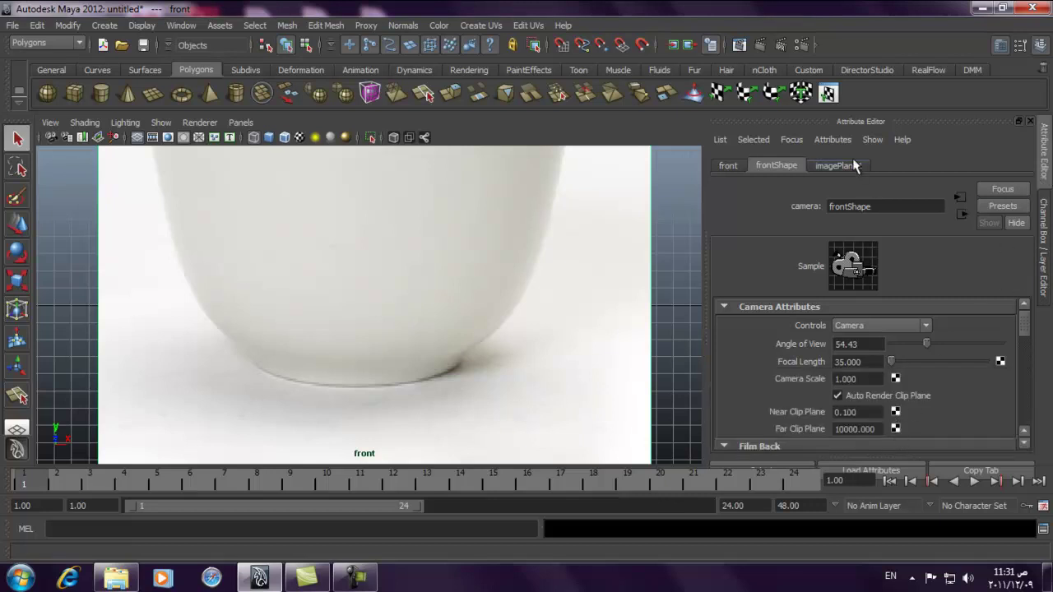
pyautogui.click(852, 165)
# Try lowering the cup image by setting the image plane's Center Y to 1, and undo the change
pyautogui.click(911, 406)
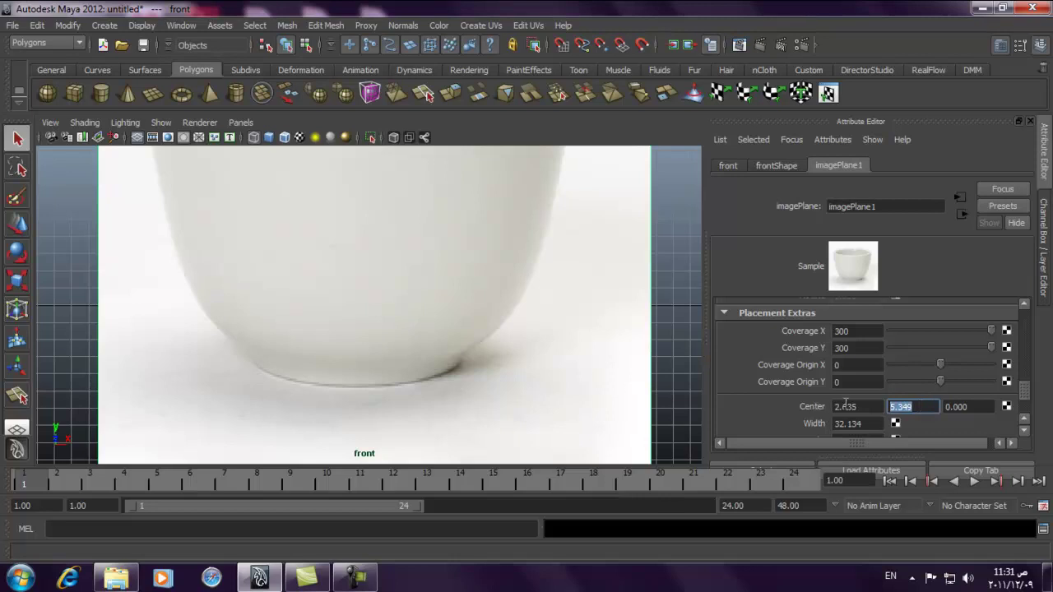
pyautogui.write('1')
pyautogui.press('Return')
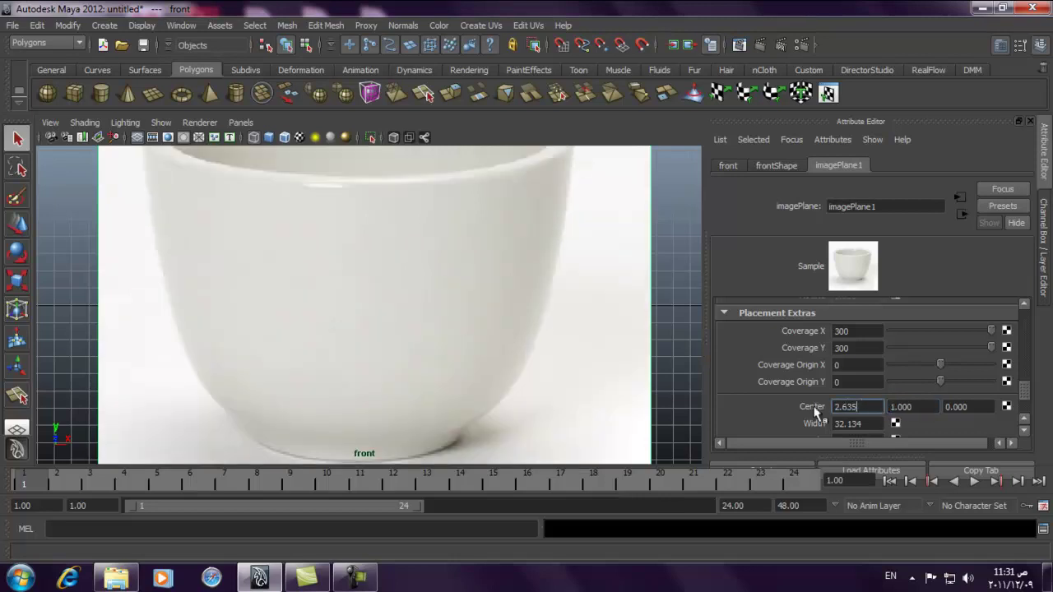
pyautogui.keyDown('alt'); pyautogui.moveTo(559, 301); pyautogui.dragTo(307, 282, button='right'); pyautogui.keyUp('alt')
pyautogui.hotkey('ctrl', 'z')
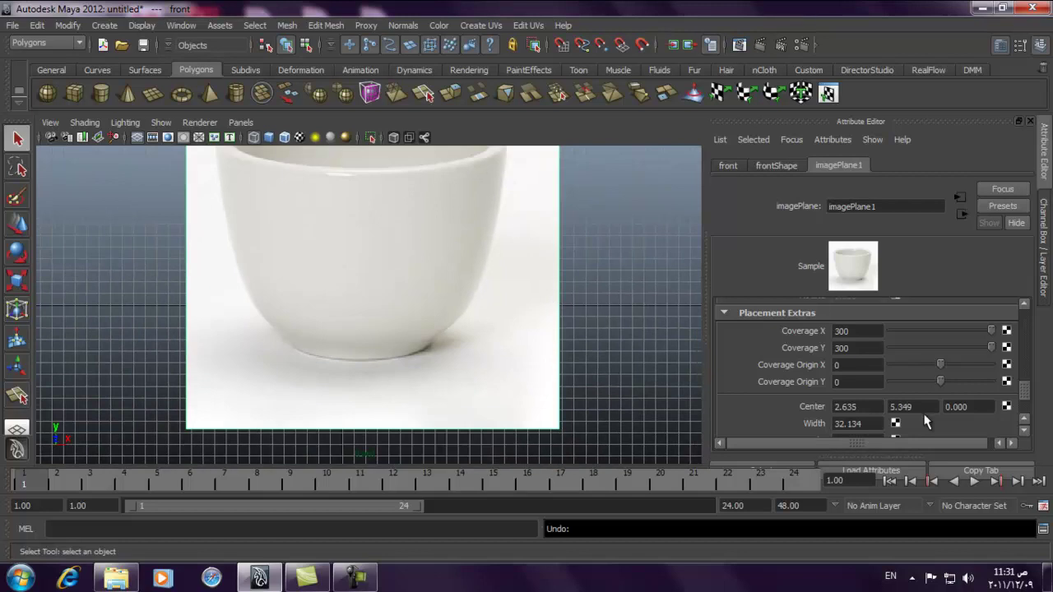
# Set the image plane's Center X to 1 so the cup lines up with the vertical grid axis, and deselect it
pyautogui.click(839, 406)
pyautogui.write('1')
pyautogui.click(922, 407)
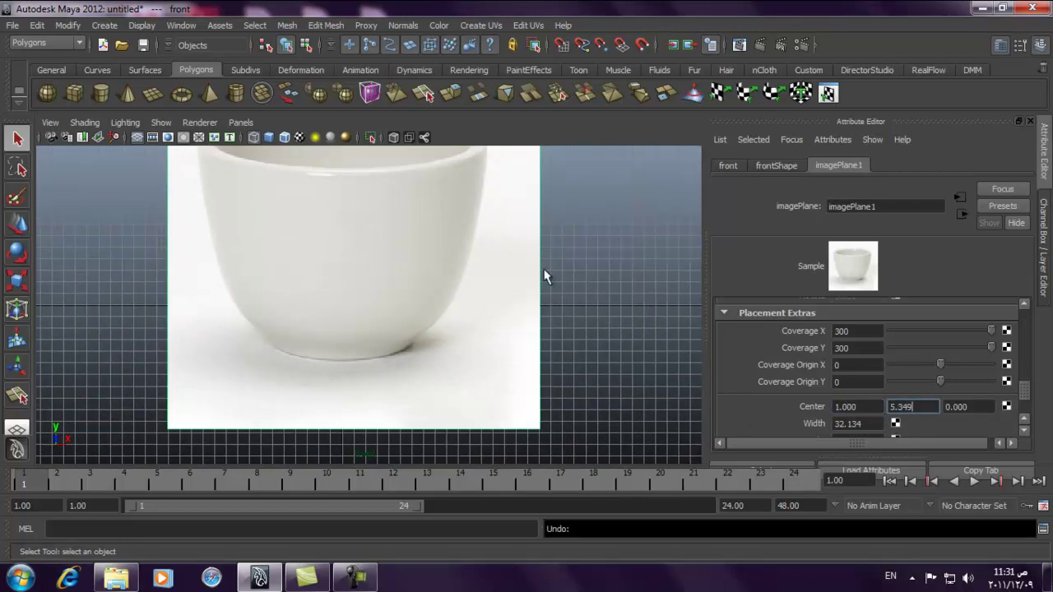
pyautogui.click(625, 269)
pyautogui.keyDown('alt'); pyautogui.moveTo(625, 270); pyautogui.dragTo(709, 288, button='right'); pyautogui.keyUp('alt')
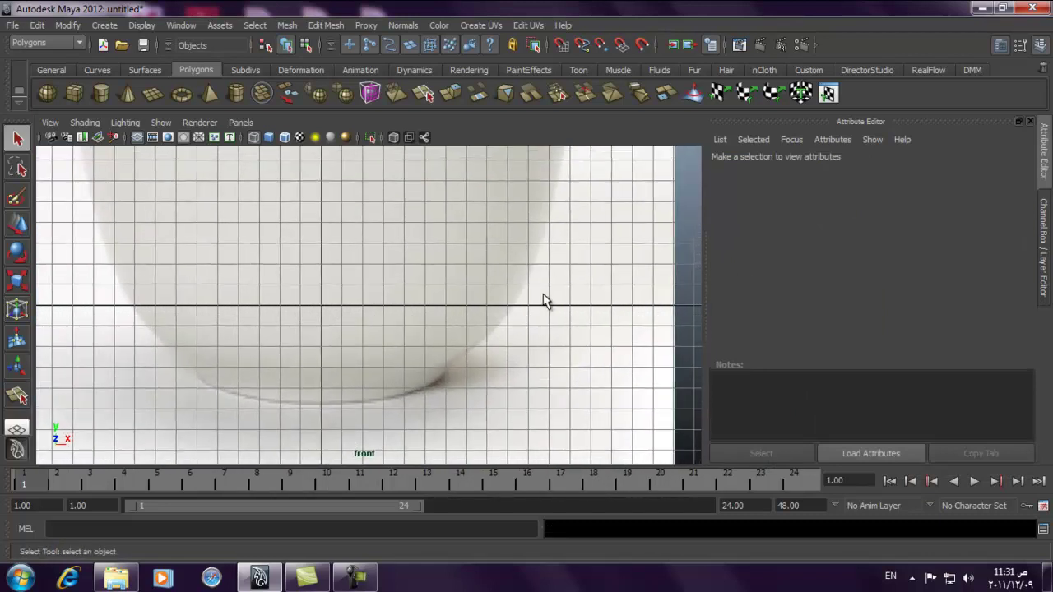
pyautogui.keyDown('alt'); pyautogui.moveTo(493, 313); pyautogui.dragTo(559, 323, button='right'); pyautogui.keyUp('alt')
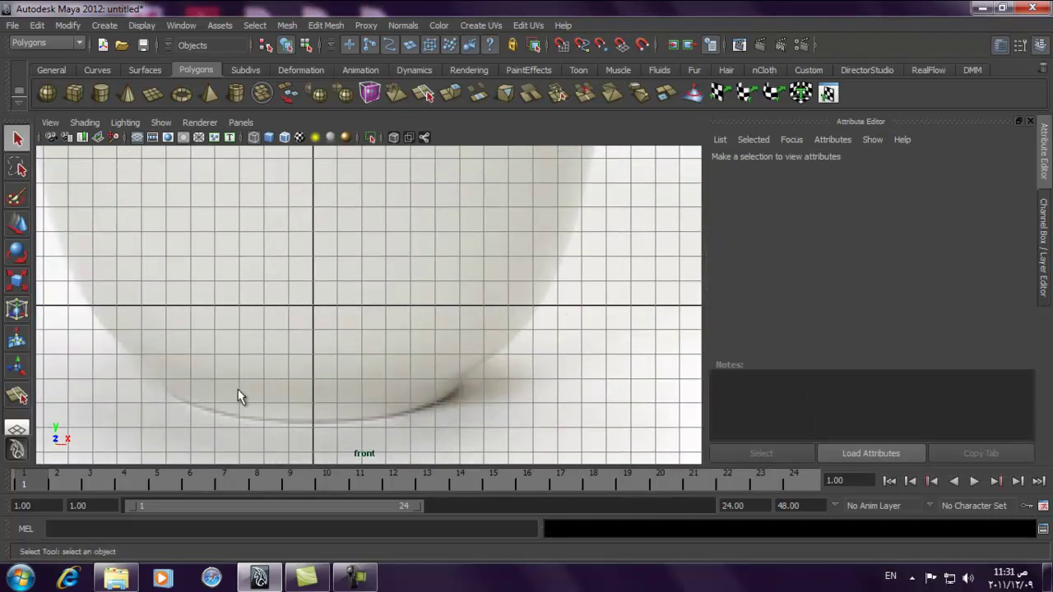
# Start a 3 Cubic CV curve with its first point on the vertical axis at the cup's bottom edge
pyautogui.click(104, 26)
pyautogui.moveTo(243, 206)
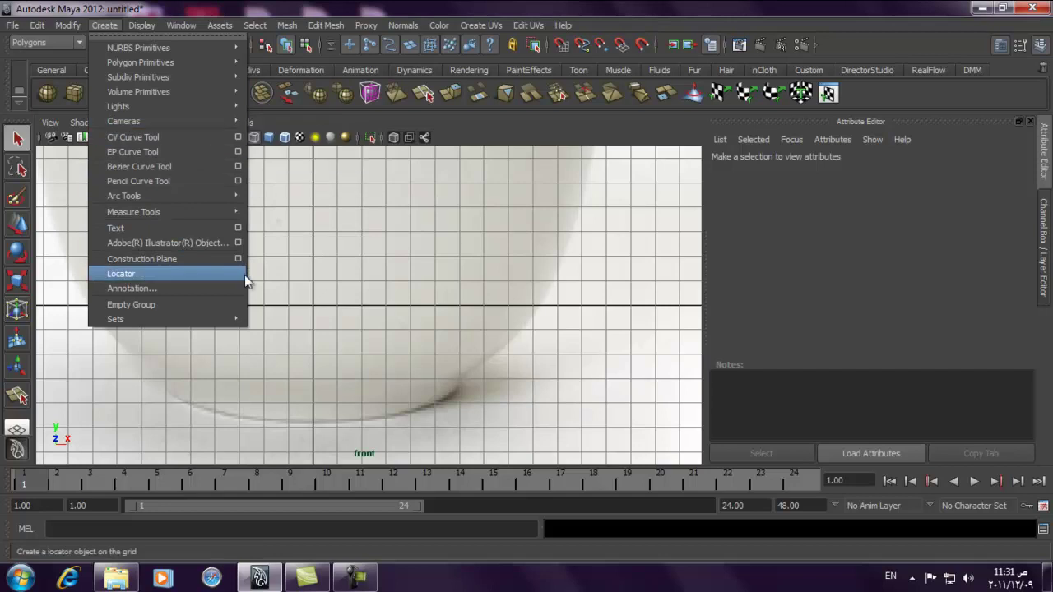
pyautogui.click(237, 137)
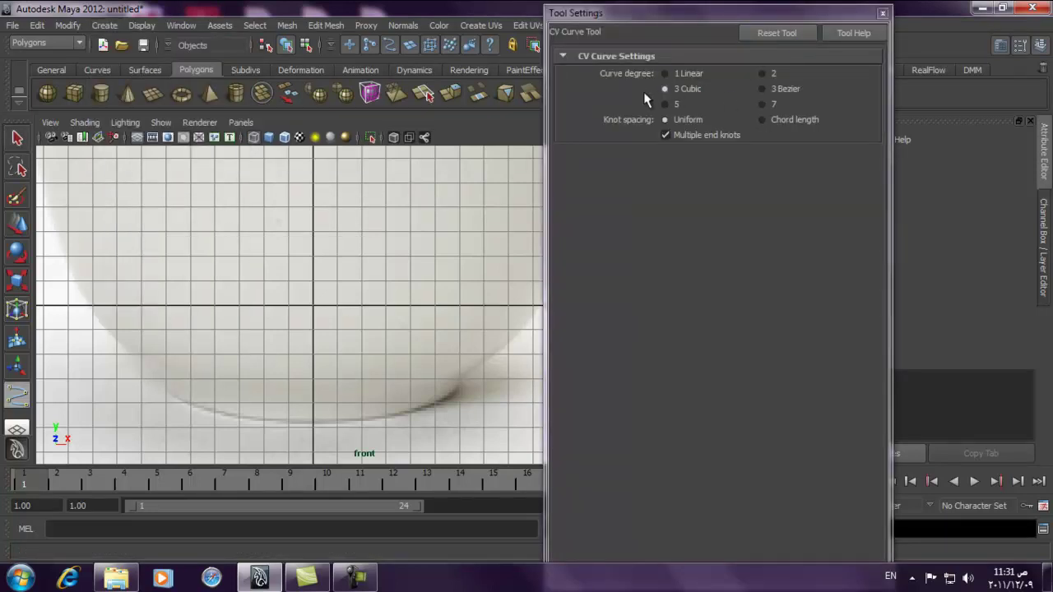
pyautogui.click(882, 14)
pyautogui.keyDown('alt'); pyautogui.moveTo(422, 318); pyautogui.dragTo(402, 176, button='middle'); pyautogui.keyUp('alt')
pyautogui.keyDown('alt'); pyautogui.moveTo(437, 238); pyautogui.dragTo(465, 253, button='right'); pyautogui.keyUp('alt')
pyautogui.keyDown('alt'); pyautogui.moveTo(406, 242); pyautogui.dragTo(401, 293, button='middle'); pyautogui.keyUp('alt')
pyautogui.scroll(2, 246, 316)
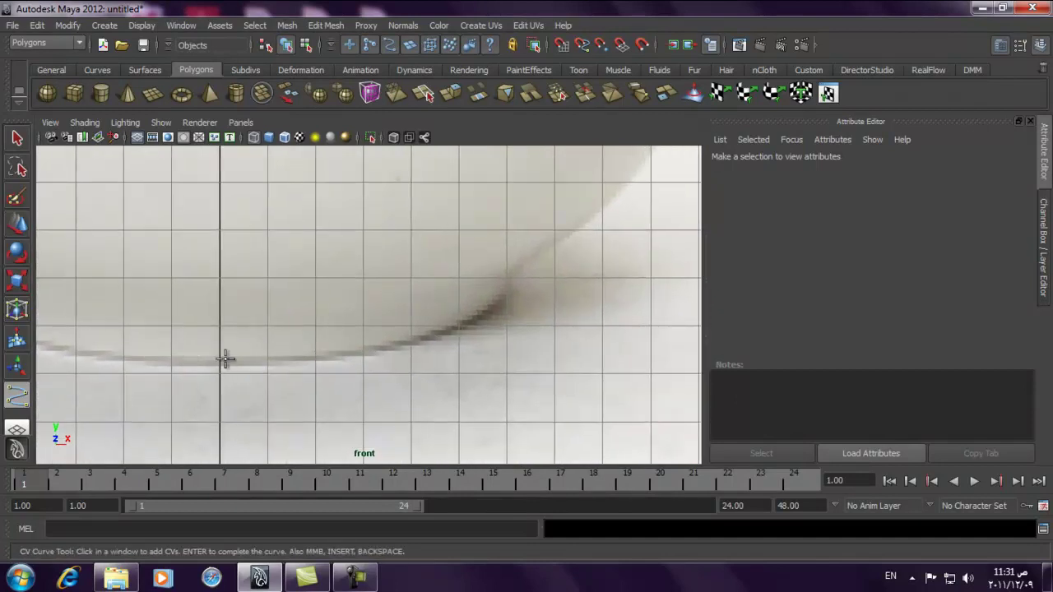
pyautogui.click(222, 360)
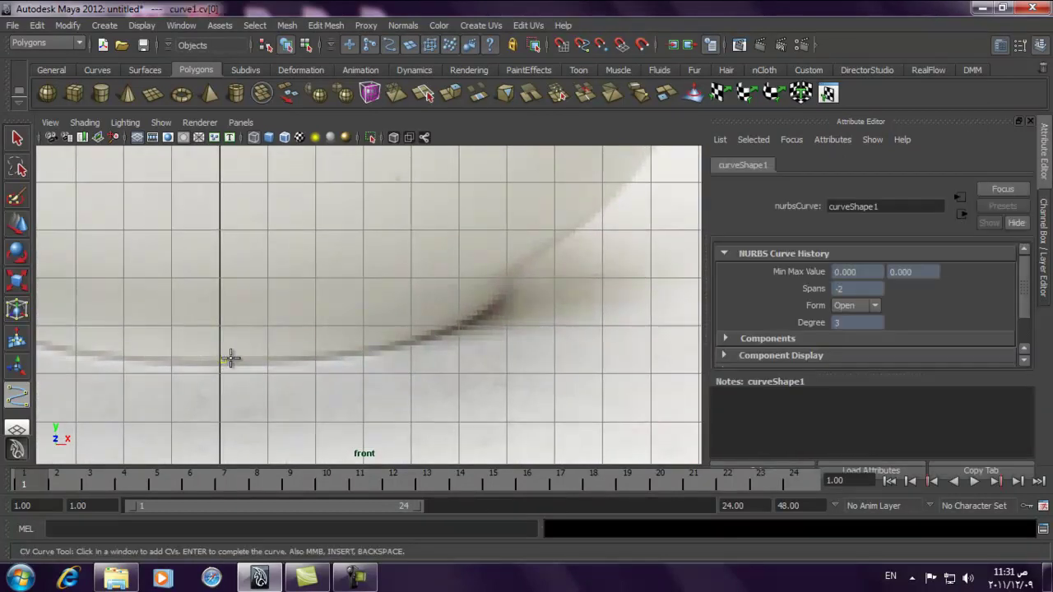
# Trace the cup's bottom edge outward with CV points to about X 5.7, Y -3.7 cm, undoing the misplaced points
pyautogui.click(315, 357)
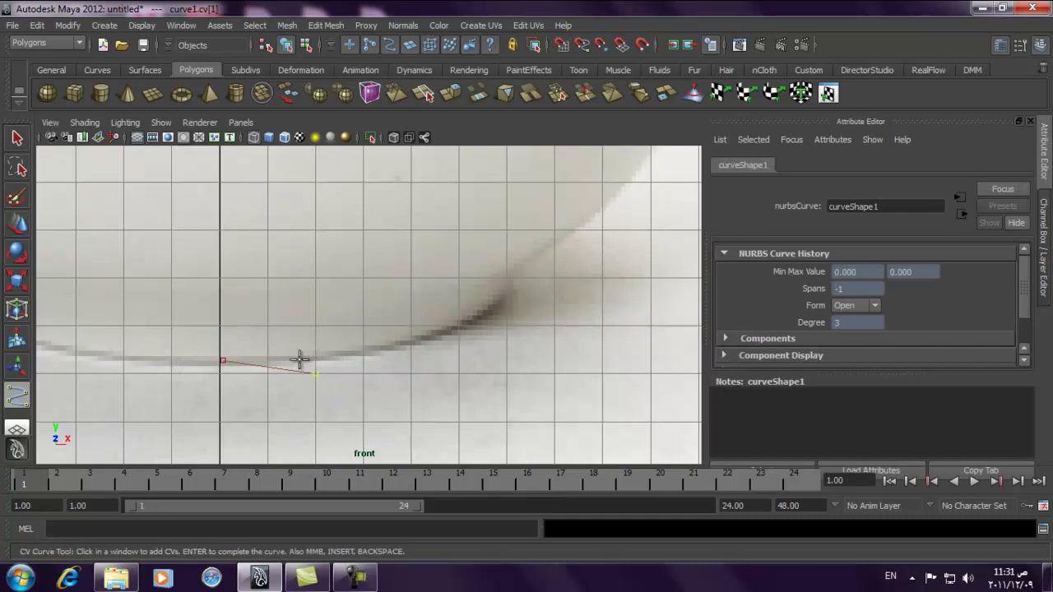
pyautogui.press('BackSpace')
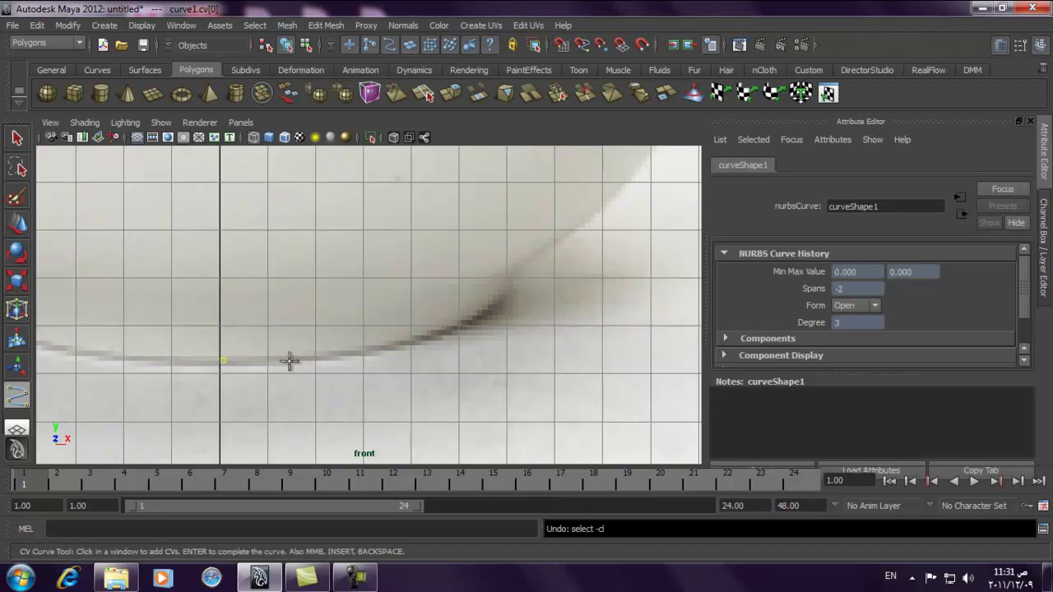
pyautogui.click(295, 358)
pyautogui.click(367, 348)
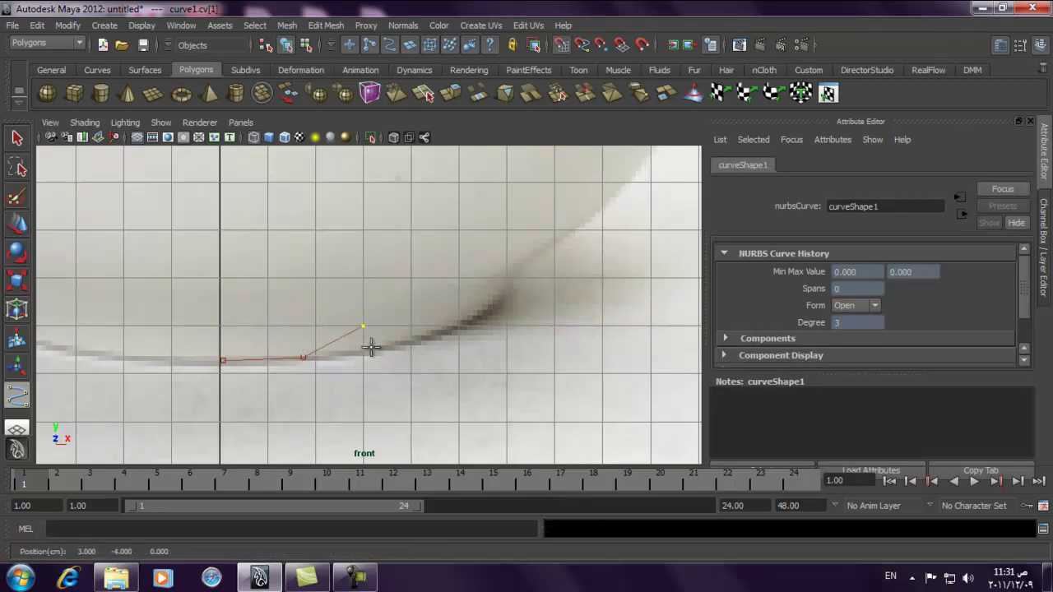
pyautogui.hotkey('ctrl', 'z')
pyautogui.click(382, 351)
pyautogui.click(415, 339)
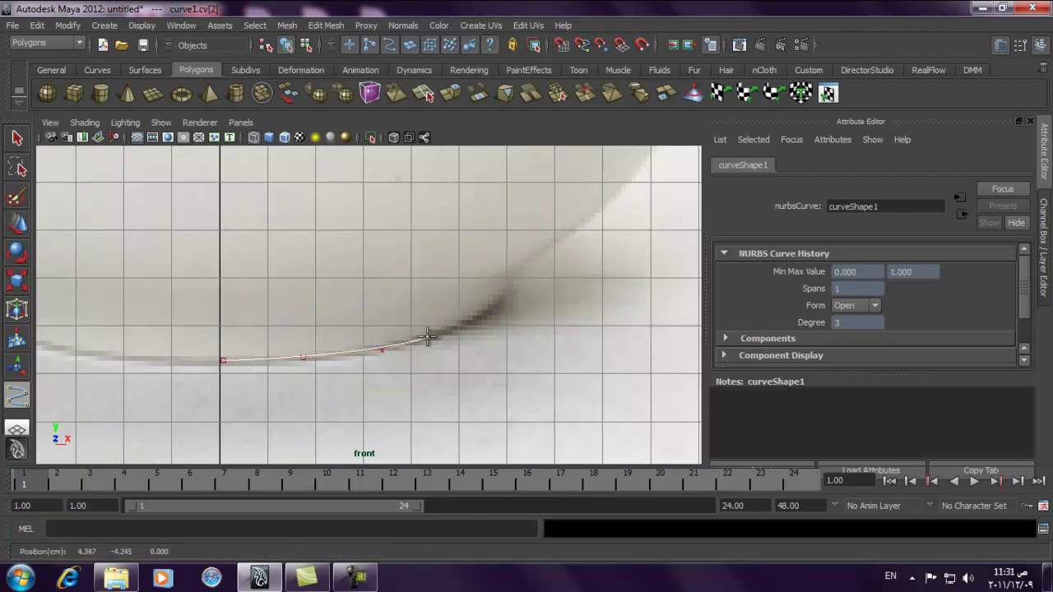
pyautogui.click(477, 322)
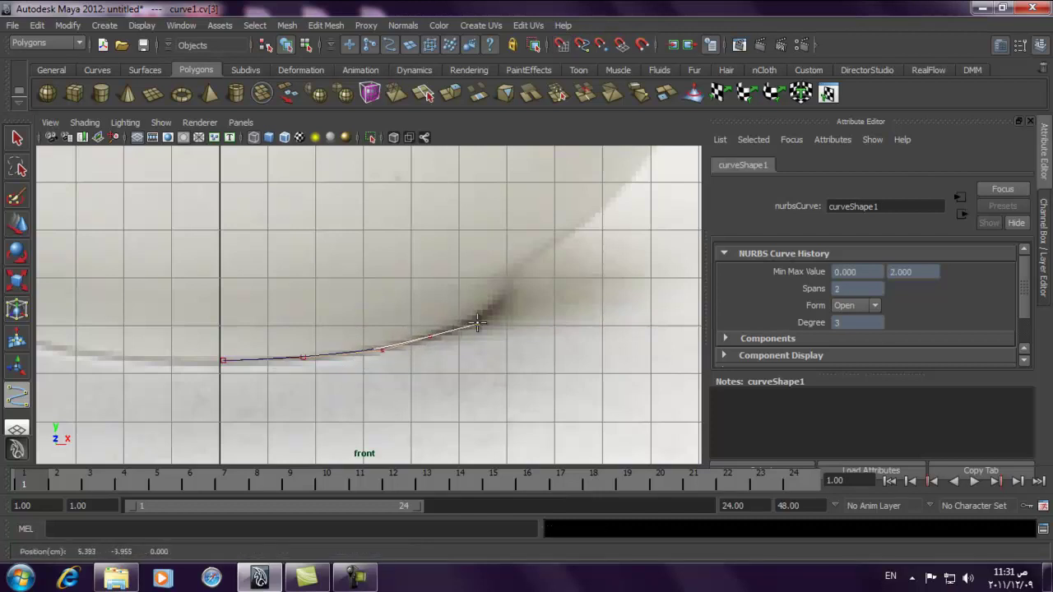
pyautogui.click(490, 310)
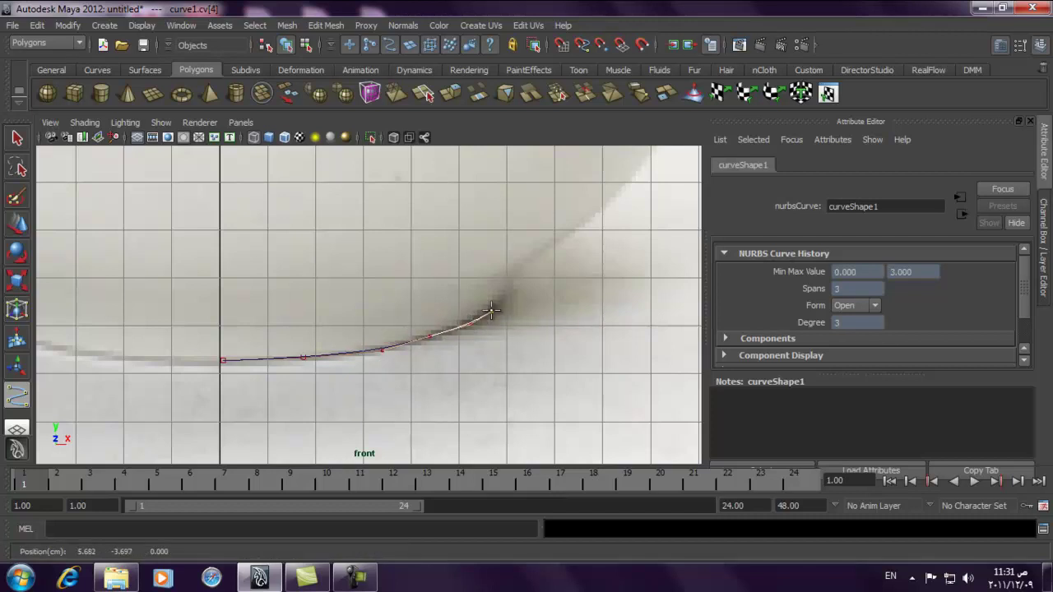
# Continue the CV curve around the shadowed corner of the cup's foot to about X 6.0, Y -3.0 cm
pyautogui.scroll(3, 488, 292)
pyautogui.keyDown('alt'); pyautogui.moveTo(607, 313); pyautogui.dragTo(364, 348, button='middle'); pyautogui.keyUp('alt')
pyautogui.click(378, 327)
pyautogui.click(391, 304)
pyautogui.moveTo(389, 298)
pyautogui.mouseDown()
pyautogui.moveTo(376, 317)
pyautogui.moveTo(382, 300)
pyautogui.mouseUp()
pyautogui.click(382, 298)
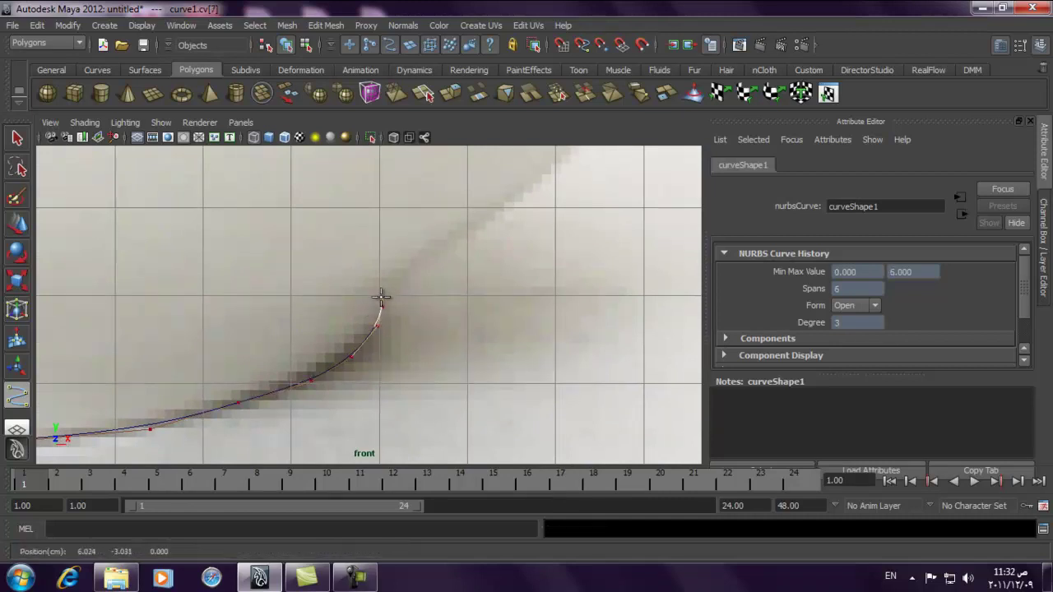
# Continue the CV curve from the foot up along the outer contour of the cup's lower side
pyautogui.click(382, 288)
pyautogui.moveTo(384, 288); pyautogui.dragTo(424, 260)
pyautogui.keyDown('alt'); pyautogui.moveTo(481, 247); pyautogui.dragTo(350, 251, button='right'); pyautogui.keyUp('alt')
pyautogui.keyDown('alt'); pyautogui.moveTo(362, 251); pyautogui.dragTo(316, 325, button='middle'); pyautogui.keyUp('alt')
pyautogui.keyDown('alt'); pyautogui.moveTo(387, 316); pyautogui.dragTo(658, 427, button='right'); pyautogui.keyUp('alt')
pyautogui.keyDown('alt'); pyautogui.moveTo(440, 272); pyautogui.dragTo(387, 155, button='middle'); pyautogui.keyUp('alt')
pyautogui.keyDown('alt'); pyautogui.moveTo(385, 156); pyautogui.dragTo(254, 291, button='right'); pyautogui.keyUp('alt')
pyautogui.click(274, 380)
pyautogui.moveTo(274, 380); pyautogui.dragTo(411, 257)
pyautogui.keyDown('alt'); pyautogui.moveTo(453, 247); pyautogui.dragTo(287, 238, button='right'); pyautogui.keyUp('alt')
pyautogui.keyDown('alt'); pyautogui.moveTo(280, 242); pyautogui.dragTo(227, 330, button='middle'); pyautogui.keyUp('alt')
pyautogui.keyDown('alt'); pyautogui.moveTo(240, 252); pyautogui.dragTo(484, 324, button='right'); pyautogui.keyUp('alt')
pyautogui.moveTo(326, 405); pyautogui.dragTo(406, 248)
pyautogui.keyDown('alt'); pyautogui.moveTo(439, 236); pyautogui.dragTo(454, 403, button='right'); pyautogui.keyUp('alt')
pyautogui.moveTo(385, 376); pyautogui.dragTo(404, 278)
pyautogui.keyDown('alt'); pyautogui.moveTo(460, 256); pyautogui.dragTo(385, 240, button='right'); pyautogui.keyUp('alt')
pyautogui.keyDown('alt'); pyautogui.moveTo(385, 279); pyautogui.dragTo(409, 398, button='middle'); pyautogui.keyUp('alt')
# Try adding widely spaced CV points up the cup's outer wall toward the rim, and undo them
pyautogui.moveTo(418, 380); pyautogui.dragTo(444, 263)
pyautogui.hotkey('ctrl', 'z')
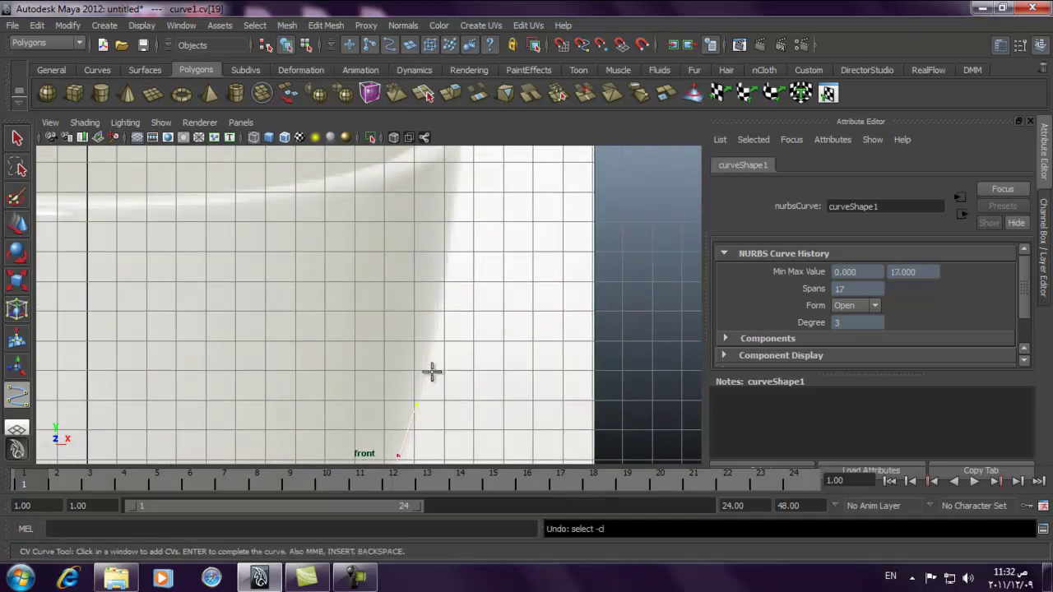
pyautogui.click(436, 292)
pyautogui.moveTo(440, 271); pyautogui.dragTo(450, 214)
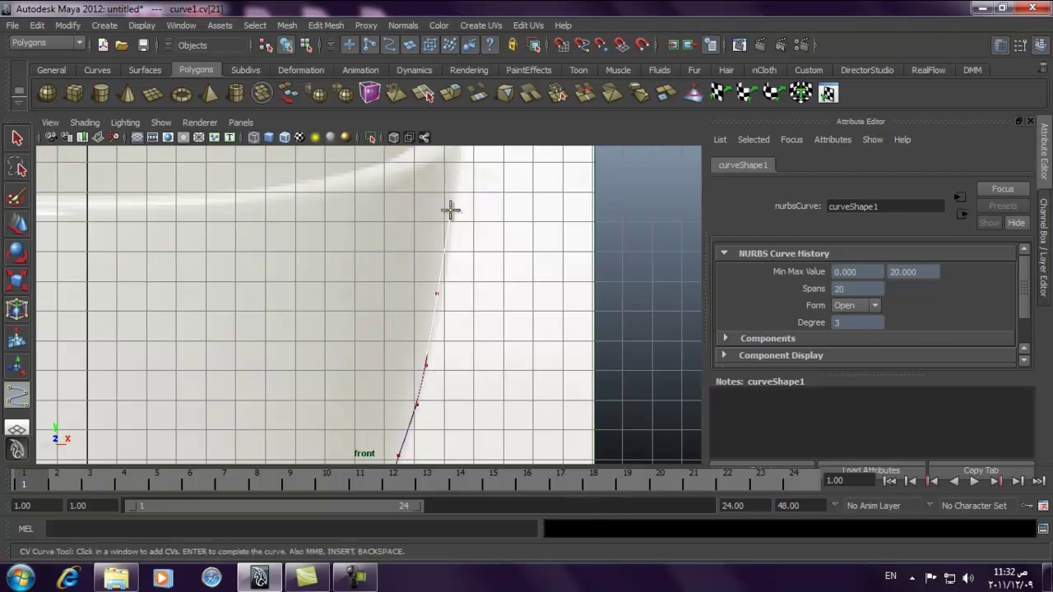
pyautogui.hotkey('ctrl', 'z')
pyautogui.hotkey('ctrl', 'z')
# Continue the CV curve up the cup's outer wall with closely spaced points along the contour
pyautogui.keyDown('alt'); pyautogui.moveTo(473, 329); pyautogui.dragTo(416, 359, button='right'); pyautogui.keyUp('alt')
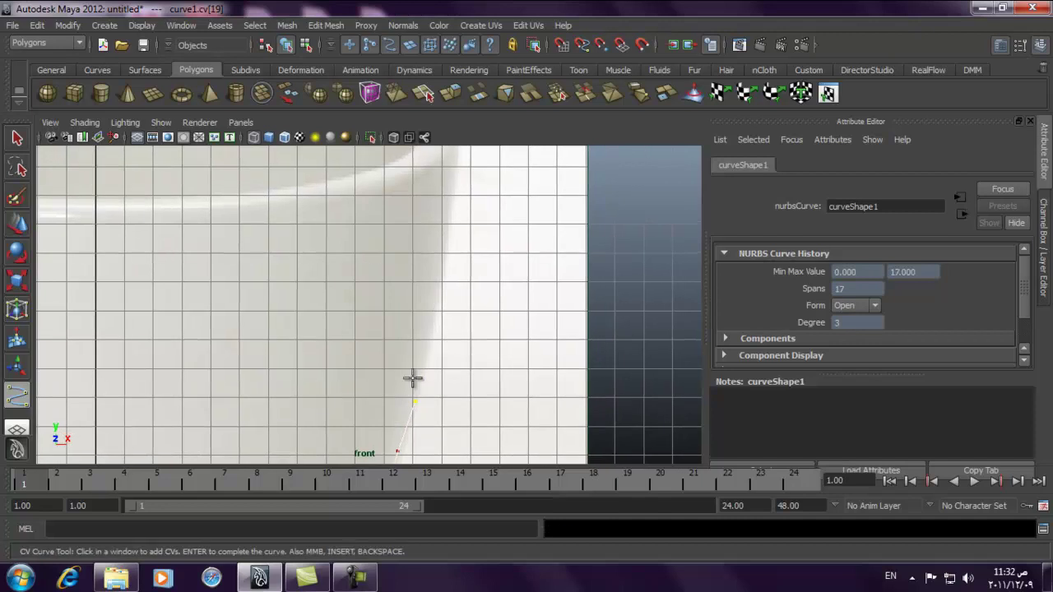
pyautogui.click(422, 380)
pyautogui.click(435, 328)
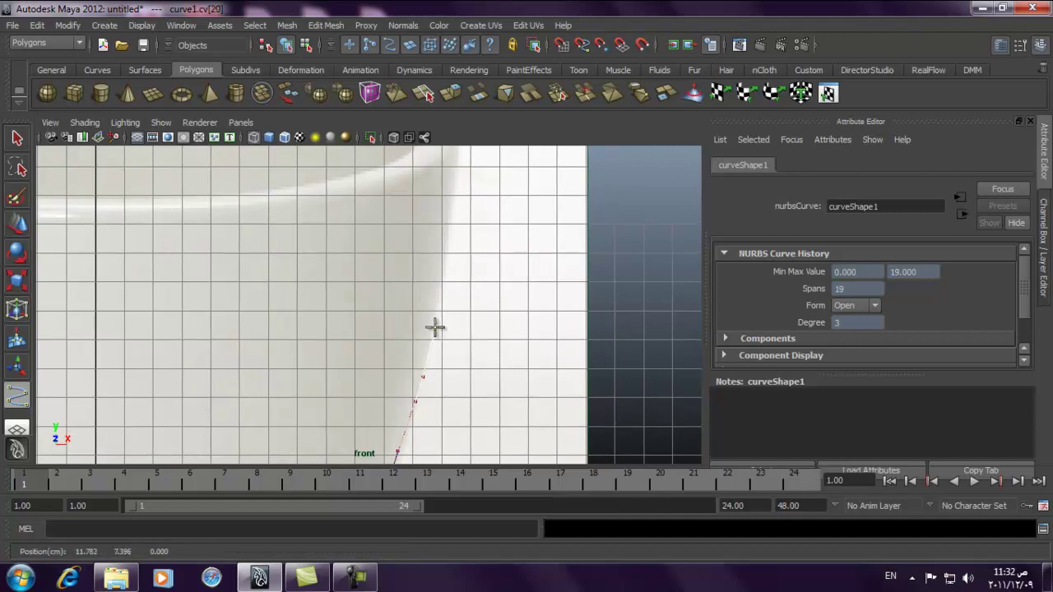
pyautogui.click(439, 292)
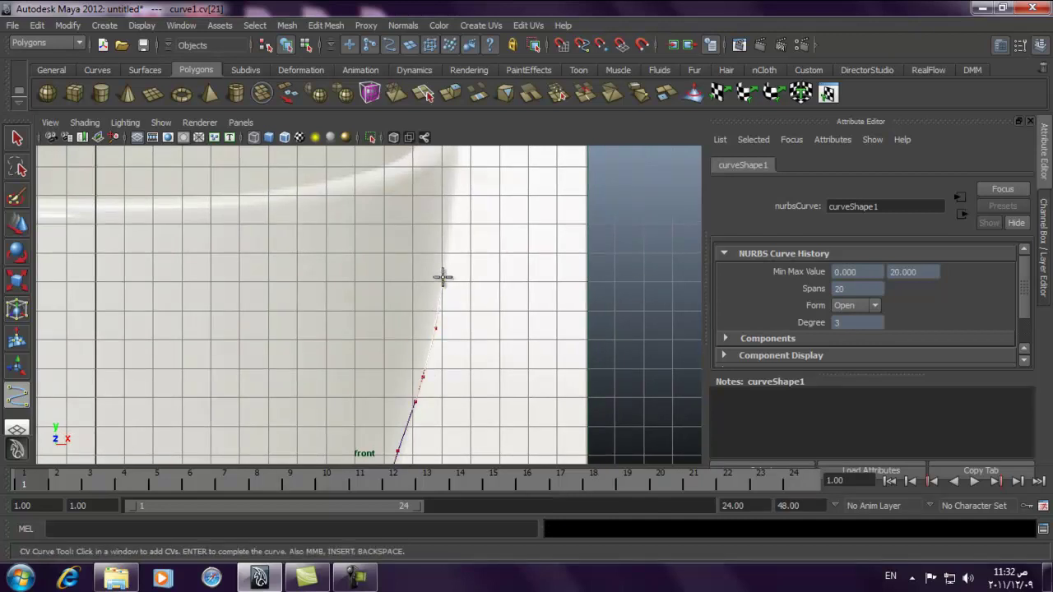
pyautogui.click(448, 222)
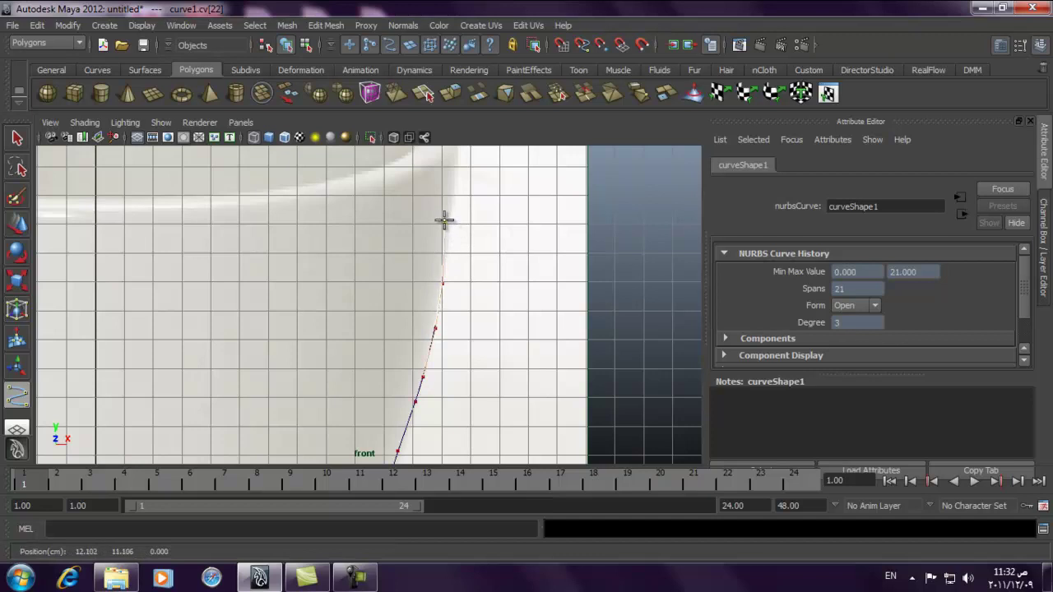
# Extend the CV curve up the rest of the outer wall to just below the rim's edge
pyautogui.keyDown('alt'); pyautogui.moveTo(451, 219); pyautogui.dragTo(368, 376, button='middle'); pyautogui.keyUp('alt')
pyautogui.keyDown('alt'); pyautogui.moveTo(377, 327); pyautogui.dragTo(573, 403, button='right'); pyautogui.keyUp('alt')
pyautogui.hotkey('ctrl', 'z')
pyautogui.keyDown('alt'); pyautogui.moveTo(470, 354); pyautogui.dragTo(423, 378, button='right'); pyautogui.keyUp('alt')
pyautogui.click(420, 425)
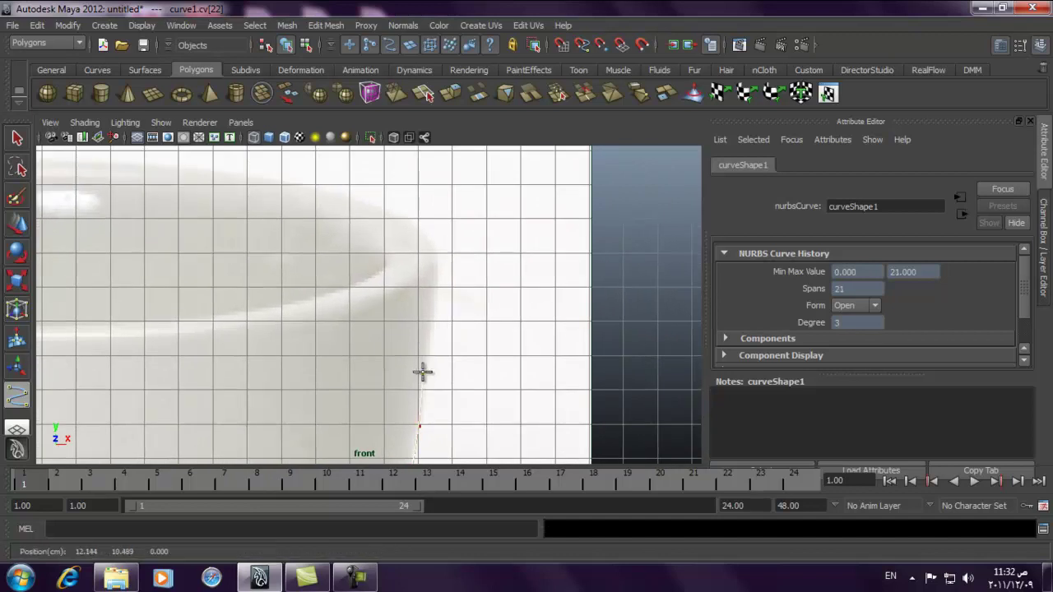
pyautogui.click(424, 369)
pyautogui.click(432, 322)
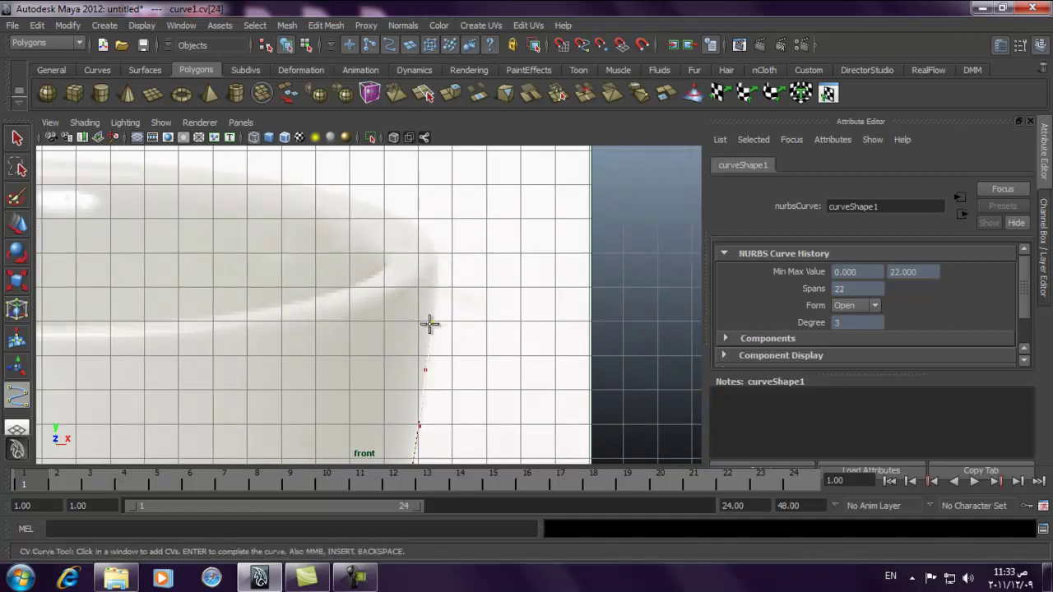
pyautogui.click(438, 252)
# Round the CV curve over the top of the rim and start it down just inside the outer wall
pyautogui.keyDown('alt'); pyautogui.moveTo(411, 217); pyautogui.dragTo(621, 333, button='right'); pyautogui.keyUp('alt')
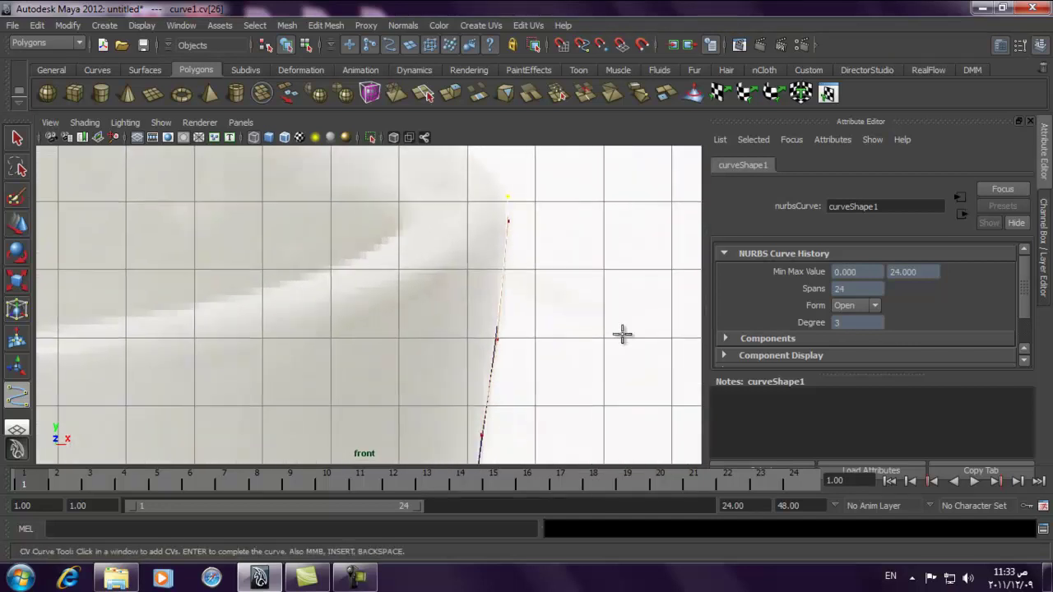
pyautogui.click(503, 197)
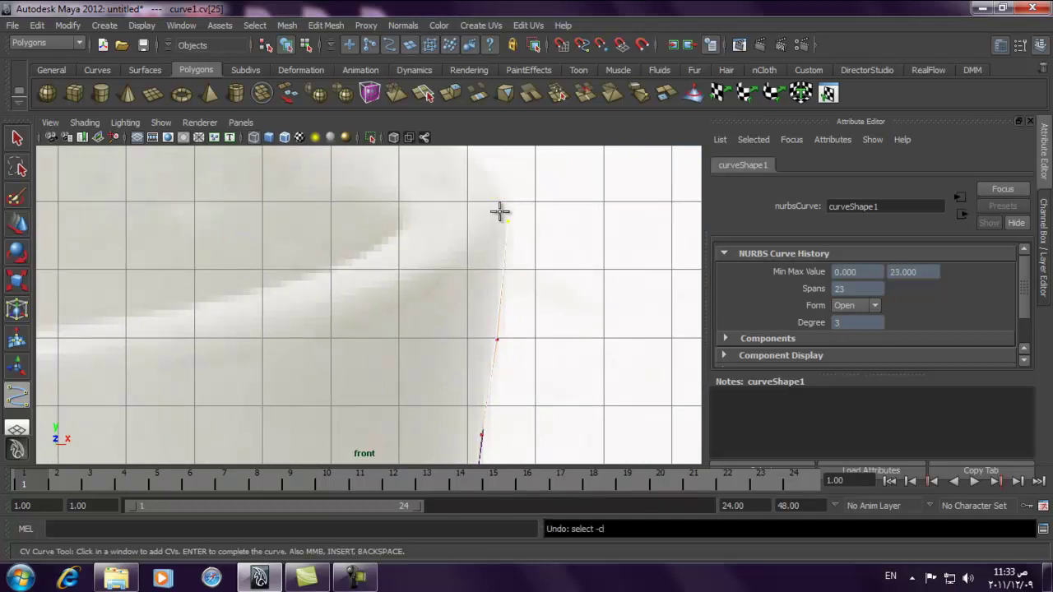
pyautogui.click(508, 203)
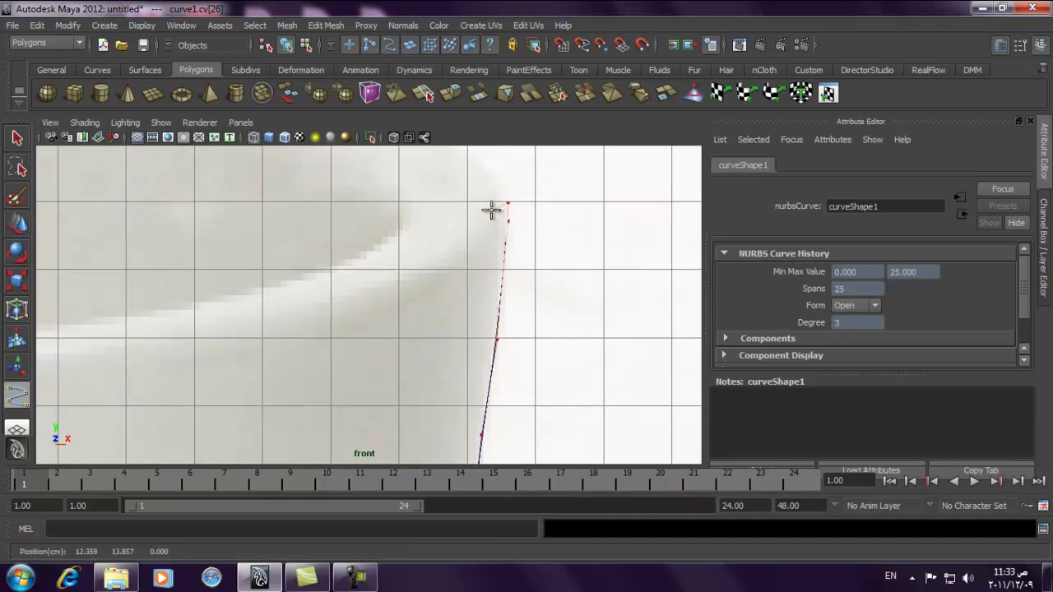
pyautogui.click(497, 202)
pyautogui.click(488, 214)
pyautogui.click(485, 288)
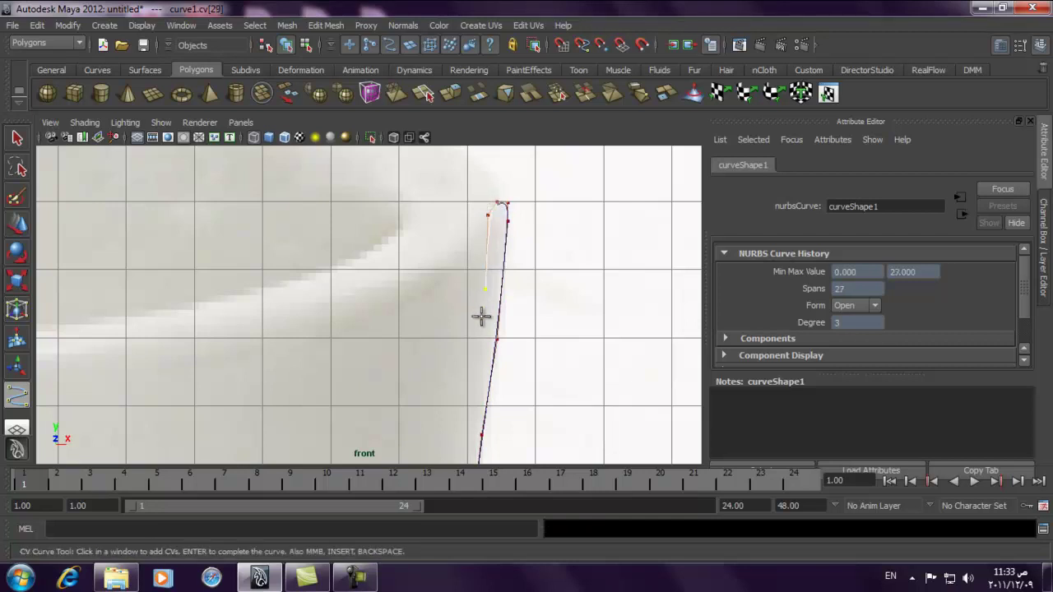
pyautogui.click(464, 428)
# Continue the CV curve down the cup's inner wall, roughly parallel to the outer contour
pyautogui.keyDown('alt'); pyautogui.moveTo(466, 430); pyautogui.dragTo(161, 265, button='right'); pyautogui.keyUp('alt')
pyautogui.keyDown('alt'); pyautogui.moveTo(351, 303); pyautogui.dragTo(393, 161, button='middle'); pyautogui.keyUp('alt')
pyautogui.keyDown('alt'); pyautogui.moveTo(427, 194); pyautogui.dragTo(423, 235, button='middle'); pyautogui.keyUp('alt')
pyautogui.keyDown('alt'); pyautogui.moveTo(411, 259); pyautogui.dragTo(486, 270, button='right'); pyautogui.keyUp('alt')
pyautogui.hotkey('ctrl', 'z')
pyautogui.moveTo(449, 194); pyautogui.dragTo(452, 233)
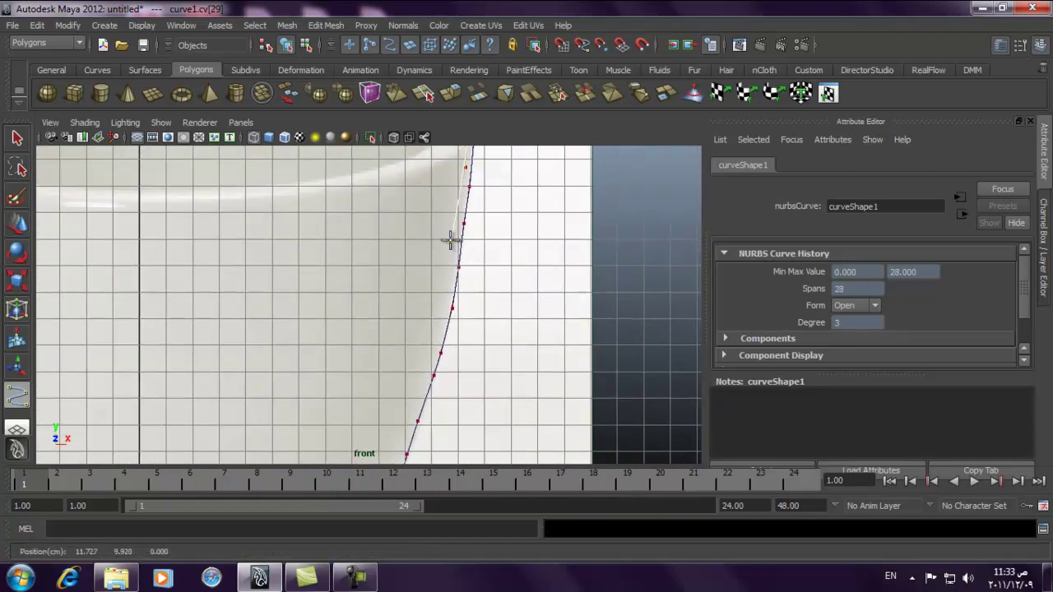
pyautogui.click(443, 290)
pyautogui.click(427, 366)
pyautogui.moveTo(417, 409); pyautogui.dragTo(403, 439)
pyautogui.keyDown('alt'); pyautogui.moveTo(505, 355); pyautogui.dragTo(337, 300, button='right'); pyautogui.keyUp('alt')
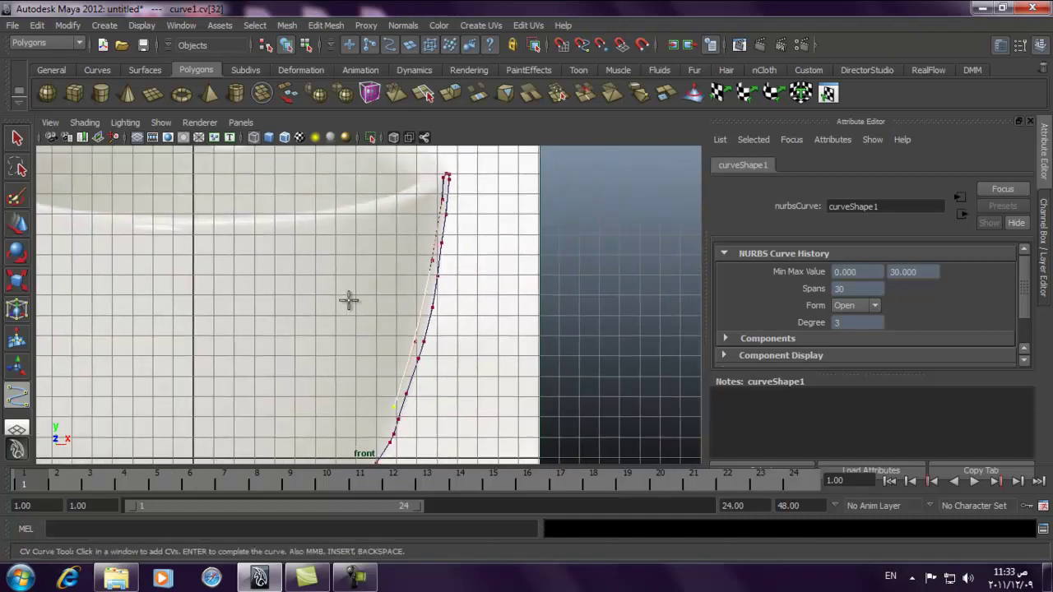
# Continue the inner CV curve down the lower wall and around the foot's corner, keeping it inside the outer contour
pyautogui.keyDown('alt'); pyautogui.moveTo(414, 331); pyautogui.dragTo(445, 150, button='middle'); pyautogui.keyUp('alt')
pyautogui.keyDown('alt'); pyautogui.moveTo(383, 218); pyautogui.dragTo(626, 304, button='right'); pyautogui.keyUp('alt')
pyautogui.keyDown('alt'); pyautogui.moveTo(514, 214); pyautogui.dragTo(470, 197, button='right'); pyautogui.keyUp('alt')
pyautogui.moveTo(476, 205); pyautogui.dragTo(467, 237)
pyautogui.moveTo(449, 265); pyautogui.dragTo(345, 359)
pyautogui.keyDown('alt'); pyautogui.moveTo(313, 365); pyautogui.dragTo(373, 338, button='right'); pyautogui.keyUp('alt')
pyautogui.keyDown('alt'); pyautogui.moveTo(384, 293); pyautogui.dragTo(454, 177, button='middle'); pyautogui.keyUp('alt')
pyautogui.keyDown('alt'); pyautogui.moveTo(388, 259); pyautogui.dragTo(527, 284, button='right'); pyautogui.keyUp('alt')
pyautogui.moveTo(419, 247); pyautogui.dragTo(419, 247)
pyautogui.click(404, 263)
pyautogui.click(401, 306)
# Bring the inner CV curve along the cup's bottom to the vertical centre axis at about X 0.0, Y -4.5 cm
pyautogui.click(306, 352)
pyautogui.click(244, 374)
pyautogui.keyDown('alt'); pyautogui.moveTo(244, 375); pyautogui.dragTo(581, 282, button='middle'); pyautogui.keyUp('alt')
pyautogui.scroll(1, 580, 281)
pyautogui.click(448, 276)
pyautogui.click(442, 278)
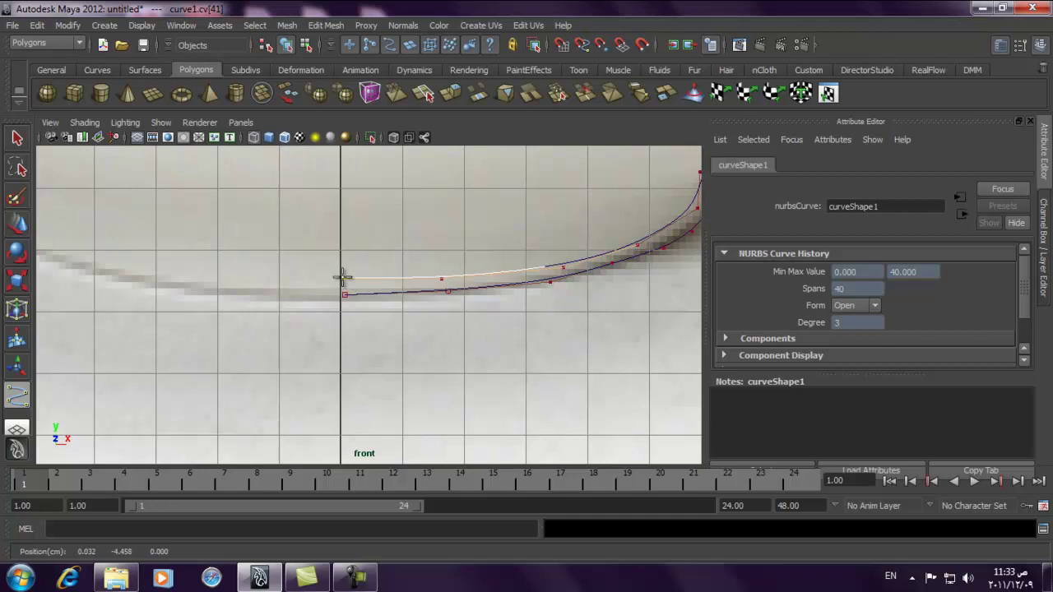
# Move the curve's two end CVs horizontally onto the vertical centre axis
pyautogui.click(22, 220)
pyautogui.keyDown('alt'); pyautogui.moveTo(255, 237); pyautogui.dragTo(566, 315, button='right'); pyautogui.keyUp('alt')
pyautogui.moveTo(464, 249); pyautogui.dragTo(395, 247, button='right')
pyautogui.moveTo(296, 200); pyautogui.dragTo(277, 244)
pyautogui.moveTo(340, 230); pyautogui.dragTo(417, 229)
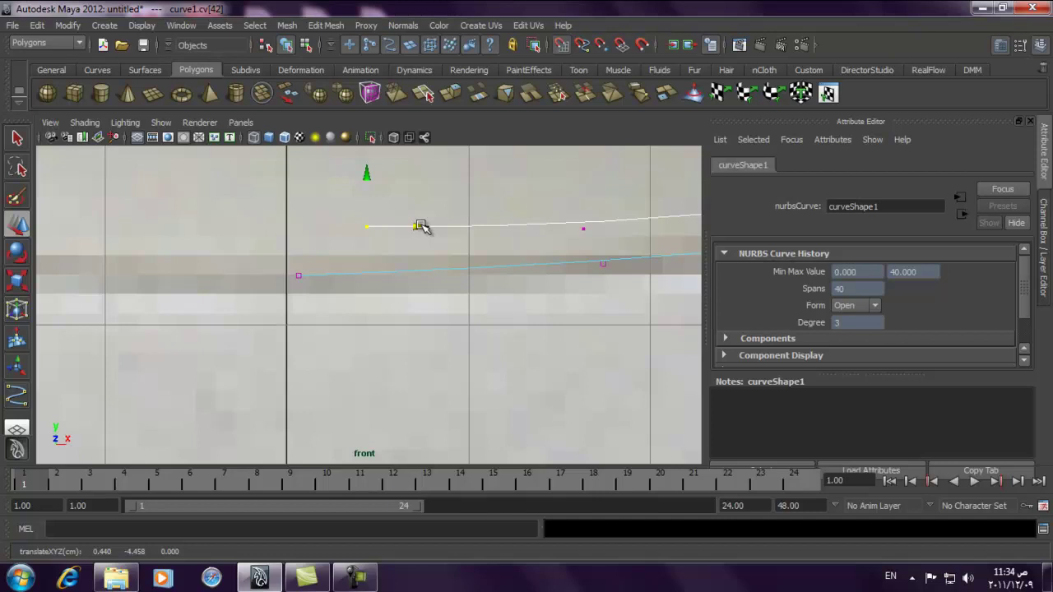
pyautogui.moveTo(418, 238); pyautogui.dragTo(271, 213)
pyautogui.moveTo(305, 270); pyautogui.dragTo(262, 287)
pyautogui.moveTo(348, 276); pyautogui.dragTo(336, 278)
pyautogui.click(337, 210)
pyautogui.moveTo(325, 229); pyautogui.dragTo(160, 237, button='right')
# Revolve the whole profile curve 360 degrees around the Y axis into a cubic NURBS surface with 8 segments
pyautogui.click(427, 225)
pyautogui.keyDown('alt'); pyautogui.moveTo(513, 244); pyautogui.dragTo(3, 104, button='right'); pyautogui.keyUp('alt')
pyautogui.keyDown('alt'); pyautogui.moveTo(565, 216); pyautogui.dragTo(828, 332, button='right'); pyautogui.keyUp('alt')
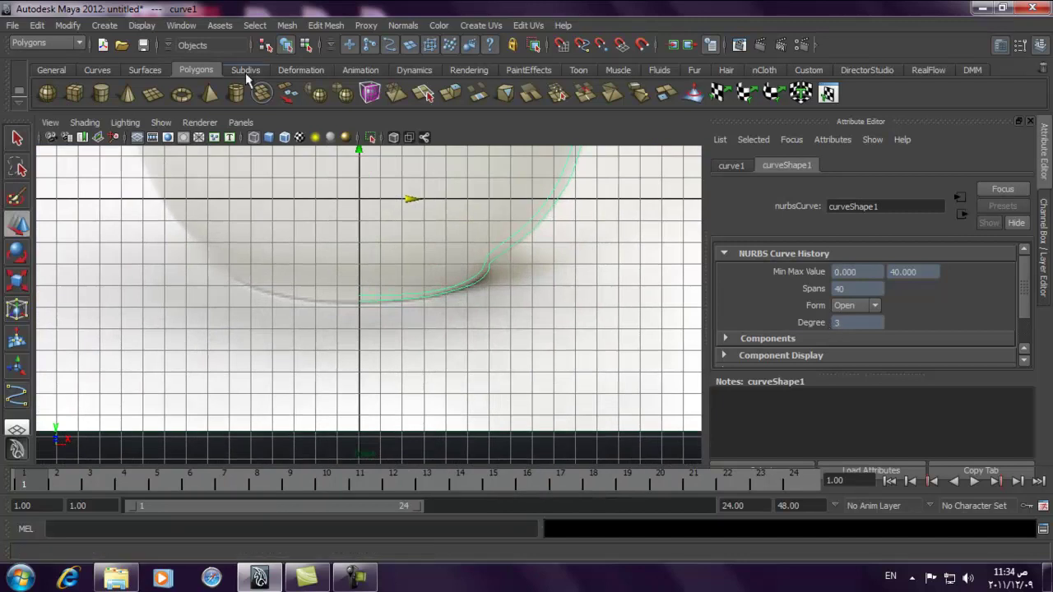
pyautogui.click(69, 43)
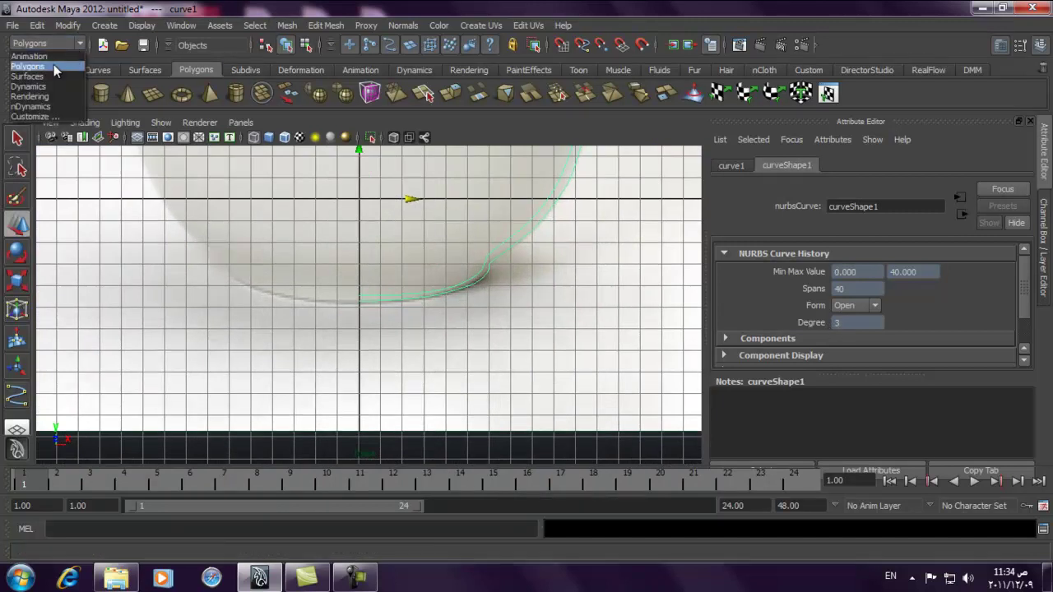
pyautogui.click(33, 76)
pyautogui.click(314, 26)
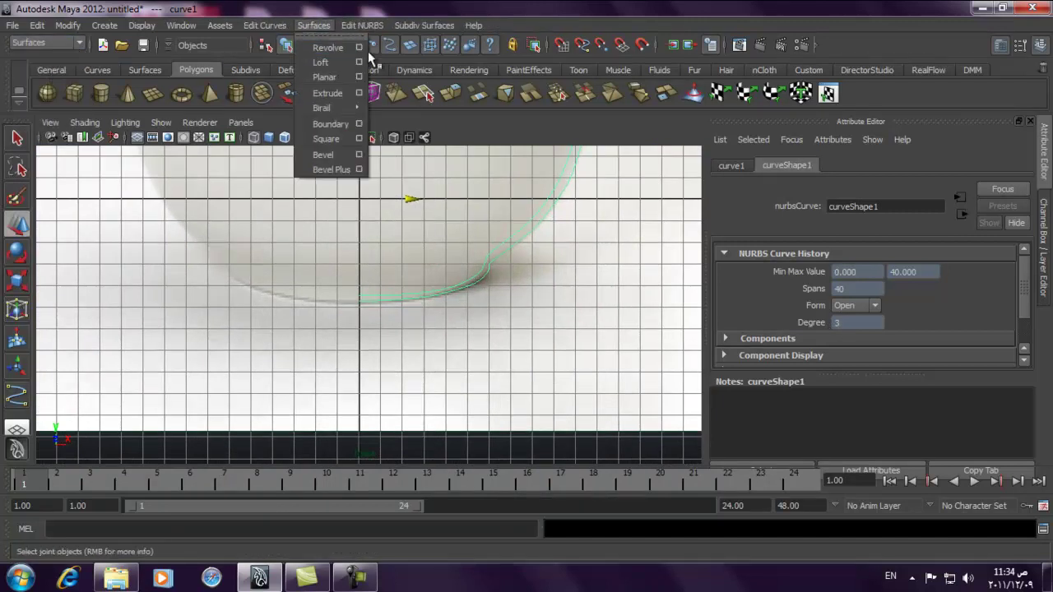
pyautogui.click(367, 44)
pyautogui.click(658, 362)
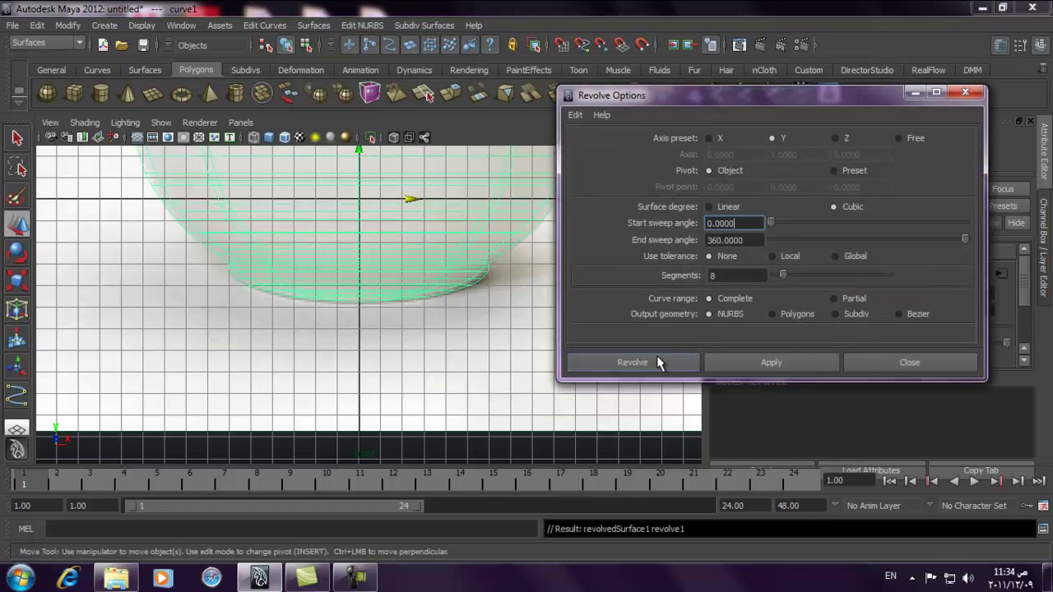
# Display the revolved cup smooth-shaded in the perspective view and inspect it from several angles
pyautogui.press('space')
pyautogui.press('space')
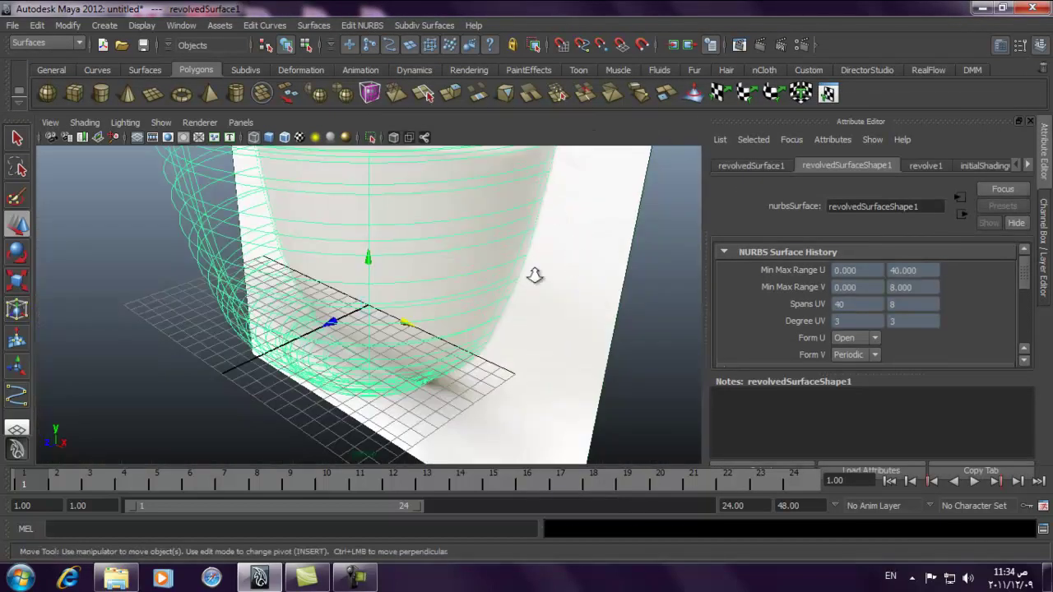
pyautogui.press('f')
pyautogui.press('5')
pyautogui.click(601, 272)
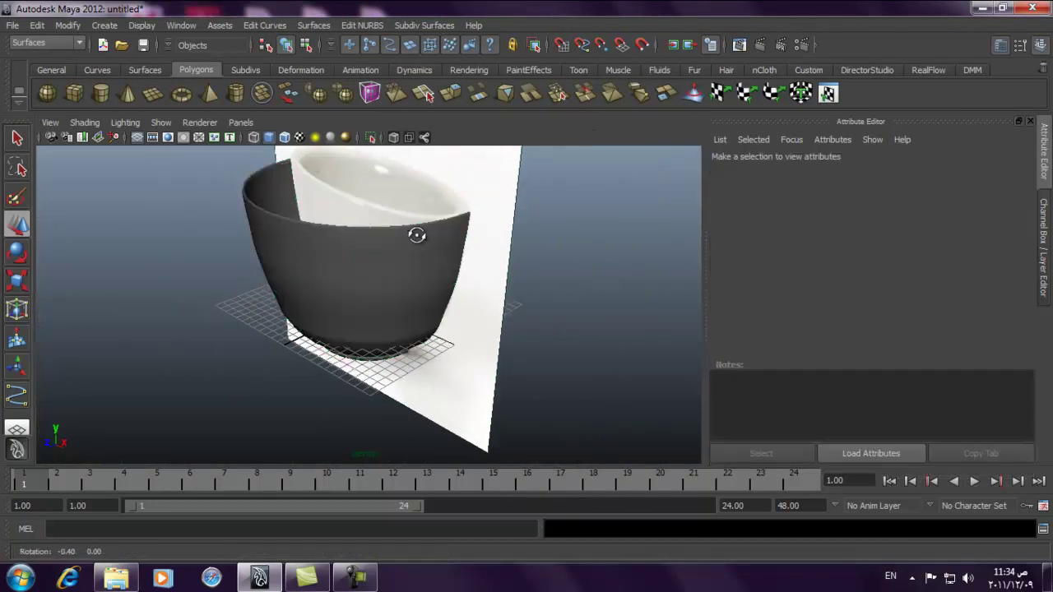
pyautogui.keyDown('alt'); pyautogui.moveTo(413, 235); pyautogui.dragTo(540, 274); pyautogui.keyUp('alt')
pyautogui.keyDown('alt'); pyautogui.moveTo(540, 275); pyautogui.dragTo(625, 366, button='right'); pyautogui.keyUp('alt')
# Compare the revolved cup's rim and wall at rough and fine display smoothness
pyautogui.click(591, 340)
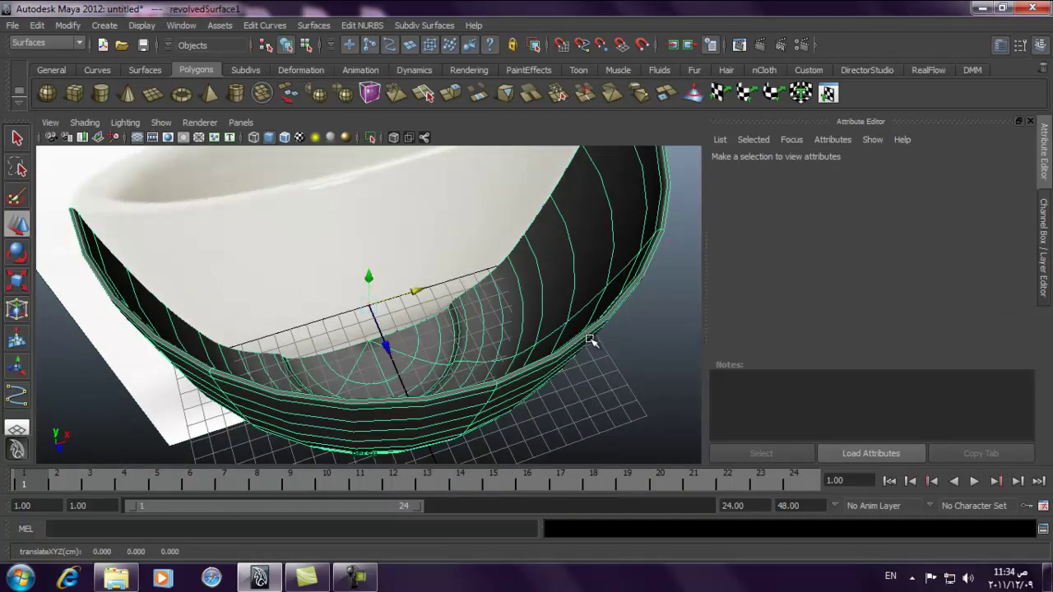
pyautogui.press('1')
pyautogui.moveTo(588, 340)
pyautogui.keyDown('alt'); pyautogui.mouseDown()
pyautogui.moveTo(661, 264)
pyautogui.moveTo(613, 284)
pyautogui.moveTo(590, 323)
pyautogui.mouseUp(); pyautogui.keyUp('alt')
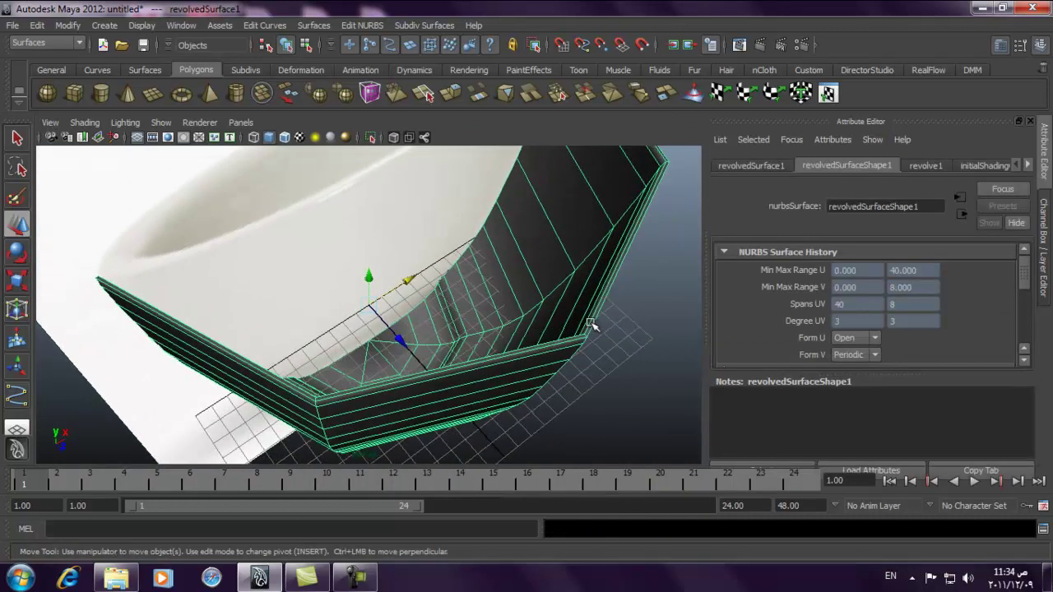
pyautogui.moveTo(589, 325); pyautogui.dragTo(541, 321, button='right')
pyautogui.keyDown('alt'); pyautogui.moveTo(578, 336); pyautogui.dragTo(599, 290); pyautogui.keyUp('alt')
pyautogui.scroll(8, 601, 289)
pyautogui.moveTo(628, 323); pyautogui.dragTo(675, 287, button='right')
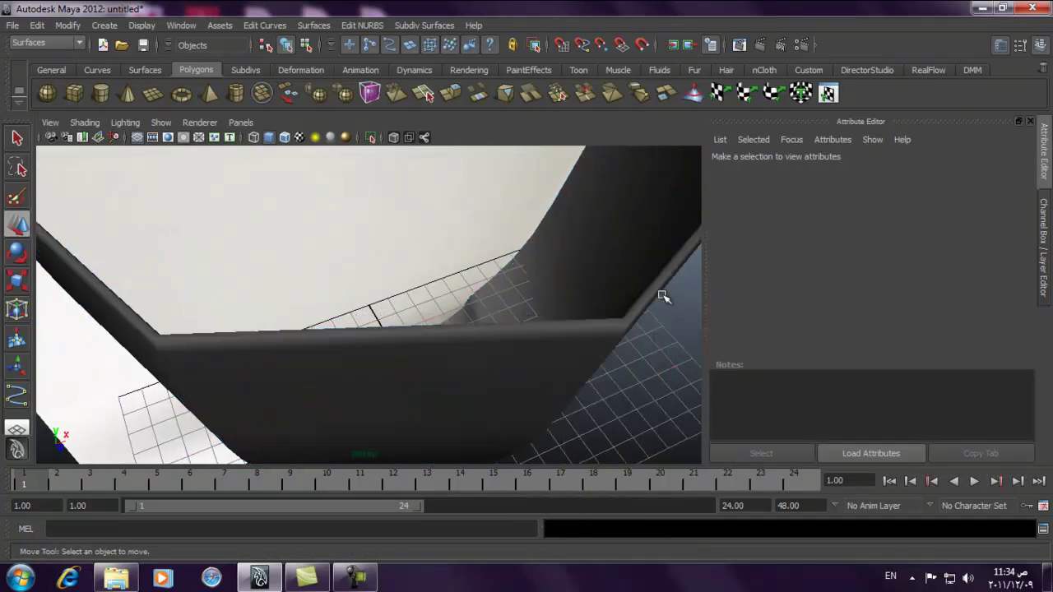
pyautogui.click(630, 312)
pyautogui.press('3')
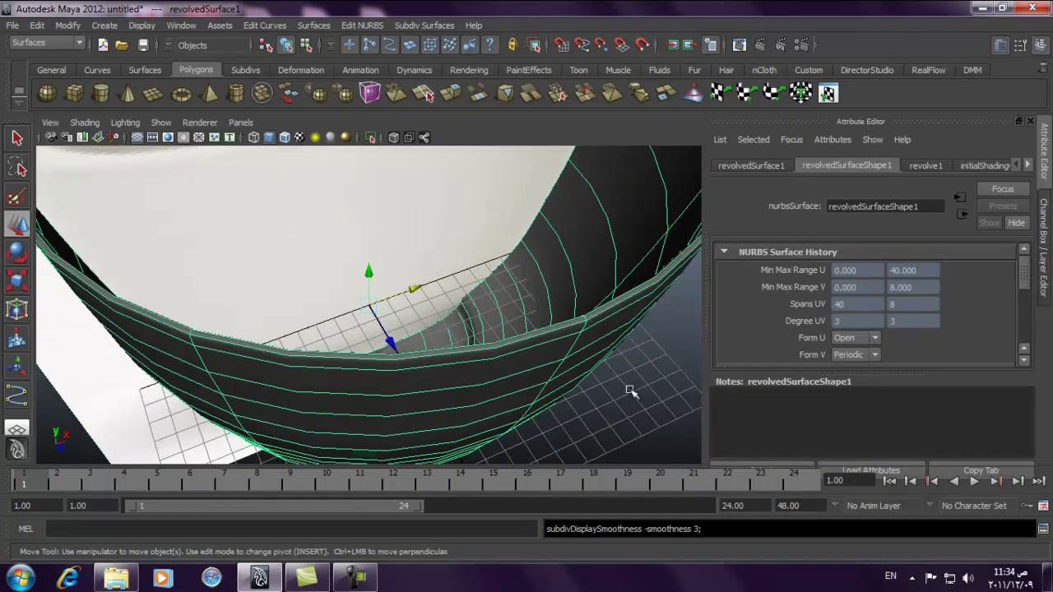
pyautogui.click(648, 411)
pyautogui.scroll(-8, 648, 411)
pyautogui.keyDown('alt'); pyautogui.moveTo(475, 277); pyautogui.dragTo(533, 268); pyautogui.keyUp('alt')
pyautogui.click(415, 266)
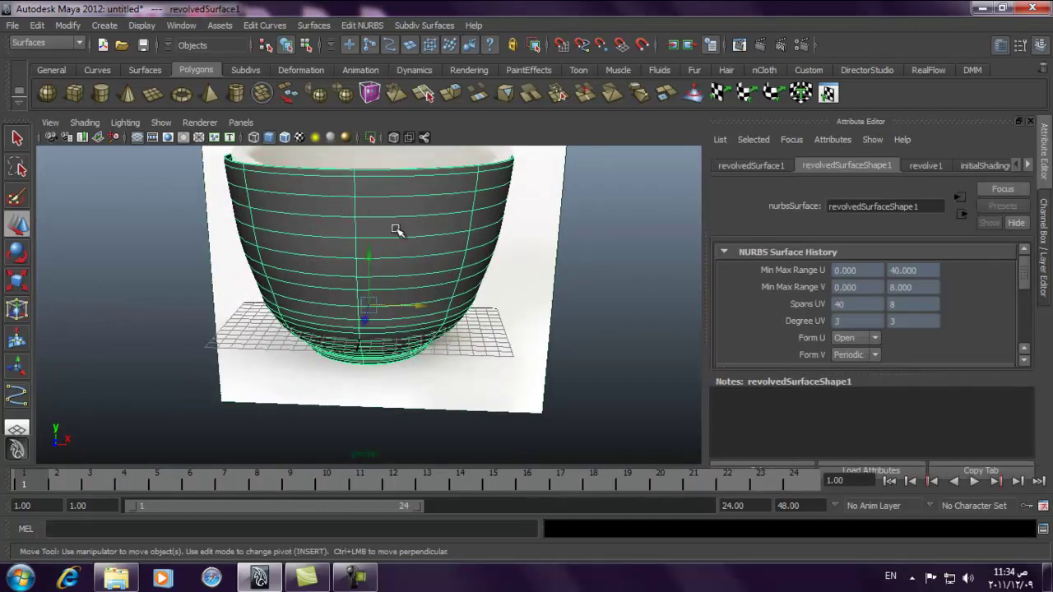
# Return to the front view and undo the revolve, the end-CV moves and the whole profile curve
pyautogui.press('space')
pyautogui.press('space')
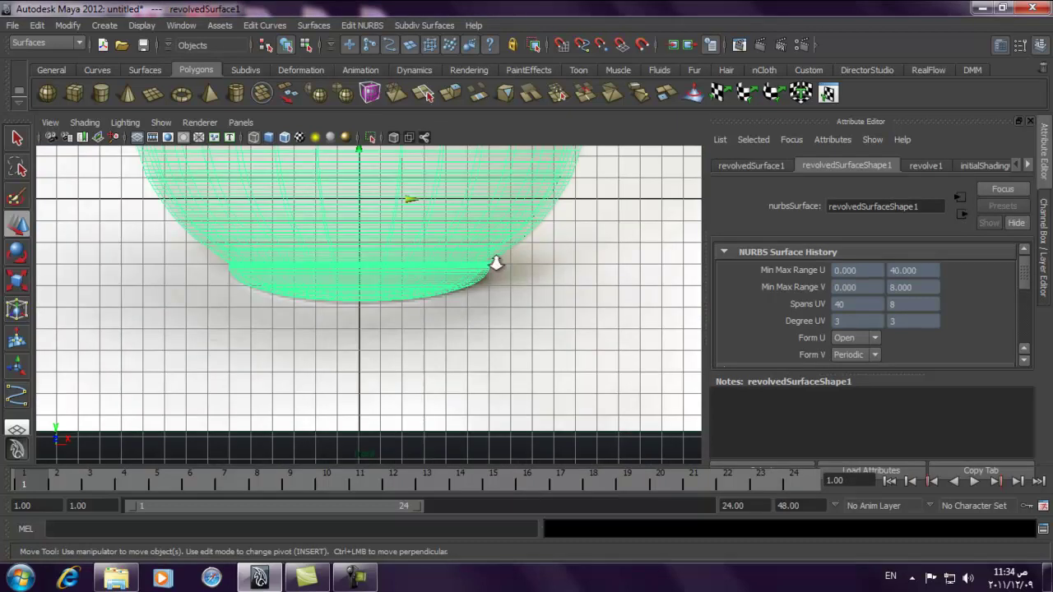
pyautogui.hotkey('ctrl', 'z')
pyautogui.hotkey('ctrl', 'z')
pyautogui.hotkey('ctrl', 'z')
pyautogui.hotkey('ctrl', 'z')
pyautogui.hotkey('ctrl', 'z')
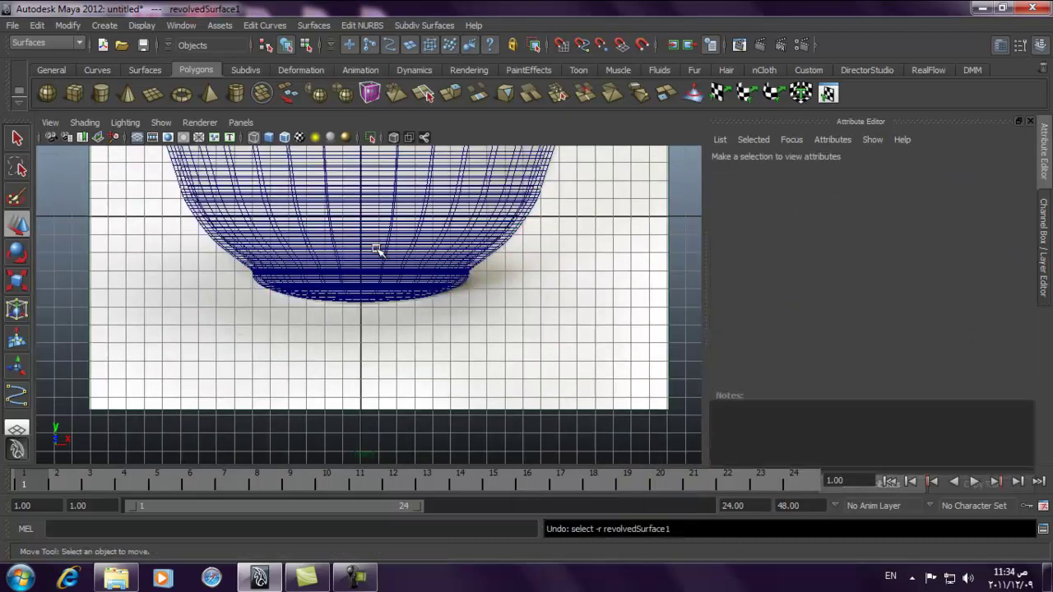
pyautogui.hotkey('ctrl', 'z')
pyautogui.hotkey('ctrl', 'z')
pyautogui.hotkey('ctrl', 'z')
pyautogui.hotkey('ctrl', 'z')
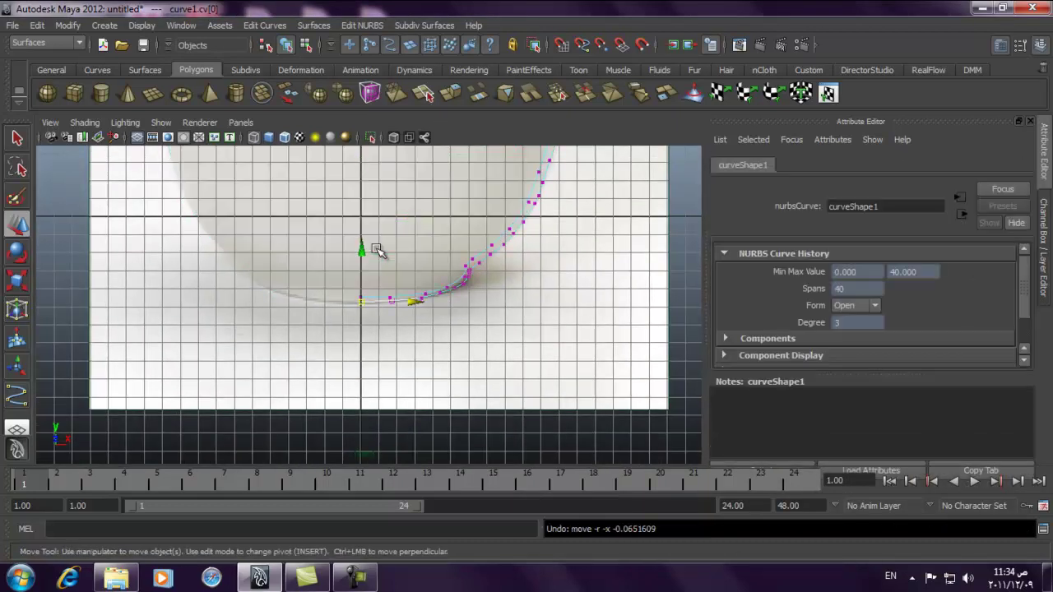
pyautogui.hotkey('ctrl', 'z')
pyautogui.hotkey('ctrl', 'z')
pyautogui.hotkey('ctrl', 'z')
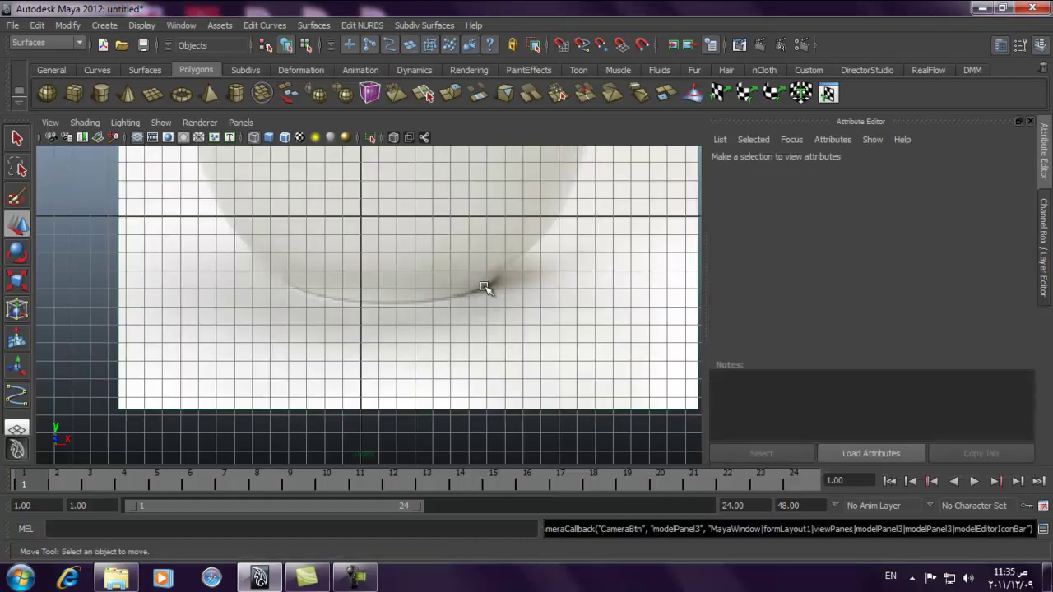
pyautogui.hotkey('ctrl', 'z')
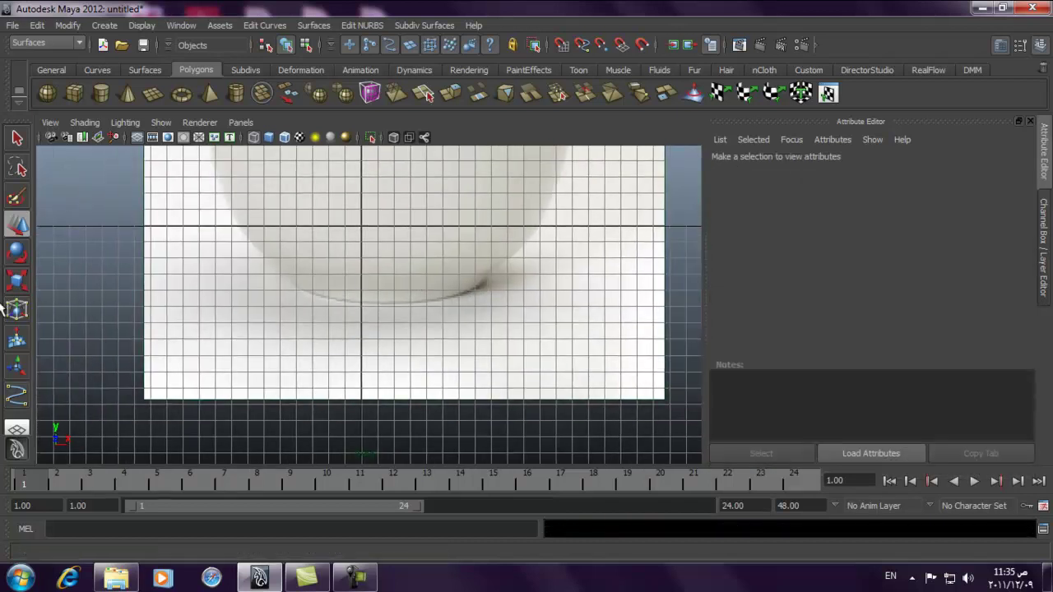
# Set the front camera image plane's Center X to 1 to shift the cup picture towards the vertical axis
pyautogui.click(51, 138)
pyautogui.moveTo(875, 372); pyautogui.dragTo(874, 451)
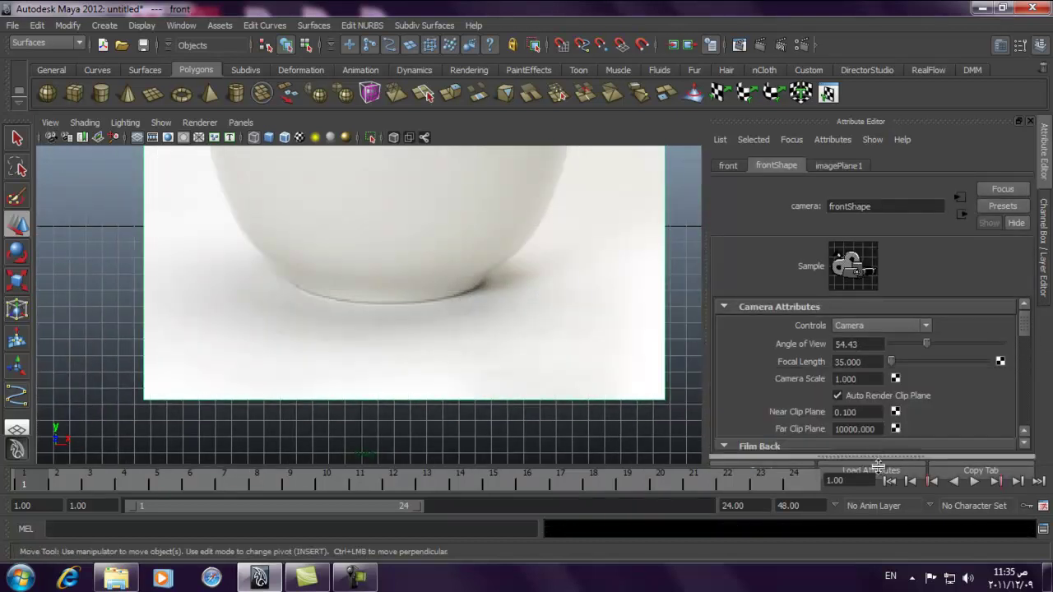
pyautogui.moveTo(1024, 332)
pyautogui.mouseDown()
pyautogui.moveTo(1026, 422)
pyautogui.moveTo(1024, 317)
pyautogui.mouseUp()
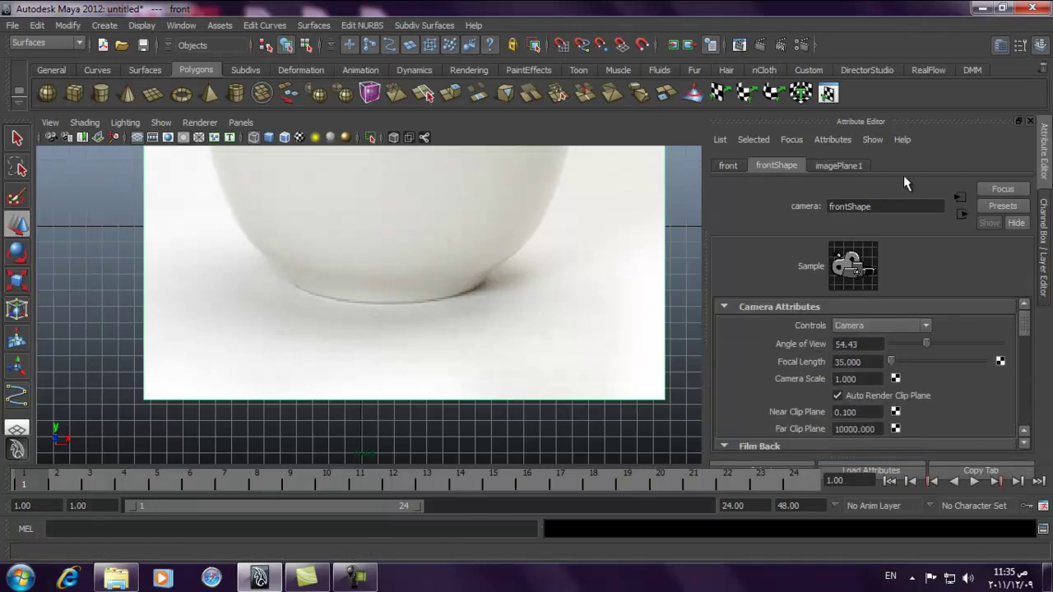
pyautogui.click(839, 165)
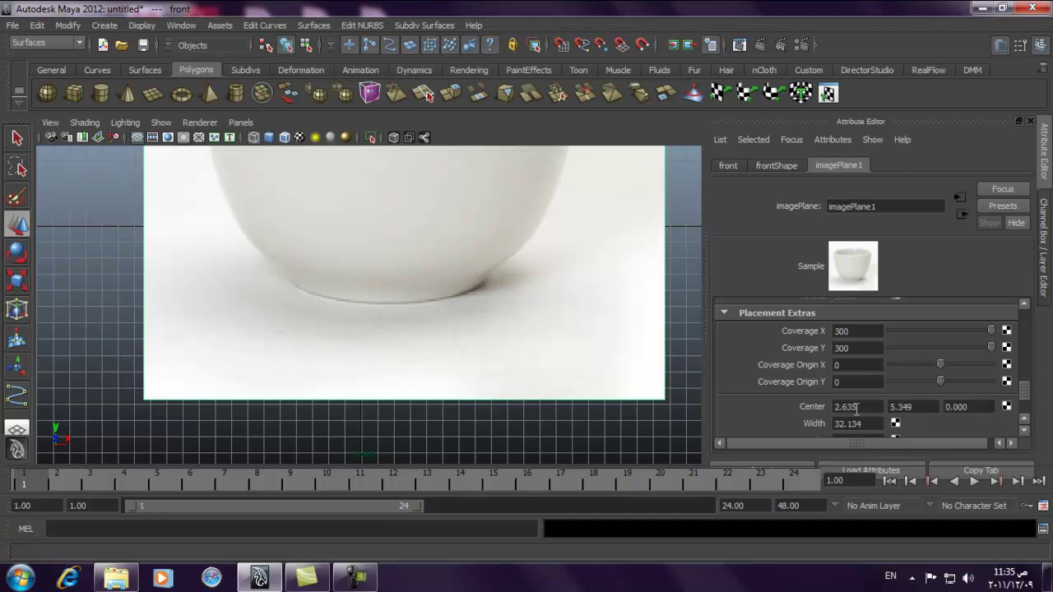
pyautogui.write('1')
pyautogui.press('Tab')
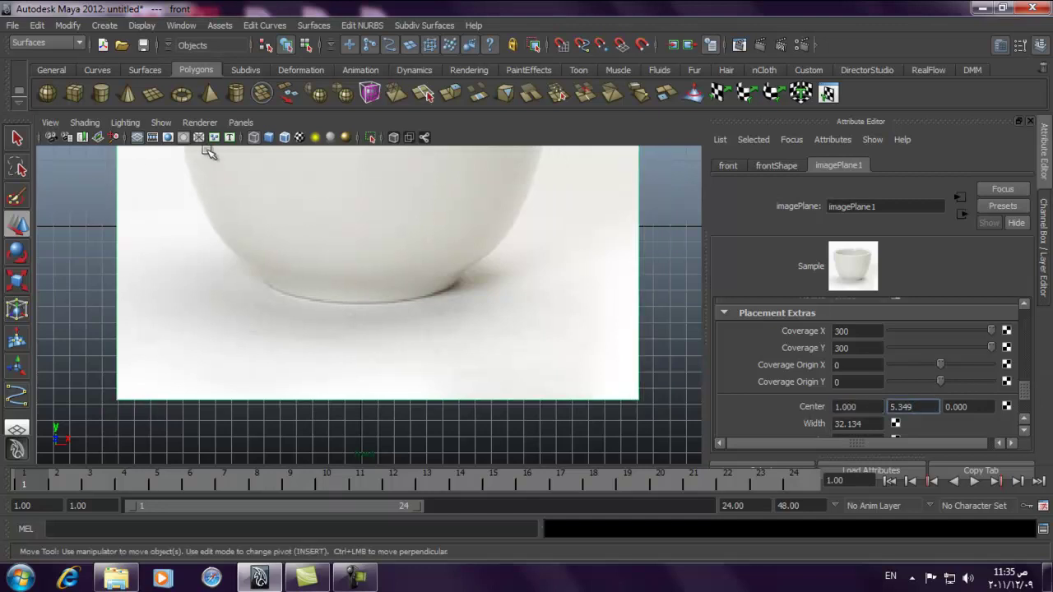
pyautogui.click(646, 274)
# Start a CV curve on the vertical axis at the cup's base and trace the underside out to the foot's outer edge
pyautogui.keyDown('alt'); pyautogui.moveTo(324, 245); pyautogui.dragTo(558, 288, button='right'); pyautogui.keyUp('alt')
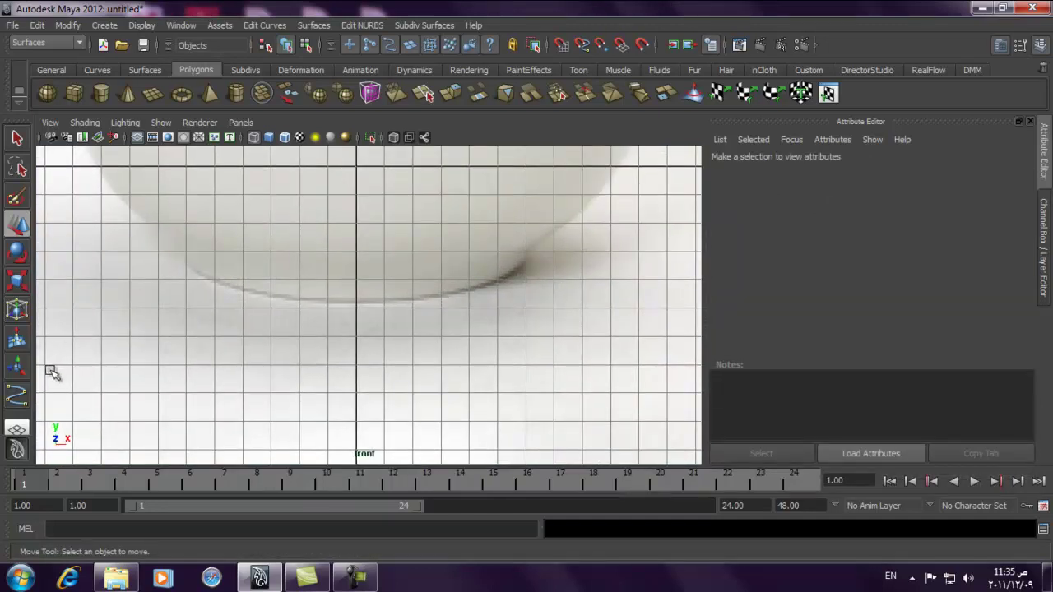
pyautogui.click(16, 395)
pyautogui.scroll(2, 484, 205)
pyautogui.click(361, 301)
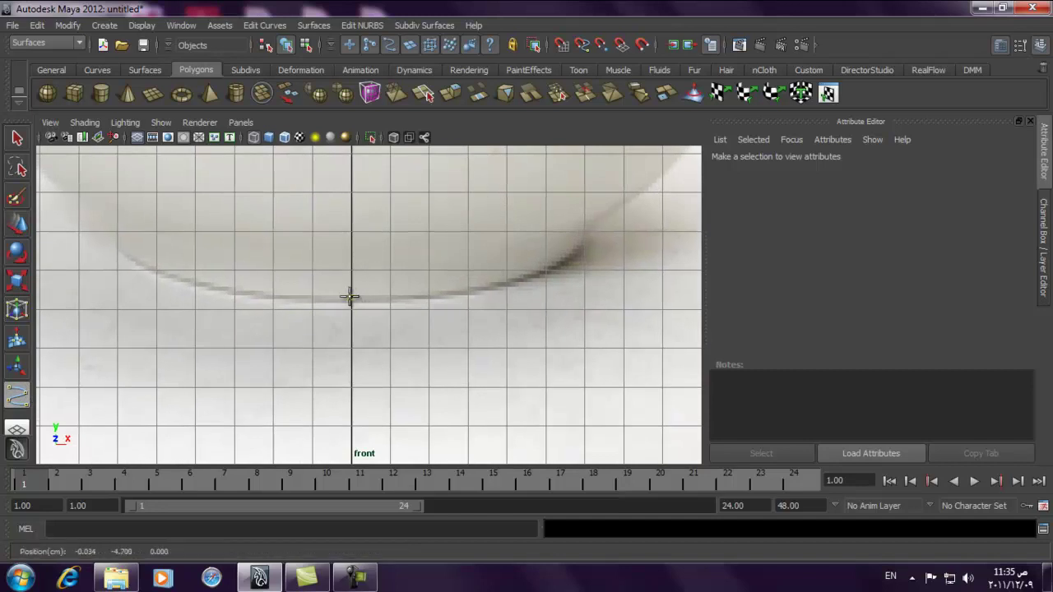
pyautogui.click(351, 296)
pyautogui.scroll(1, 373, 298)
pyautogui.click(399, 295)
pyautogui.click(466, 293)
pyautogui.click(528, 284)
pyautogui.click(577, 265)
pyautogui.click(594, 261)
pyautogui.moveTo(621, 241); pyautogui.dragTo(638, 218)
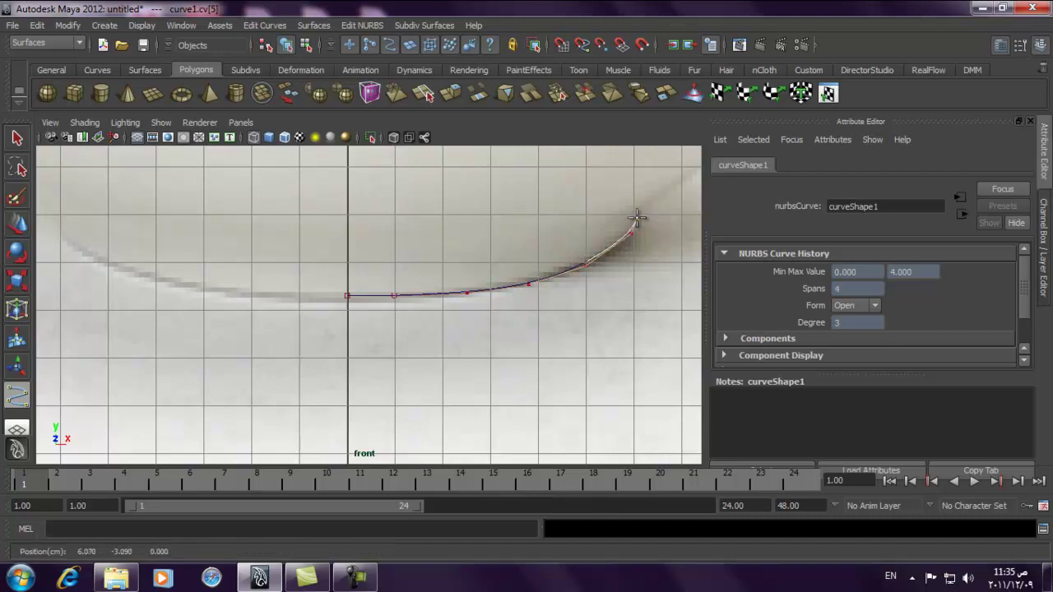
# Continue the curve around the foot's outer edge with closely spaced CVs forming a small notch below the wall
pyautogui.press('f')
pyautogui.keyDown('alt'); pyautogui.moveTo(571, 168); pyautogui.dragTo(426, 259, button='right'); pyautogui.keyUp('alt')
pyautogui.scroll(1, 427, 259)
pyautogui.moveTo(376, 294); pyautogui.dragTo(351, 301)
pyautogui.click(387, 283)
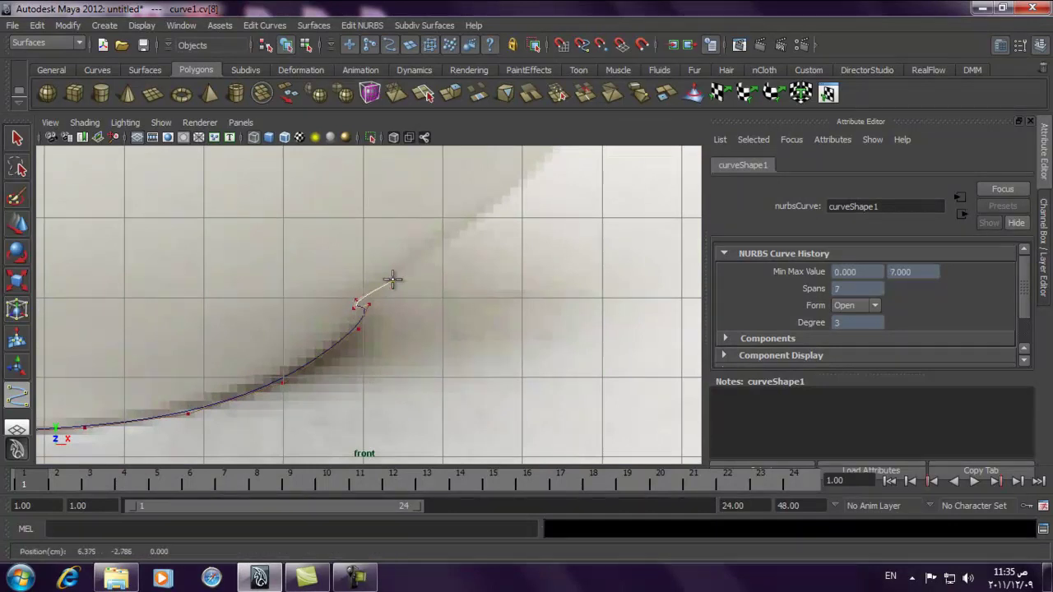
# Extend the curve from the foot notch up along the lower outer wall of the cup picture
pyautogui.moveTo(448, 241); pyautogui.dragTo(487, 209)
pyautogui.keyDown('alt'); pyautogui.moveTo(487, 210); pyautogui.dragTo(327, 199, button='right'); pyautogui.keyUp('alt')
pyautogui.moveTo(427, 263); pyautogui.dragTo(441, 242)
pyautogui.keyDown('alt'); pyautogui.moveTo(453, 198); pyautogui.dragTo(427, 340, button='middle'); pyautogui.keyUp('alt')
pyautogui.keyDown('alt'); pyautogui.moveTo(428, 310); pyautogui.dragTo(630, 371, button='right'); pyautogui.keyUp('alt')
pyautogui.moveTo(479, 375); pyautogui.dragTo(519, 237)
pyautogui.keyDown('alt'); pyautogui.moveTo(545, 223); pyautogui.dragTo(444, 188, button='right'); pyautogui.keyUp('alt')
pyautogui.keyDown('alt'); pyautogui.moveTo(444, 188); pyautogui.dragTo(397, 307, button='middle'); pyautogui.keyUp('alt')
pyautogui.keyDown('alt'); pyautogui.moveTo(397, 308); pyautogui.dragTo(569, 395, button='right'); pyautogui.keyUp('alt')
pyautogui.moveTo(453, 393); pyautogui.dragTo(454, 370)
# Try placing CVs up the middle of the cup's outer wall and undo the misplaced ones
pyautogui.click(475, 288)
pyautogui.click(483, 254)
pyautogui.click(487, 218)
pyautogui.keyDown('alt'); pyautogui.moveTo(488, 212); pyautogui.dragTo(541, 308, button='right'); pyautogui.keyUp('alt')
pyautogui.hotkey('ctrl', 'z')
pyautogui.hotkey('ctrl', 'z')
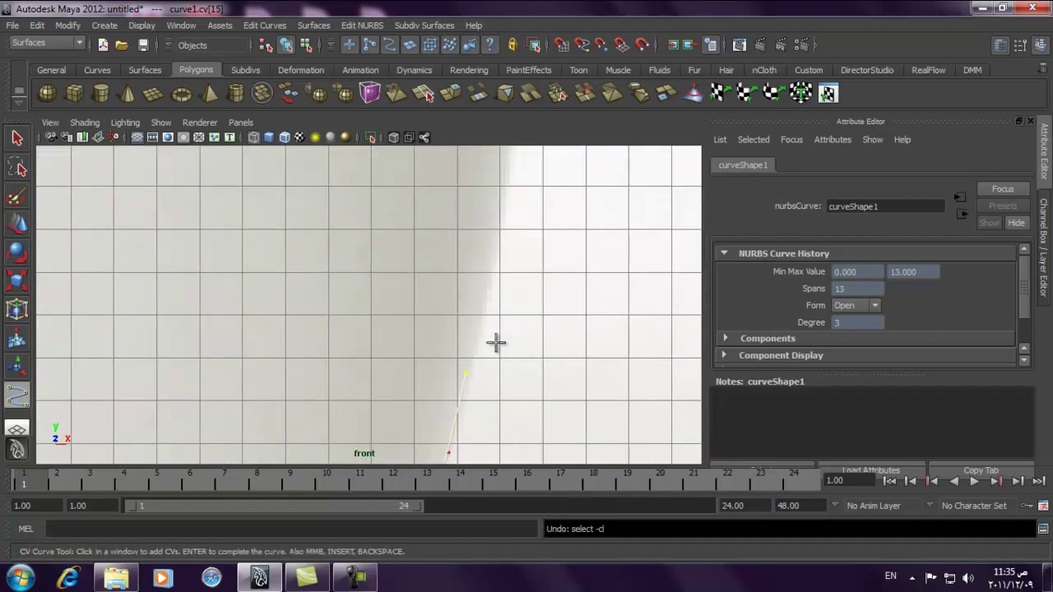
pyautogui.keyDown('alt'); pyautogui.moveTo(479, 370); pyautogui.dragTo(437, 387, button='right'); pyautogui.keyUp('alt')
pyautogui.click(440, 392)
pyautogui.click(436, 383)
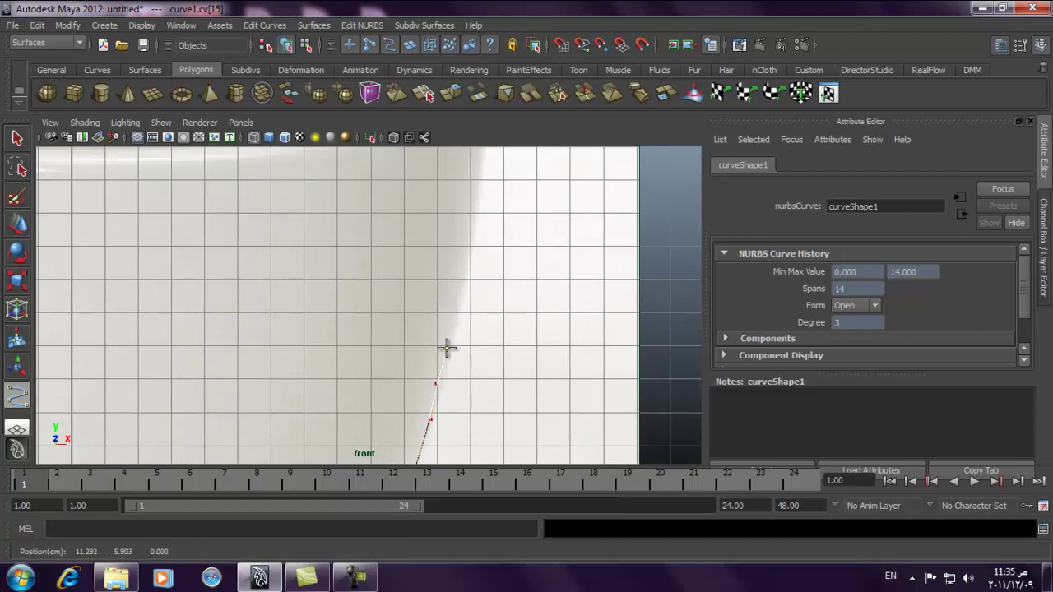
pyautogui.click(450, 318)
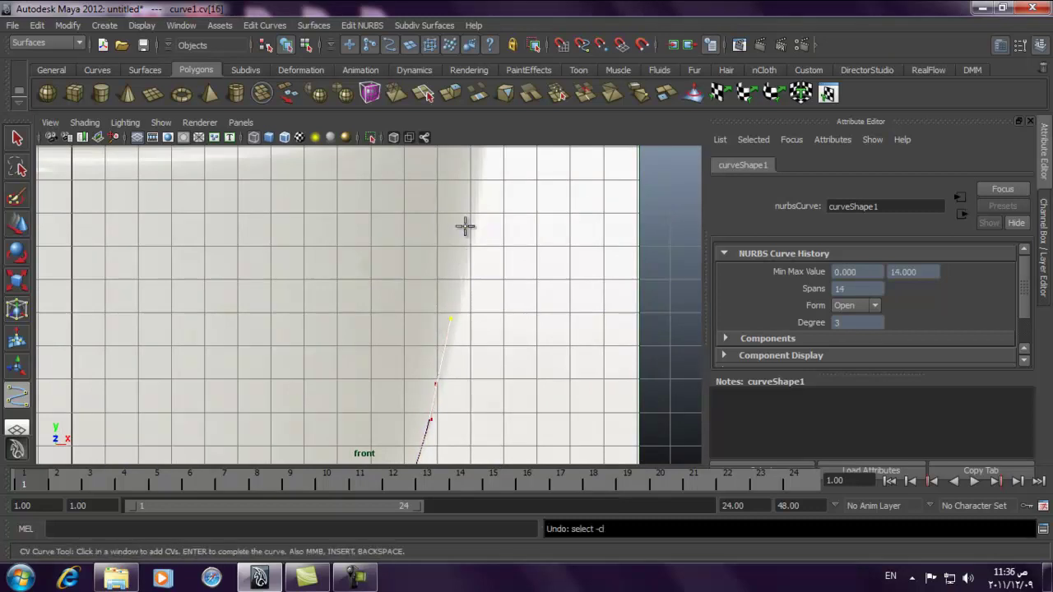
pyautogui.press('z')
# Place new CVs along the middle of the outer wall, following the cup picture's silhouette
pyautogui.keyDown('alt'); pyautogui.moveTo(531, 351); pyautogui.dragTo(283, 330, button='right'); pyautogui.keyUp('alt')
pyautogui.keyDown('alt'); pyautogui.moveTo(400, 329); pyautogui.dragTo(430, 171, button='middle'); pyautogui.keyUp('alt')
pyautogui.keyDown('alt'); pyautogui.moveTo(345, 272); pyautogui.dragTo(720, 361, button='right'); pyautogui.keyUp('alt')
pyautogui.click(533, 246)
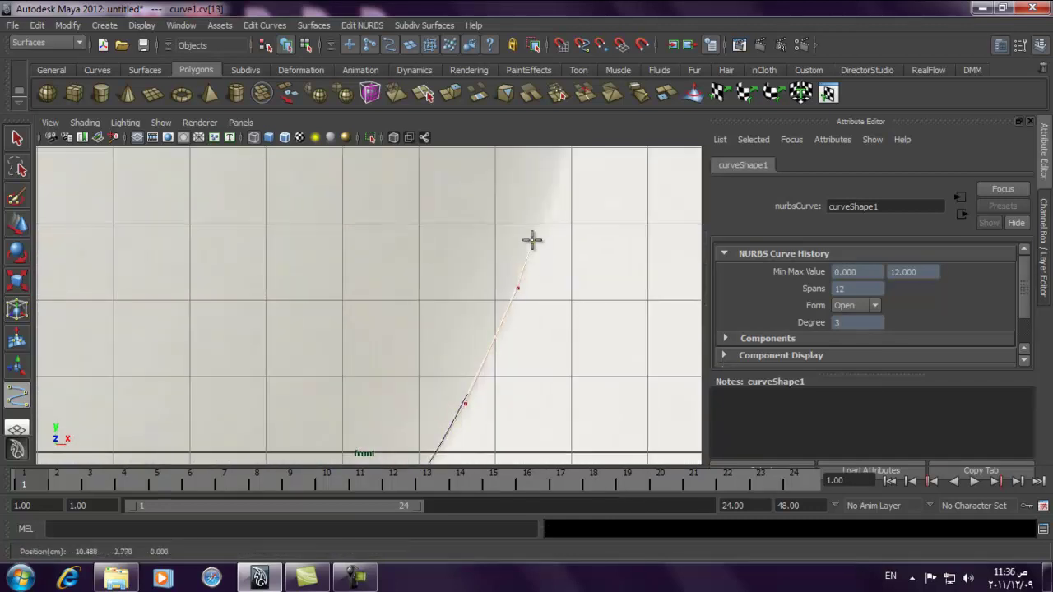
pyautogui.click(539, 228)
pyautogui.keyDown('alt'); pyautogui.moveTo(557, 207); pyautogui.dragTo(463, 225, button='right'); pyautogui.keyUp('alt')
pyautogui.keyDown('alt'); pyautogui.moveTo(463, 225); pyautogui.dragTo(453, 331, button='middle'); pyautogui.keyUp('alt')
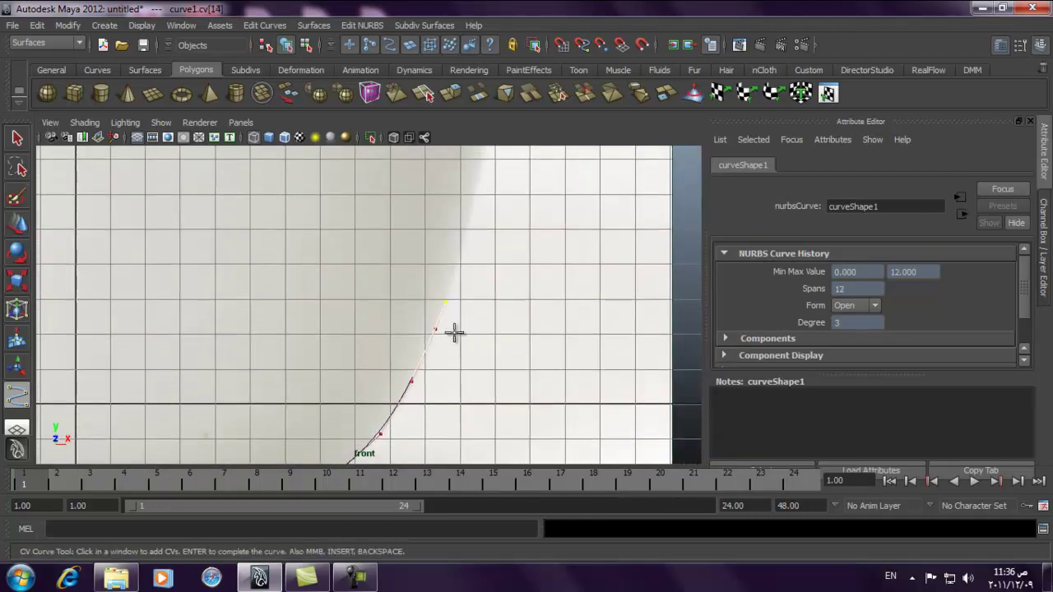
pyautogui.click(459, 262)
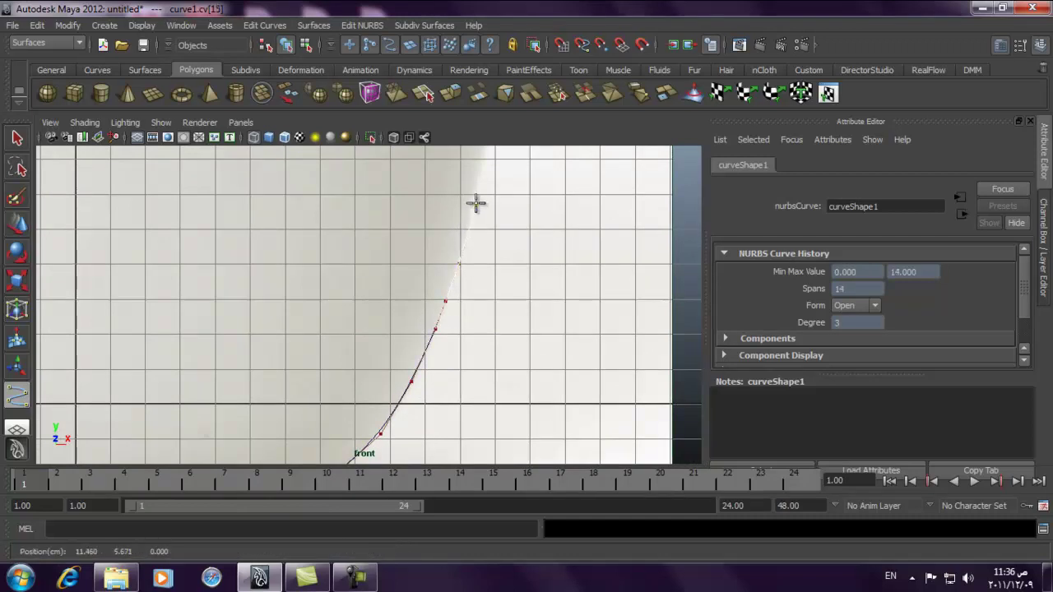
# Trace the upper outer wall with CVs up to just below the cup's rim
pyautogui.keyDown('alt'); pyautogui.moveTo(476, 198); pyautogui.dragTo(445, 227, button='right'); pyautogui.keyUp('alt')
pyautogui.keyDown('alt'); pyautogui.moveTo(445, 227); pyautogui.dragTo(439, 408, button='middle'); pyautogui.keyUp('alt')
pyautogui.click(459, 347)
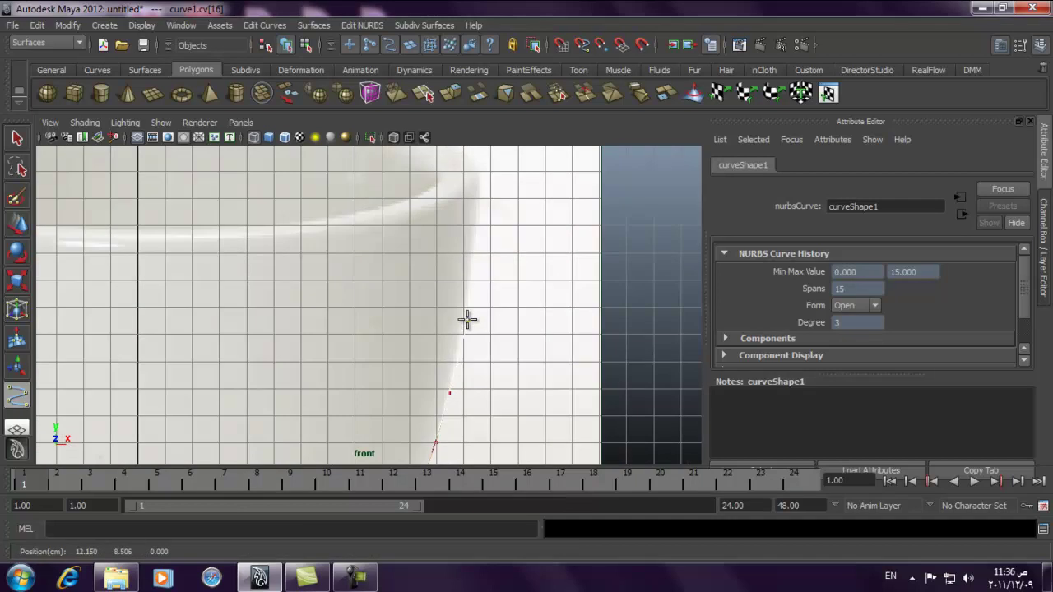
pyautogui.click(471, 249)
pyautogui.click(476, 244)
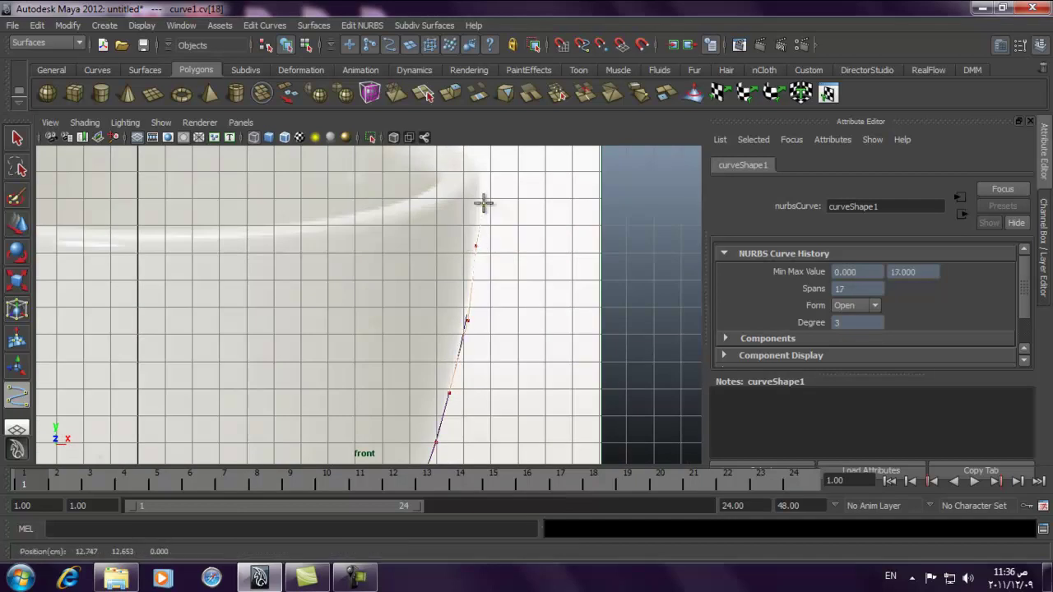
# Round the curve over the cup's rim with closely spaced CVs and turn it down to the inner side
pyautogui.click(480, 179)
pyautogui.click(469, 169)
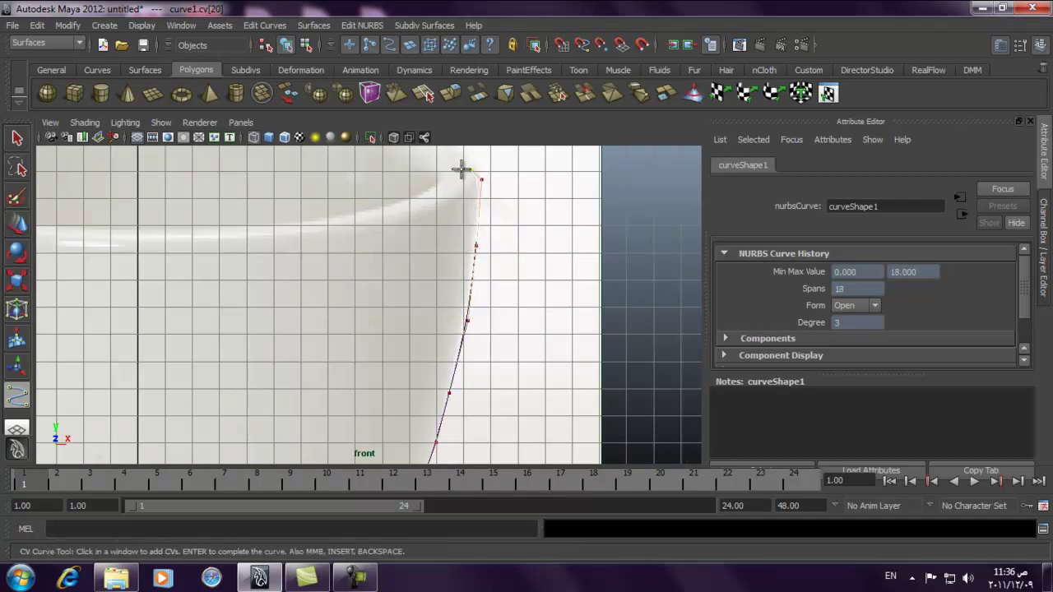
pyautogui.click(448, 170)
pyautogui.click(443, 172)
pyautogui.click(438, 176)
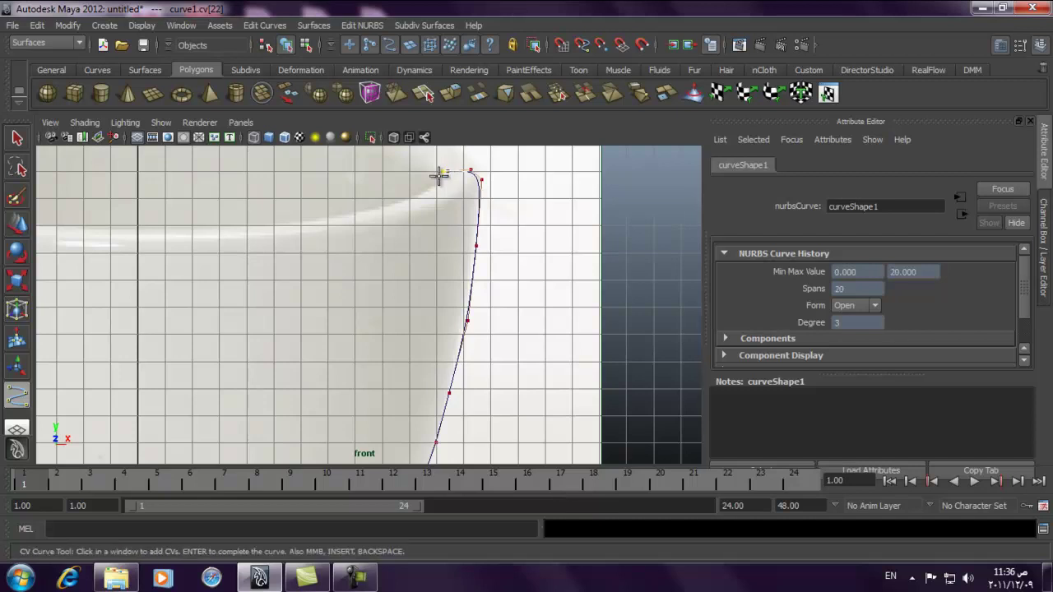
pyautogui.click(437, 190)
pyautogui.click(441, 201)
# Draw the inner wall downward with CVs running roughly parallel to the outer wall
pyautogui.click(452, 264)
pyautogui.moveTo(452, 264); pyautogui.dragTo(437, 319)
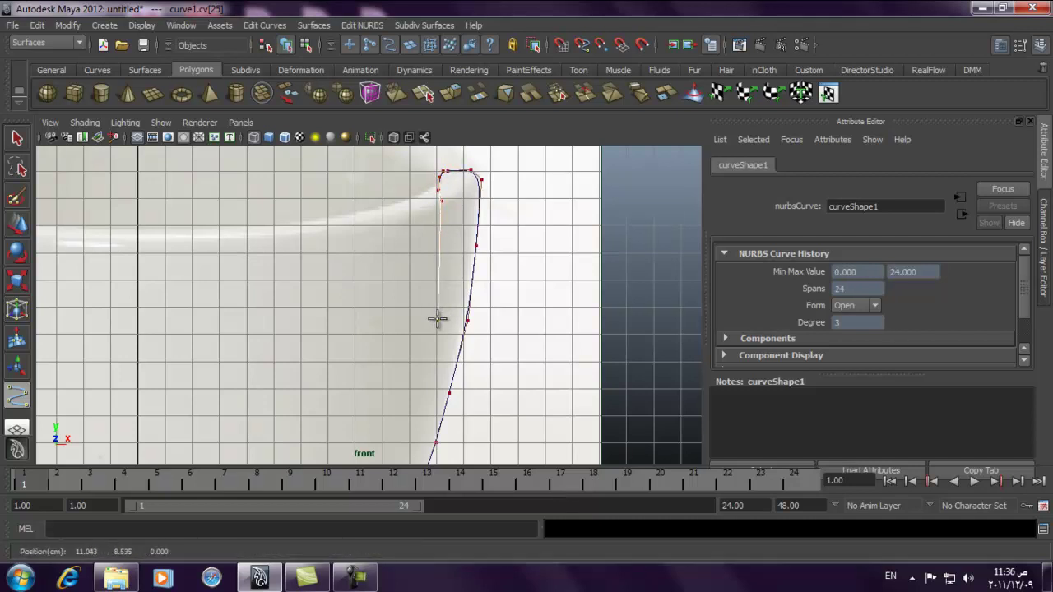
pyautogui.keyDown('alt'); pyautogui.moveTo(470, 310); pyautogui.dragTo(348, 301, button='right'); pyautogui.keyUp('alt')
pyautogui.keyDown('alt'); pyautogui.moveTo(348, 301); pyautogui.dragTo(433, 195, button='middle'); pyautogui.keyUp('alt')
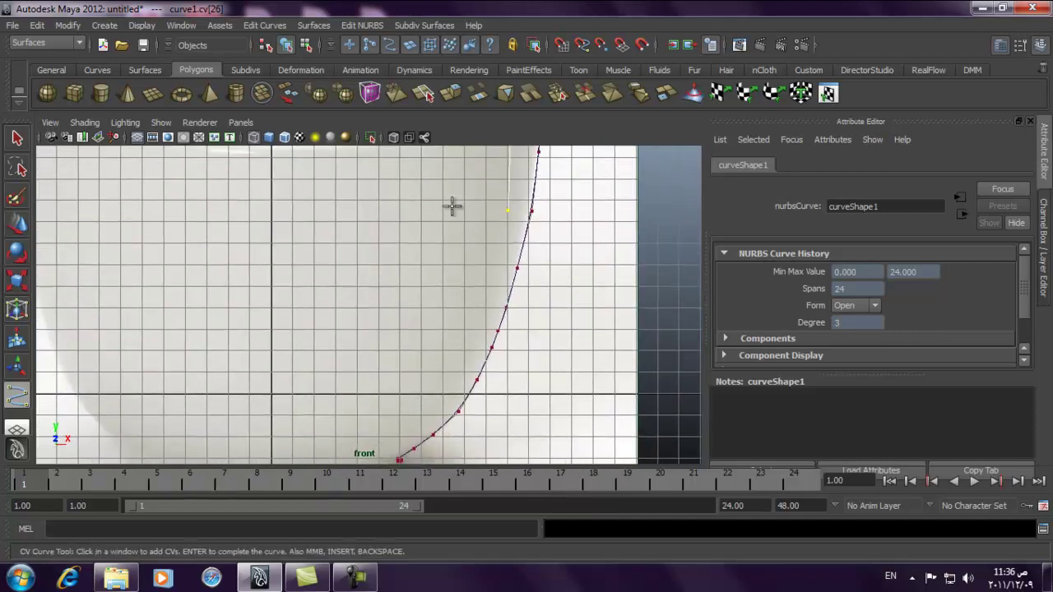
pyautogui.moveTo(501, 237); pyautogui.dragTo(482, 301)
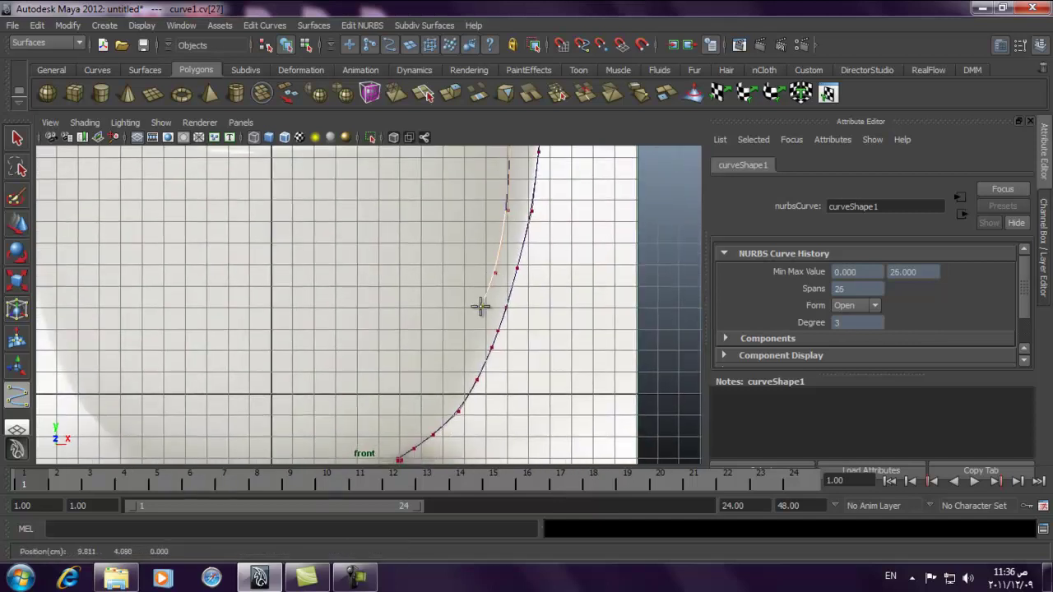
pyautogui.click(473, 338)
pyautogui.click(444, 386)
# Curve the inner profile through the bottom corner and along the cup's inner floor almost to the vertical axis
pyautogui.keyDown('alt'); pyautogui.moveTo(370, 344); pyautogui.dragTo(284, 295, button='right'); pyautogui.keyUp('alt')
pyautogui.keyDown('alt'); pyautogui.moveTo(343, 292); pyautogui.dragTo(402, 183, button='middle'); pyautogui.keyUp('alt')
pyautogui.keyDown('alt'); pyautogui.moveTo(403, 184); pyautogui.dragTo(637, 309, button='right'); pyautogui.keyUp('alt')
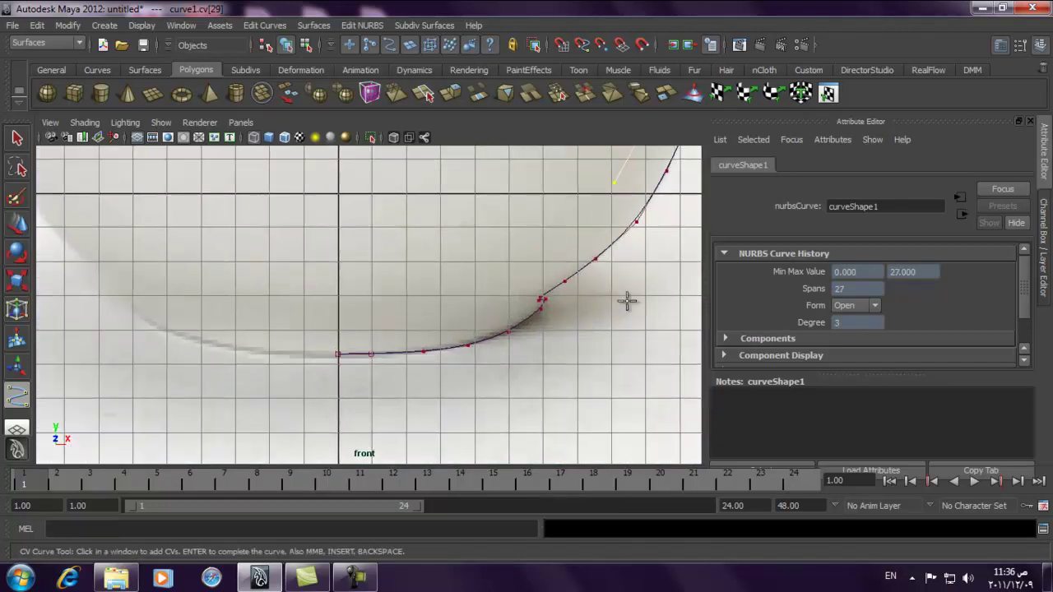
pyautogui.click(573, 236)
pyautogui.click(551, 241)
pyautogui.click(523, 261)
pyautogui.click(510, 295)
pyautogui.click(438, 310)
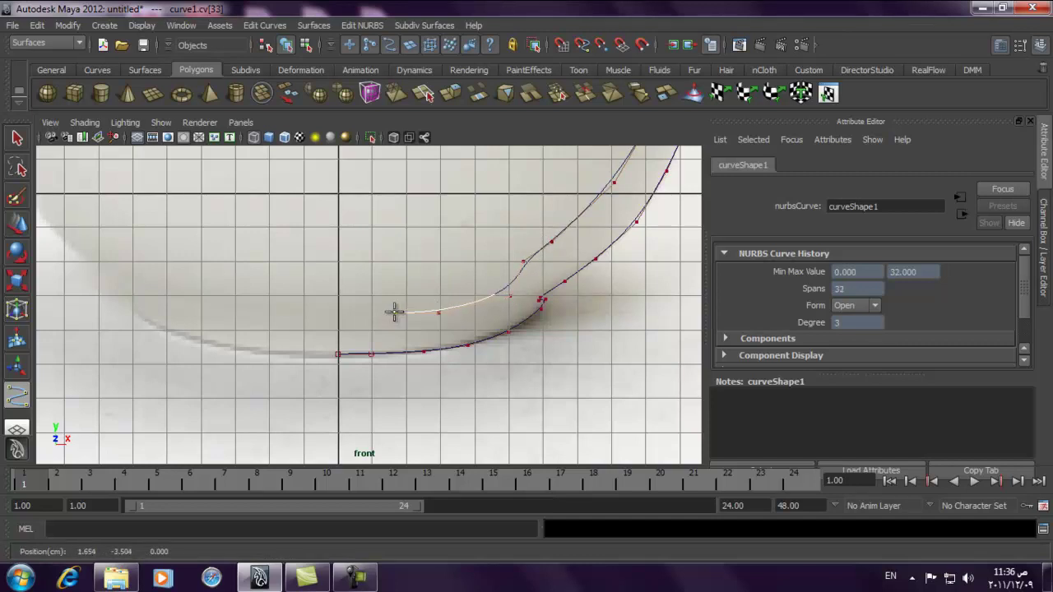
pyautogui.click(350, 313)
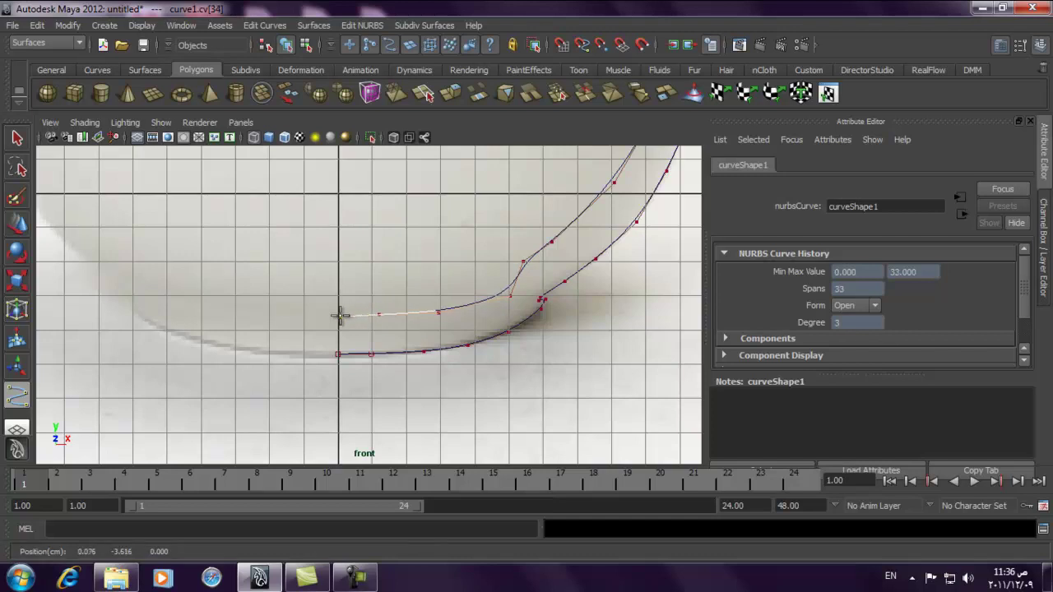
# Finish the curve at the vertical axis and grid-snap its two end CVs onto X 0 with the Move tool
pyautogui.click(20, 225)
pyautogui.keyDown('alt'); pyautogui.moveTo(344, 273); pyautogui.dragTo(370, 331, button='right'); pyautogui.keyUp('alt')
pyautogui.moveTo(341, 312); pyautogui.dragTo(231, 459)
pyautogui.moveTo(348, 379); pyautogui.dragTo(382, 383, button='middle')
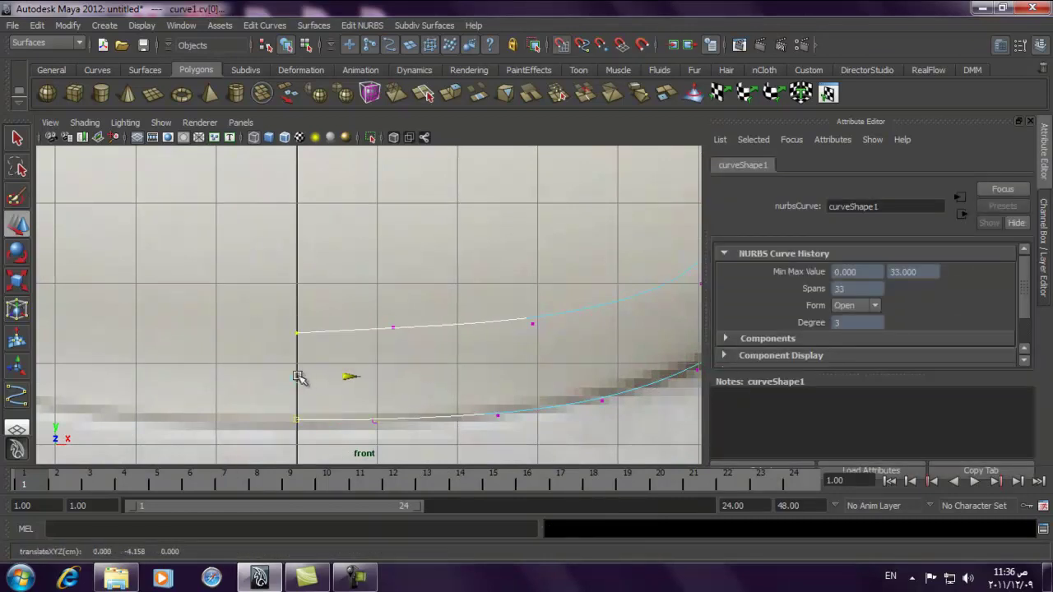
pyautogui.click(397, 332)
# Select the whole profile curve and revolve it 360 degrees around the Y axis as a cubic NURBS surface with 8 segments
pyautogui.moveTo(394, 330); pyautogui.dragTo(500, 291, button='right')
pyautogui.click(493, 324)
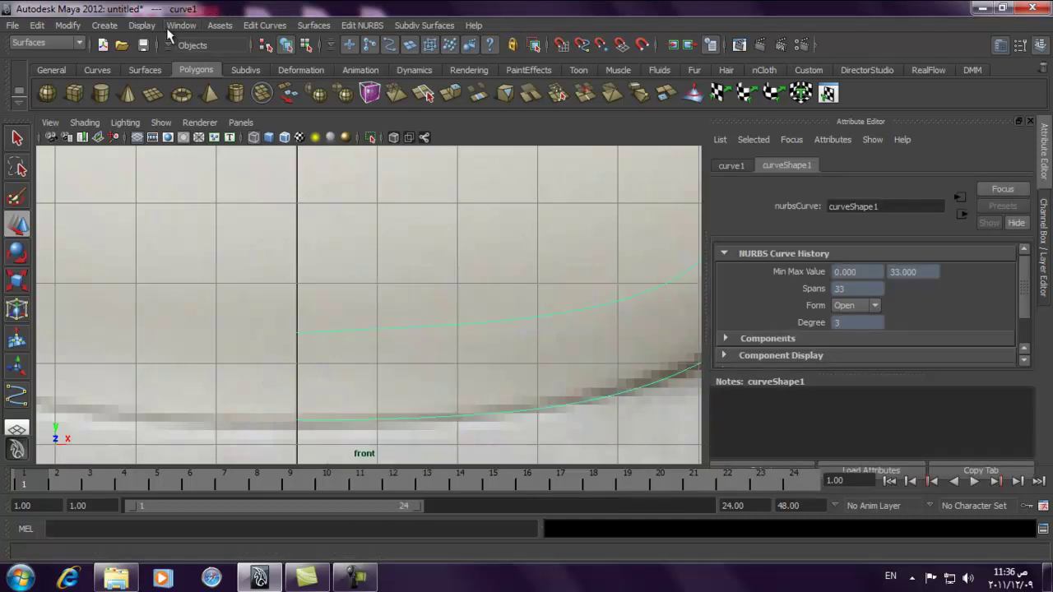
pyautogui.click(313, 25)
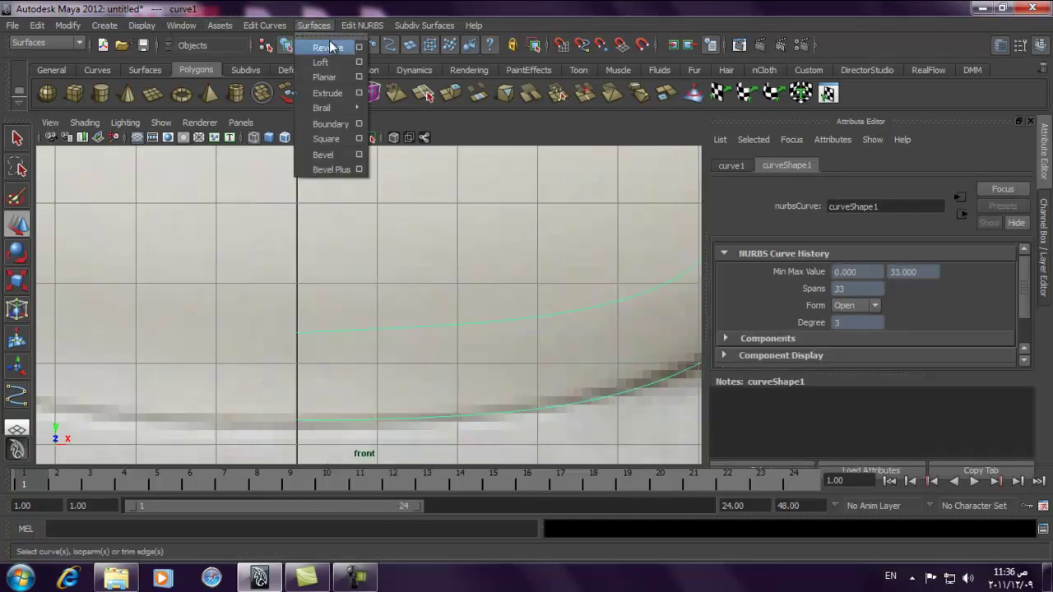
pyautogui.click(359, 48)
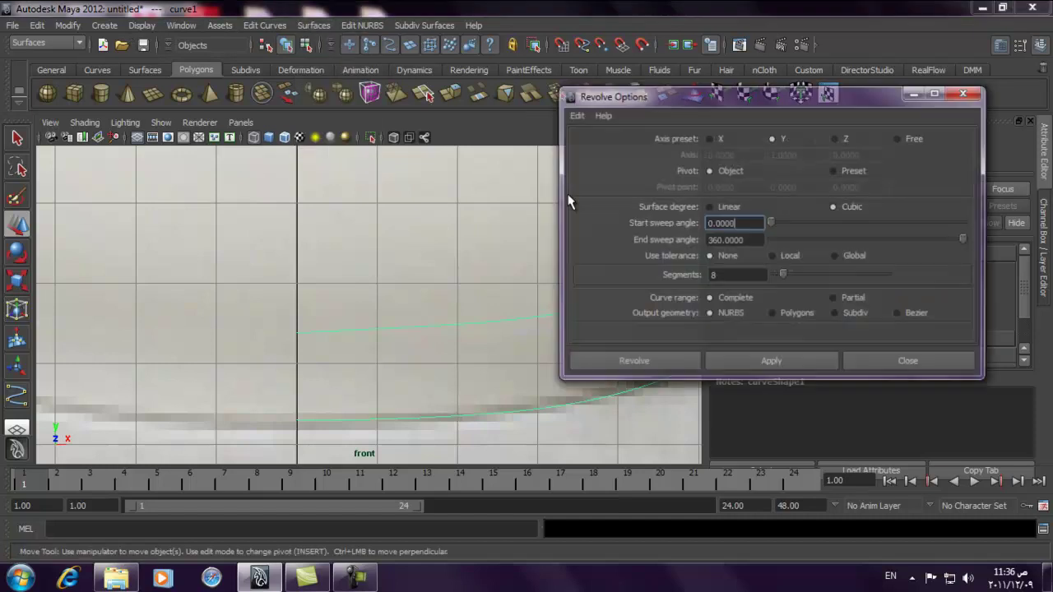
pyautogui.click(650, 362)
# Examine the revolved cup's foot and lower wall close up in the perspective view
pyautogui.press('space')
pyautogui.press('space')
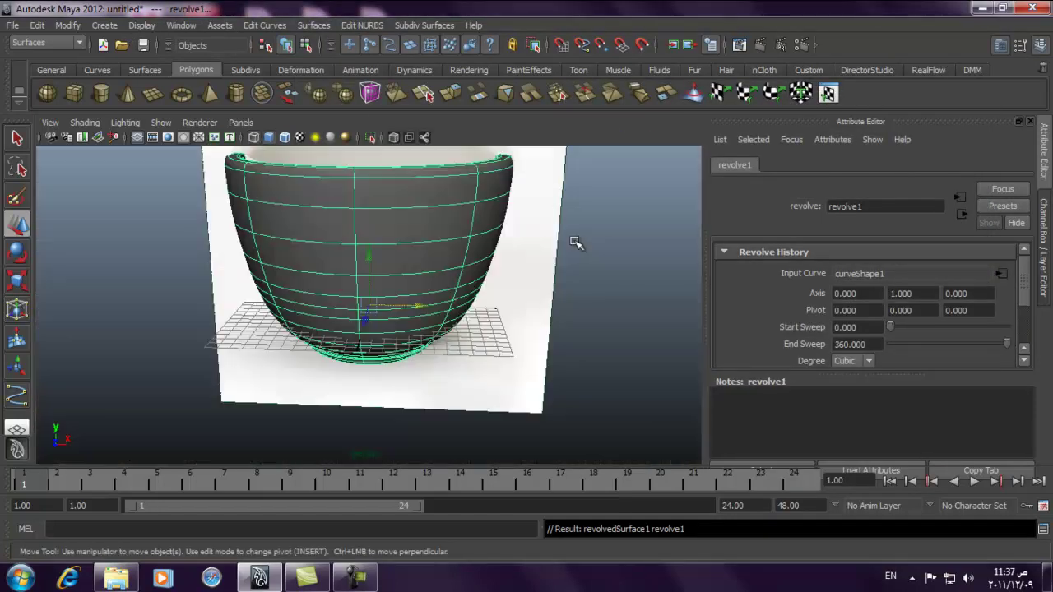
pyautogui.click(573, 351)
pyautogui.keyDown('alt'); pyautogui.moveTo(437, 348); pyautogui.dragTo(404, 300); pyautogui.keyUp('alt')
pyautogui.keyDown('alt'); pyautogui.moveTo(404, 300); pyautogui.dragTo(597, 375, button='right'); pyautogui.keyUp('alt')
pyautogui.keyDown('alt'); pyautogui.moveTo(597, 375); pyautogui.dragTo(396, 251); pyautogui.keyUp('alt')
pyautogui.moveTo(397, 251)
pyautogui.keyDown('alt'); pyautogui.mouseDown(button='right')
pyautogui.moveTo(463, 307)
pyautogui.moveTo(395, 242)
pyautogui.mouseUp(button='right'); pyautogui.keyUp('alt')
pyautogui.click(463, 308)
pyautogui.keyDown('alt'); pyautogui.moveTo(395, 242); pyautogui.dragTo(417, 308); pyautogui.keyUp('alt')
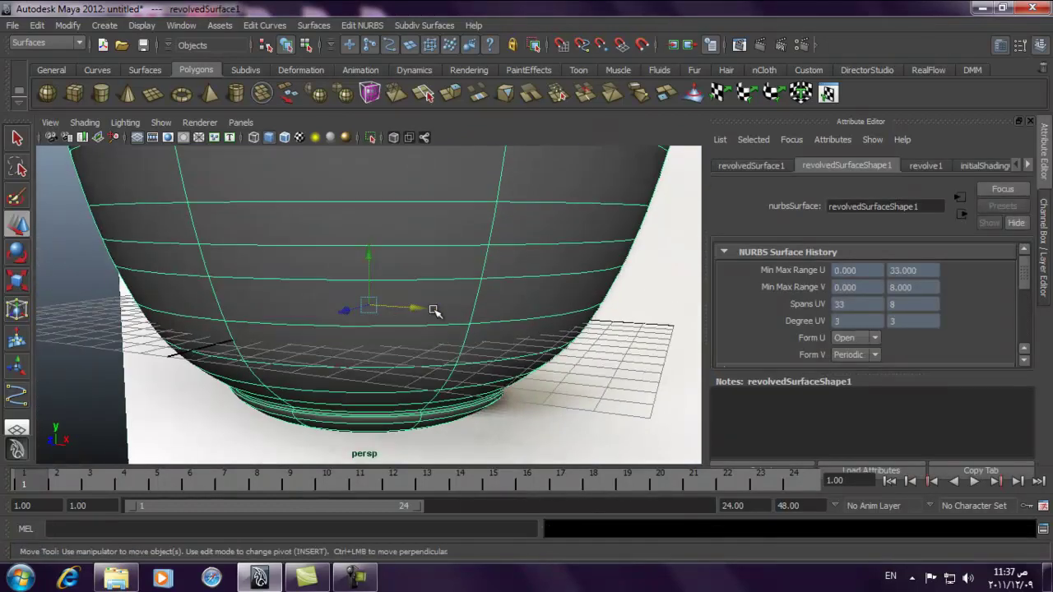
pyautogui.scroll(-4, 417, 308)
pyautogui.click(647, 333)
# Inspect the whole revolved cup from below, the front, above and the side against the reference picture
pyautogui.scroll(-2, 510, 280)
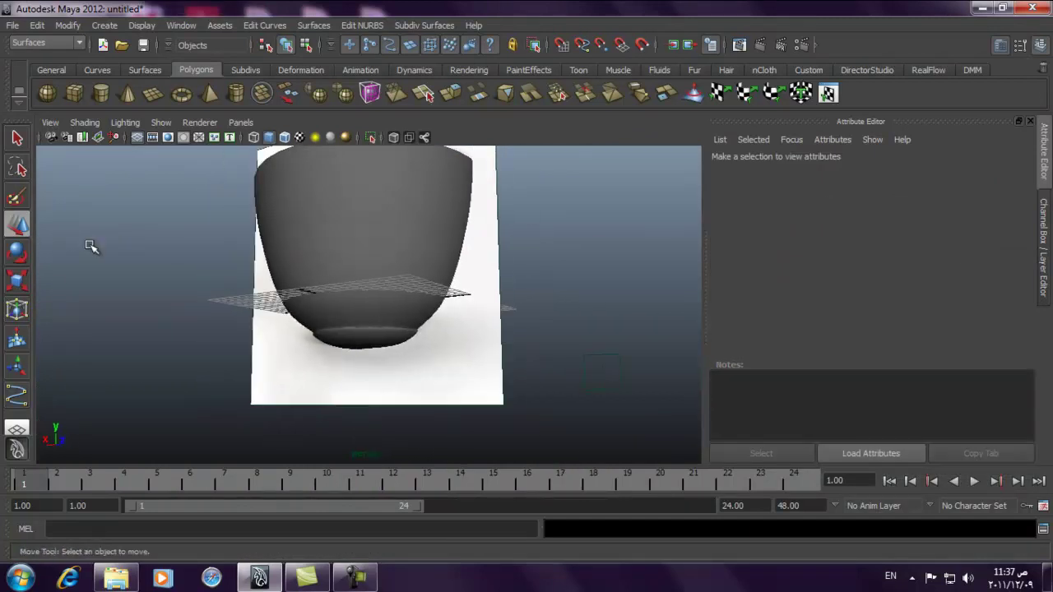
pyautogui.keyDown('alt'); pyautogui.moveTo(61, 238); pyautogui.dragTo(639, 361, button='right'); pyautogui.keyUp('alt')
pyautogui.keyDown('alt'); pyautogui.moveTo(639, 361); pyautogui.dragTo(505, 309); pyautogui.keyUp('alt')
pyautogui.keyDown('alt'); pyautogui.moveTo(505, 309); pyautogui.dragTo(418, 267, button='right'); pyautogui.keyUp('alt')
pyautogui.keyDown('alt'); pyautogui.moveTo(417, 267); pyautogui.dragTo(413, 262); pyautogui.keyUp('alt')
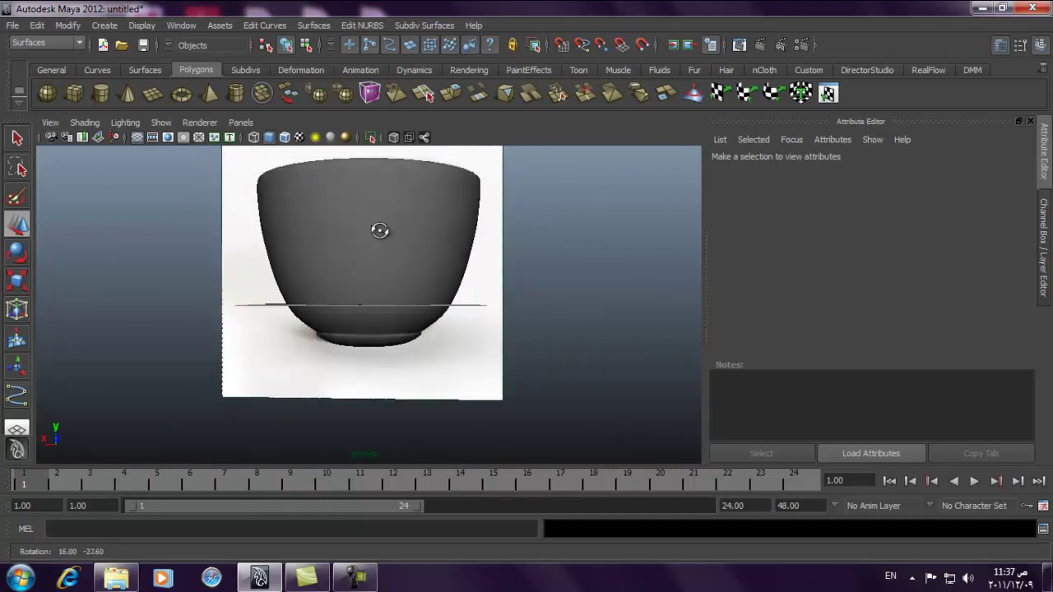
pyautogui.keyDown('alt'); pyautogui.moveTo(370, 229); pyautogui.dragTo(371, 317); pyautogui.keyUp('alt')
pyautogui.keyDown('alt'); pyautogui.moveTo(371, 317); pyautogui.dragTo(176, 216, button='right'); pyautogui.keyUp('alt')
pyautogui.keyDown('alt'); pyautogui.moveTo(176, 216); pyautogui.dragTo(291, 250); pyautogui.keyUp('alt')
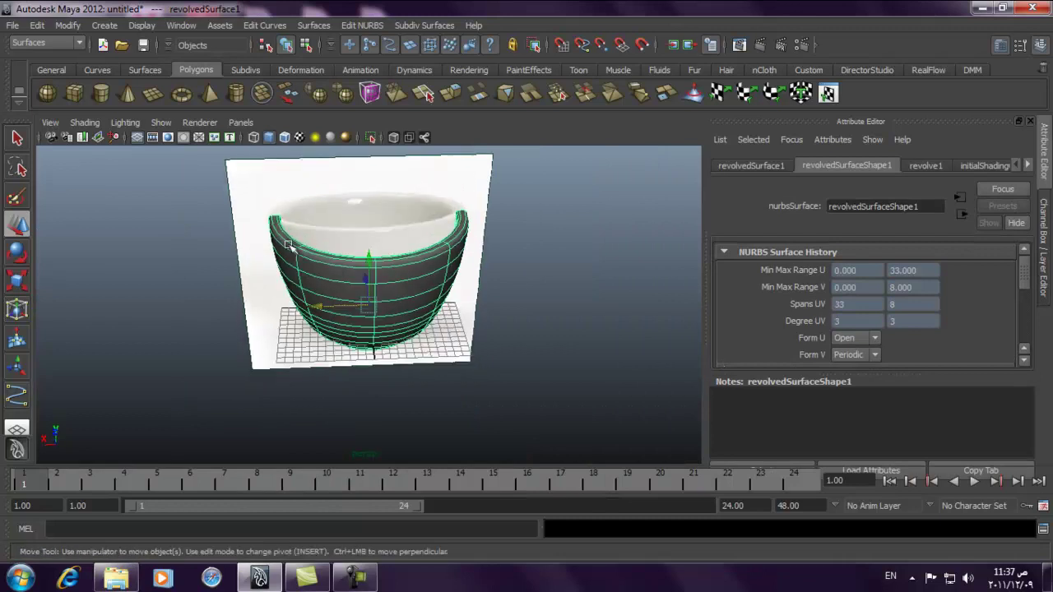
pyautogui.keyDown('alt'); pyautogui.moveTo(291, 249); pyautogui.dragTo(517, 311, button='right'); pyautogui.keyUp('alt')
pyautogui.keyDown('alt'); pyautogui.moveTo(516, 313); pyautogui.dragTo(582, 302); pyautogui.keyUp('alt')
pyautogui.keyDown('alt'); pyautogui.moveTo(582, 302); pyautogui.dragTo(383, 270, button='right'); pyautogui.keyUp('alt')
pyautogui.keyDown('alt'); pyautogui.moveTo(538, 287); pyautogui.dragTo(103, 279); pyautogui.keyUp('alt')
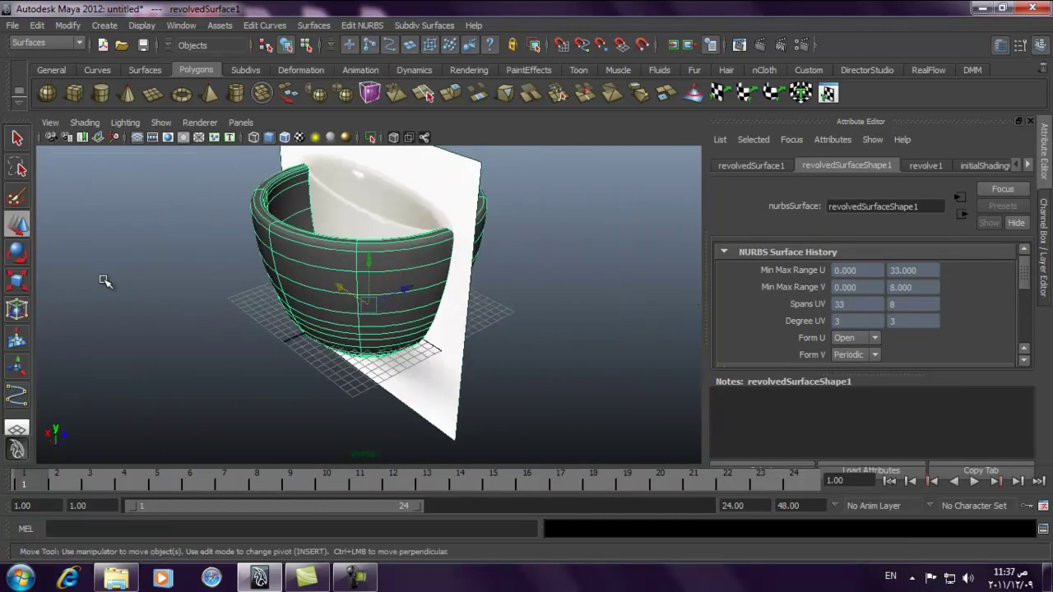
# Compare the revolved rim and wall with the cup picture in the front view and return to the perspective view
pyautogui.press('space')
pyautogui.press('space')
pyautogui.keyDown('alt'); pyautogui.moveTo(658, 282); pyautogui.dragTo(336, 224, button='right'); pyautogui.keyUp('alt')
pyautogui.keyDown('alt'); pyautogui.moveTo(335, 224); pyautogui.dragTo(232, 428, button='middle'); pyautogui.keyUp('alt')
pyautogui.keyDown('alt'); pyautogui.moveTo(407, 384); pyautogui.dragTo(564, 324, button='right'); pyautogui.keyUp('alt')
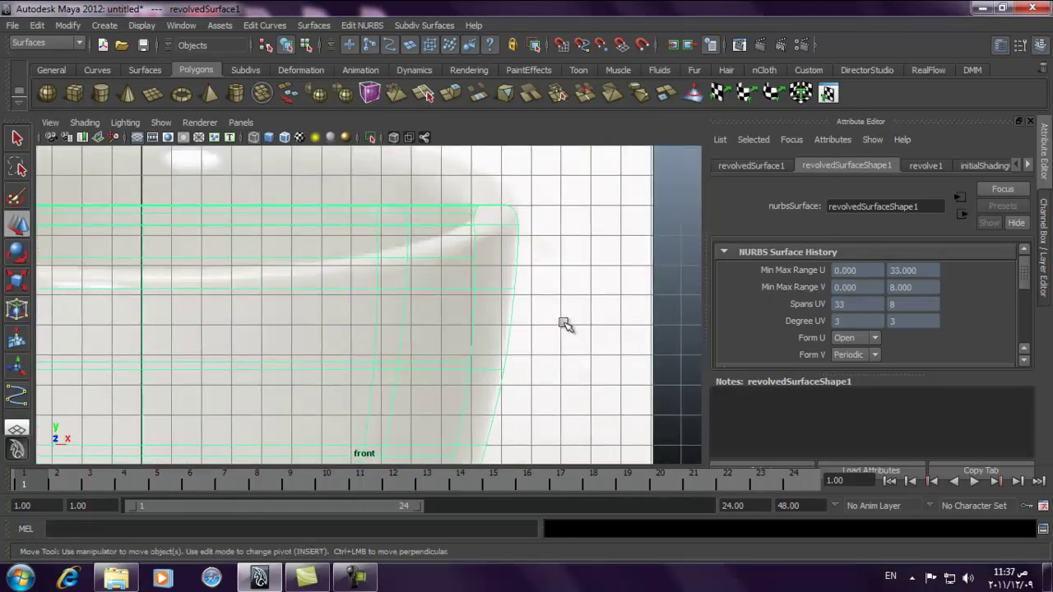
pyautogui.click(565, 325)
pyautogui.keyDown('alt'); pyautogui.moveTo(420, 317); pyautogui.dragTo(352, 311, button='right'); pyautogui.keyUp('alt')
pyautogui.press('space')
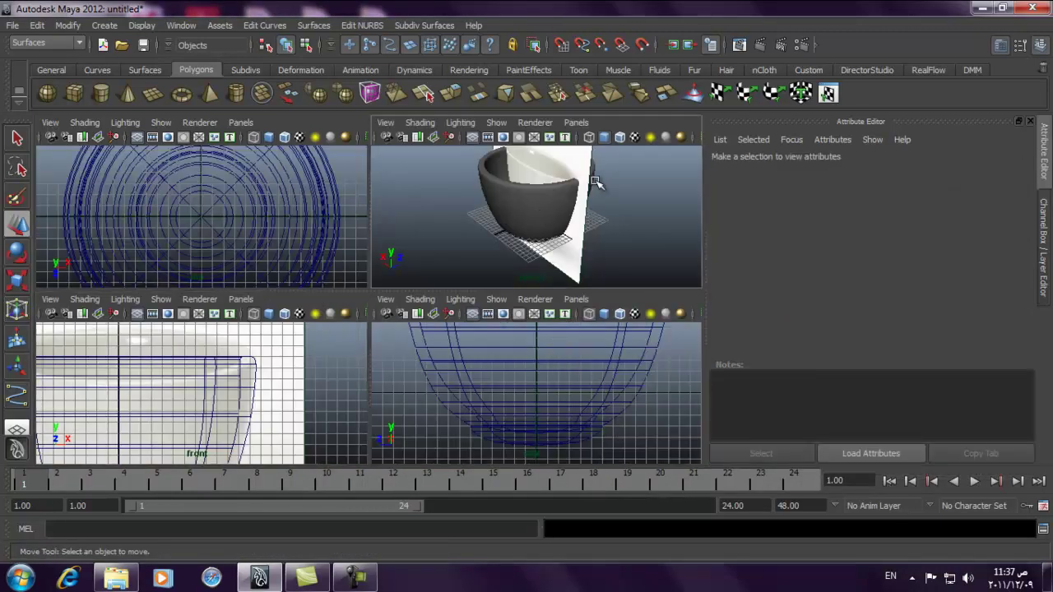
pyautogui.press('space')
pyautogui.keyDown('alt'); pyautogui.moveTo(510, 210); pyautogui.dragTo(515, 208); pyautogui.keyUp('alt')
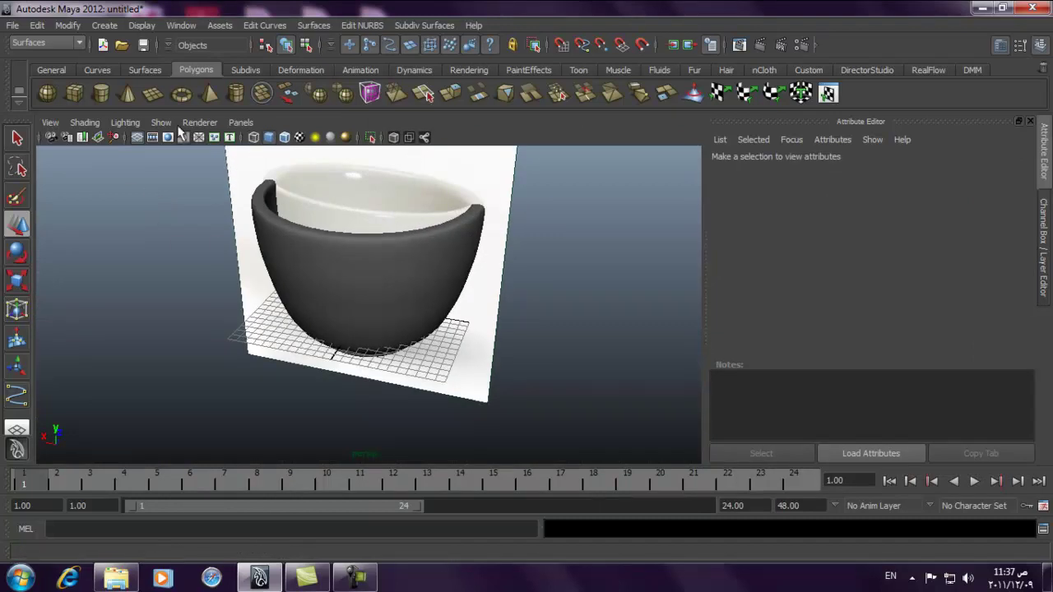
# Open the Outliner and select the profile curve curve1
pyautogui.click(191, 26)
pyautogui.click(287, 141)
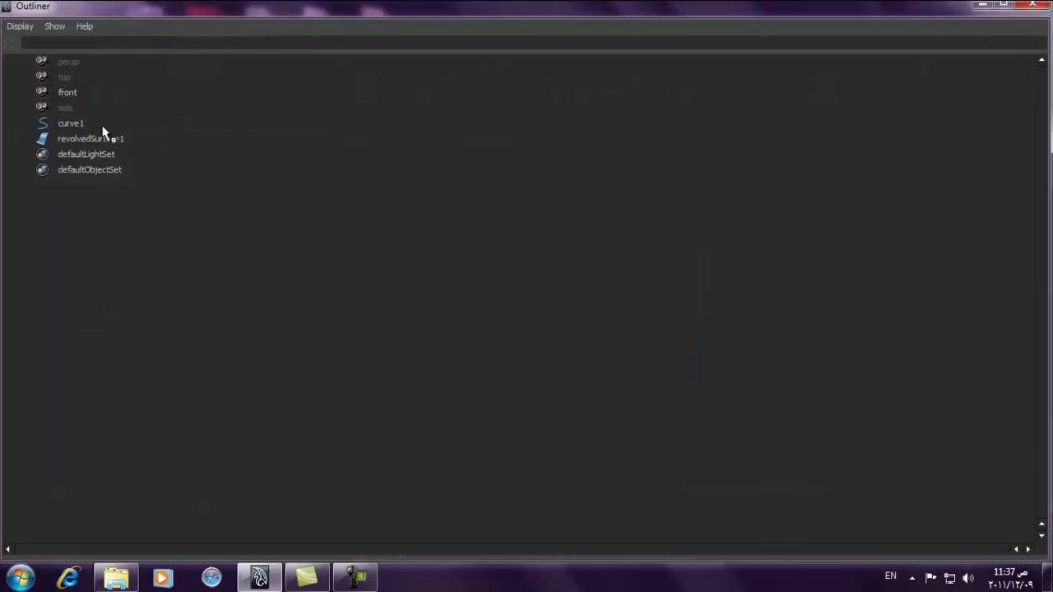
pyautogui.click(82, 124)
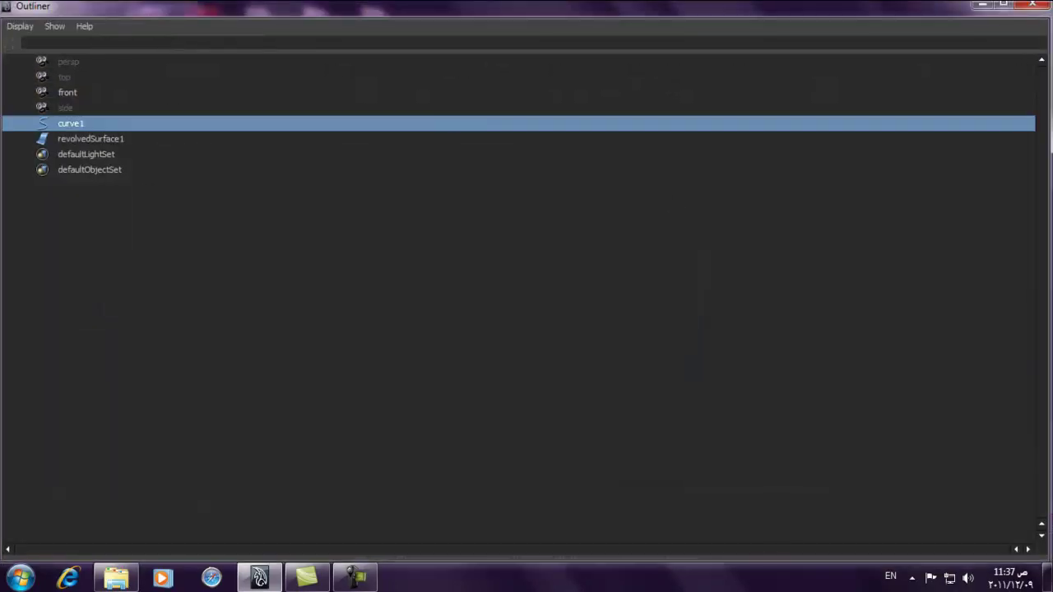
# Try to move the selected profile curve curve1 upward along the Y axis and undo the move
pyautogui.click(981, 6)
pyautogui.keyDown('alt'); pyautogui.moveTo(400, 235); pyautogui.dragTo(410, 137); pyautogui.keyUp('alt')
pyautogui.hotkey('ctrl', 'z')
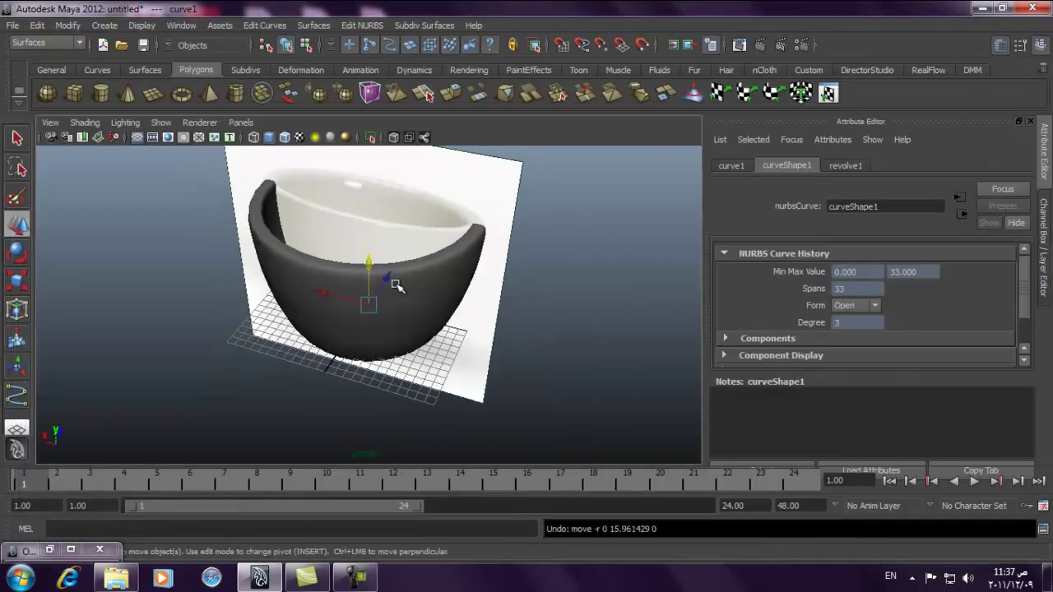
# Try switching the revolved cup surface to control vertex mode and undo the component selection
pyautogui.rightClick(437, 284)
pyautogui.moveTo(393, 281); pyautogui.dragTo(391, 282, button='right')
pyautogui.keyDown('alt'); pyautogui.moveTo(455, 244); pyautogui.dragTo(459, 228); pyautogui.keyUp('alt')
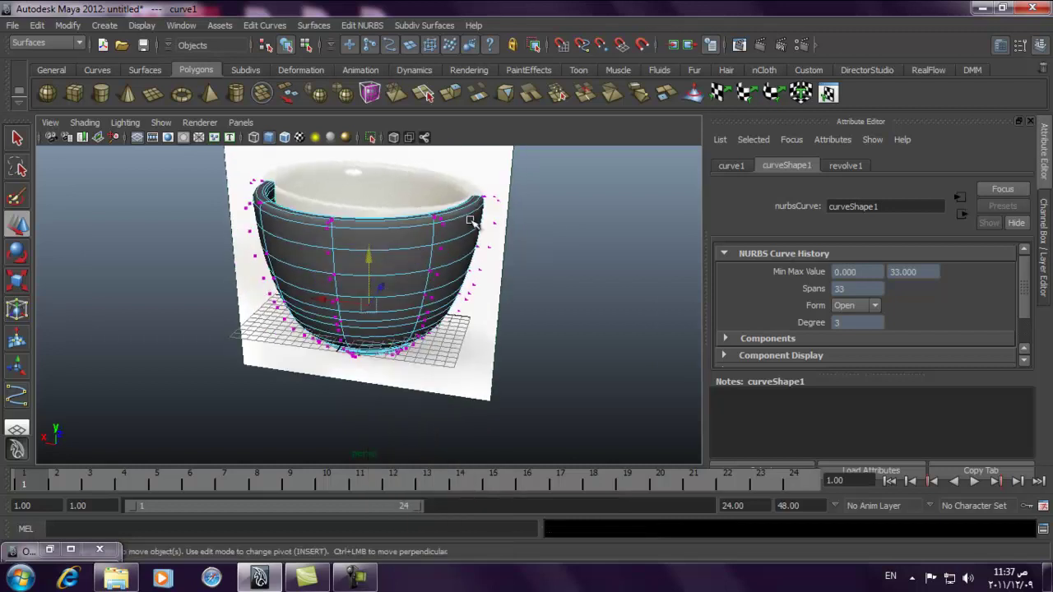
pyautogui.hotkey('ctrl', 'z')
pyautogui.rightClick(458, 216)
pyautogui.moveTo(440, 227); pyautogui.dragTo(426, 211, button='right')
pyautogui.hotkey('ctrl', 'z')
# Select revolvedSurface1 in the Outliner and return to the perspective view
pyautogui.click(50, 551)
pyautogui.click(49, 550)
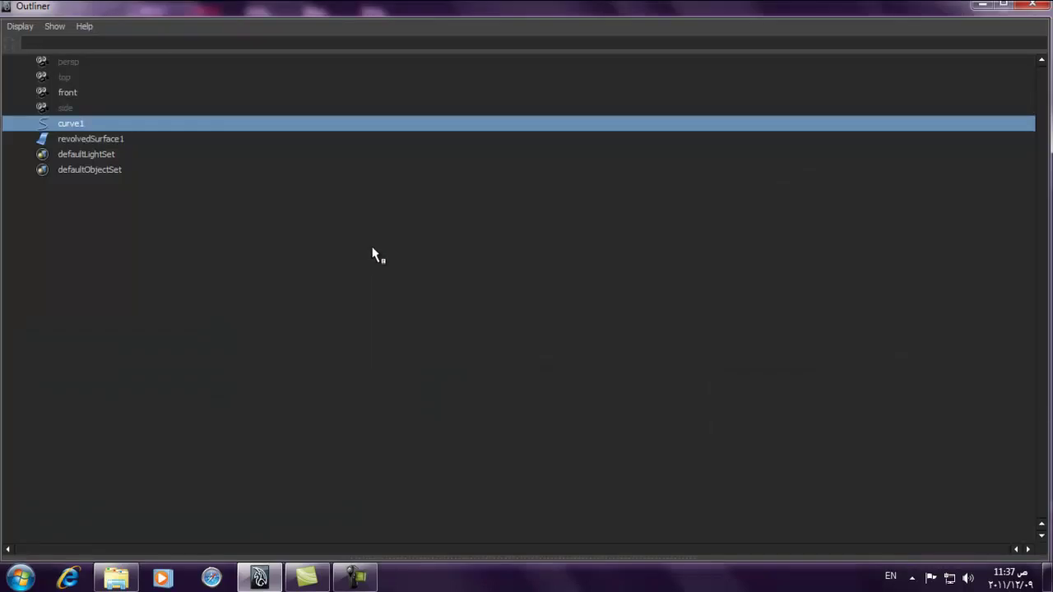
pyautogui.click(90, 139)
pyautogui.click(991, 7)
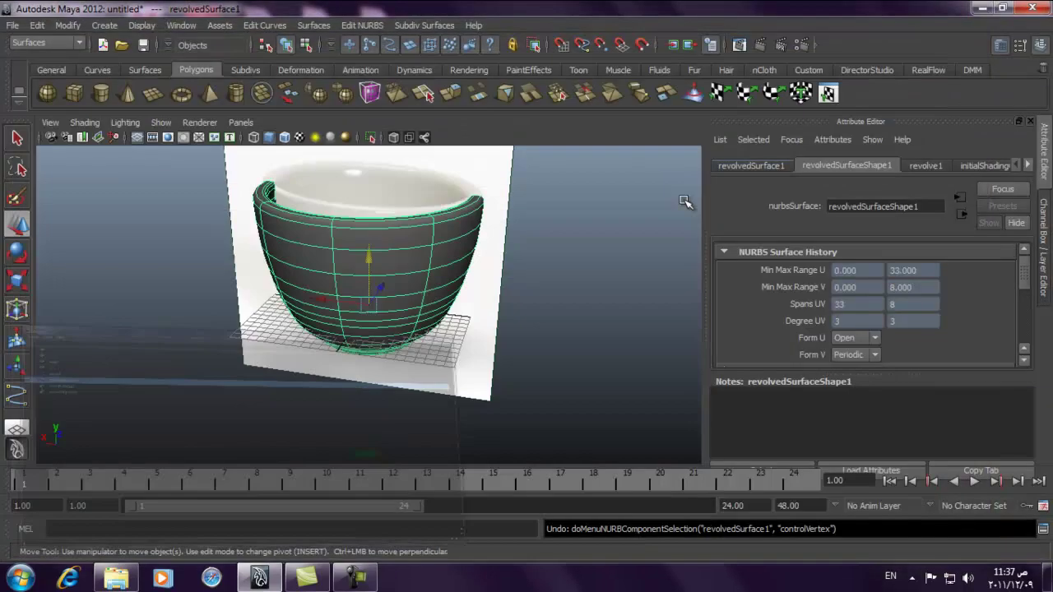
# Hide cameras in the perspective view so the front camera's reference picture is not displayed
pyautogui.keyDown('alt'); pyautogui.moveTo(364, 260); pyautogui.dragTo(616, 246); pyautogui.keyUp('alt')
pyautogui.click(616, 246)
pyautogui.keyDown('alt'); pyautogui.moveTo(305, 271); pyautogui.dragTo(480, 272); pyautogui.keyUp('alt')
pyautogui.click(523, 241)
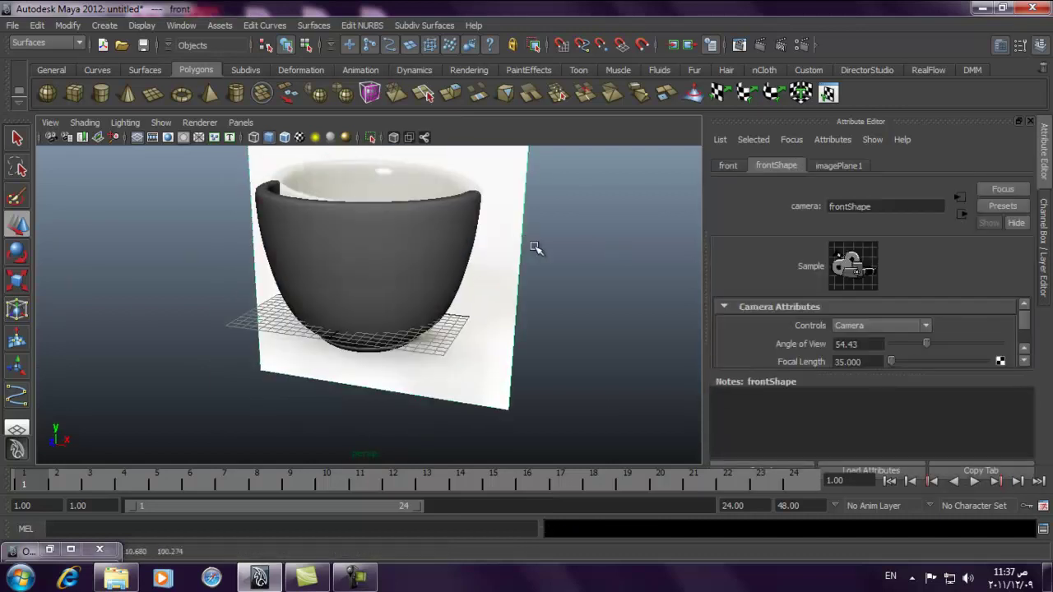
pyautogui.click(171, 125)
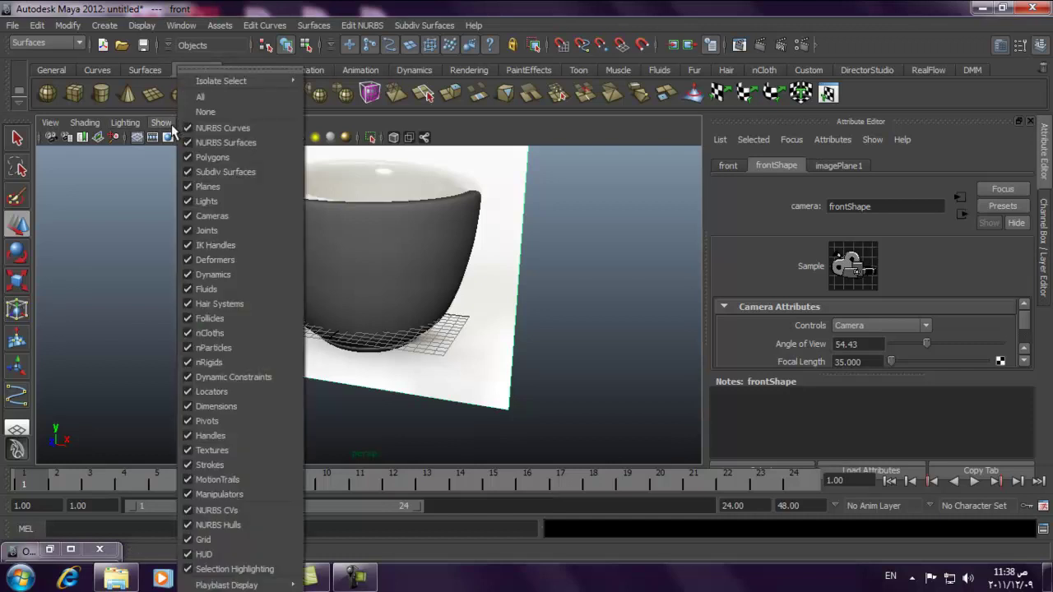
pyautogui.click(213, 219)
# Display the control vertices of the profile curve around the cup's underside
pyautogui.keyDown('alt'); pyautogui.moveTo(462, 256); pyautogui.dragTo(480, 285); pyautogui.keyUp('alt')
pyautogui.scroll(4, 332, 274)
pyautogui.click(251, 325)
pyautogui.rightClick(233, 272)
pyautogui.click(205, 265)
pyautogui.scroll(5, 460, 329)
pyautogui.click(366, 387)
pyautogui.hotkey('ctrl', 'z')
pyautogui.click(301, 368)
pyautogui.hotkey('ctrl', 'z')
pyautogui.hotkey('ctrl', 'z')
pyautogui.hotkey('ctrl', 'z')
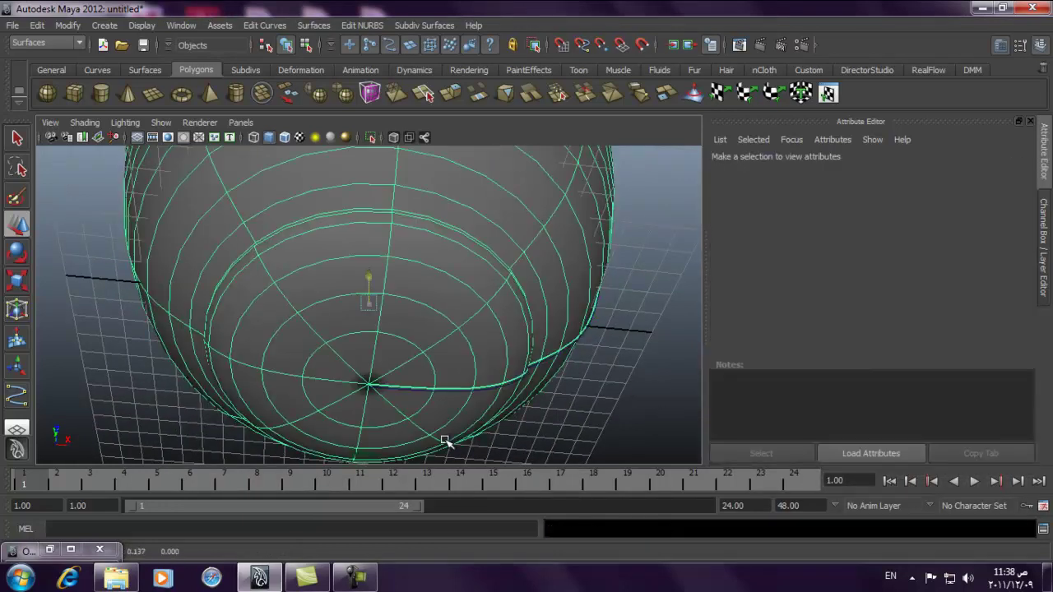
pyautogui.hotkey('ctrl', 'z')
pyautogui.hotkey('ctrl', 'z')
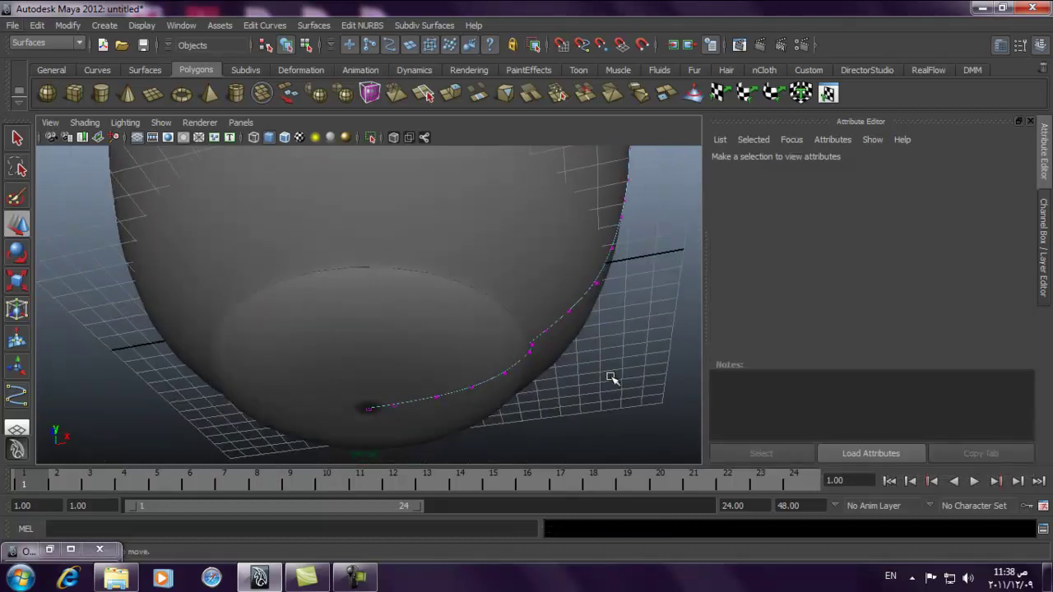
# Try to move the profile curve's first control vertex at the cup's bottom centre and undo the change
pyautogui.moveTo(570, 362)
pyautogui.mouseDown()
pyautogui.moveTo(553, 317)
pyautogui.moveTo(610, 339)
pyautogui.moveTo(543, 307)
pyautogui.moveTo(573, 285)
pyautogui.moveTo(607, 337)
pyautogui.moveTo(568, 362)
pyautogui.mouseUp()
pyautogui.click(297, 383)
pyautogui.moveTo(297, 383); pyautogui.dragTo(338, 397, button='middle')
pyautogui.hotkey('ctrl', 'z')
pyautogui.hotkey('ctrl', 'z')
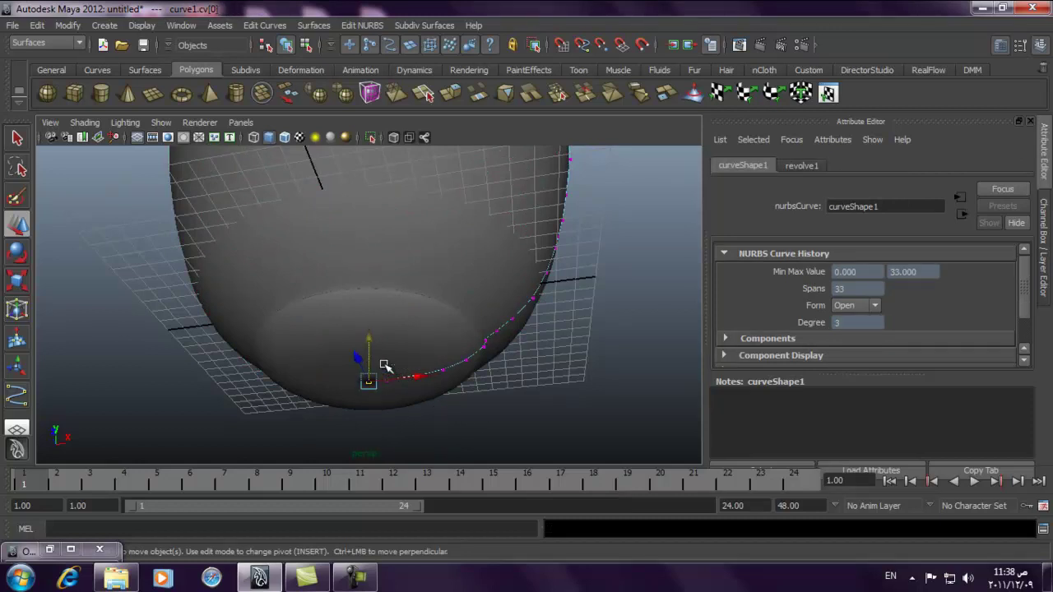
pyautogui.keyDown('alt'); pyautogui.moveTo(313, 292); pyautogui.dragTo(393, 370, button='right'); pyautogui.keyUp('alt')
pyautogui.click(374, 387)
pyautogui.hotkey('ctrl', 'z')
pyautogui.moveTo(369, 376); pyautogui.dragTo(369, 377)
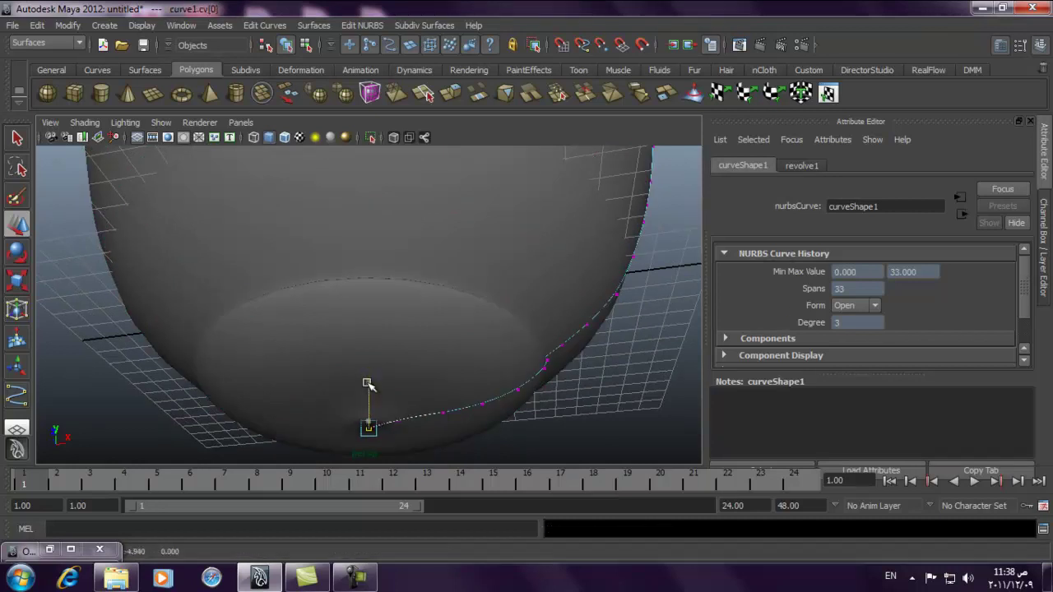
pyautogui.hotkey('ctrl', 'z')
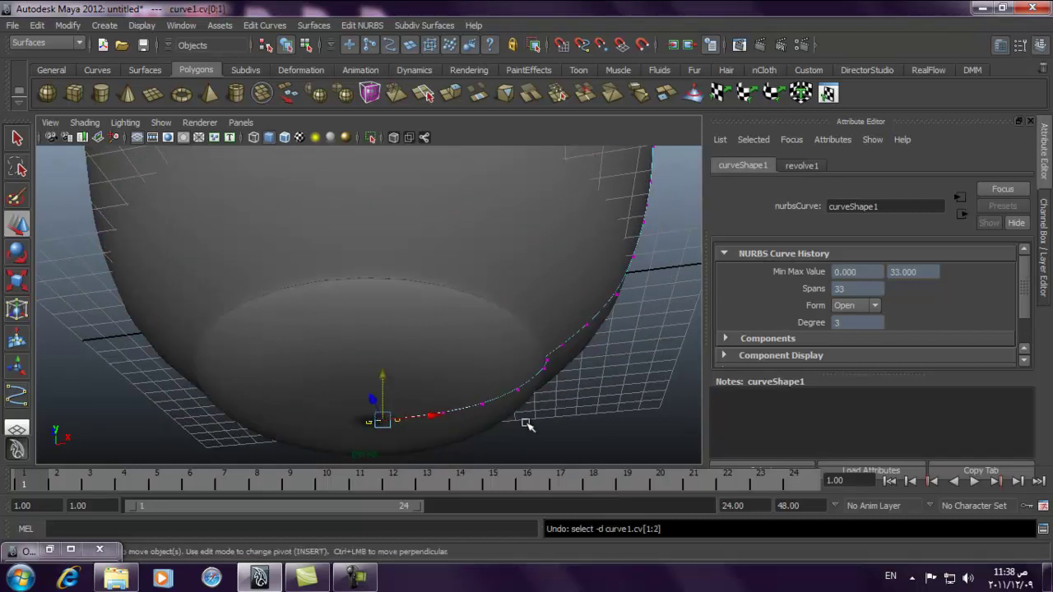
# Try lowering the first two control vertices at the bottom centre together and undo the change
pyautogui.moveTo(383, 380); pyautogui.dragTo(382, 404)
pyautogui.keyDown('alt'); pyautogui.moveTo(465, 370); pyautogui.dragTo(261, 359, button='right'); pyautogui.keyUp('alt')
pyautogui.keyDown('alt'); pyautogui.moveTo(415, 337); pyautogui.dragTo(436, 380); pyautogui.keyUp('alt')
pyautogui.hotkey('ctrl', 'z')
# Move the profile curve's control vertex cv[11], just above the foot, along the X axis
pyautogui.click(491, 409)
pyautogui.keyDown('alt'); pyautogui.moveTo(491, 409); pyautogui.dragTo(646, 322); pyautogui.keyUp('alt')
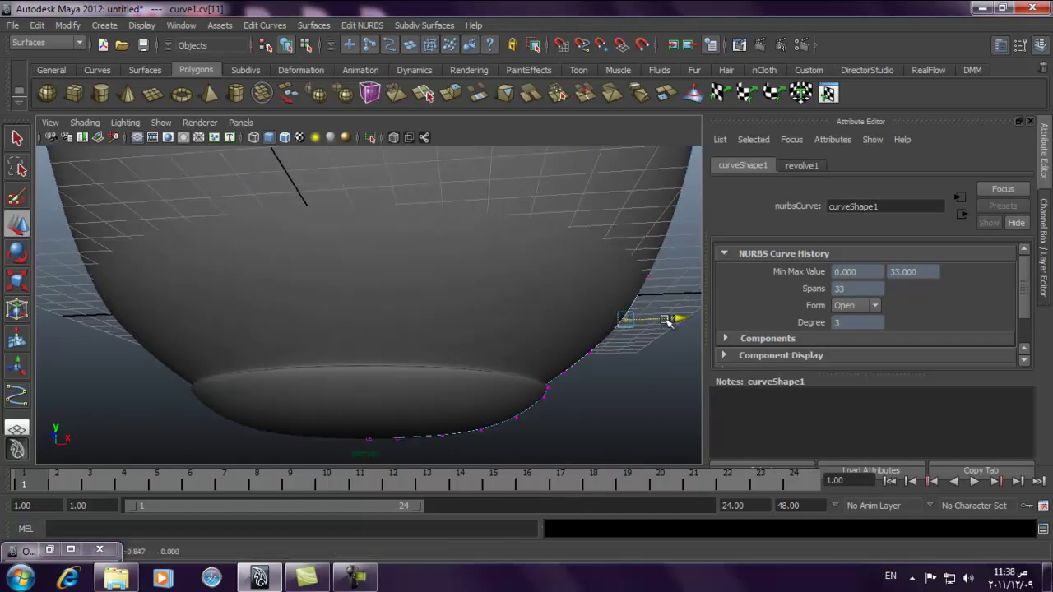
pyautogui.click(625, 360)
pyautogui.keyDown('alt'); pyautogui.moveTo(625, 359); pyautogui.dragTo(418, 337); pyautogui.keyUp('alt')
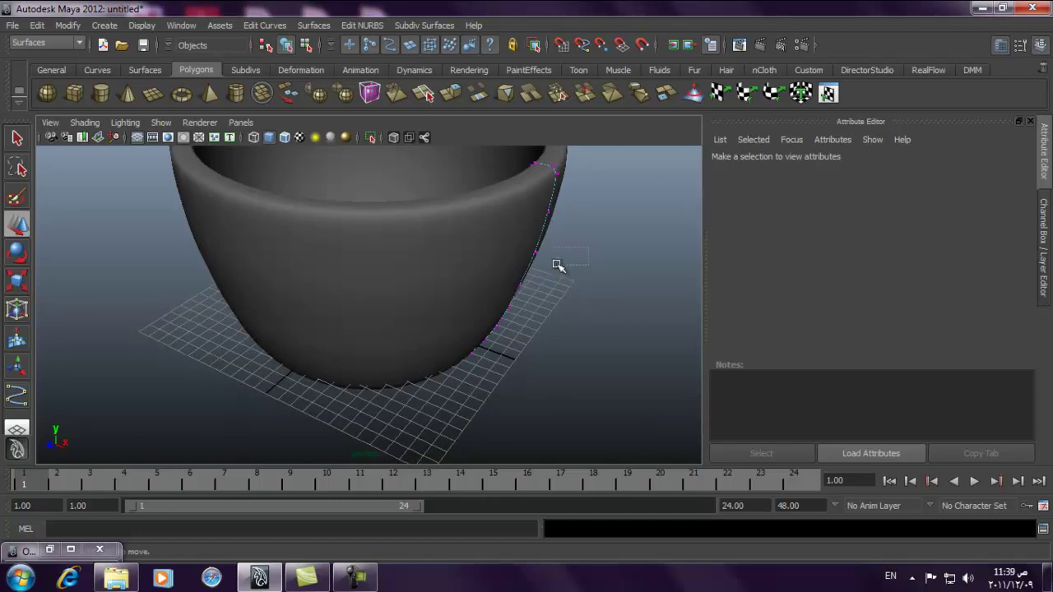
# Adjust the control vertex cv[17] on the cup's outer wall along the X axis
pyautogui.moveTo(519, 267); pyautogui.dragTo(593, 201)
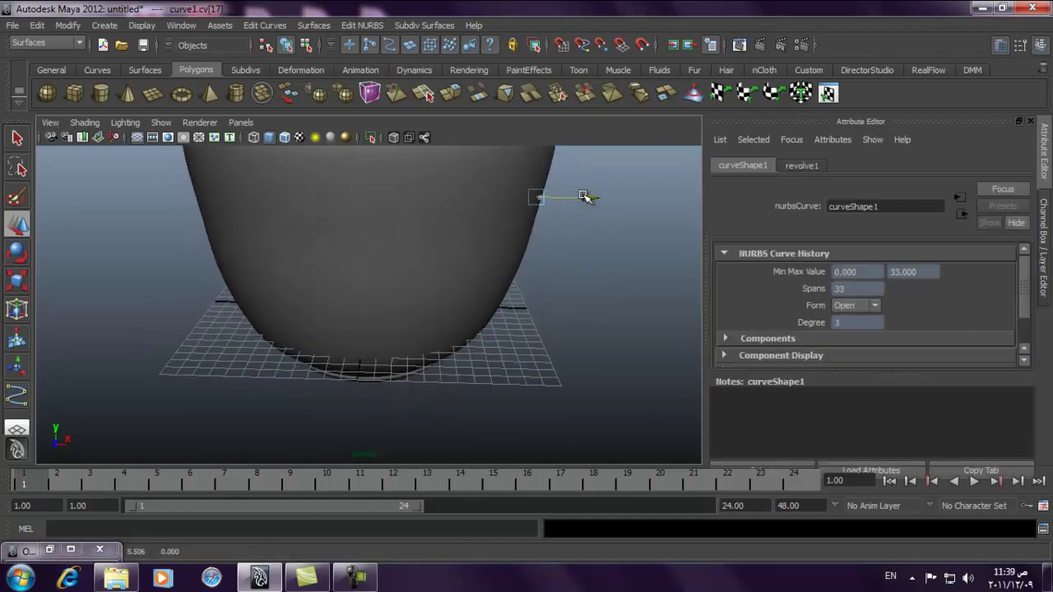
pyautogui.hotkey('ctrl', 'z')
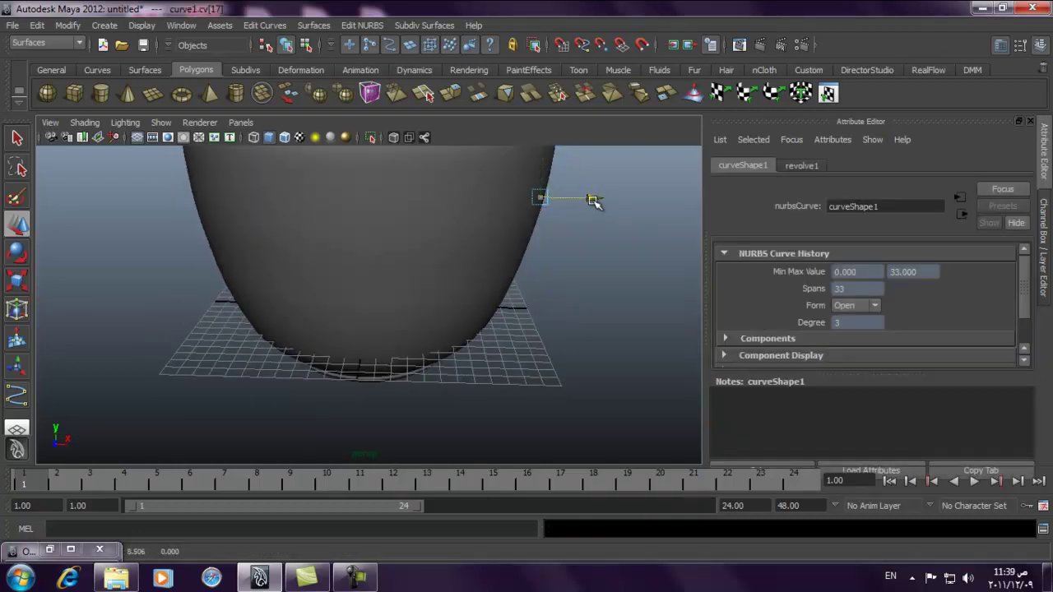
pyautogui.moveTo(590, 200); pyautogui.dragTo(545, 225)
pyautogui.keyDown('alt'); pyautogui.moveTo(546, 226); pyautogui.dragTo(470, 239, button='right'); pyautogui.keyUp('alt')
pyautogui.keyDown('alt'); pyautogui.moveTo(470, 239); pyautogui.dragTo(449, 315); pyautogui.keyUp('alt')
pyautogui.keyDown('alt'); pyautogui.moveTo(447, 314); pyautogui.dragTo(408, 317, button='right'); pyautogui.keyUp('alt')
pyautogui.keyDown('alt'); pyautogui.moveTo(408, 317); pyautogui.dragTo(407, 291); pyautogui.keyUp('alt')
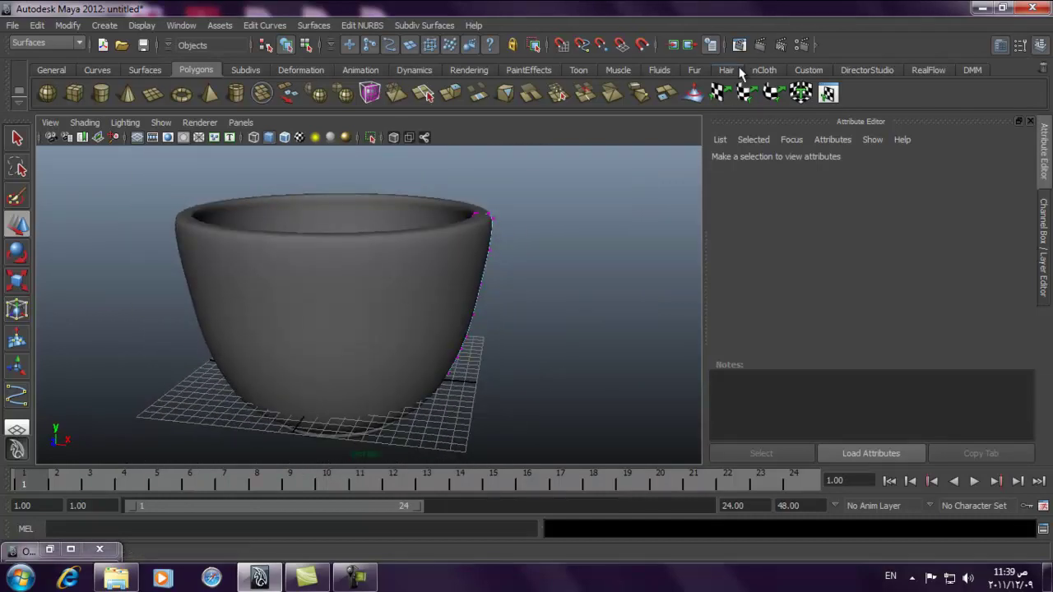
# Render the whole cup and then its lower half close up with Maya Software
pyautogui.click(766, 50)
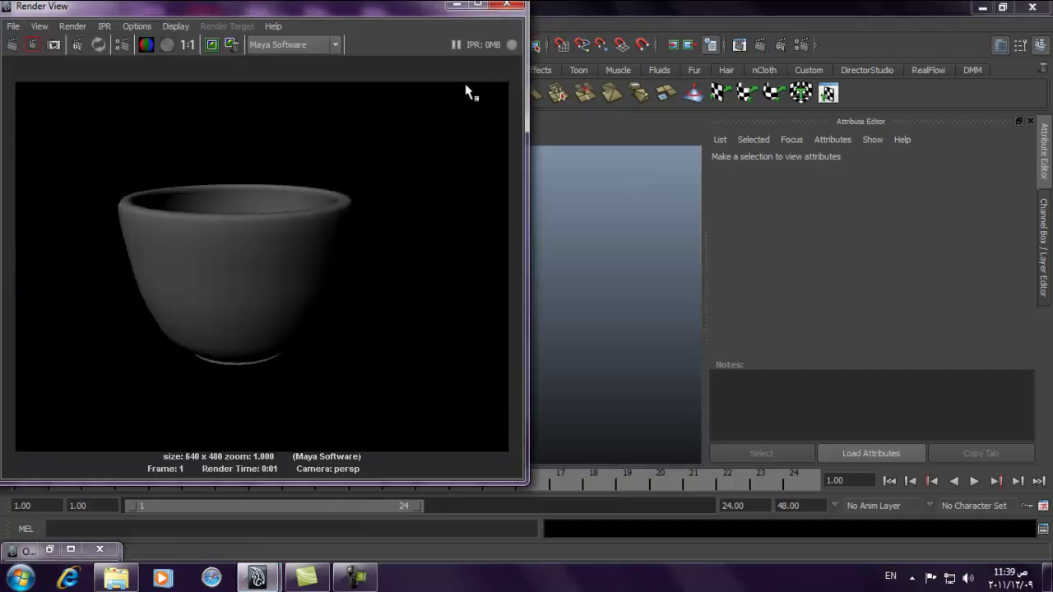
pyautogui.click(506, 7)
pyautogui.keyDown('alt'); pyautogui.moveTo(364, 223); pyautogui.dragTo(447, 268, button='right'); pyautogui.keyUp('alt')
pyautogui.moveTo(447, 268)
pyautogui.keyDown('alt'); pyautogui.mouseDown()
pyautogui.moveTo(486, 144)
pyautogui.moveTo(451, 265)
pyautogui.mouseUp(); pyautogui.keyUp('alt')
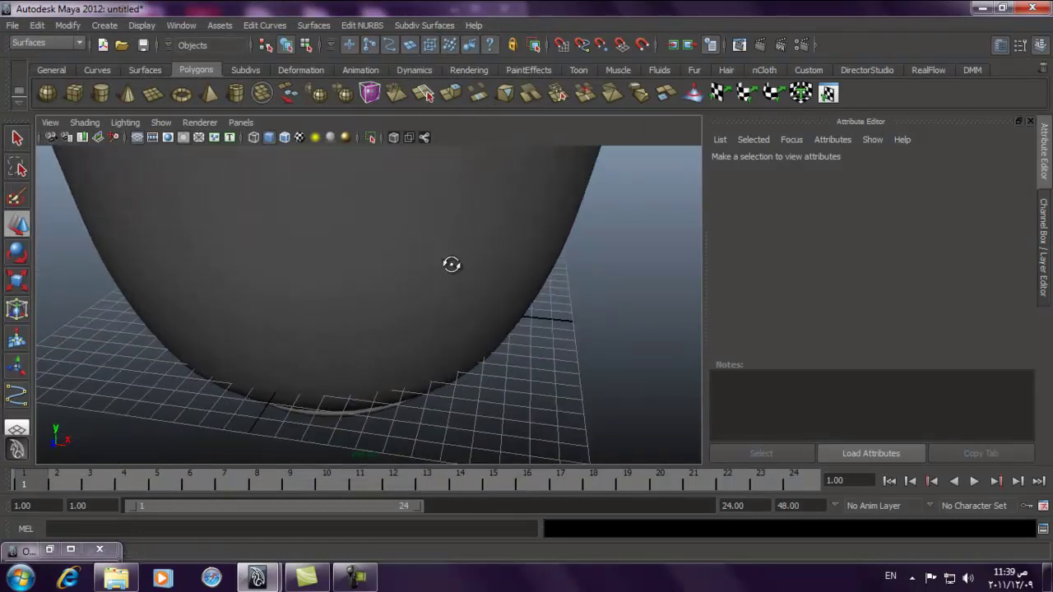
pyautogui.click(762, 47)
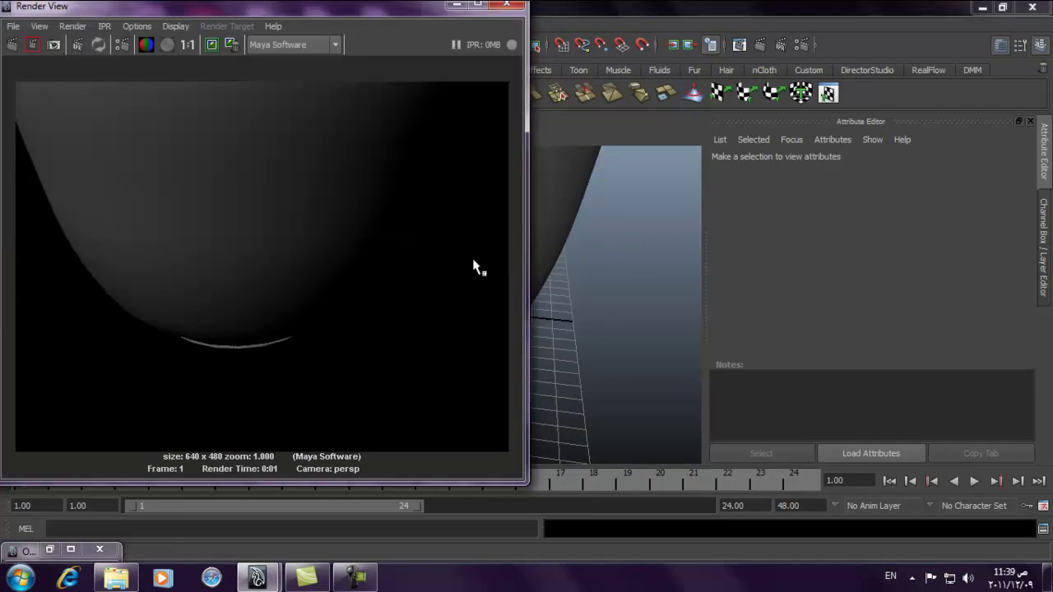
pyautogui.click(506, 6)
# Select the control vertex cv[12] on the lower outer wall and render the foot area close up
pyautogui.keyDown('alt'); pyautogui.moveTo(482, 268); pyautogui.dragTo(448, 274); pyautogui.keyUp('alt')
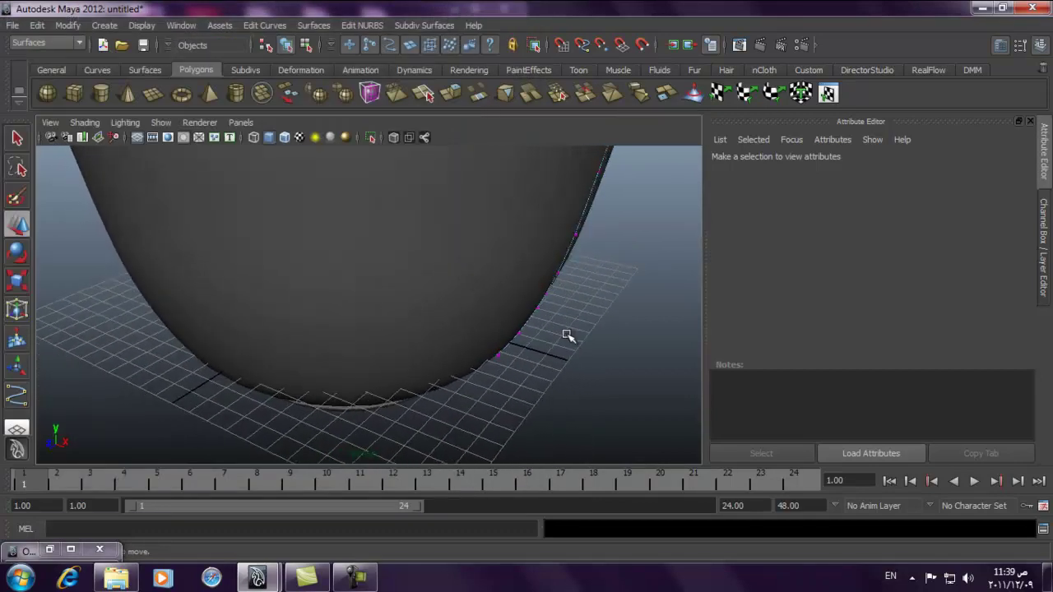
pyautogui.moveTo(503, 339); pyautogui.dragTo(564, 312)
pyautogui.hotkey('ctrl', 'z')
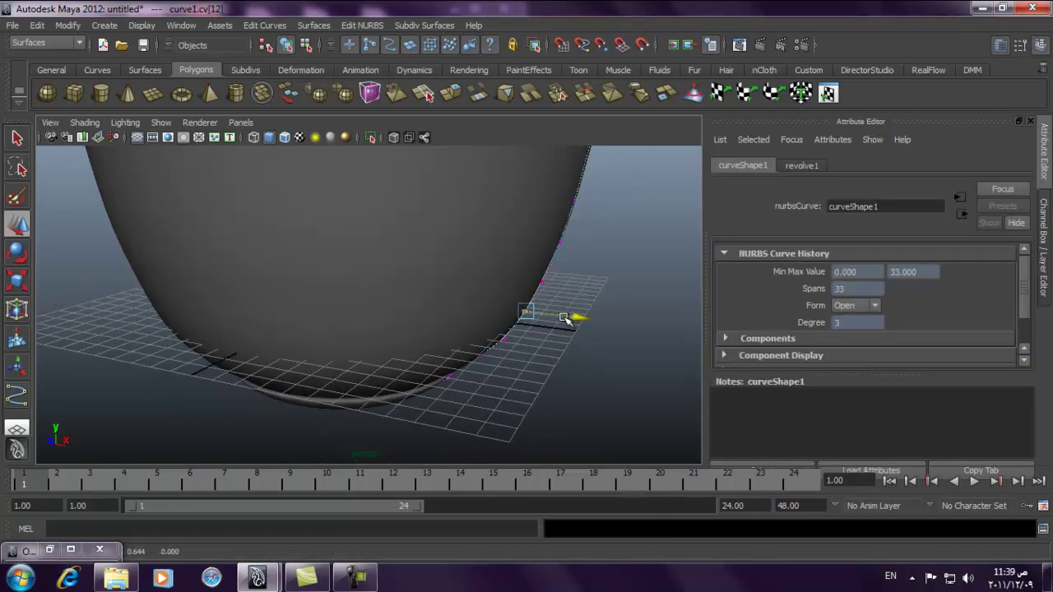
pyautogui.click(759, 45)
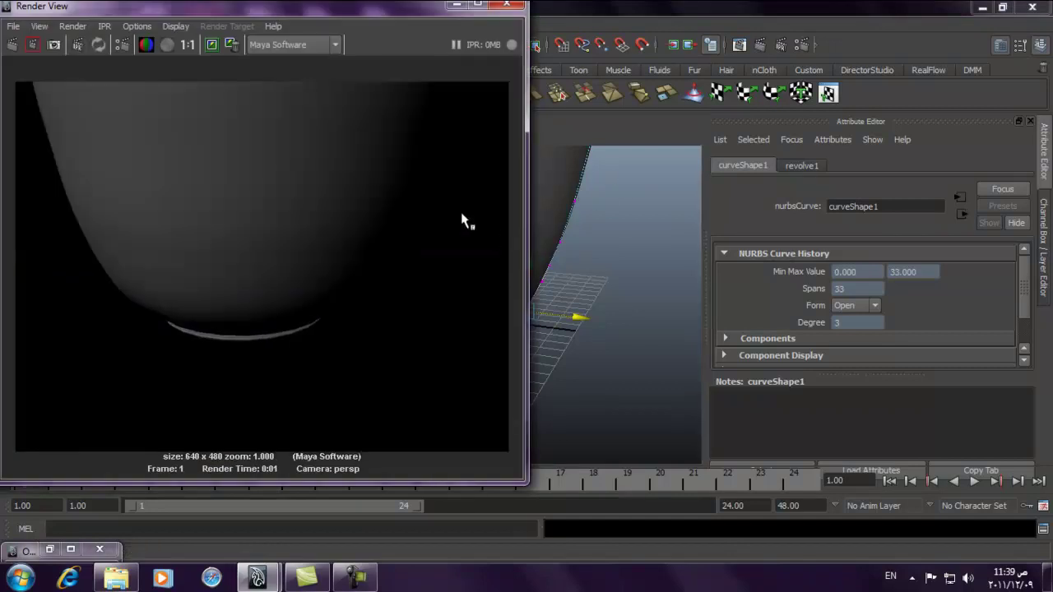
pyautogui.click(519, 10)
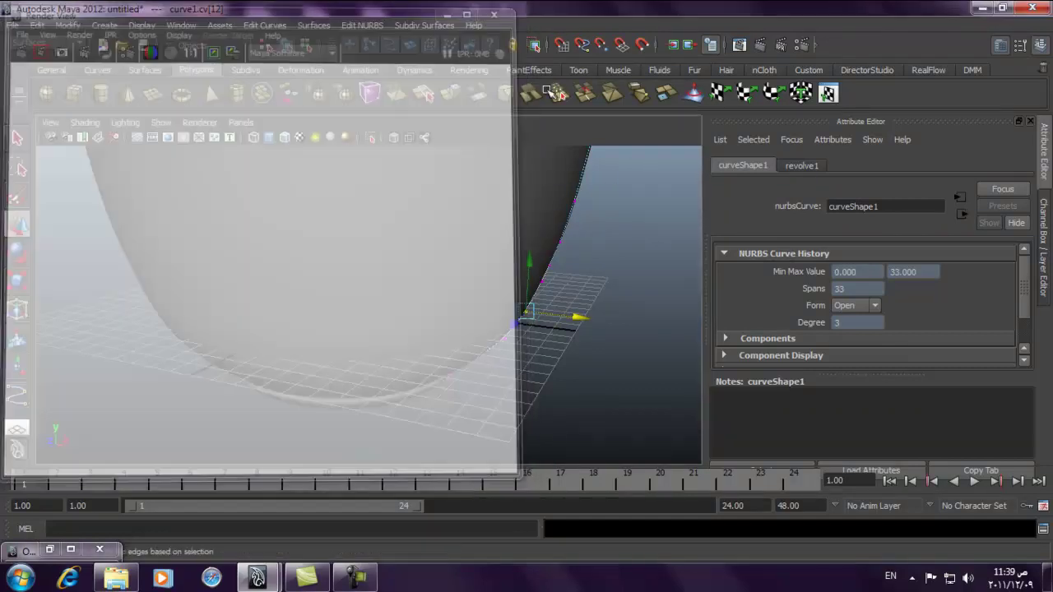
# Move the control vertex cv[12] on the lower outer wall along the X axis
pyautogui.keyDown('alt'); pyautogui.moveTo(555, 319); pyautogui.dragTo(470, 299); pyautogui.keyUp('alt')
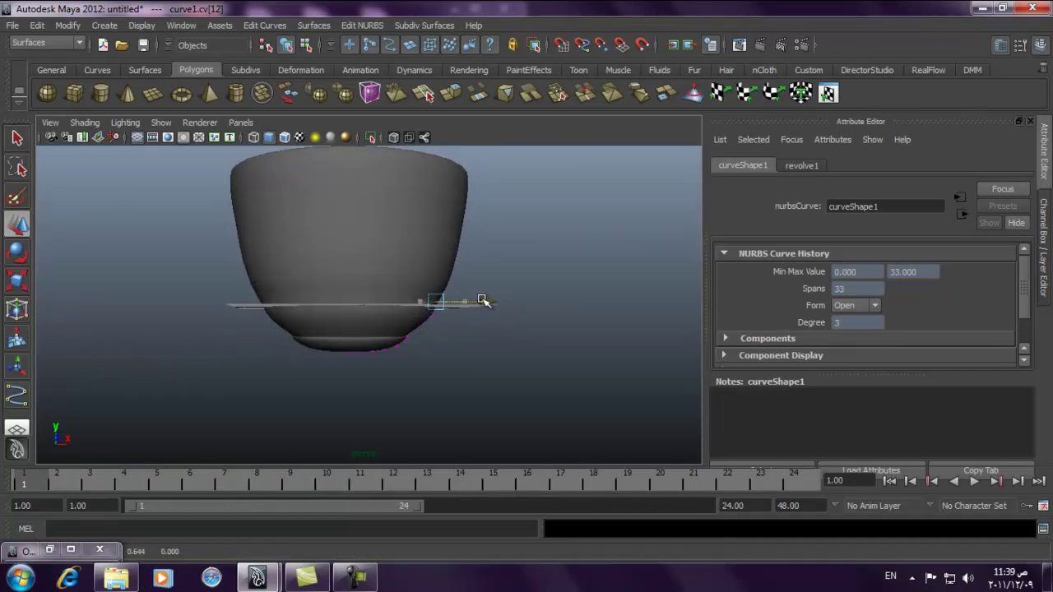
pyautogui.moveTo(485, 300); pyautogui.dragTo(481, 299)
pyautogui.keyDown('alt'); pyautogui.moveTo(497, 365); pyautogui.dragTo(494, 346); pyautogui.keyUp('alt')
pyautogui.keyDown('alt'); pyautogui.moveTo(494, 345); pyautogui.dragTo(621, 405, button='right'); pyautogui.keyUp('alt')
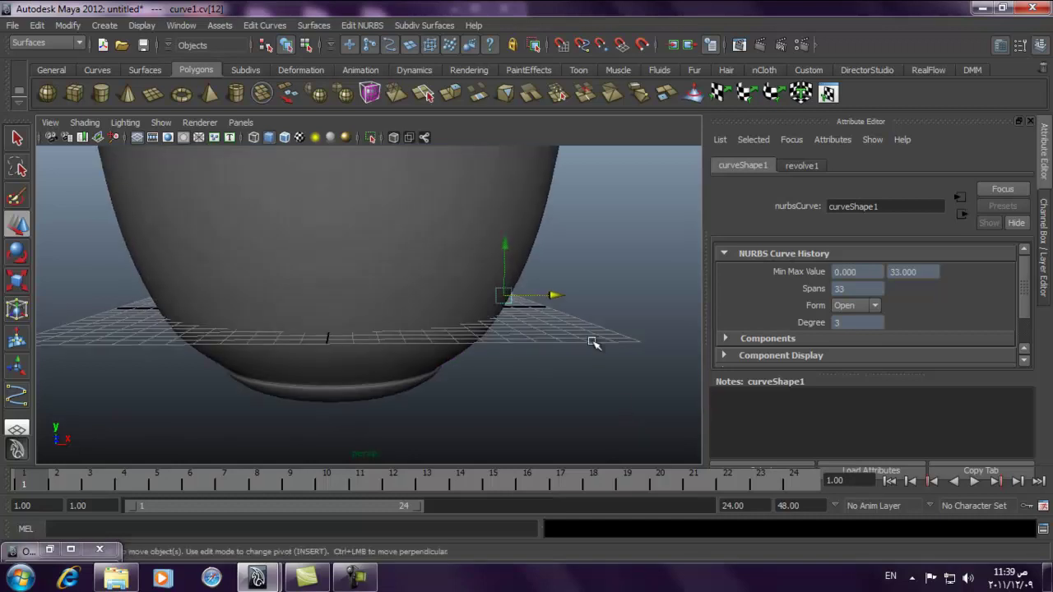
pyautogui.keyDown('alt'); pyautogui.moveTo(621, 405); pyautogui.dragTo(564, 352); pyautogui.keyUp('alt')
# Inspect the reshaped cup from several angles and render it from a distance and from closer up
pyautogui.click(565, 351)
pyautogui.keyDown('alt'); pyautogui.moveTo(542, 339); pyautogui.dragTo(506, 317, button='right'); pyautogui.keyUp('alt')
pyautogui.keyDown('alt'); pyautogui.moveTo(507, 317); pyautogui.dragTo(477, 323); pyautogui.keyUp('alt')
pyautogui.keyDown('alt'); pyautogui.moveTo(479, 325); pyautogui.dragTo(564, 371, button='right'); pyautogui.keyUp('alt')
pyautogui.keyDown('alt'); pyautogui.moveTo(564, 370); pyautogui.dragTo(504, 332); pyautogui.keyUp('alt')
pyautogui.click(493, 360)
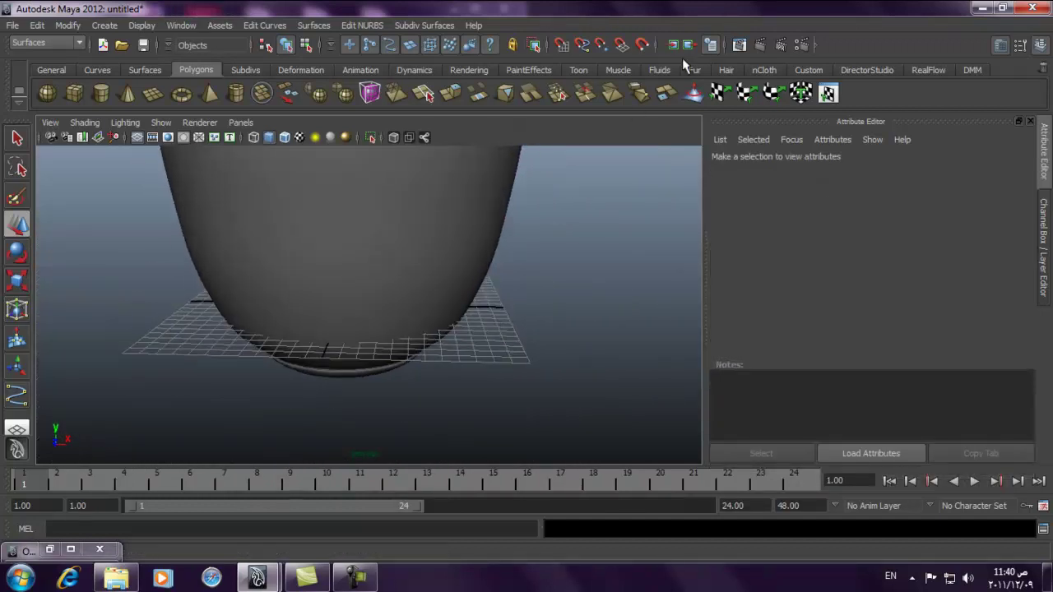
pyautogui.click(760, 46)
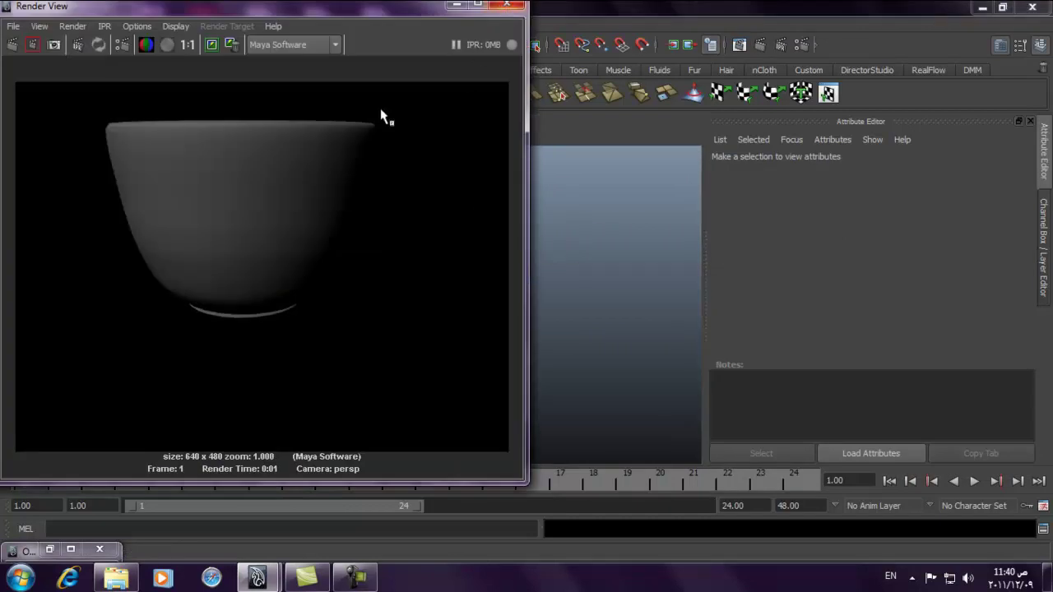
pyautogui.click(516, 6)
pyautogui.keyDown('alt'); pyautogui.moveTo(391, 237); pyautogui.dragTo(413, 310, button='right'); pyautogui.keyUp('alt')
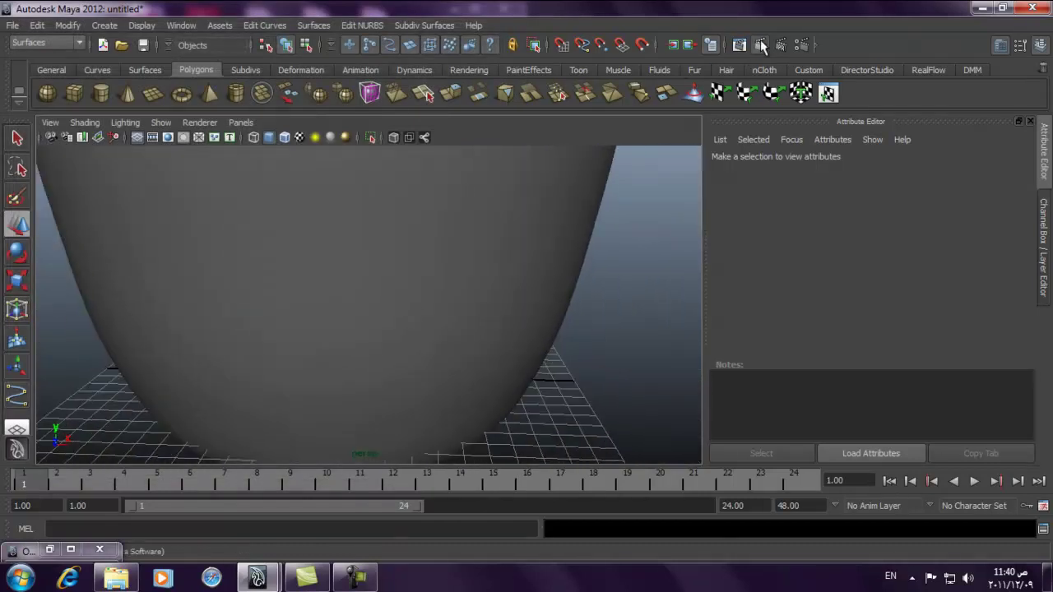
pyautogui.click(760, 42)
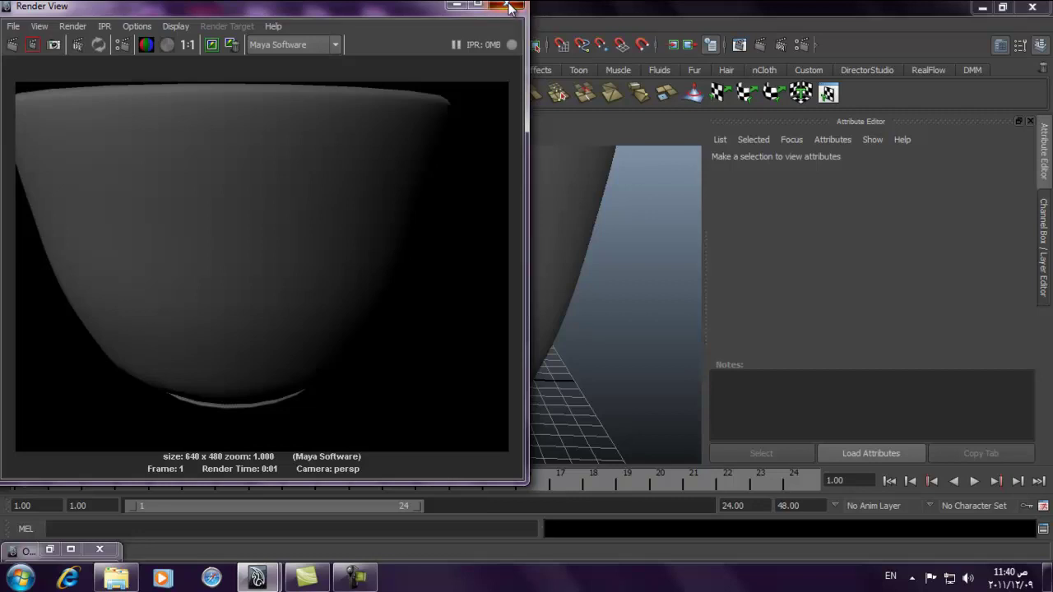
pyautogui.click(510, 6)
# Examine the cup's wall, foot and underside from the side and from below
pyautogui.keyDown('alt'); pyautogui.moveTo(559, 238); pyautogui.dragTo(403, 350); pyautogui.keyUp('alt')
pyautogui.click(411, 425)
pyautogui.click(463, 442)
pyautogui.keyDown('alt'); pyautogui.moveTo(463, 442); pyautogui.dragTo(402, 285); pyautogui.keyUp('alt')
pyautogui.click(399, 285)
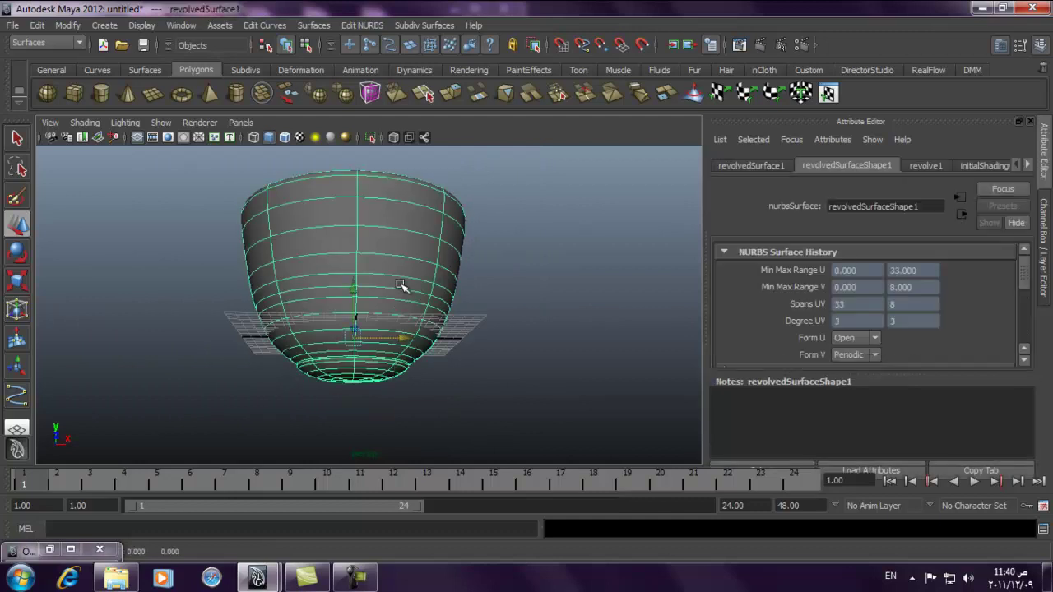
pyautogui.press('space')
pyautogui.press('space')
pyautogui.keyDown('alt'); pyautogui.moveTo(304, 354); pyautogui.dragTo(274, 324, button='right'); pyautogui.keyUp('alt')
pyautogui.press('space')
pyautogui.press('space')
pyautogui.click(470, 352)
pyautogui.keyDown('alt'); pyautogui.moveTo(470, 352); pyautogui.dragTo(369, 288); pyautogui.keyUp('alt')
pyautogui.keyDown('alt'); pyautogui.moveTo(369, 289); pyautogui.dragTo(426, 289, button='right'); pyautogui.keyUp('alt')
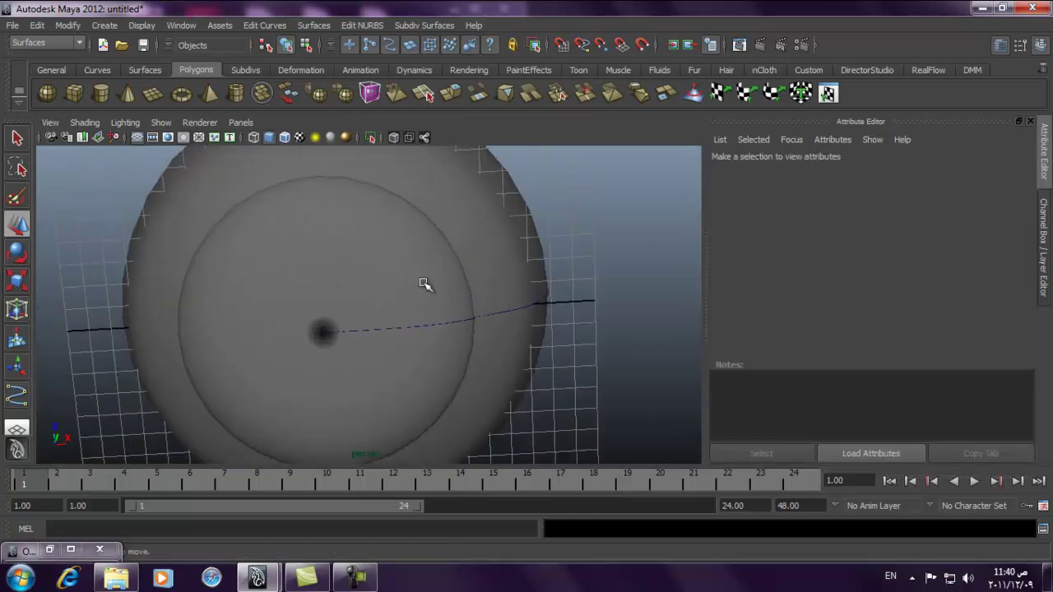
# Try to convert the revolved cup surface to polygons with the Control points tessellation method
pyautogui.click(426, 288)
pyautogui.keyDown('alt'); pyautogui.moveTo(425, 289); pyautogui.dragTo(430, 324); pyautogui.keyUp('alt')
pyautogui.keyDown('alt'); pyautogui.moveTo(430, 324); pyautogui.dragTo(191, 244, button='right'); pyautogui.keyUp('alt')
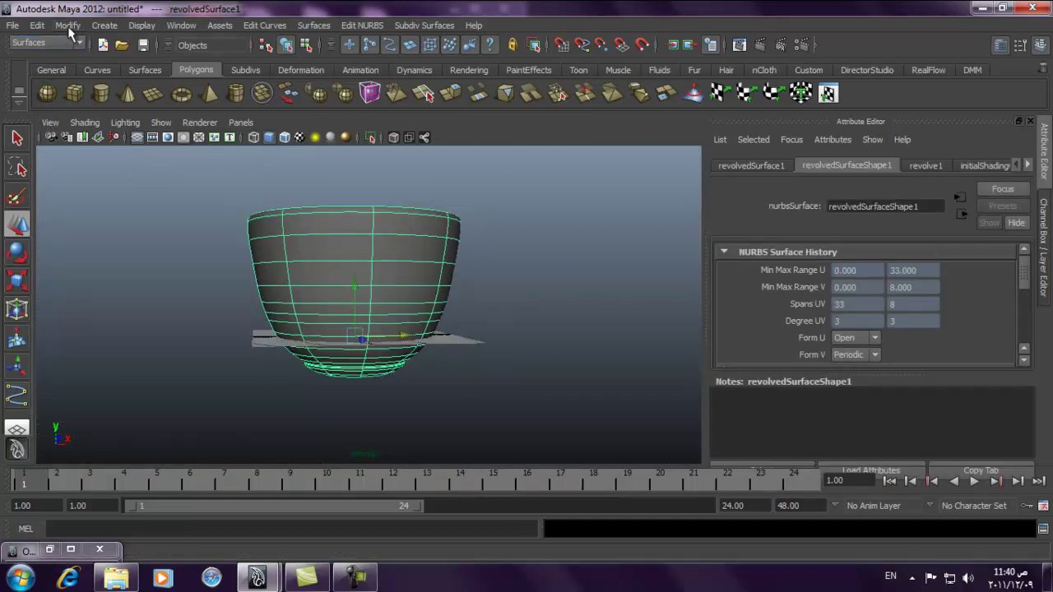
pyautogui.click(67, 26)
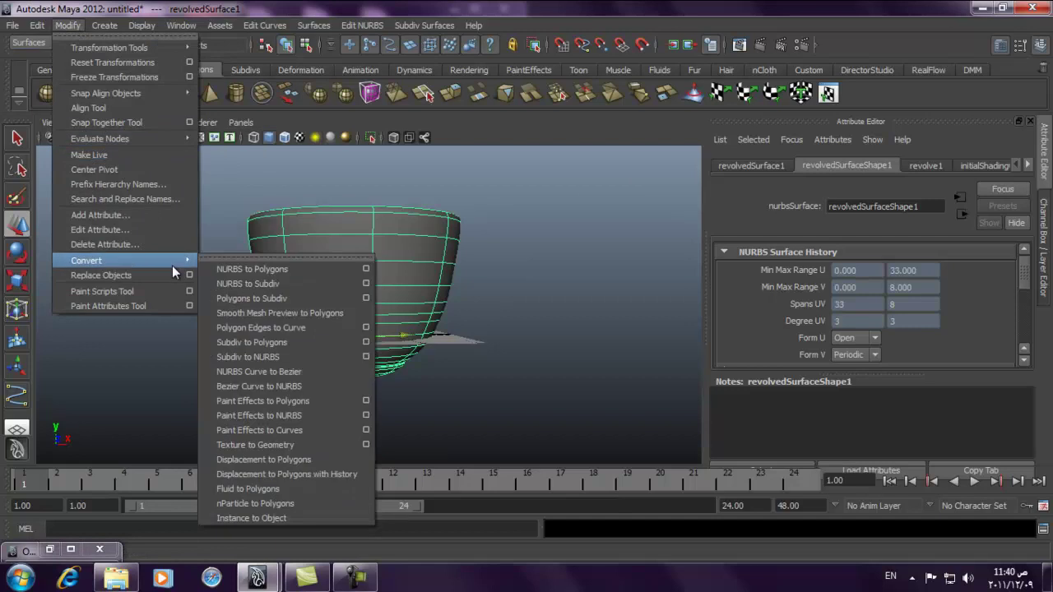
pyautogui.moveTo(188, 267)
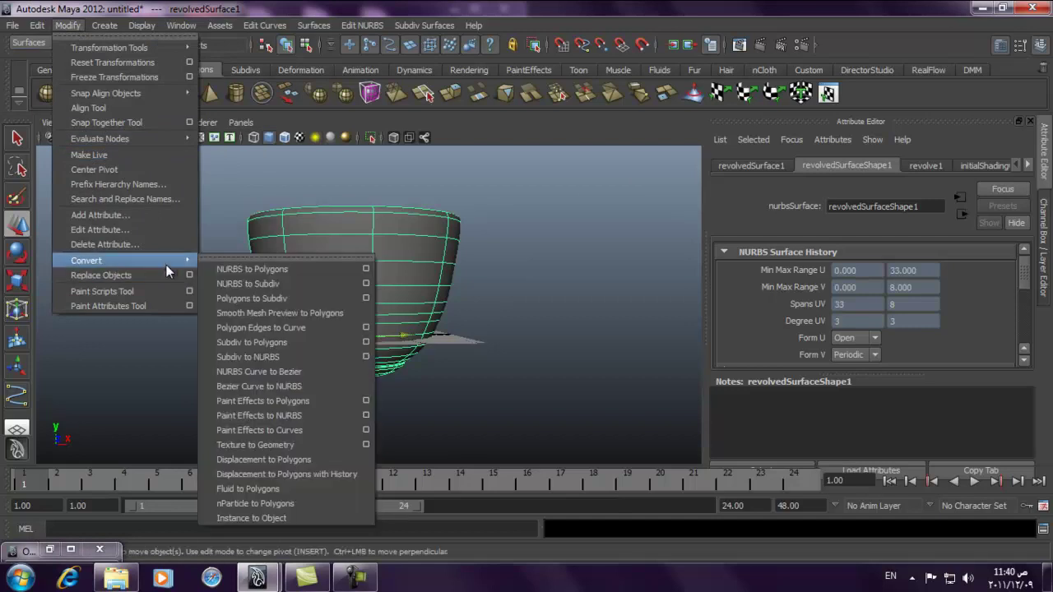
pyautogui.click(366, 269)
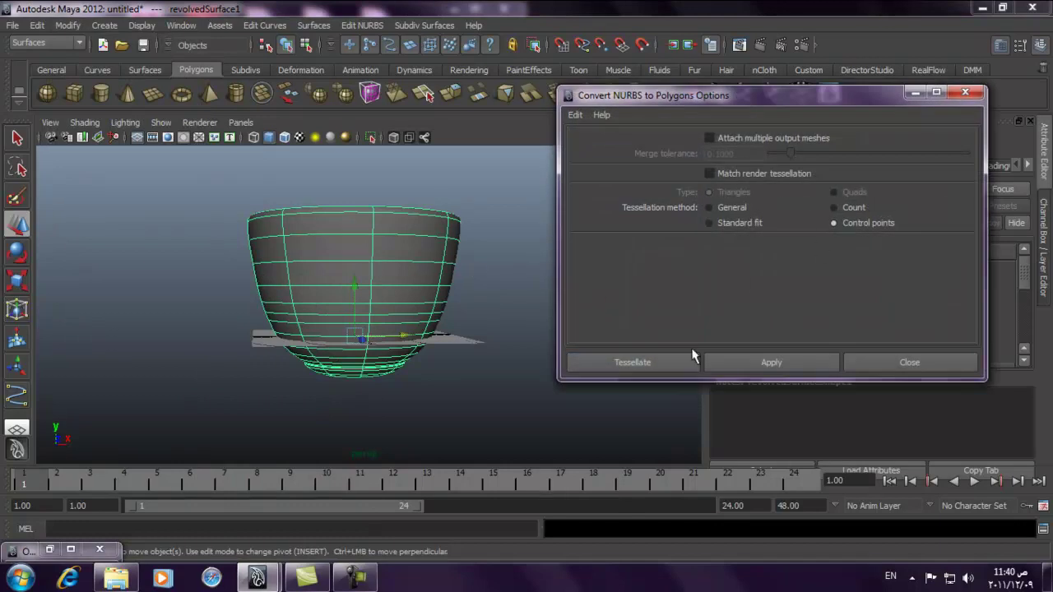
pyautogui.click(677, 362)
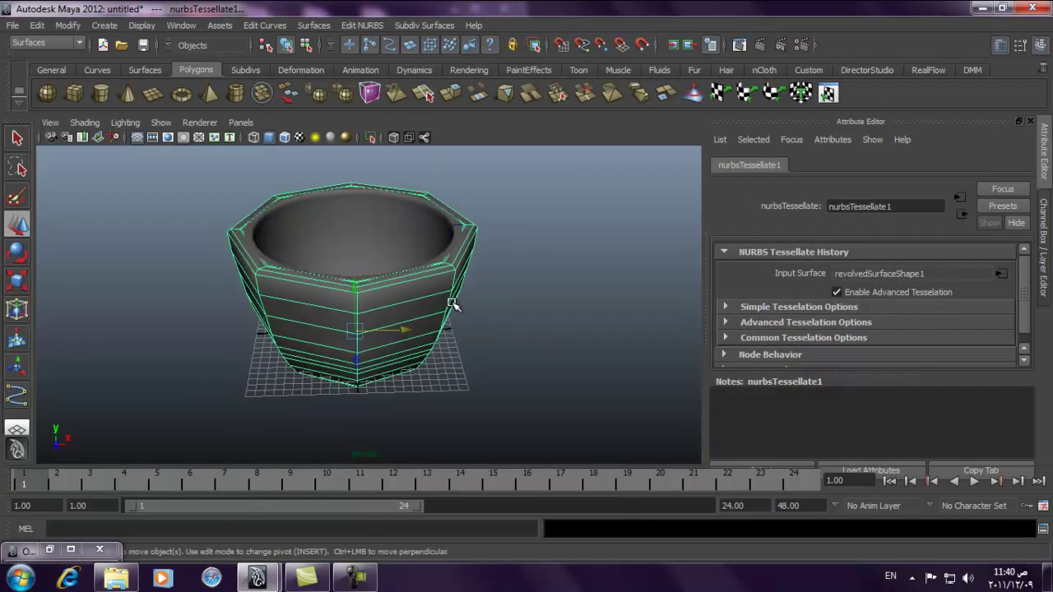
pyautogui.hotkey('ctrl', 'z')
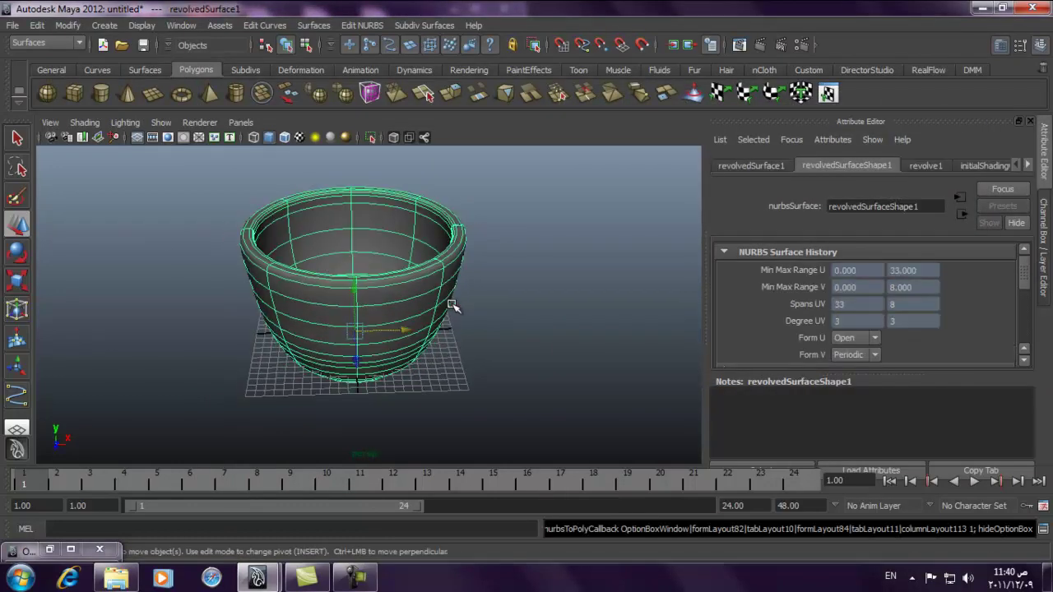
# Convert the revolved cup surface to polygons with the Control points tessellation method and move the mesh along X beside the original
pyautogui.click(68, 25)
pyautogui.moveTo(91, 142)
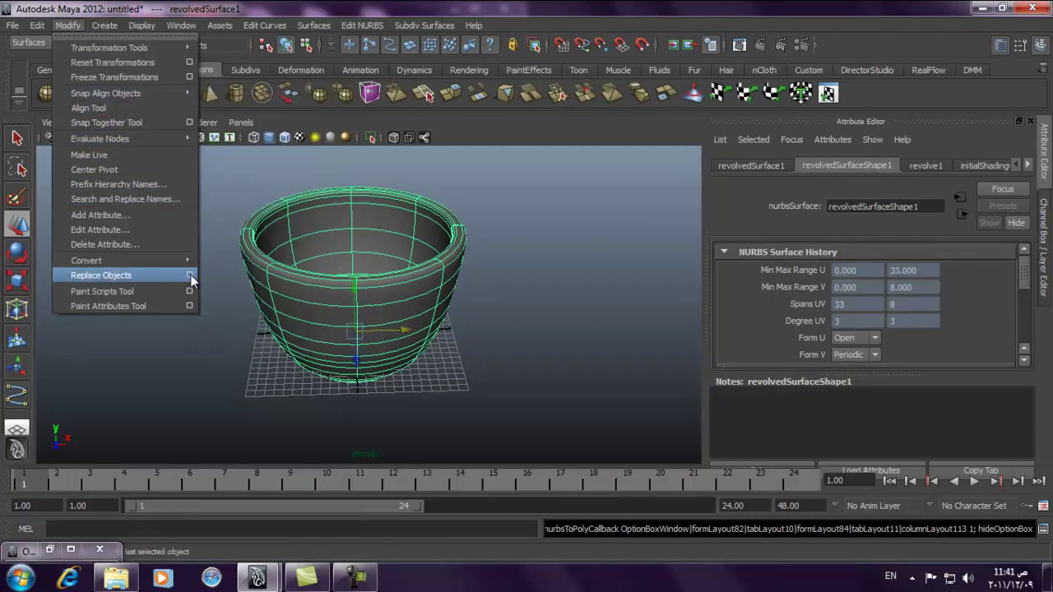
pyautogui.moveTo(189, 264)
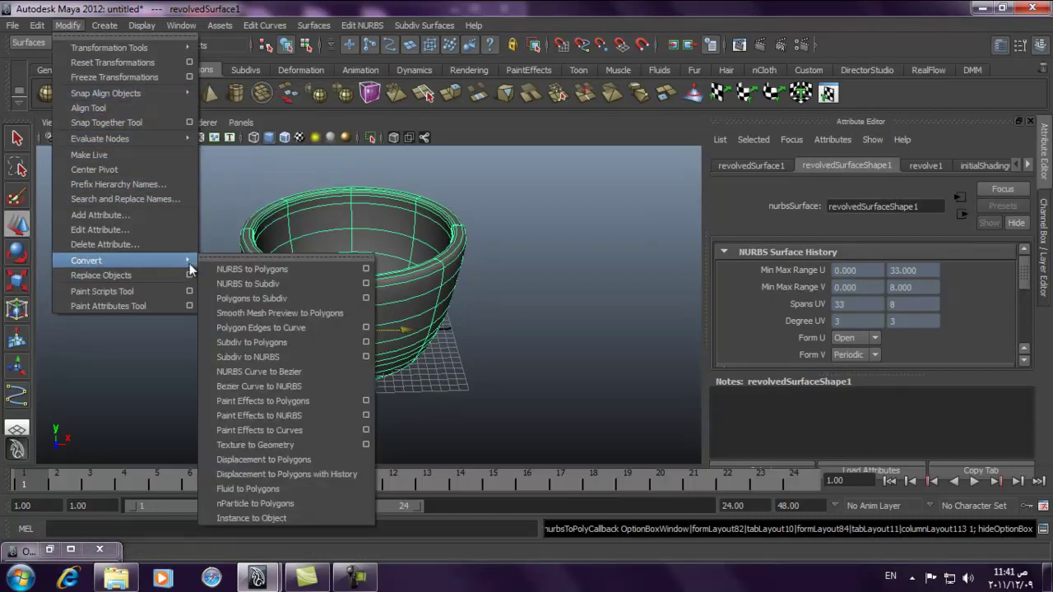
pyautogui.click(368, 271)
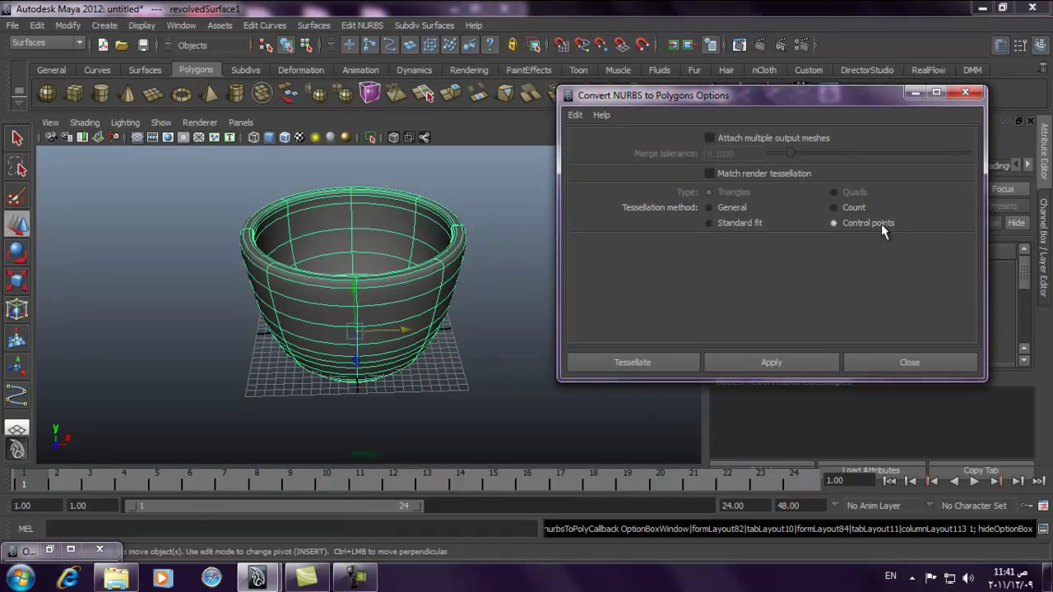
pyautogui.click(619, 364)
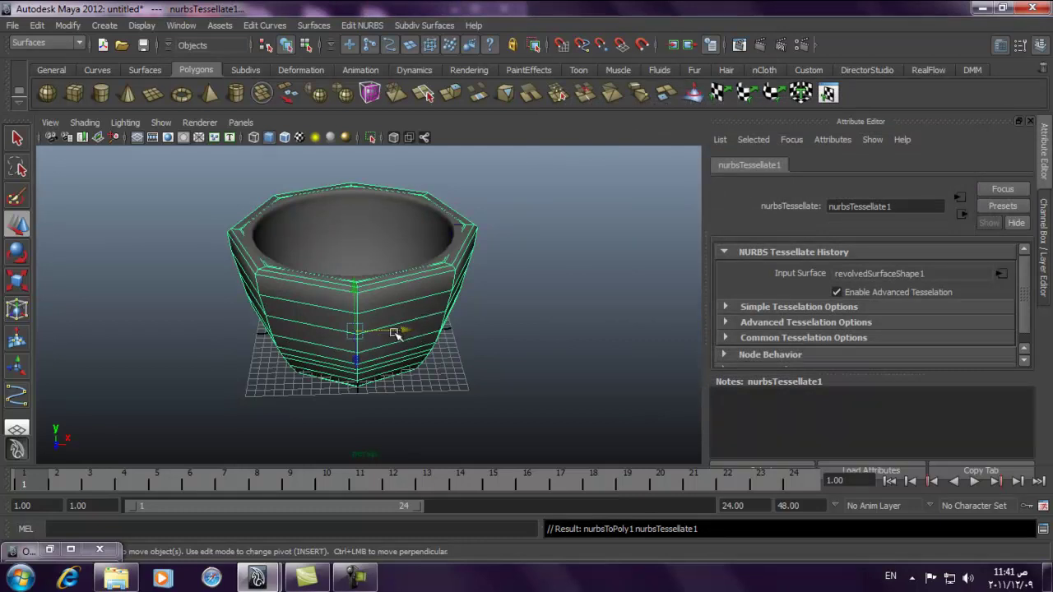
pyautogui.moveTo(402, 331); pyautogui.dragTo(631, 353)
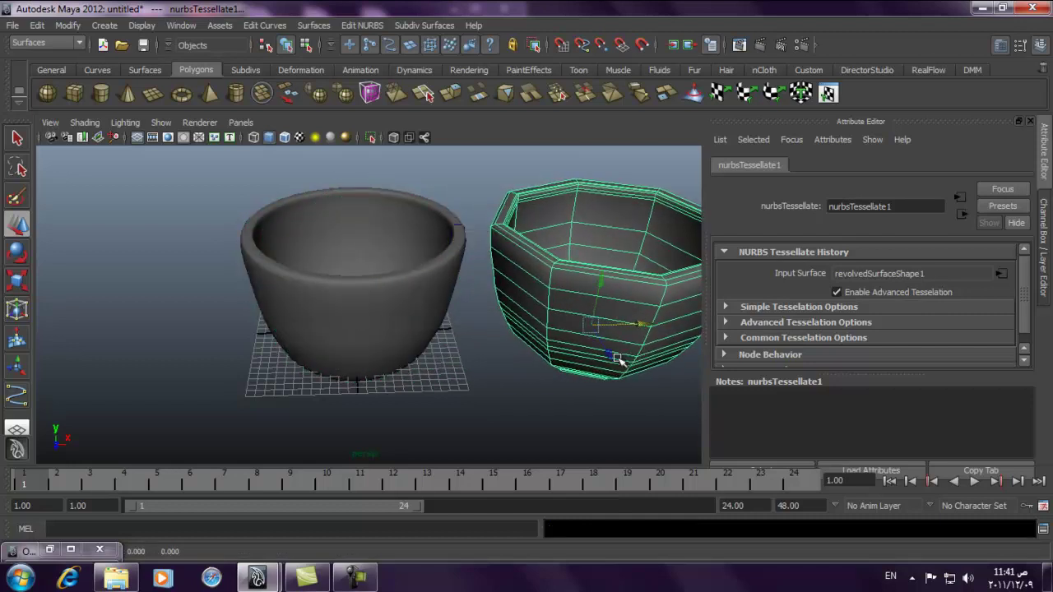
# Turn on wireframe on shaded display and clear the selection to show the edges of both cups
pyautogui.keyDown('alt'); pyautogui.moveTo(691, 362); pyautogui.dragTo(526, 362, button='middle'); pyautogui.keyUp('alt')
pyautogui.keyDown('alt'); pyautogui.moveTo(509, 355); pyautogui.dragTo(512, 317); pyautogui.keyUp('alt')
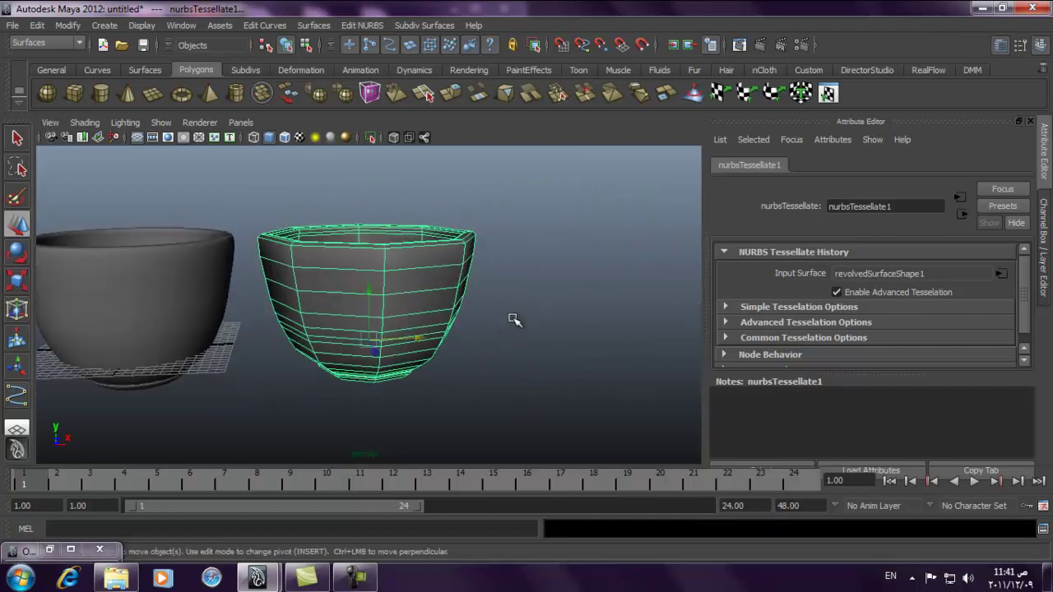
pyautogui.click(271, 138)
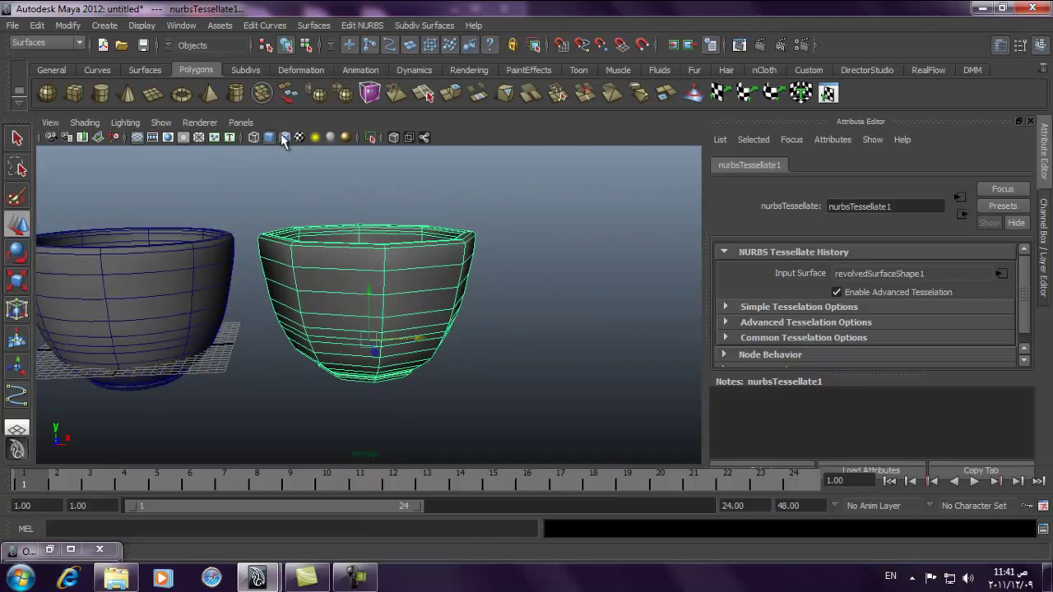
pyautogui.click(491, 278)
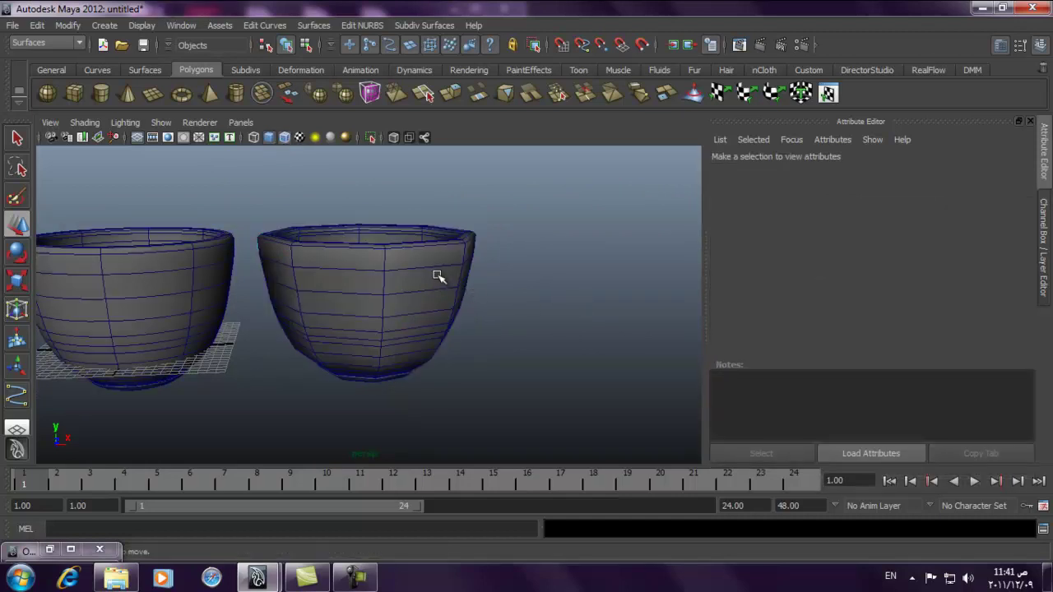
pyautogui.click(448, 280)
pyautogui.click(546, 289)
# Preview the polygon cup smoothed, look into it from above, and return it to unsmoothed display
pyautogui.moveTo(390, 312)
pyautogui.keyDown('alt'); pyautogui.mouseDown()
pyautogui.moveTo(392, 248)
pyautogui.moveTo(371, 272)
pyautogui.moveTo(388, 305)
pyautogui.mouseUp(); pyautogui.keyUp('alt')
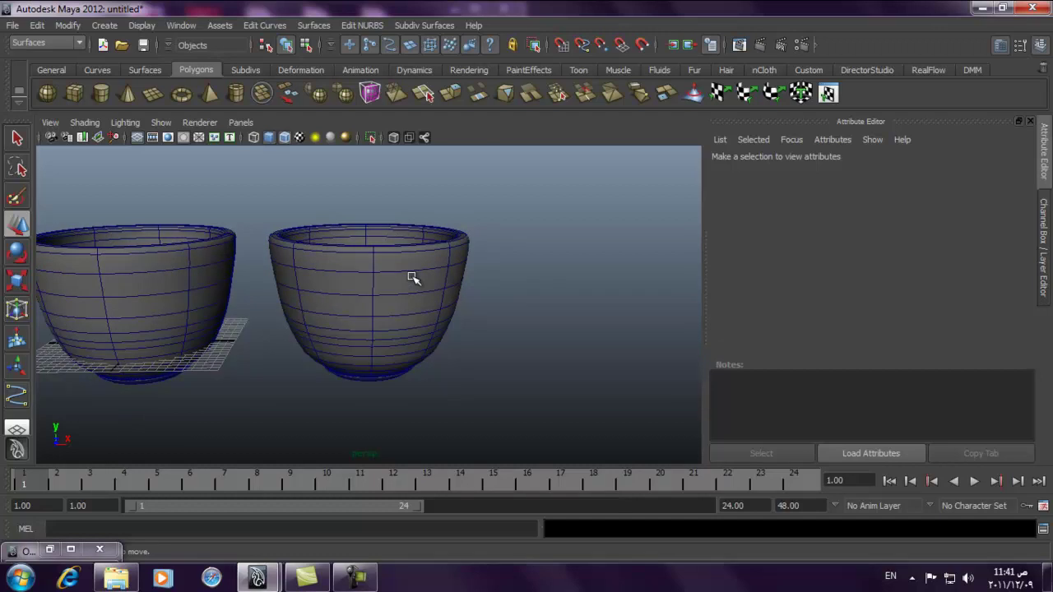
pyautogui.moveTo(411, 277)
pyautogui.keyDown('alt'); pyautogui.mouseDown()
pyautogui.moveTo(400, 228)
pyautogui.moveTo(407, 296)
pyautogui.mouseUp(); pyautogui.keyUp('alt')
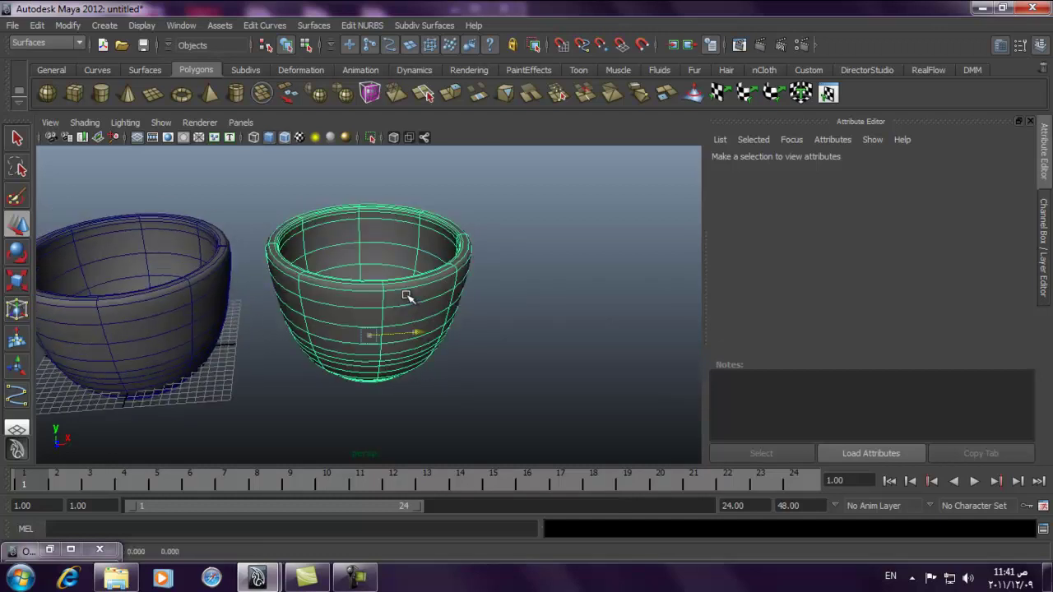
pyautogui.click(403, 288)
pyautogui.keyDown('alt'); pyautogui.moveTo(381, 249); pyautogui.dragTo(483, 300, button='right'); pyautogui.keyUp('alt')
pyautogui.keyDown('alt'); pyautogui.moveTo(483, 300); pyautogui.dragTo(639, 284); pyautogui.keyUp('alt')
pyautogui.press('1')
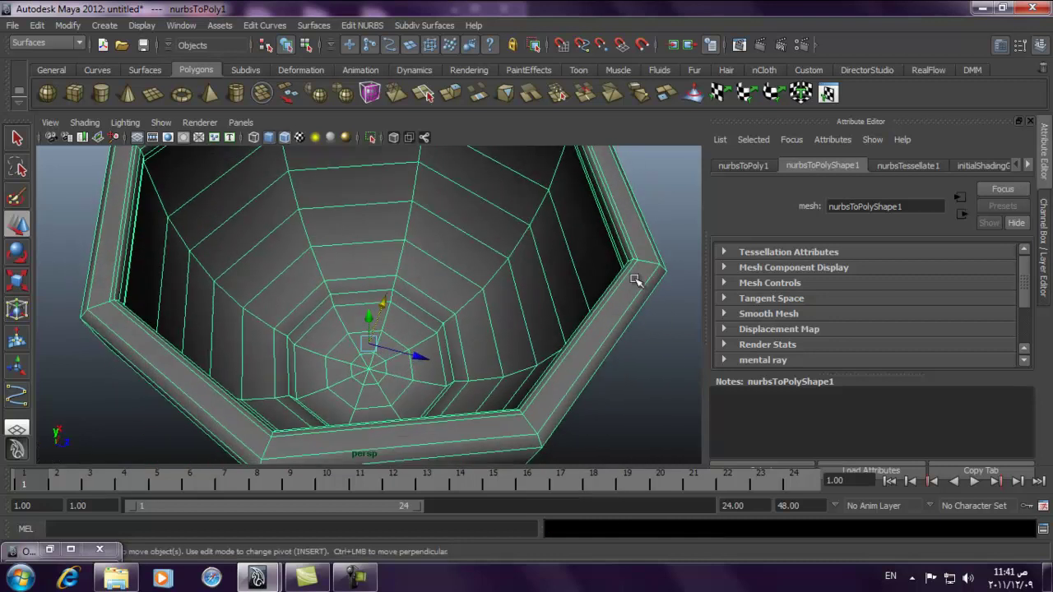
# Select the vertex vtx[179] at a corner of the inner rim and examine the surrounding edges close up
pyautogui.moveTo(598, 271); pyautogui.dragTo(615, 265, button='right')
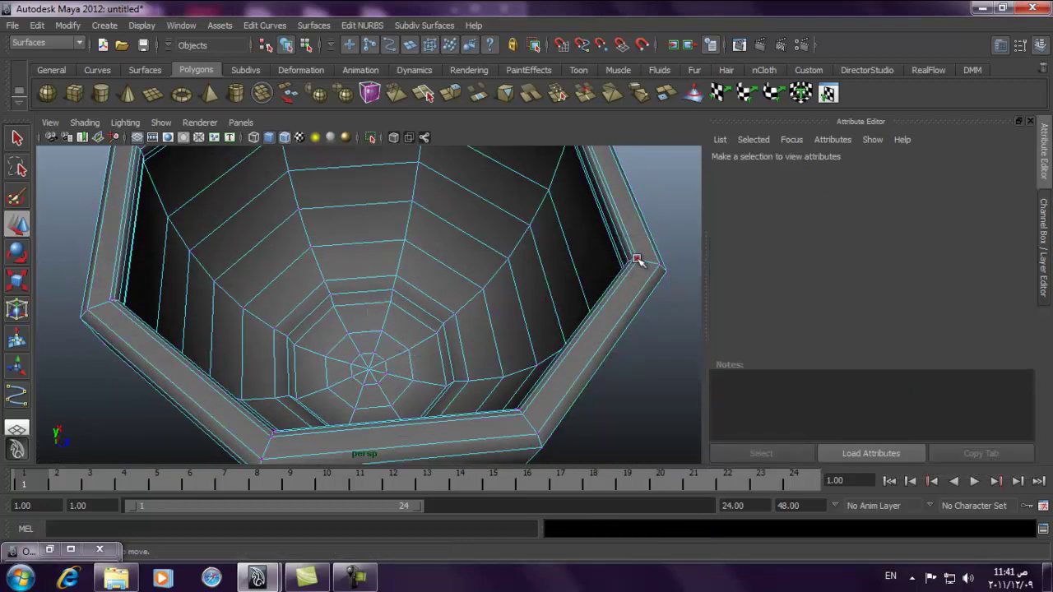
pyautogui.click(632, 259)
pyautogui.press('f')
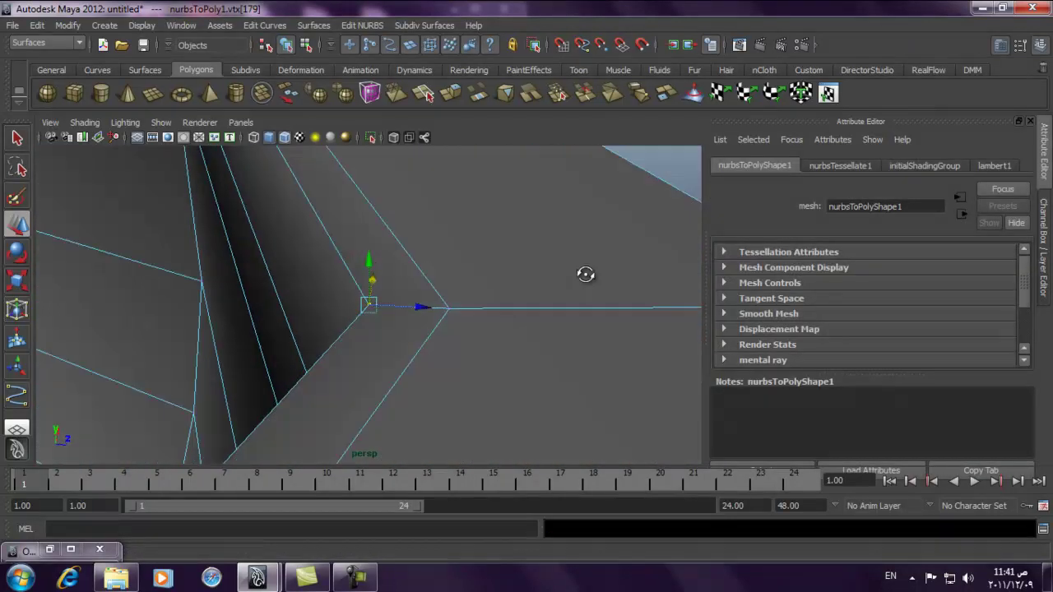
pyautogui.keyDown('alt'); pyautogui.moveTo(626, 247); pyautogui.dragTo(513, 244); pyautogui.keyUp('alt')
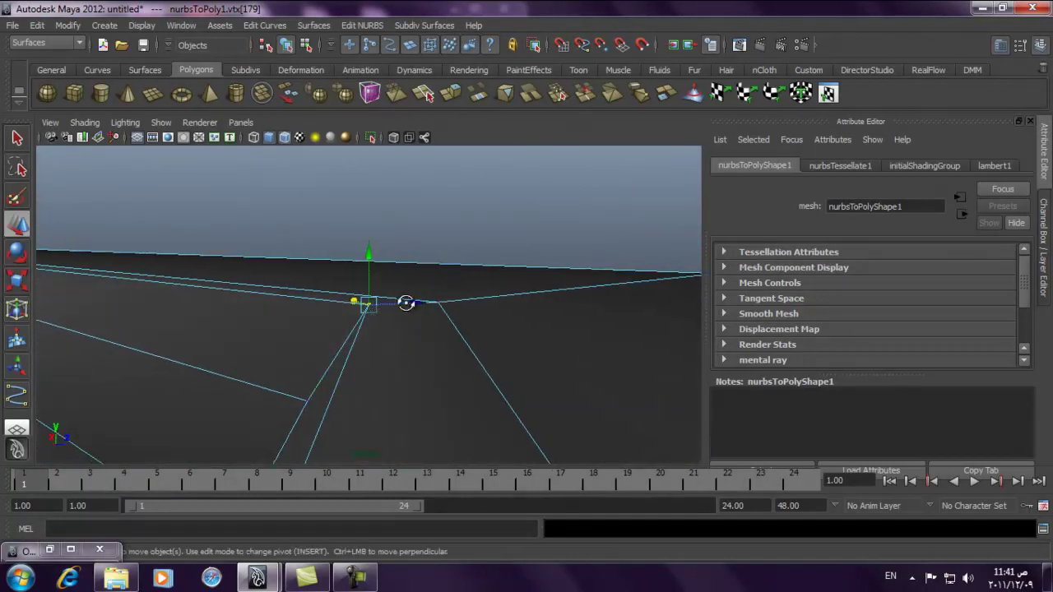
pyautogui.moveTo(441, 263); pyautogui.dragTo(442, 197, button='right')
# Select the full edge loop along the inner rim and scale it uniformly
pyautogui.click(455, 329)
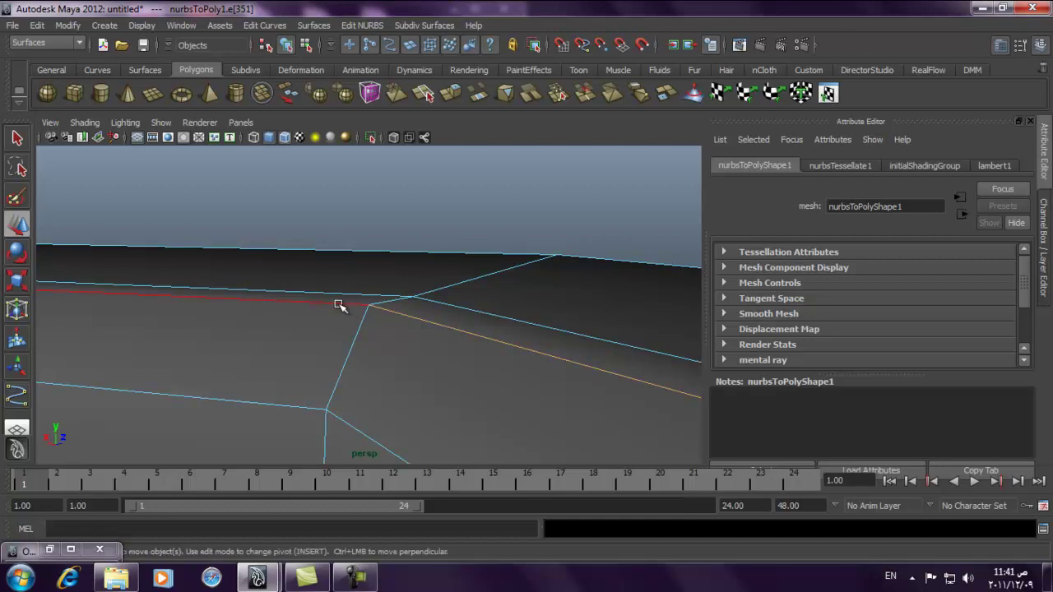
pyautogui.doubleClick(402, 317)
pyautogui.keyDown('alt'); pyautogui.moveTo(403, 317); pyautogui.dragTo(1, 335, button='right'); pyautogui.keyUp('alt')
pyautogui.keyDown('alt'); pyautogui.moveTo(249, 329); pyautogui.dragTo(376, 299, button='middle'); pyautogui.keyUp('alt')
pyautogui.keyDown('alt'); pyautogui.moveTo(378, 299); pyautogui.dragTo(639, 400, button='right'); pyautogui.keyUp('alt')
pyautogui.keyDown('alt'); pyautogui.moveTo(335, 265); pyautogui.dragTo(466, 346); pyautogui.keyUp('alt')
pyautogui.moveTo(601, 332); pyautogui.dragTo(621, 320, button='middle')
pyautogui.press('r')
pyautogui.moveTo(654, 352); pyautogui.dragTo(650, 351)
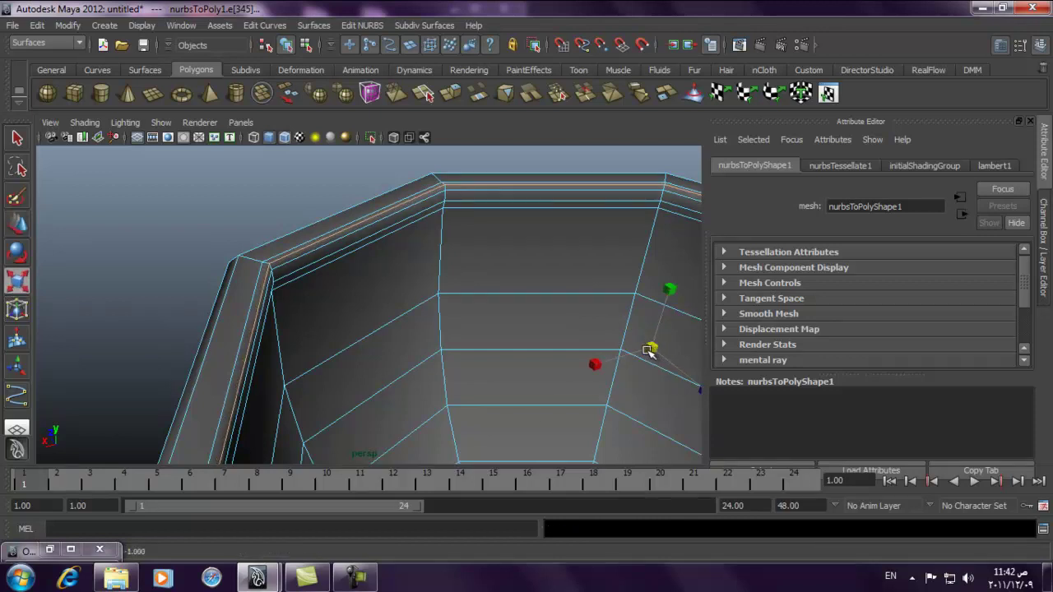
# Examine the scaled rim edges from several angles and frame the rim vertex vtx[180] close up
pyautogui.press('f')
pyautogui.keyDown('alt'); pyautogui.moveTo(402, 230); pyautogui.dragTo(658, 266, button='right'); pyautogui.keyUp('alt')
pyautogui.keyDown('alt'); pyautogui.moveTo(532, 205); pyautogui.dragTo(403, 399, button='middle'); pyautogui.keyUp('alt')
pyautogui.keyDown('alt'); pyautogui.moveTo(510, 214); pyautogui.dragTo(639, 274, button='right'); pyautogui.keyUp('alt')
pyautogui.click(626, 223)
pyautogui.keyDown('alt'); pyautogui.moveTo(625, 223); pyautogui.dragTo(479, 186); pyautogui.keyUp('alt')
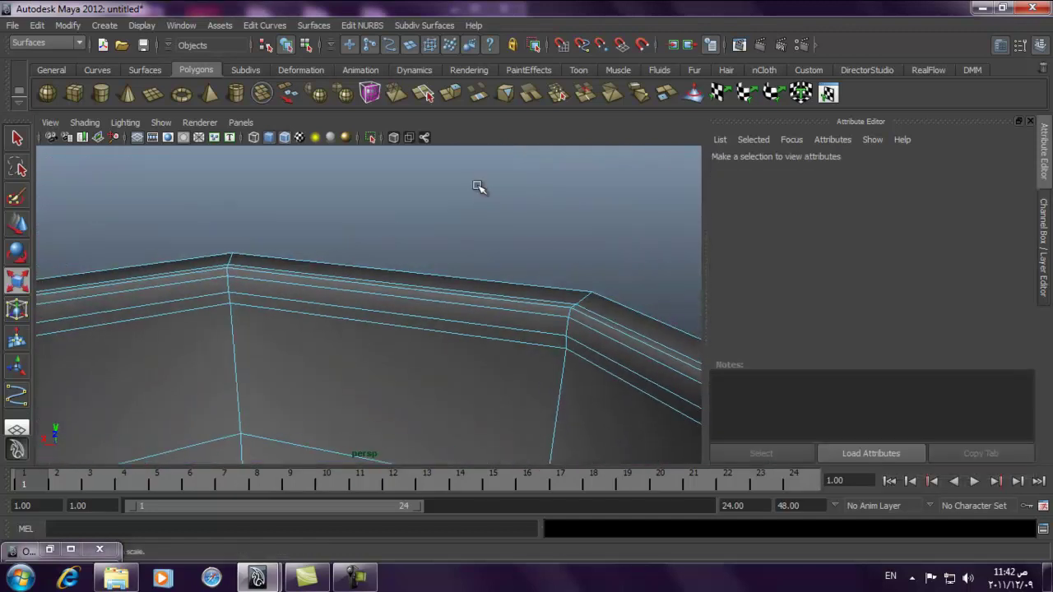
pyautogui.moveTo(594, 297); pyautogui.dragTo(575, 307, button='right')
pyautogui.click(569, 308)
pyautogui.press('f')
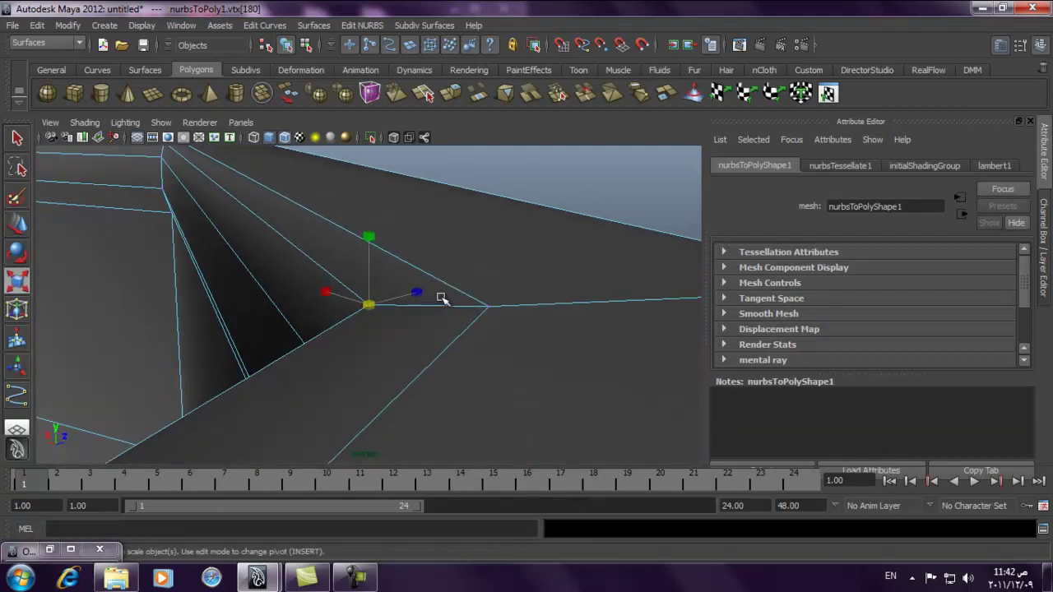
pyautogui.click(441, 298)
pyautogui.keyDown('alt'); pyautogui.moveTo(442, 298); pyautogui.dragTo(470, 312); pyautogui.keyUp('alt')
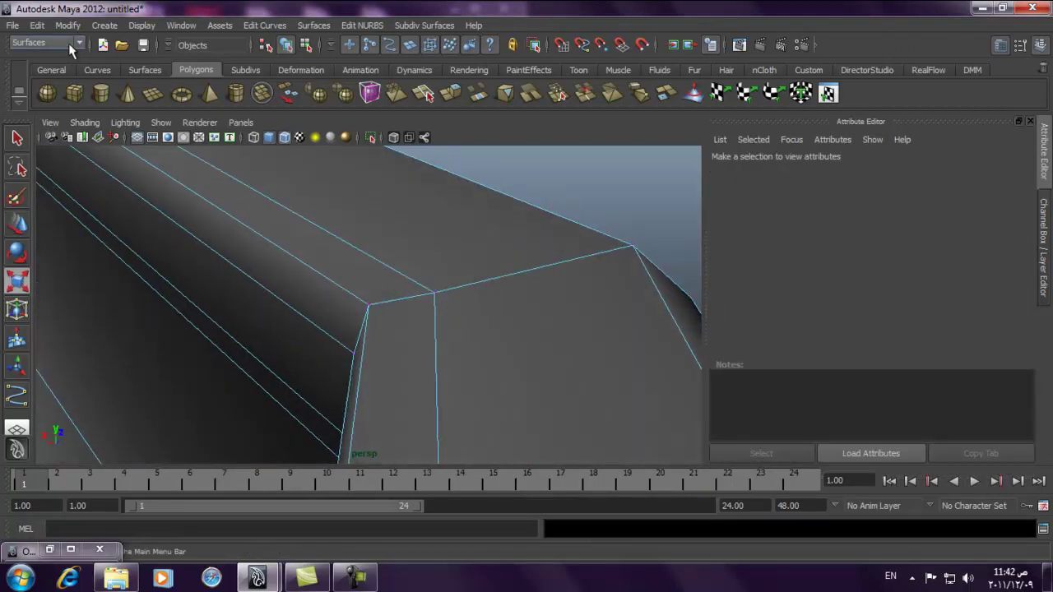
# Insert two edge loops in the narrow inner band of the rim's top, one beside each bordering edge
pyautogui.click(79, 46)
pyautogui.click(54, 65)
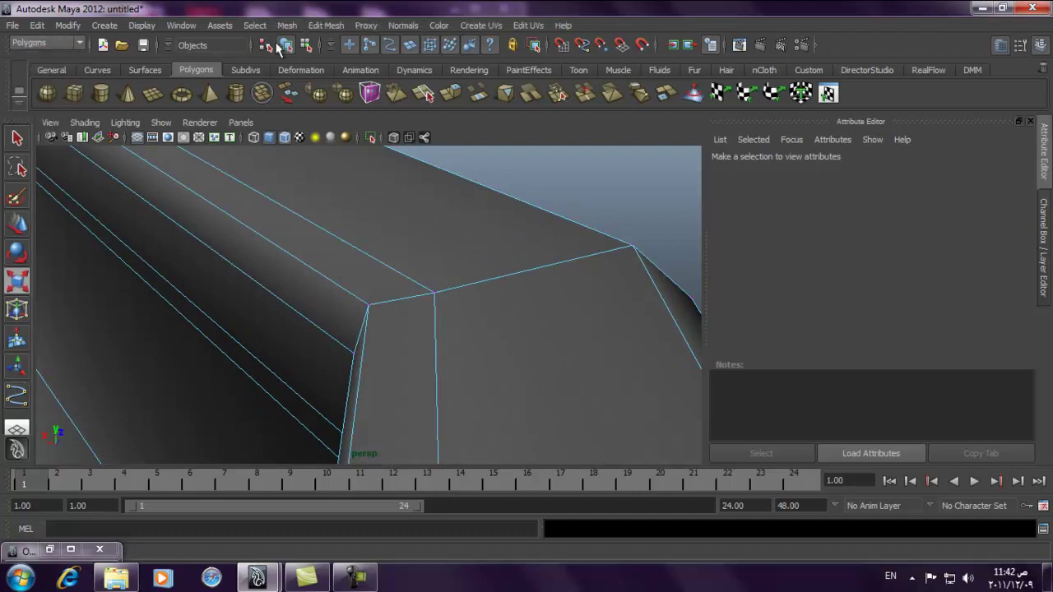
pyautogui.click(325, 25)
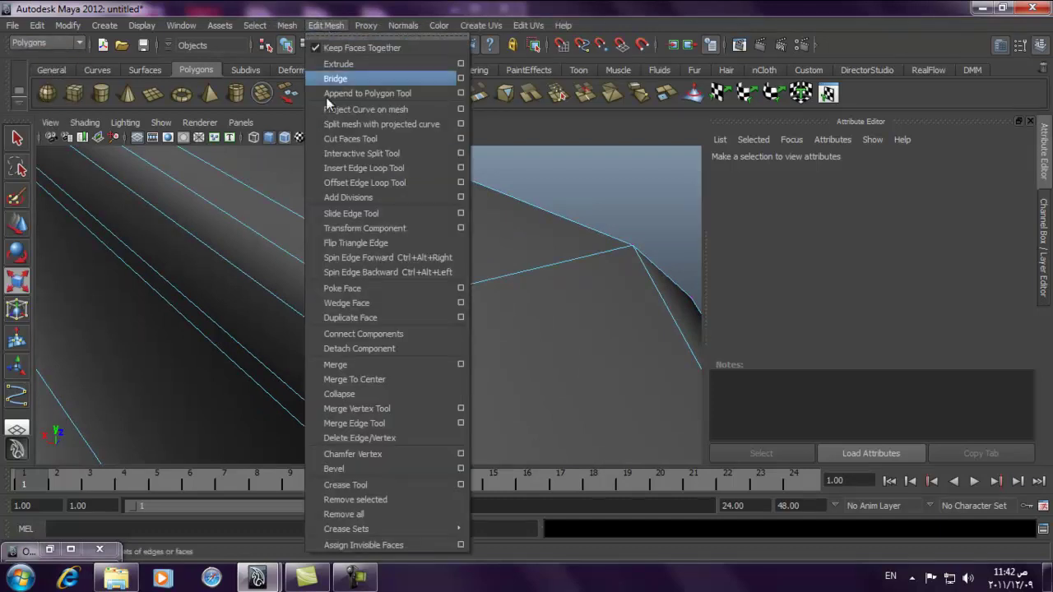
pyautogui.click(407, 169)
pyautogui.keyDown('alt'); pyautogui.moveTo(446, 354); pyautogui.dragTo(417, 327); pyautogui.keyUp('alt')
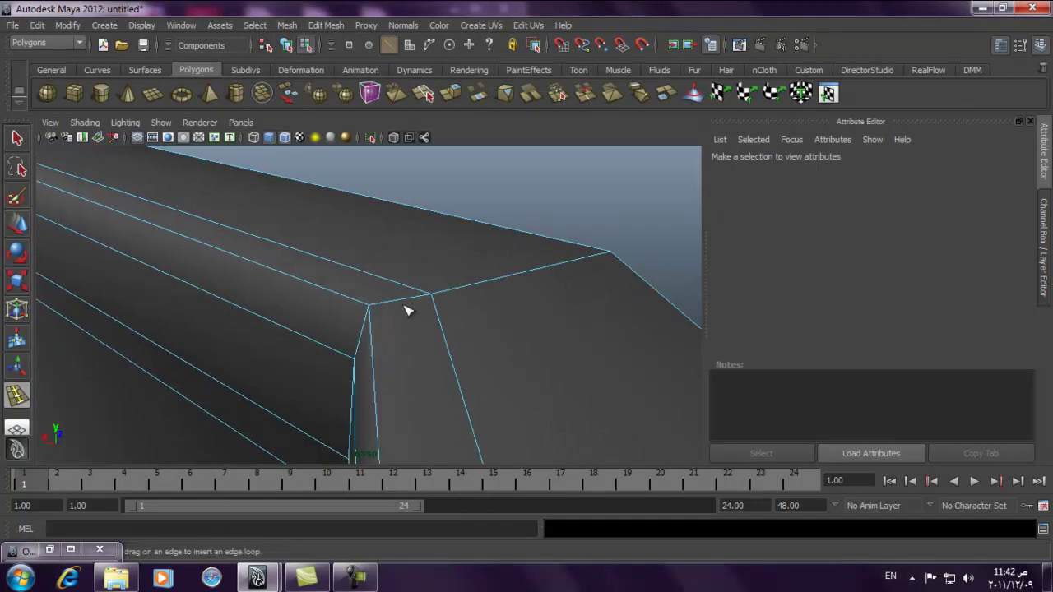
pyautogui.click(378, 309)
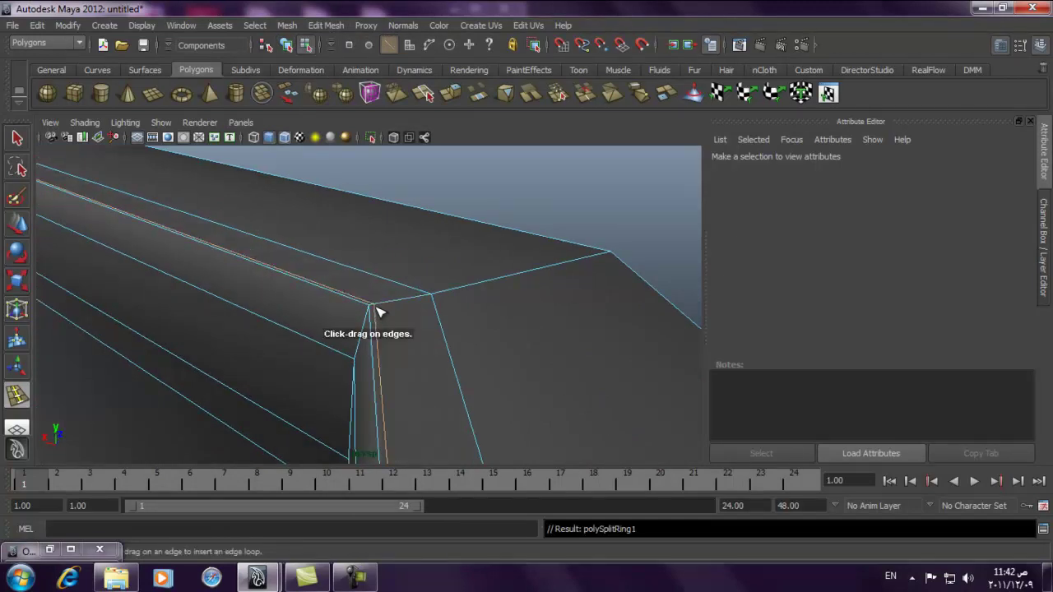
pyautogui.click(423, 297)
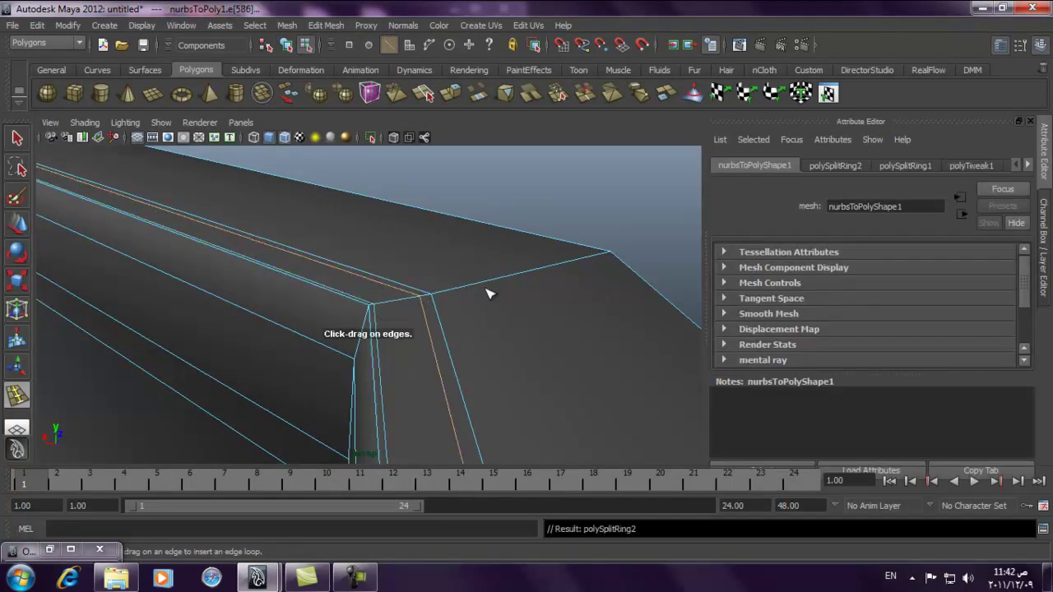
# Insert four edge loops in the wide band of the rim's top, two near its middle and two close to the outer edge
pyautogui.click(493, 282)
pyautogui.click(523, 273)
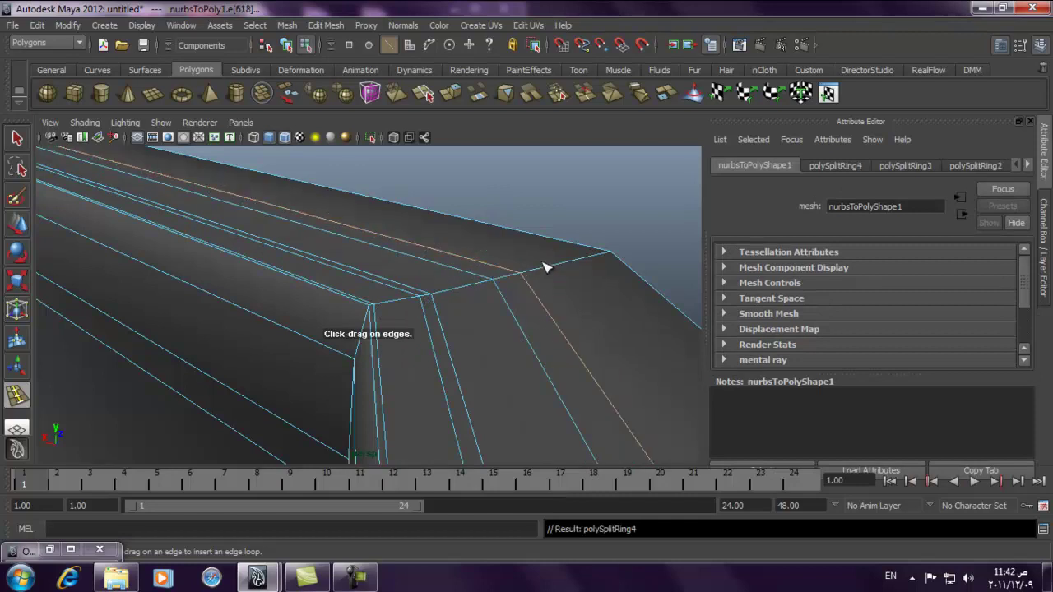
pyautogui.click(602, 259)
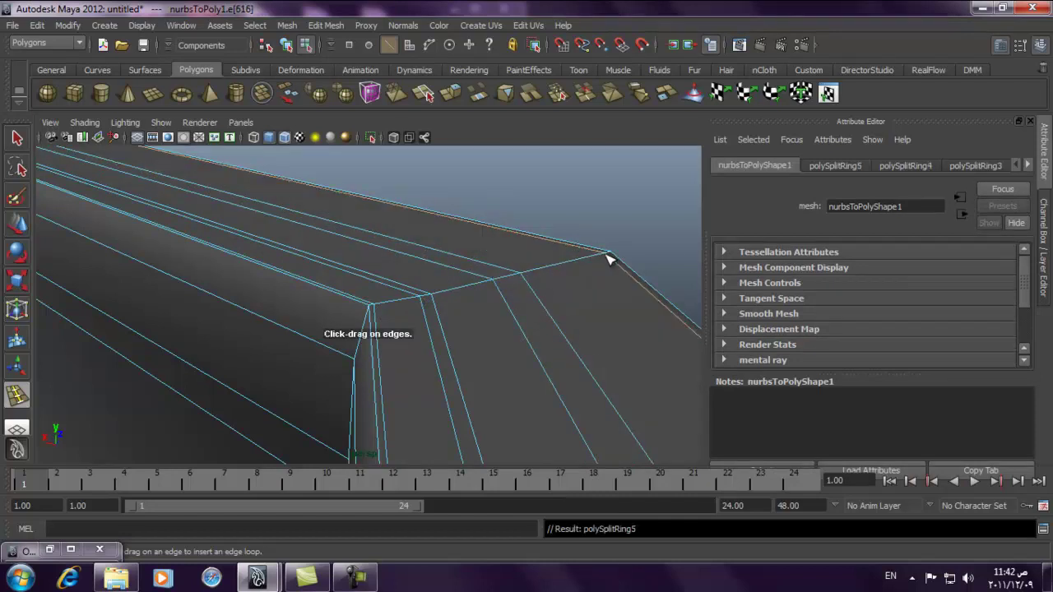
pyautogui.click(597, 261)
# Insert an edge loop on the outer wall just below the rim and turn on the smooth mesh preview
pyautogui.keyDown('alt'); pyautogui.moveTo(588, 285); pyautogui.dragTo(378, 338); pyautogui.keyUp('alt')
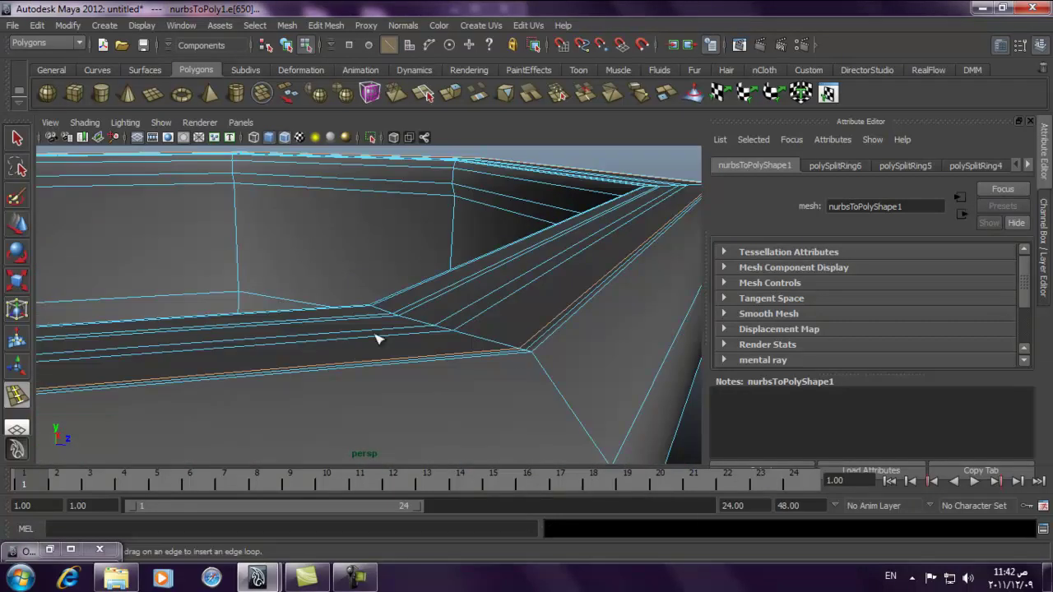
pyautogui.click(536, 363)
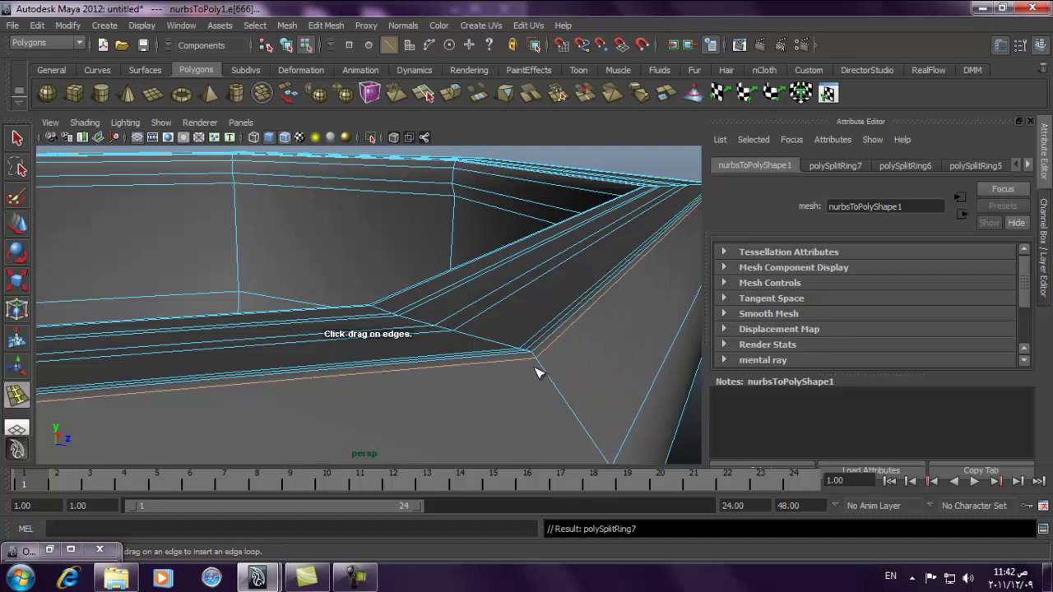
pyautogui.press('3')
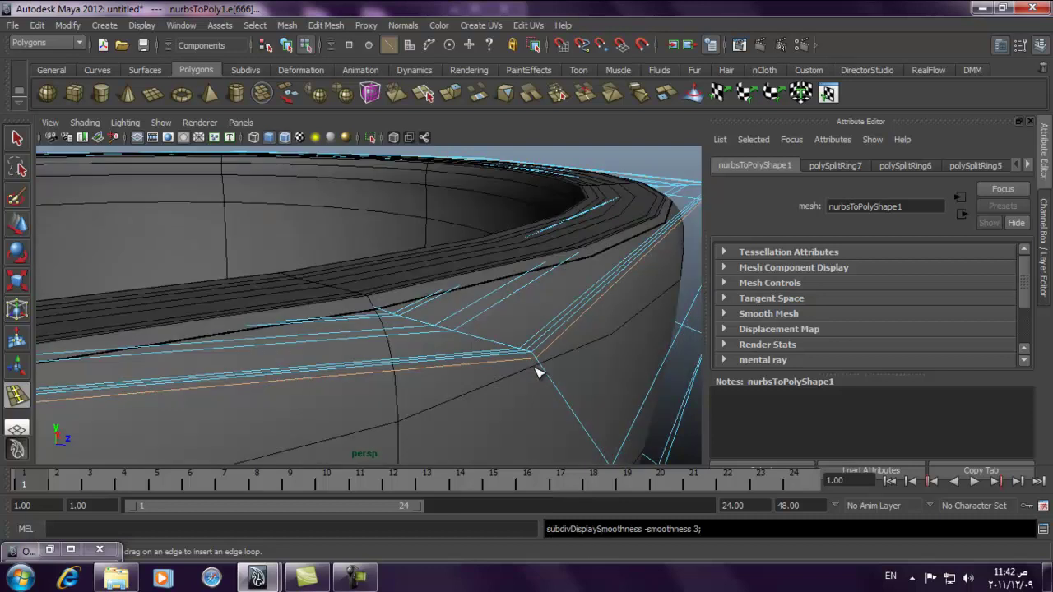
# Exit the edge loop tool, return the cup to object mode and turn off the wireframe on shaded display
pyautogui.click(16, 138)
pyautogui.scroll(-2, 449, 356)
pyautogui.click(625, 394)
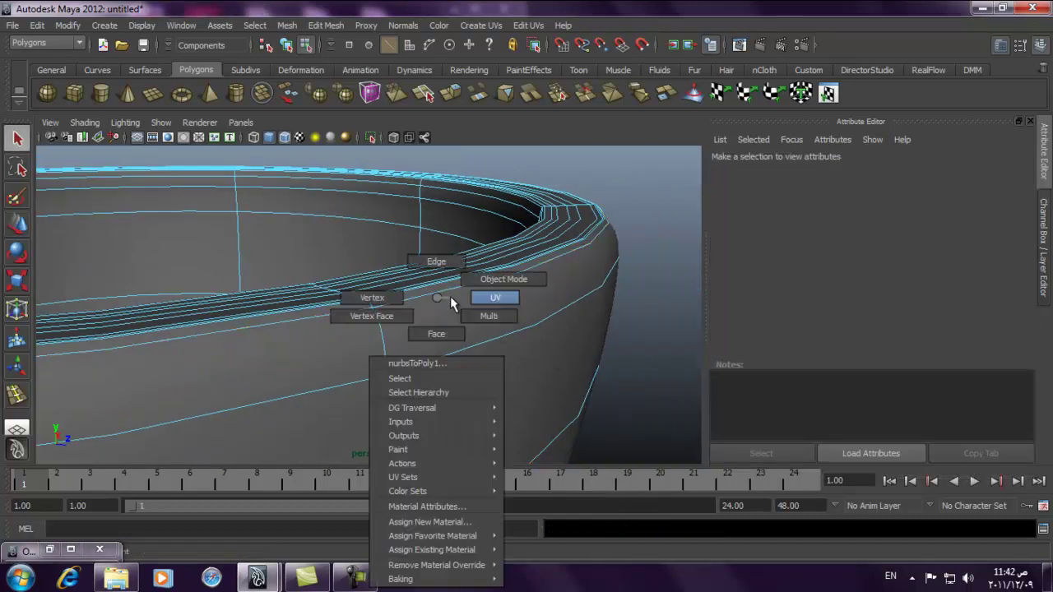
pyautogui.press('F8')
pyautogui.keyDown('alt'); pyautogui.moveTo(529, 305); pyautogui.dragTo(496, 260); pyautogui.keyUp('alt')
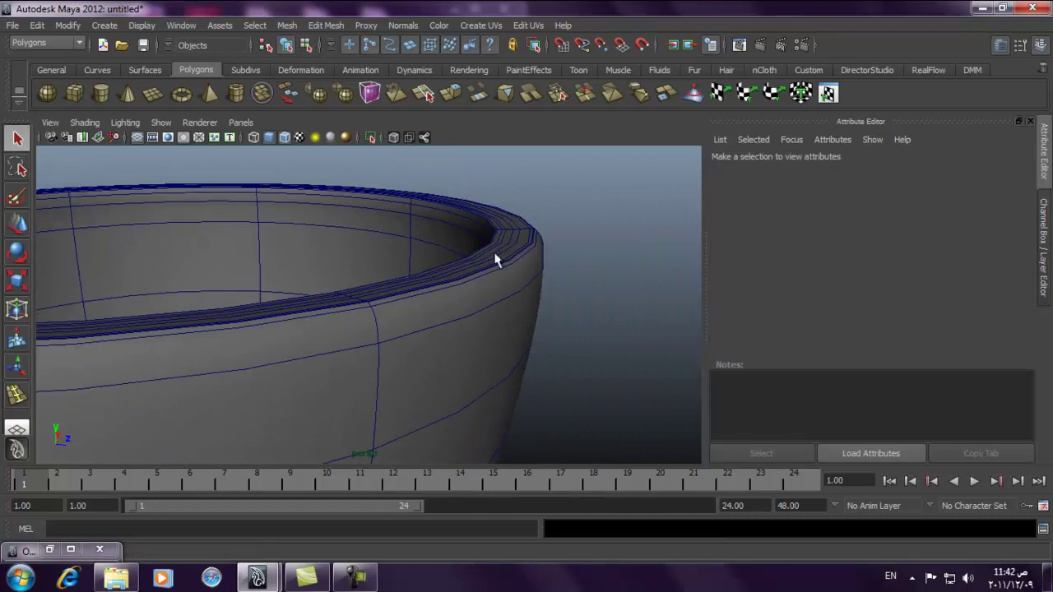
pyautogui.click(284, 137)
# Examine the smoothed cup's rim and walls from several angles
pyautogui.keyDown('alt'); pyautogui.moveTo(599, 278); pyautogui.dragTo(201, 301, button='right'); pyautogui.keyUp('alt')
pyautogui.keyDown('alt'); pyautogui.moveTo(357, 322); pyautogui.dragTo(285, 312); pyautogui.keyUp('alt')
pyautogui.keyDown('alt'); pyautogui.moveTo(285, 313); pyautogui.dragTo(652, 442, button='right'); pyautogui.keyUp('alt')
pyautogui.keyDown('alt'); pyautogui.moveTo(609, 327); pyautogui.dragTo(387, 341); pyautogui.keyUp('alt')
pyautogui.keyDown('alt'); pyautogui.moveTo(388, 340); pyautogui.dragTo(616, 472, button='right'); pyautogui.keyUp('alt')
pyautogui.keyDown('alt'); pyautogui.moveTo(616, 472); pyautogui.dragTo(376, 307); pyautogui.keyUp('alt')
pyautogui.click(424, 325)
# Turn off the smooth preview, select the edge loop on the outer wall just below the rim and move it slightly upward
pyautogui.press('1')
pyautogui.keyDown('alt'); pyautogui.moveTo(265, 331); pyautogui.dragTo(319, 317); pyautogui.keyUp('alt')
pyautogui.moveTo(127, 401); pyautogui.dragTo(189, 279, button='right')
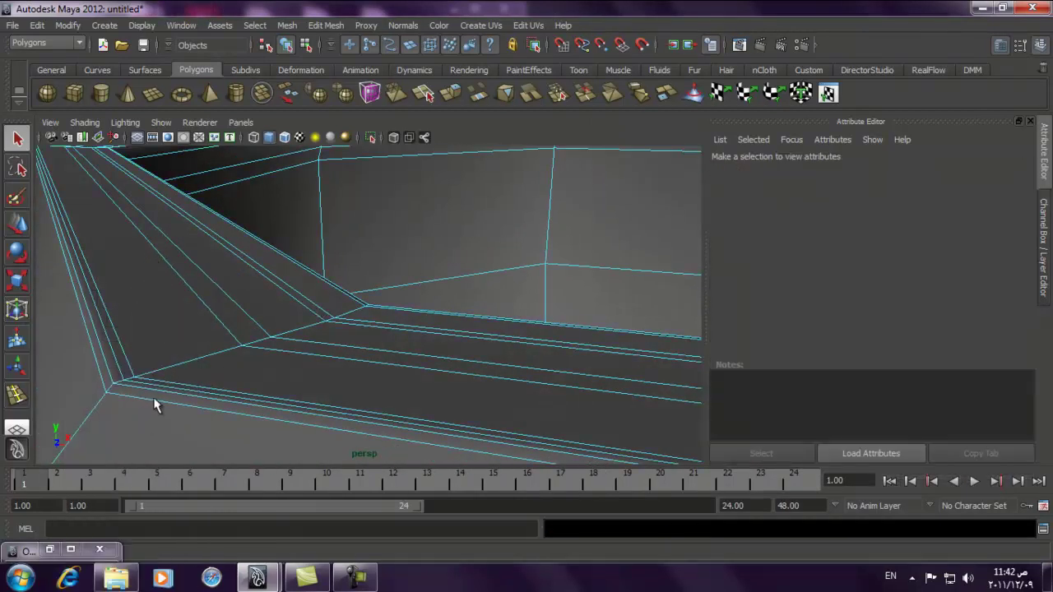
pyautogui.doubleClick(147, 397)
pyautogui.moveTo(176, 379); pyautogui.dragTo(171, 260, button='right')
pyautogui.click(183, 402)
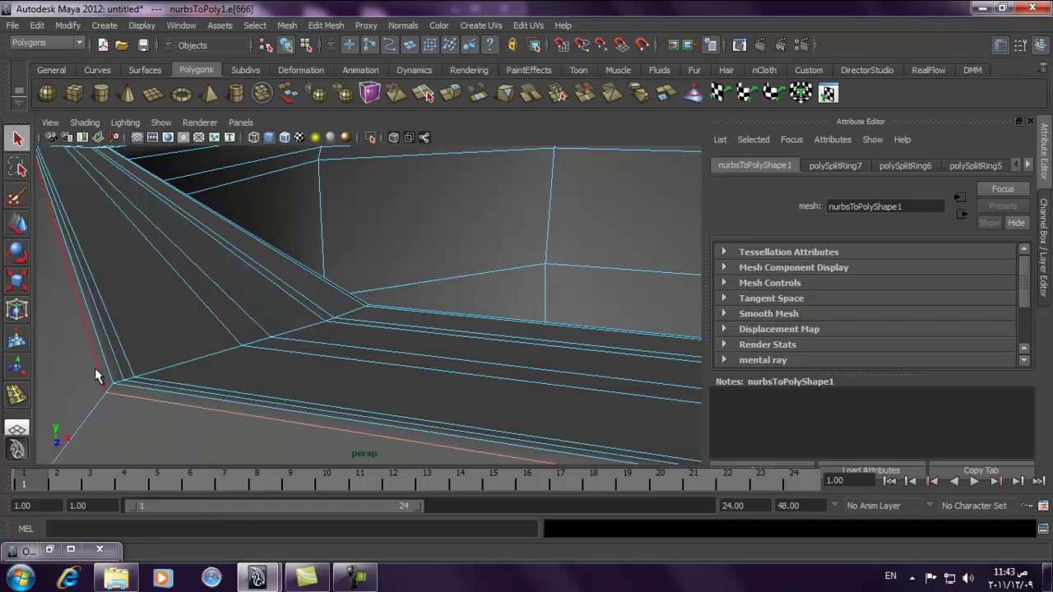
pyautogui.keyDown('shift'); pyautogui.click(94, 370); pyautogui.keyUp('shift')
pyautogui.keyDown('alt'); pyautogui.moveTo(366, 367); pyautogui.dragTo(155, 244, button='right'); pyautogui.keyUp('alt')
pyautogui.keyDown('alt'); pyautogui.moveTo(461, 370); pyautogui.dragTo(410, 357, button='right'); pyautogui.keyUp('alt')
pyautogui.keyDown('alt'); pyautogui.moveTo(410, 357); pyautogui.dragTo(313, 323); pyautogui.keyUp('alt')
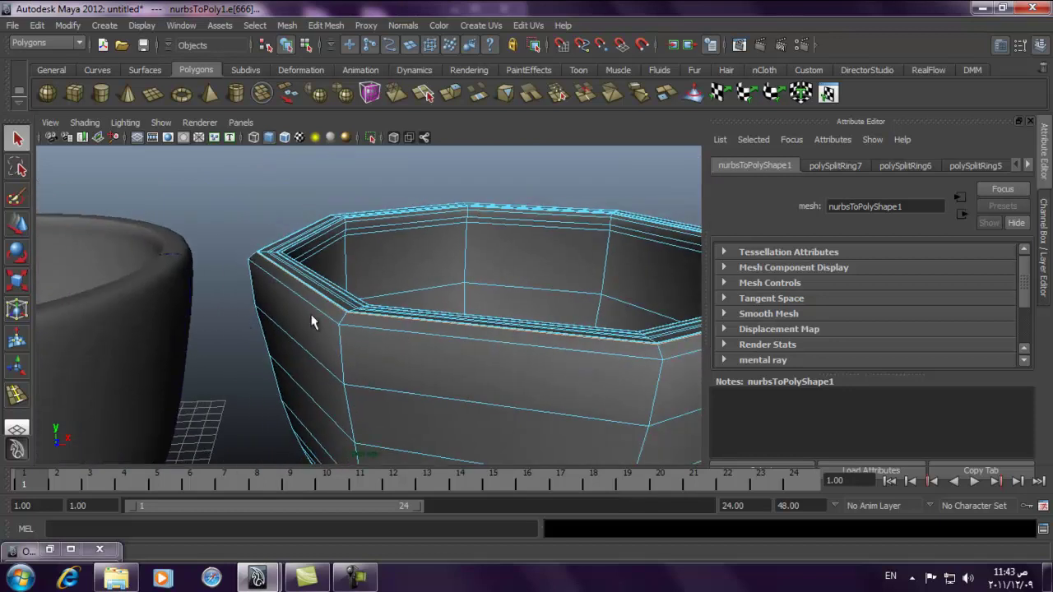
pyautogui.click(18, 224)
pyautogui.keyDown('alt'); pyautogui.moveTo(528, 179); pyautogui.dragTo(638, 230); pyautogui.keyUp('alt')
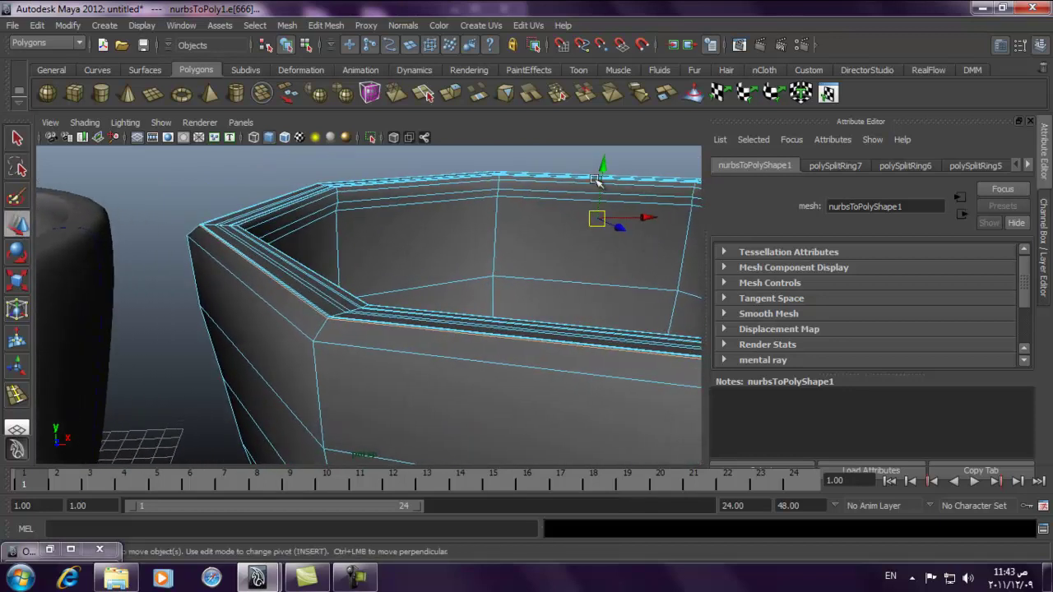
pyautogui.moveTo(605, 166); pyautogui.dragTo(607, 167)
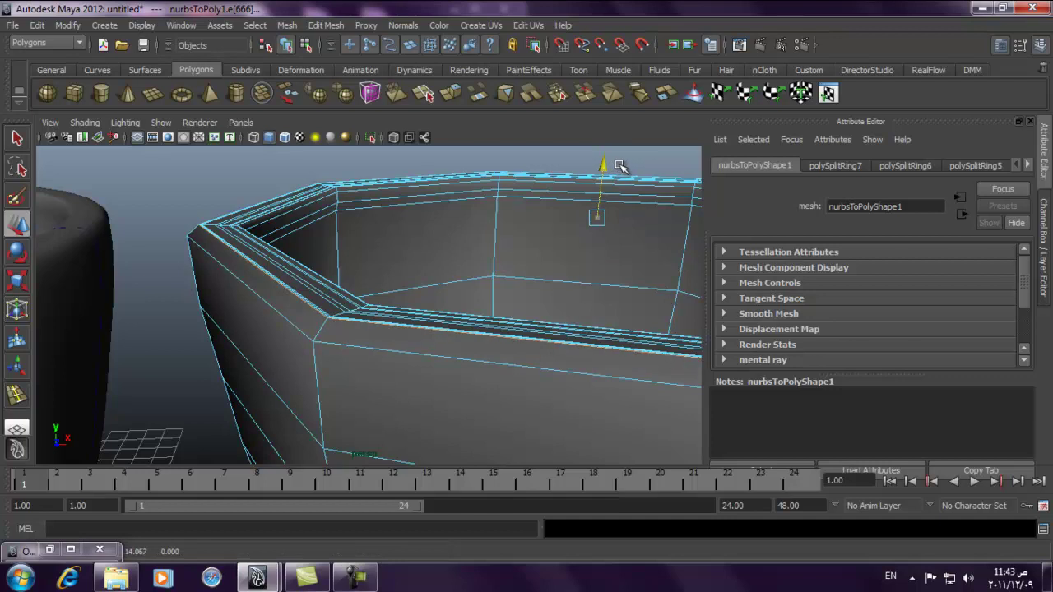
# Check the adjusted rim edge from several angles with the smooth mesh preview on
pyautogui.keyDown('alt'); pyautogui.moveTo(386, 250); pyautogui.dragTo(674, 354, button='right'); pyautogui.keyUp('alt')
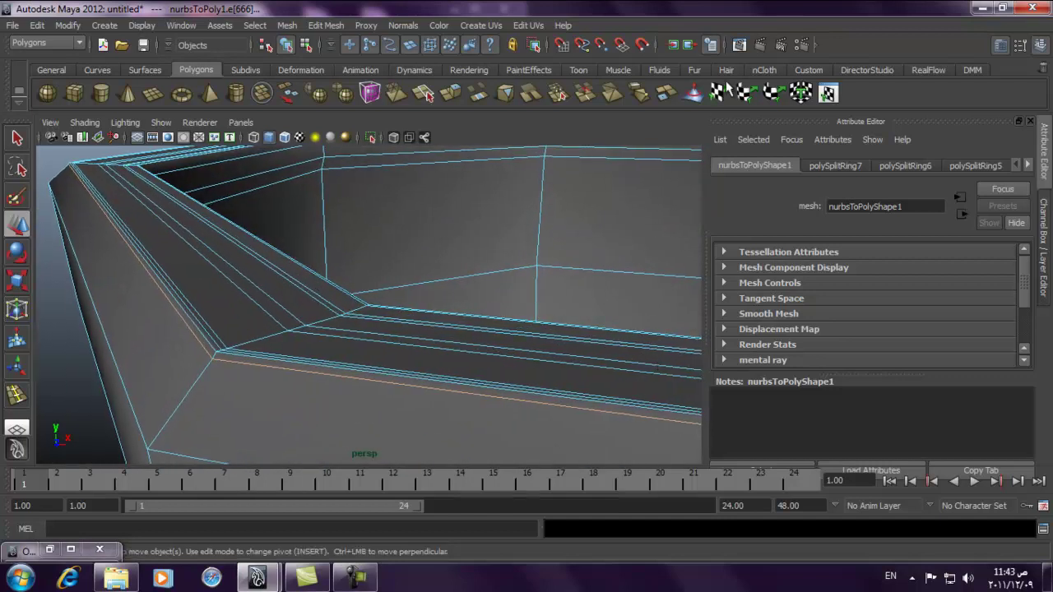
pyautogui.press('3')
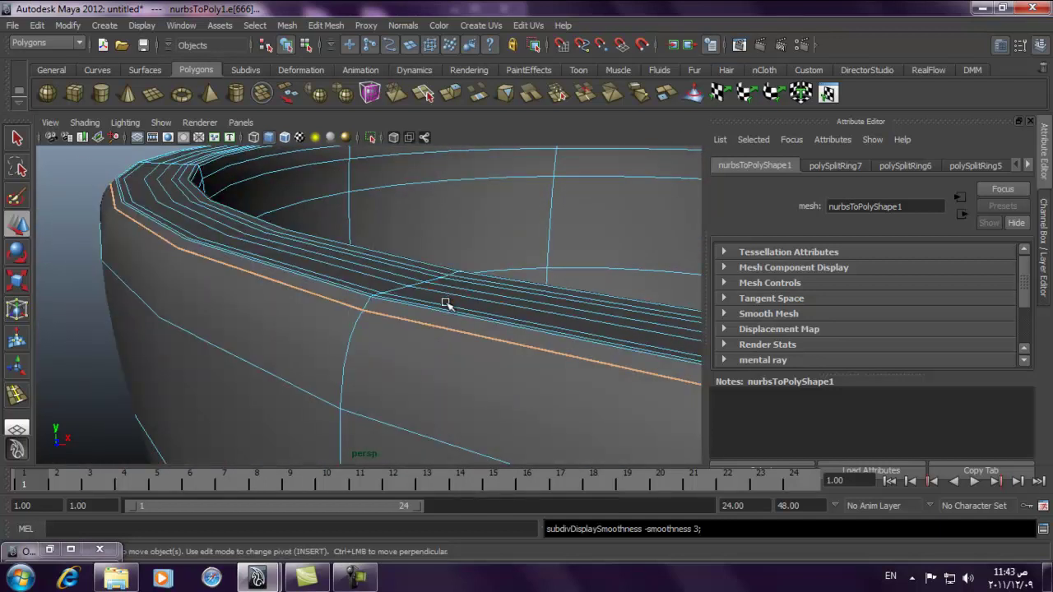
pyautogui.keyDown('alt'); pyautogui.moveTo(162, 288); pyautogui.dragTo(110, 226, button='right'); pyautogui.keyUp('alt')
pyautogui.click(112, 201)
pyautogui.moveTo(210, 255); pyautogui.dragTo(327, 204, button='right')
pyautogui.keyDown('alt'); pyautogui.moveTo(309, 362); pyautogui.dragTo(261, 296, button='right'); pyautogui.keyUp('alt')
pyautogui.keyDown('alt'); pyautogui.moveTo(267, 300); pyautogui.dragTo(675, 304); pyautogui.keyUp('alt')
# Frame the centre vertex of the cup's underside close up and turn off the smooth preview
pyautogui.keyDown('alt'); pyautogui.moveTo(428, 320); pyautogui.dragTo(317, 341, button='right'); pyautogui.keyUp('alt')
pyautogui.keyDown('alt'); pyautogui.moveTo(316, 341); pyautogui.dragTo(422, 261); pyautogui.keyUp('alt')
pyautogui.click(423, 262)
pyautogui.moveTo(435, 247); pyautogui.dragTo(370, 247, button='right')
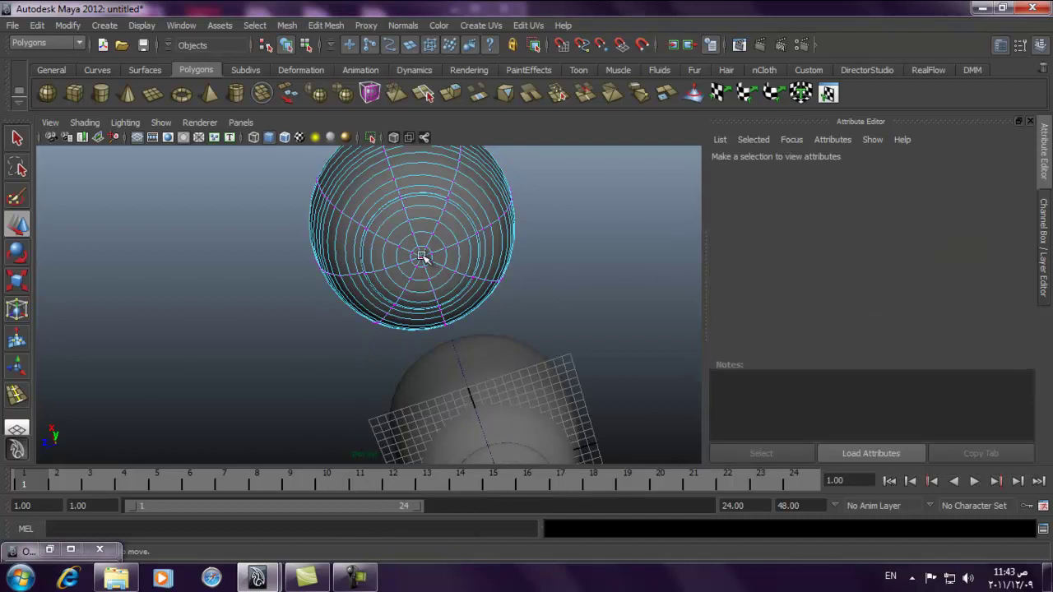
pyautogui.press('f')
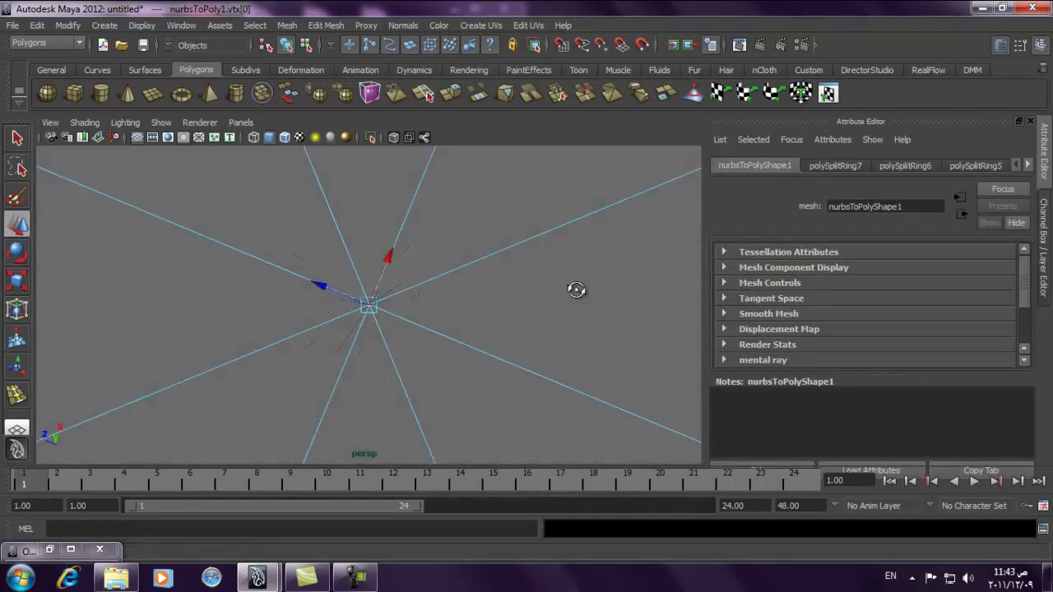
pyautogui.keyDown('alt'); pyautogui.moveTo(454, 311); pyautogui.dragTo(266, 283, button='right'); pyautogui.keyUp('alt')
pyautogui.moveTo(460, 306); pyautogui.dragTo(458, 333, button='right')
pyautogui.press('1')
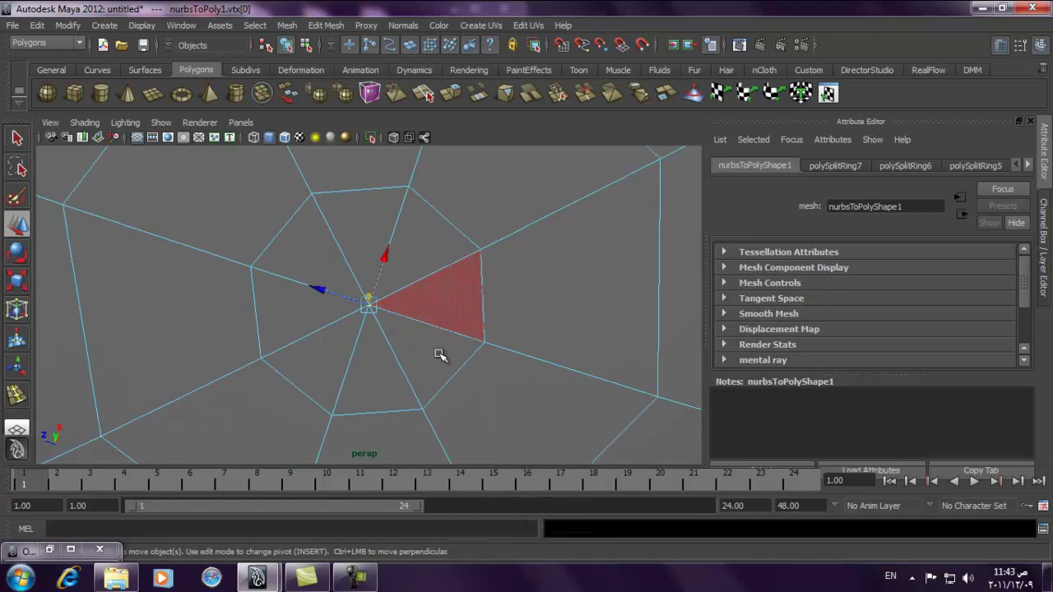
# Try to delete the triangular faces around the centre vertex of the cup's underside
pyautogui.keyDown('shift'); pyautogui.click(382, 373); pyautogui.keyUp('shift')
pyautogui.keyDown('shift'); pyautogui.click(327, 359); pyautogui.keyUp('shift')
pyautogui.keyDown('shift'); pyautogui.click(292, 308); pyautogui.keyUp('shift')
pyautogui.keyDown('shift'); pyautogui.click(311, 243); pyautogui.keyUp('shift')
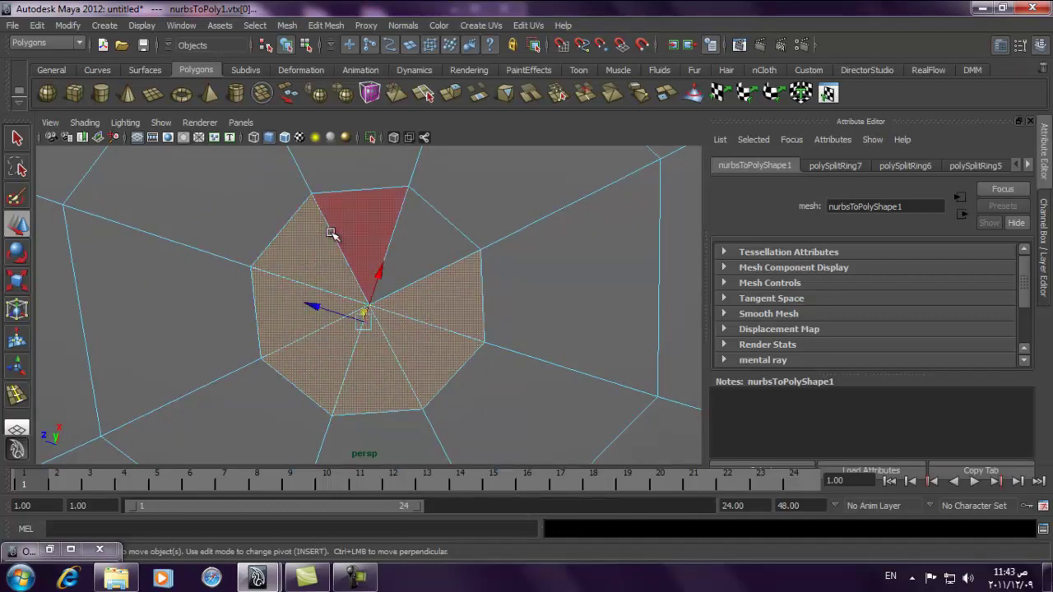
pyautogui.keyDown('shift'); pyautogui.click(358, 228); pyautogui.keyUp('shift')
pyautogui.press('Delete')
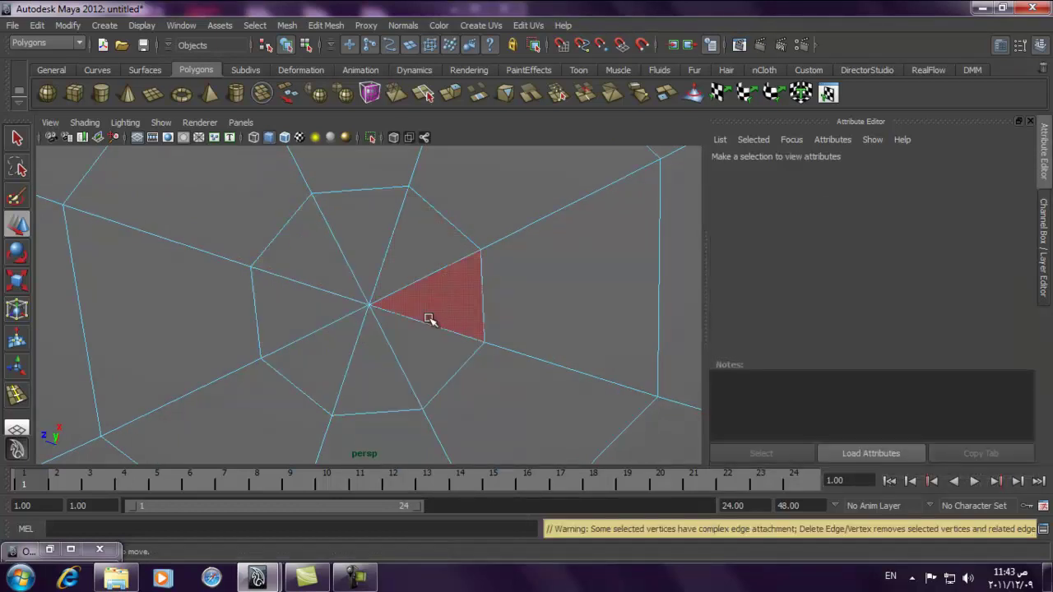
# Select only the eight triangular faces around the centre of the cup's underside and delete them
pyautogui.keyDown('alt'); pyautogui.moveTo(437, 206); pyautogui.dragTo(439, 371); pyautogui.keyUp('alt')
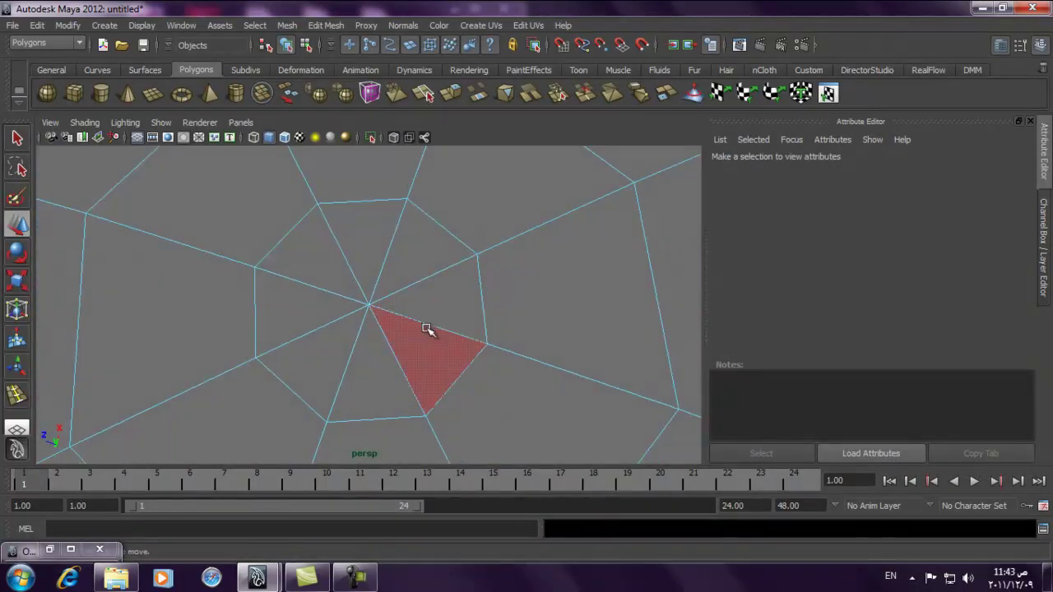
pyautogui.press('3')
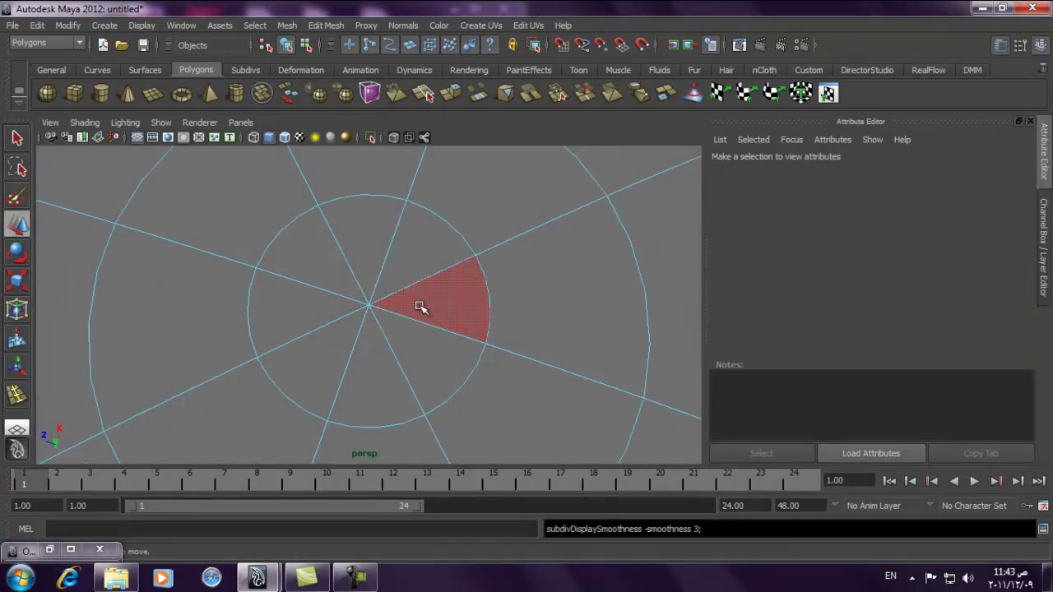
pyautogui.click(466, 322)
pyautogui.keyDown('shift'); pyautogui.click(441, 362); pyautogui.keyUp('shift')
pyautogui.keyDown('shift'); pyautogui.click(372, 377); pyautogui.keyUp('shift')
pyautogui.keyDown('shift'); pyautogui.click(333, 367); pyautogui.keyUp('shift')
pyautogui.keyDown('shift'); pyautogui.click(294, 311); pyautogui.keyUp('shift')
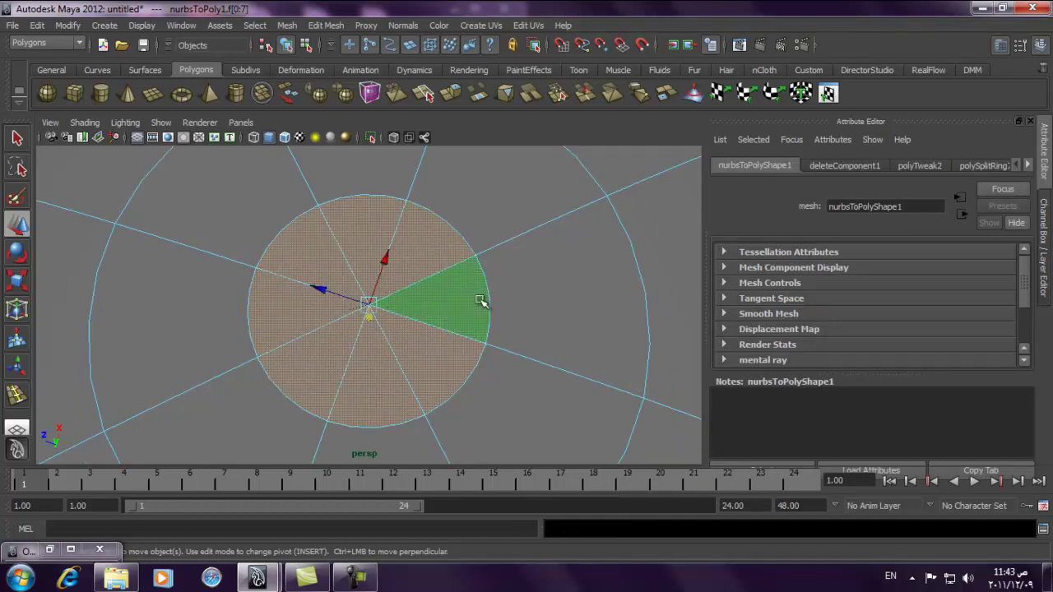
pyautogui.press('Delete')
# Select the border edges of the hole in the cup's underside and close it with Fill Hole
pyautogui.keyDown('alt'); pyautogui.moveTo(468, 308); pyautogui.dragTo(441, 239); pyautogui.keyUp('alt')
pyautogui.press('1')
pyautogui.moveTo(433, 255); pyautogui.dragTo(440, 219, button='right')
pyautogui.keyDown('alt'); pyautogui.moveTo(439, 218); pyautogui.dragTo(438, 251); pyautogui.keyUp('alt')
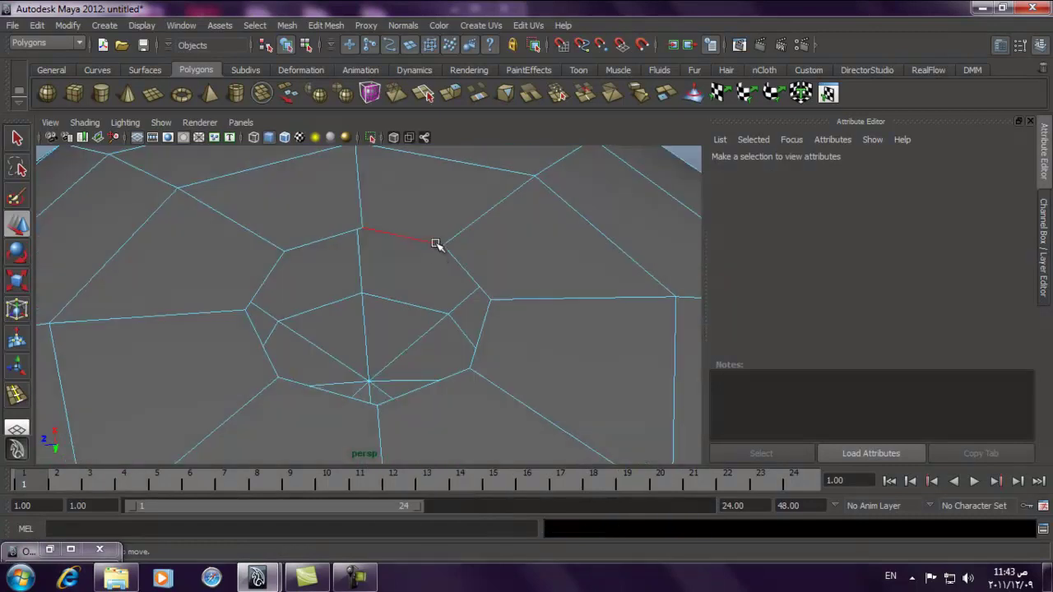
pyautogui.click(449, 252)
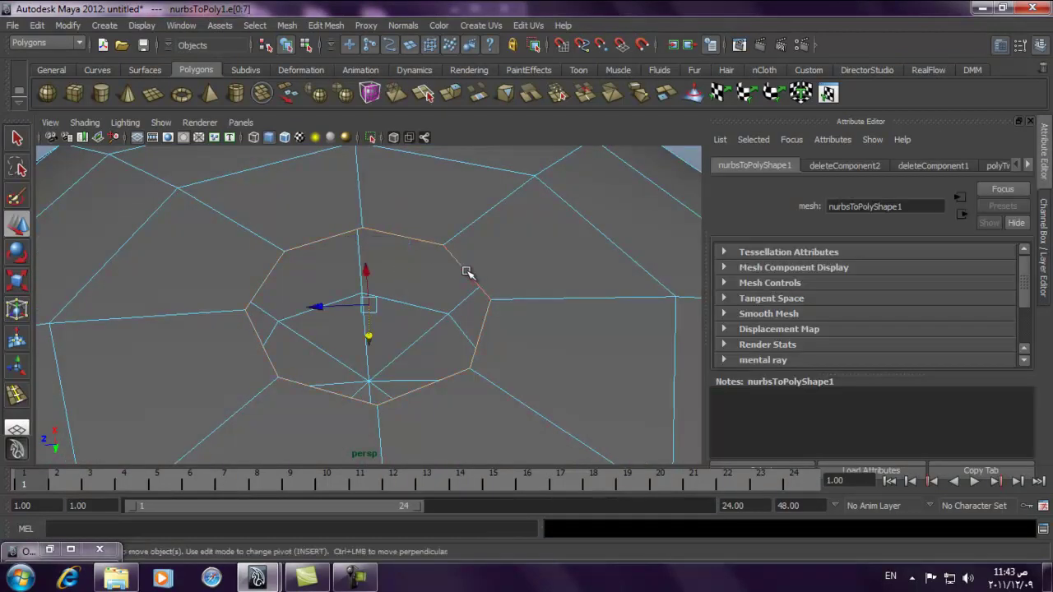
pyautogui.click(287, 26)
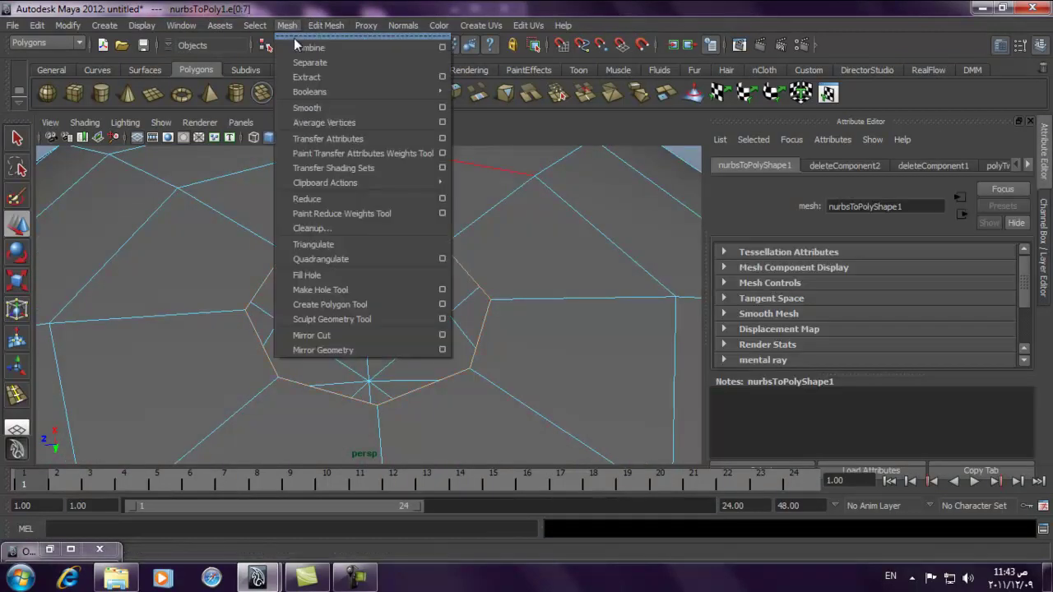
pyautogui.click(437, 275)
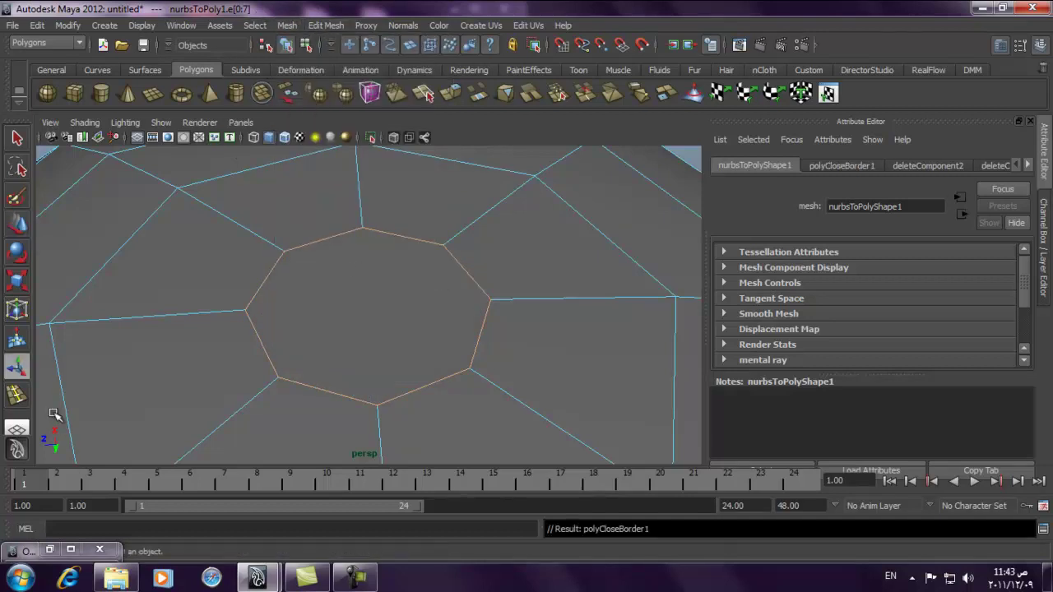
# Cut three parallel edges between corners of the filled eight-sided face using the Interactive Split Tool
pyautogui.click(19, 399)
pyautogui.click(327, 25)
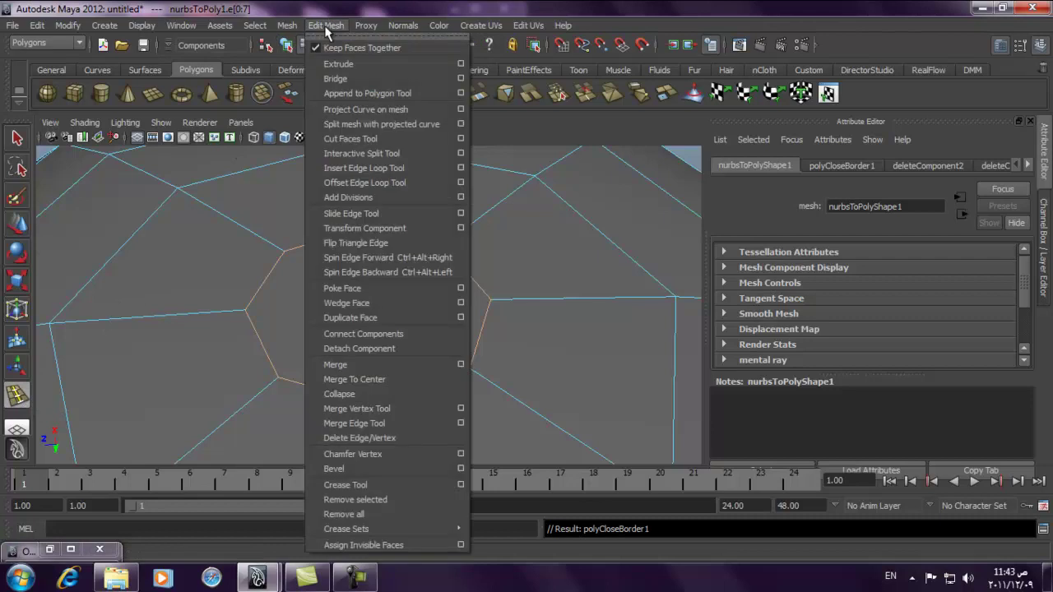
pyautogui.click(396, 154)
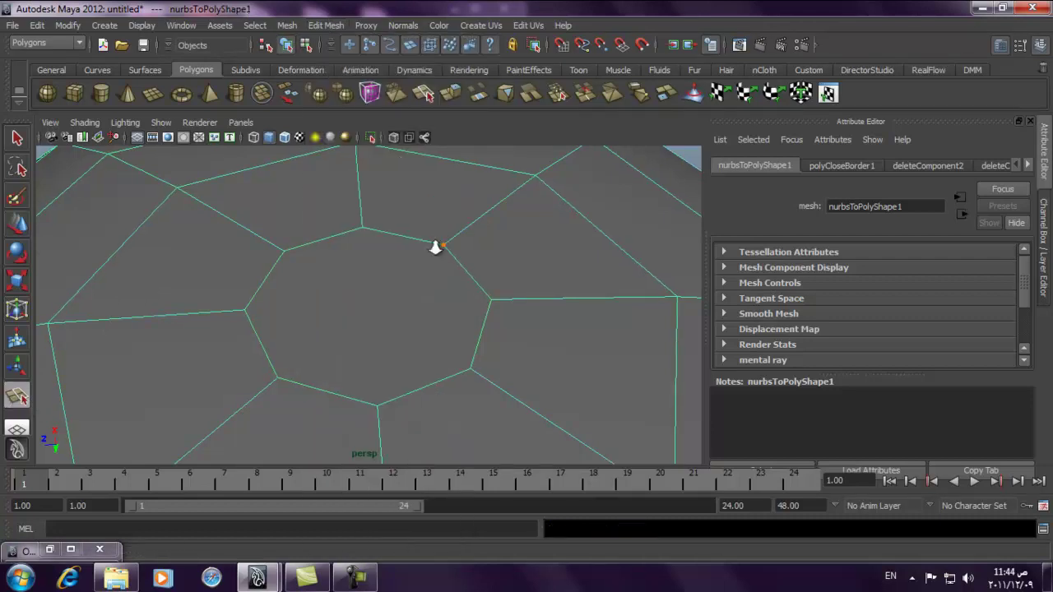
pyautogui.press('Return')
pyautogui.click(18, 398)
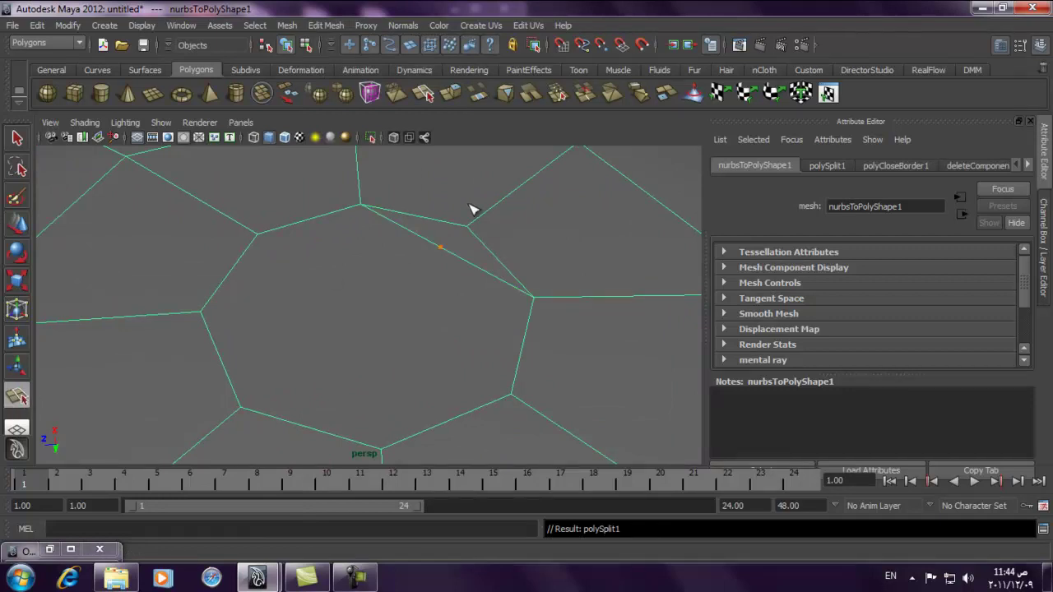
pyautogui.click(275, 262)
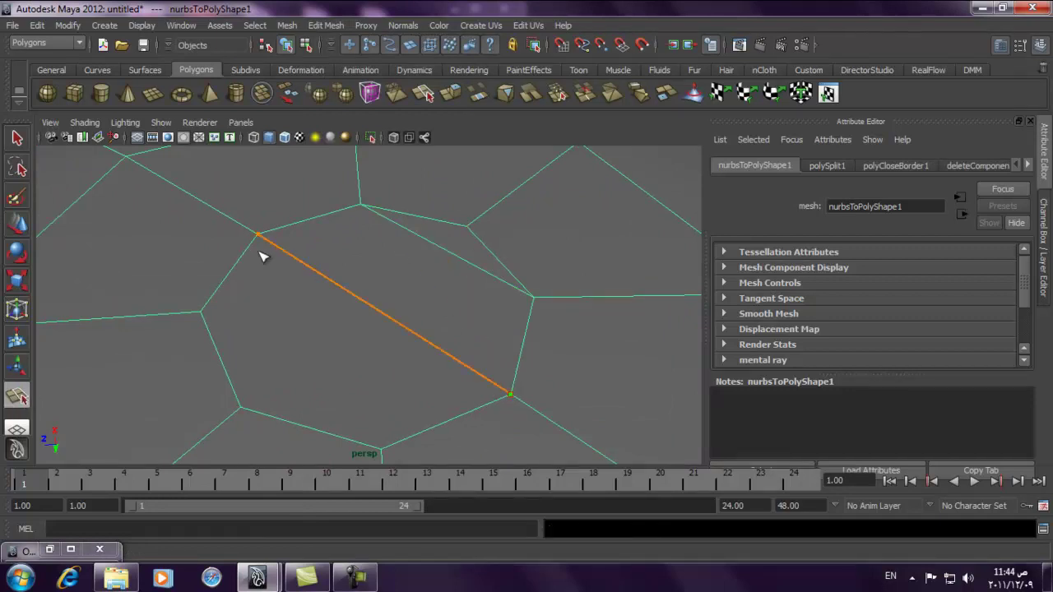
pyautogui.press('Return')
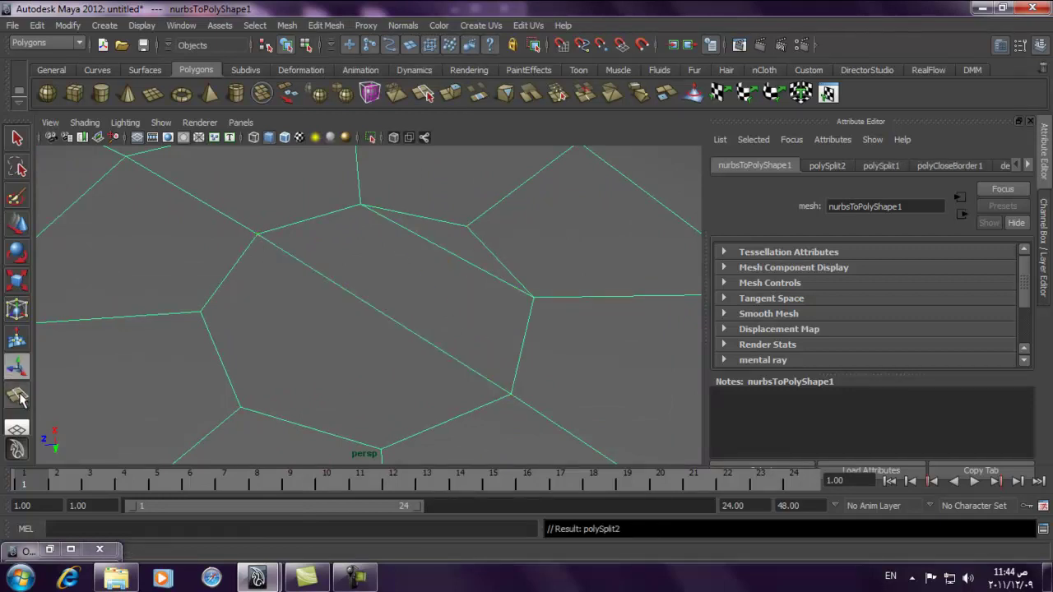
pyautogui.click(18, 397)
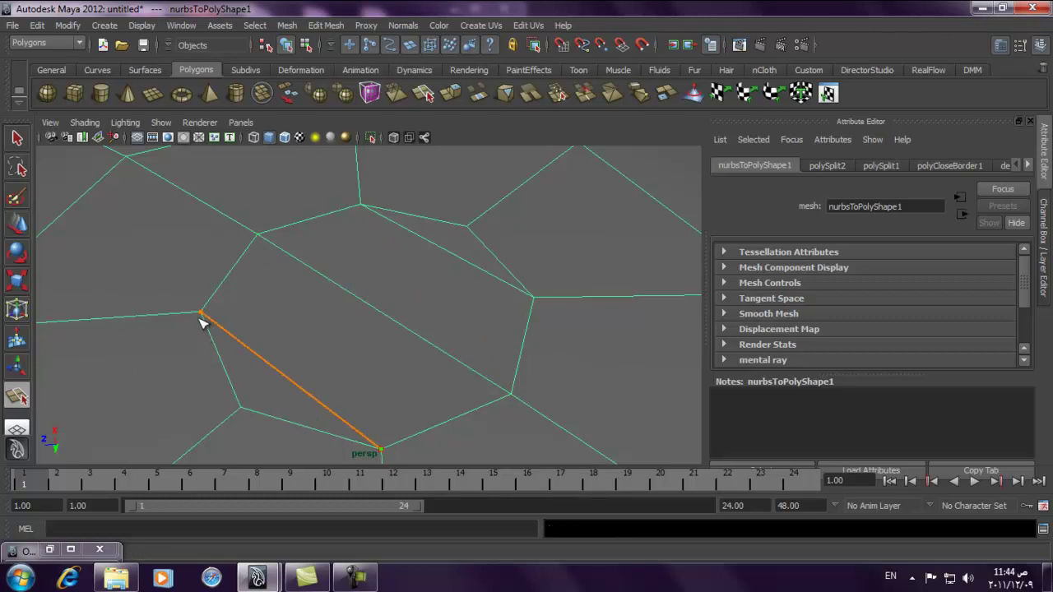
pyautogui.press('Return')
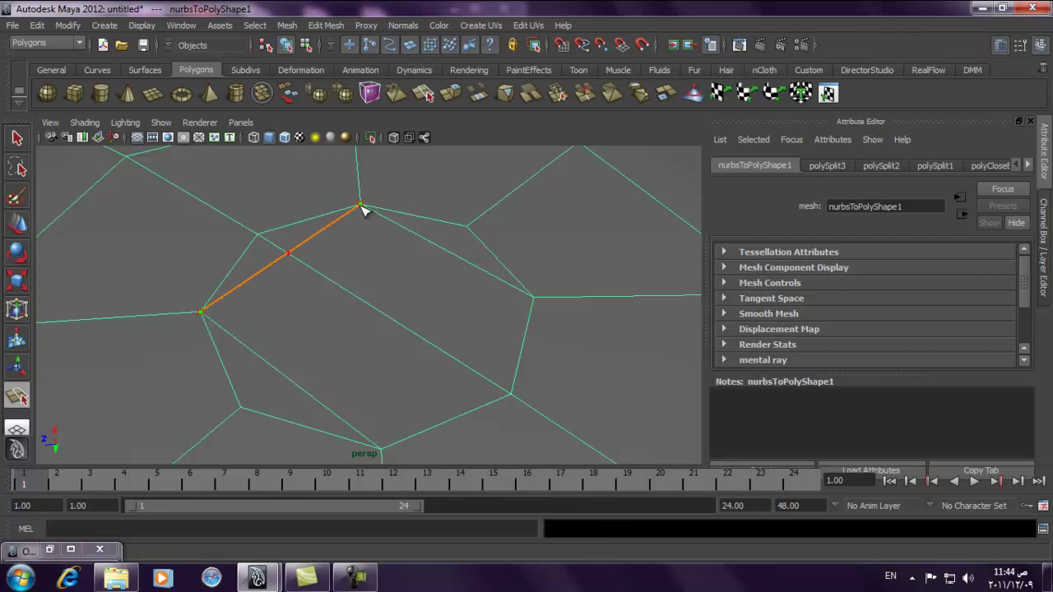
# Split the filled face with two crosswise edges that cross the middle cut and join the ends of the outer cuts
pyautogui.press('Return')
pyautogui.click(15, 398)
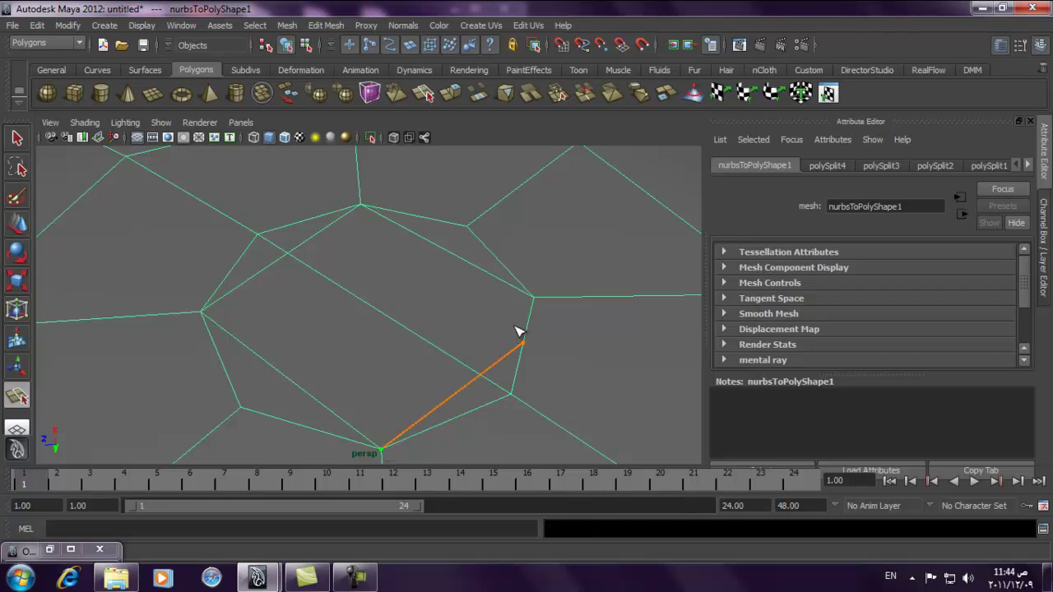
pyautogui.press('Return')
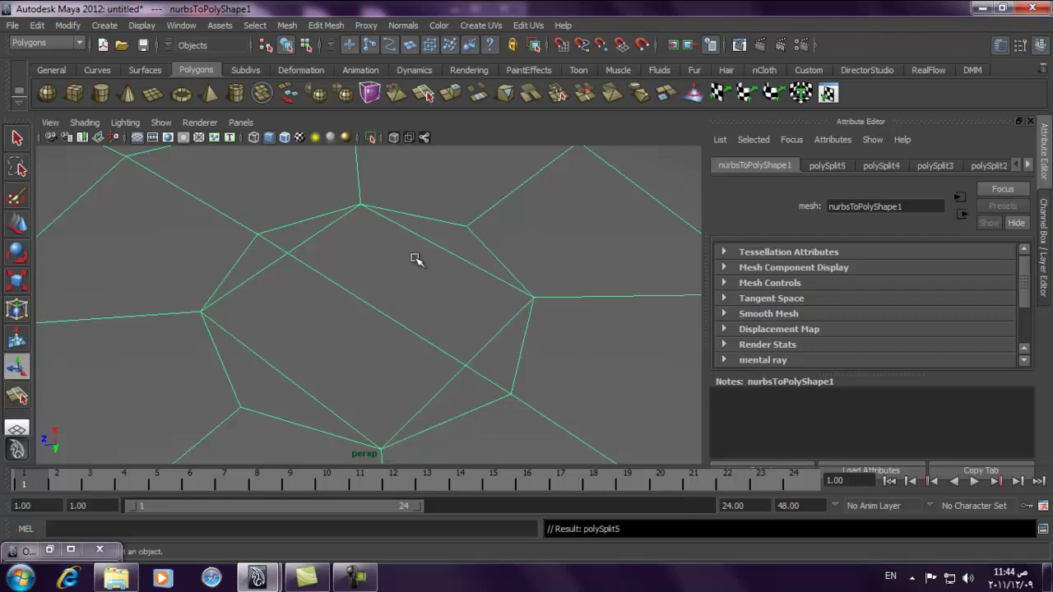
# Turn on the smooth mesh preview and examine the rebuilt underside and the whole cup
pyautogui.press('3')
pyautogui.keyDown('alt'); pyautogui.moveTo(516, 258); pyautogui.dragTo(118, 316, button='right'); pyautogui.keyUp('alt')
pyautogui.click(612, 237)
pyautogui.keyDown('alt'); pyautogui.moveTo(504, 239); pyautogui.dragTo(403, 445); pyautogui.keyUp('alt')
pyautogui.keyDown('alt'); pyautogui.moveTo(477, 247); pyautogui.dragTo(182, 188, button='right'); pyautogui.keyUp('alt')
pyautogui.keyDown('alt'); pyautogui.moveTo(411, 288); pyautogui.dragTo(246, 263, button='right'); pyautogui.keyUp('alt')
pyautogui.keyDown('alt'); pyautogui.moveTo(370, 271); pyautogui.dragTo(493, 273); pyautogui.keyUp('alt')
# Delete the original revolved surface beside the polygon cup, keeping the profile curve
pyautogui.click(401, 245)
pyautogui.click(494, 272)
pyautogui.click(260, 254)
pyautogui.press('Delete')
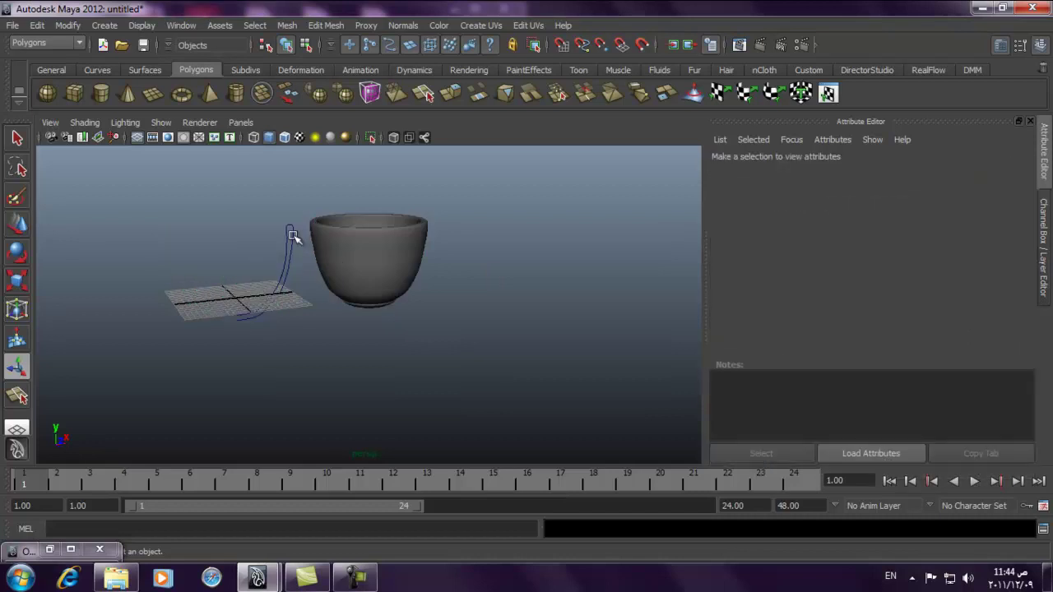
# Try moving the control vertices at the profile curve's upper end upward, and undo the move
pyautogui.click(284, 222)
pyautogui.click(20, 226)
pyautogui.moveTo(232, 246); pyautogui.dragTo(232, 243)
pyautogui.moveTo(284, 222); pyautogui.dragTo(266, 228, button='right')
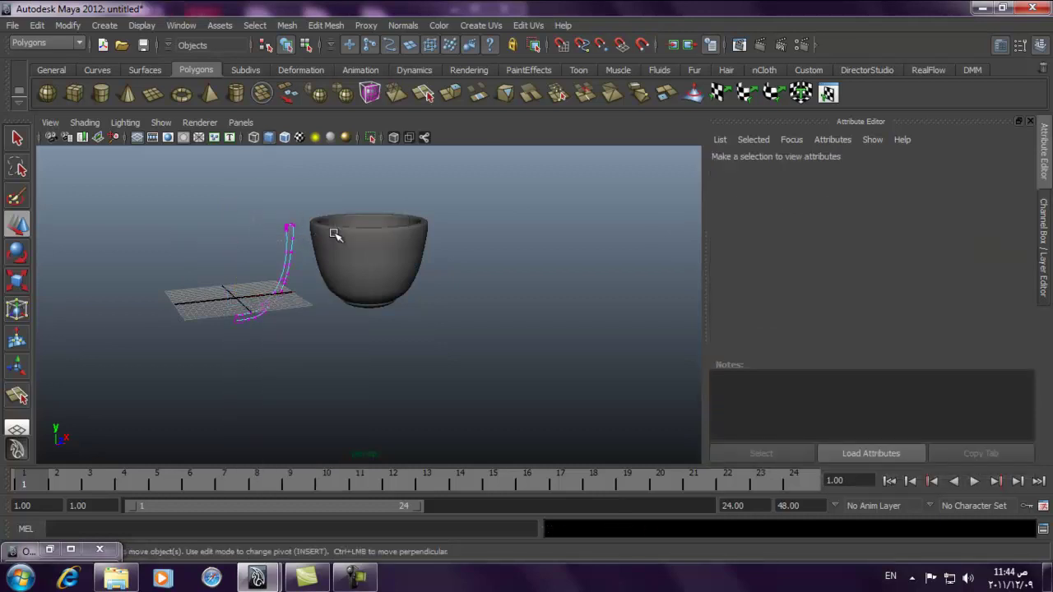
pyautogui.click(290, 227)
pyautogui.moveTo(287, 178); pyautogui.dragTo(285, 158)
pyautogui.hotkey('ctrl', 'z')
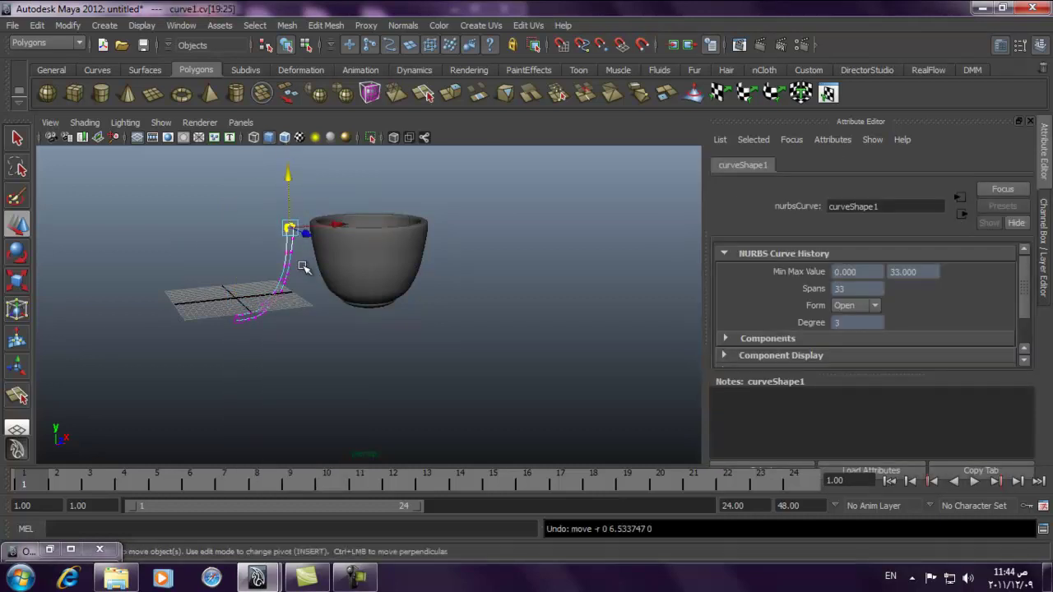
# Return the profile curve to object mode and select the whole curve
pyautogui.click(307, 291)
pyautogui.moveTo(291, 255); pyautogui.dragTo(317, 236, button='right')
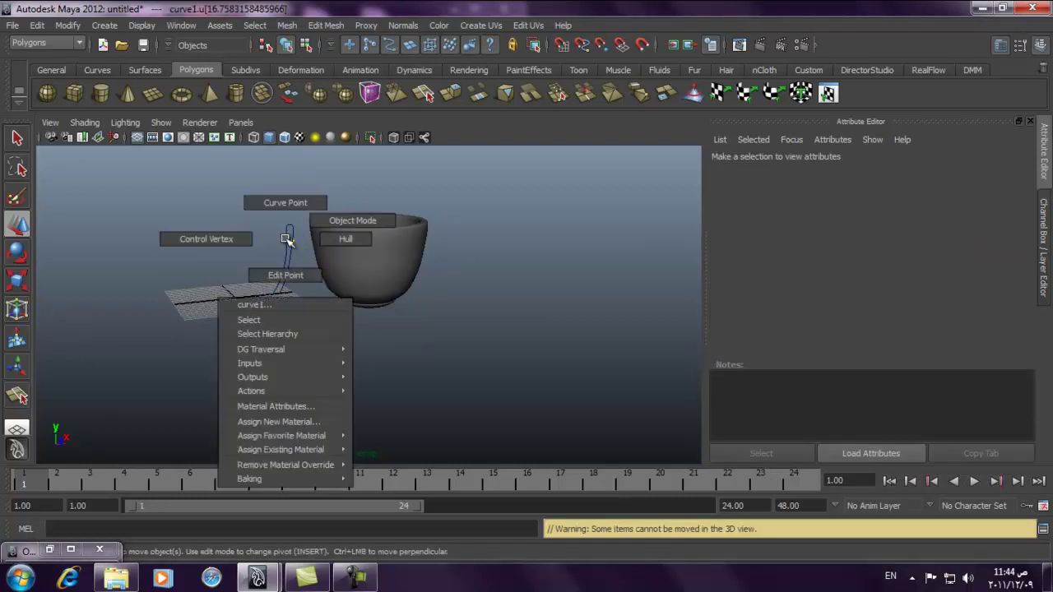
pyautogui.click(288, 231)
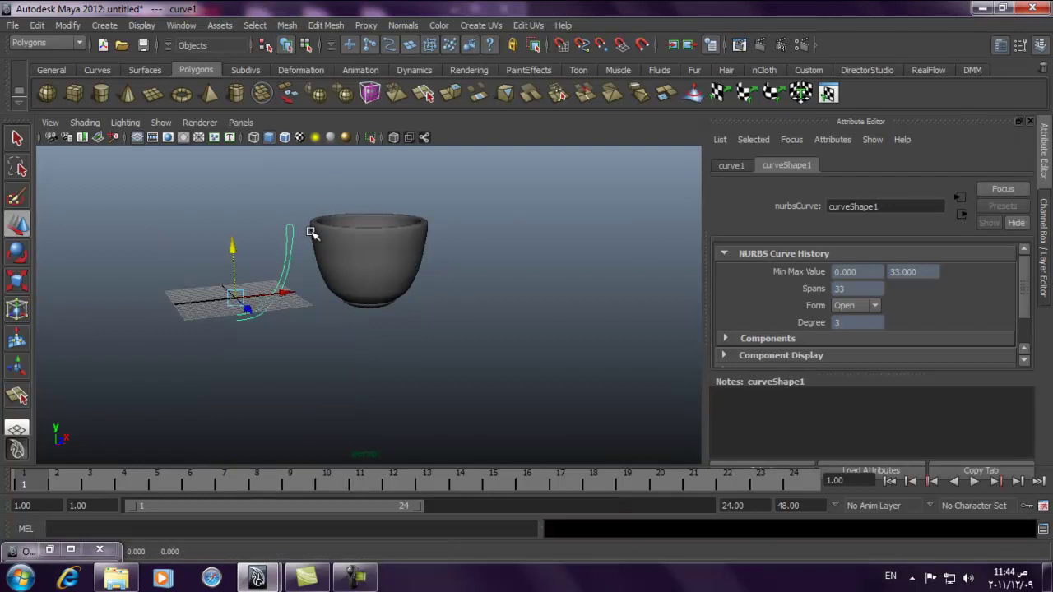
# Delete the profile curve and move the polygon cup over the centre of the grid
pyautogui.press('Delete')
pyautogui.click(391, 264)
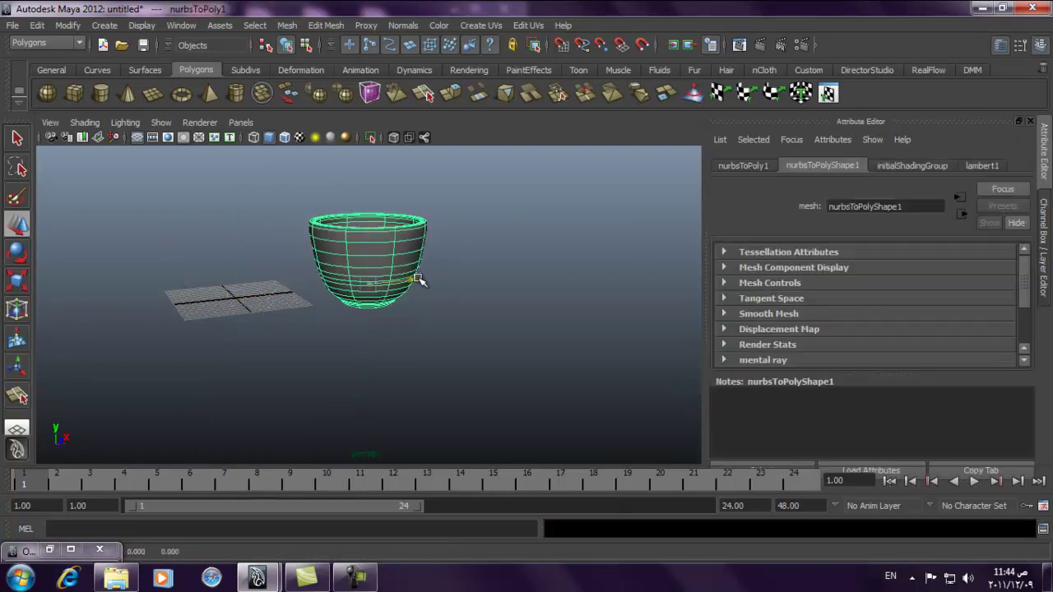
pyautogui.moveTo(423, 278); pyautogui.dragTo(295, 287)
pyautogui.moveTo(239, 251); pyautogui.dragTo(244, 227)
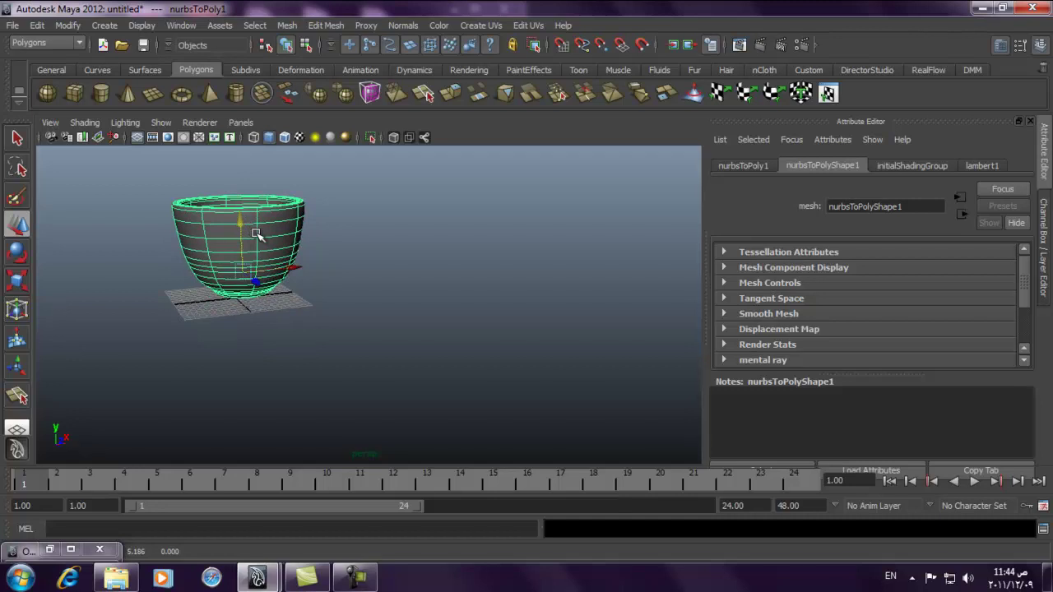
# Scale the cup down uniformly and lower it onto the grid
pyautogui.click(28, 282)
pyautogui.moveTo(278, 268); pyautogui.dragTo(48, 288, button='middle')
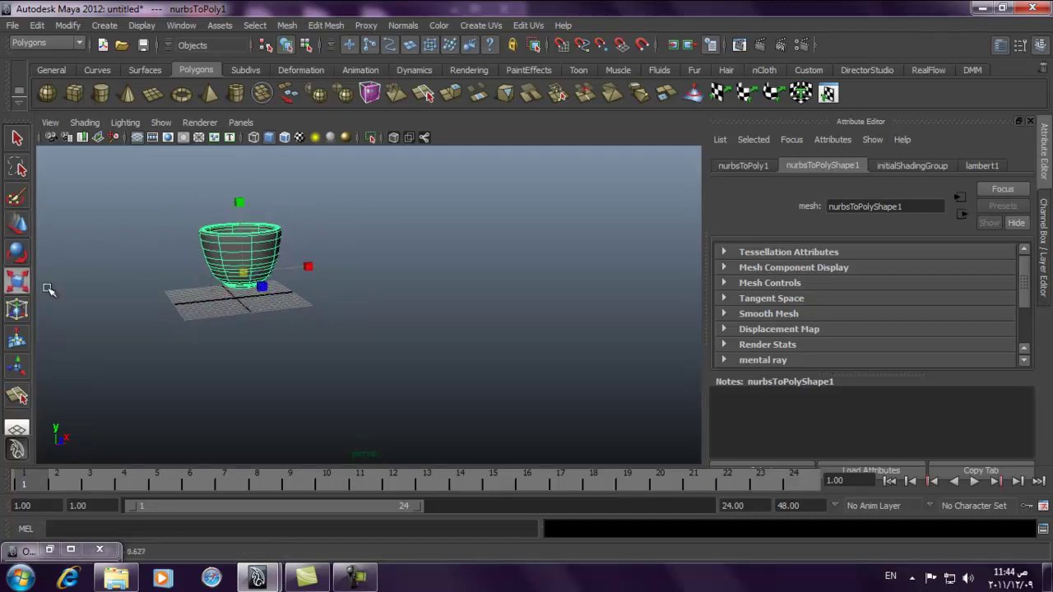
pyautogui.click(17, 224)
pyautogui.moveTo(242, 222); pyautogui.dragTo(262, 236)
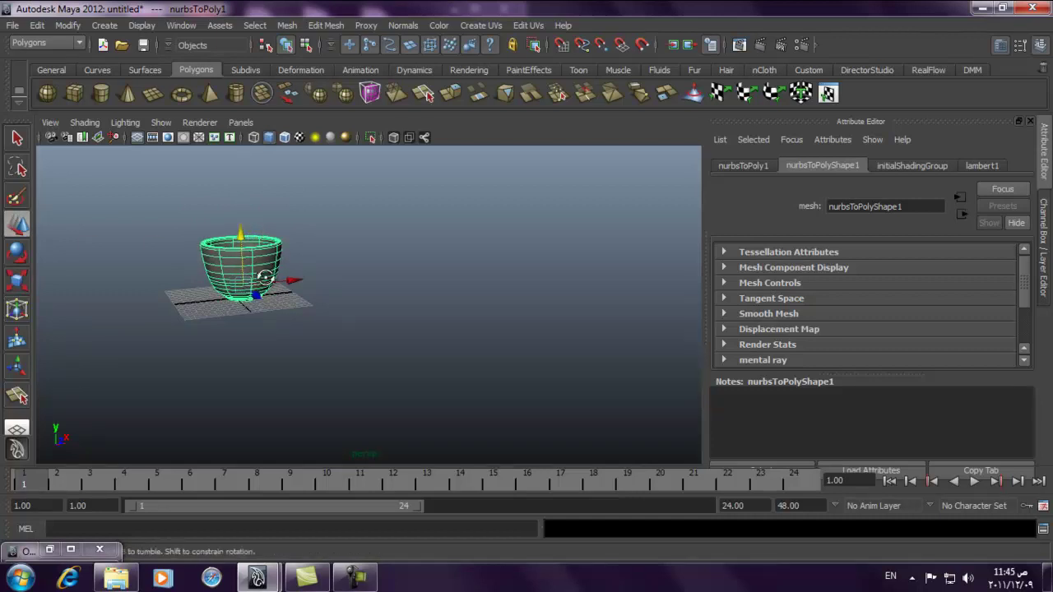
# Check the cup in the front view, set its X, Y and Z scale to 0.5, and frame it in perspective
pyautogui.press('space')
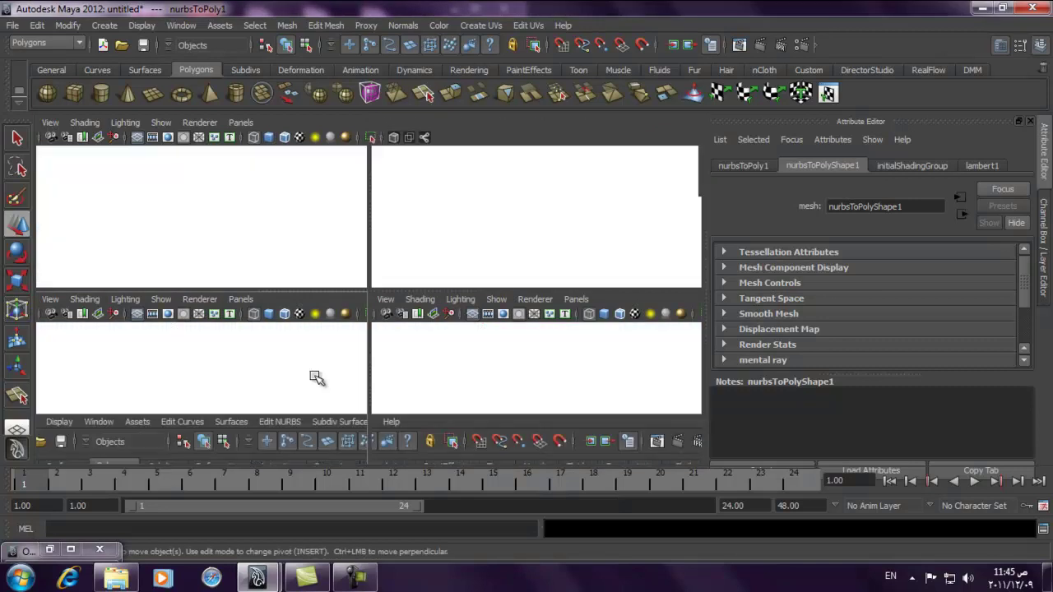
pyautogui.press('space')
pyautogui.moveTo(293, 307); pyautogui.dragTo(294, 297)
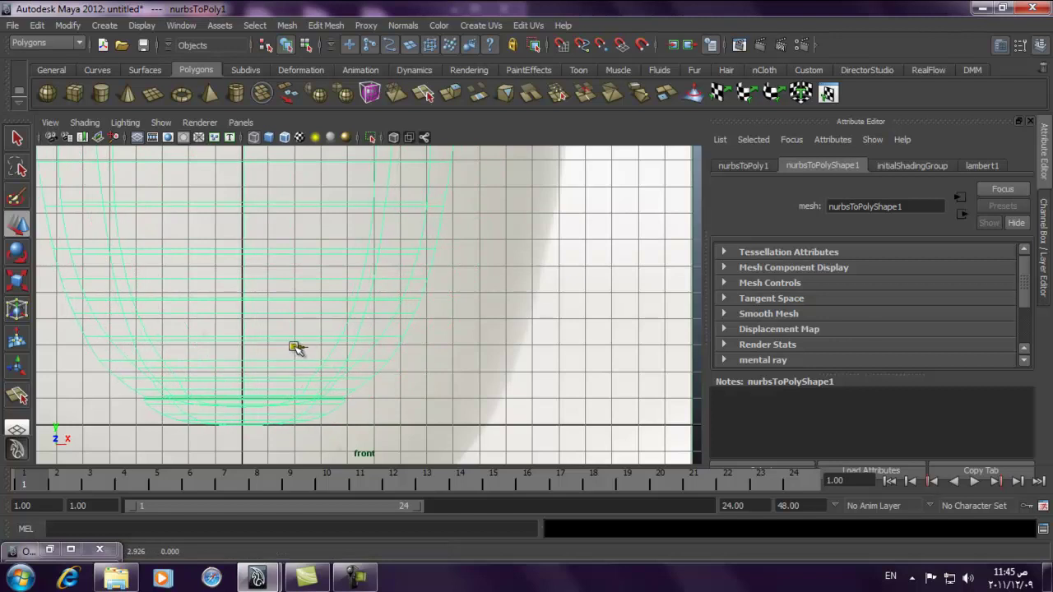
pyautogui.scroll(-4, 146, 332)
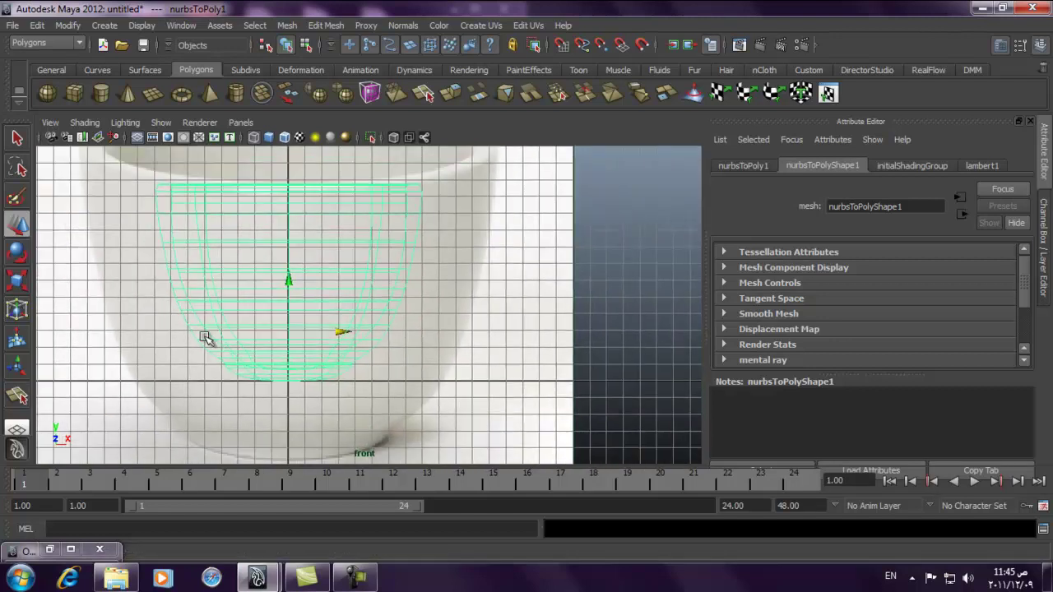
pyautogui.click(19, 279)
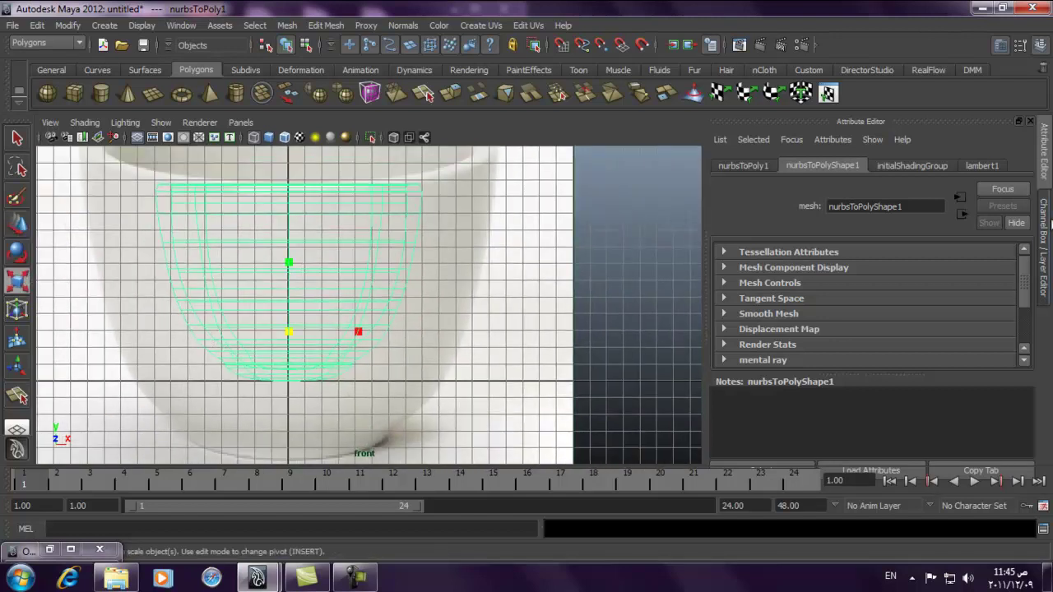
pyautogui.click(1041, 247)
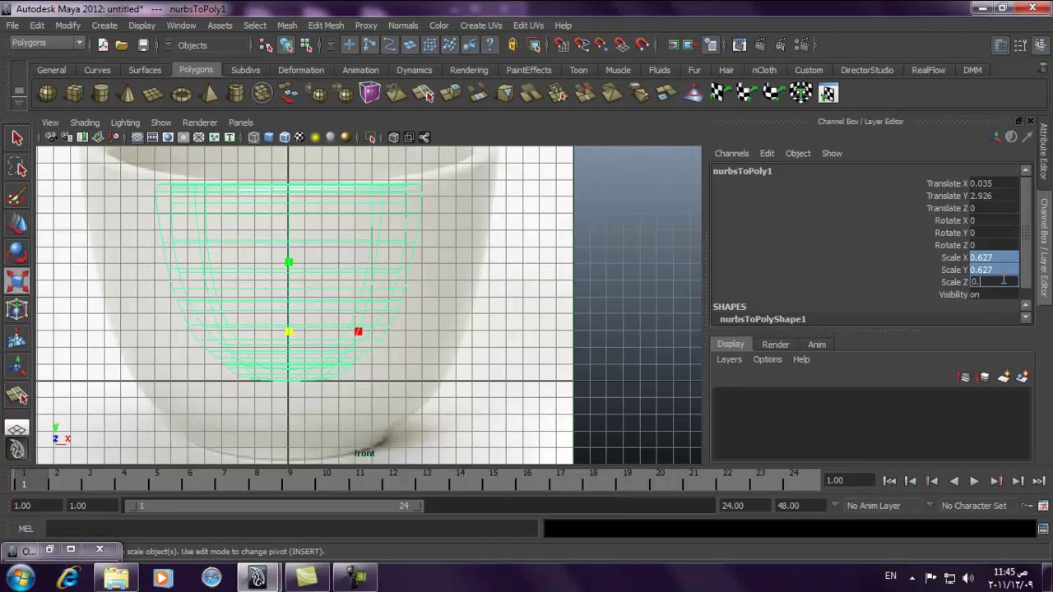
pyautogui.press('Return')
pyautogui.press('space')
pyautogui.press('space')
pyautogui.press('f')
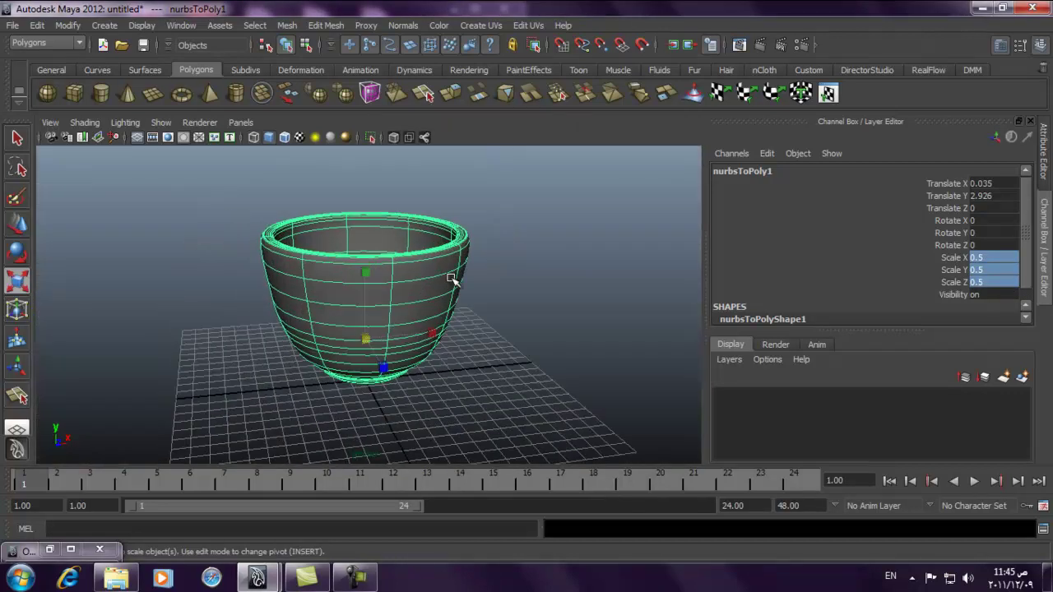
# Lower the scaled cup to a Translate Y of 2.398 so its base rests on the grid
pyautogui.click(21, 225)
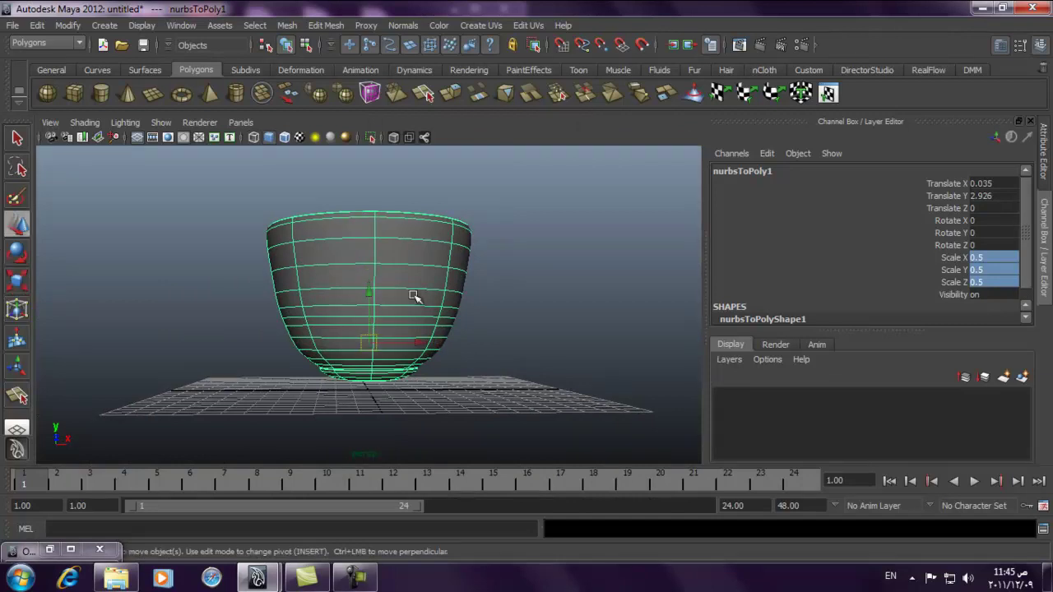
pyautogui.moveTo(368, 298); pyautogui.dragTo(361, 307)
pyautogui.keyDown('alt'); pyautogui.moveTo(436, 342); pyautogui.dragTo(451, 376); pyautogui.keyUp('alt')
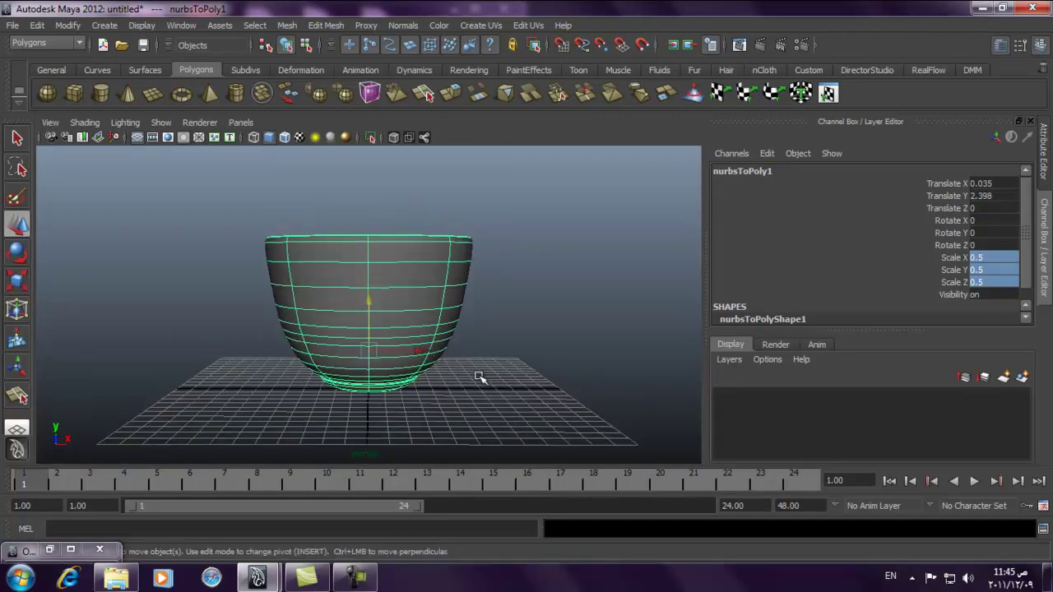
pyautogui.press('space')
pyautogui.press('space')
pyautogui.press('space')
pyautogui.press('space')
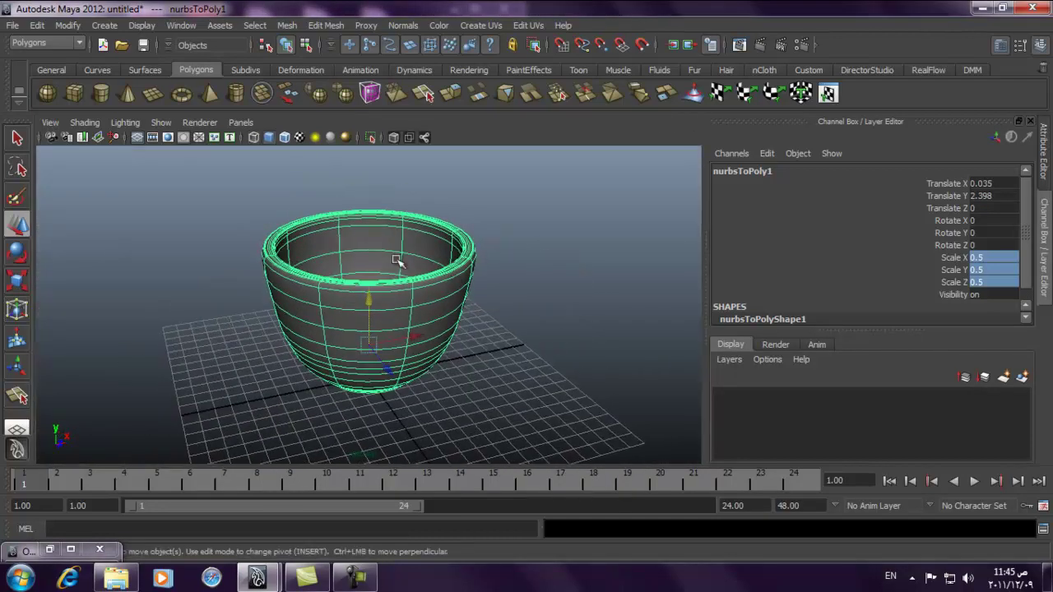
# Switch the cup to edge selection for working on the rim's edge loops
pyautogui.keyDown('alt'); pyautogui.moveTo(413, 272); pyautogui.dragTo(491, 282, button='right'); pyautogui.keyUp('alt')
pyautogui.keyDown('alt'); pyautogui.moveTo(411, 201); pyautogui.dragTo(329, 176); pyautogui.keyUp('alt')
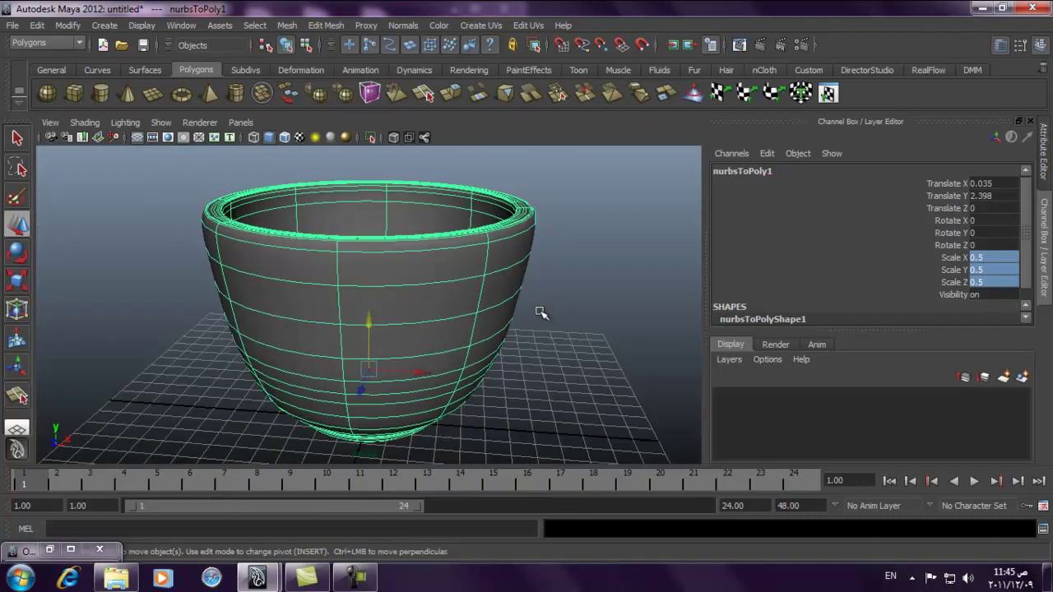
pyautogui.click(527, 306)
pyautogui.keyDown('alt'); pyautogui.moveTo(415, 242); pyautogui.dragTo(458, 274); pyautogui.keyUp('alt')
pyautogui.keyDown('alt'); pyautogui.moveTo(458, 275); pyautogui.dragTo(620, 394, button='right'); pyautogui.keyUp('alt')
pyautogui.click(580, 381)
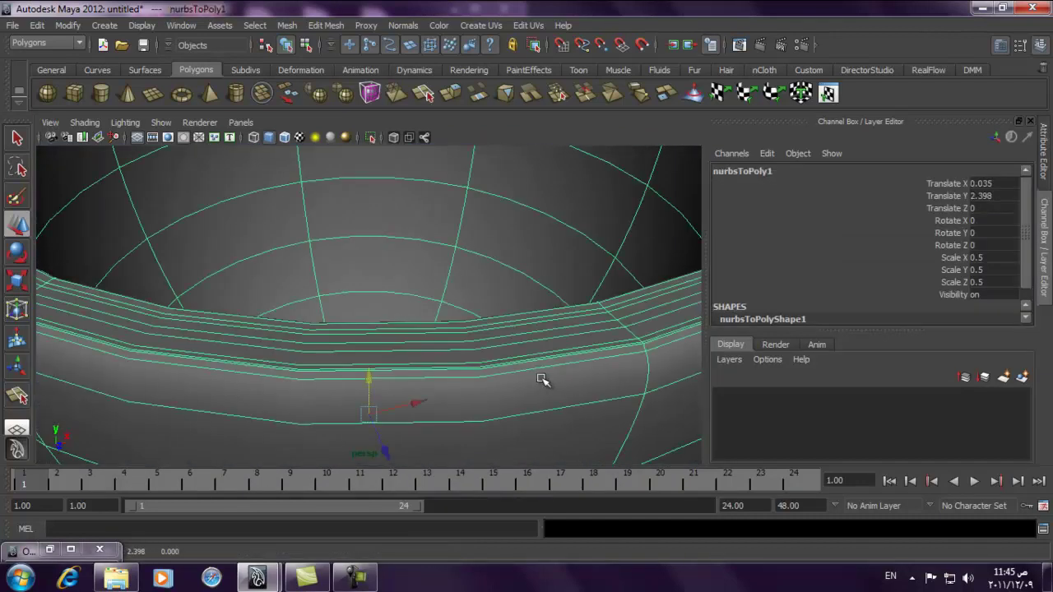
pyautogui.keyDown('alt'); pyautogui.moveTo(539, 379); pyautogui.dragTo(659, 403); pyautogui.keyUp('alt')
pyautogui.keyDown('alt'); pyautogui.moveTo(472, 336); pyautogui.dragTo(290, 416); pyautogui.keyUp('alt')
pyautogui.moveTo(216, 352); pyautogui.dragTo(219, 260, button='right')
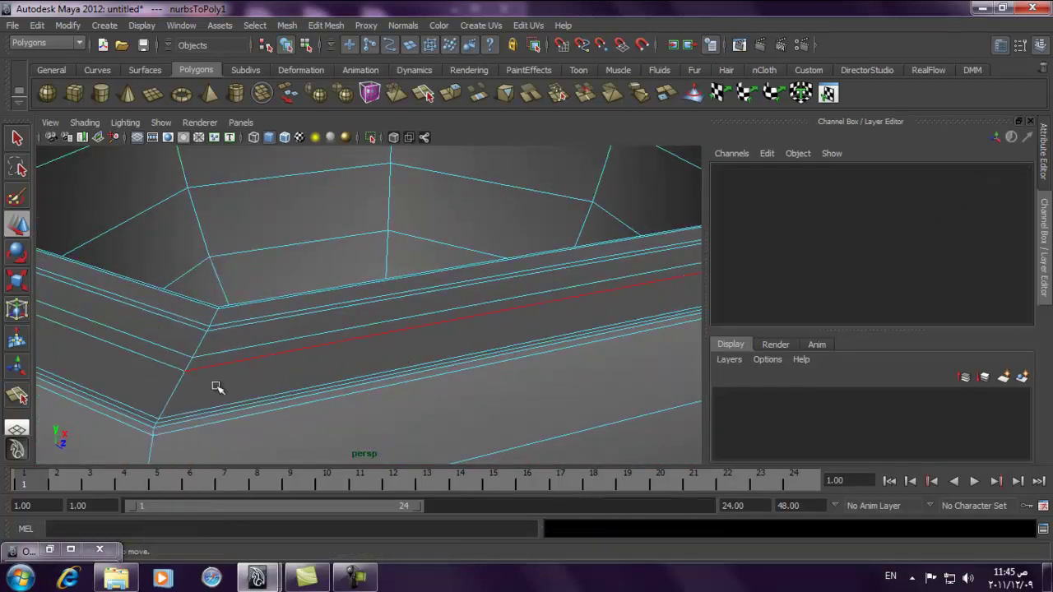
# Try deleting one of the closely spaced edge loops along the rim's outer corner
pyautogui.doubleClick(209, 419)
pyautogui.press('f')
pyautogui.keyDown('alt'); pyautogui.moveTo(275, 332); pyautogui.dragTo(447, 349, button='right'); pyautogui.keyUp('alt')
pyautogui.keyDown('alt'); pyautogui.moveTo(447, 350); pyautogui.dragTo(464, 299); pyautogui.keyUp('alt')
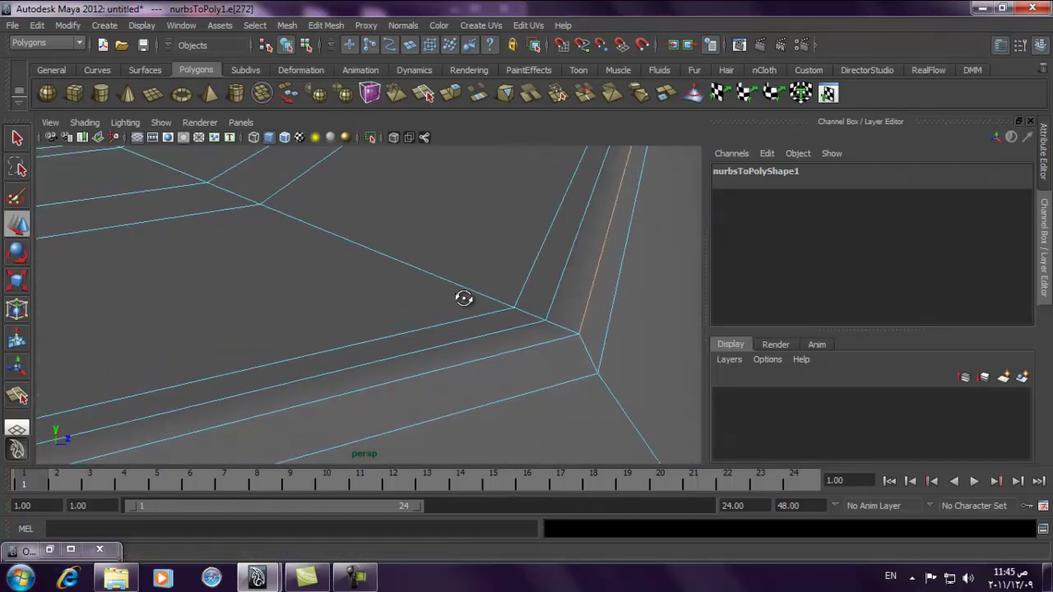
pyautogui.click(527, 344)
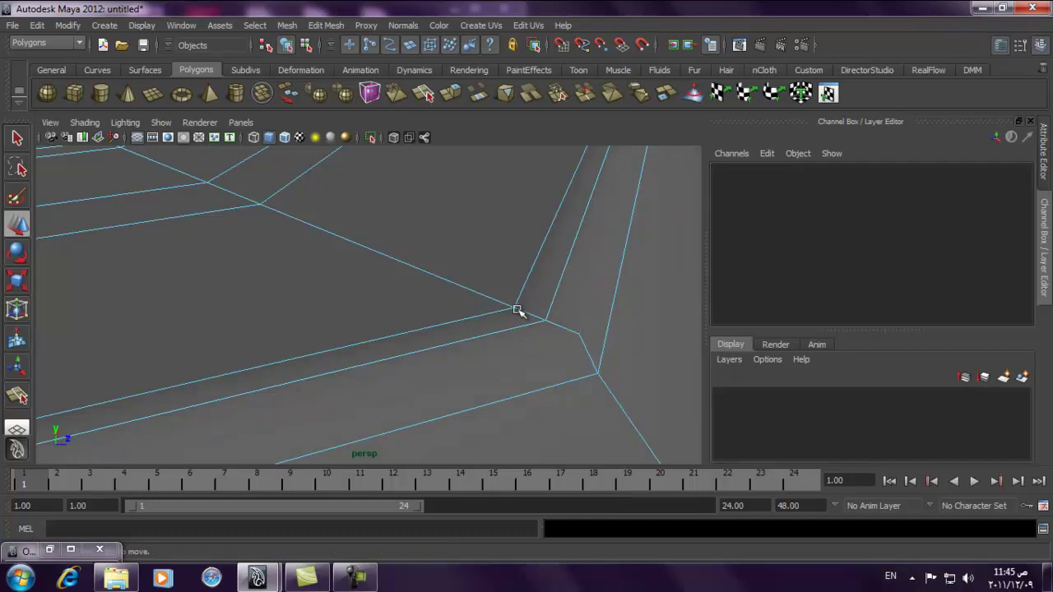
# Preview the rim smoothed without that edge loop, then undo the deletion
pyautogui.press('3')
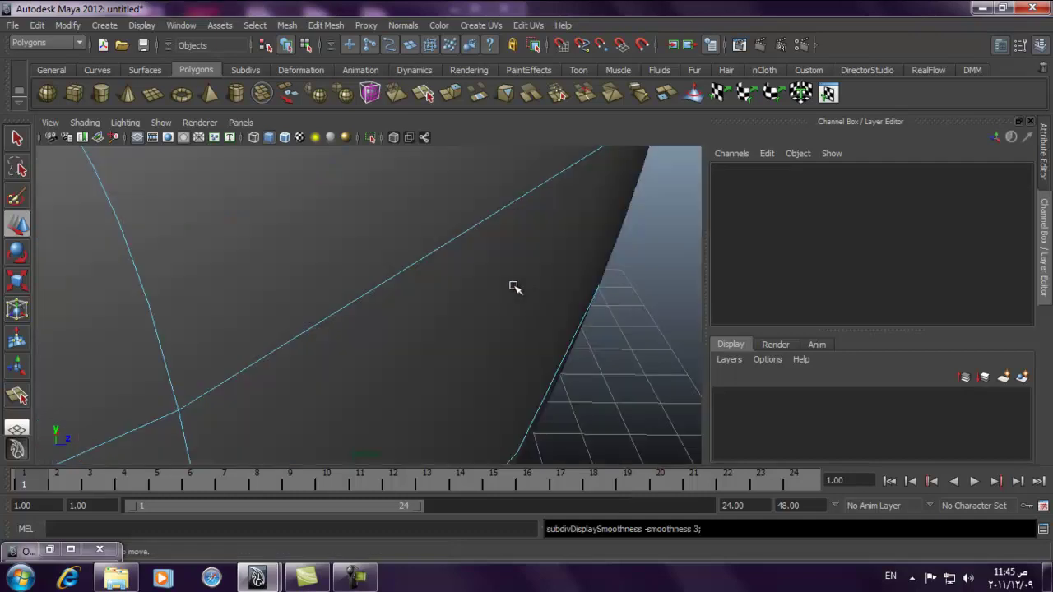
pyautogui.keyDown('alt'); pyautogui.moveTo(533, 286); pyautogui.dragTo(189, 270); pyautogui.keyUp('alt')
pyautogui.moveTo(329, 286); pyautogui.dragTo(403, 266, button='right')
pyautogui.keyDown('alt'); pyautogui.moveTo(371, 308); pyautogui.dragTo(386, 327); pyautogui.keyUp('alt')
pyautogui.hotkey('ctrl', 'z')
pyautogui.hotkey('ctrl', 'z')
pyautogui.hotkey('ctrl', 'z')
pyautogui.hotkey('ctrl', 'z')
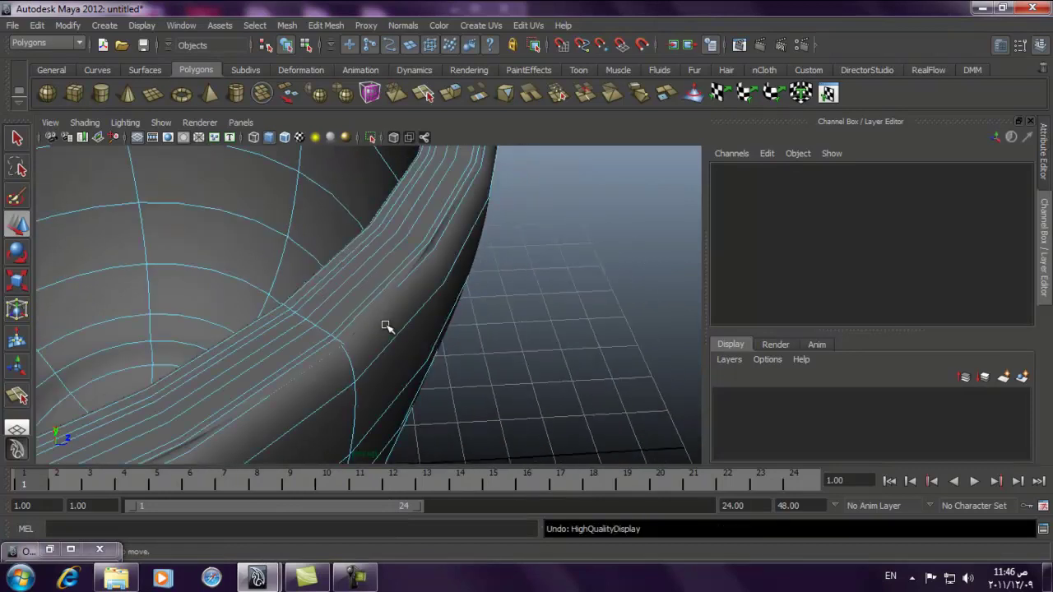
# Return the cup to object mode and compare its rim with the smooth mesh preview on and off
pyautogui.doubleClick(444, 329)
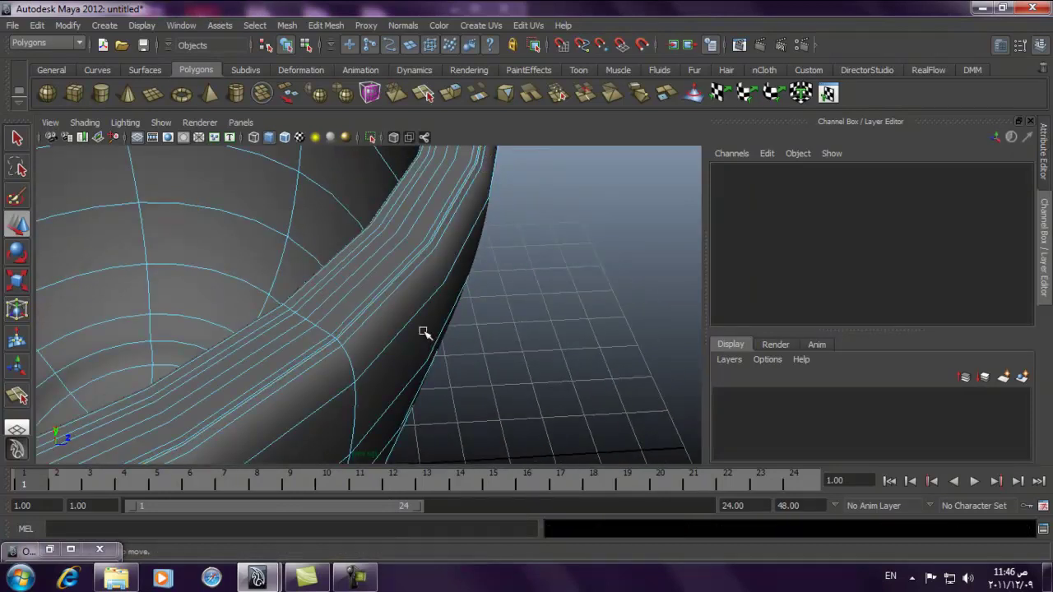
pyautogui.keyDown('alt'); pyautogui.moveTo(335, 333); pyautogui.dragTo(306, 326); pyautogui.keyUp('alt')
pyautogui.keyDown('alt'); pyautogui.moveTo(306, 326); pyautogui.dragTo(364, 301, button='right'); pyautogui.keyUp('alt')
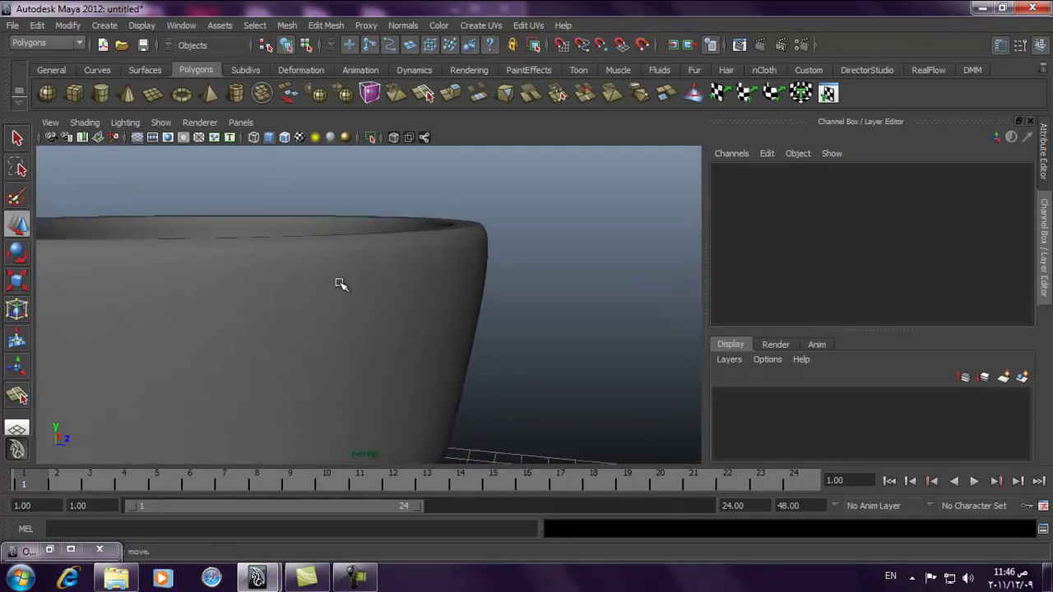
pyautogui.click(364, 301)
pyautogui.keyDown('alt'); pyautogui.moveTo(321, 257); pyautogui.dragTo(384, 324); pyautogui.keyUp('alt')
pyautogui.press('1')
pyautogui.press('3')
pyautogui.press('1')
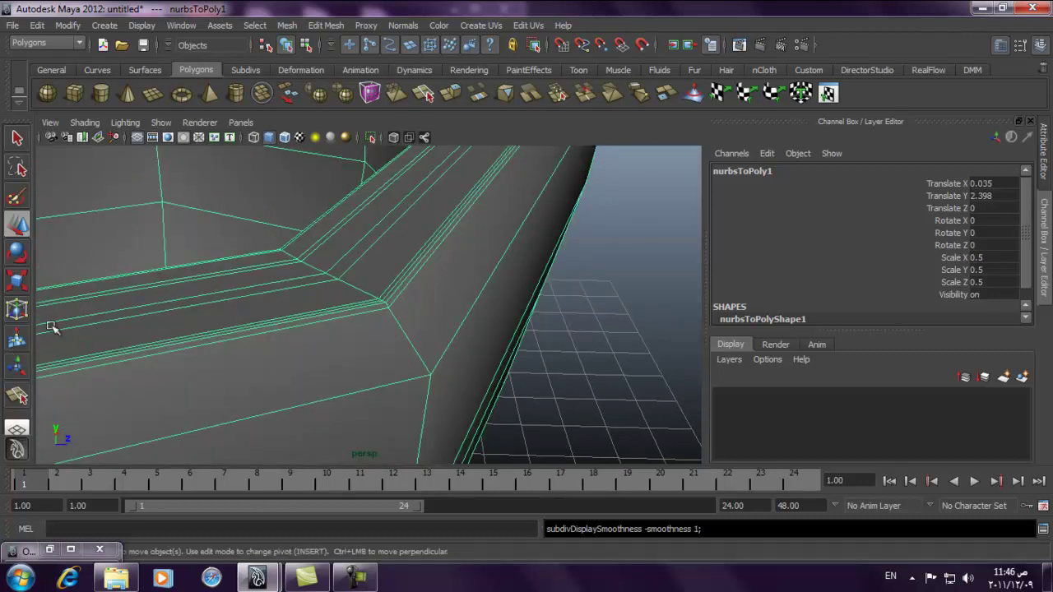
# Try inserting an edge loop just under the first loop below the rim and preview it smoothed
pyautogui.click(326, 25)
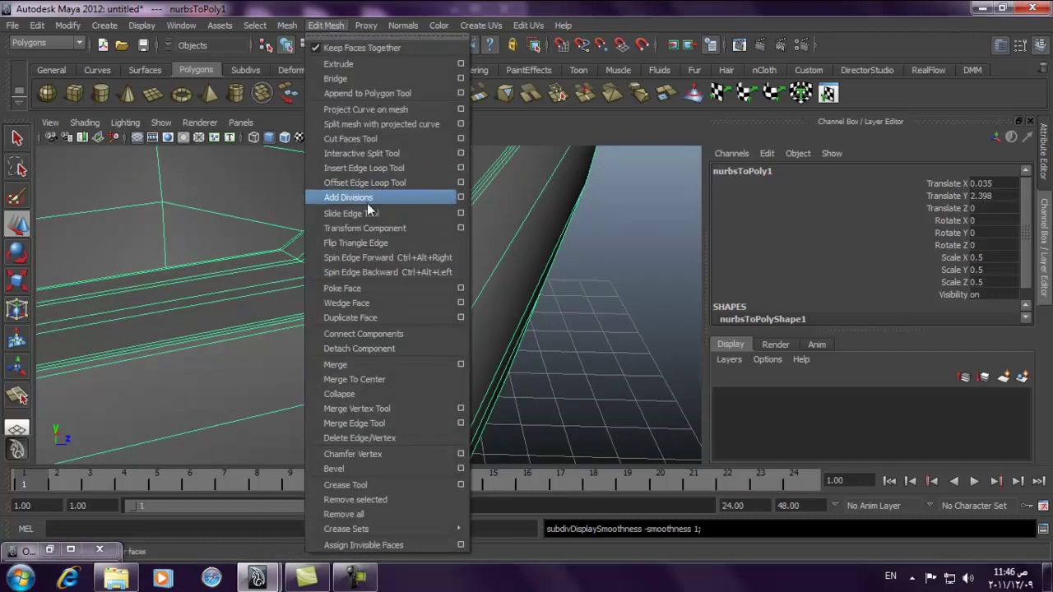
pyautogui.click(403, 168)
pyautogui.click(433, 382)
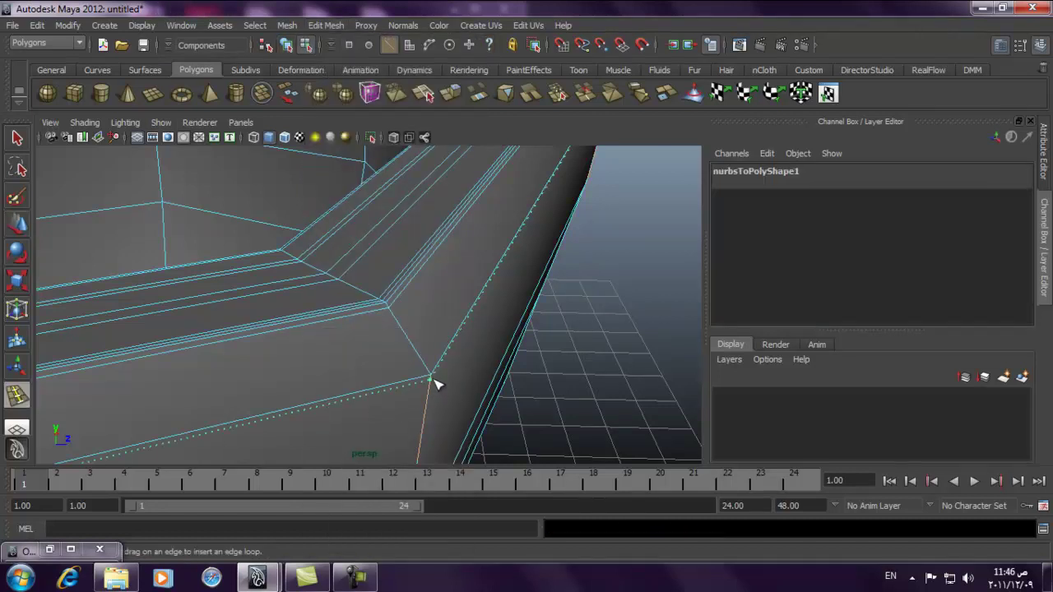
pyautogui.press('3')
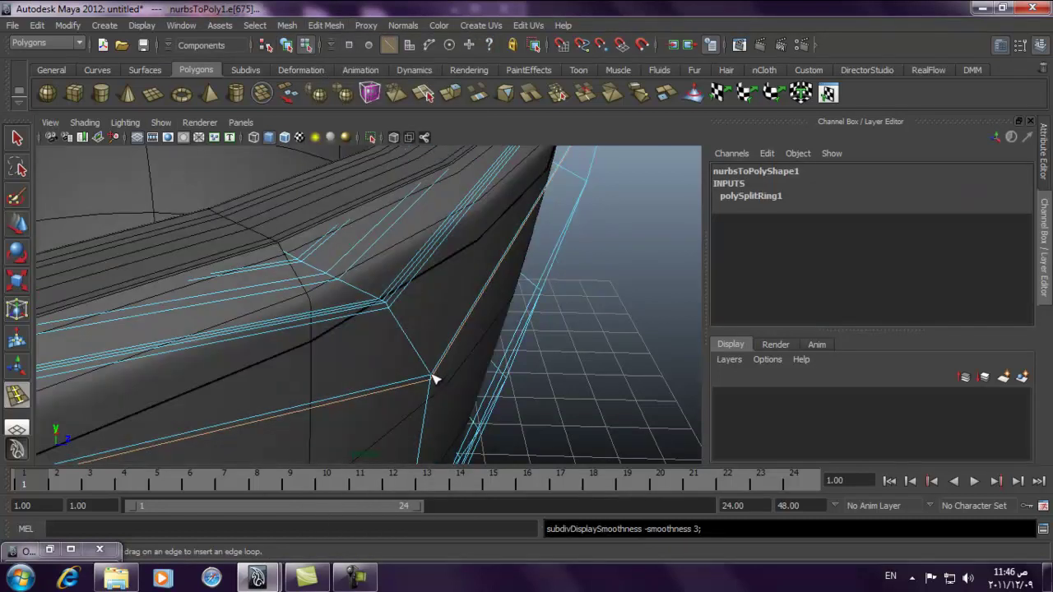
# Inspect the smoothed rim with the extra edge loop and undo the insertion
pyautogui.click(17, 138)
pyautogui.press('f')
pyautogui.click(548, 416)
pyautogui.moveTo(434, 240)
pyautogui.mouseDown(button='right')
pyautogui.moveTo(425, 228)
pyautogui.moveTo(425, 251)
pyautogui.mouseUp(button='right')
pyautogui.keyDown('alt'); pyautogui.moveTo(426, 251); pyautogui.dragTo(483, 244); pyautogui.keyUp('alt')
pyautogui.hotkey('ctrl', 'z')
pyautogui.hotkey('ctrl', 'z')
pyautogui.hotkey('ctrl', 'z')
pyautogui.hotkey('ctrl', 'z')
pyautogui.hotkey('ctrl', 'z')
# Examine the edges around the smoothed rim's outer corner up close
pyautogui.moveTo(356, 275); pyautogui.dragTo(455, 232, button='right')
pyautogui.click(376, 280)
pyautogui.click(580, 271)
pyautogui.keyDown('alt'); pyautogui.moveTo(418, 252); pyautogui.dragTo(390, 261); pyautogui.keyUp('alt')
pyautogui.moveTo(389, 260); pyautogui.dragTo(381, 235, button='right')
pyautogui.keyDown('alt'); pyautogui.moveTo(381, 235); pyautogui.dragTo(397, 257); pyautogui.keyUp('alt')
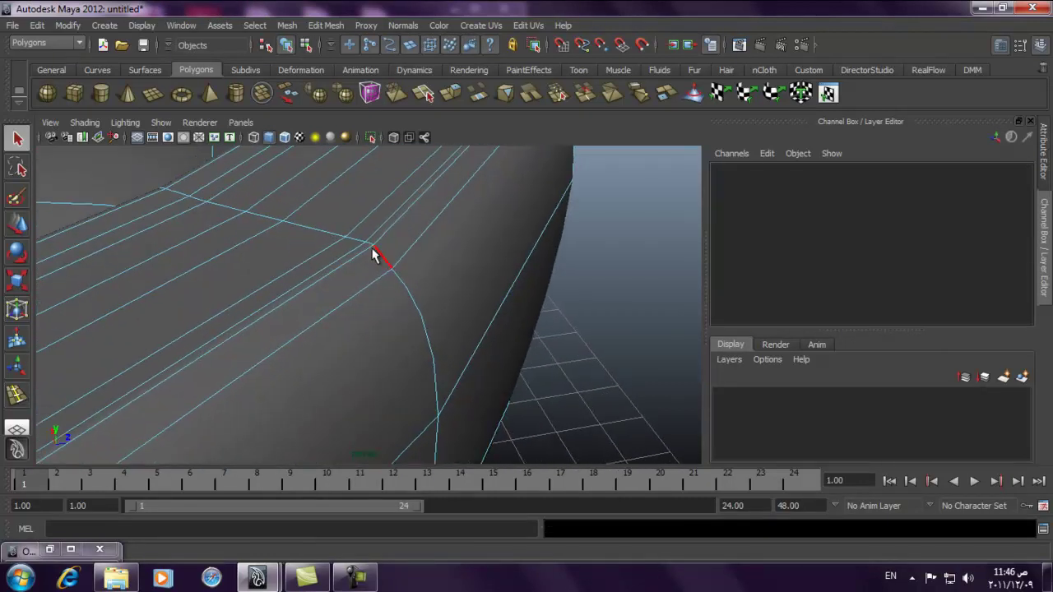
pyautogui.click(366, 249)
pyautogui.keyDown('shift'); pyautogui.click(386, 238); pyautogui.keyUp('shift')
# Turn off the smooth preview, select the edge loop at the rim's outer corner and try moving it downward
pyautogui.press('1')
pyautogui.keyDown('alt'); pyautogui.moveTo(486, 259); pyautogui.dragTo(357, 257); pyautogui.keyUp('alt')
pyautogui.doubleClick(360, 247)
pyautogui.click(18, 223)
pyautogui.keyDown('alt'); pyautogui.moveTo(197, 226); pyautogui.dragTo(5, 170, button='right'); pyautogui.keyUp('alt')
pyautogui.moveTo(179, 156); pyautogui.dragTo(195, 256)
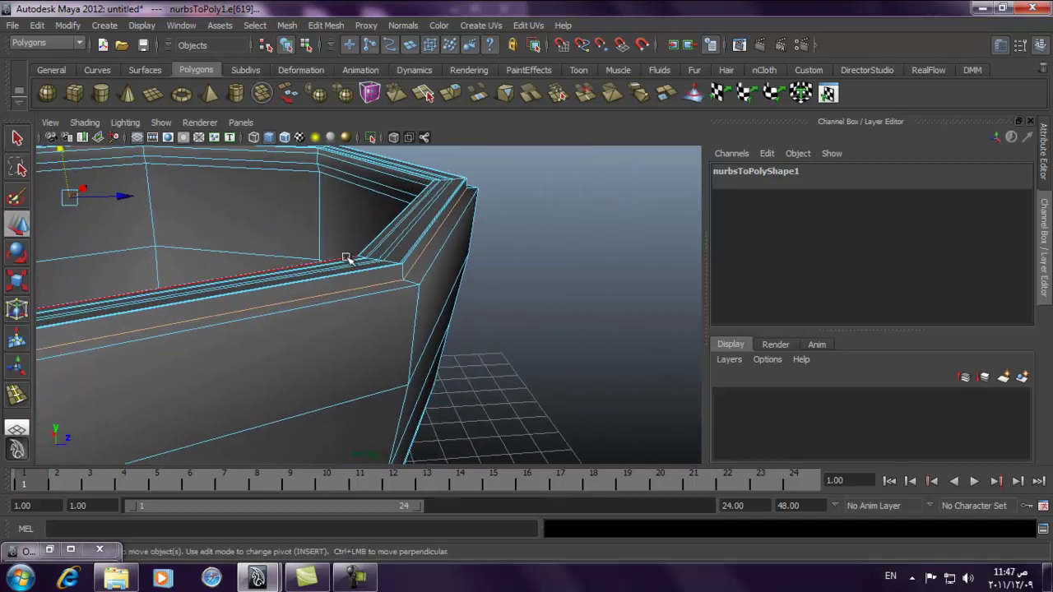
# Try scaling the selected rim edge loop slightly outward and turn the smooth preview back on
pyautogui.click(17, 281)
pyautogui.moveTo(69, 199)
pyautogui.mouseDown()
pyautogui.moveTo(88, 193)
pyautogui.moveTo(68, 154)
pyautogui.moveTo(60, 188)
pyautogui.mouseUp()
pyautogui.click(17, 223)
pyautogui.click(18, 275)
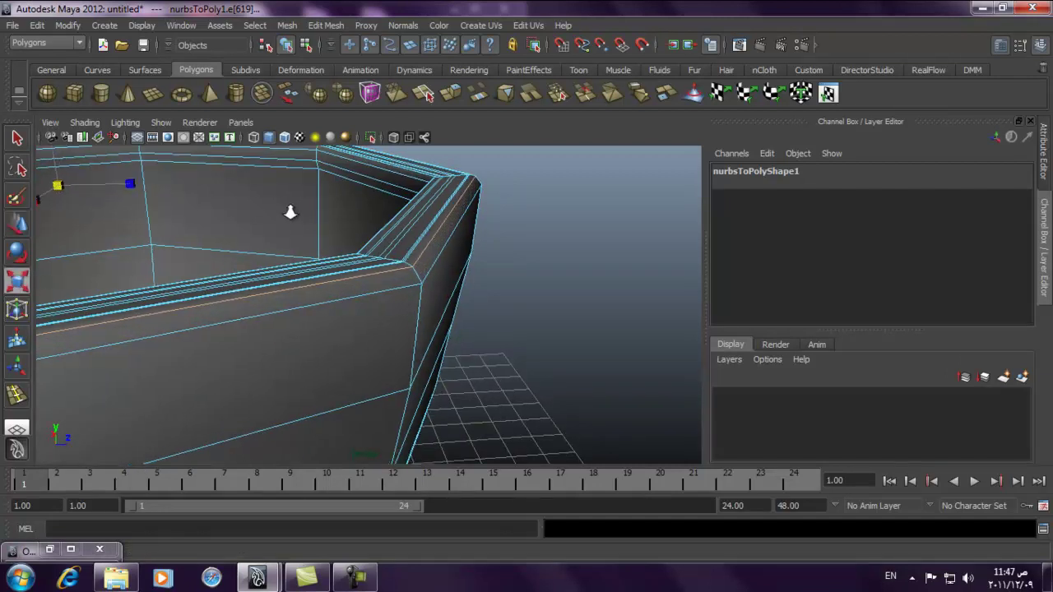
pyautogui.keyDown('alt'); pyautogui.moveTo(276, 207); pyautogui.dragTo(517, 255, button='right'); pyautogui.keyUp('alt')
pyautogui.keyDown('alt'); pyautogui.moveTo(517, 256); pyautogui.dragTo(528, 270); pyautogui.keyUp('alt')
pyautogui.press('3')
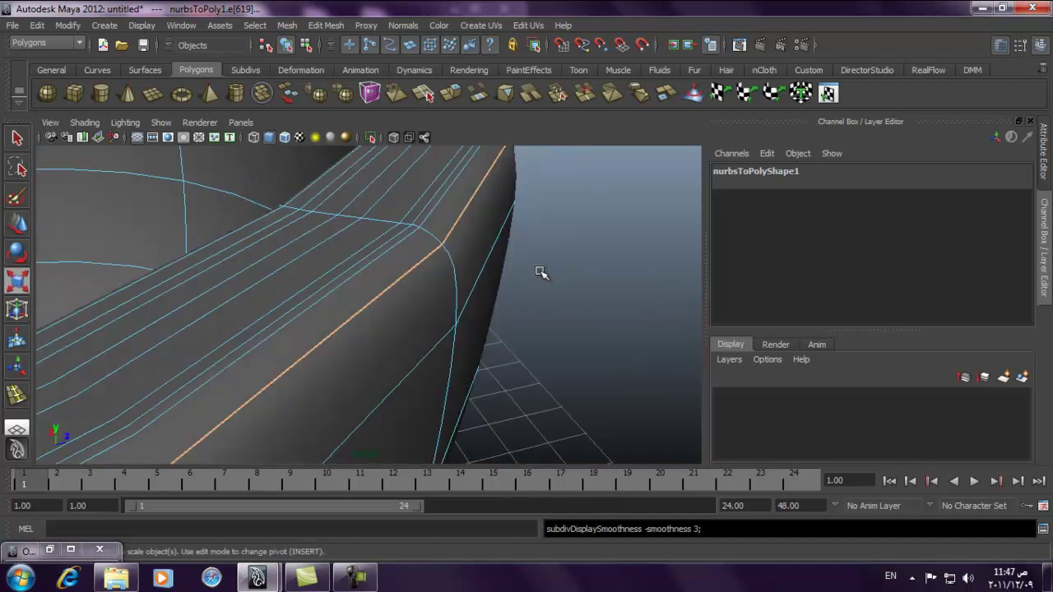
# Deselect the edge loop and examine the adjusted, smoothed rim from several angles
pyautogui.click(590, 265)
pyautogui.moveTo(416, 279); pyautogui.dragTo(489, 226, button='right')
pyautogui.moveTo(360, 266)
pyautogui.keyDown('alt'); pyautogui.mouseDown()
pyautogui.moveTo(397, 256)
pyautogui.moveTo(159, 263)
pyautogui.moveTo(364, 263)
pyautogui.mouseUp(); pyautogui.keyUp('alt')
pyautogui.keyDown('alt'); pyautogui.moveTo(364, 264); pyautogui.dragTo(38, 254, button='right'); pyautogui.keyUp('alt')
pyautogui.keyDown('alt'); pyautogui.moveTo(39, 255); pyautogui.dragTo(364, 348); pyautogui.keyUp('alt')
pyautogui.keyDown('alt'); pyautogui.moveTo(364, 348); pyautogui.dragTo(425, 271, button='right'); pyautogui.keyUp('alt')
pyautogui.keyDown('alt'); pyautogui.moveTo(425, 271); pyautogui.dragTo(521, 298); pyautogui.keyUp('alt')
pyautogui.scroll(3, 510, 337)
pyautogui.keyDown('alt'); pyautogui.moveTo(510, 337); pyautogui.dragTo(460, 258); pyautogui.keyUp('alt')
# Undo the recent move and scale adjustments to the rim's edge loop
pyautogui.hotkey('ctrl', 'z')
pyautogui.hotkey('ctrl', 'z')
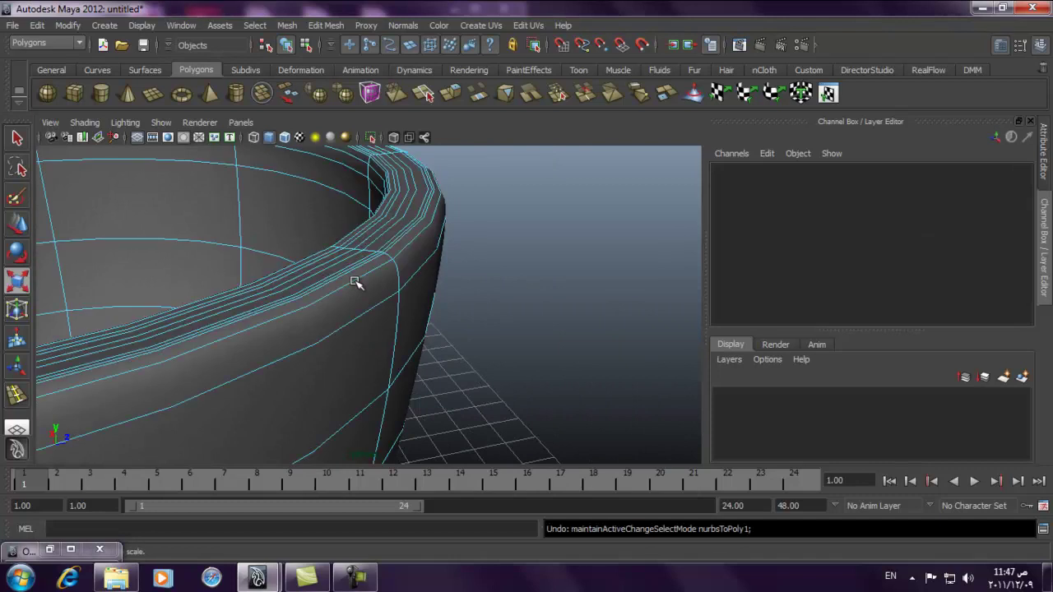
pyautogui.hotkey('ctrl', 'z')
pyautogui.hotkey('ctrl', 'z')
pyautogui.hotkey('ctrl', 'z')
pyautogui.hotkey('ctrl', 'z')
pyautogui.hotkey('ctrl', 'z')
pyautogui.hotkey('ctrl', 'z')
pyautogui.hotkey('ctrl', 'z')
pyautogui.hotkey('ctrl', 'z')
# Select the whole cup and move it along X to a Translate X of -1.966
pyautogui.click(493, 308)
pyautogui.moveTo(343, 268); pyautogui.dragTo(430, 209, button='right')
pyautogui.scroll(-2, 440, 267)
pyautogui.keyDown('alt'); pyautogui.moveTo(438, 267); pyautogui.dragTo(325, 328); pyautogui.keyUp('alt')
pyautogui.click(353, 312)
pyautogui.click(15, 225)
pyautogui.keyDown('alt'); pyautogui.moveTo(422, 325); pyautogui.dragTo(383, 277); pyautogui.keyUp('alt')
pyautogui.scroll(5, 444, 302)
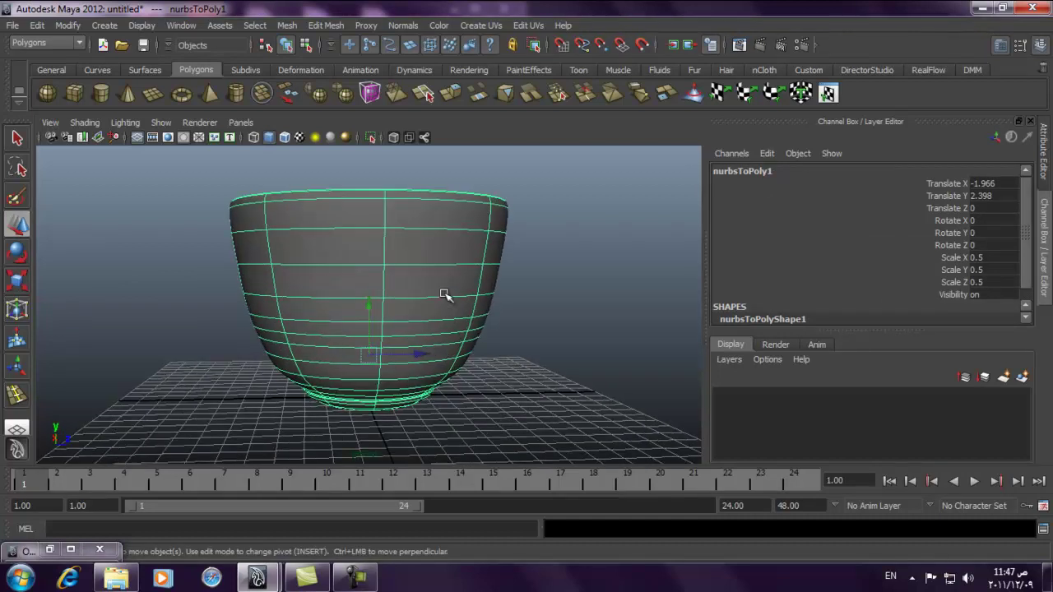
pyautogui.keyDown('alt'); pyautogui.moveTo(444, 302); pyautogui.dragTo(414, 261); pyautogui.keyUp('alt')
pyautogui.scroll(-4, 403, 254)
# Switch to the Dynamics menu set and create a 2D fluid container with X and Y resolution 70, sized 10 by 10 by 0.25
pyautogui.click(292, 27)
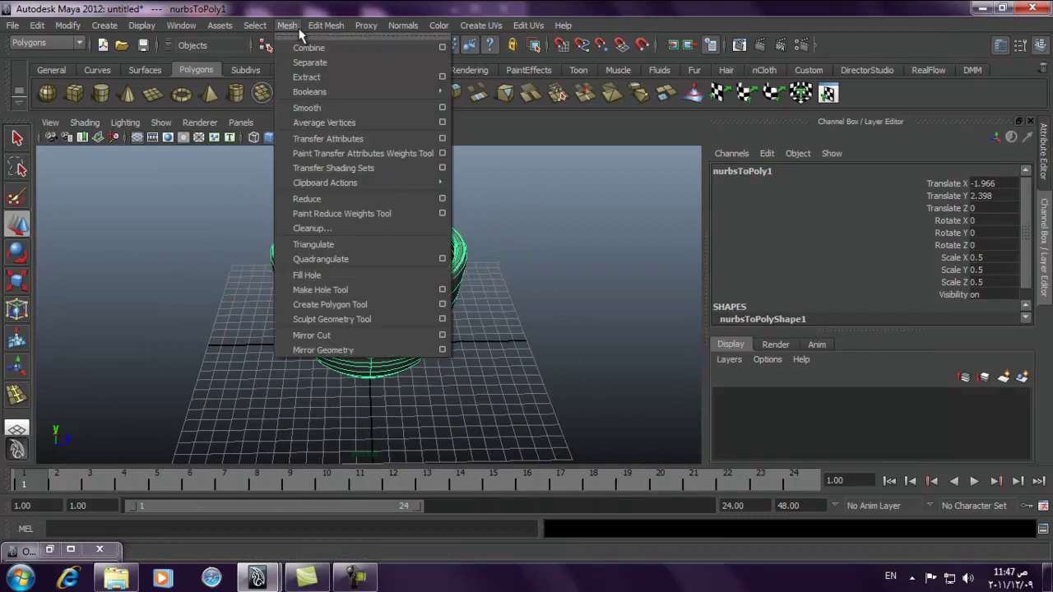
pyautogui.click(58, 43)
pyautogui.click(66, 83)
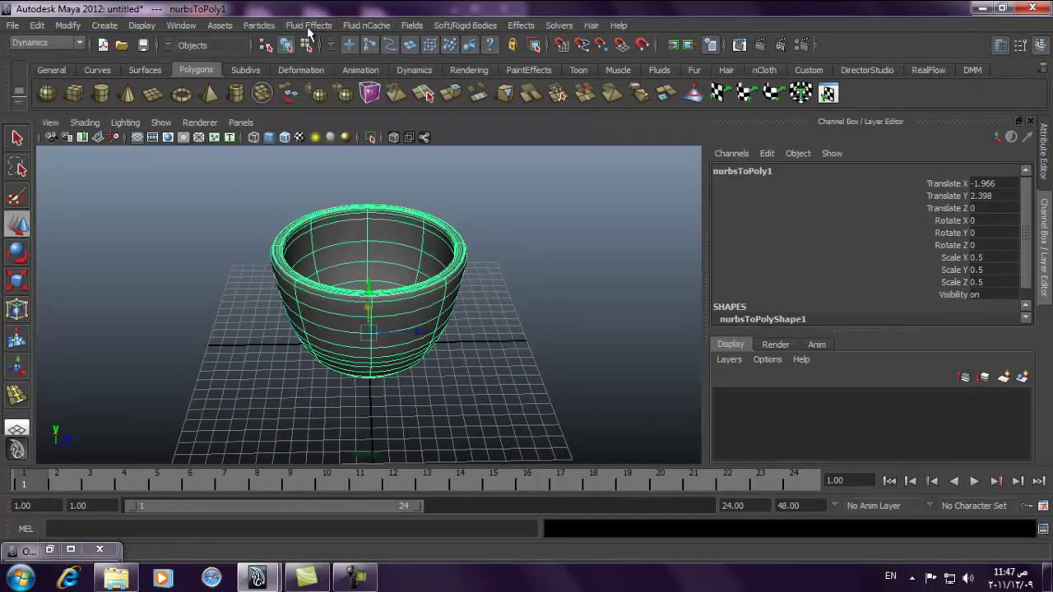
pyautogui.click(309, 26)
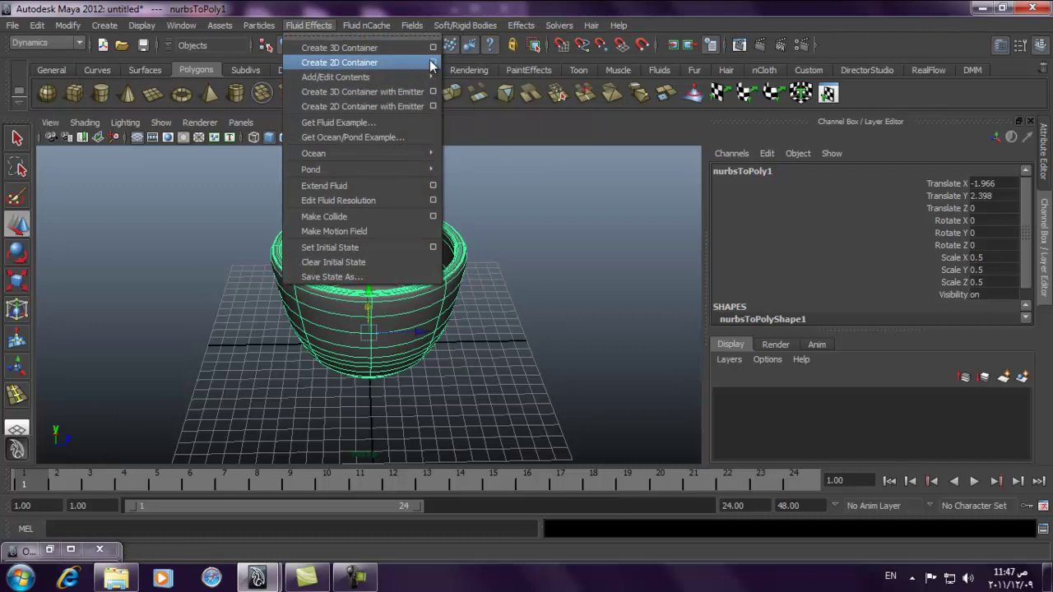
pyautogui.click(432, 62)
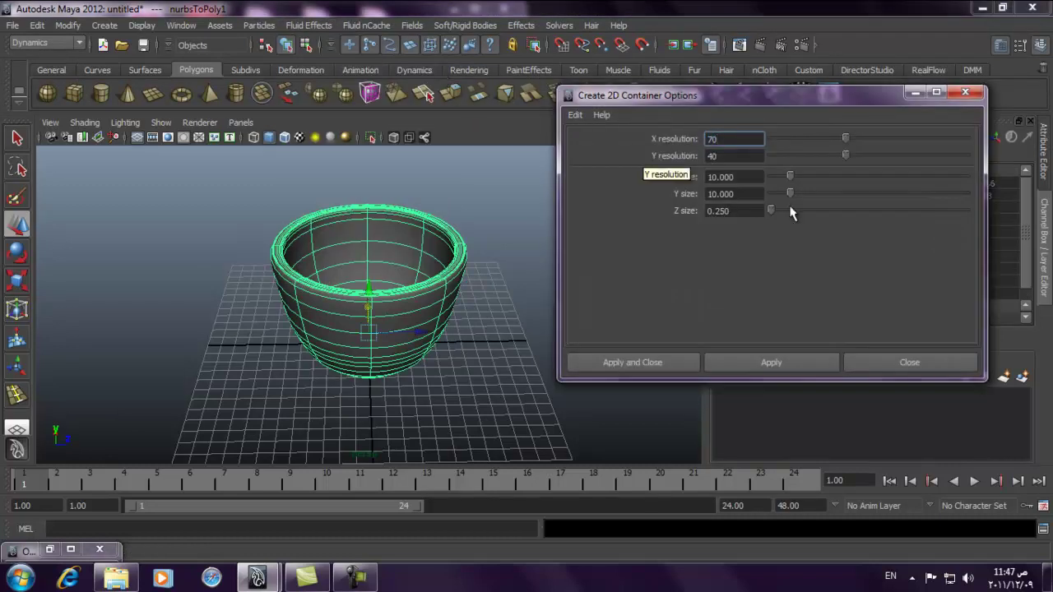
pyautogui.click(732, 156)
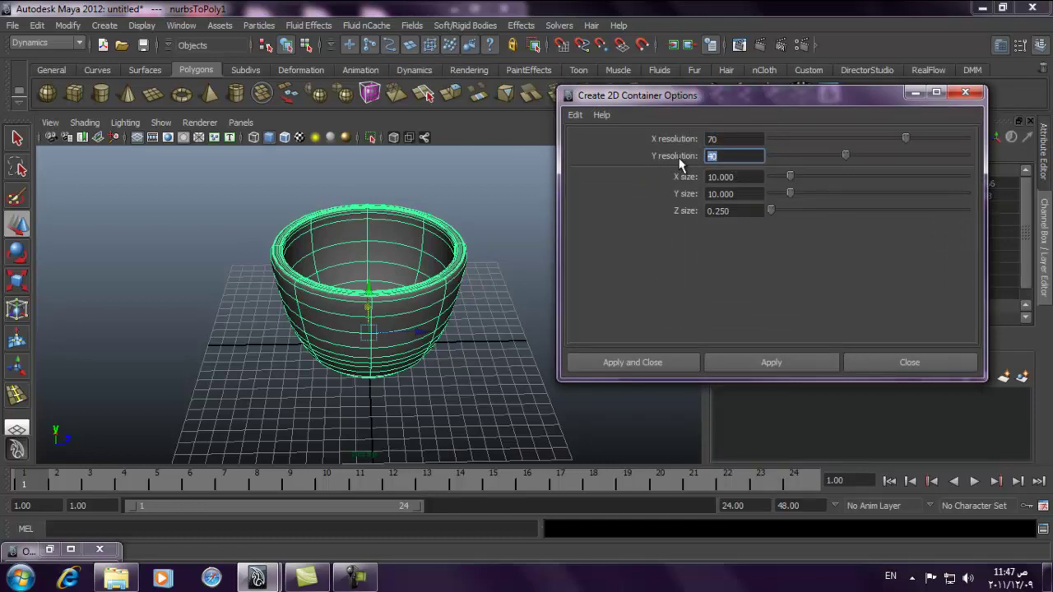
pyautogui.click(740, 180)
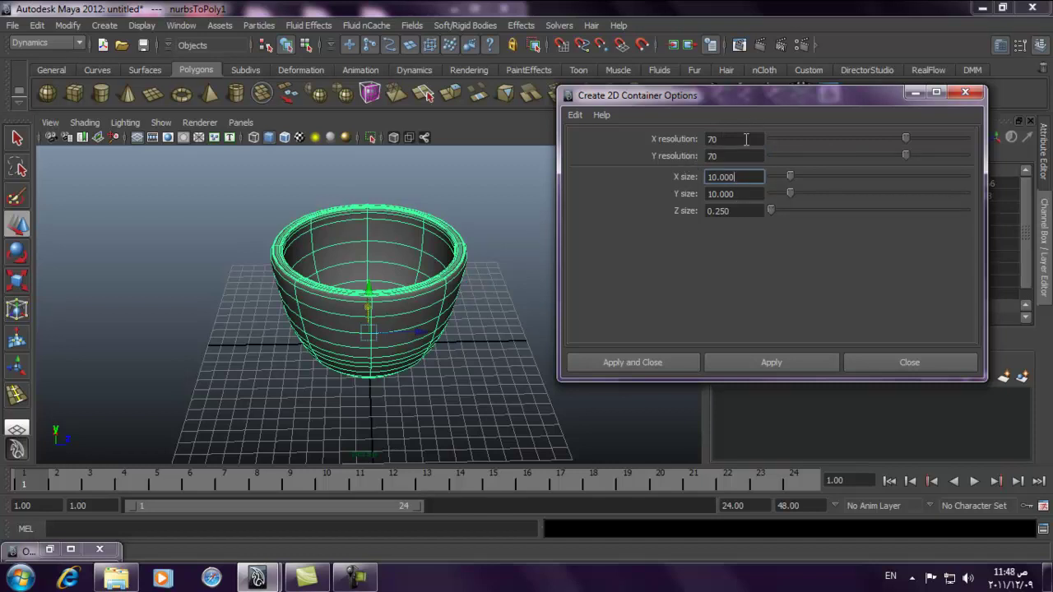
pyautogui.click(631, 363)
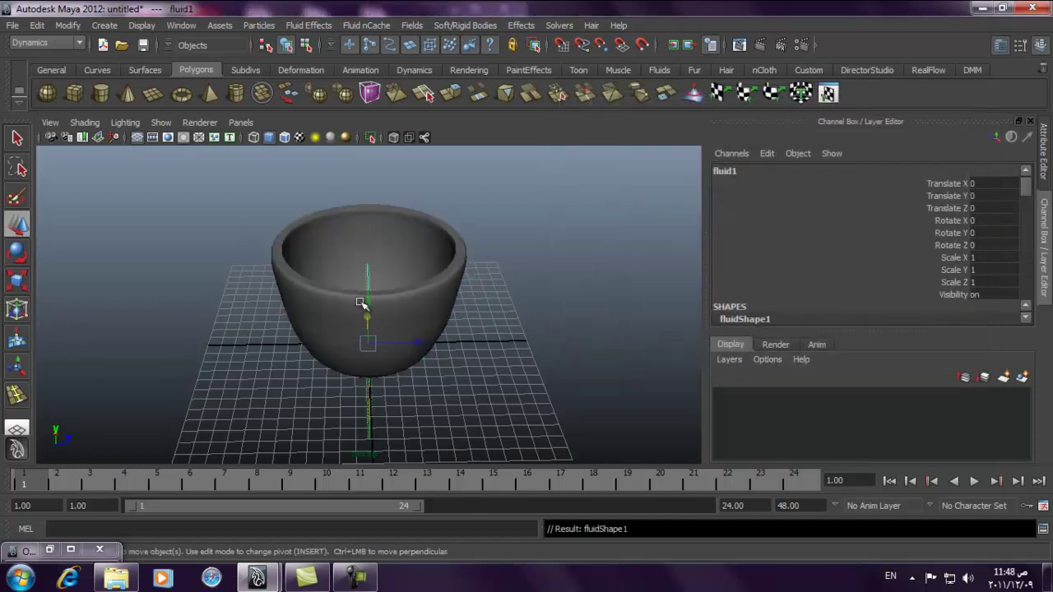
# Raise the fluid container to a Translate Y of 3.849 and rotate it about X by about 82 degrees
pyautogui.keyDown('alt'); pyautogui.moveTo(352, 308); pyautogui.dragTo(463, 282); pyautogui.keyUp('alt')
pyautogui.moveTo(343, 325); pyautogui.dragTo(382, 271)
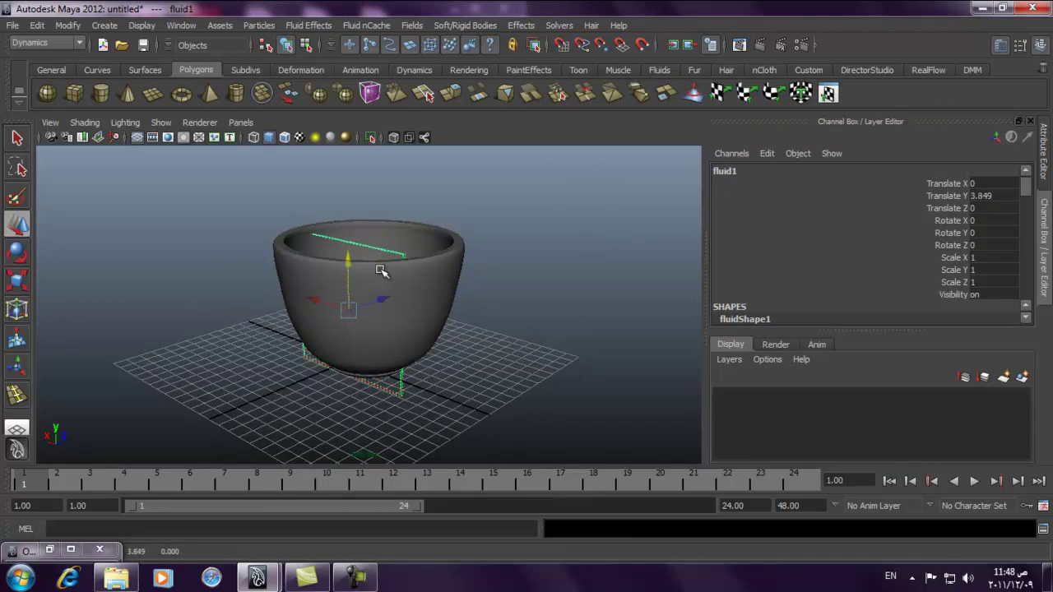
pyautogui.click(17, 252)
pyautogui.moveTo(316, 277); pyautogui.dragTo(404, 245)
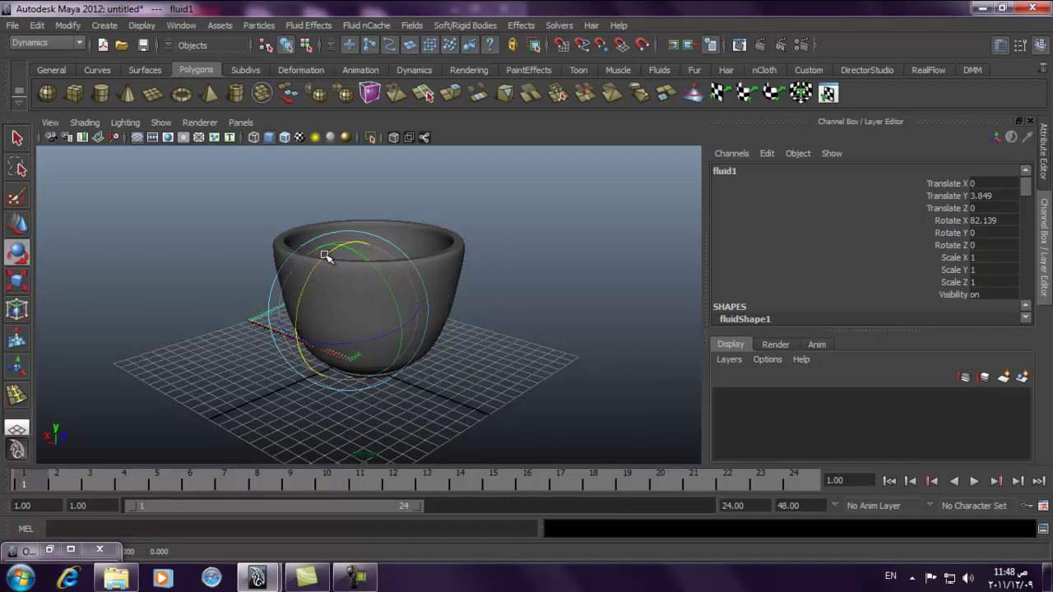
pyautogui.keyDown('alt'); pyautogui.moveTo(327, 247); pyautogui.dragTo(404, 271, button='right'); pyautogui.keyUp('alt')
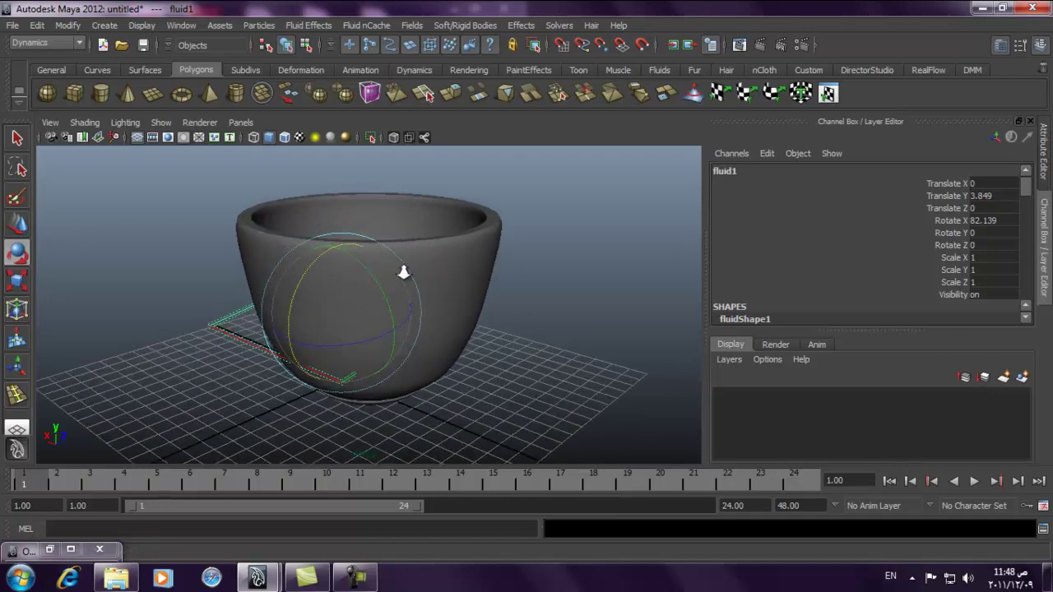
# Set the fluid container's Rotate X to -90
pyautogui.click(1044, 153)
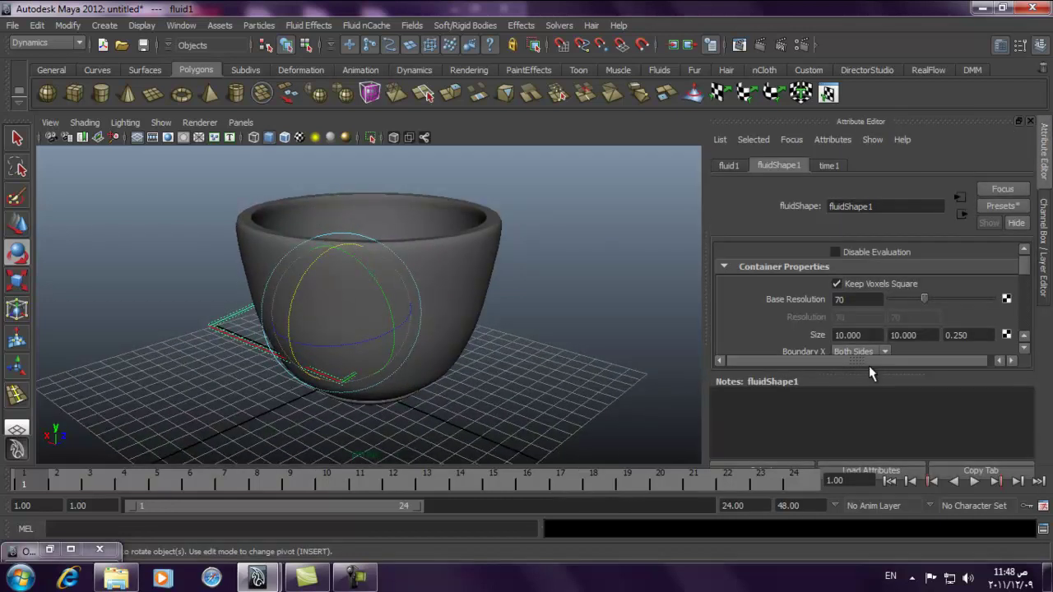
pyautogui.moveTo(873, 374); pyautogui.dragTo(887, 451)
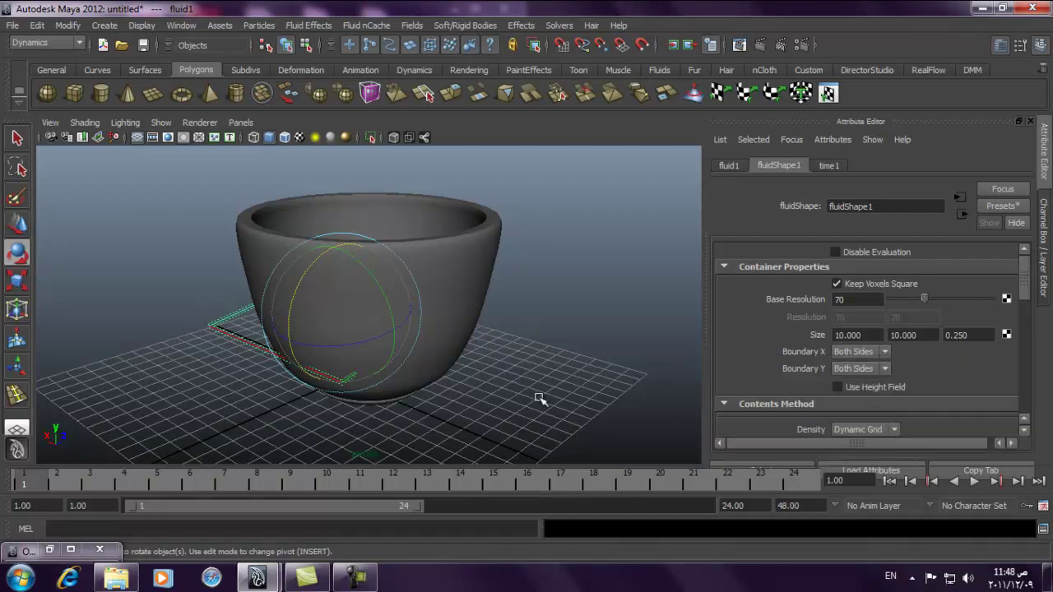
pyautogui.keyDown('alt'); pyautogui.moveTo(449, 303); pyautogui.dragTo(466, 294); pyautogui.keyUp('alt')
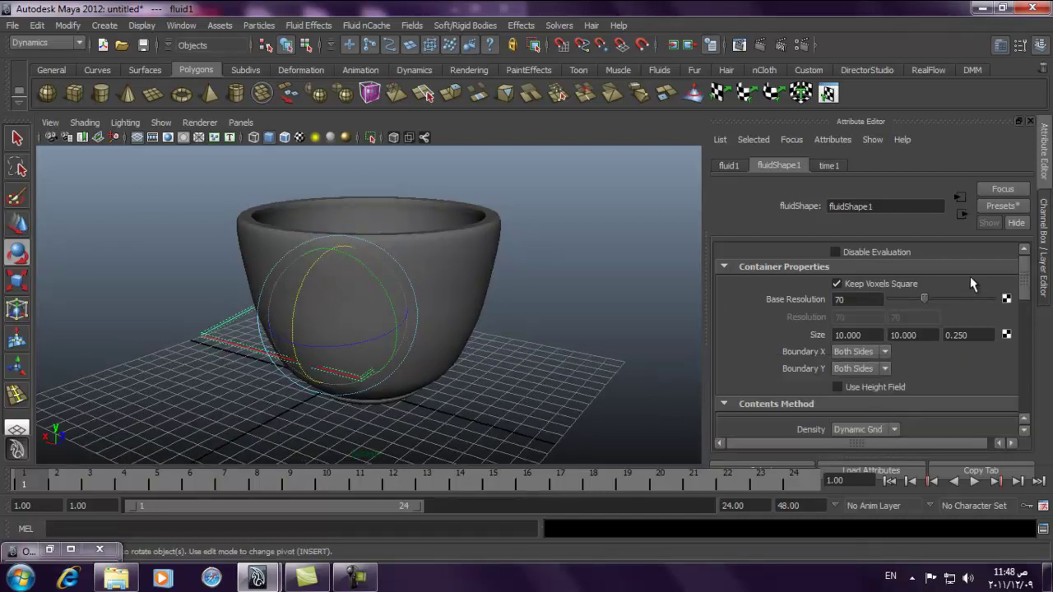
pyautogui.click(1038, 234)
pyautogui.click(1004, 222)
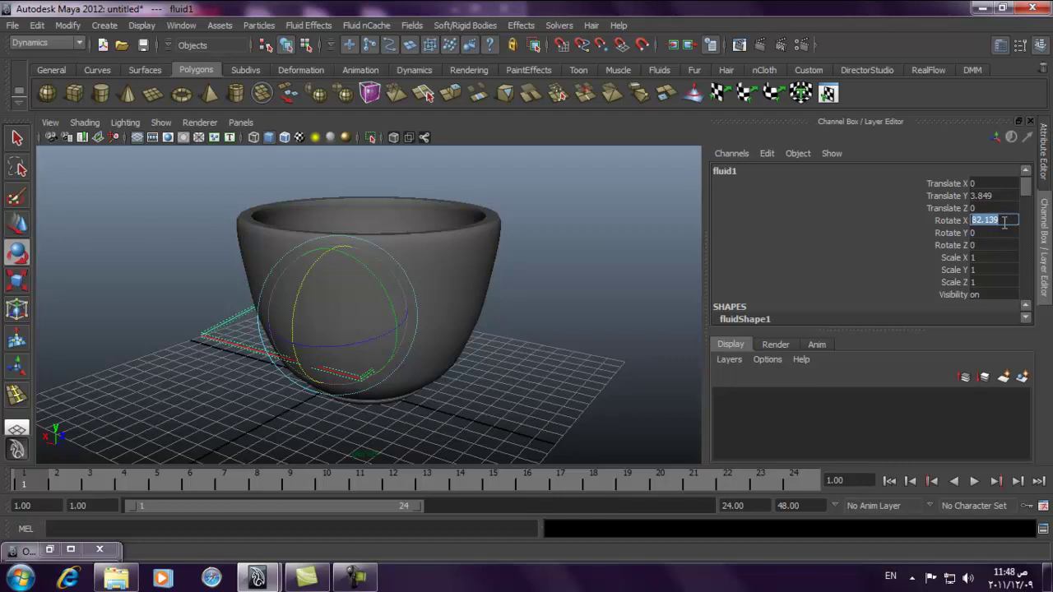
pyautogui.press('Return')
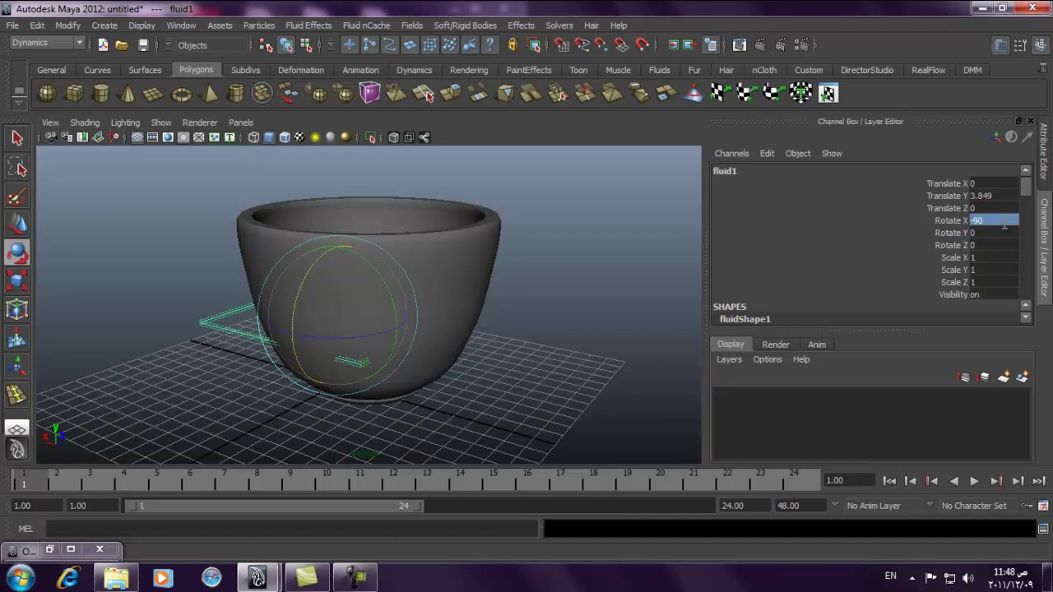
# Scale the fluid container uniformly to 1.459 and shift it around the cup to Translate X -0.675 and Translate Z 0.93
pyautogui.click(16, 282)
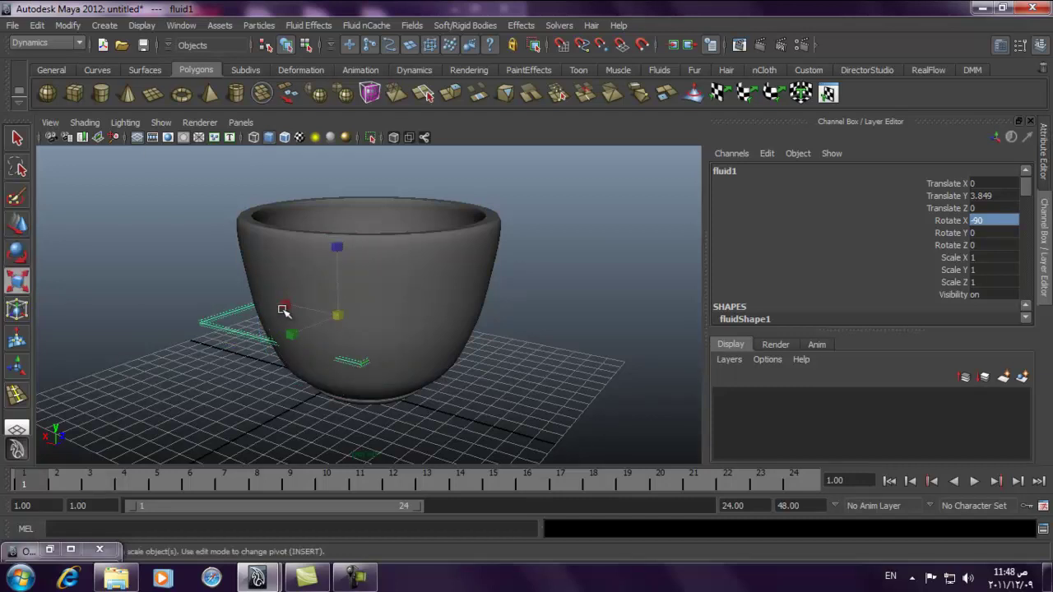
pyautogui.moveTo(338, 314); pyautogui.dragTo(411, 325)
pyautogui.click(19, 223)
pyautogui.moveTo(290, 297); pyautogui.dragTo(307, 308)
pyautogui.moveTo(372, 304); pyautogui.dragTo(383, 298)
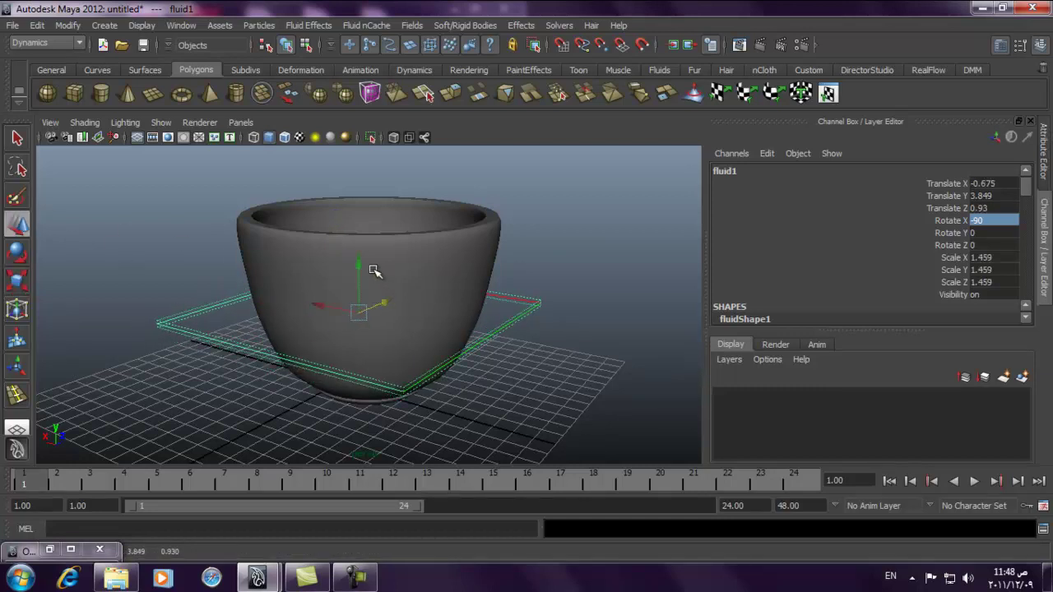
# Reposition the container near the cup's rim at Translate X -1.814, Y 8.201, Z 0.387 and thicken it to Scale Z 4.116
pyautogui.moveTo(354, 261); pyautogui.dragTo(376, 210)
pyautogui.click(16, 281)
pyautogui.moveTo(367, 171); pyautogui.dragTo(387, 80)
pyautogui.moveTo(368, 169); pyautogui.dragTo(378, 141)
pyautogui.keyDown('alt'); pyautogui.moveTo(401, 197); pyautogui.dragTo(397, 237); pyautogui.keyUp('alt')
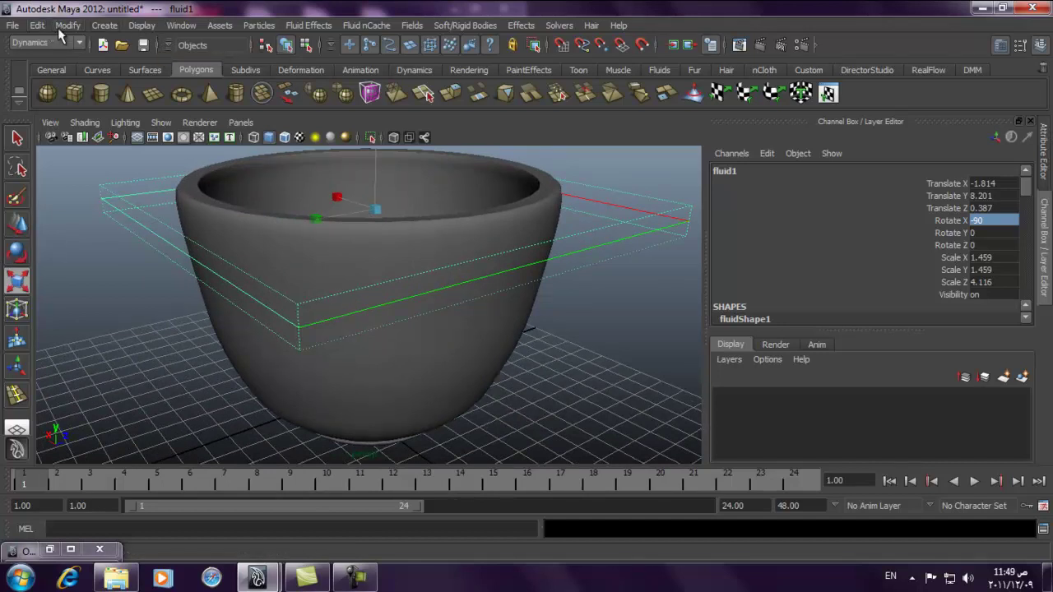
# Try freezing the fluid container's transformations, and undo it
pyautogui.click(64, 26)
pyautogui.click(145, 79)
pyautogui.hotkey('ctrl', 'z')
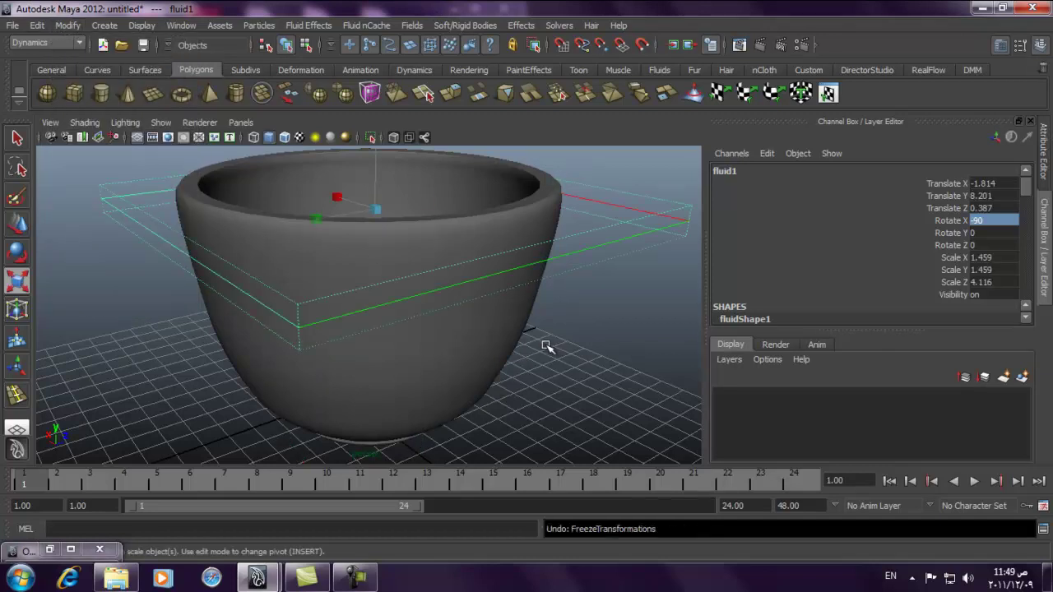
# Select the cup, put it on a new display layer, and hide that layer
pyautogui.click(517, 331)
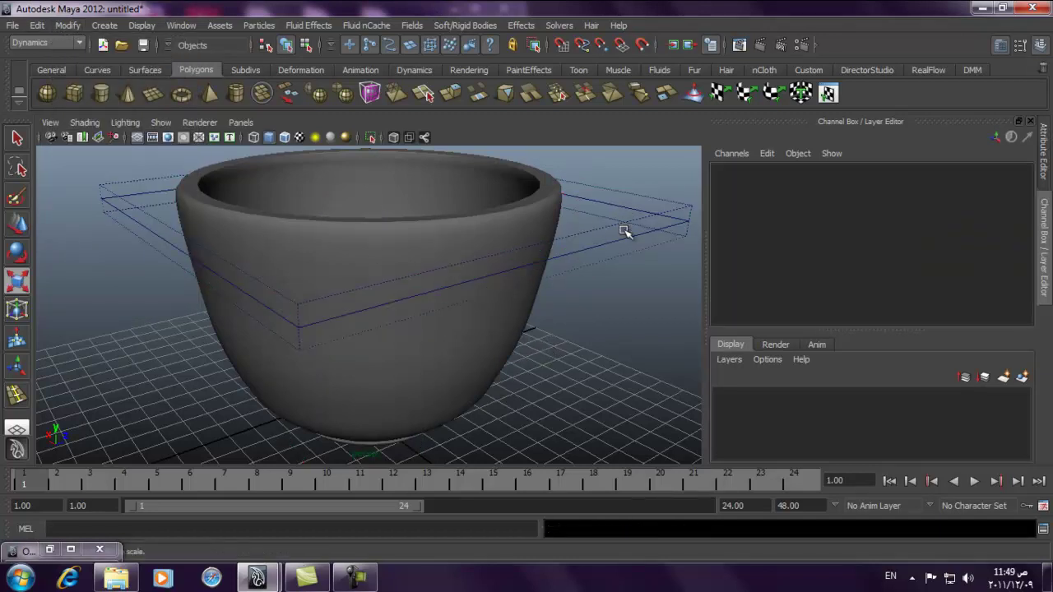
pyautogui.click(601, 243)
pyautogui.keyDown('alt'); pyautogui.moveTo(479, 195); pyautogui.dragTo(515, 224); pyautogui.keyUp('alt')
pyautogui.click(547, 221)
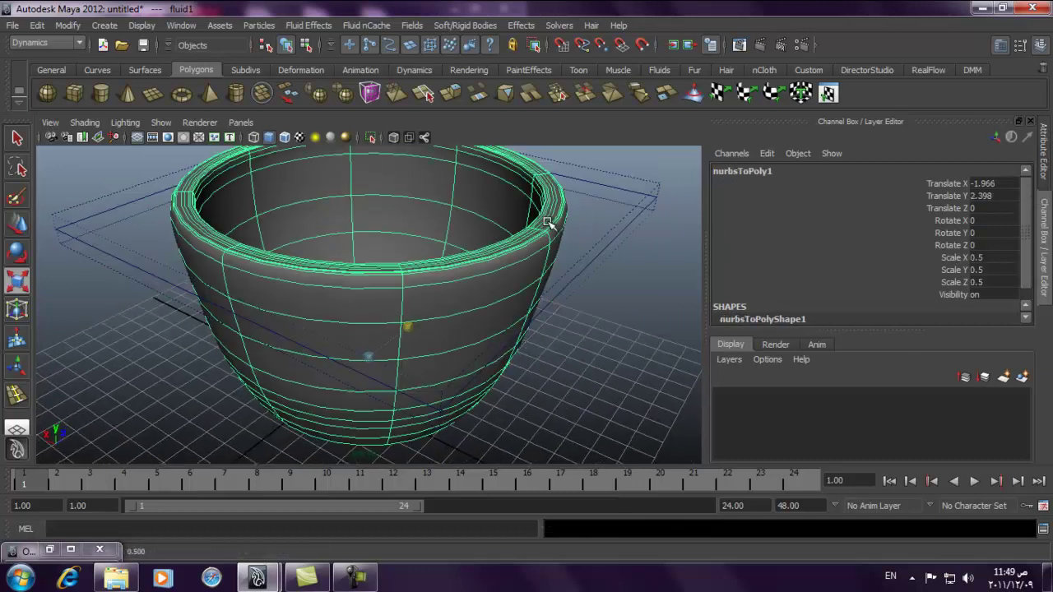
pyautogui.click(1023, 378)
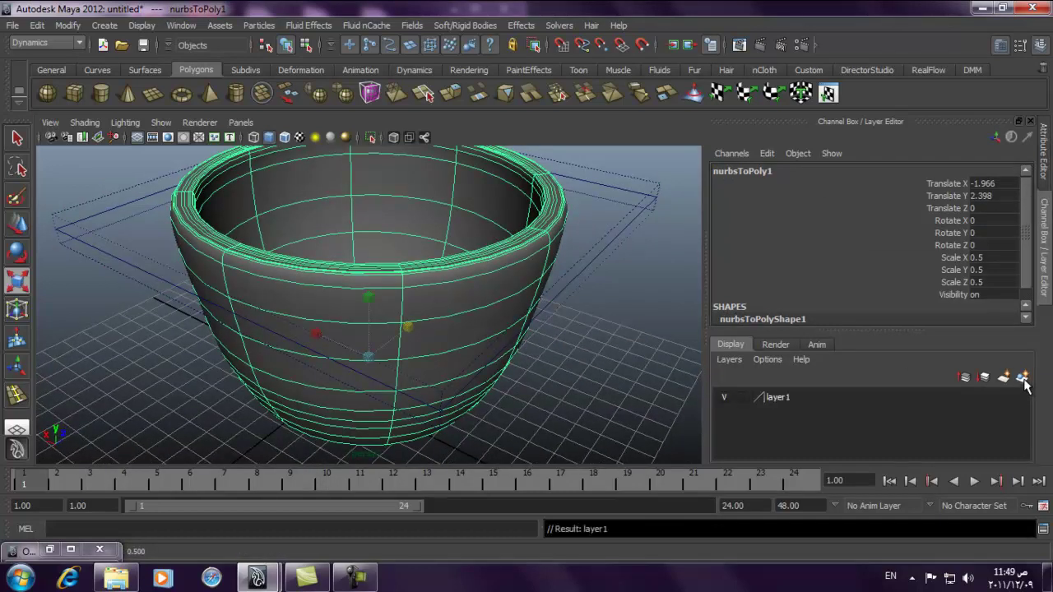
pyautogui.click(724, 398)
# Enable Use Height Field on the fluid container and check the surface in wireframe and shaded display
pyautogui.click(519, 335)
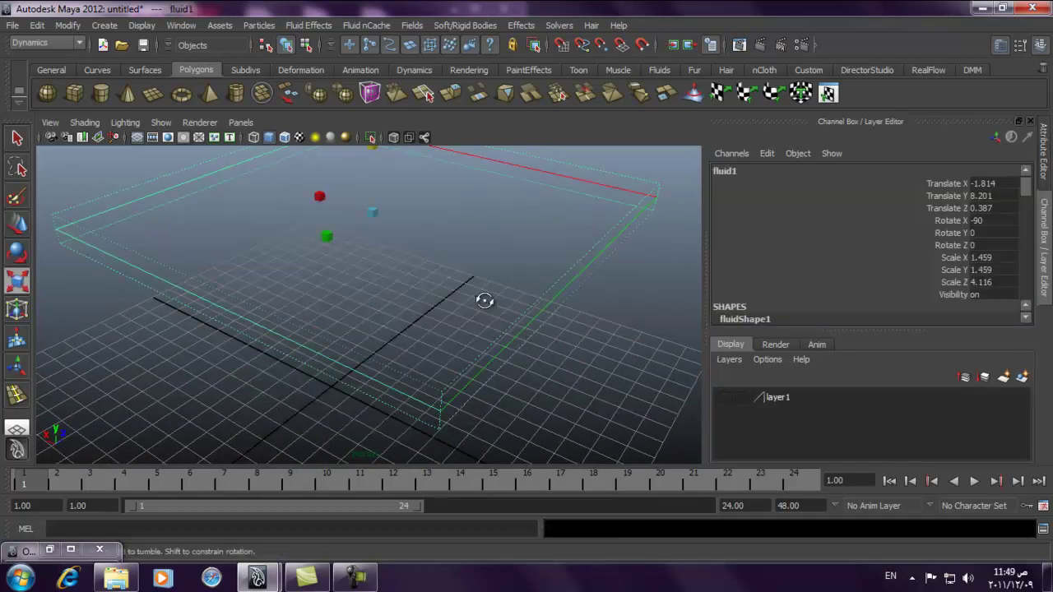
pyautogui.keyDown('alt'); pyautogui.moveTo(503, 294); pyautogui.dragTo(483, 301); pyautogui.keyUp('alt')
pyautogui.click(1041, 172)
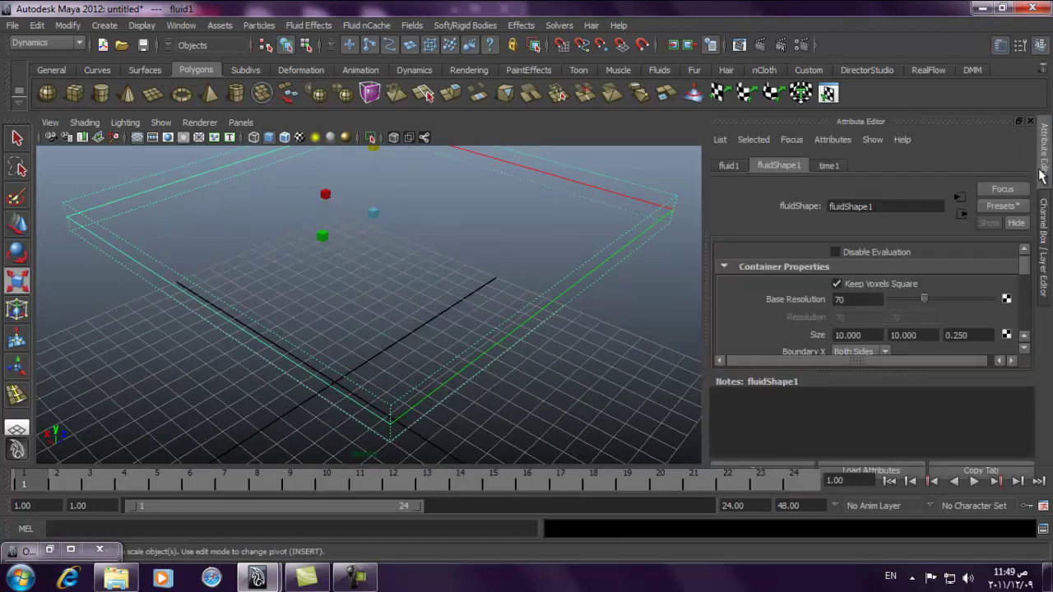
pyautogui.moveTo(872, 377); pyautogui.dragTo(870, 407)
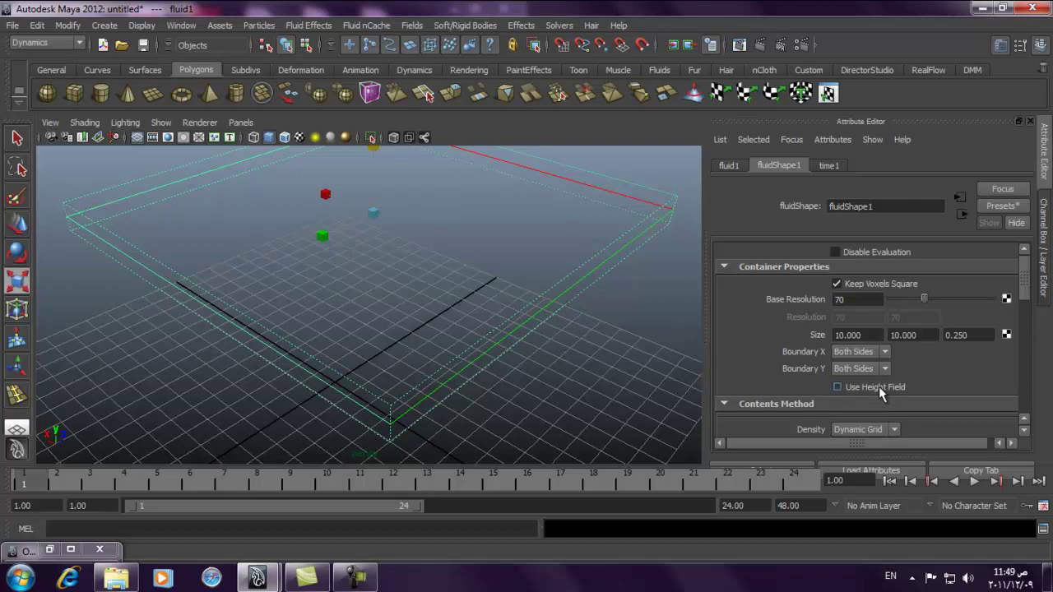
pyautogui.click(878, 387)
pyautogui.keyDown('alt'); pyautogui.moveTo(444, 274); pyautogui.dragTo(455, 250); pyautogui.keyUp('alt')
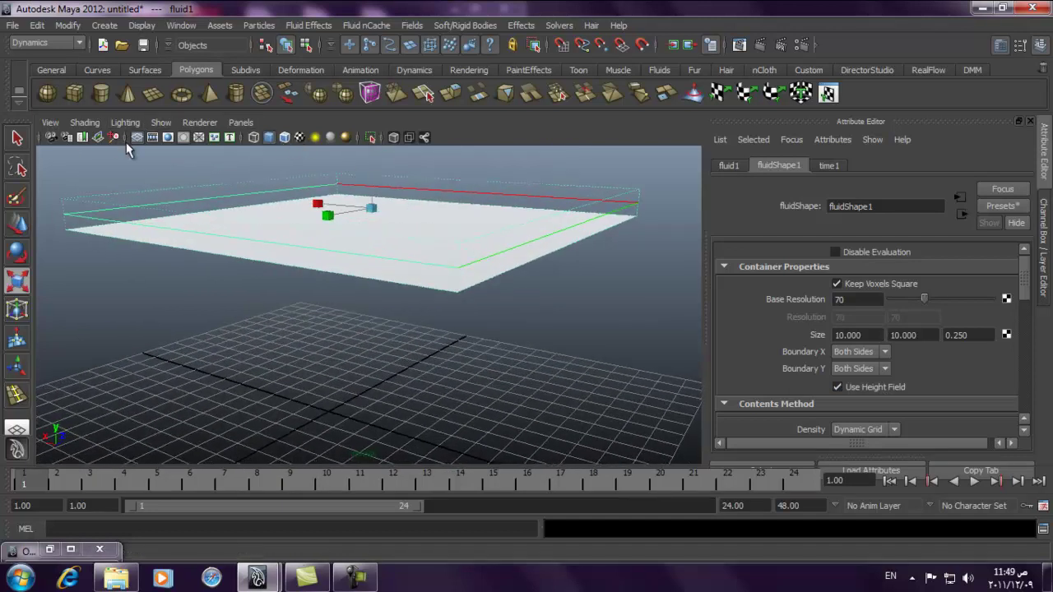
pyautogui.click(255, 135)
pyautogui.moveTo(309, 206)
pyautogui.keyDown('alt'); pyautogui.mouseDown()
pyautogui.moveTo(367, 261)
pyautogui.moveTo(346, 199)
pyautogui.moveTo(317, 188)
pyautogui.moveTo(320, 202)
pyautogui.mouseUp(); pyautogui.keyUp('alt')
pyautogui.click(270, 136)
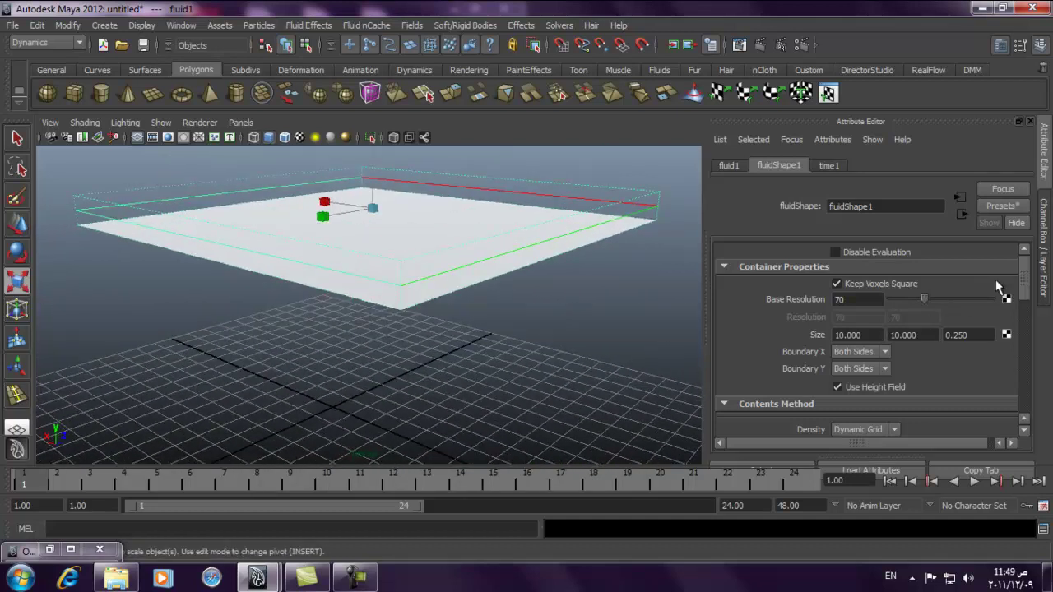
# Set the fluid container's shading Dropoff Shape to Sphere
pyautogui.moveTo(1027, 276); pyautogui.dragTo(1012, 370)
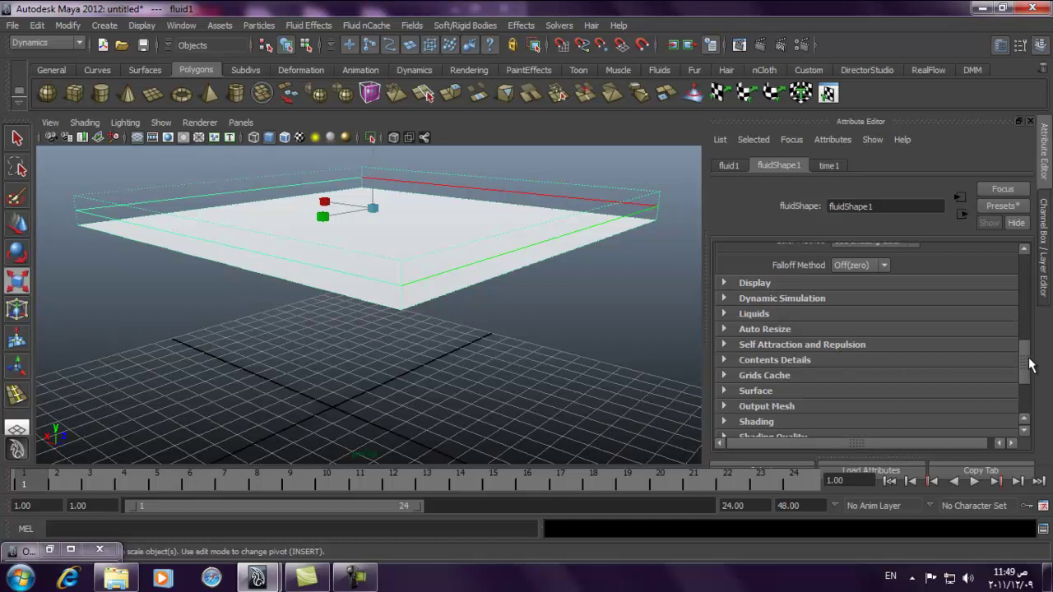
pyautogui.moveTo(1025, 359); pyautogui.dragTo(1019, 390)
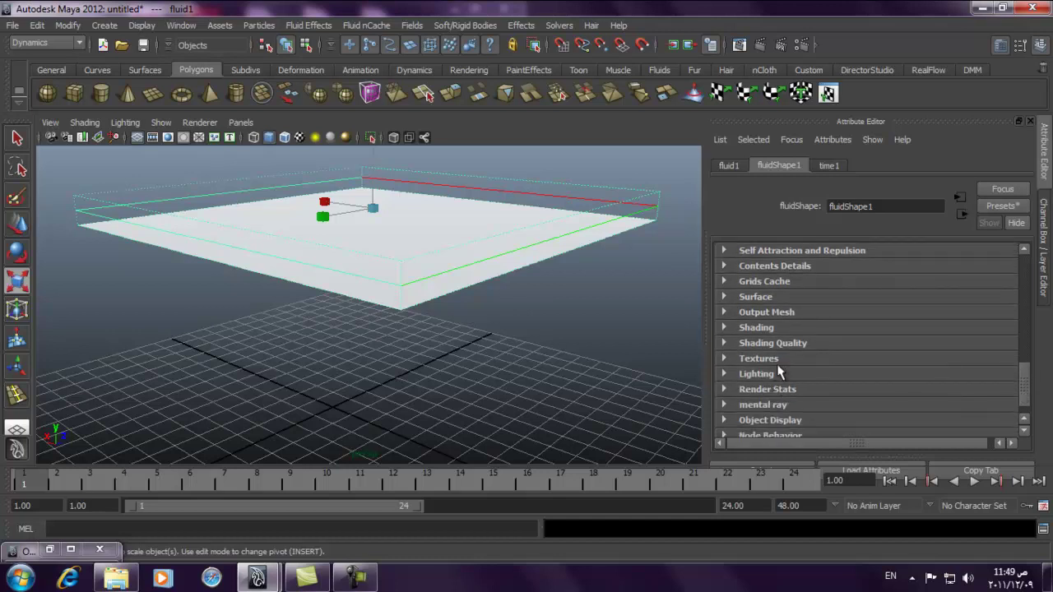
pyautogui.click(867, 328)
pyautogui.moveTo(1025, 331); pyautogui.dragTo(1025, 347)
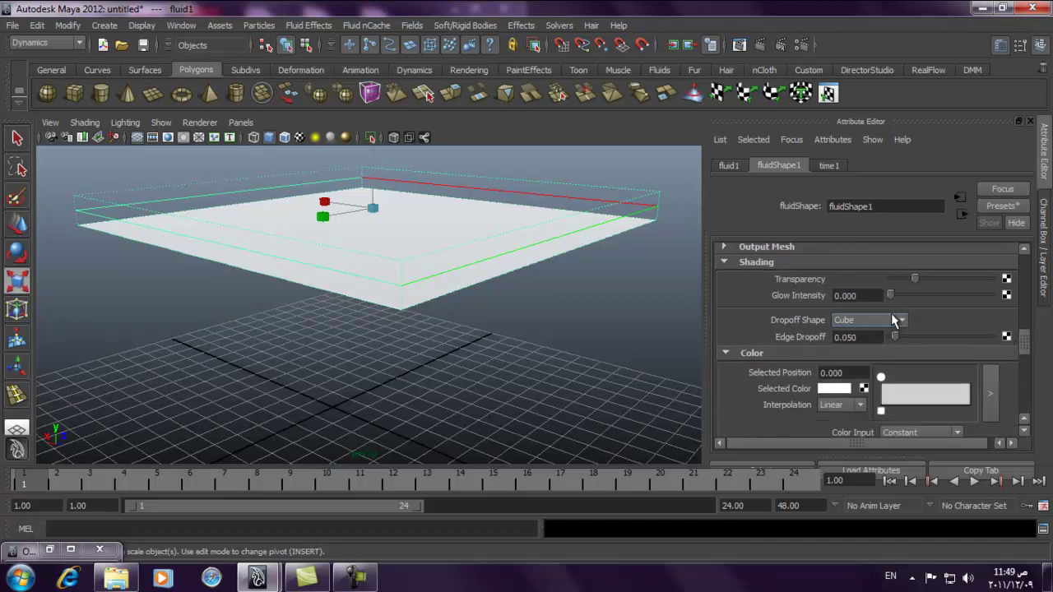
pyautogui.click(865, 318)
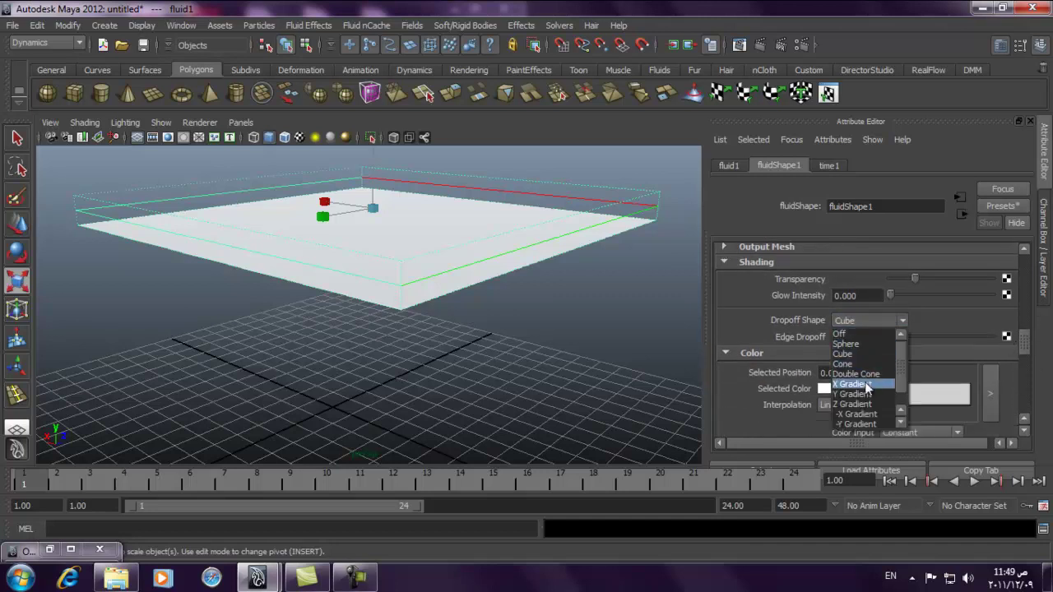
pyautogui.click(883, 343)
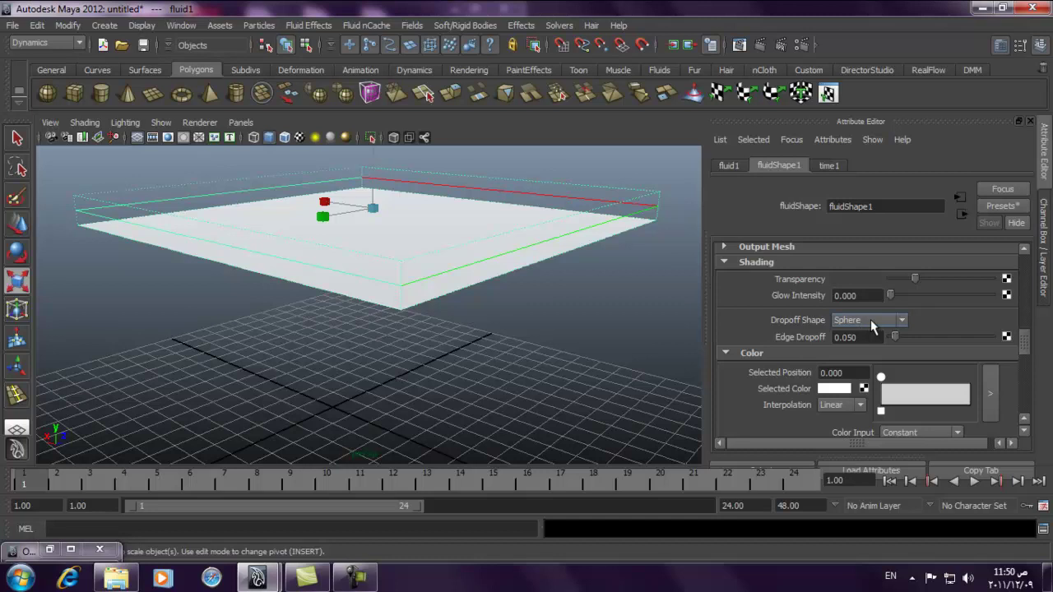
# Try the Cube, Cone and X Gradient dropoff shapes on the fluid and return Dropoff Shape to Sphere
pyautogui.click(874, 327)
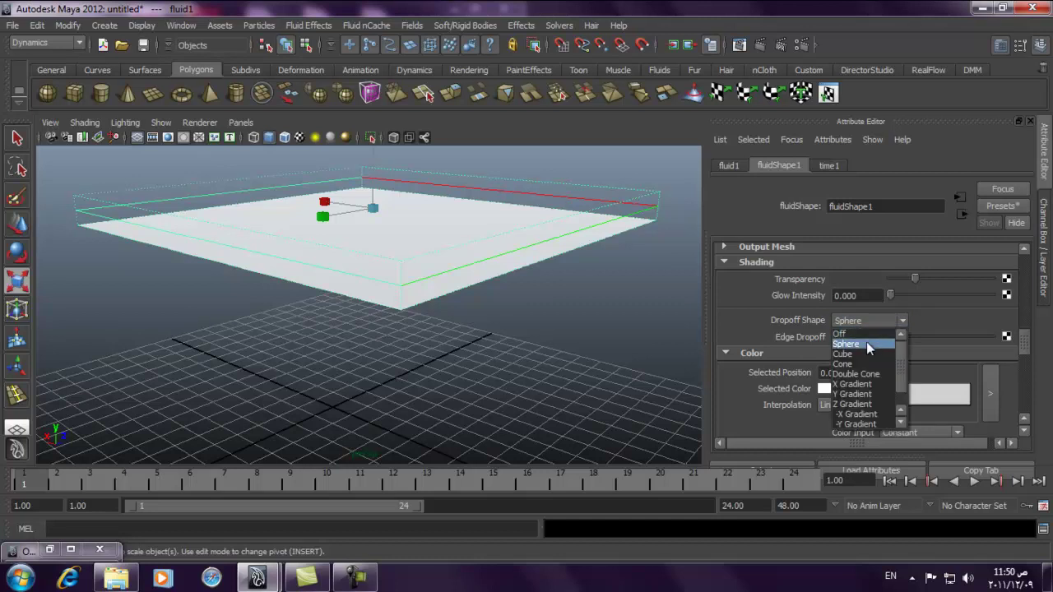
pyautogui.click(865, 355)
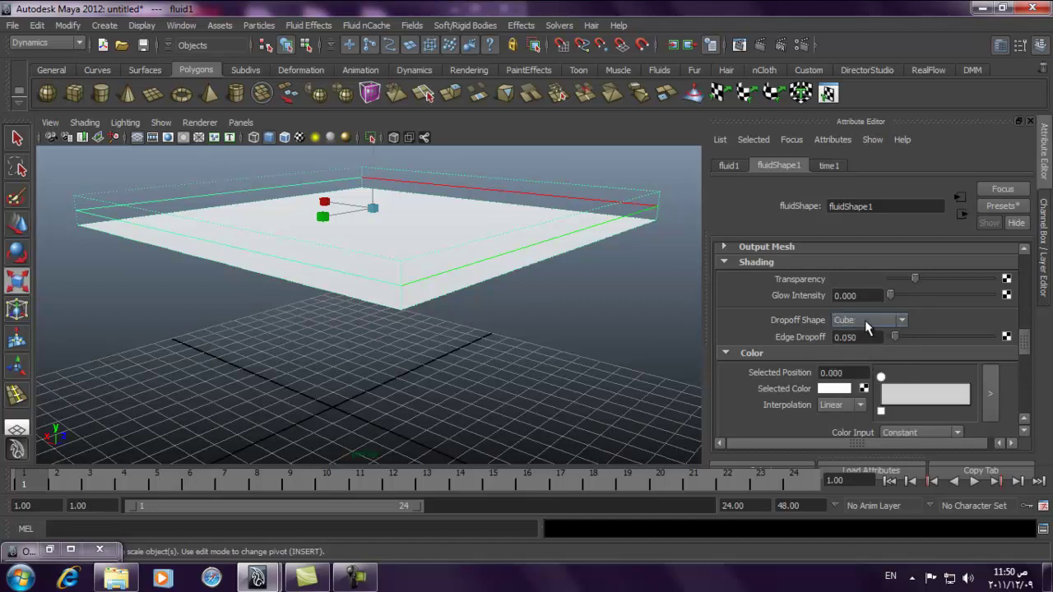
pyautogui.click(866, 320)
pyautogui.click(865, 362)
pyautogui.click(867, 325)
pyautogui.click(864, 384)
pyautogui.click(866, 321)
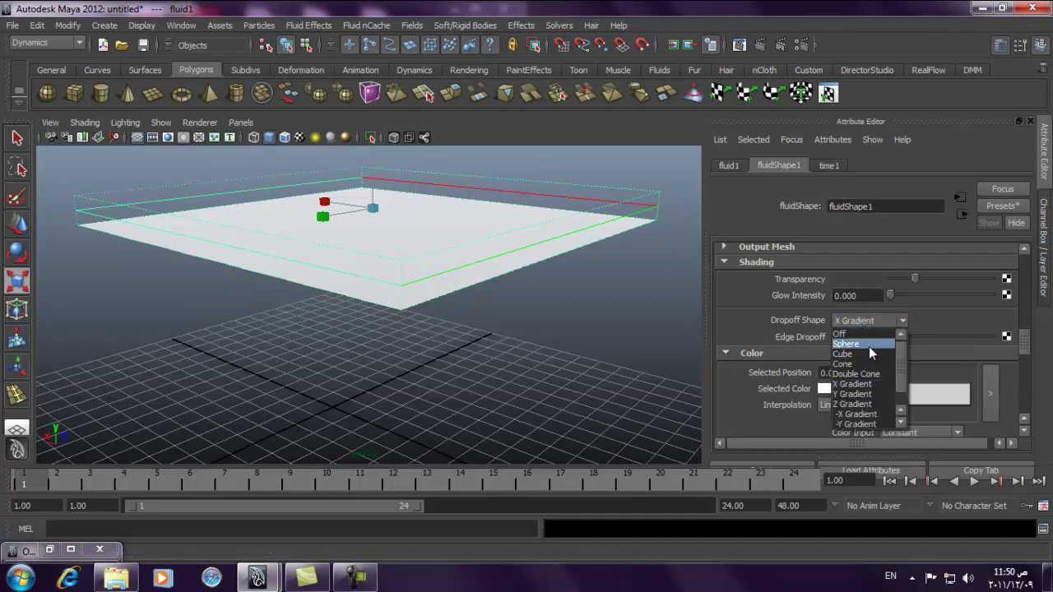
pyautogui.click(869, 345)
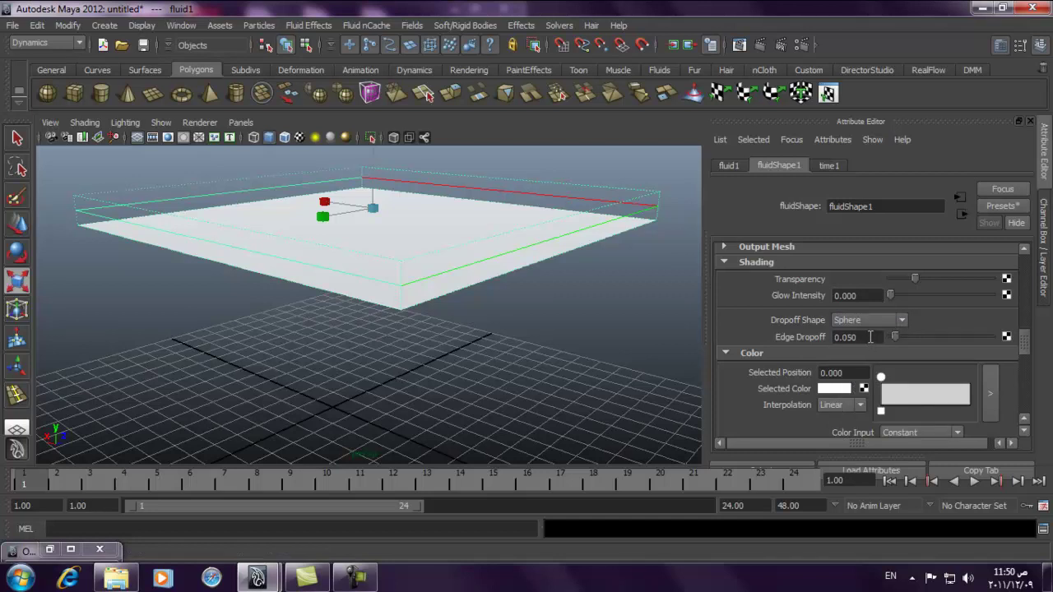
# Reverse the fluid's opacity ramp so it falls from 1.000 at the start to 0.000 at the end, and inspect the surface
pyautogui.click(869, 338)
pyautogui.scroll(-5, 1021, 349)
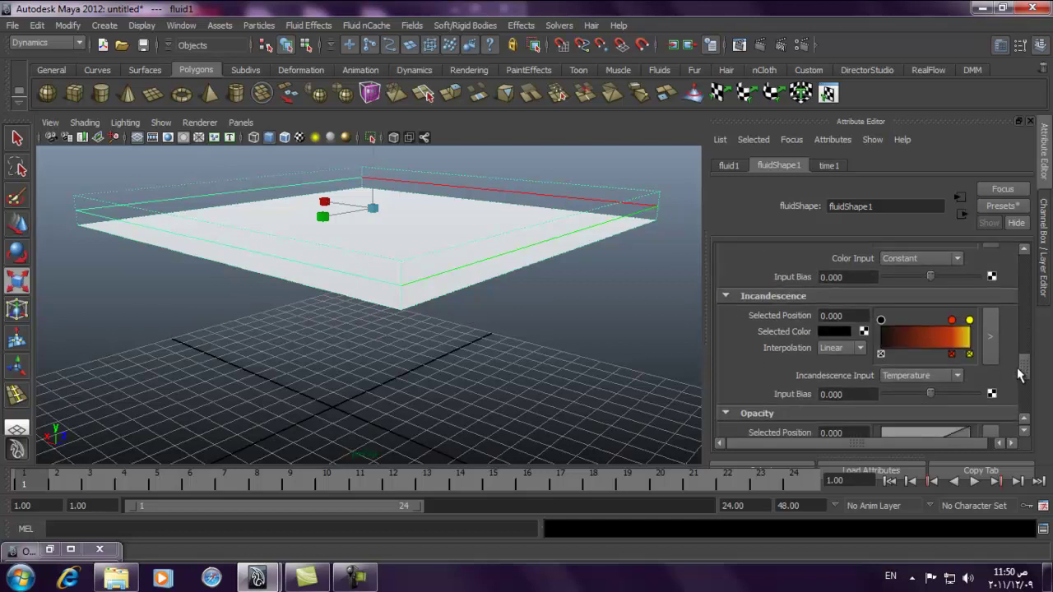
pyautogui.scroll(-1, 1014, 374)
pyautogui.moveTo(880, 372); pyautogui.dragTo(867, 306)
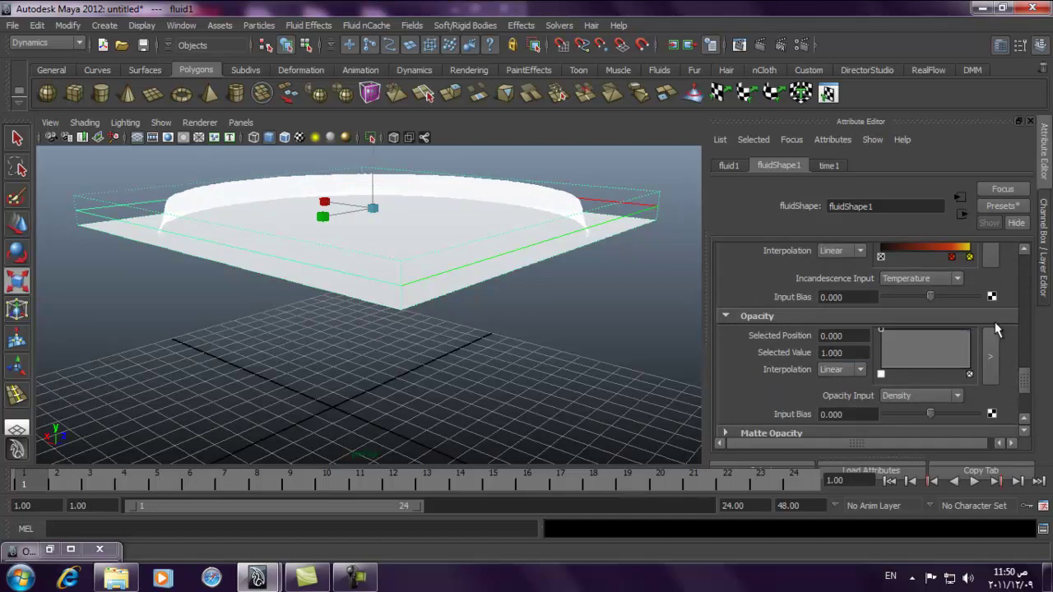
pyautogui.click(974, 333)
pyautogui.moveTo(975, 333); pyautogui.dragTo(972, 376)
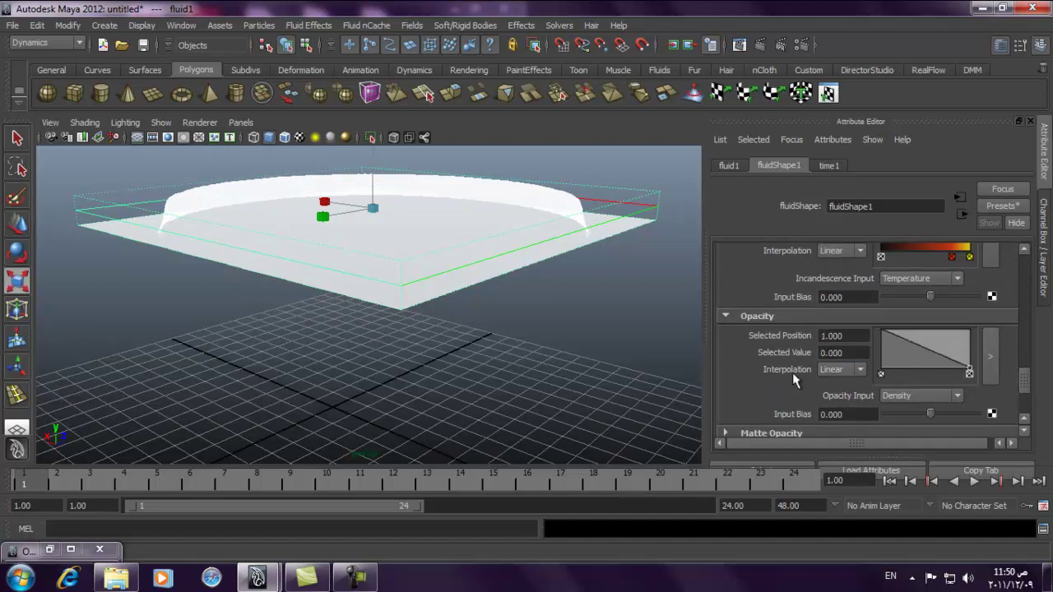
pyautogui.click(630, 355)
pyautogui.keyDown('alt'); pyautogui.moveTo(468, 278); pyautogui.dragTo(529, 181); pyautogui.keyUp('alt')
pyautogui.keyDown('alt'); pyautogui.moveTo(464, 205); pyautogui.dragTo(374, 205); pyautogui.keyUp('alt')
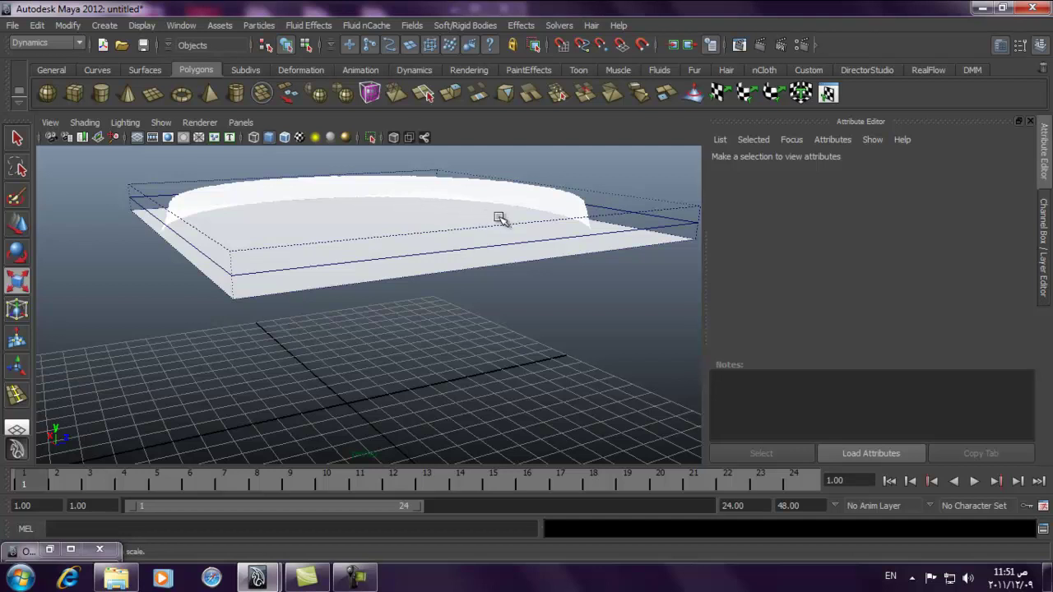
pyautogui.moveTo(517, 207)
pyautogui.keyDown('alt'); pyautogui.mouseDown()
pyautogui.moveTo(497, 261)
pyautogui.moveTo(517, 273)
pyautogui.moveTo(496, 203)
pyautogui.moveTo(361, 212)
pyautogui.moveTo(508, 228)
pyautogui.moveTo(590, 206)
pyautogui.moveTo(535, 211)
pyautogui.mouseUp(); pyautogui.keyUp('alt')
pyautogui.click(453, 233)
pyautogui.keyDown('alt'); pyautogui.moveTo(447, 233); pyautogui.dragTo(616, 228); pyautogui.keyUp('alt')
# Set the fluid's Density Scale to 0.346 in its contents details
pyautogui.moveTo(847, 374); pyautogui.dragTo(847, 456)
pyautogui.moveTo(1021, 380)
pyautogui.mouseDown()
pyautogui.moveTo(1027, 414)
pyautogui.moveTo(1027, 317)
pyautogui.moveTo(1043, 267)
pyautogui.mouseUp()
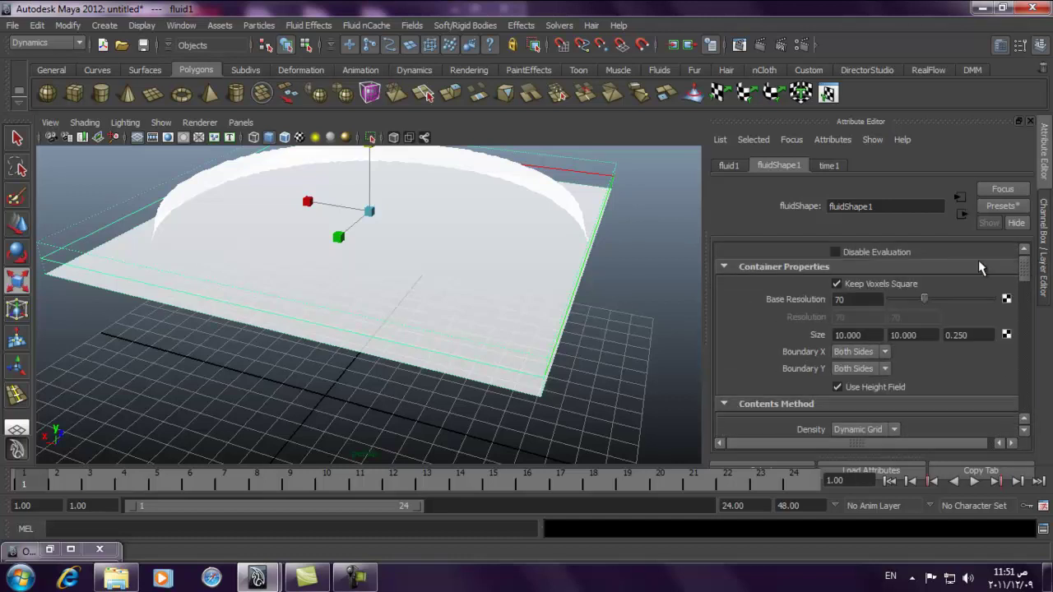
pyautogui.click(955, 269)
pyautogui.click(788, 283)
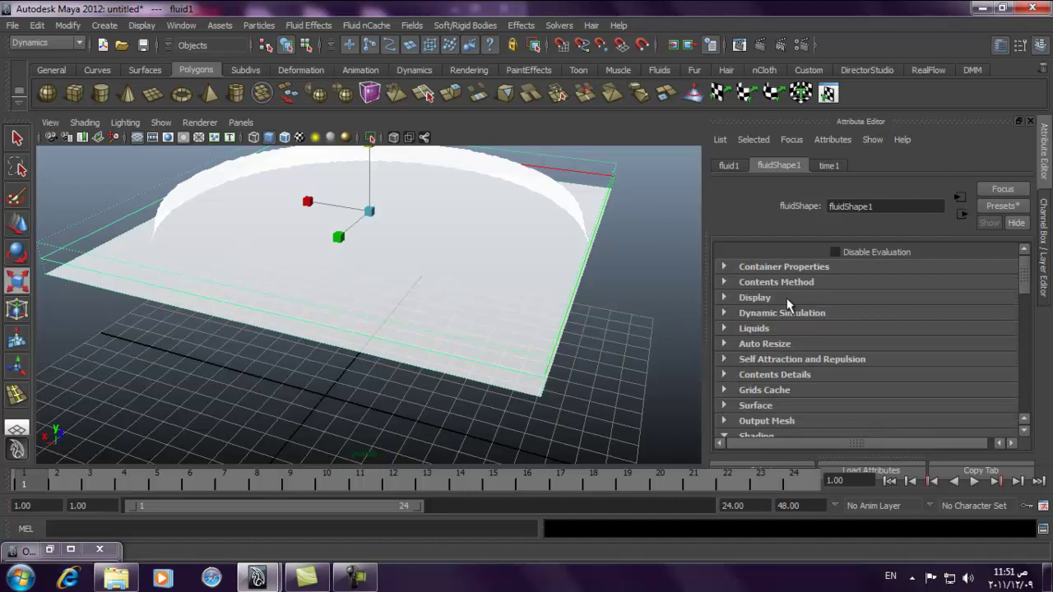
pyautogui.click(822, 378)
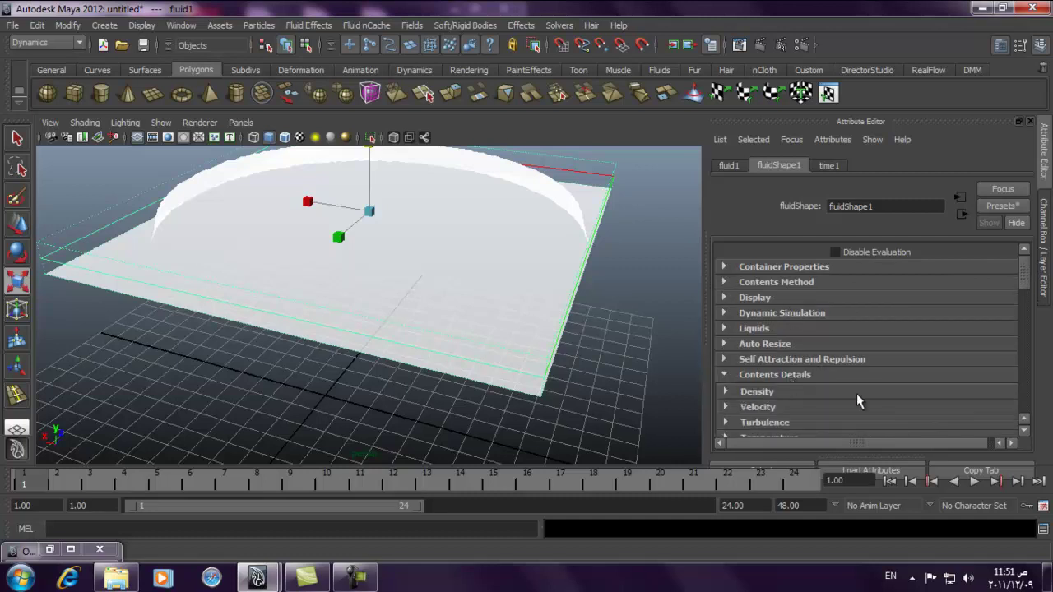
pyautogui.click(865, 393)
pyautogui.moveTo(915, 412); pyautogui.dragTo(908, 412)
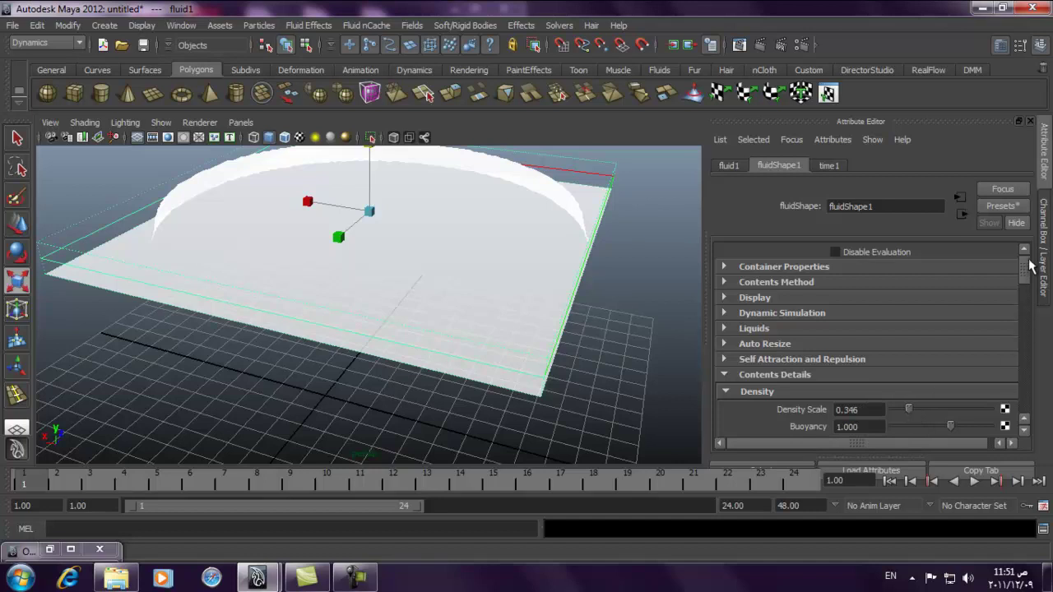
pyautogui.moveTo(1024, 263); pyautogui.dragTo(1020, 281)
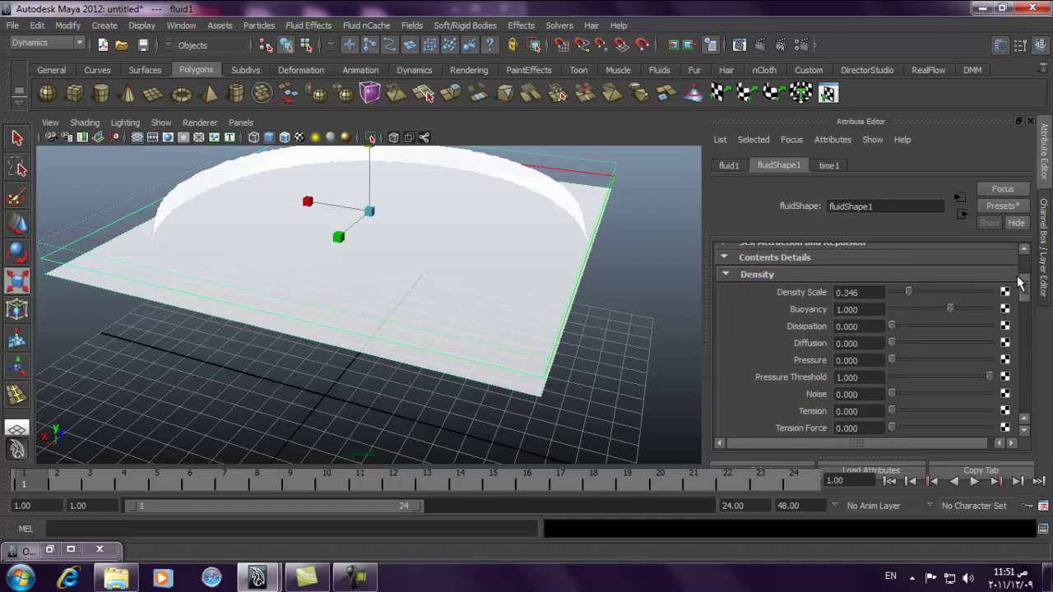
pyautogui.click(791, 278)
# Set the fluid's velocity Swirl to 12
pyautogui.click(788, 292)
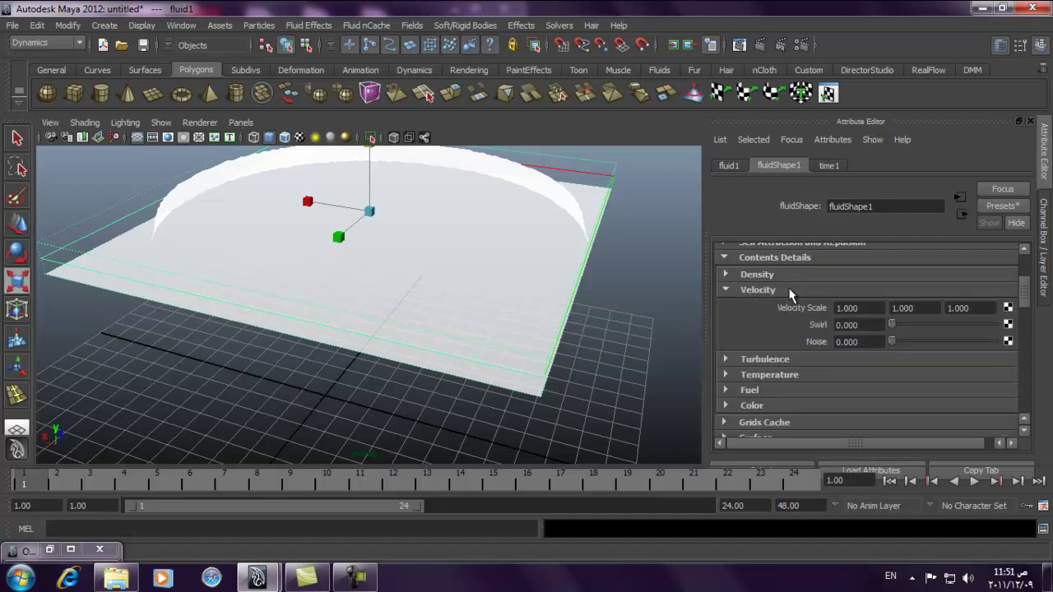
pyautogui.doubleClick(847, 325)
pyautogui.write('12')
pyautogui.click(868, 342)
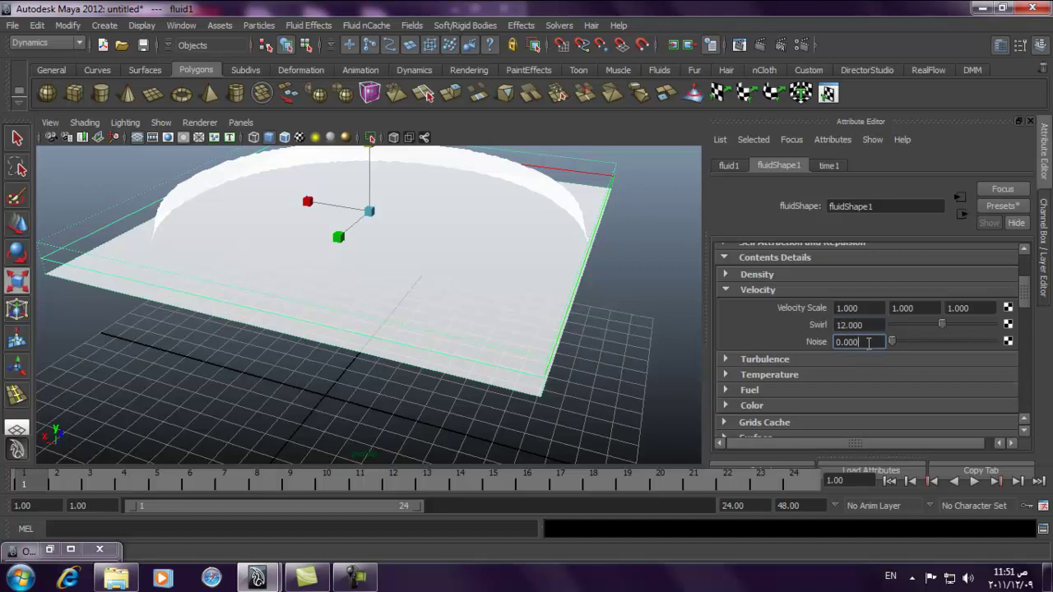
pyautogui.click(746, 292)
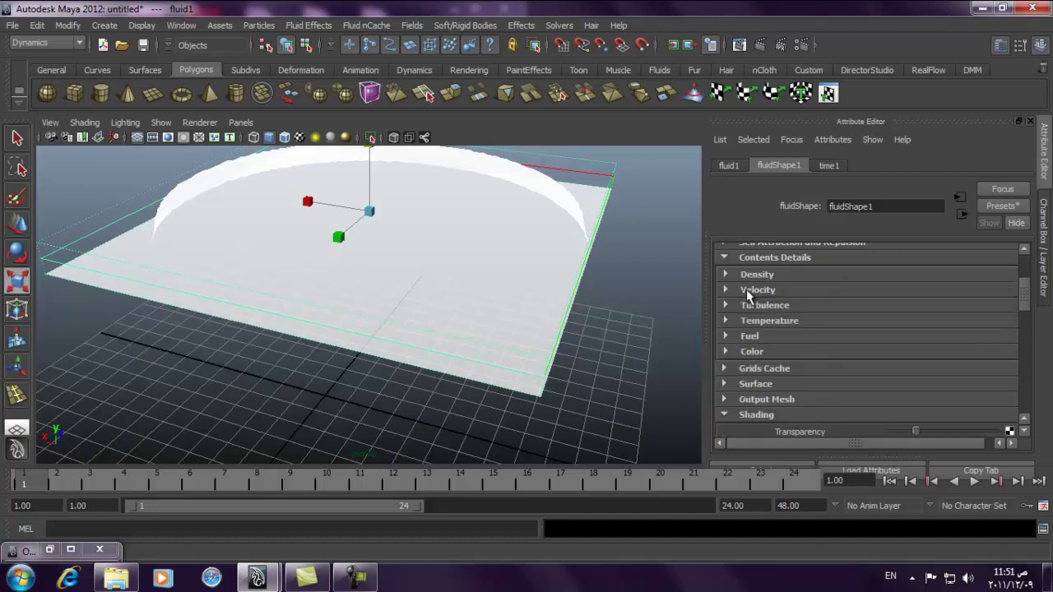
# Look through the fluid's Dynamic Simulation, Contents Method, Container Properties and Display settings
pyautogui.scroll(3, 1024, 306)
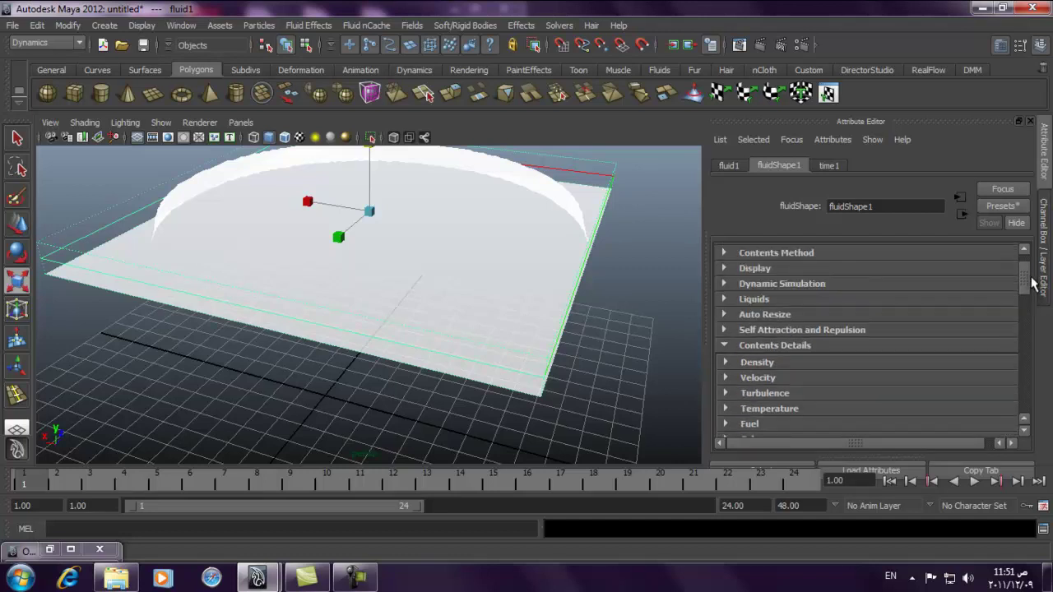
pyautogui.click(844, 280)
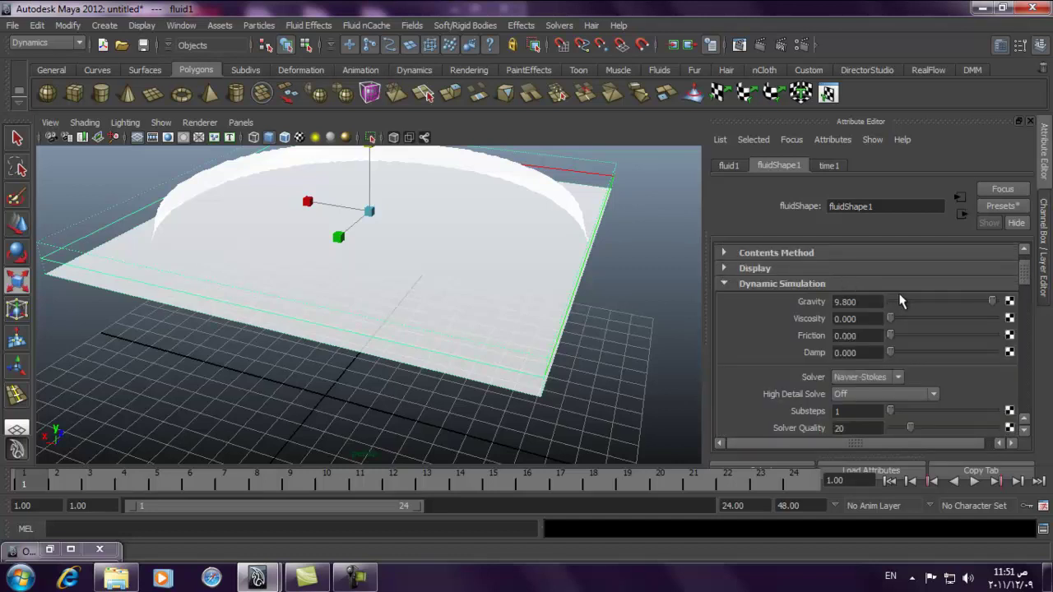
pyautogui.moveTo(913, 308); pyautogui.dragTo(853, 304)
pyautogui.scroll(1, 1026, 284)
pyautogui.click(813, 282)
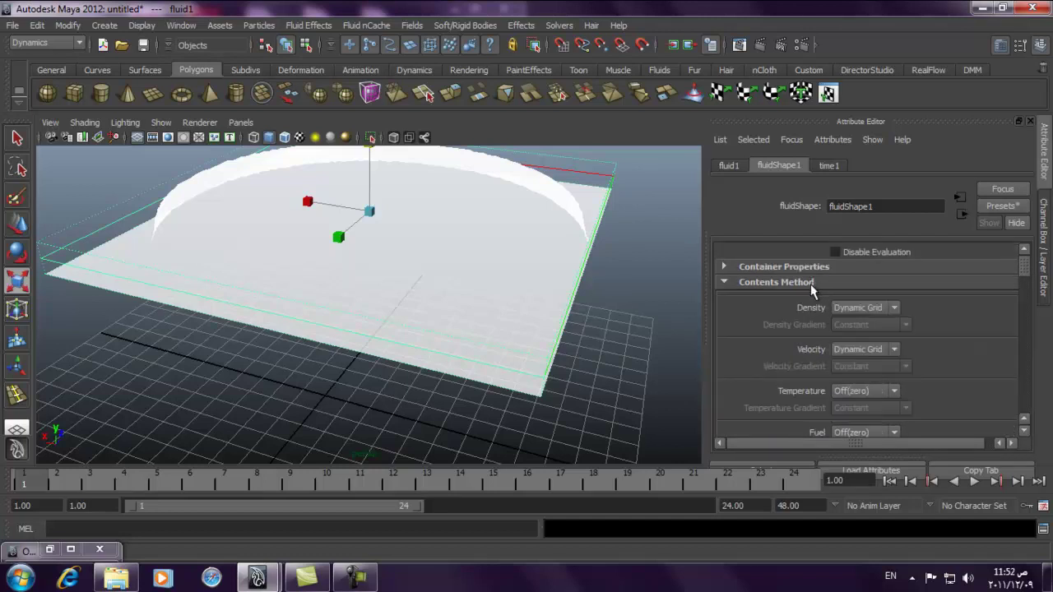
pyautogui.click(811, 283)
pyautogui.click(821, 265)
pyautogui.click(820, 266)
pyautogui.click(777, 298)
pyautogui.click(777, 297)
pyautogui.click(775, 312)
pyautogui.click(777, 314)
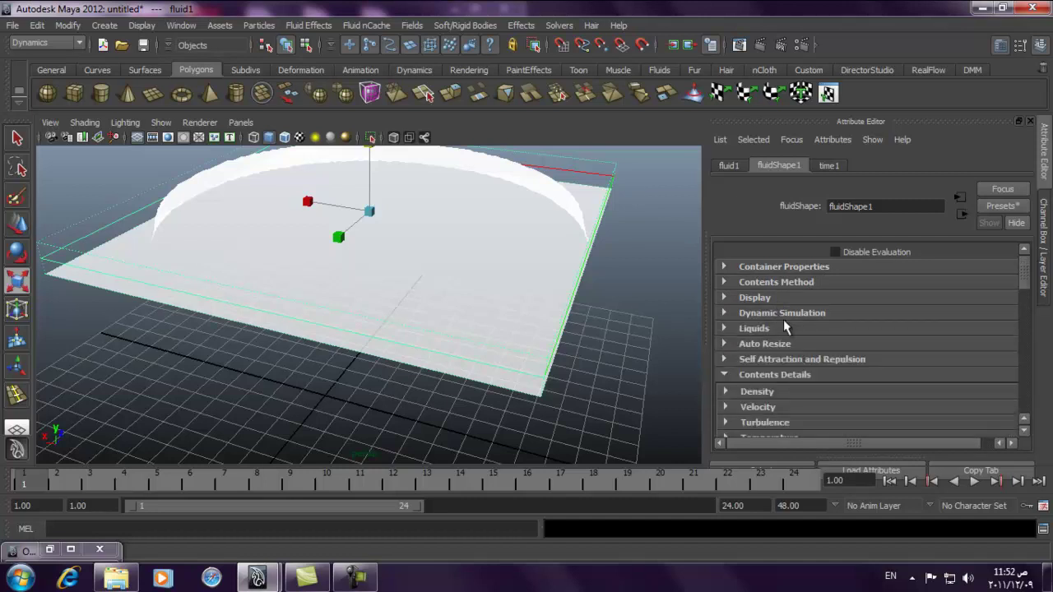
# Raise the fluid's turbulence Strength to 1.000
pyautogui.moveTo(1024, 272); pyautogui.dragTo(1024, 294)
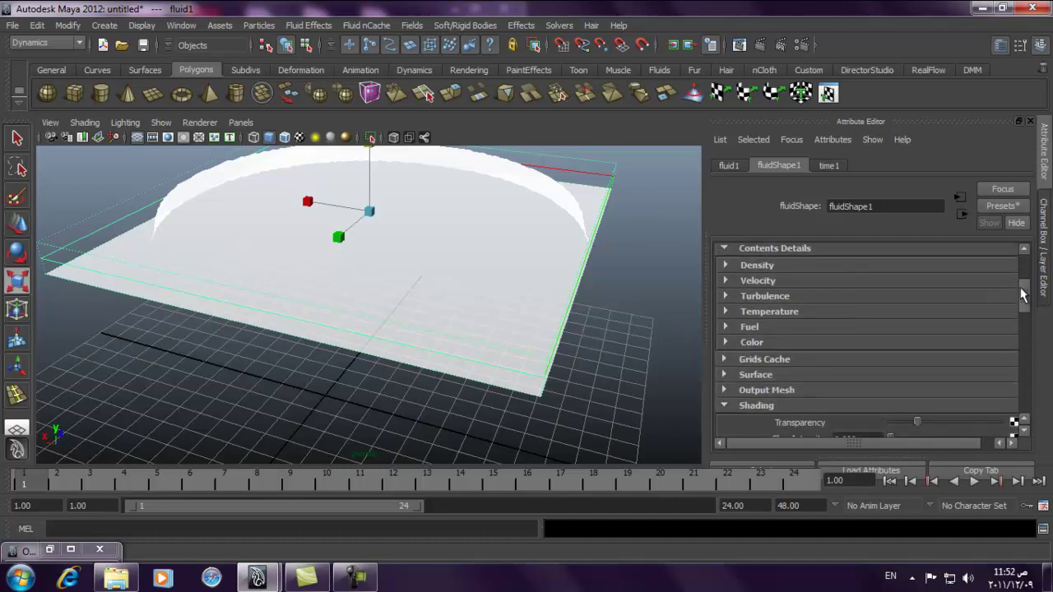
pyautogui.click(750, 298)
pyautogui.moveTo(893, 313); pyautogui.dragTo(1030, 327)
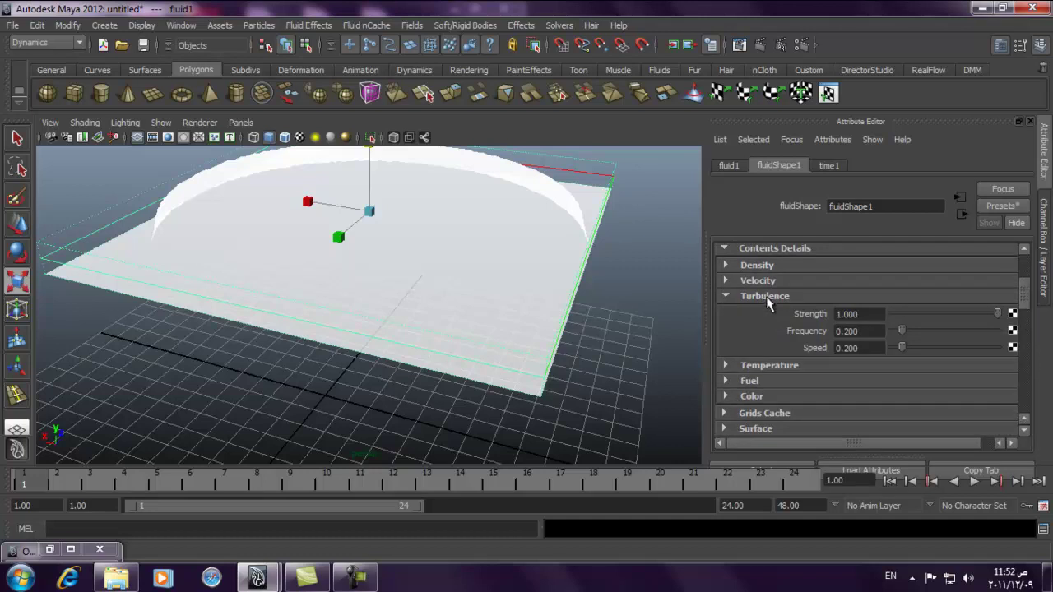
pyautogui.click(765, 298)
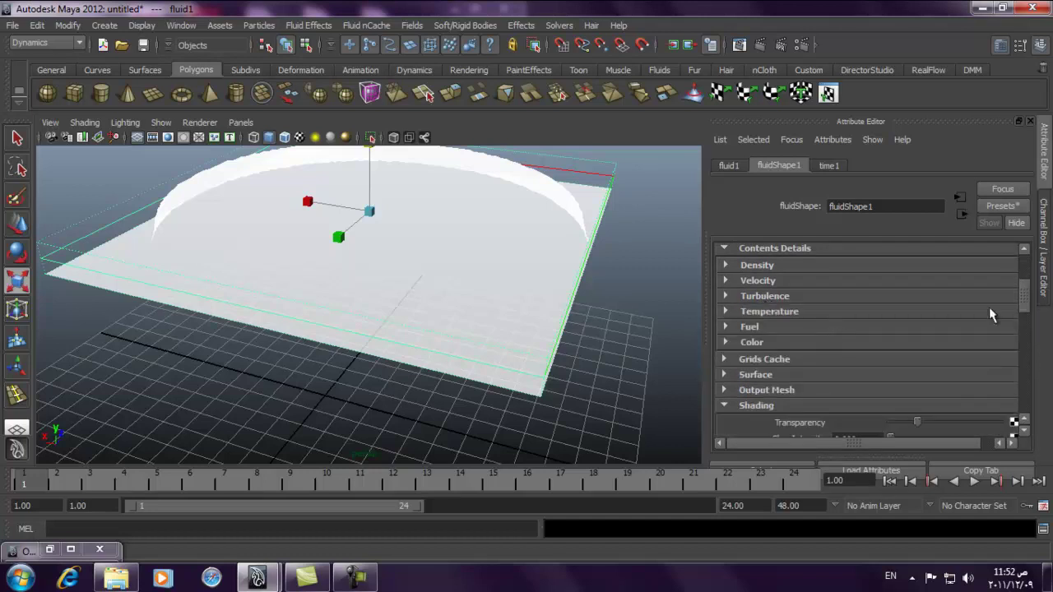
pyautogui.click(811, 250)
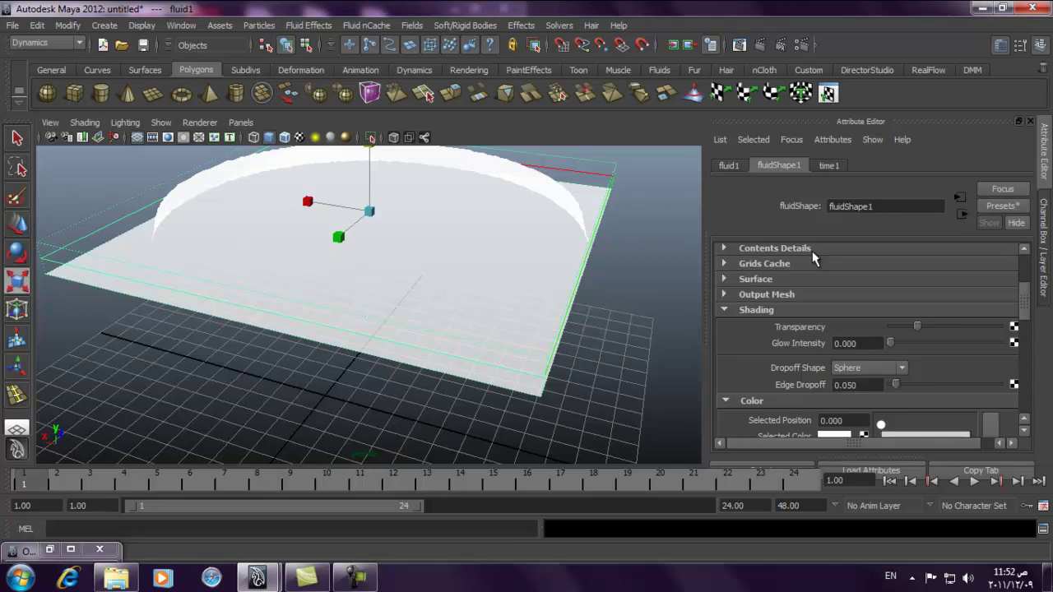
# Set the fluid's Color Input to Density and remove the red and yellow colours from the incandescence ramp
pyautogui.moveTo(1020, 306); pyautogui.dragTo(1020, 332)
pyautogui.click(931, 375)
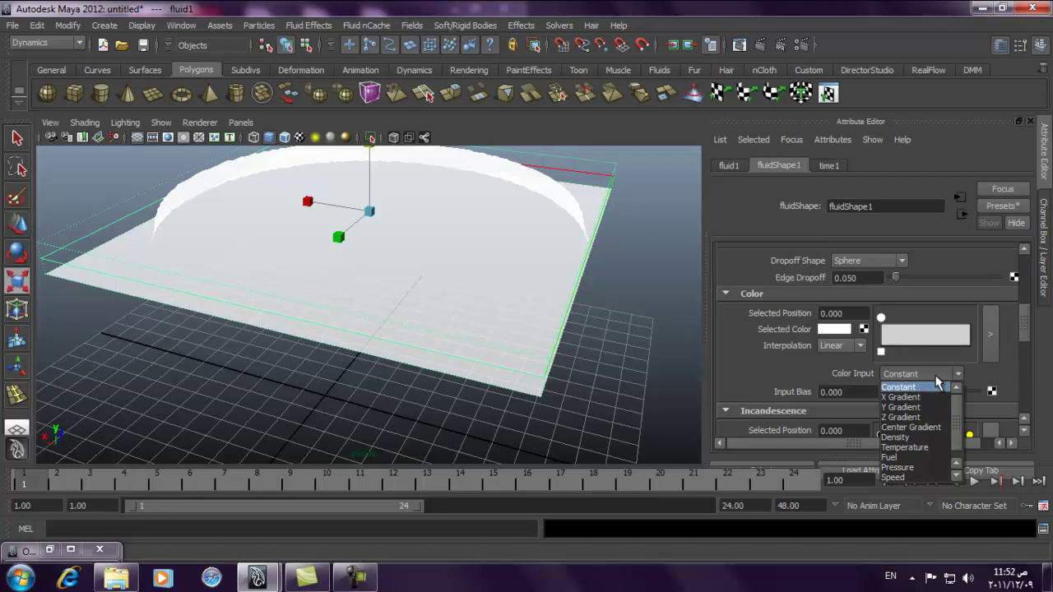
pyautogui.click(933, 439)
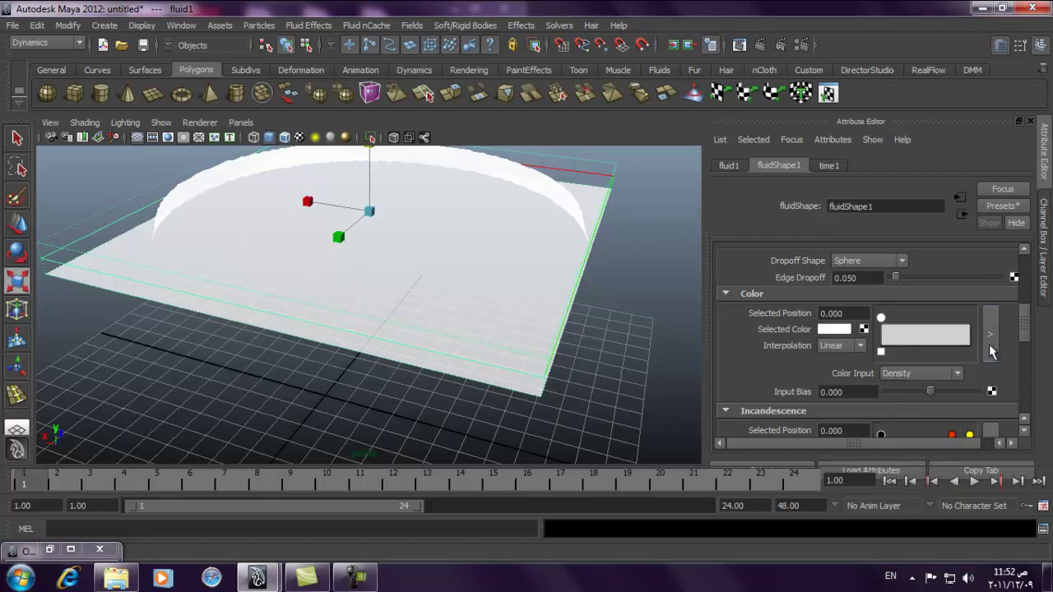
pyautogui.moveTo(1024, 326); pyautogui.dragTo(1021, 356)
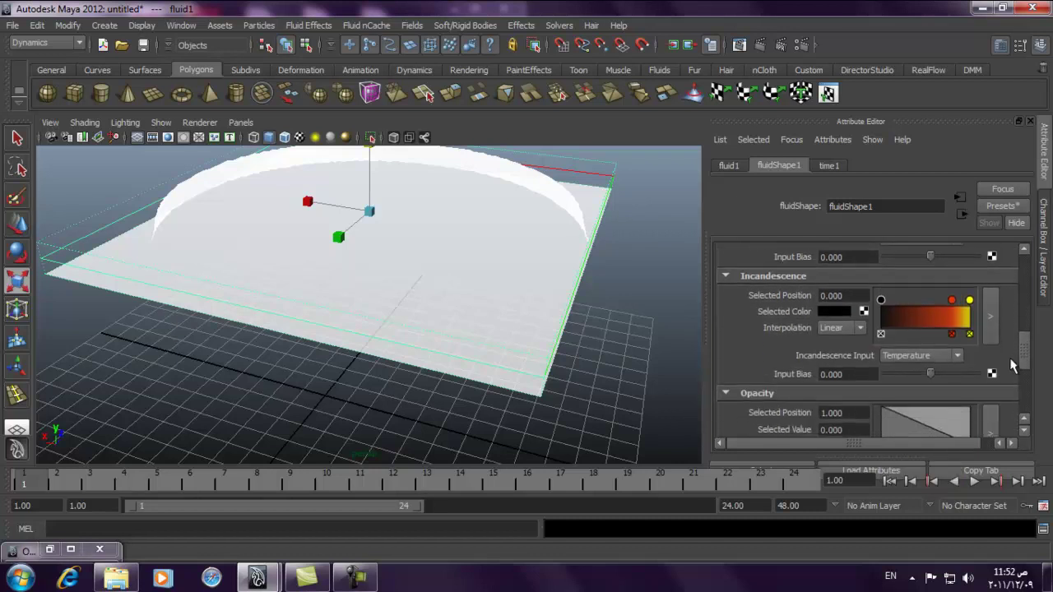
pyautogui.click(970, 334)
pyautogui.click(951, 334)
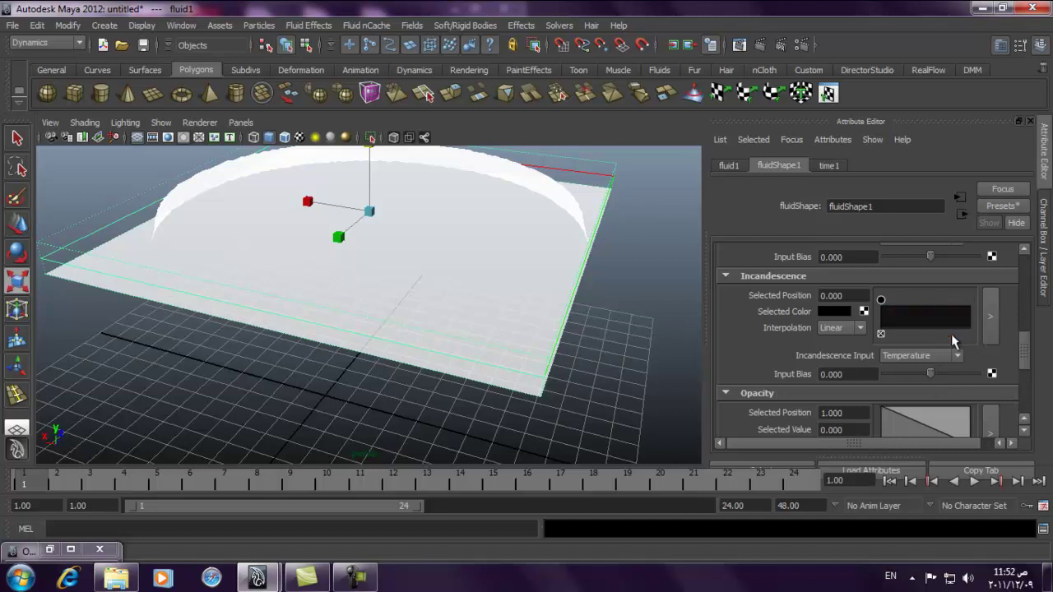
# Play the simulation briefly, extend the playback range to frame 500, and return to the first frame
pyautogui.click(975, 484)
pyautogui.click(975, 483)
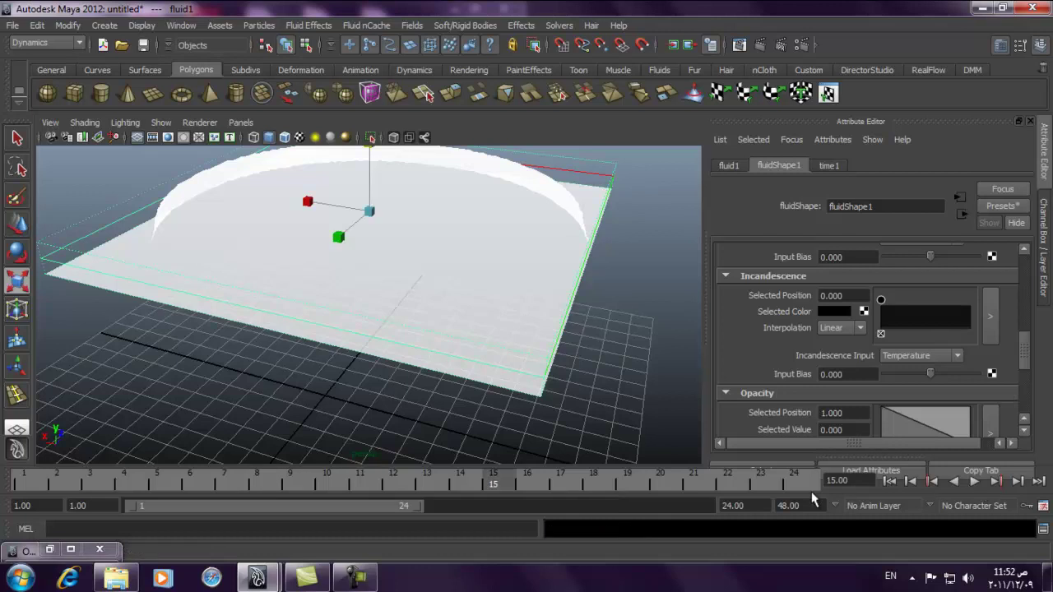
pyautogui.doubleClick(750, 503)
pyautogui.write('5')
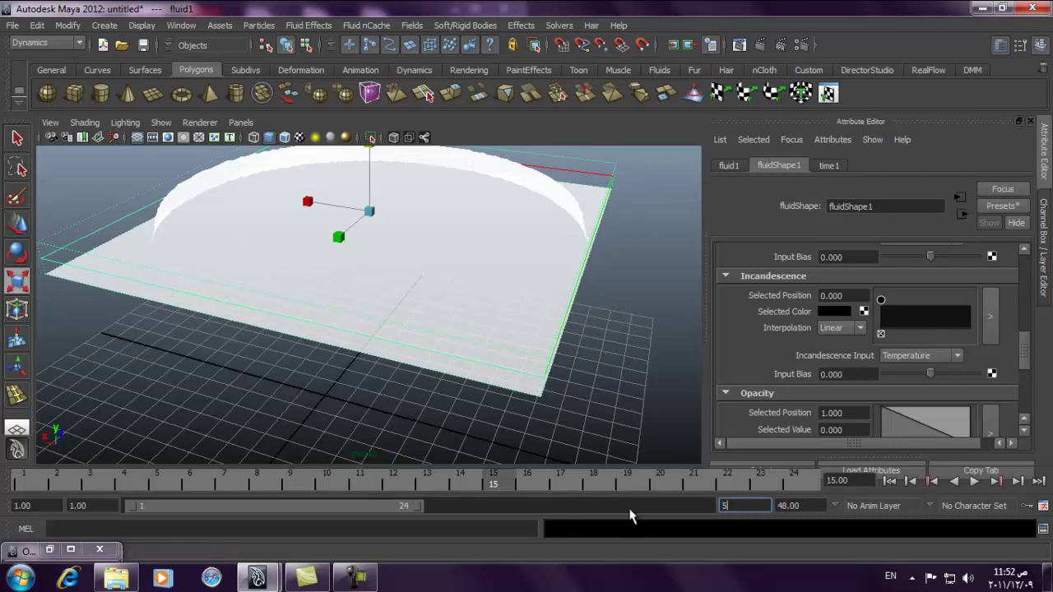
pyautogui.write('00')
pyautogui.press('Return')
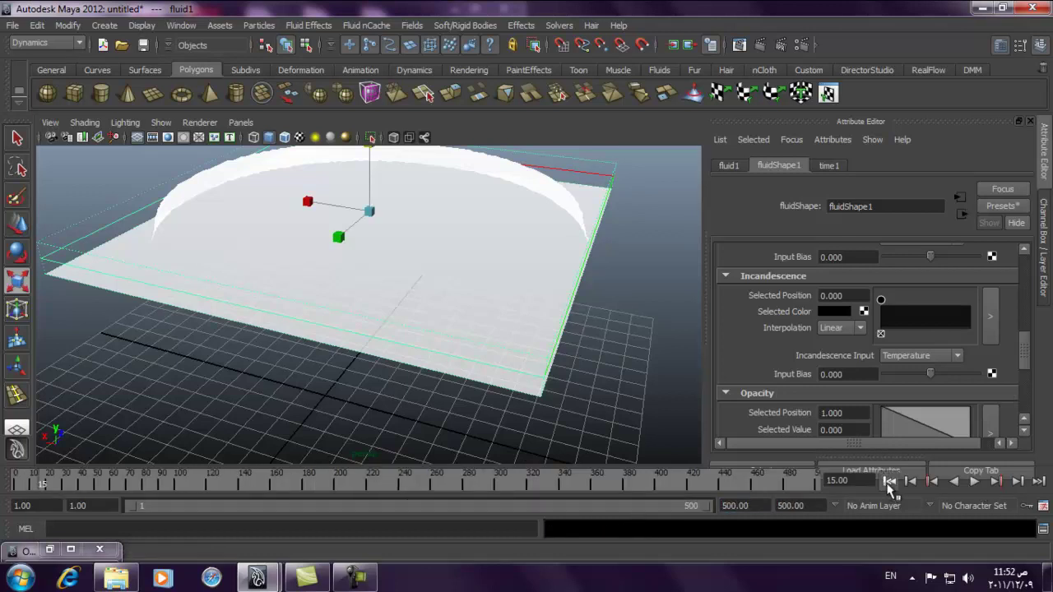
pyautogui.click(889, 481)
# Add an Omni emitter with default option settings to the fluid container
pyautogui.click(613, 241)
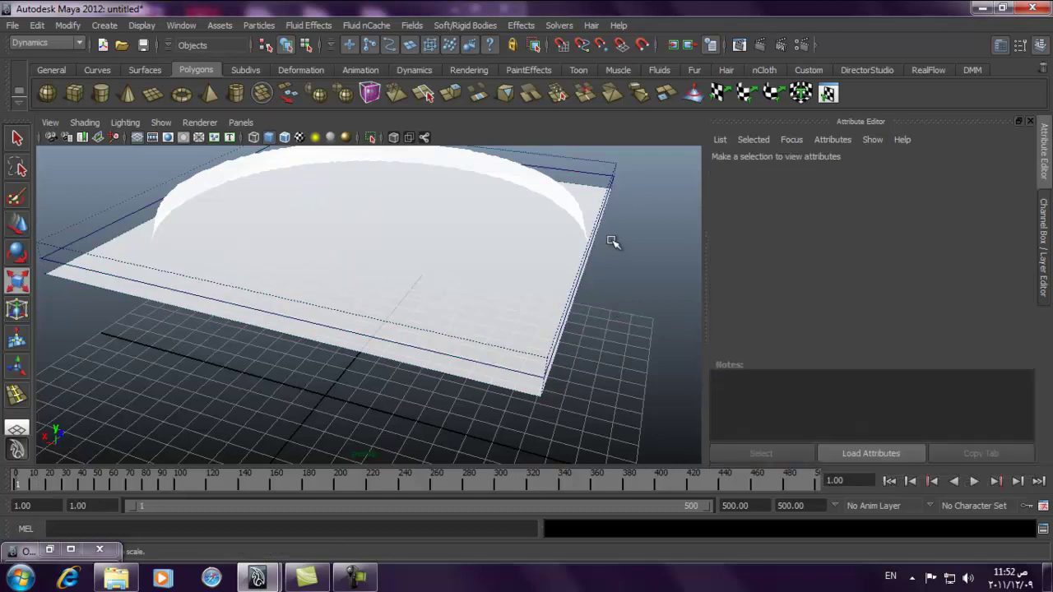
pyautogui.click(617, 173)
pyautogui.keyDown('alt'); pyautogui.moveTo(618, 172); pyautogui.dragTo(524, 240); pyautogui.keyUp('alt')
pyautogui.keyDown('alt'); pyautogui.moveTo(525, 240); pyautogui.dragTo(415, 228, button='right'); pyautogui.keyUp('alt')
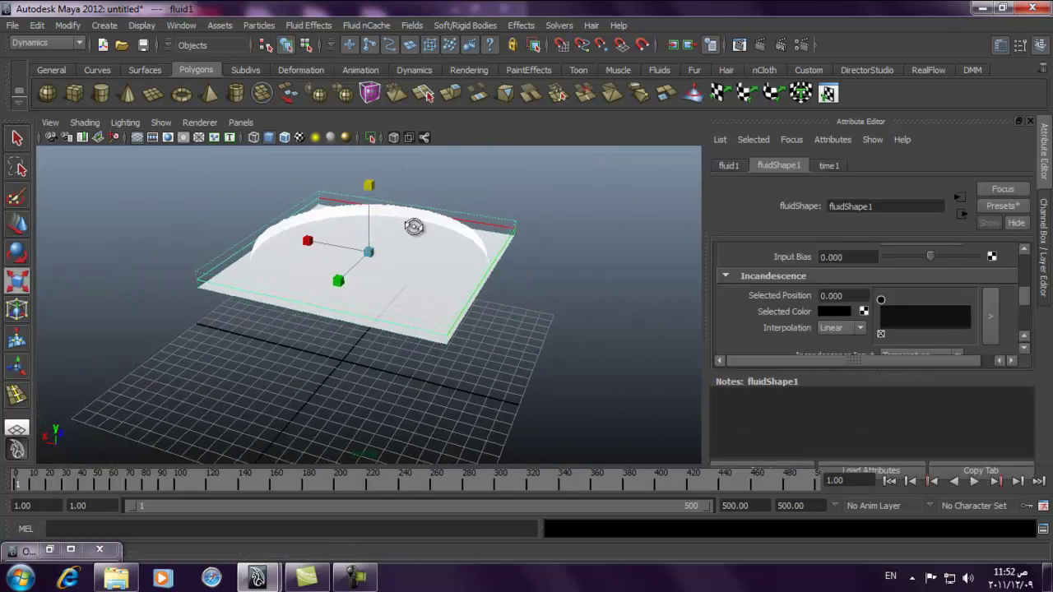
pyautogui.keyDown('alt'); pyautogui.moveTo(415, 227); pyautogui.dragTo(409, 221); pyautogui.keyUp('alt')
pyautogui.keyDown('alt'); pyautogui.moveTo(409, 222); pyautogui.dragTo(489, 214, button='right'); pyautogui.keyUp('alt')
pyautogui.keyDown('alt'); pyautogui.moveTo(489, 214); pyautogui.dragTo(448, 209); pyautogui.keyUp('alt')
pyautogui.click(311, 25)
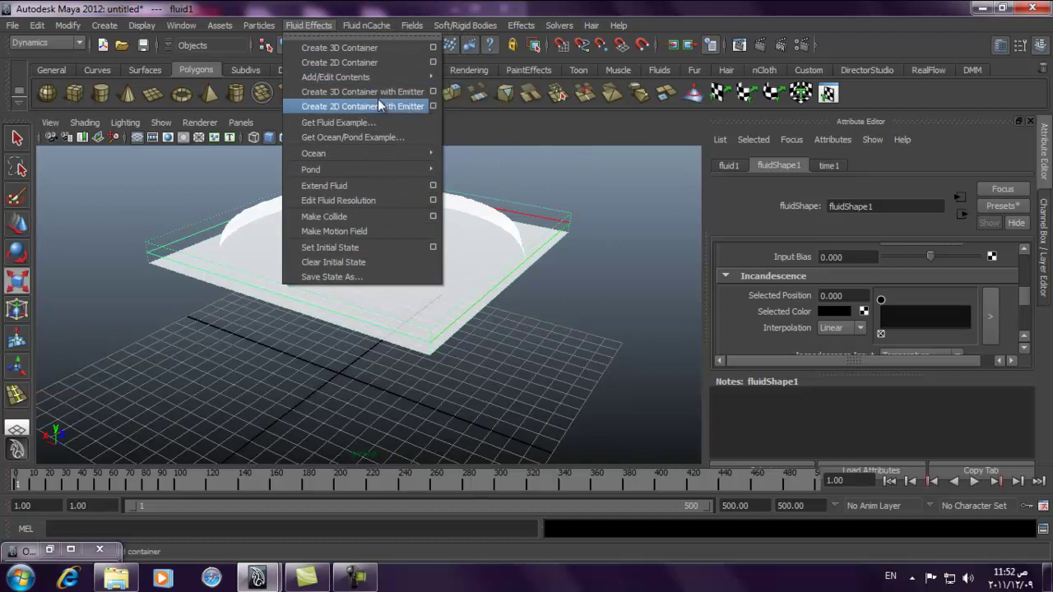
pyautogui.moveTo(380, 73)
pyautogui.click(531, 86)
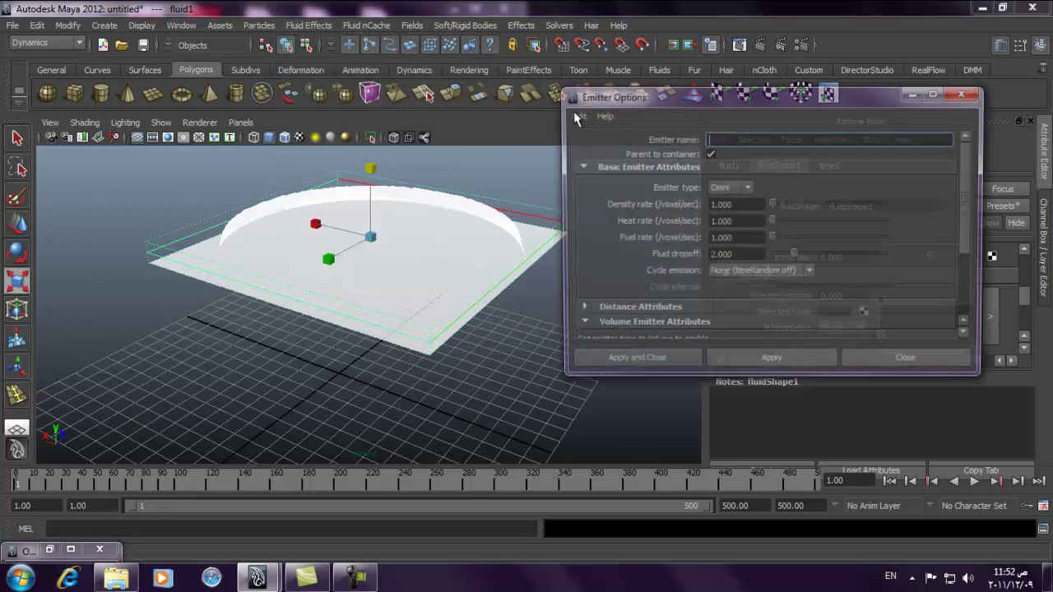
pyautogui.click(573, 114)
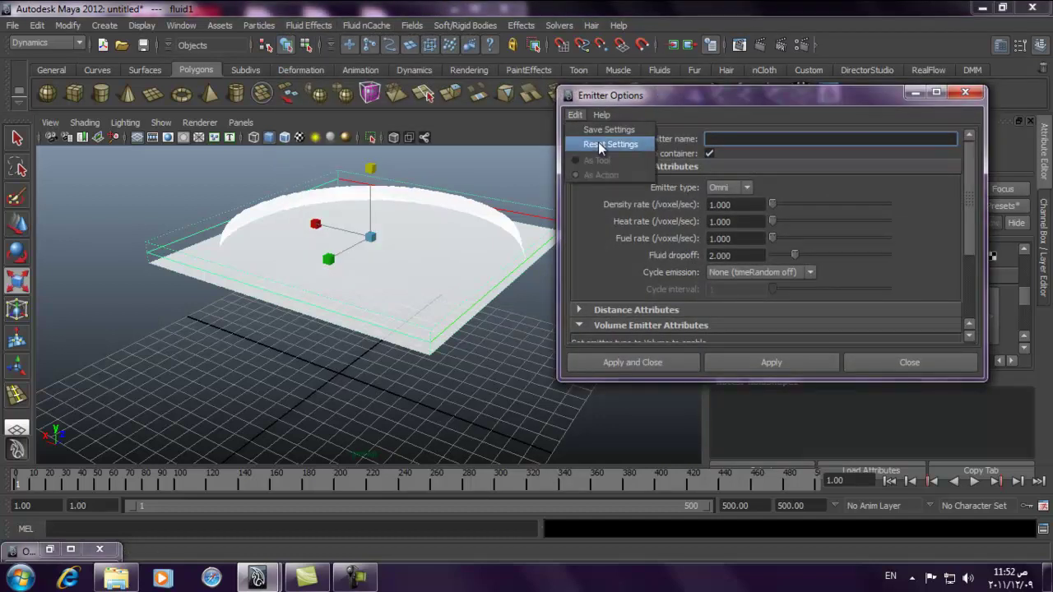
pyautogui.click(595, 146)
pyautogui.click(631, 363)
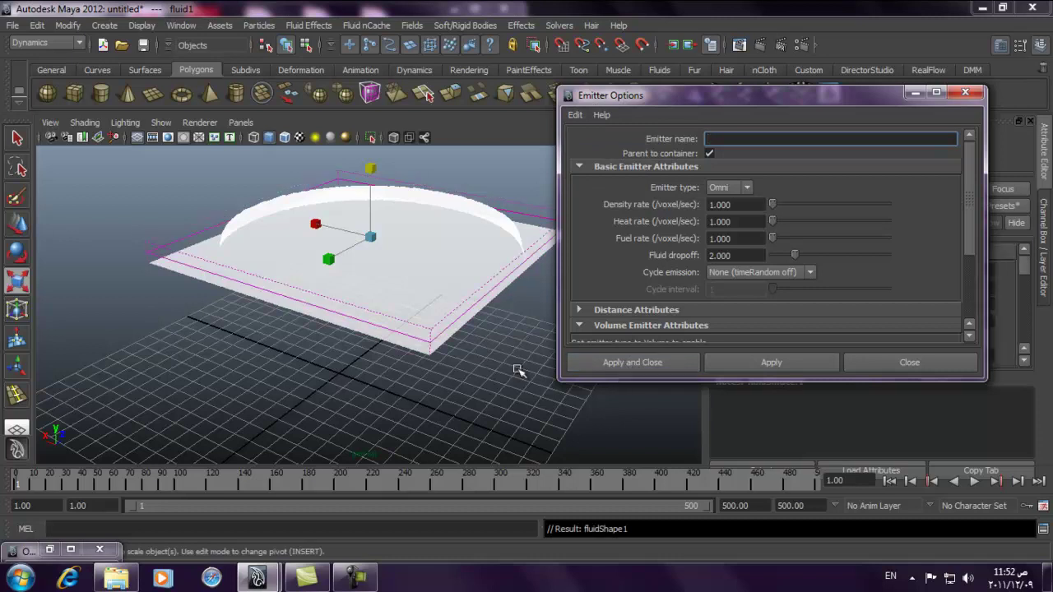
# Play the simulation to examine how the emitter affects the fluid surface, and stop playback
pyautogui.click(508, 334)
pyautogui.scroll(2, 507, 335)
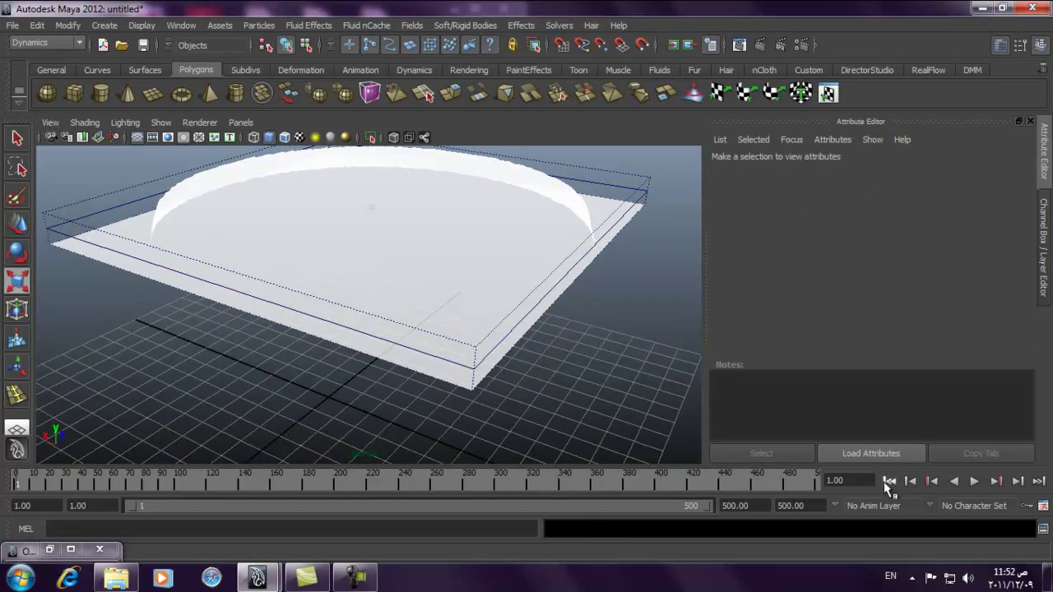
pyautogui.click(974, 483)
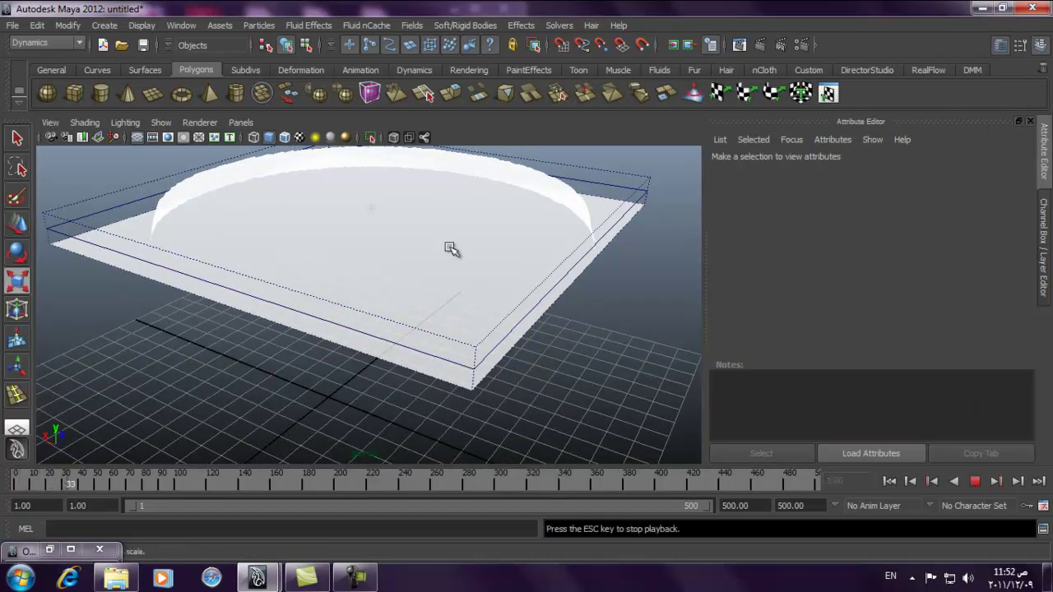
pyautogui.scroll(4, 453, 235)
pyautogui.moveTo(430, 222)
pyautogui.keyDown('alt'); pyautogui.mouseDown()
pyautogui.moveTo(419, 206)
pyautogui.moveTo(223, 183)
pyautogui.moveTo(216, 203)
pyautogui.moveTo(296, 176)
pyautogui.moveTo(354, 140)
pyautogui.moveTo(392, 189)
pyautogui.moveTo(376, 206)
pyautogui.moveTo(522, 233)
pyautogui.moveTo(559, 226)
pyautogui.moveTo(434, 241)
pyautogui.mouseUp(); pyautogui.keyUp('alt')
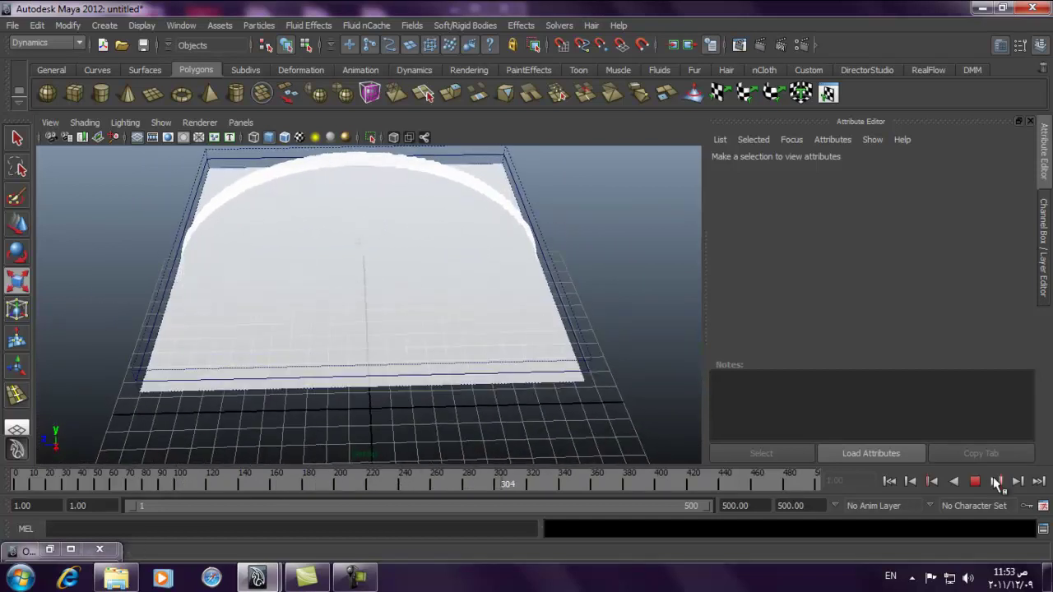
pyautogui.click(974, 481)
# Set the fluid's base colour to a dark orange-brown with saturation 1.000 and value 0.205
pyautogui.click(471, 275)
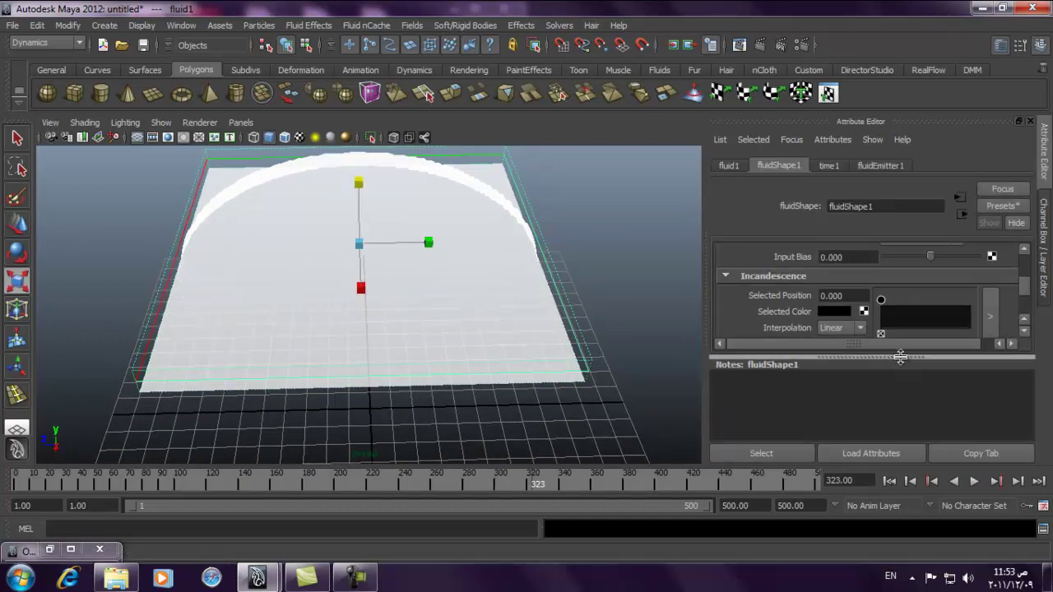
pyautogui.moveTo(900, 358); pyautogui.dragTo(896, 436)
pyautogui.scroll(3, 1026, 342)
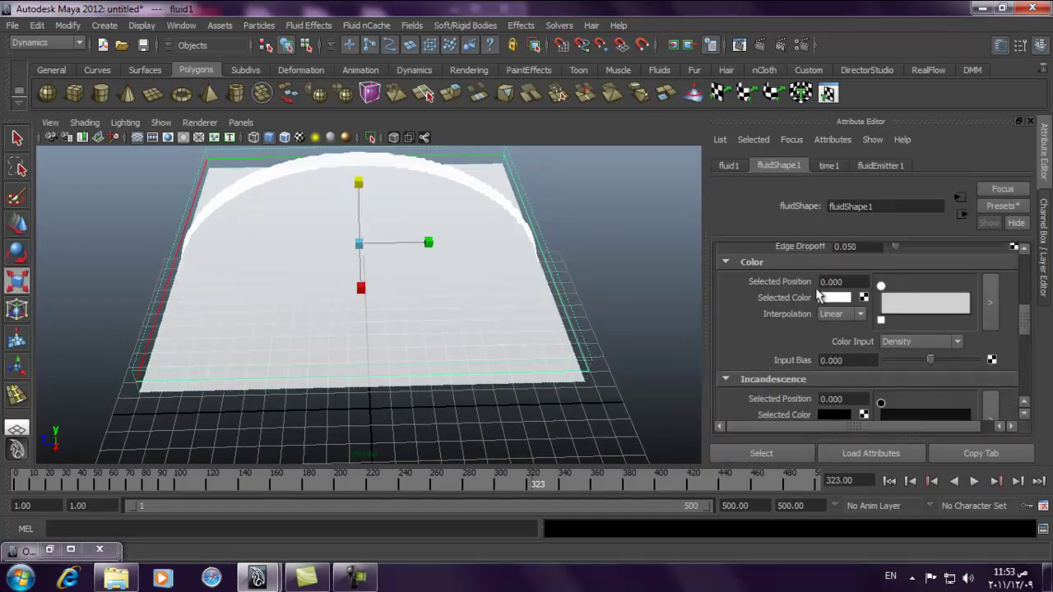
pyautogui.click(834, 297)
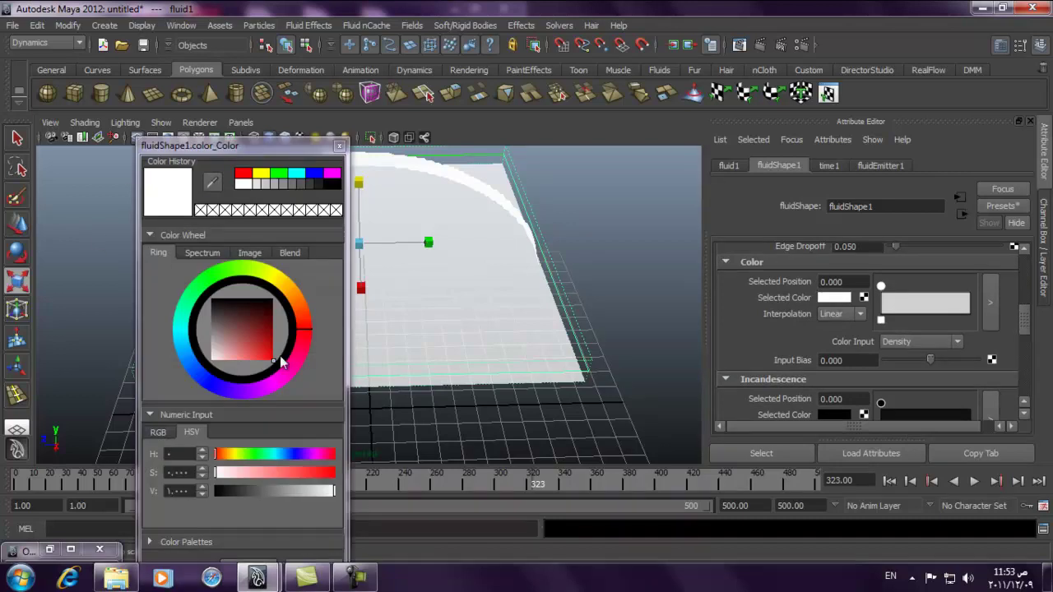
pyautogui.moveTo(301, 335); pyautogui.dragTo(301, 307)
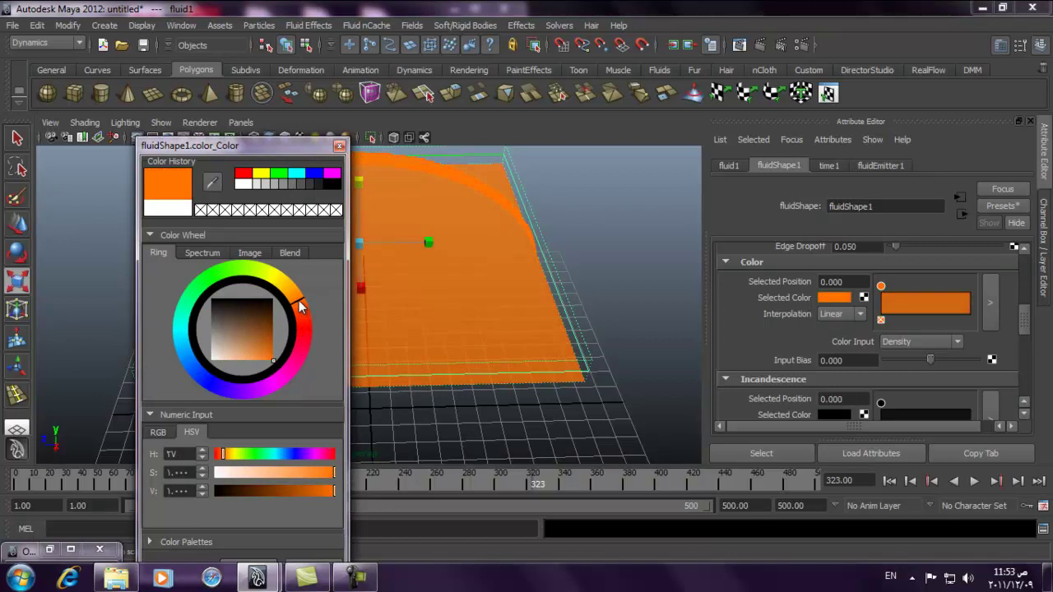
pyautogui.moveTo(273, 491); pyautogui.dragTo(232, 491)
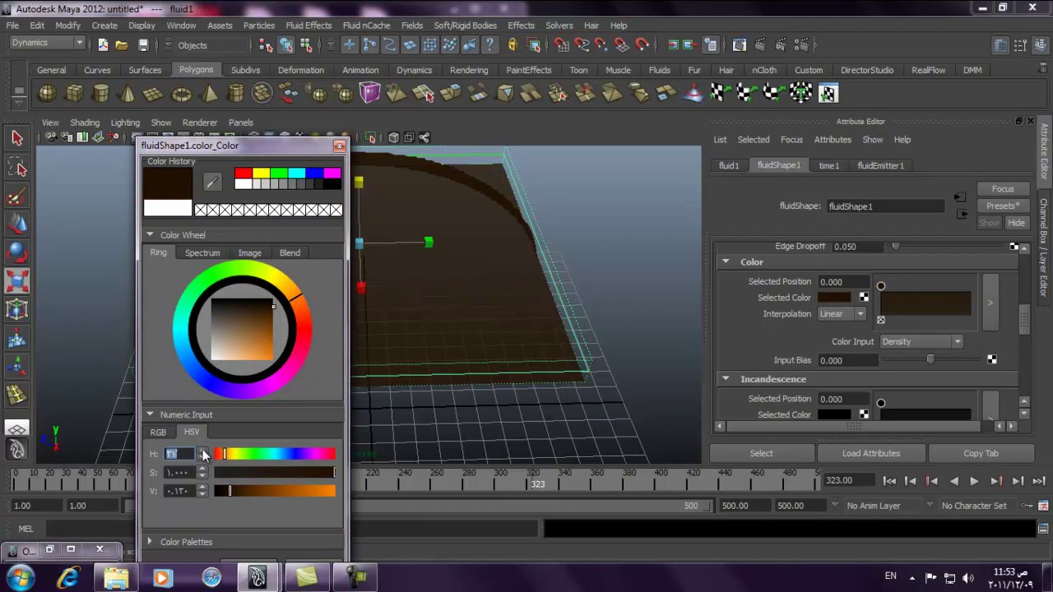
pyautogui.moveTo(235, 489); pyautogui.dragTo(241, 490)
# Add a second colour ramp marker at position 0.3419 and make it a medium brown with saturation 0.548
pyautogui.click(903, 306)
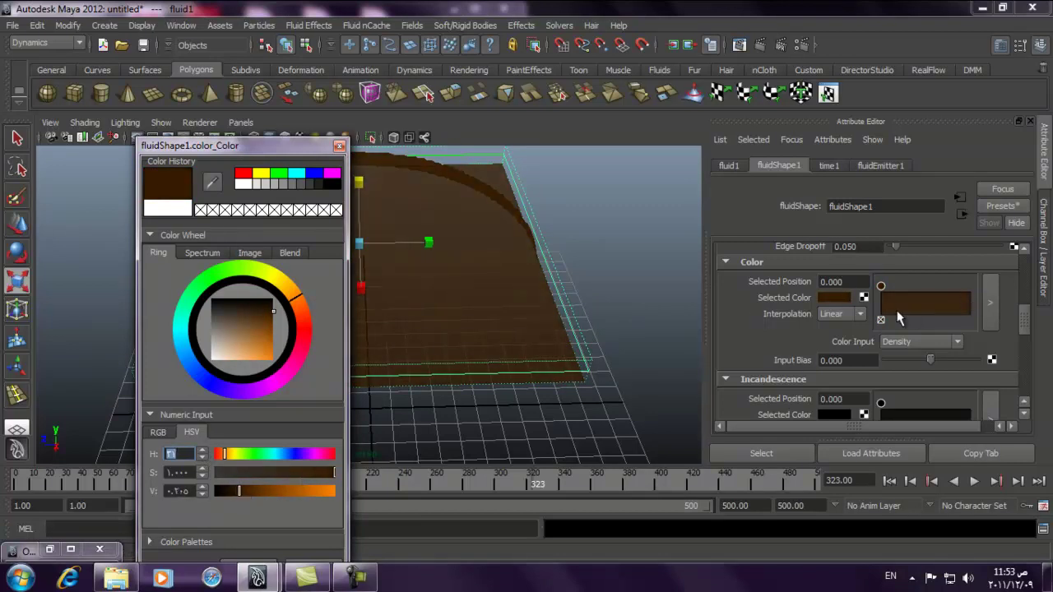
pyautogui.click(988, 306)
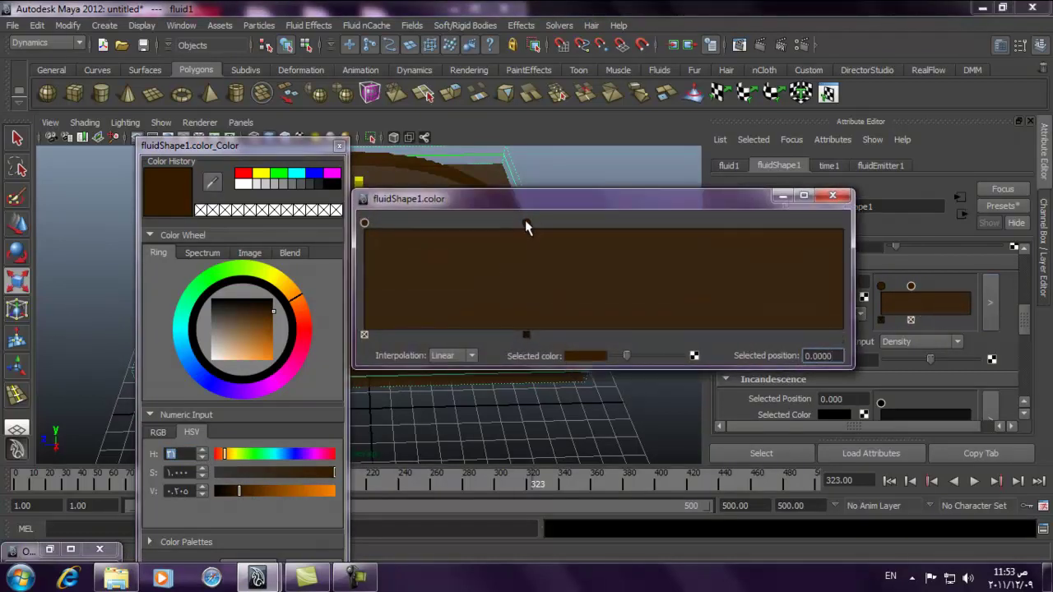
pyautogui.moveTo(516, 226); pyautogui.dragTo(528, 231)
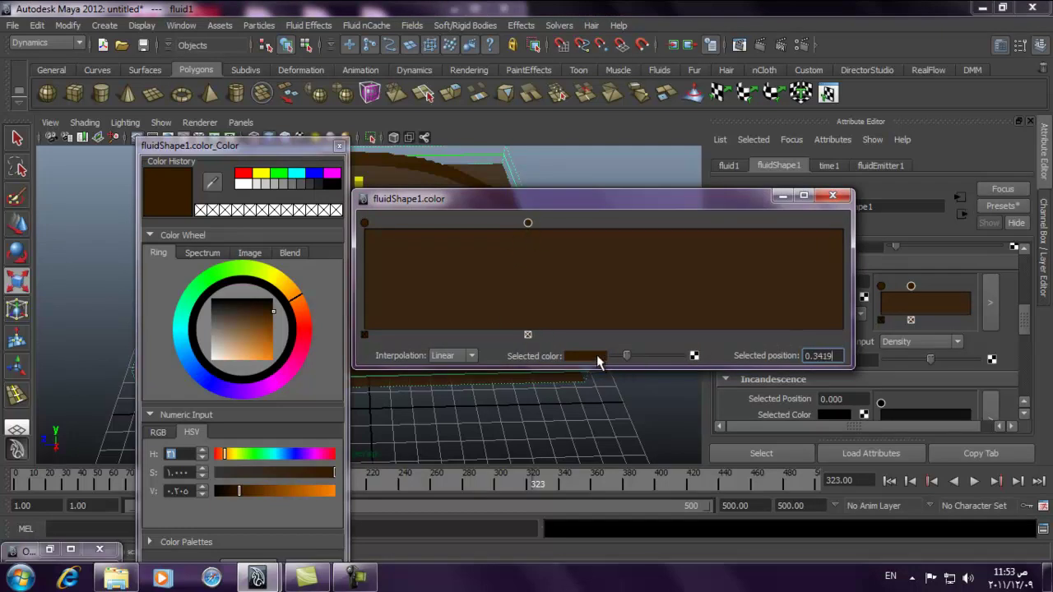
pyautogui.click(266, 489)
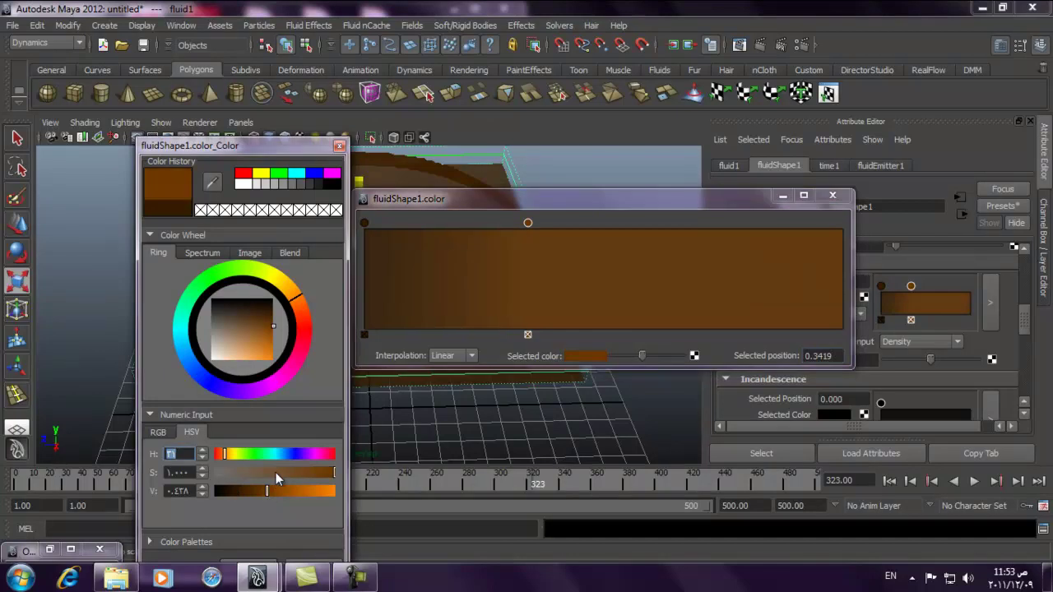
pyautogui.click(271, 470)
pyautogui.moveTo(272, 470); pyautogui.dragTo(301, 471)
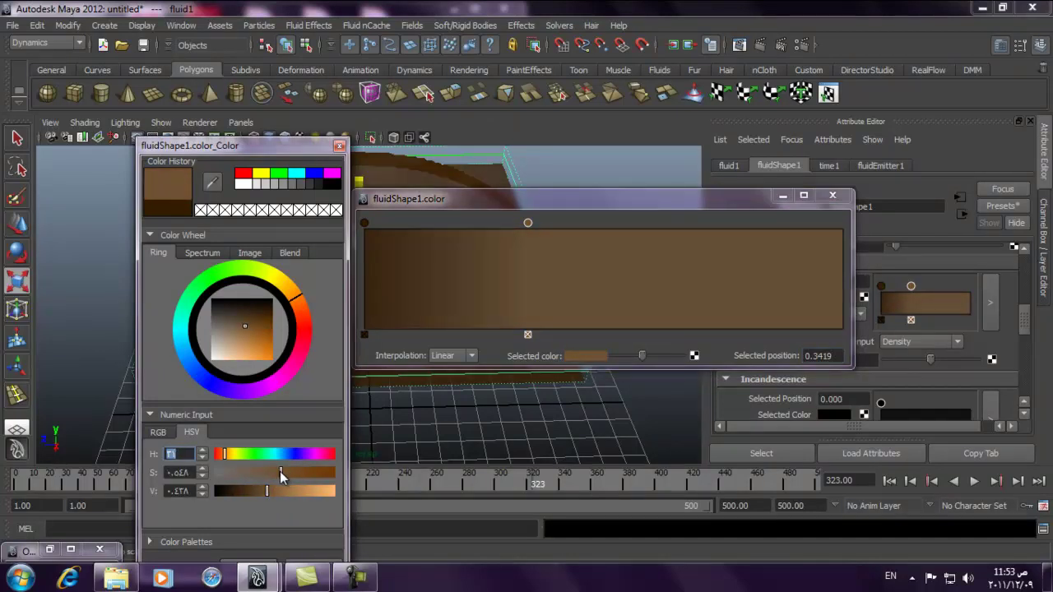
# Add a light brown marker at position 0.5355 with value 0.747 to the colour ramp and shift the middle marker to 0.3113
pyautogui.moveTo(676, 265)
pyautogui.mouseDown()
pyautogui.moveTo(688, 268)
pyautogui.moveTo(619, 285)
pyautogui.mouseUp()
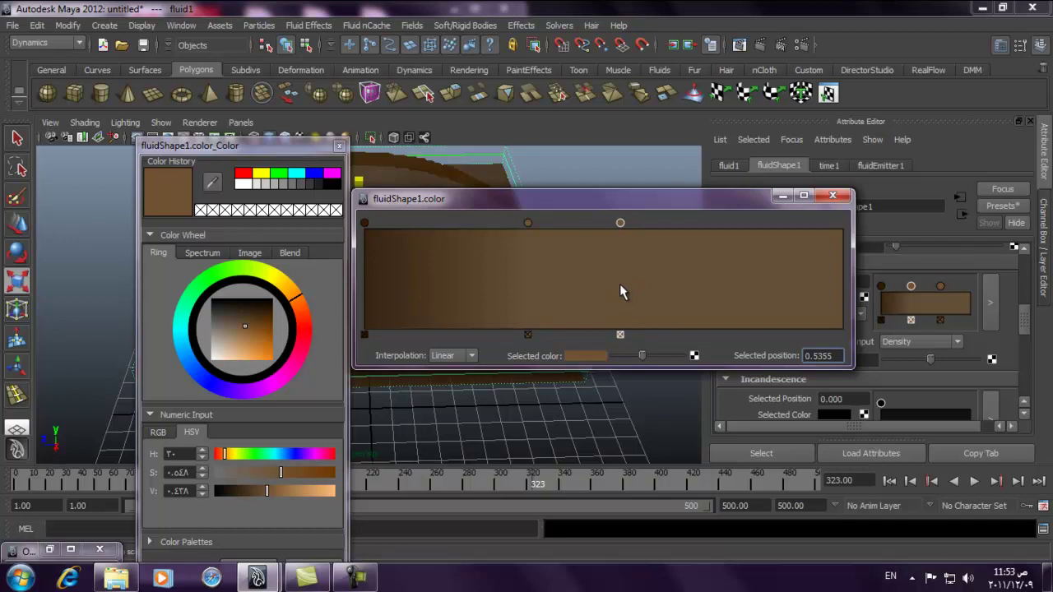
pyautogui.moveTo(529, 227); pyautogui.dragTo(514, 228)
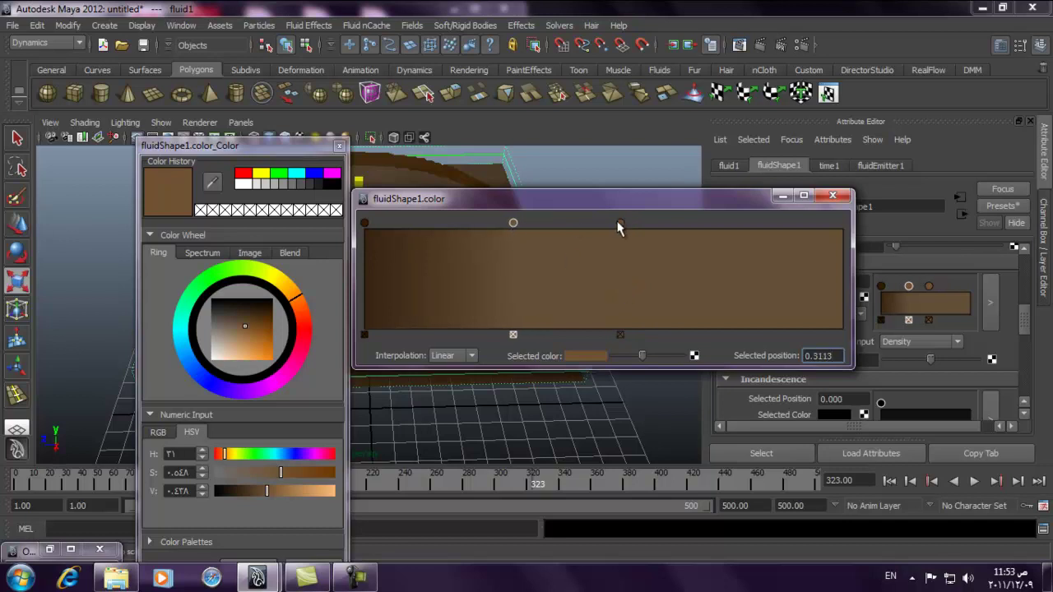
pyautogui.moveTo(285, 490); pyautogui.dragTo(303, 497)
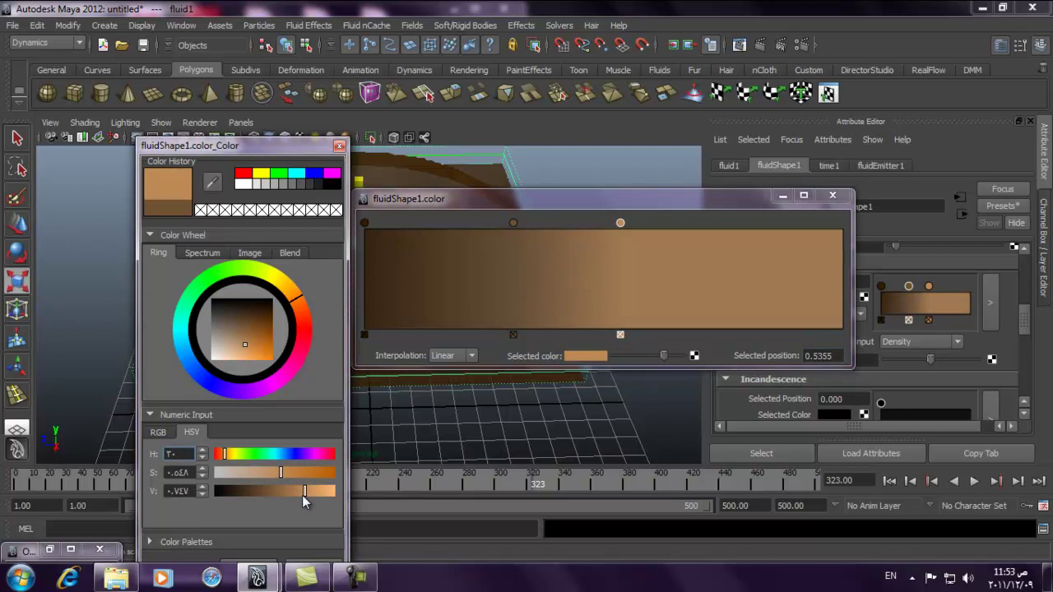
pyautogui.moveTo(307, 145); pyautogui.dragTo(328, 72)
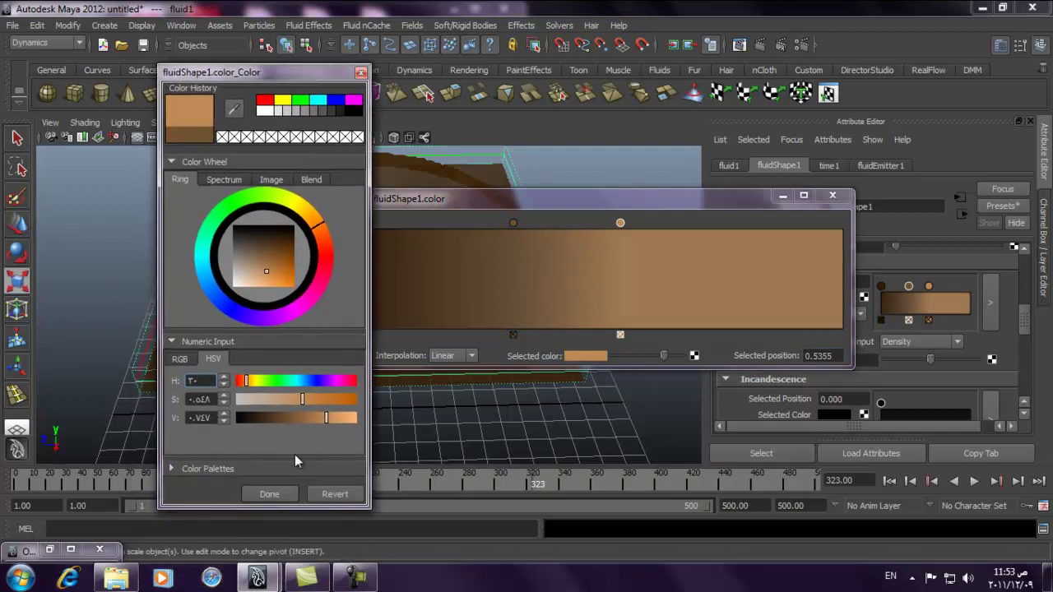
pyautogui.click(270, 494)
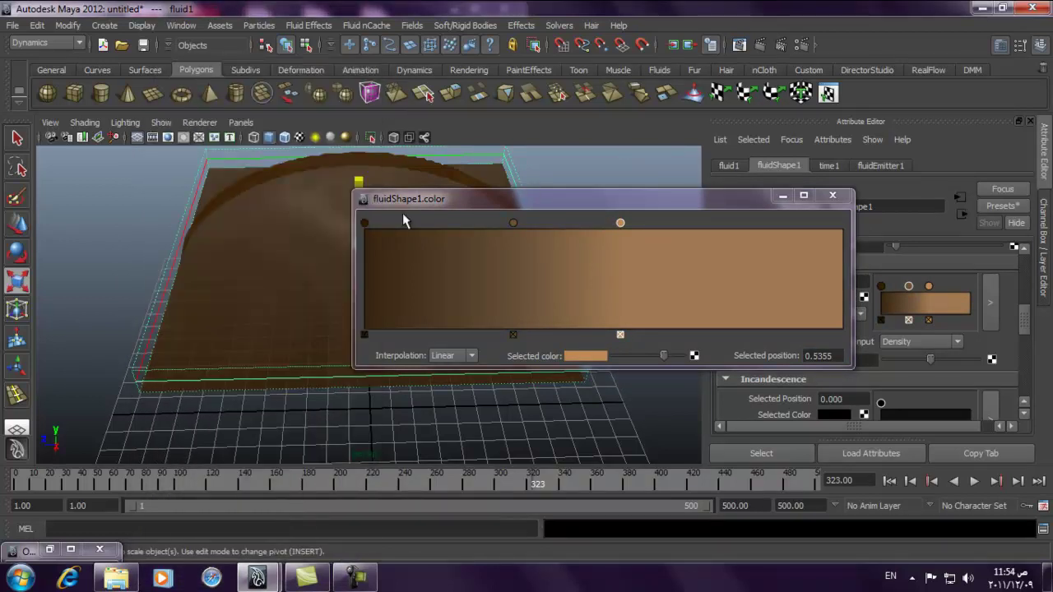
pyautogui.click(364, 223)
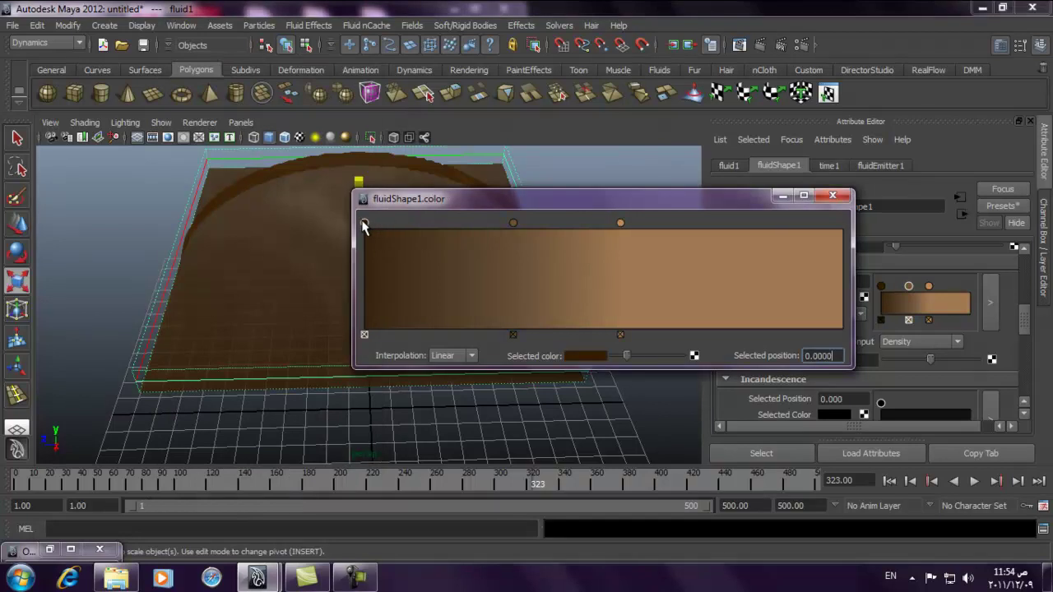
pyautogui.click(512, 223)
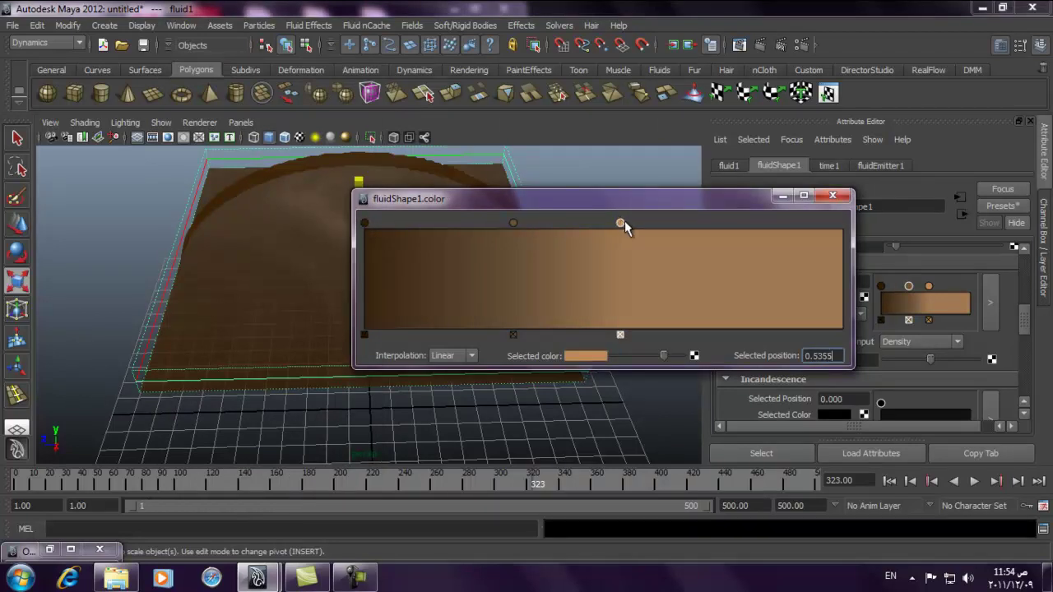
pyautogui.click(833, 195)
# Review the colour ramp, replay the simulation from the first frame to examine the brown fluid from several angles, and stop playback
pyautogui.scroll(3, 523, 224)
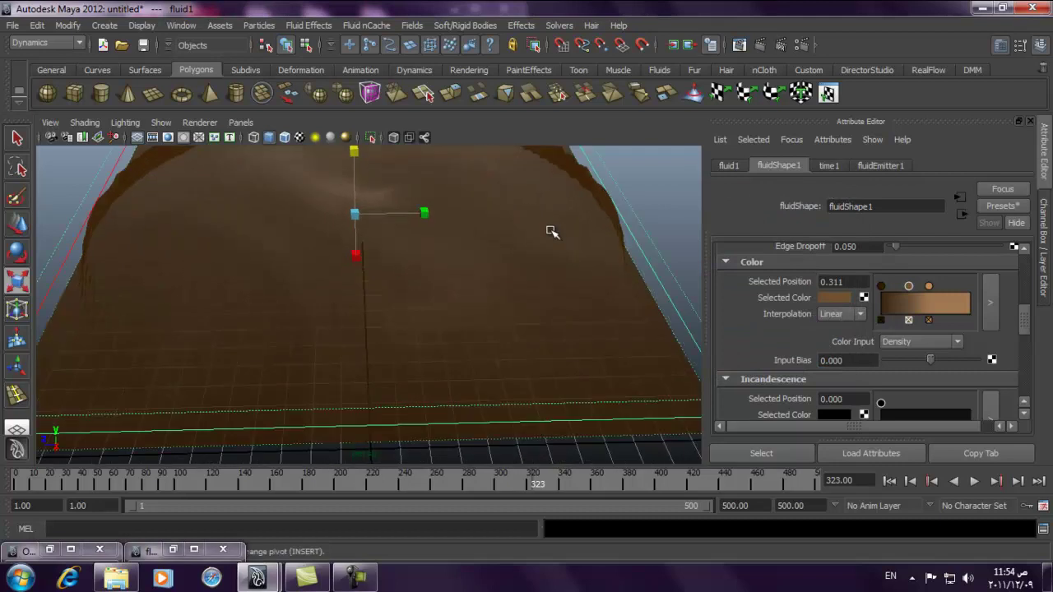
pyautogui.click(990, 305)
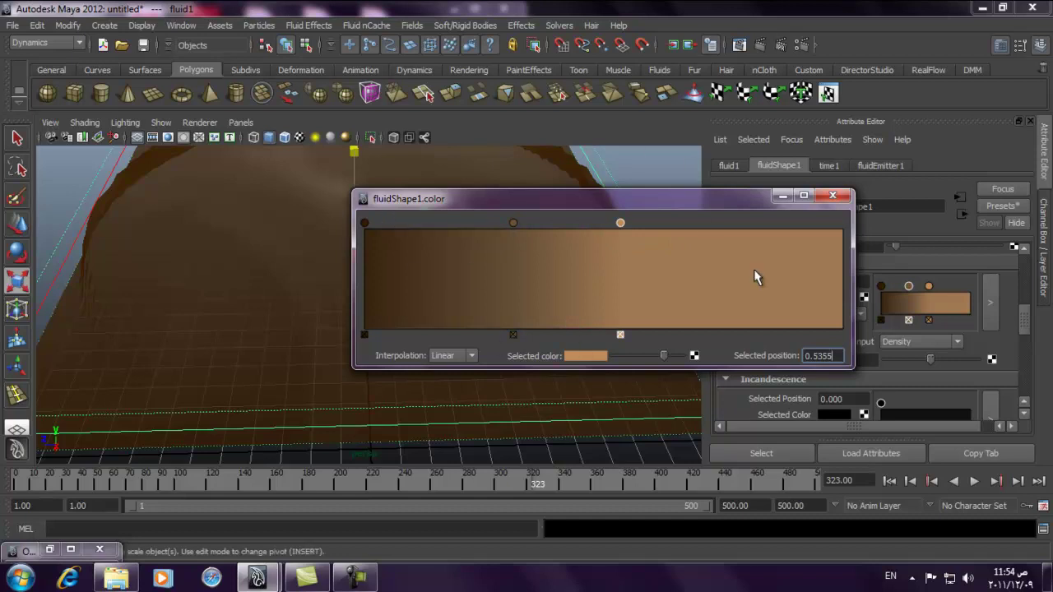
pyautogui.click(832, 195)
pyautogui.keyDown('alt'); pyautogui.moveTo(570, 254); pyautogui.dragTo(585, 301); pyautogui.keyUp('alt')
pyautogui.click(890, 482)
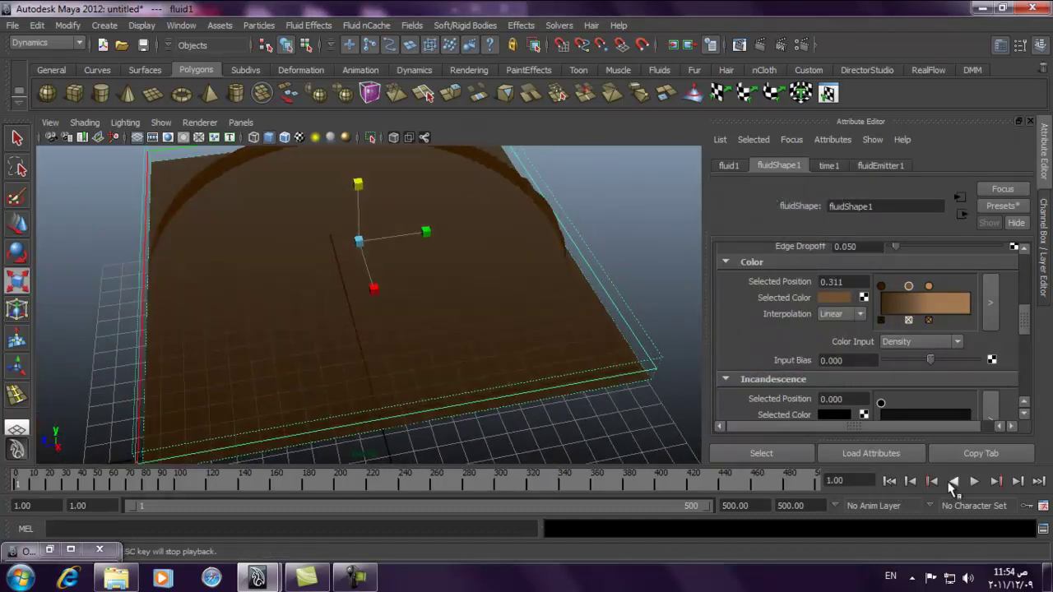
pyautogui.click(973, 481)
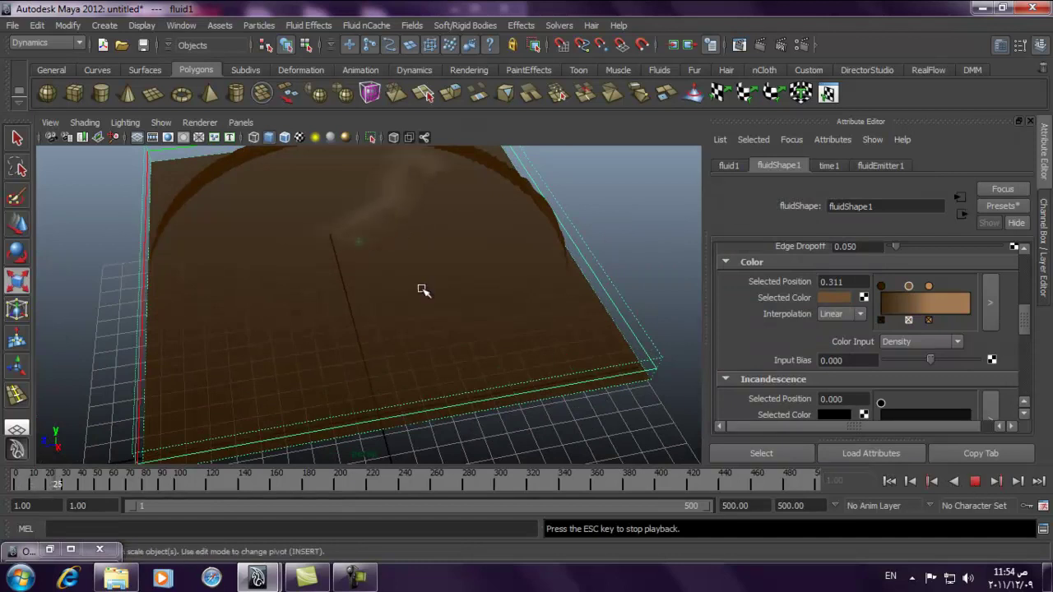
pyautogui.keyDown('alt'); pyautogui.moveTo(422, 289); pyautogui.dragTo(472, 238); pyautogui.keyUp('alt')
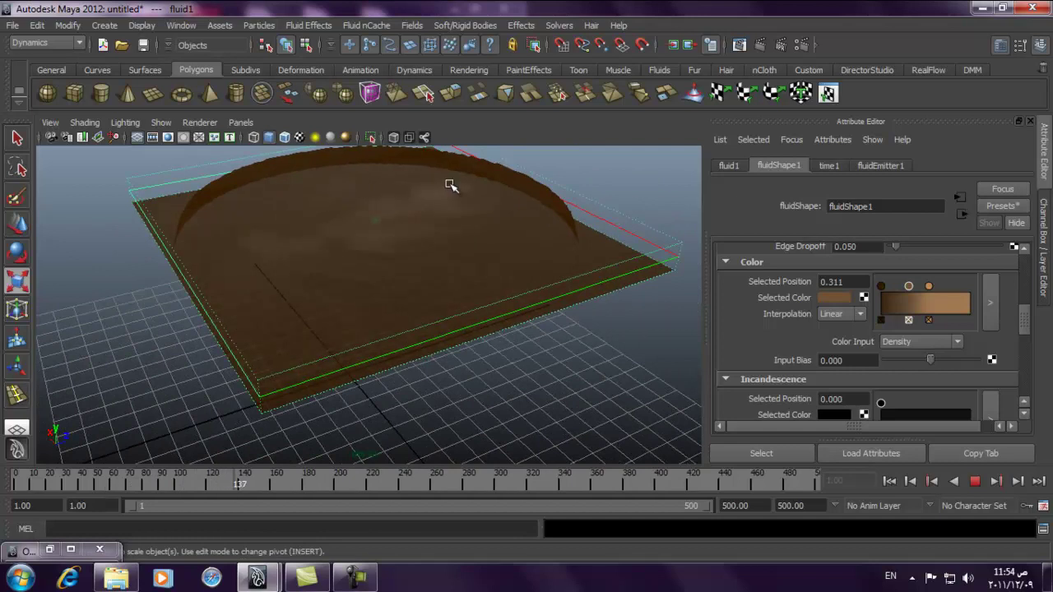
pyautogui.keyDown('alt'); pyautogui.moveTo(360, 258); pyautogui.dragTo(364, 235); pyautogui.keyUp('alt')
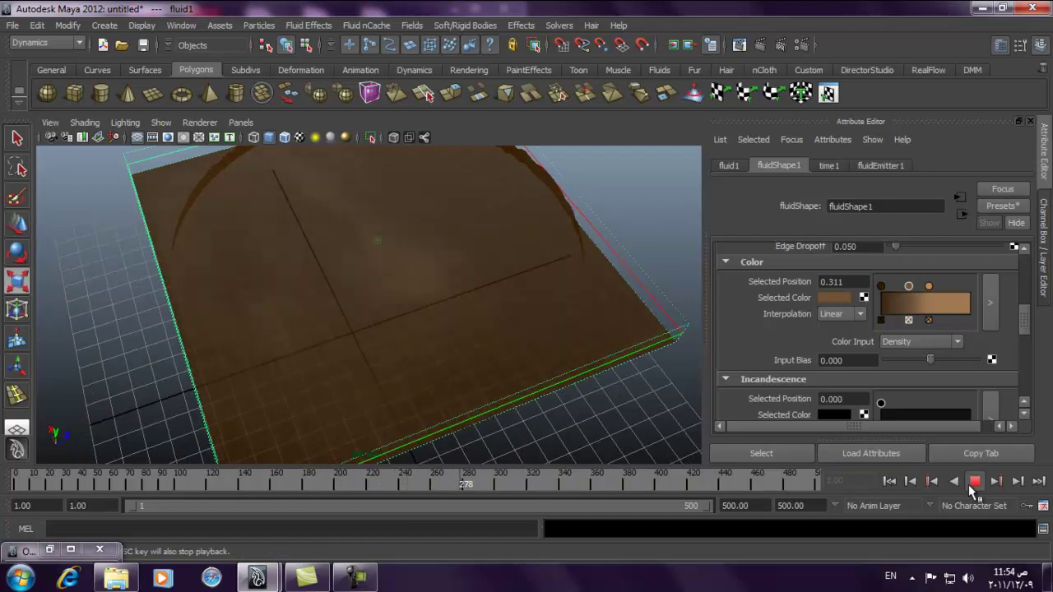
pyautogui.click(971, 485)
# Stop playback, collapse the fluid's shading settings, and switch its surface from Volume Render to Surface Render
pyautogui.scroll(1, 1032, 316)
pyautogui.moveTo(1030, 316); pyautogui.dragTo(1034, 292)
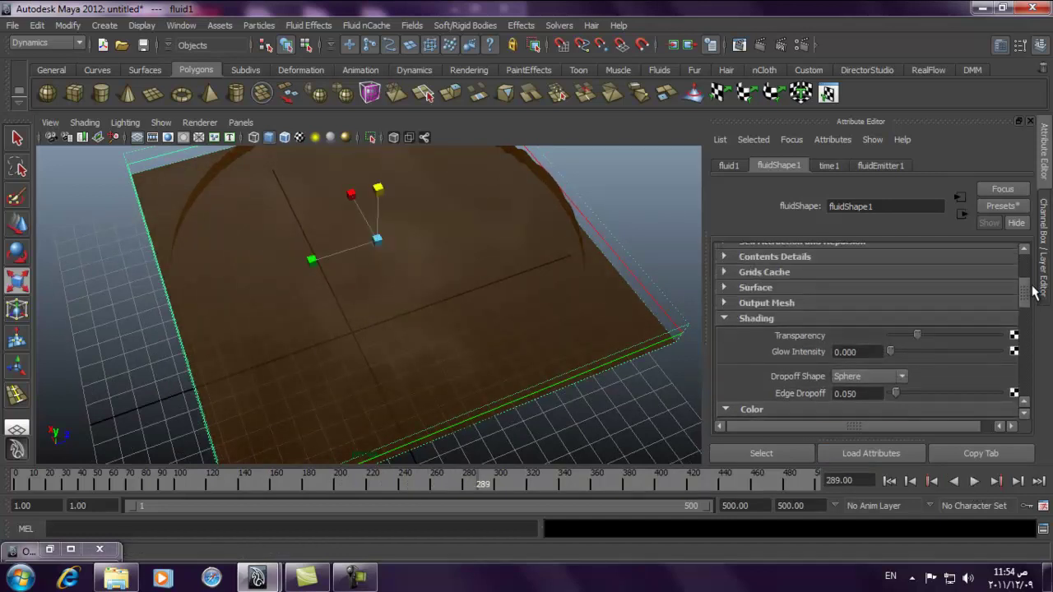
pyautogui.click(798, 320)
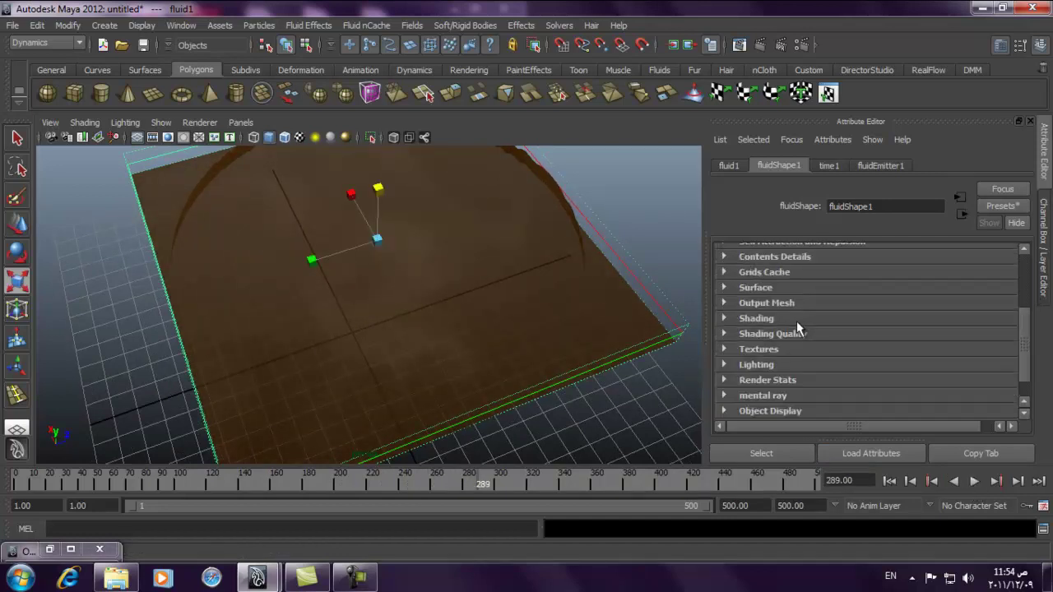
pyautogui.click(792, 303)
pyautogui.click(792, 303)
pyautogui.moveTo(1026, 334); pyautogui.dragTo(1023, 314)
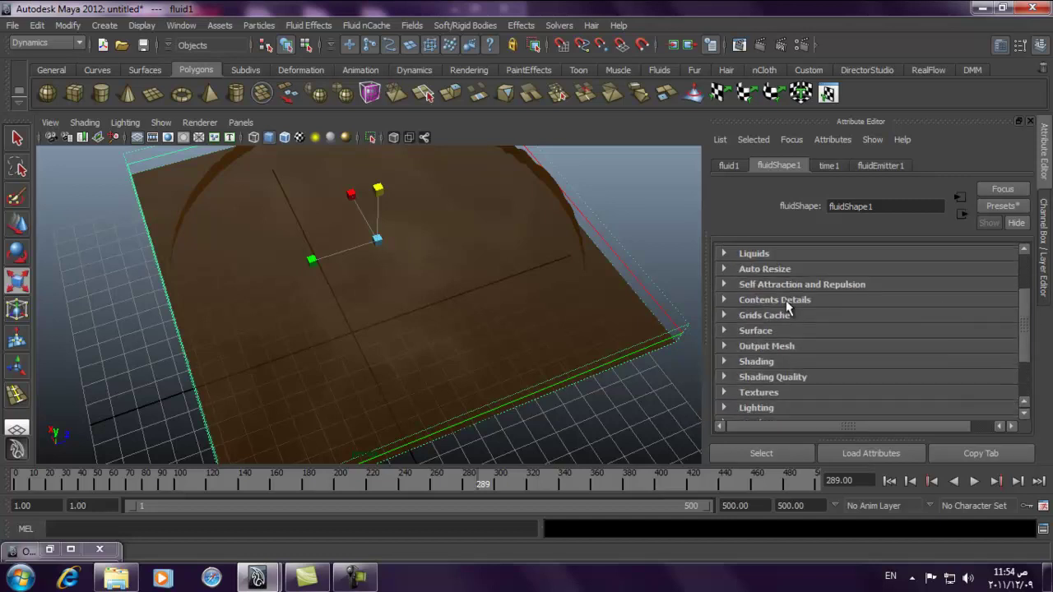
pyautogui.click(780, 361)
pyautogui.click(780, 362)
pyautogui.click(779, 346)
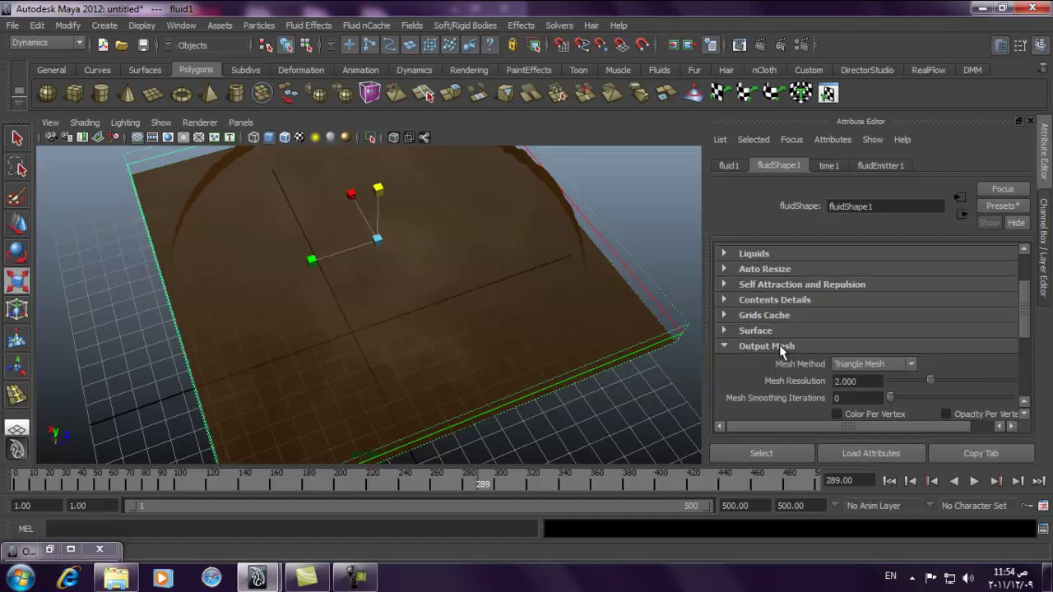
pyautogui.click(778, 345)
pyautogui.click(785, 331)
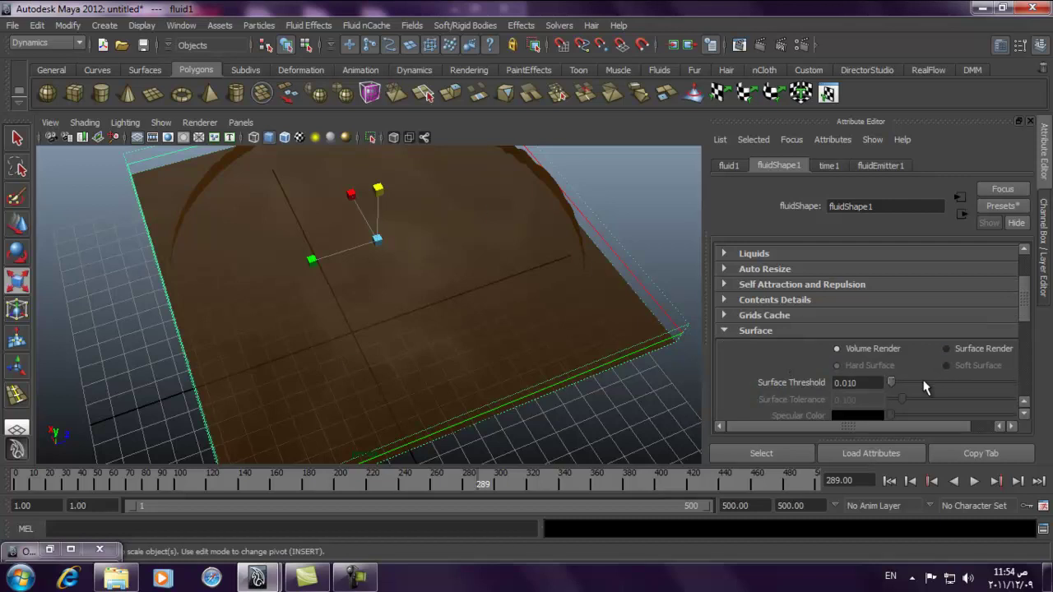
pyautogui.click(950, 348)
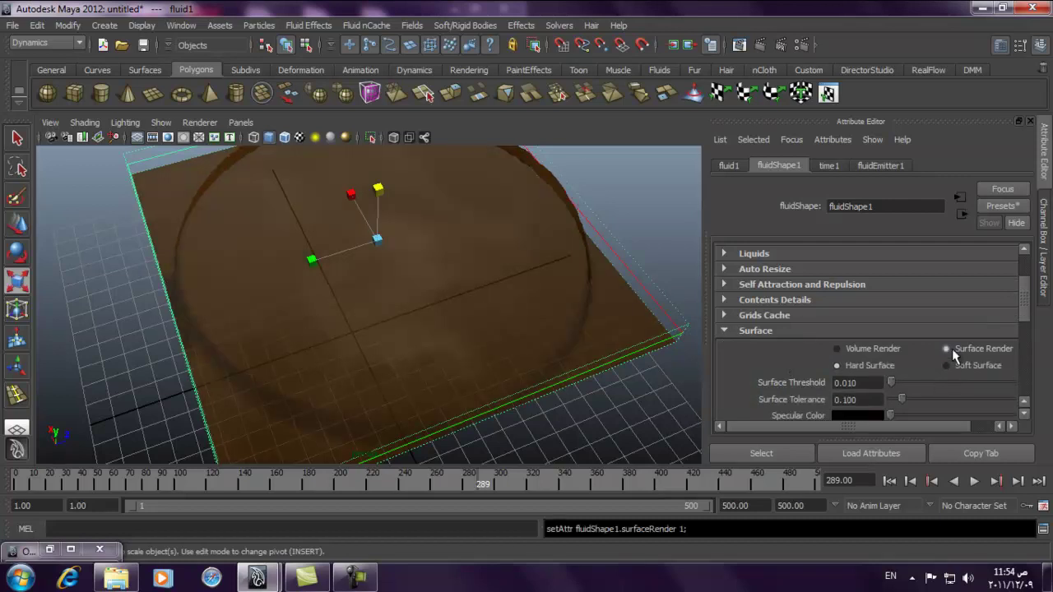
# Replay the simulation from the first frame to examine the surface-rendered fluid from another angle, and rewind to frame 1
pyautogui.click(888, 481)
pyautogui.click(974, 481)
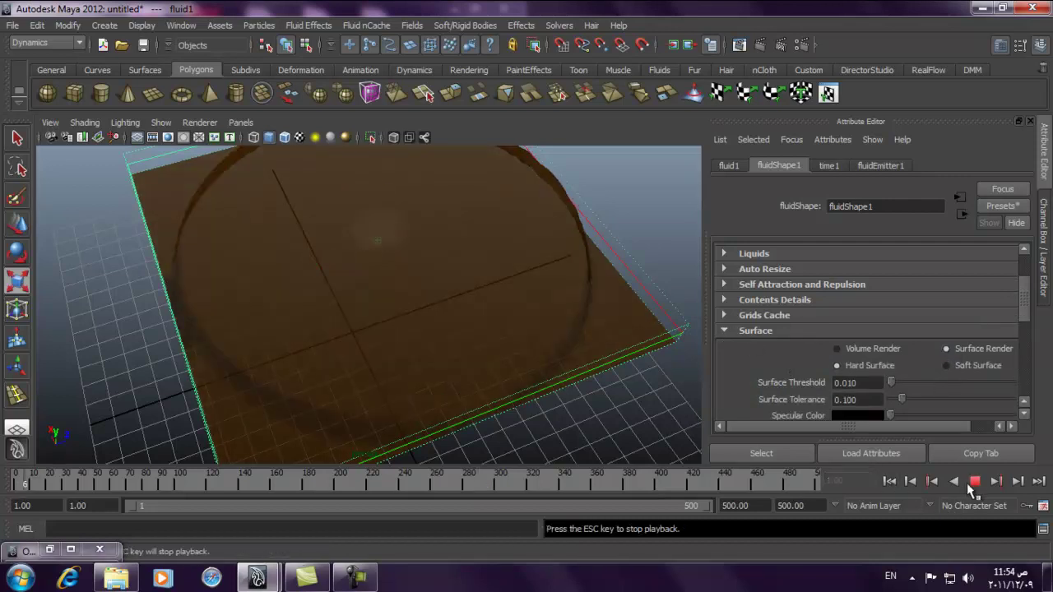
pyautogui.keyDown('alt'); pyautogui.moveTo(422, 277); pyautogui.dragTo(470, 242); pyautogui.keyUp('alt')
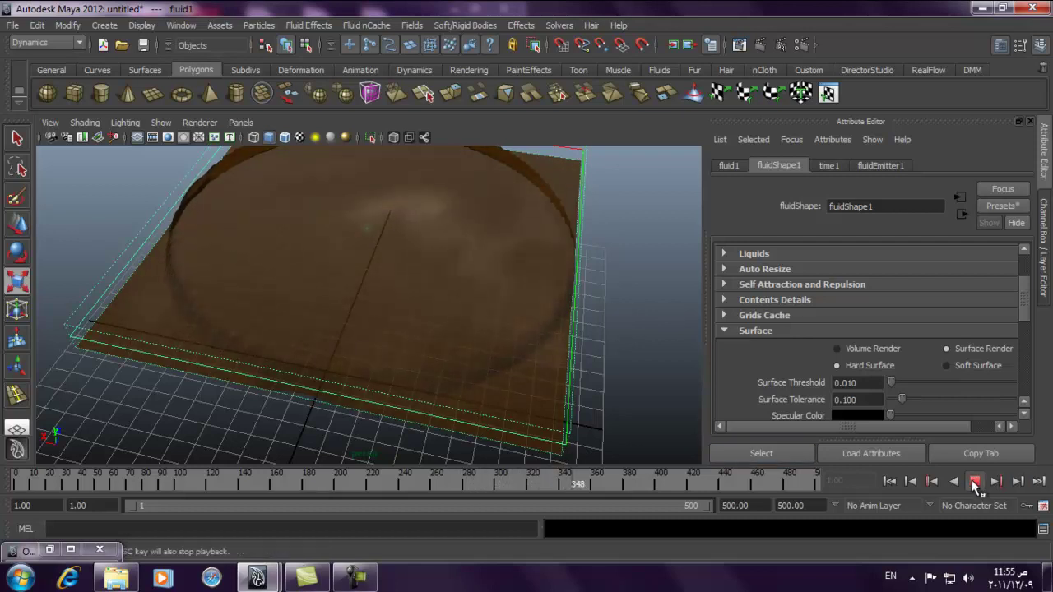
pyautogui.click(975, 483)
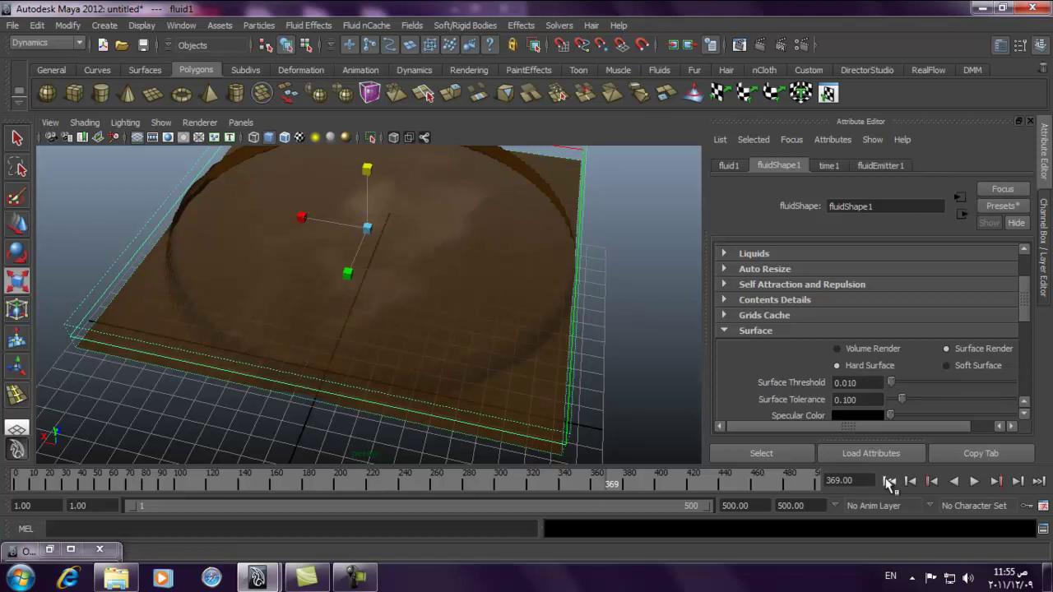
pyautogui.click(889, 481)
# Make layer1 visible and select the tea cup mesh
pyautogui.click(1041, 260)
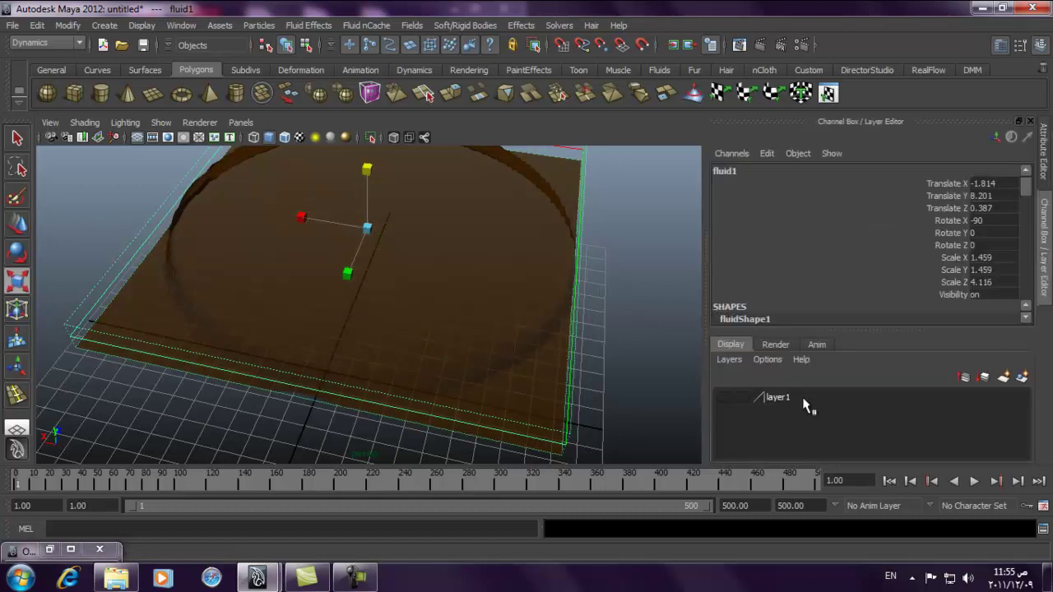
pyautogui.click(724, 399)
pyautogui.keyDown('alt'); pyautogui.moveTo(439, 301); pyautogui.dragTo(482, 266); pyautogui.keyUp('alt')
pyautogui.click(505, 220)
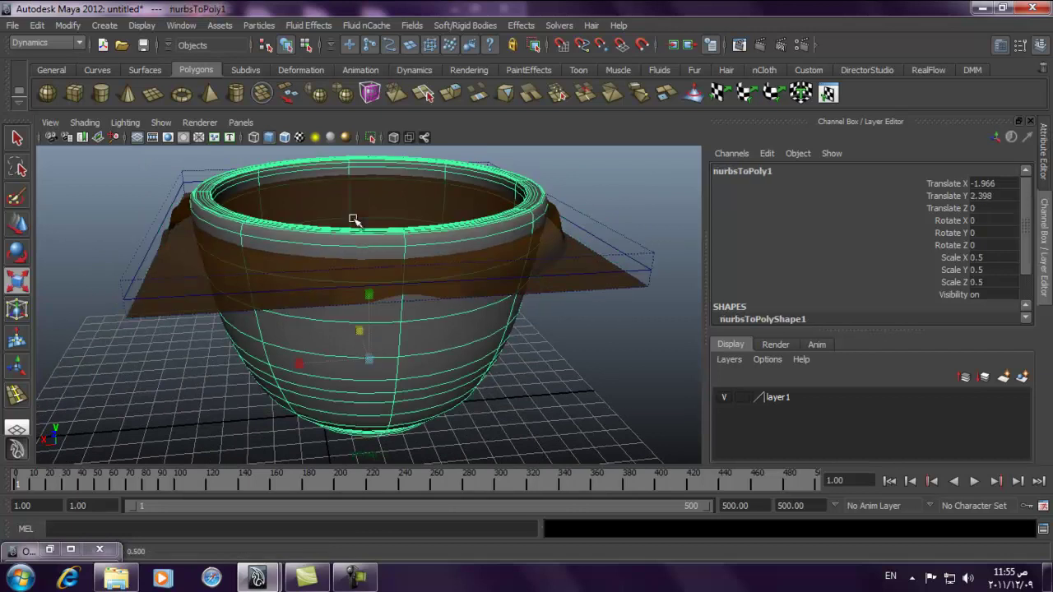
pyautogui.keyDown('alt'); pyautogui.moveTo(425, 228); pyautogui.dragTo(342, 244); pyautogui.keyUp('alt')
# Move the cup vertically relative to the fluid plane, down to Translate Y -4.195 and up to 4.424
pyautogui.click(17, 223)
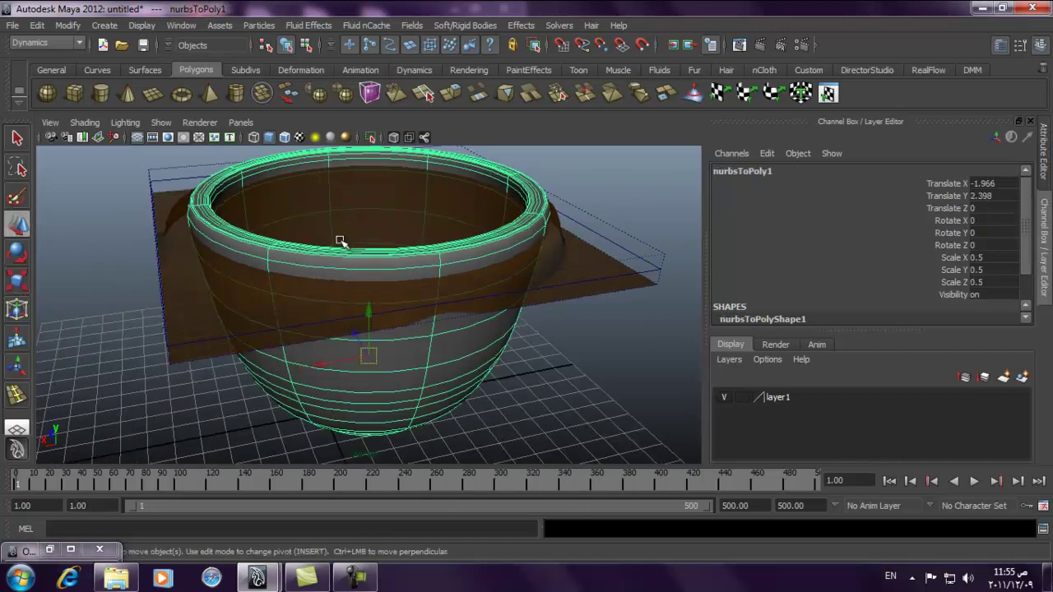
pyautogui.moveTo(367, 309); pyautogui.dragTo(389, 220)
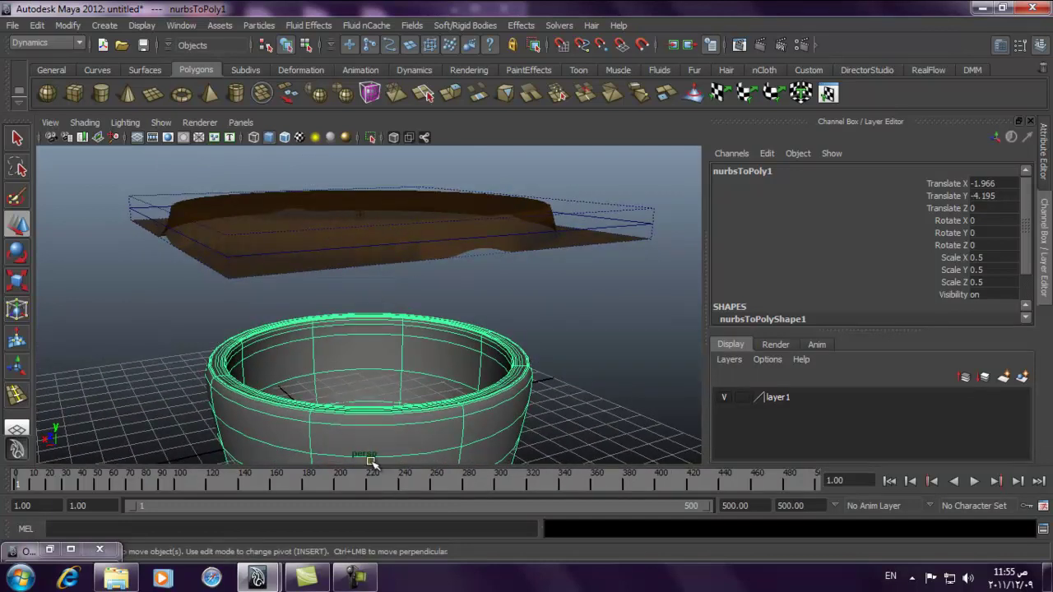
pyautogui.keyDown('alt'); pyautogui.moveTo(261, 255); pyautogui.dragTo(255, 344); pyautogui.keyUp('alt')
pyautogui.keyDown('alt'); pyautogui.moveTo(129, 282); pyautogui.dragTo(189, 254); pyautogui.keyUp('alt')
pyautogui.keyDown('alt'); pyautogui.moveTo(111, 231); pyautogui.dragTo(116, 271); pyautogui.keyUp('alt')
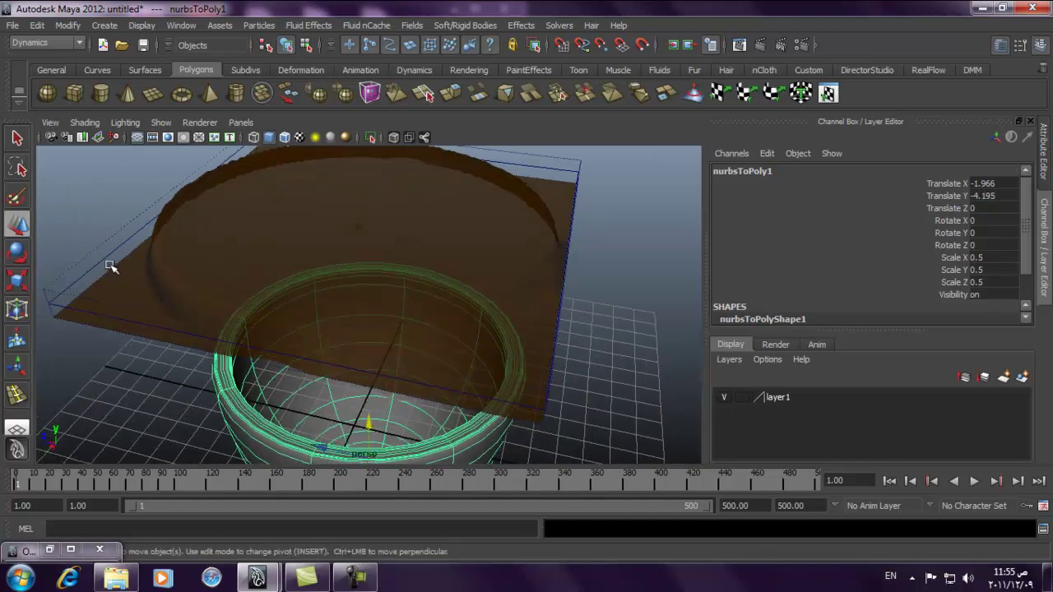
pyautogui.keyDown('alt'); pyautogui.moveTo(391, 337); pyautogui.dragTo(376, 232); pyautogui.keyUp('alt')
pyautogui.scroll(4, 340, 250)
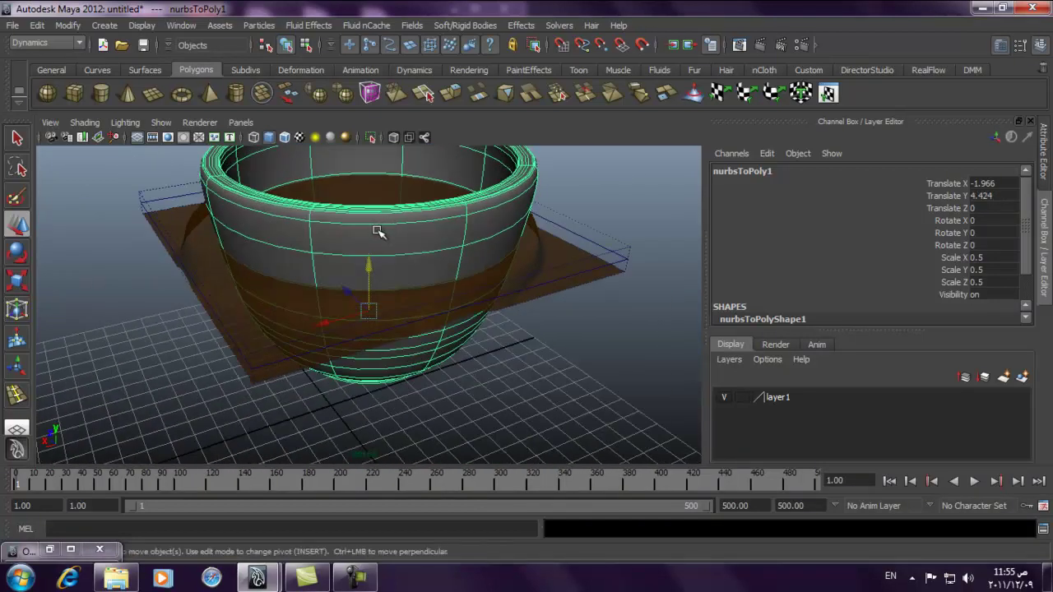
# Scale the cup uniformly to 0.645 and move it down to Translate Y 0.561
pyautogui.click(20, 277)
pyautogui.moveTo(370, 313); pyautogui.dragTo(451, 320)
pyautogui.click(21, 229)
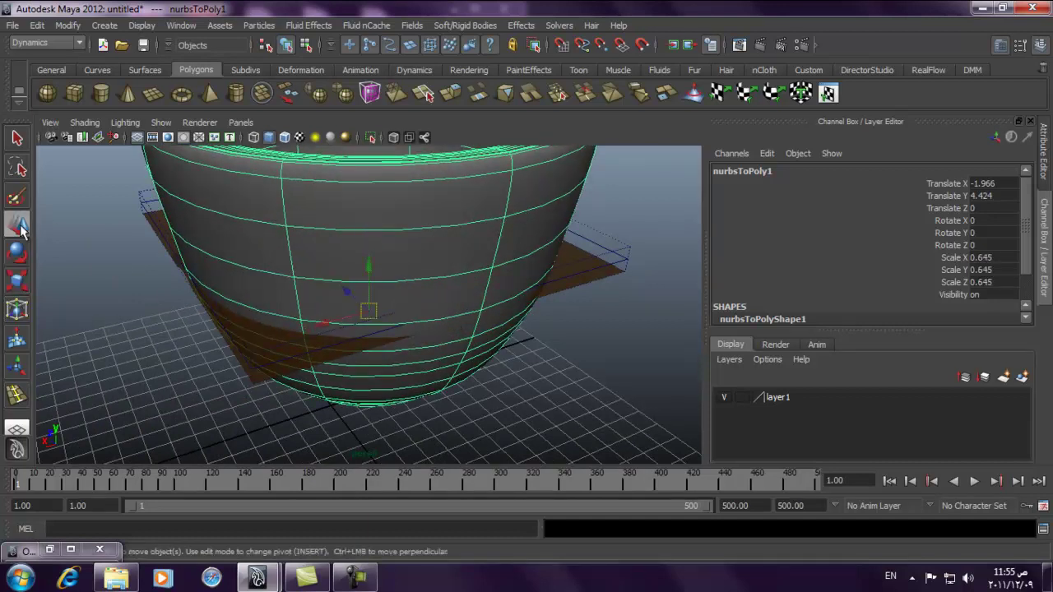
pyautogui.moveTo(372, 269); pyautogui.dragTo(369, 344)
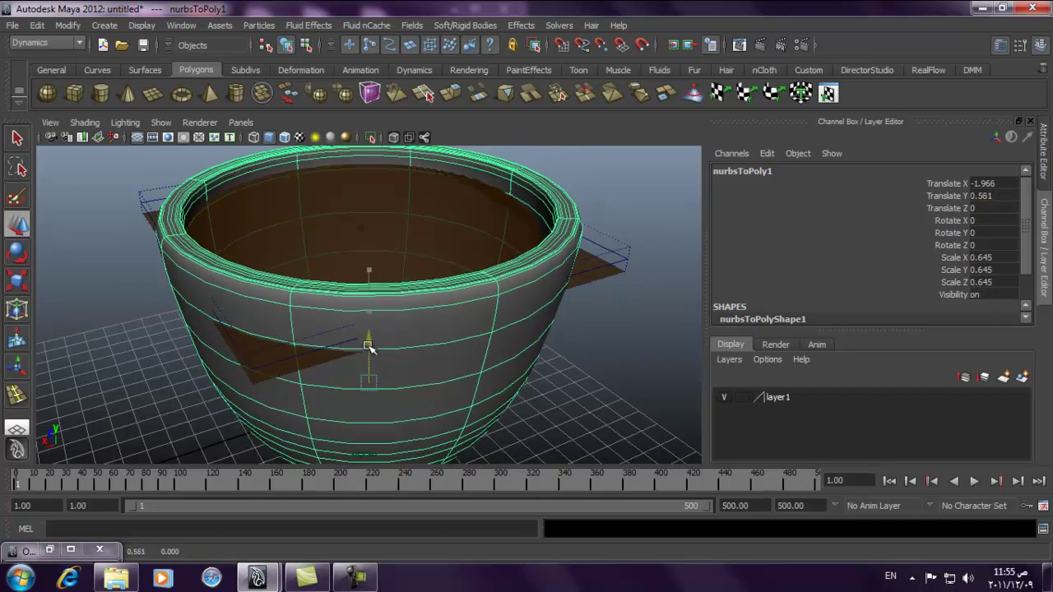
# Examine how the cup and the fluid plane line up in the orthographic views and from several perspective angles
pyautogui.press('space')
pyautogui.press('space')
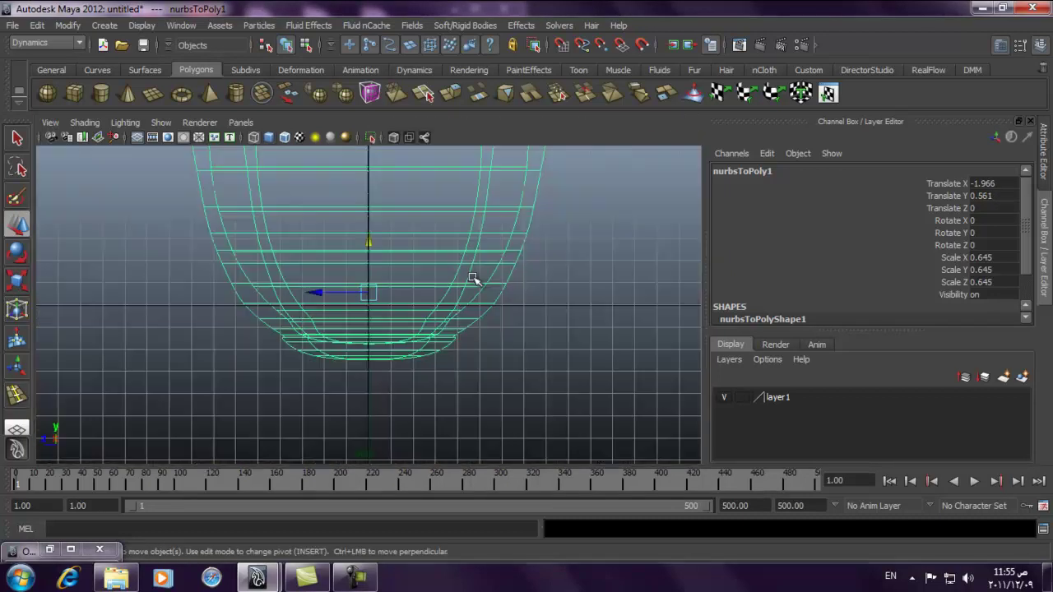
pyautogui.keyDown('alt'); pyautogui.moveTo(259, 199); pyautogui.dragTo(216, 190, button='right'); pyautogui.keyUp('alt')
pyautogui.press('space')
pyautogui.press('space')
pyautogui.keyDown('alt'); pyautogui.moveTo(354, 237); pyautogui.dragTo(244, 263, button='right'); pyautogui.keyUp('alt')
pyautogui.press('space')
pyautogui.press('space')
pyautogui.keyDown('alt'); pyautogui.moveTo(493, 301); pyautogui.dragTo(531, 327); pyautogui.keyUp('alt')
pyautogui.click(620, 224)
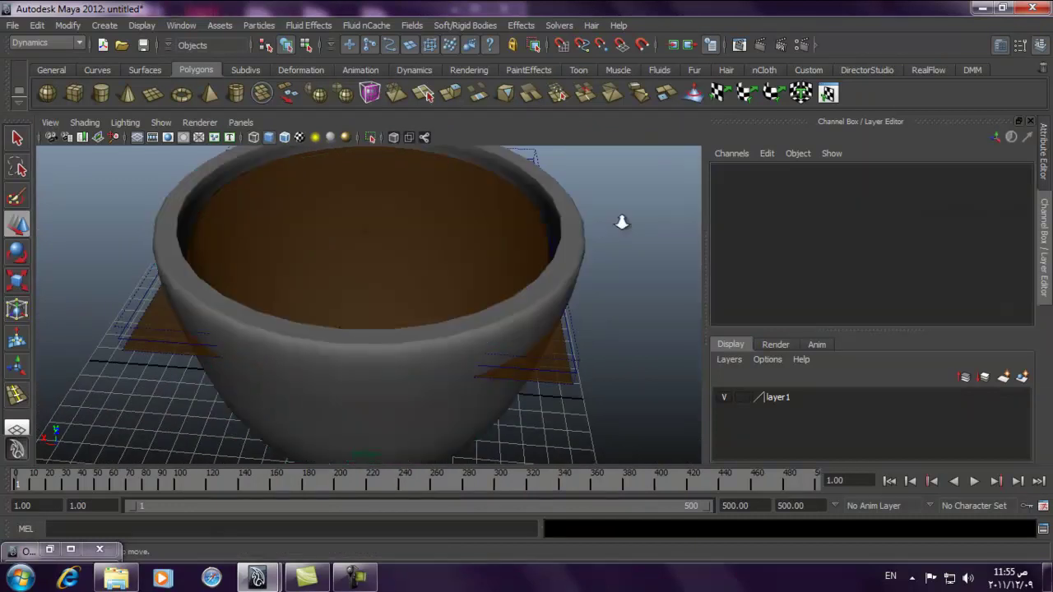
pyautogui.keyDown('alt'); pyautogui.moveTo(620, 223); pyautogui.dragTo(552, 209, button='right'); pyautogui.keyUp('alt')
pyautogui.keyDown('alt'); pyautogui.moveTo(552, 209); pyautogui.dragTo(489, 238); pyautogui.keyUp('alt')
pyautogui.keyDown('alt'); pyautogui.moveTo(488, 238); pyautogui.dragTo(517, 232, button='right'); pyautogui.keyUp('alt')
# Select the cup together with the fluid container and make the cup collide with the fluid
pyautogui.click(515, 229)
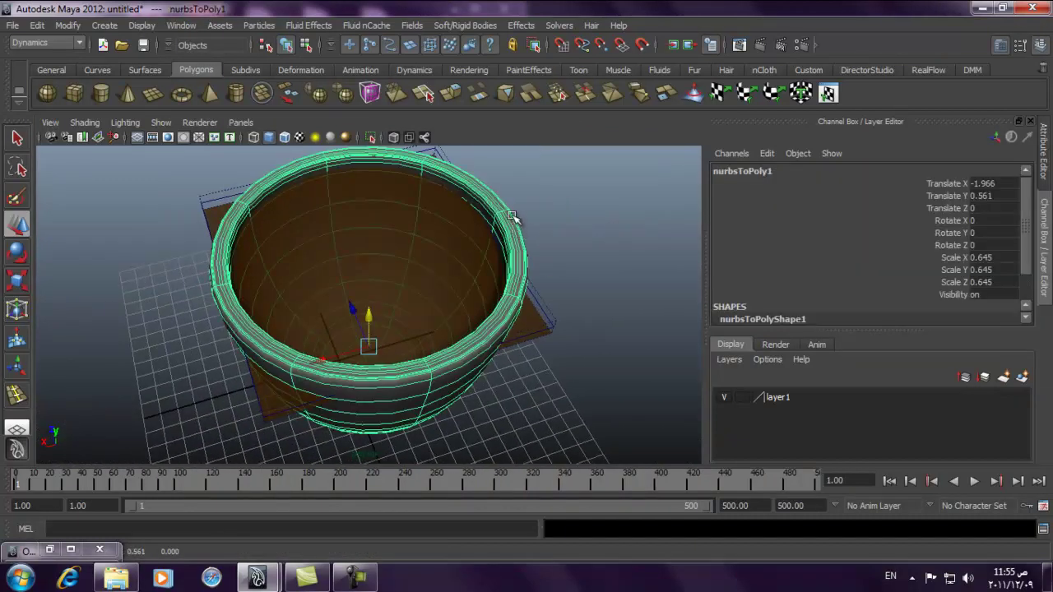
pyautogui.click(550, 237)
pyautogui.click(497, 202)
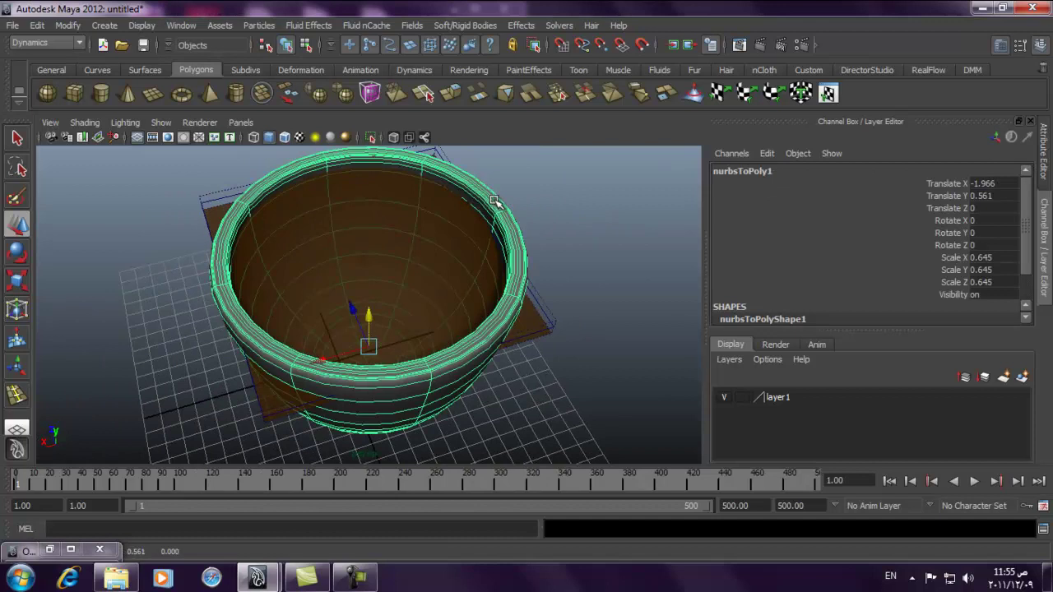
pyautogui.click(551, 321)
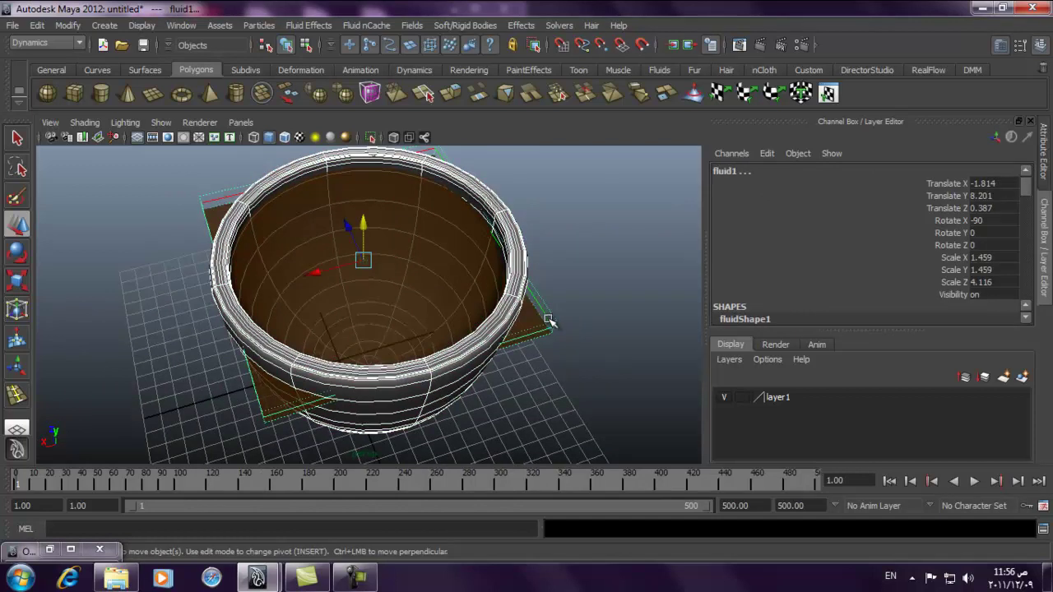
pyautogui.click(551, 228)
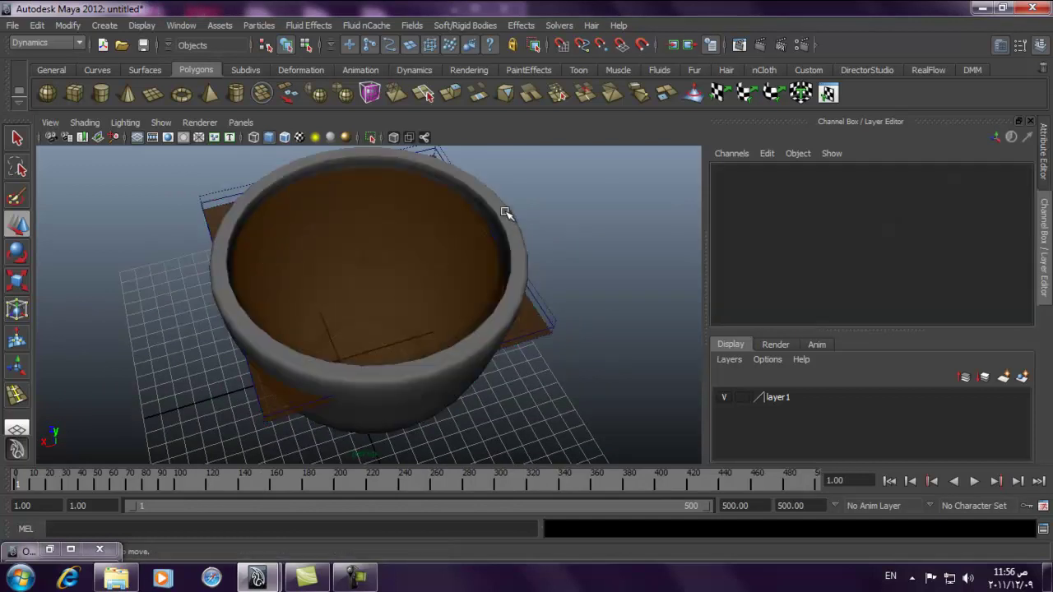
pyautogui.click(505, 213)
pyautogui.click(549, 312)
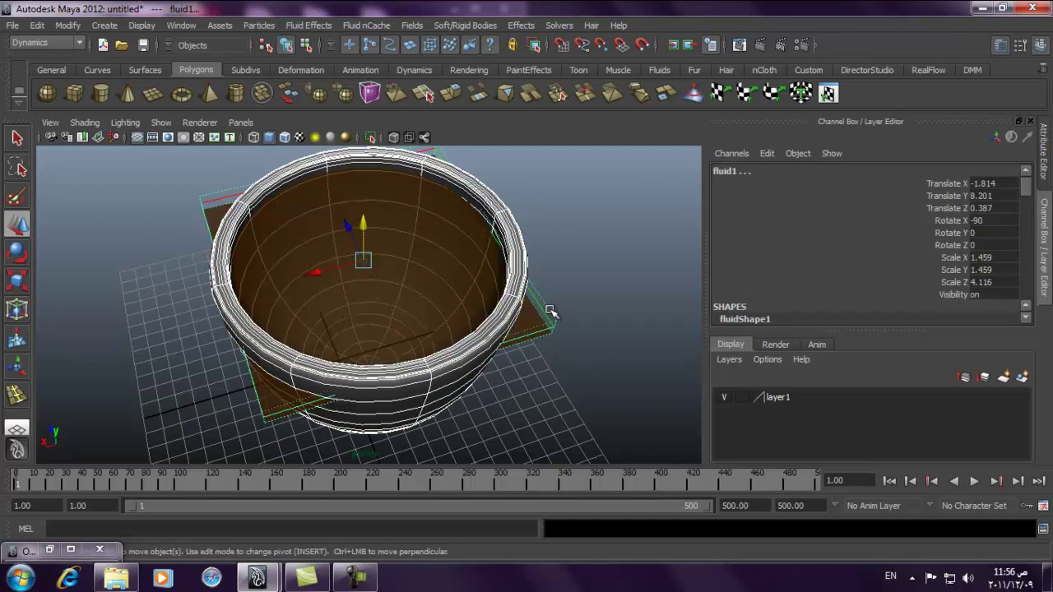
pyautogui.click(297, 26)
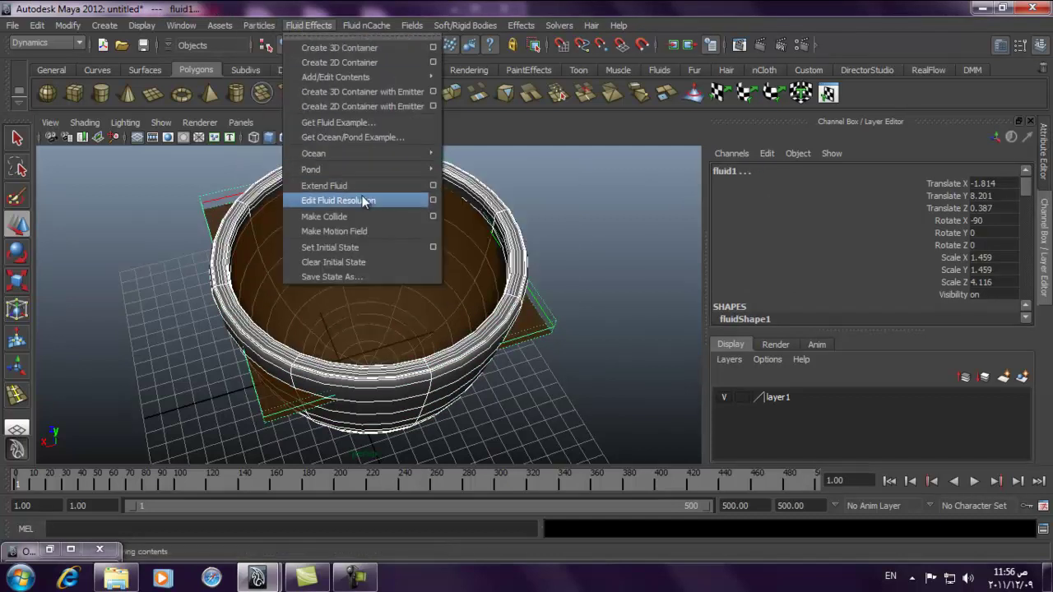
pyautogui.click(364, 218)
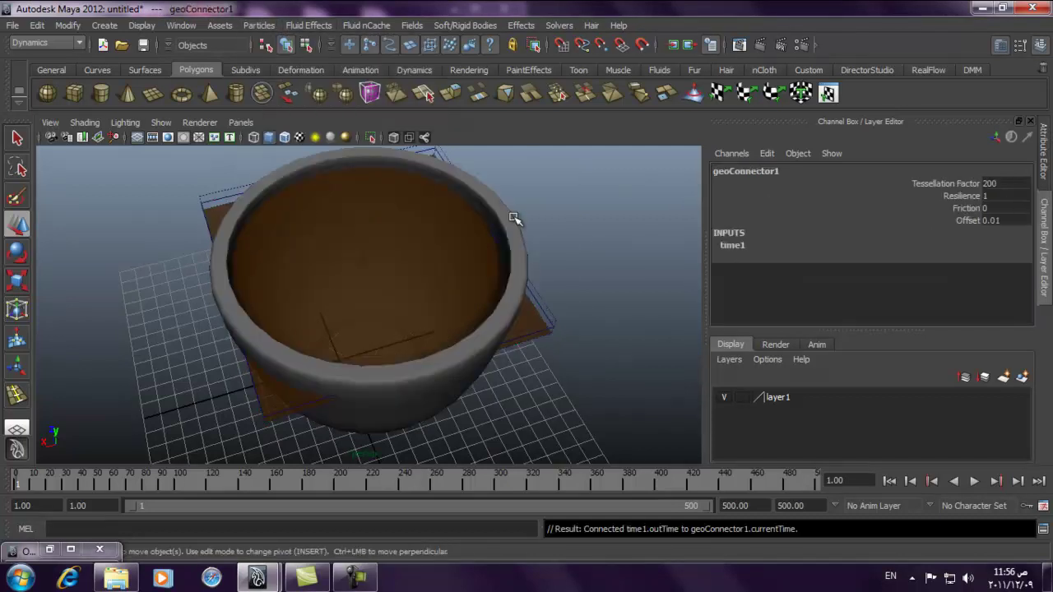
# Deselect everything, play the simulation with a closer view of the fluid inside the cup, and stop playback
pyautogui.click(593, 205)
pyautogui.scroll(3, 535, 239)
pyautogui.keyDown('alt'); pyautogui.moveTo(543, 260); pyautogui.dragTo(638, 272); pyautogui.keyUp('alt')
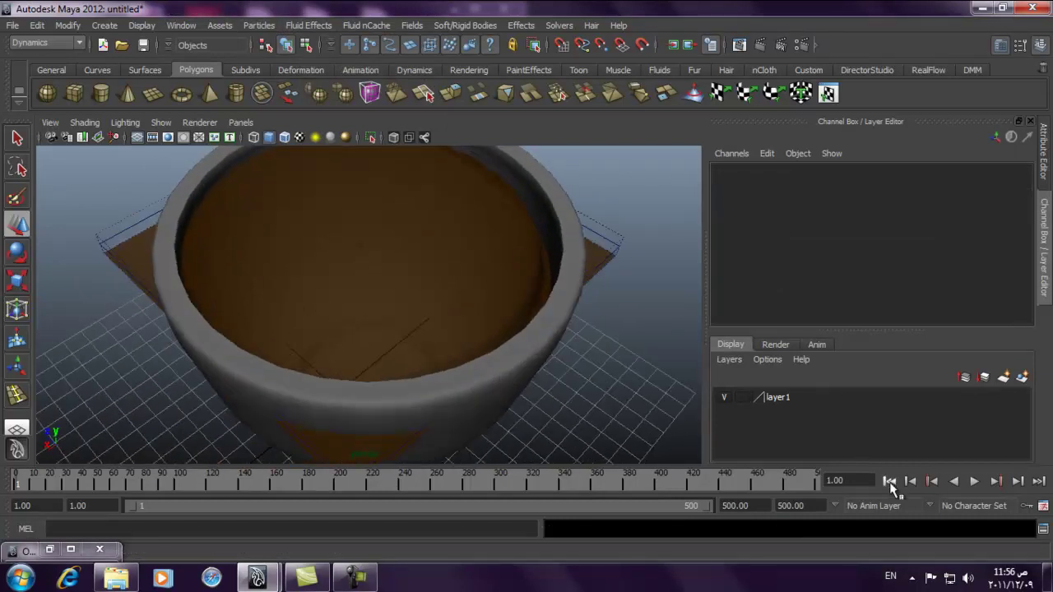
pyautogui.click(973, 481)
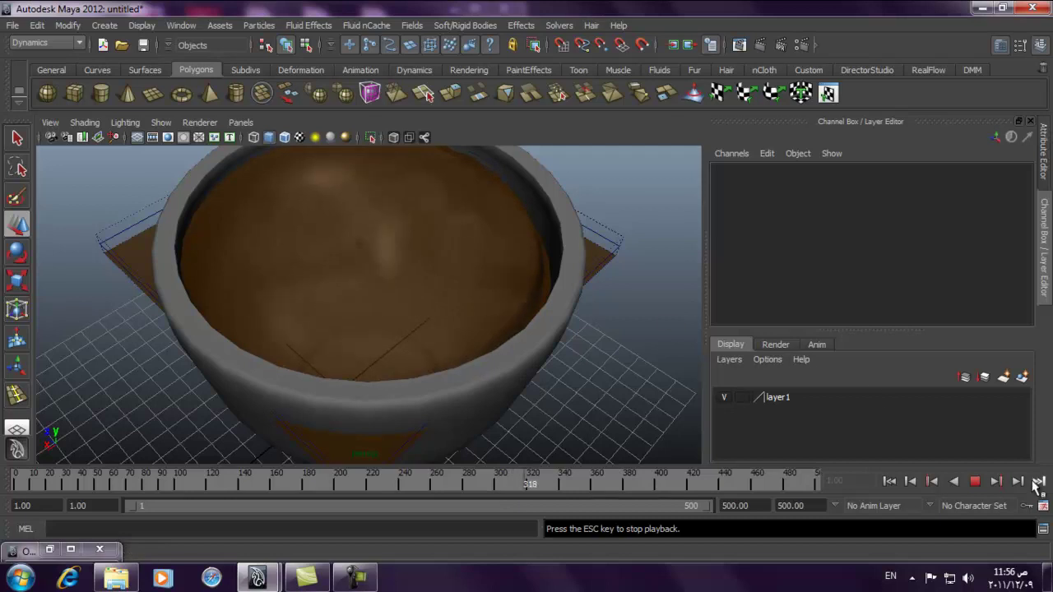
pyautogui.click(976, 482)
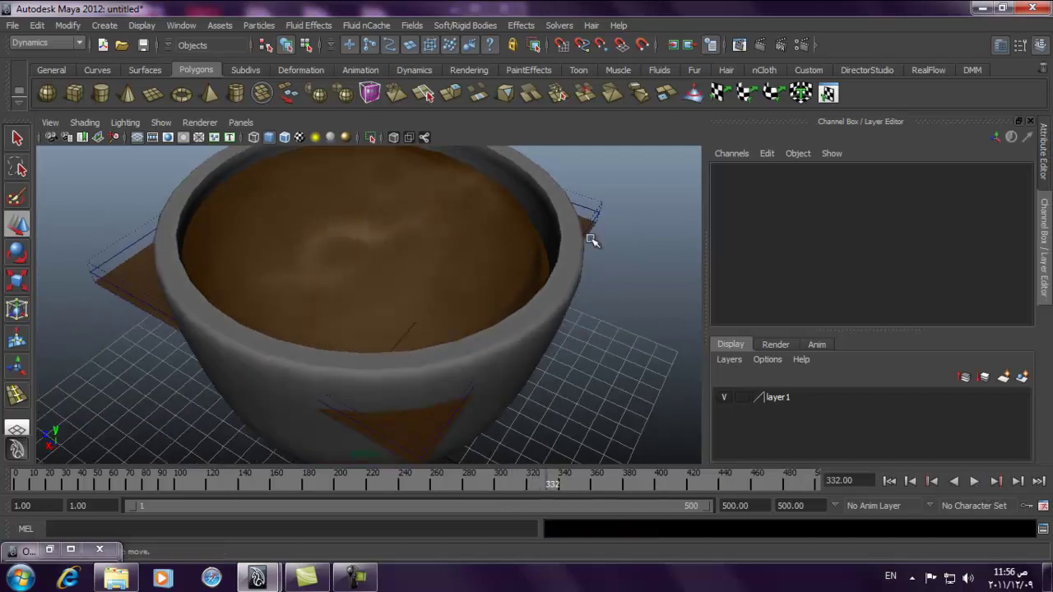
# Scale the cup uniformly down to 0.605 and raise it to Translate Y 0.92
pyautogui.click(573, 284)
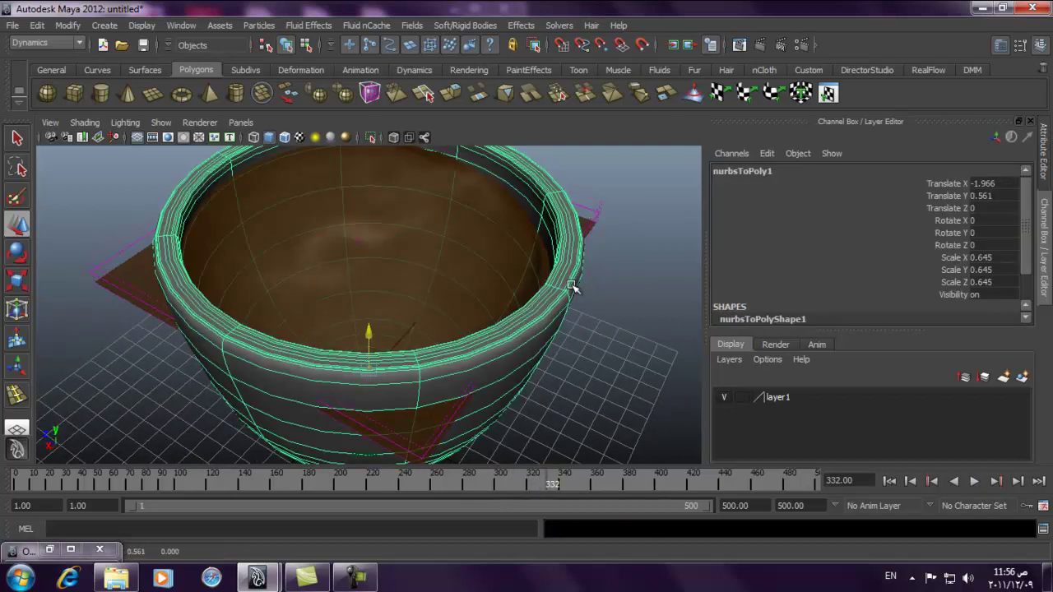
pyautogui.click(17, 282)
pyautogui.moveTo(369, 362); pyautogui.dragTo(346, 363)
pyautogui.keyDown('alt'); pyautogui.moveTo(358, 318); pyautogui.dragTo(406, 309); pyautogui.keyUp('alt')
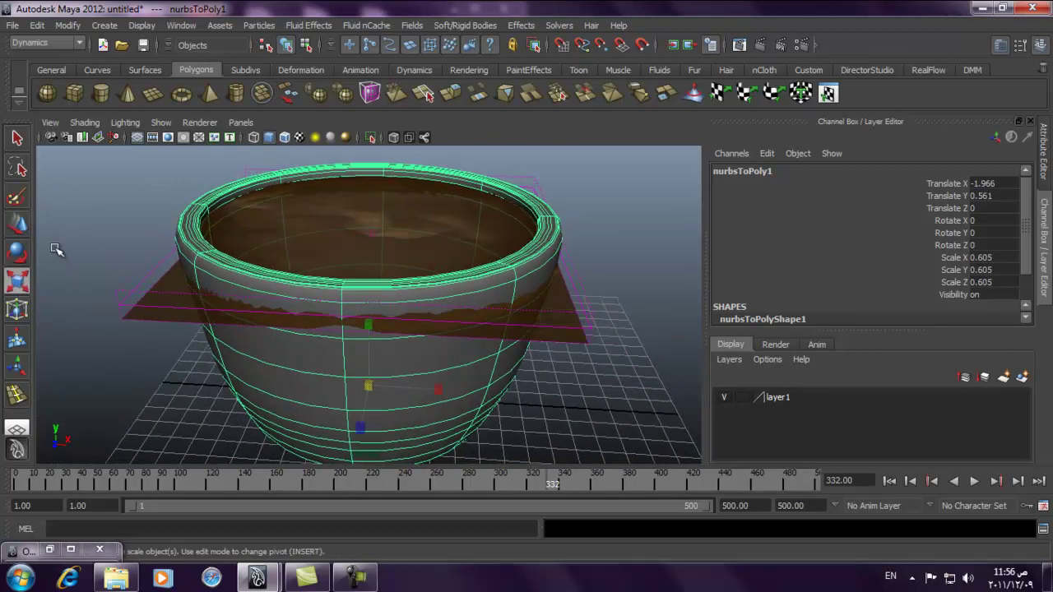
pyautogui.click(19, 226)
pyautogui.moveTo(372, 346); pyautogui.dragTo(579, 218)
pyautogui.keyDown('alt'); pyautogui.moveTo(579, 219); pyautogui.dragTo(630, 216, button='right'); pyautogui.keyUp('alt')
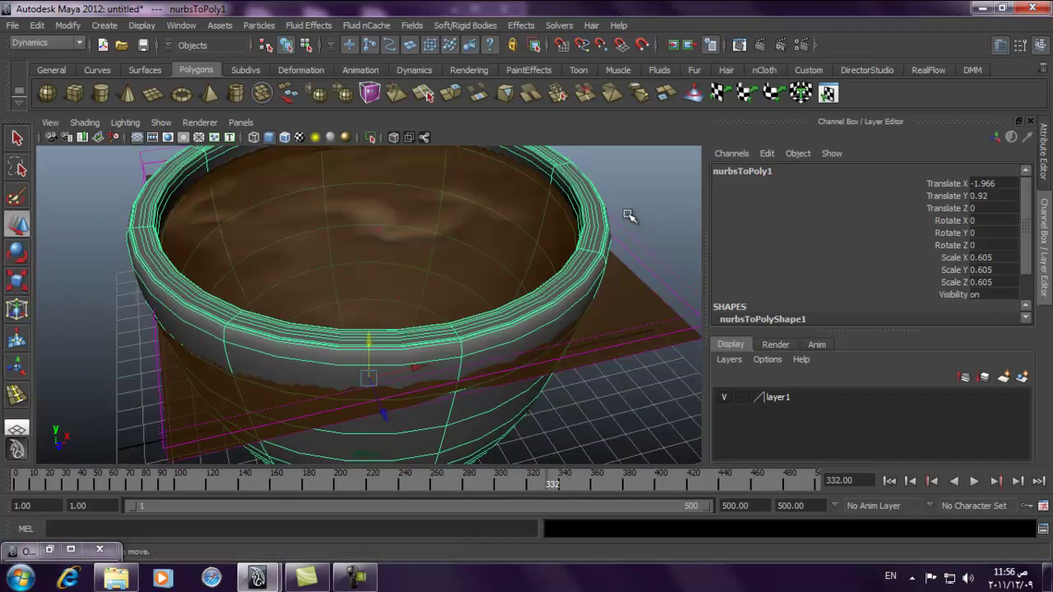
# Deselect the cup and replay the simulation from the first frame, examining the tea in the resized cup from several angles
pyautogui.click(630, 216)
pyautogui.keyDown('alt'); pyautogui.moveTo(630, 218); pyautogui.dragTo(634, 346); pyautogui.keyUp('alt')
pyautogui.keyDown('alt'); pyautogui.moveTo(634, 346); pyautogui.dragTo(552, 336, button='right'); pyautogui.keyUp('alt')
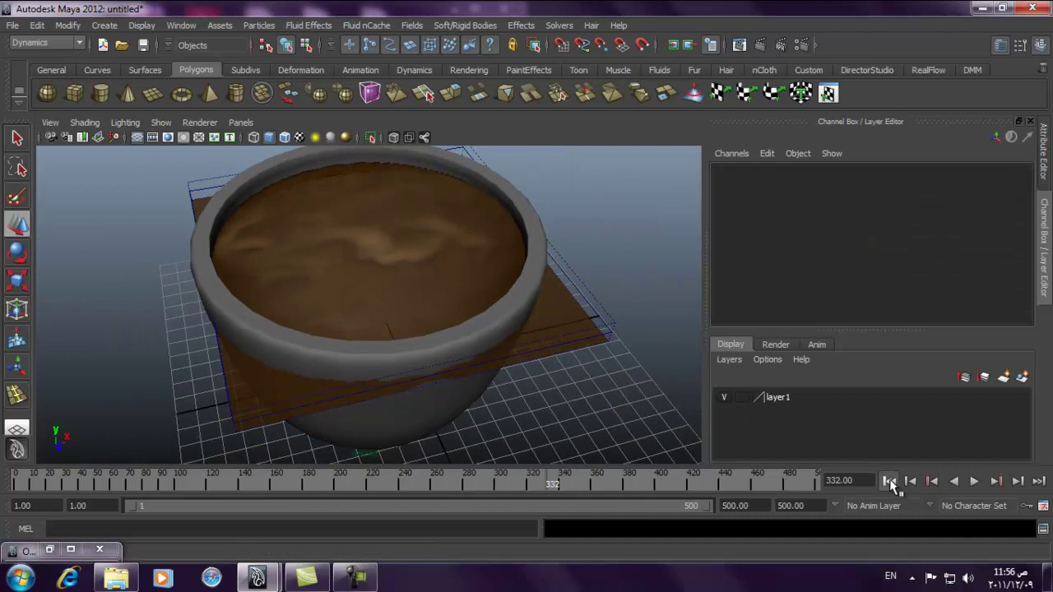
pyautogui.click(889, 482)
pyautogui.click(975, 482)
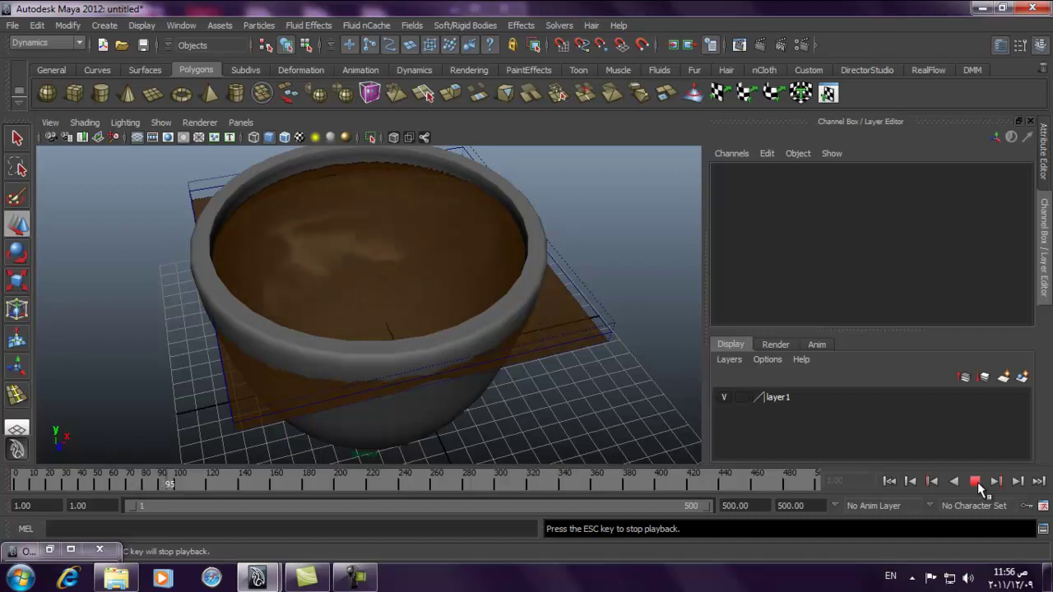
pyautogui.keyDown('alt'); pyautogui.moveTo(299, 190); pyautogui.dragTo(593, 180); pyautogui.keyUp('alt')
pyautogui.keyDown('alt'); pyautogui.moveTo(594, 181); pyautogui.dragTo(583, 185, button='right'); pyautogui.keyUp('alt')
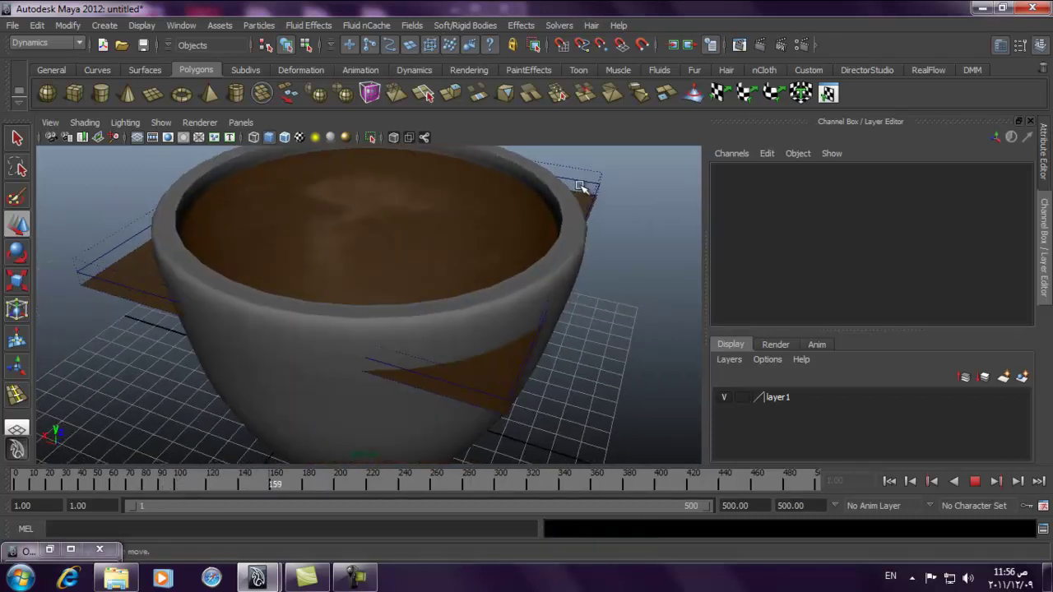
pyautogui.keyDown('alt'); pyautogui.moveTo(528, 200); pyautogui.dragTo(455, 255); pyautogui.keyUp('alt')
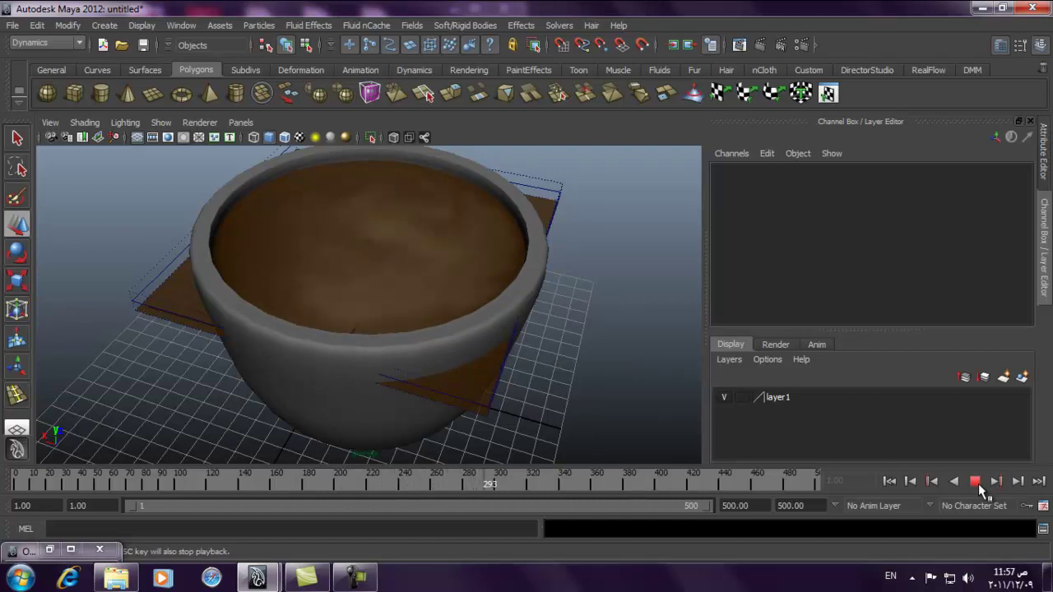
# Stop the simulation at frame 326, render that frame with mental ray as the renderer, and close the render
pyautogui.click(975, 483)
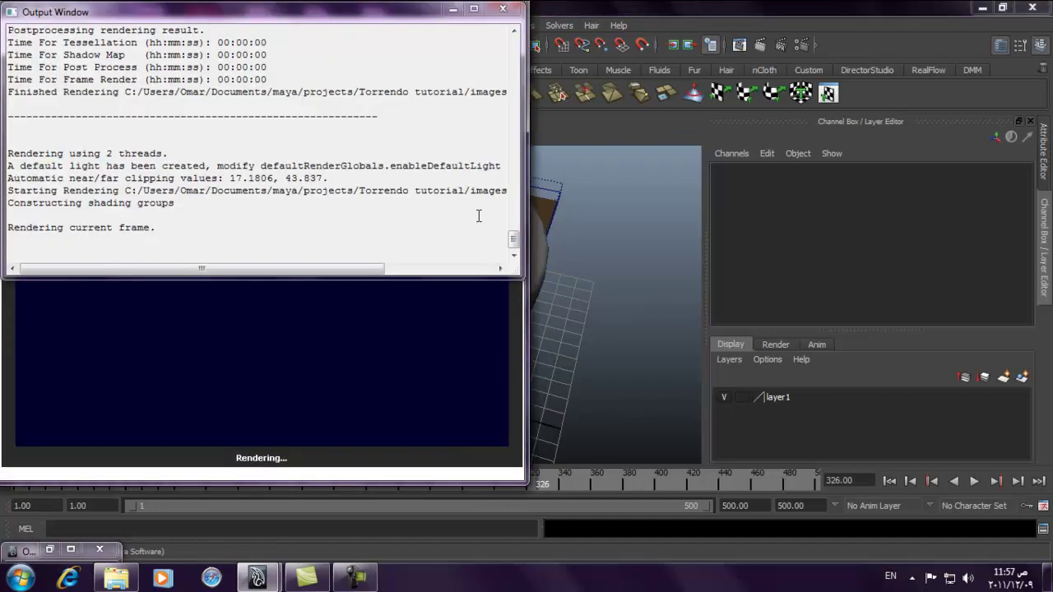
pyautogui.click(292, 45)
pyautogui.click(277, 91)
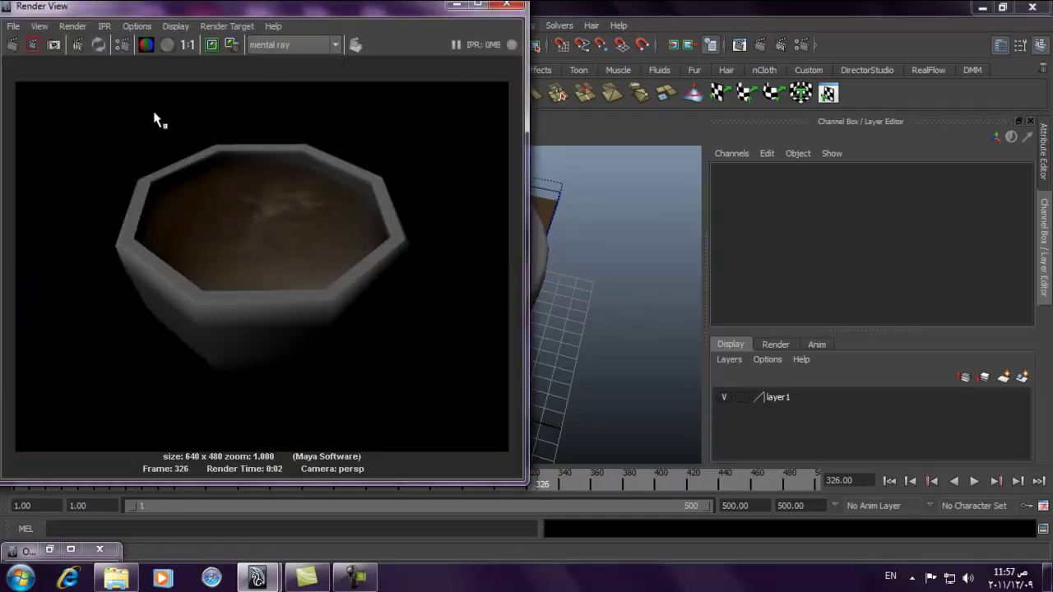
pyautogui.click(15, 45)
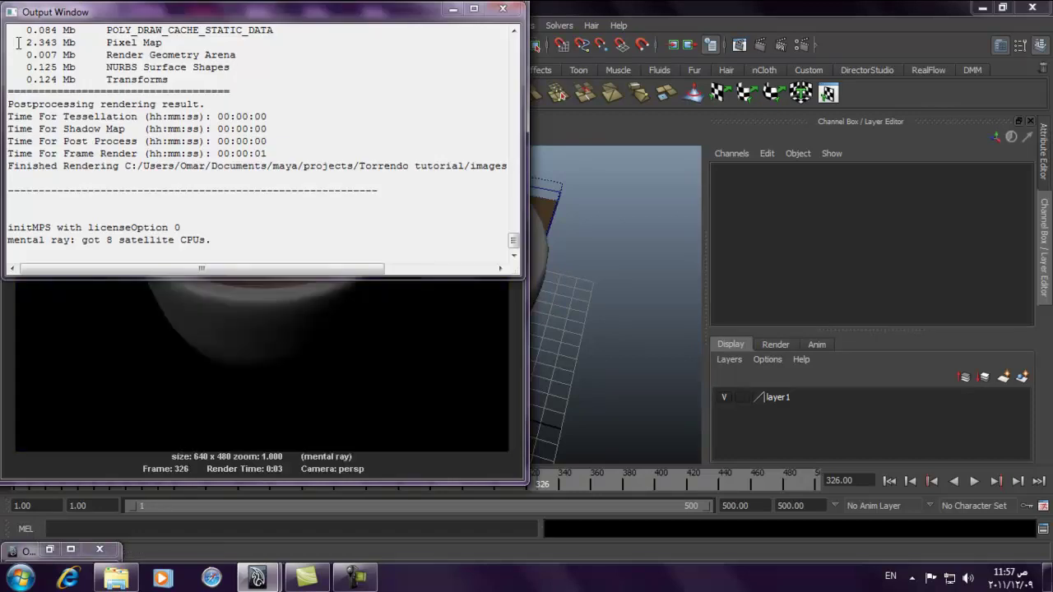
pyautogui.click(503, 9)
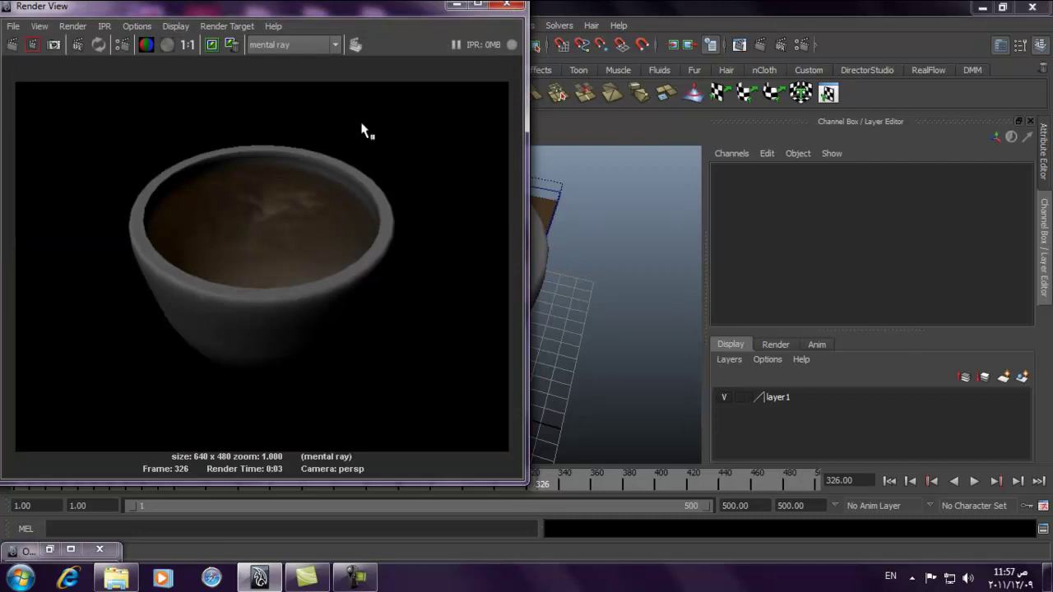
pyautogui.click(504, 9)
# Render frame 326 again from a closer, lower angle on the tea surface, then dismiss the render
pyautogui.keyDown('alt'); pyautogui.moveTo(526, 312); pyautogui.dragTo(409, 244); pyautogui.keyUp('alt')
pyautogui.keyDown('alt'); pyautogui.moveTo(408, 245); pyautogui.dragTo(392, 294, button='middle'); pyautogui.keyUp('alt')
pyautogui.keyDown('alt'); pyautogui.moveTo(393, 294); pyautogui.dragTo(456, 300, button='right'); pyautogui.keyUp('alt')
pyautogui.keyDown('alt'); pyautogui.moveTo(457, 300); pyautogui.dragTo(484, 310); pyautogui.keyUp('alt')
pyautogui.keyDown('alt'); pyautogui.moveTo(484, 310); pyautogui.dragTo(454, 306, button='right'); pyautogui.keyUp('alt')
pyautogui.keyDown('alt'); pyautogui.moveTo(454, 307); pyautogui.dragTo(528, 248); pyautogui.keyUp('alt')
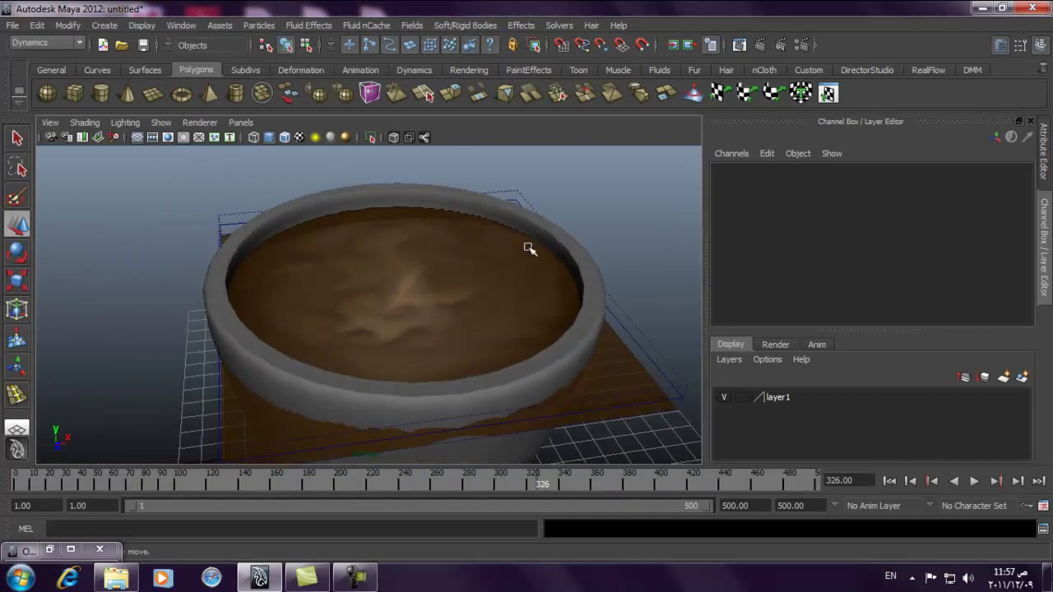
pyautogui.click(758, 46)
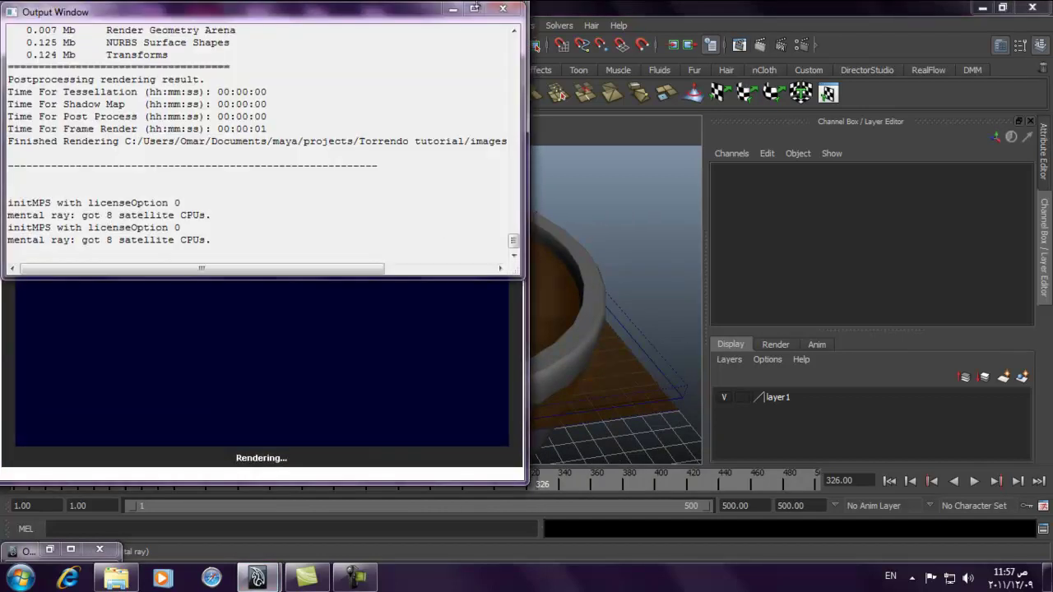
pyautogui.click(452, 11)
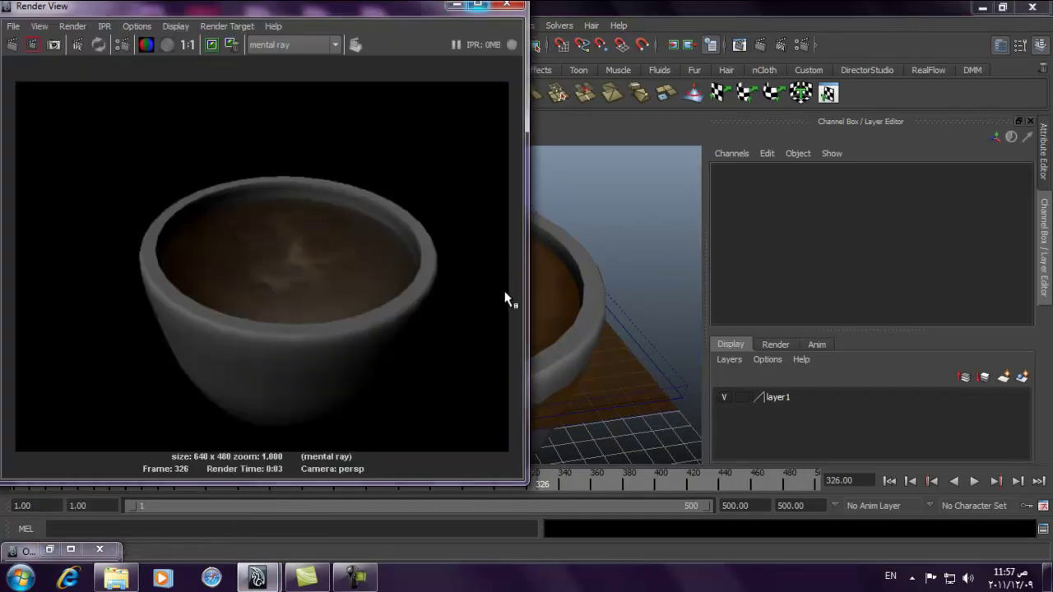
pyautogui.click(507, 6)
# Scale the cup uniformly down to 0.581 and raise it to Translate Y 1.563
pyautogui.click(589, 263)
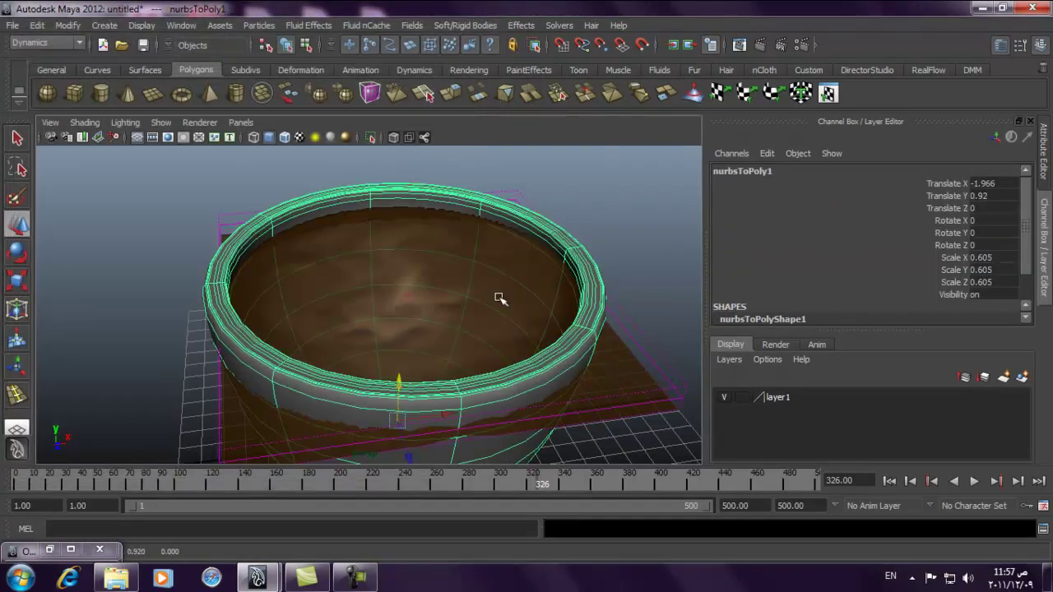
pyautogui.click(12, 278)
pyautogui.moveTo(395, 418); pyautogui.dragTo(378, 419)
pyautogui.press('w')
pyautogui.moveTo(398, 384); pyautogui.dragTo(400, 375)
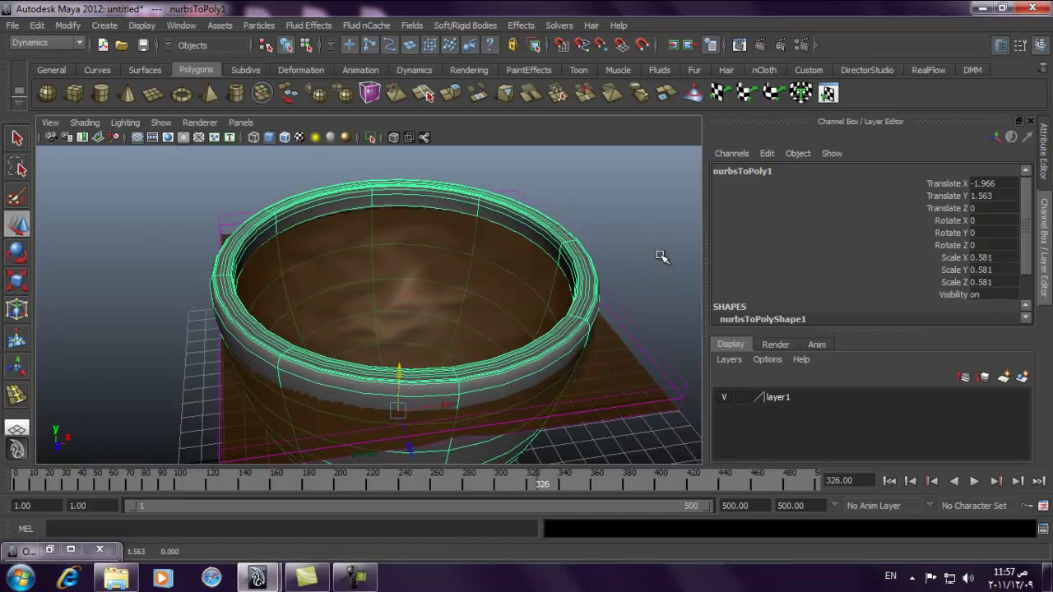
# Deselect the cup, replay the simulation from the first frame with a higher view into the cup, and stop at frame 293
pyautogui.click(659, 258)
pyautogui.keyDown('alt'); pyautogui.moveTo(576, 247); pyautogui.dragTo(599, 288); pyautogui.keyUp('alt')
pyautogui.click(890, 484)
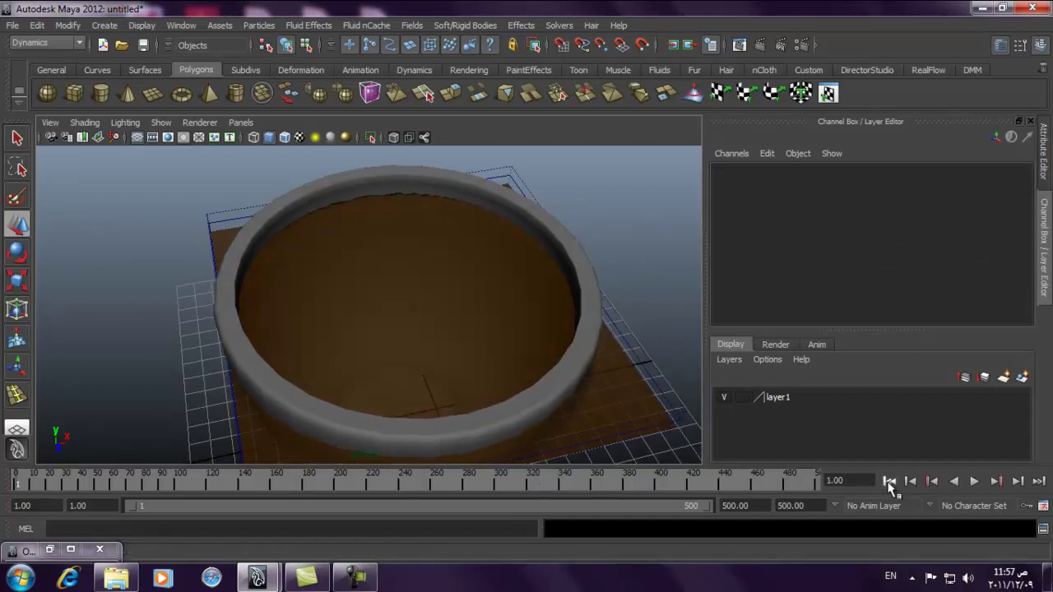
pyautogui.click(974, 481)
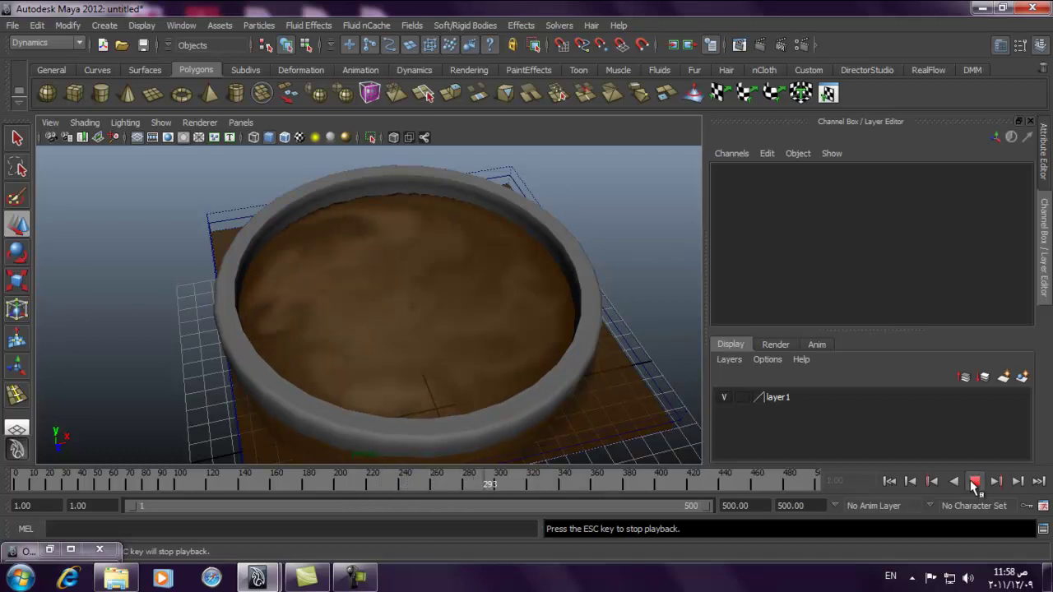
pyautogui.click(973, 482)
# Select the fluid container and examine its Container Properties attributes
pyautogui.click(671, 390)
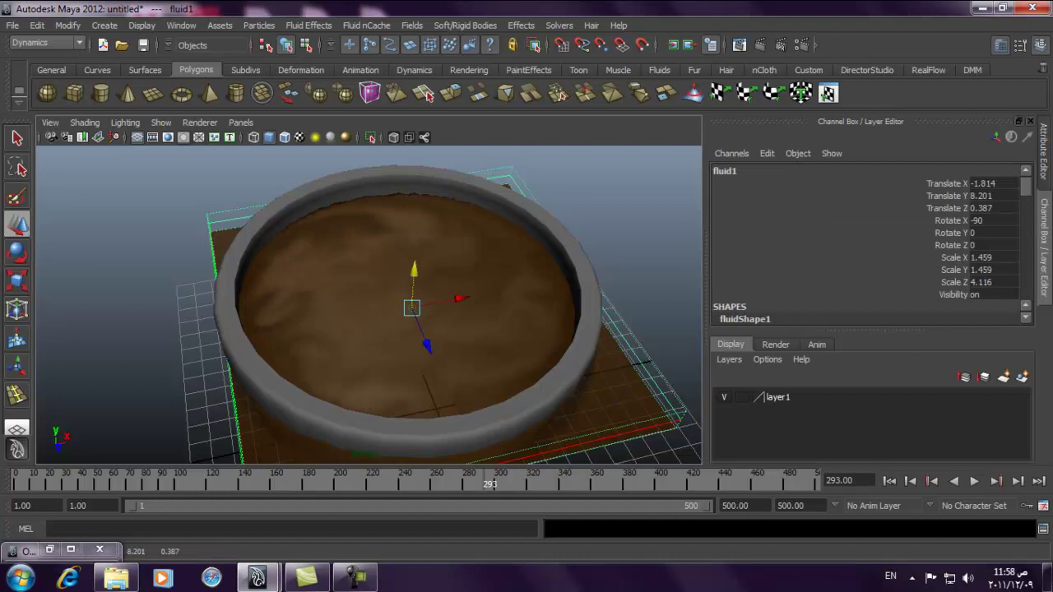
pyautogui.click(1042, 134)
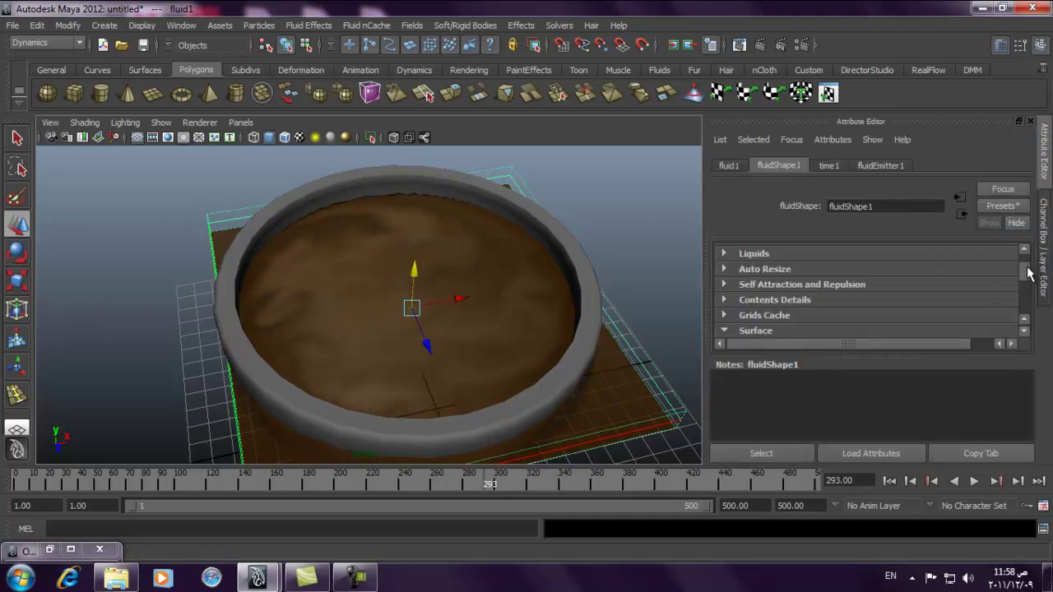
pyautogui.moveTo(1029, 272); pyautogui.dragTo(1029, 265)
pyautogui.moveTo(881, 368); pyautogui.dragTo(879, 423)
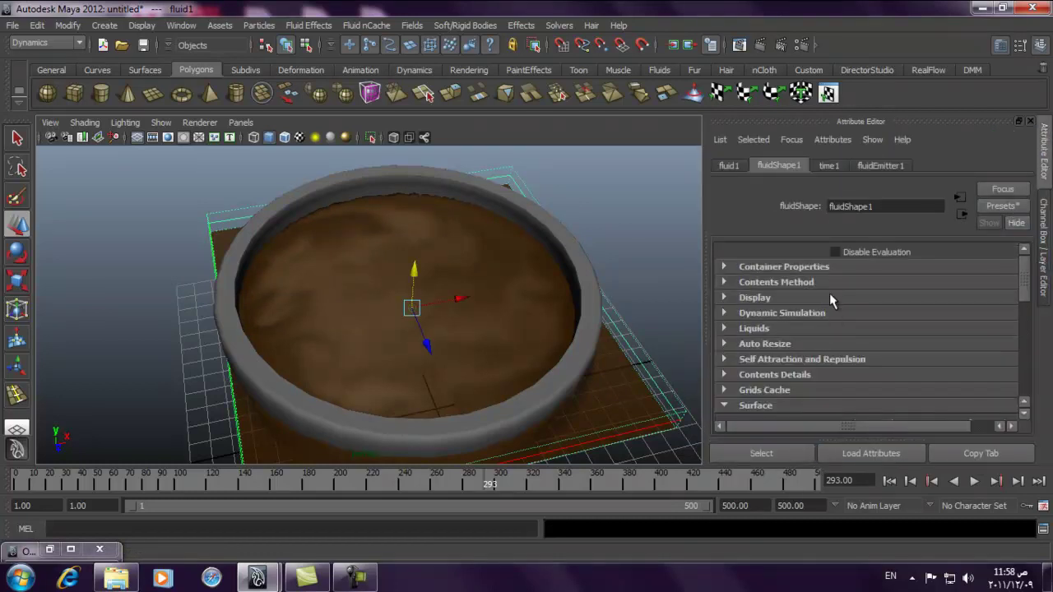
pyautogui.click(823, 266)
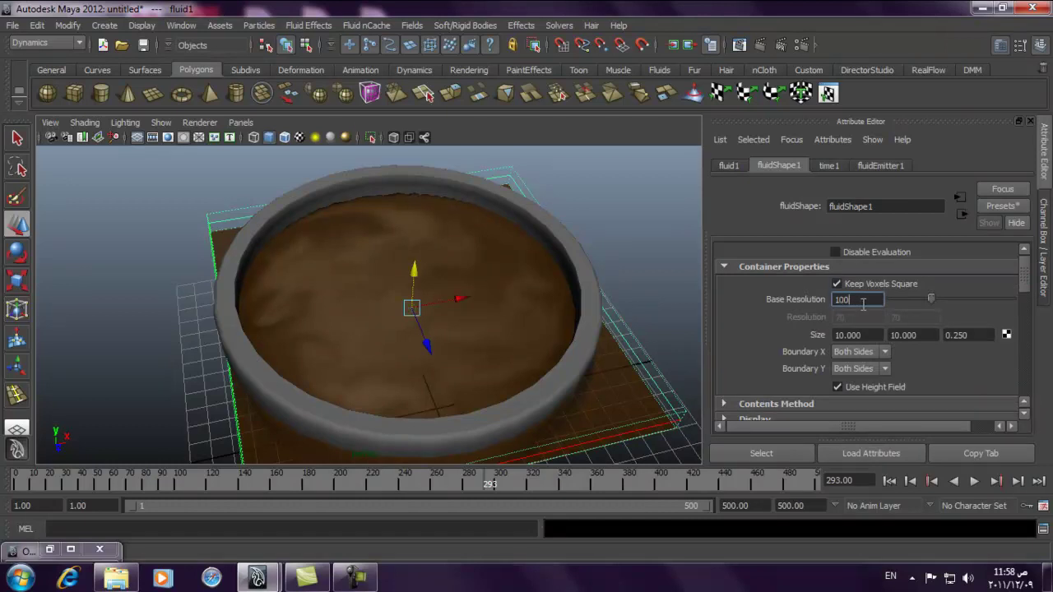
# Deselect the fluid and render frame 293 from two different angles to examine the tea surface in the cup
pyautogui.click(586, 191)
pyautogui.click(759, 46)
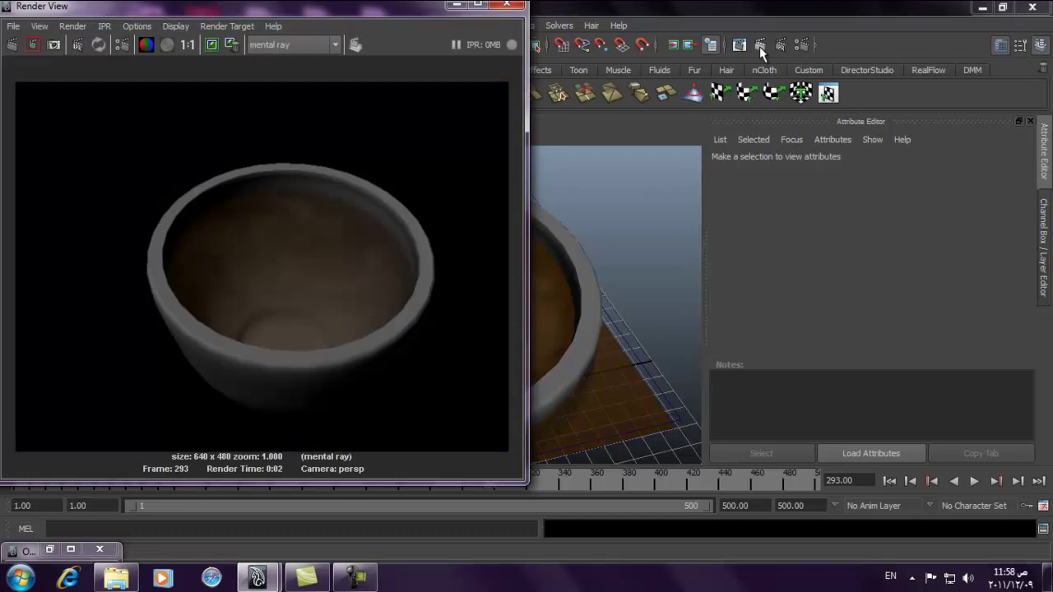
pyautogui.click(512, 9)
pyautogui.keyDown('alt'); pyautogui.moveTo(467, 318); pyautogui.dragTo(506, 322, button='right'); pyautogui.keyUp('alt')
pyautogui.keyDown('alt'); pyautogui.moveTo(378, 263); pyautogui.dragTo(448, 209); pyautogui.keyUp('alt')
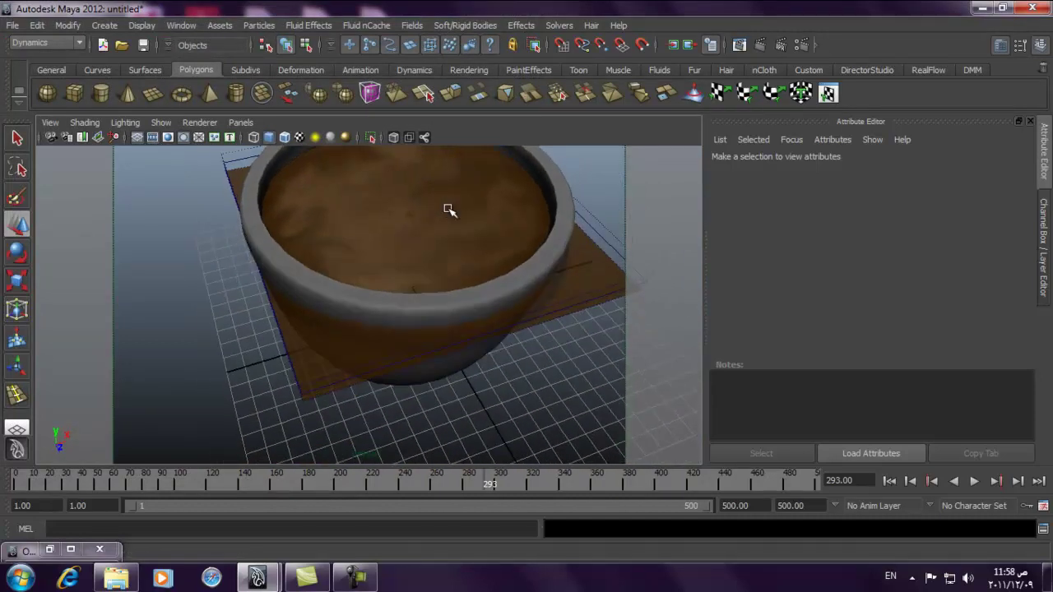
pyautogui.keyDown('alt'); pyautogui.moveTo(435, 223); pyautogui.dragTo(389, 302, button='middle'); pyautogui.keyUp('alt')
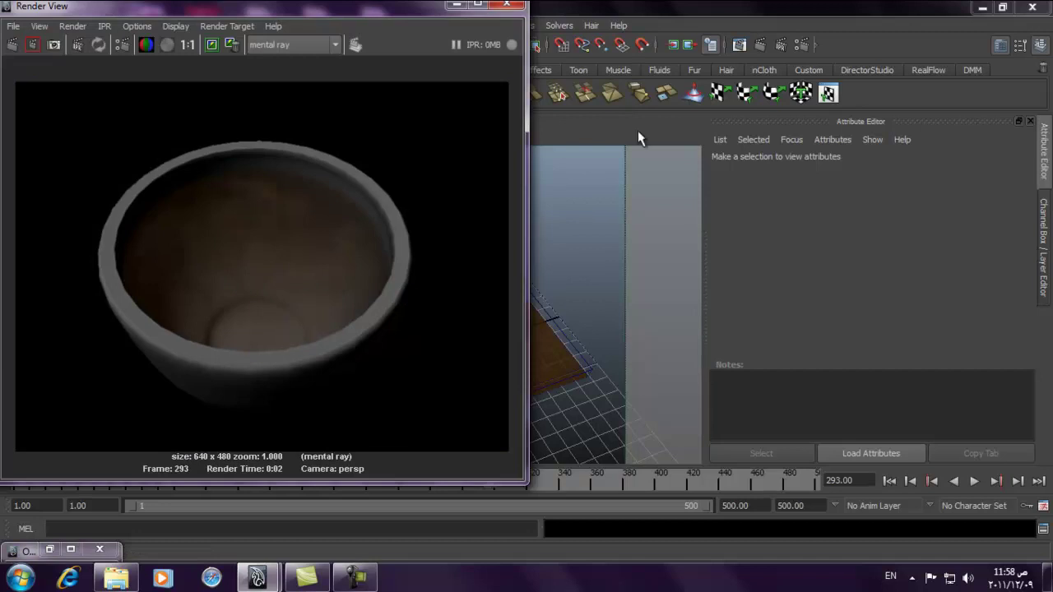
pyautogui.click(509, 7)
# Select the fluid container again and look through its container, contents method, display and dynamic simulation attributes
pyautogui.keyDown('alt'); pyautogui.moveTo(461, 247); pyautogui.dragTo(382, 321); pyautogui.keyUp('alt')
pyautogui.keyDown('alt'); pyautogui.moveTo(378, 279); pyautogui.dragTo(515, 223); pyautogui.keyUp('alt')
pyautogui.click(498, 216)
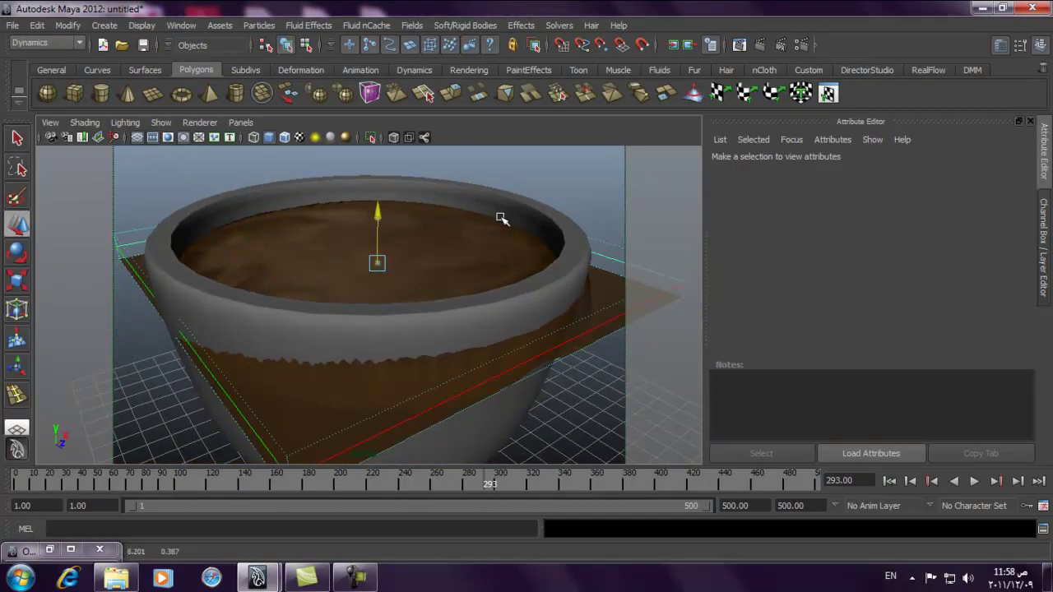
pyautogui.moveTo(894, 358); pyautogui.dragTo(890, 426)
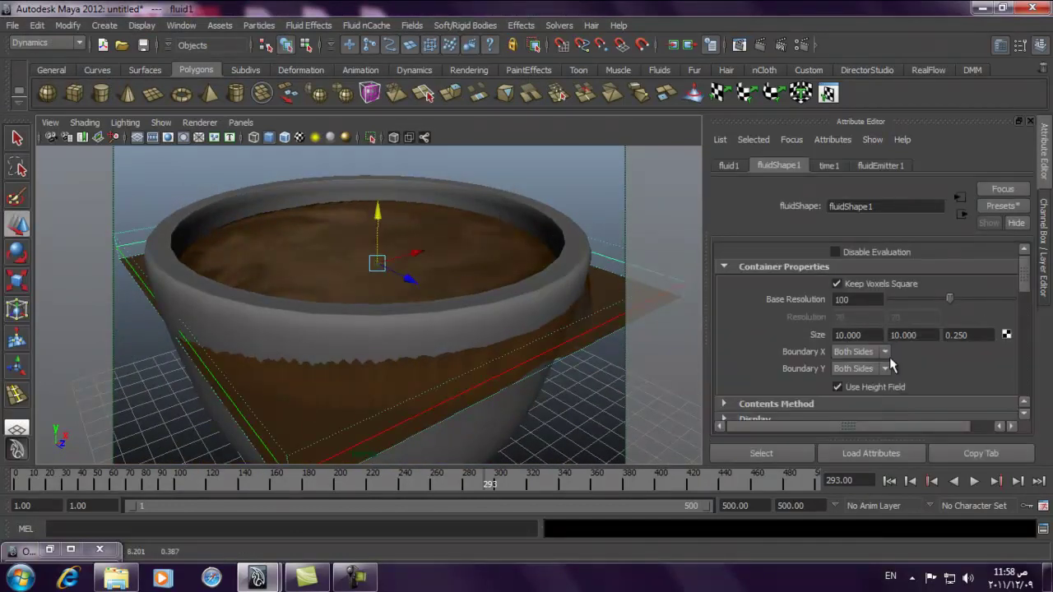
pyautogui.click(876, 265)
pyautogui.click(798, 313)
pyautogui.click(798, 313)
pyautogui.click(789, 284)
pyautogui.click(789, 284)
pyautogui.click(782, 298)
pyautogui.click(782, 297)
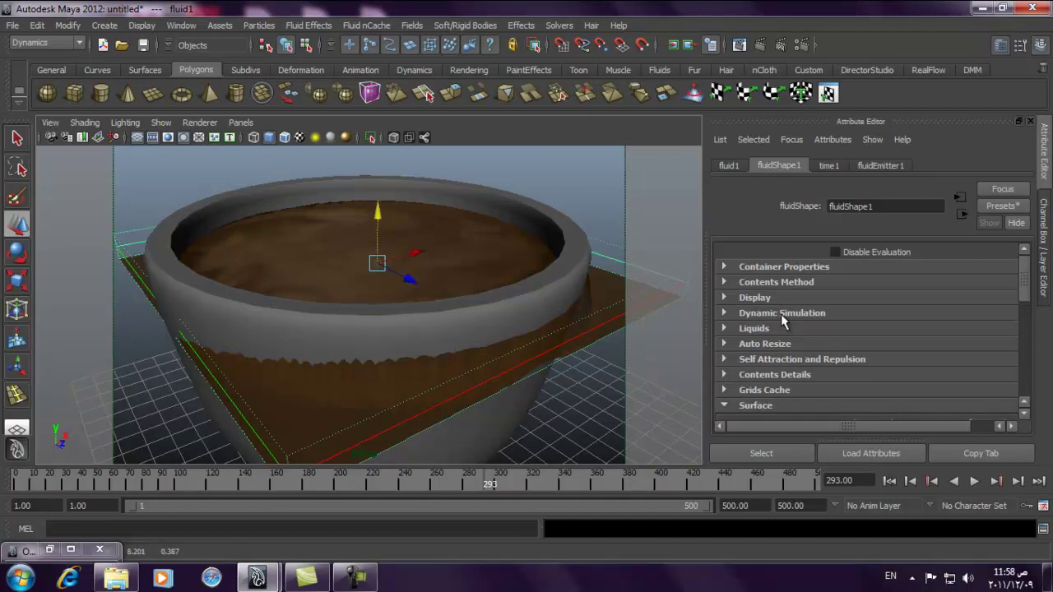
# Set the fluid's shading Transparency to black and render frame 293 looking down into the cup
pyautogui.scroll(-3, 1023, 303)
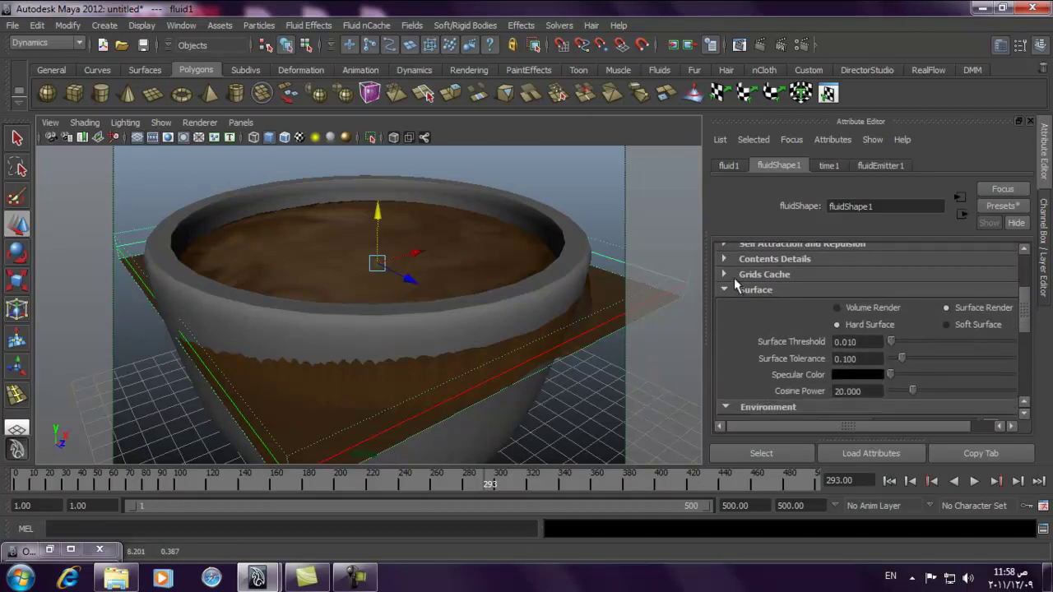
pyautogui.click(758, 291)
pyautogui.click(776, 321)
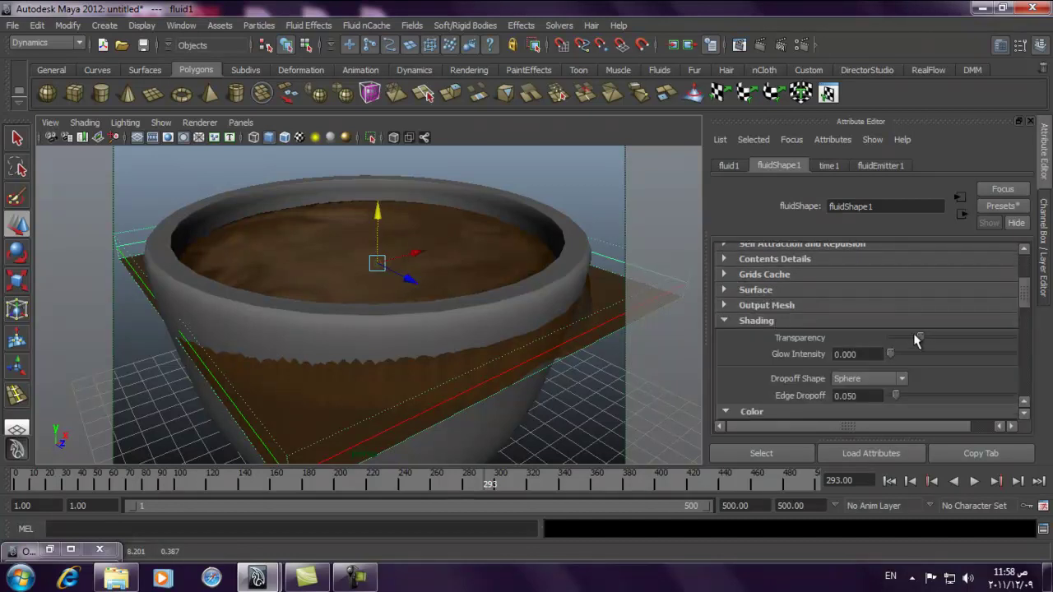
pyautogui.keyDown('alt'); pyautogui.moveTo(526, 242); pyautogui.dragTo(512, 282); pyautogui.keyUp('alt')
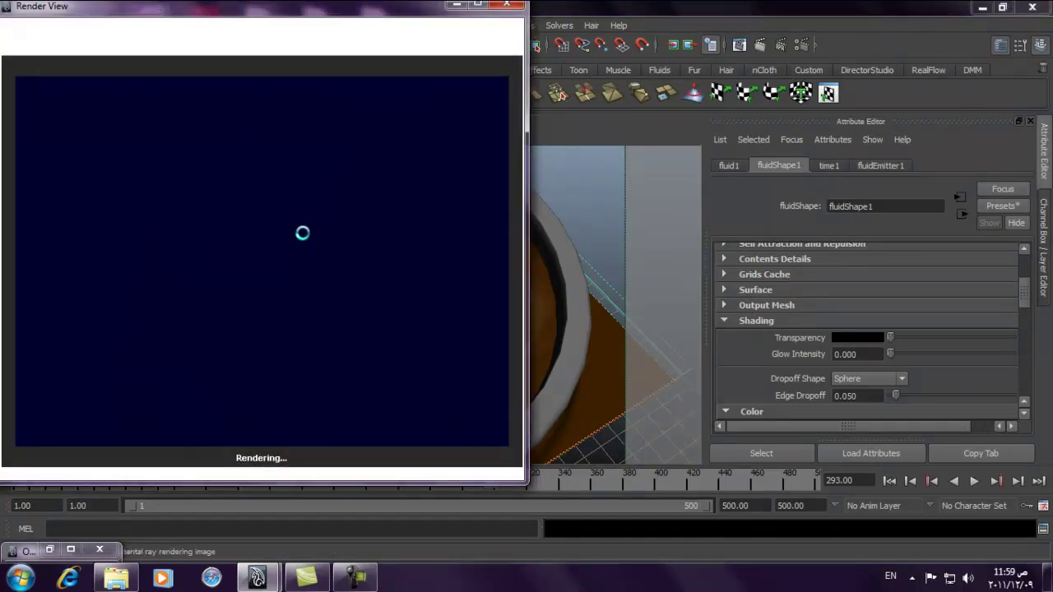
pyautogui.click(458, 6)
# Replay the simulation of the opaque tea from the first frame, stop at frame 266, and render that frame
pyautogui.click(887, 482)
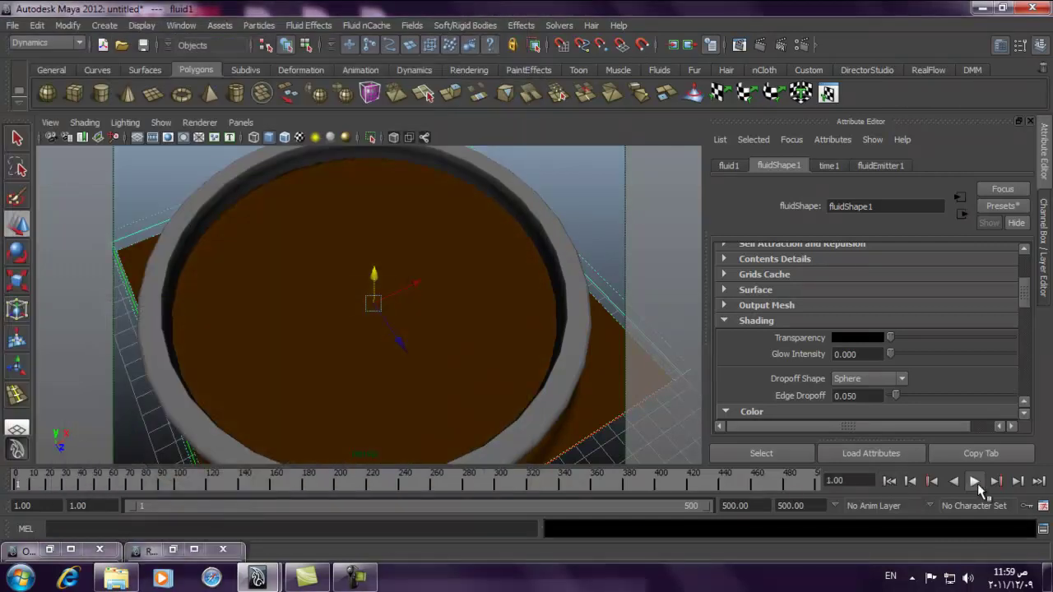
pyautogui.click(975, 482)
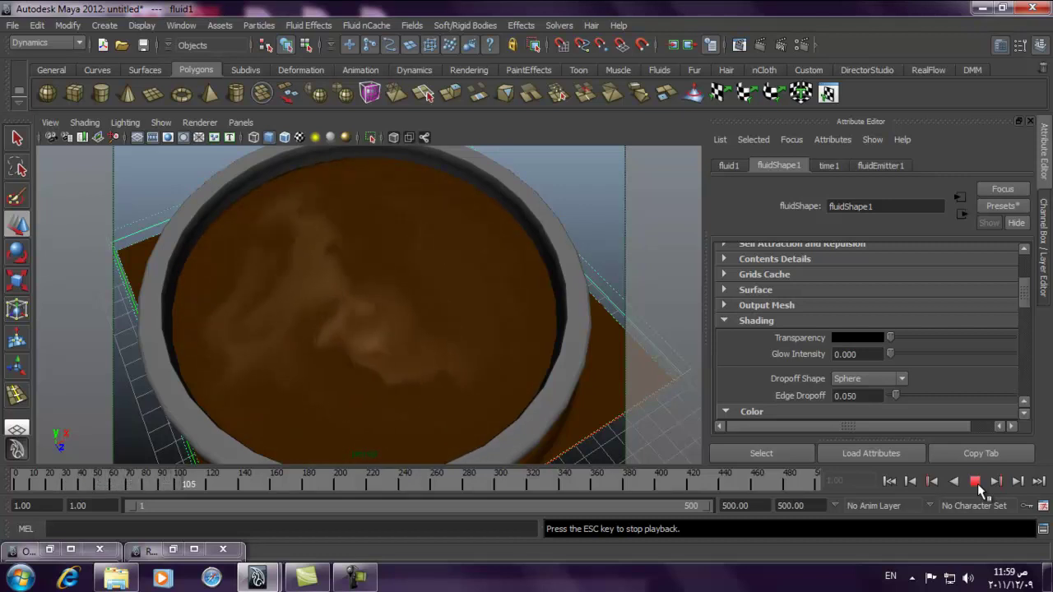
pyautogui.moveTo(498, 263)
pyautogui.keyDown('alt'); pyautogui.mouseDown()
pyautogui.moveTo(503, 239)
pyautogui.moveTo(509, 272)
pyautogui.mouseUp(); pyautogui.keyUp('alt')
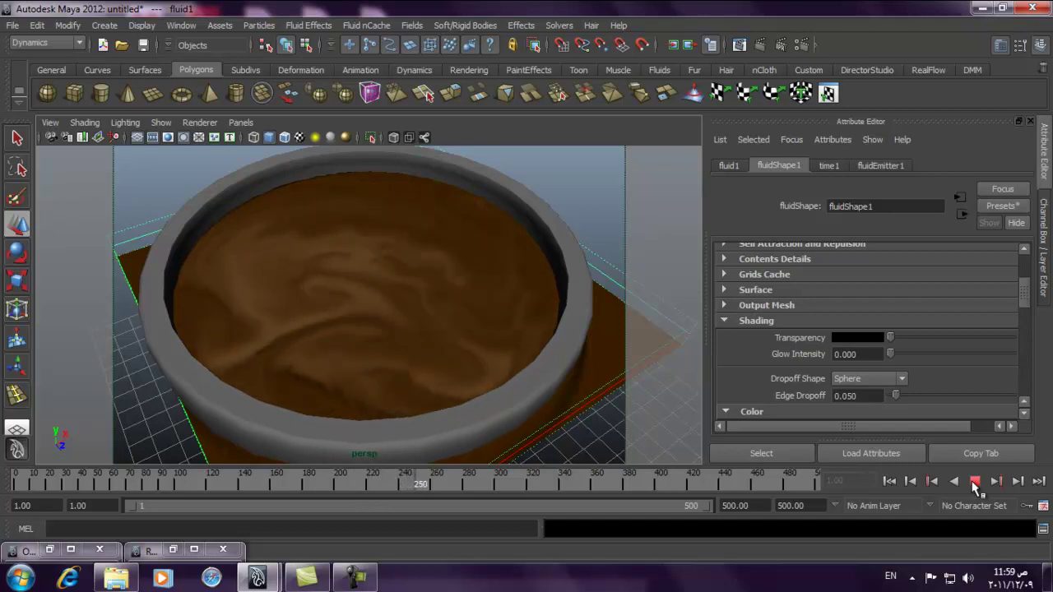
pyautogui.click(974, 482)
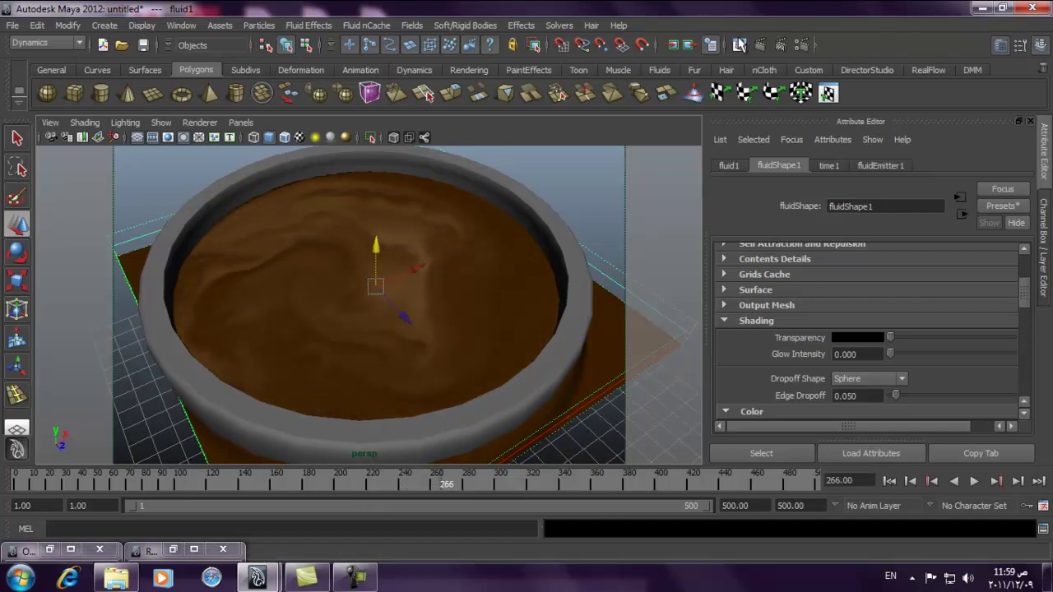
pyautogui.click(762, 47)
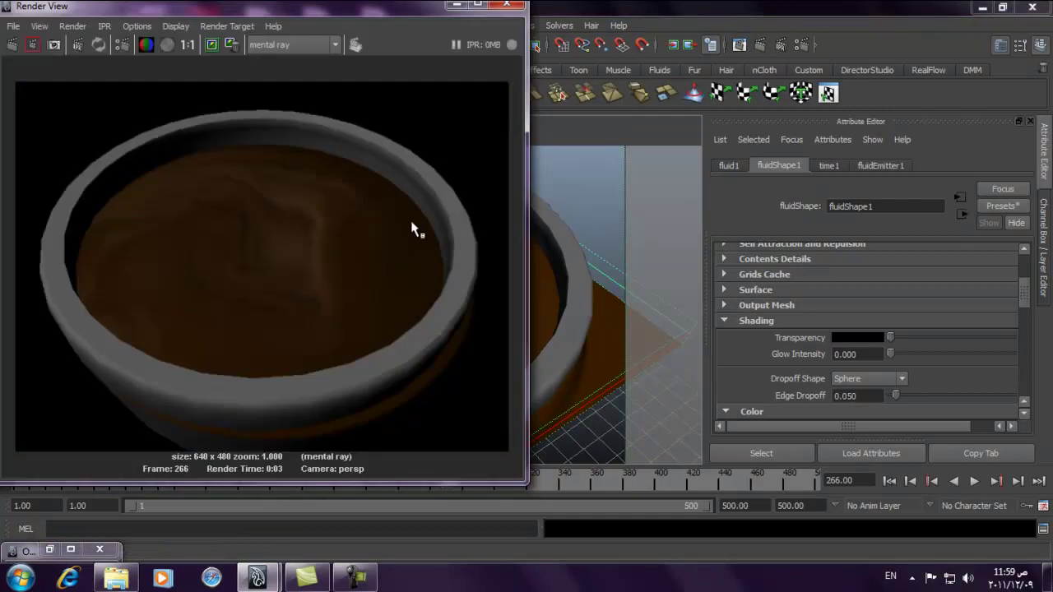
pyautogui.click(507, 6)
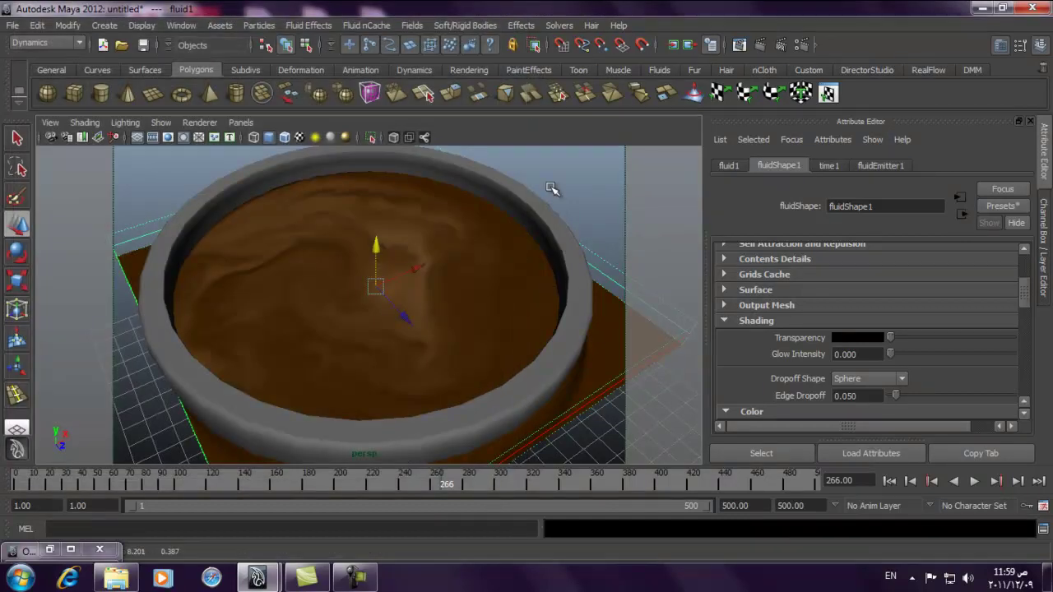
# Enlarge the cup uniformly to a scale of 0.624, checking its fit around the tea
pyautogui.click(537, 194)
pyautogui.click(27, 281)
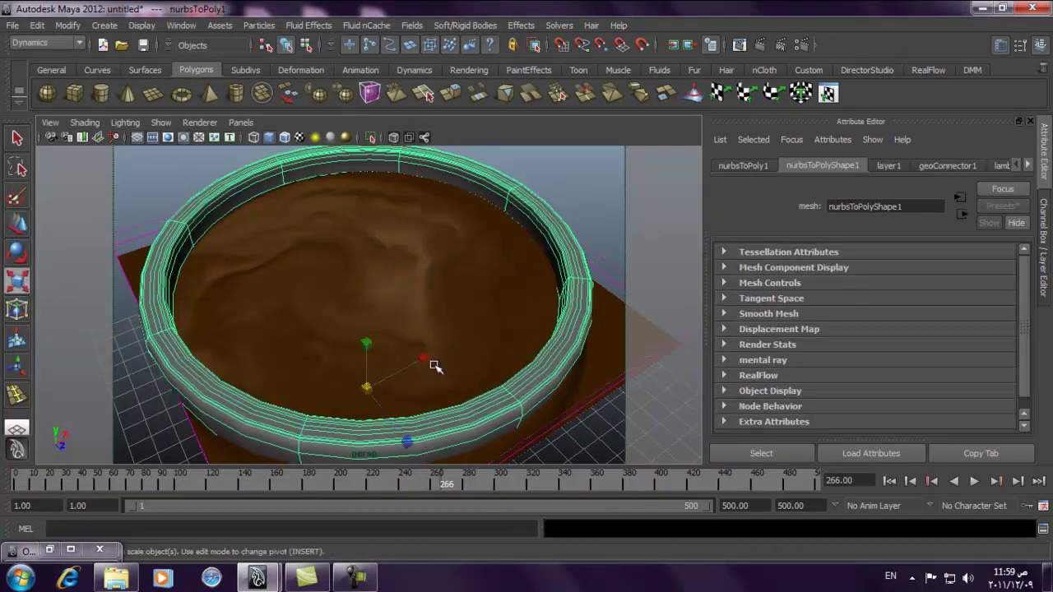
pyautogui.moveTo(368, 387); pyautogui.dragTo(390, 393)
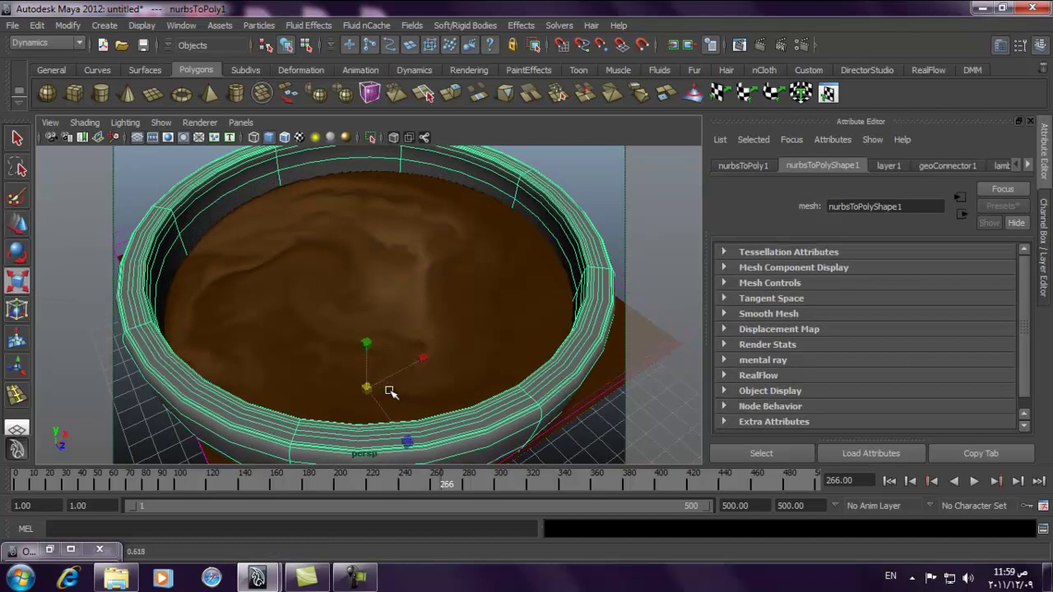
pyautogui.click(589, 173)
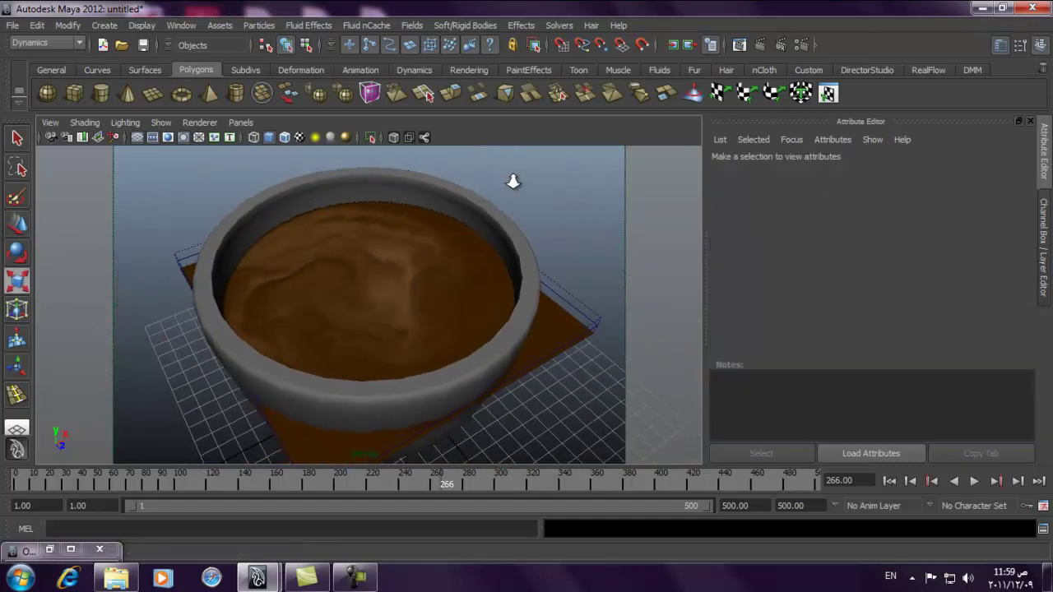
pyautogui.keyDown('alt'); pyautogui.moveTo(507, 180); pyautogui.dragTo(645, 114, button='right'); pyautogui.keyUp('alt')
pyautogui.scroll(-1, 501, 244)
pyautogui.scroll(2, 499, 225)
pyautogui.scroll(-1, 510, 206)
pyautogui.click(510, 206)
pyautogui.scroll(-3, 510, 206)
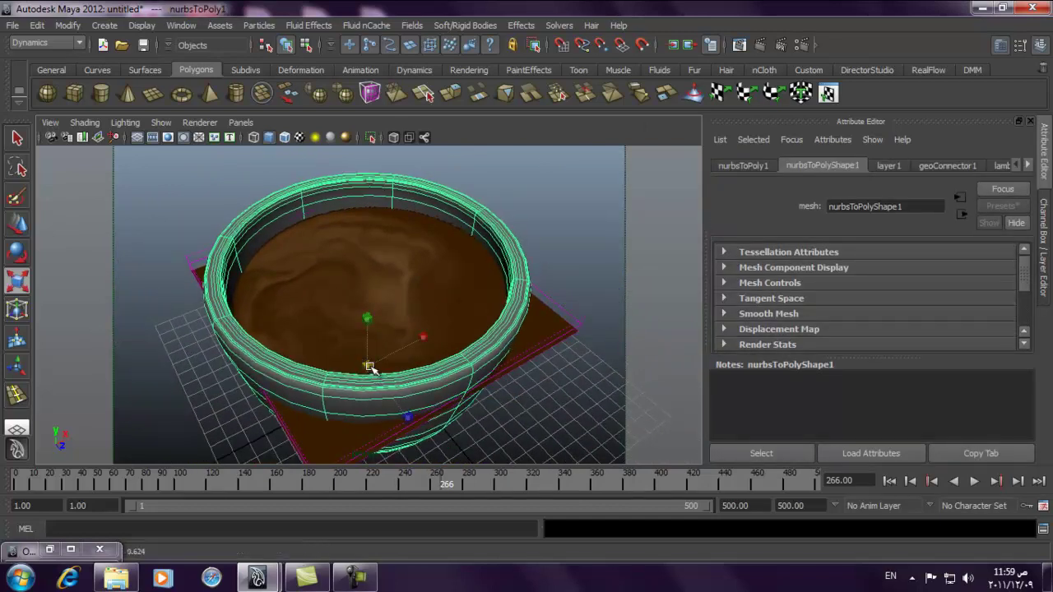
pyautogui.scroll(2, 370, 369)
pyautogui.scroll(4, 510, 340)
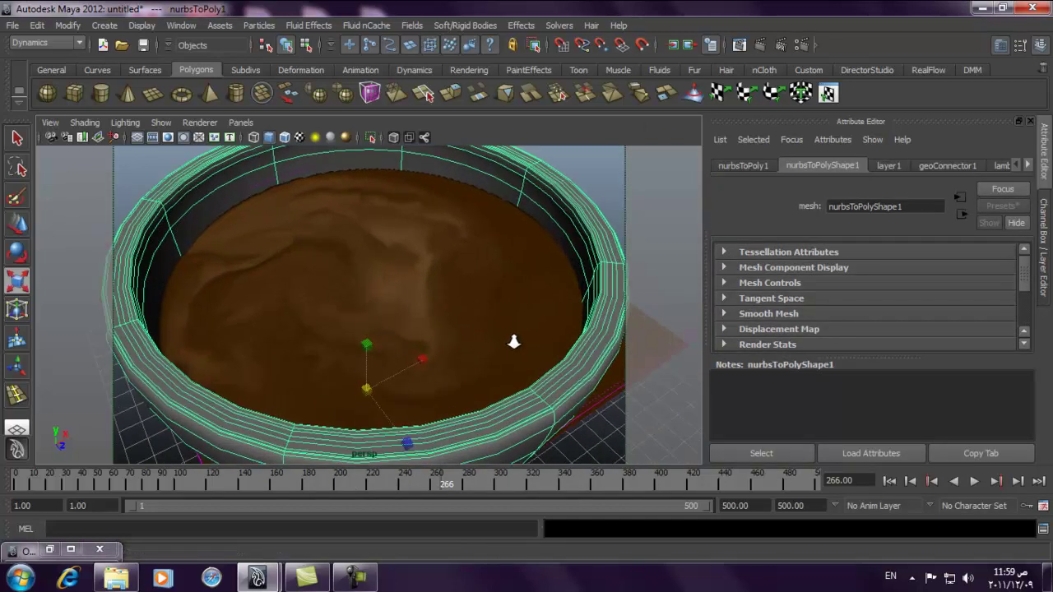
# Clear the selection and start a render of frame 266 with the whole cup rim in view
pyautogui.click(600, 152)
pyautogui.scroll(-3, 514, 191)
pyautogui.keyDown('alt'); pyautogui.moveTo(514, 191); pyautogui.dragTo(489, 206); pyautogui.keyUp('alt')
pyautogui.scroll(4, 538, 282)
pyautogui.scroll(-4, 651, 164)
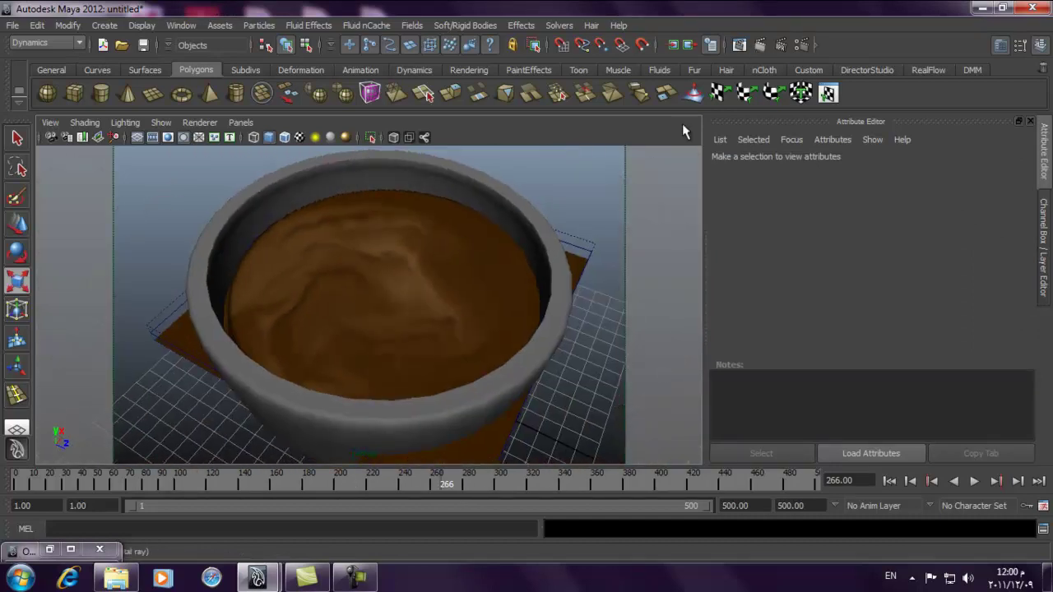
pyautogui.click(753, 46)
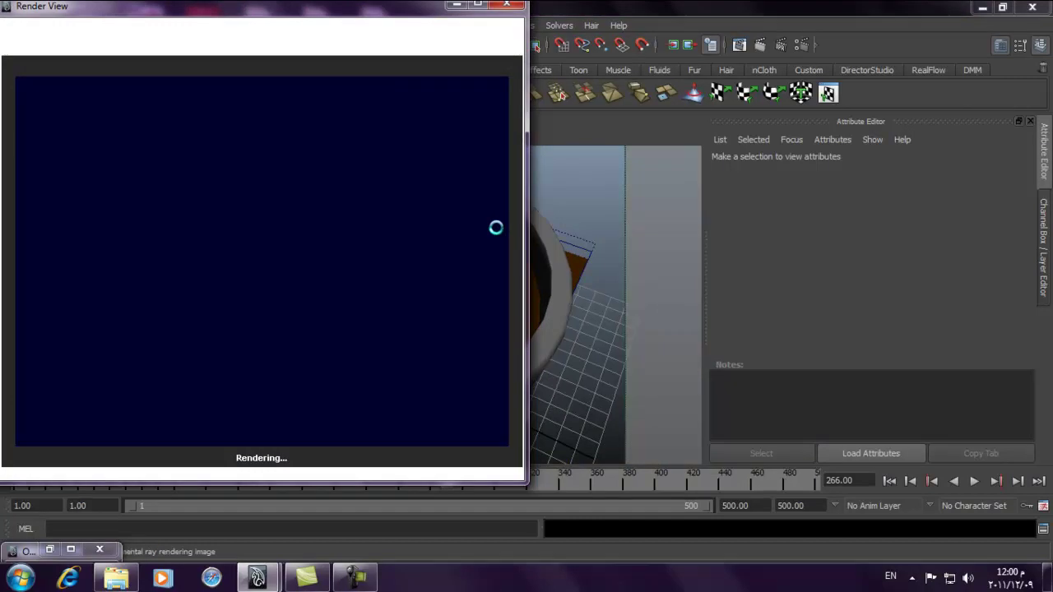
pyautogui.click(505, 6)
# Render frame 266 from a low, close view of the cup's outer wall where the fluid plane meets it
pyautogui.keyDown('alt'); pyautogui.moveTo(521, 157); pyautogui.dragTo(487, 122); pyautogui.keyUp('alt')
pyautogui.keyDown('alt'); pyautogui.moveTo(461, 181); pyautogui.dragTo(430, 235); pyautogui.keyUp('alt')
pyautogui.keyDown('alt'); pyautogui.moveTo(430, 235); pyautogui.dragTo(505, 281, button='right'); pyautogui.keyUp('alt')
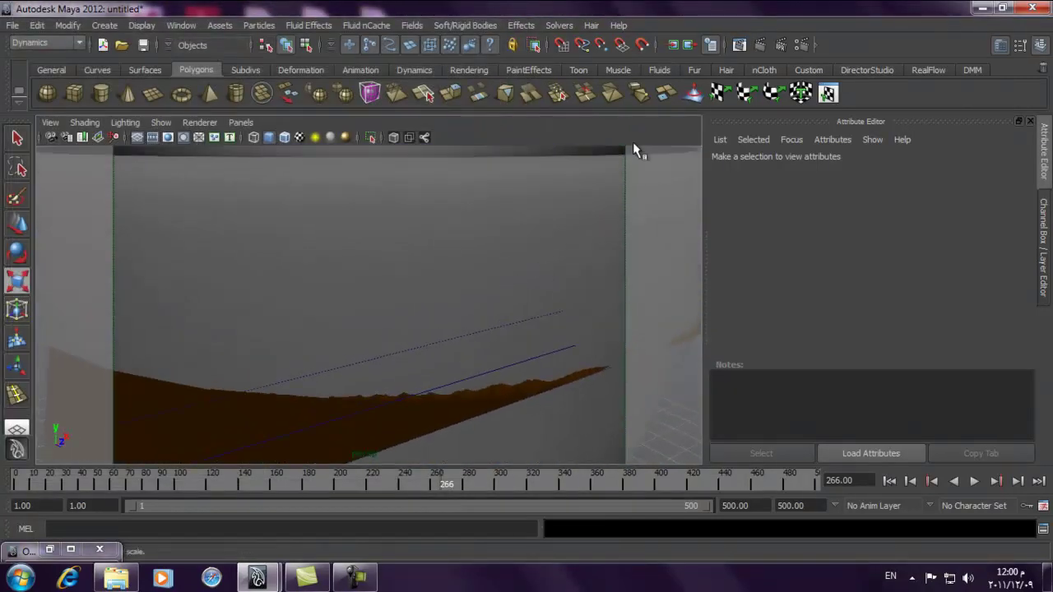
pyautogui.click(760, 46)
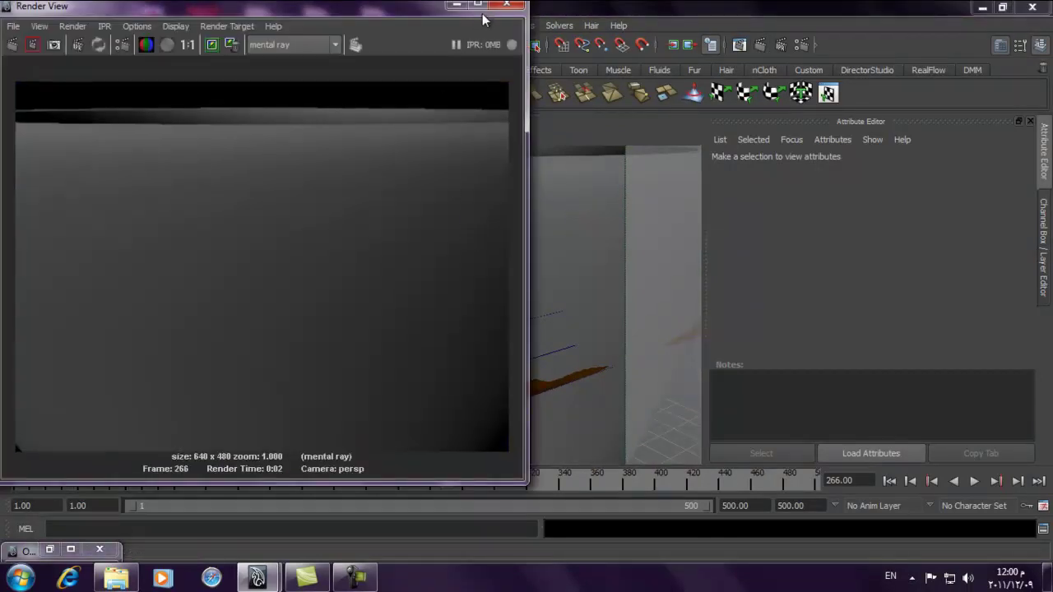
pyautogui.click(510, 8)
# Select the fluid container with the Scale tool active and render frame 266 with the whole cup in frame
pyautogui.keyDown('alt'); pyautogui.moveTo(341, 305); pyautogui.dragTo(415, 365); pyautogui.keyUp('alt')
pyautogui.keyDown('alt'); pyautogui.moveTo(414, 366); pyautogui.dragTo(278, 292, button='right'); pyautogui.keyUp('alt')
pyautogui.click(268, 218)
pyautogui.scroll(3, 353, 250)
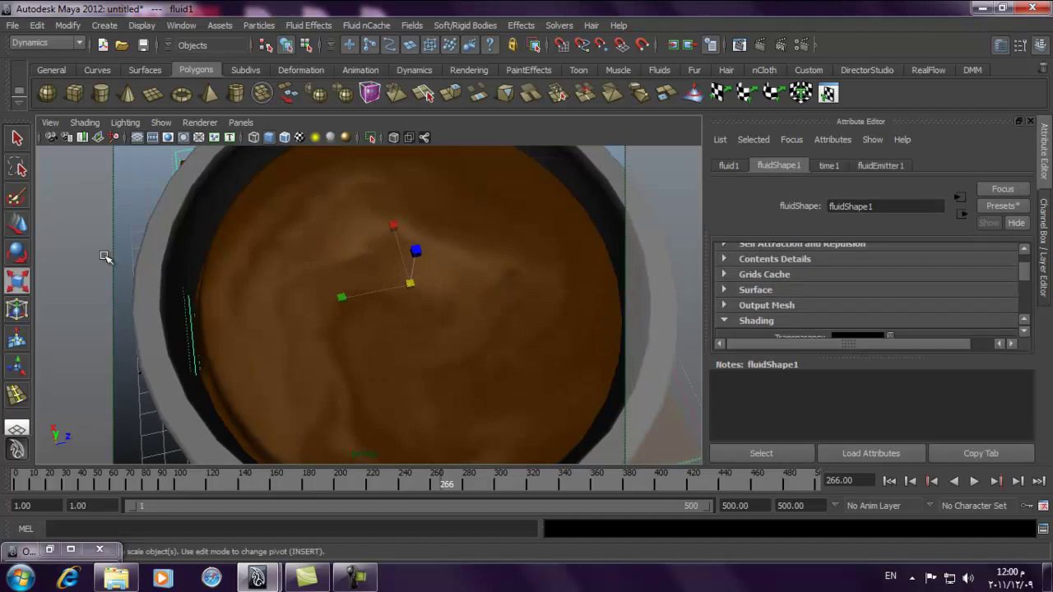
pyautogui.click(17, 230)
pyautogui.scroll(-1, 288, 251)
pyautogui.moveTo(460, 278)
pyautogui.mouseDown()
pyautogui.moveTo(451, 282)
pyautogui.moveTo(460, 280)
pyautogui.mouseUp()
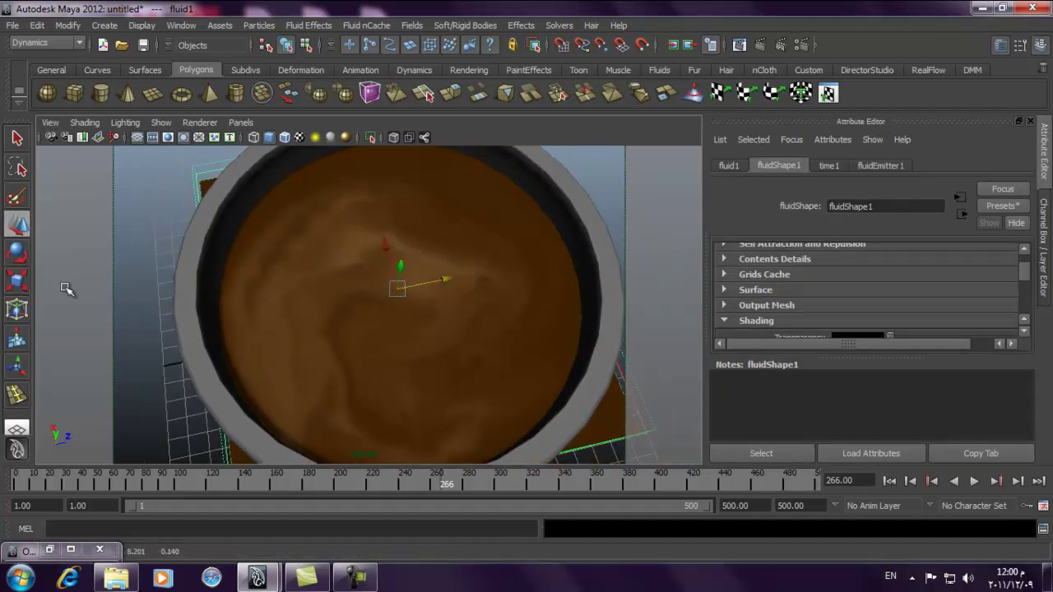
pyautogui.click(17, 279)
pyautogui.moveTo(398, 287); pyautogui.dragTo(469, 304)
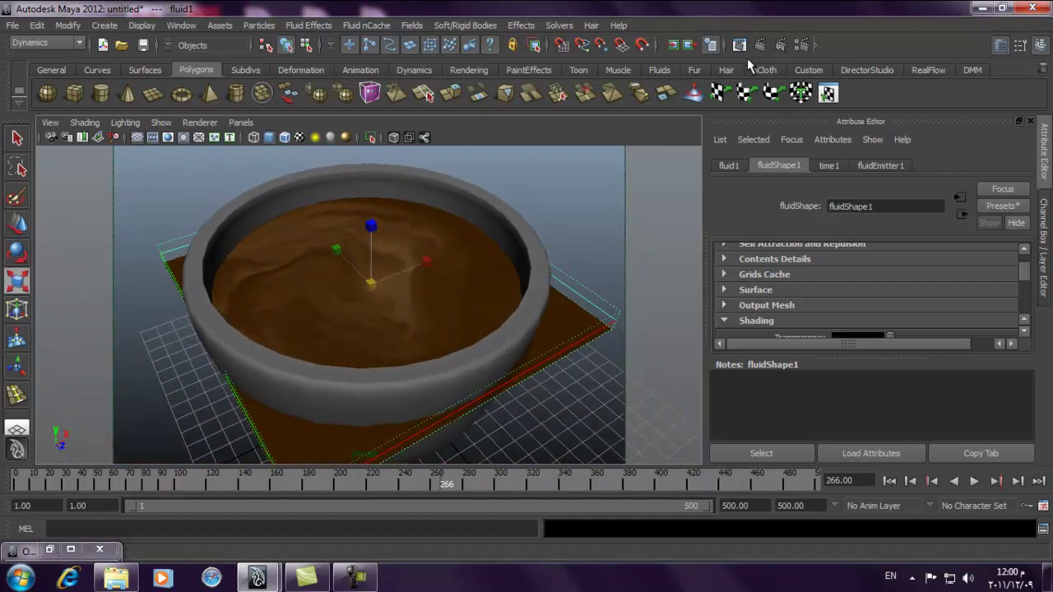
pyautogui.click(760, 43)
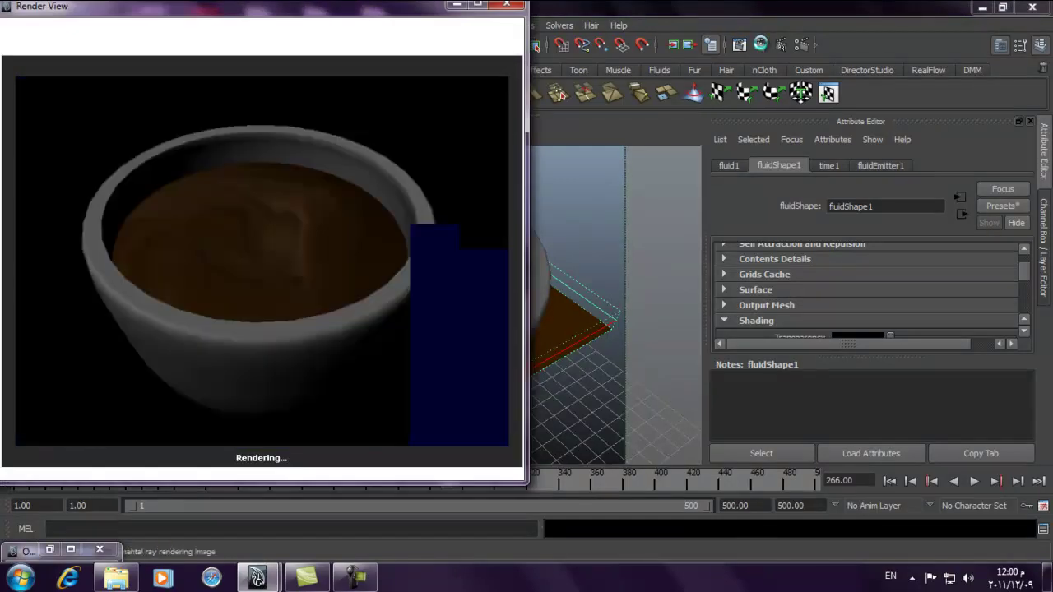
pyautogui.click(514, 8)
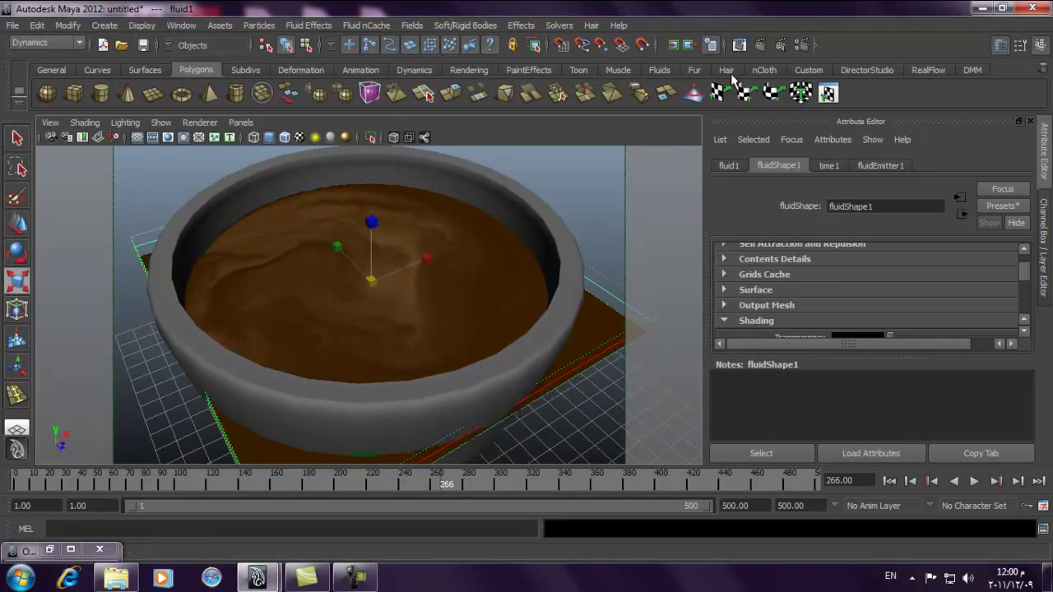
# Render frame 266 from a closer view and from another side of the cup, and clear the selection
pyautogui.click(738, 44)
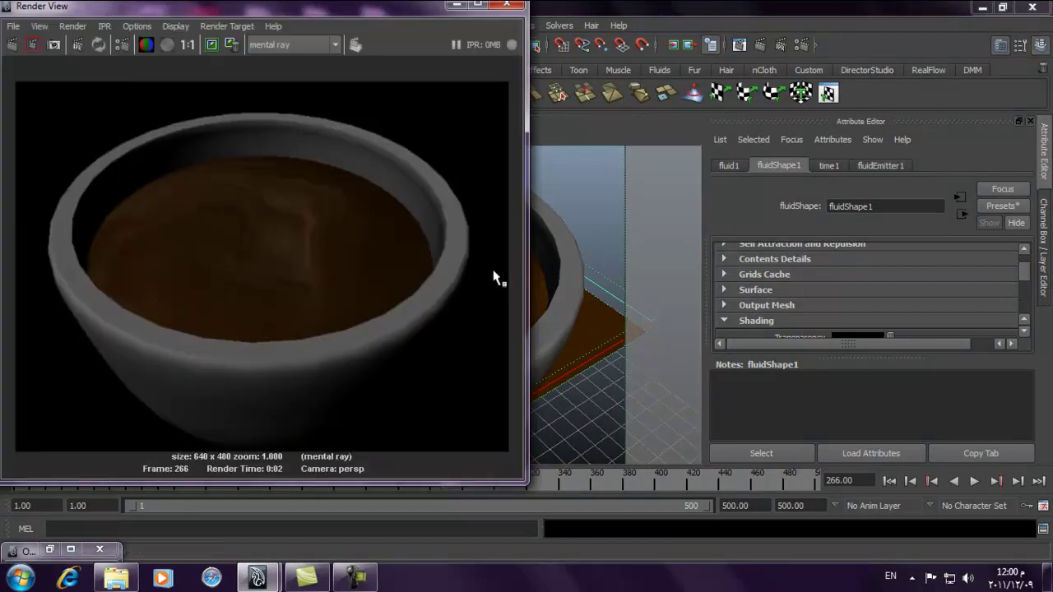
pyautogui.click(512, 6)
pyautogui.keyDown('alt'); pyautogui.moveTo(548, 254); pyautogui.dragTo(357, 298); pyautogui.keyUp('alt')
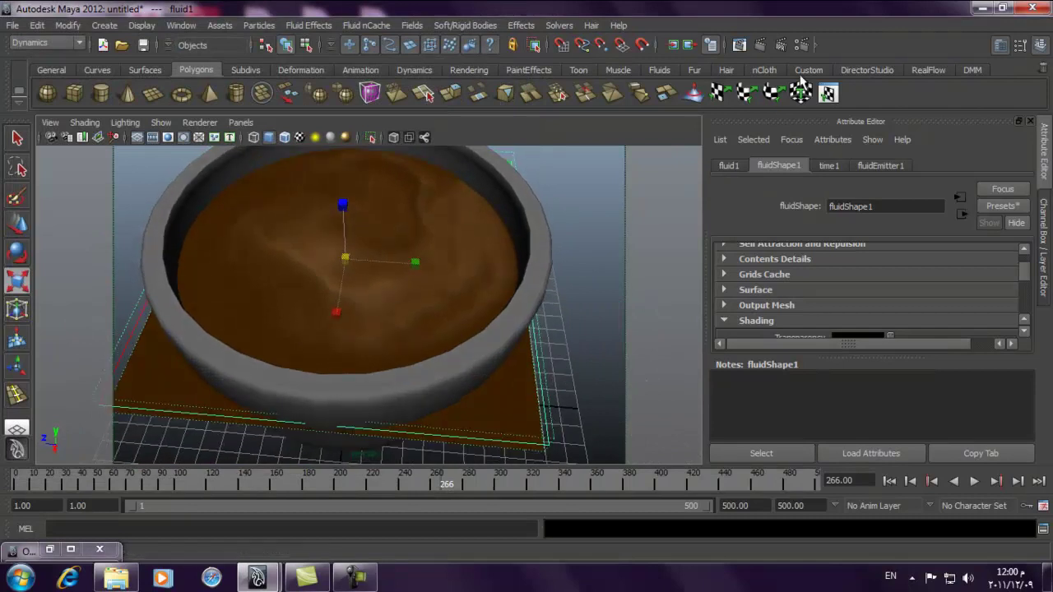
pyautogui.click(717, 103)
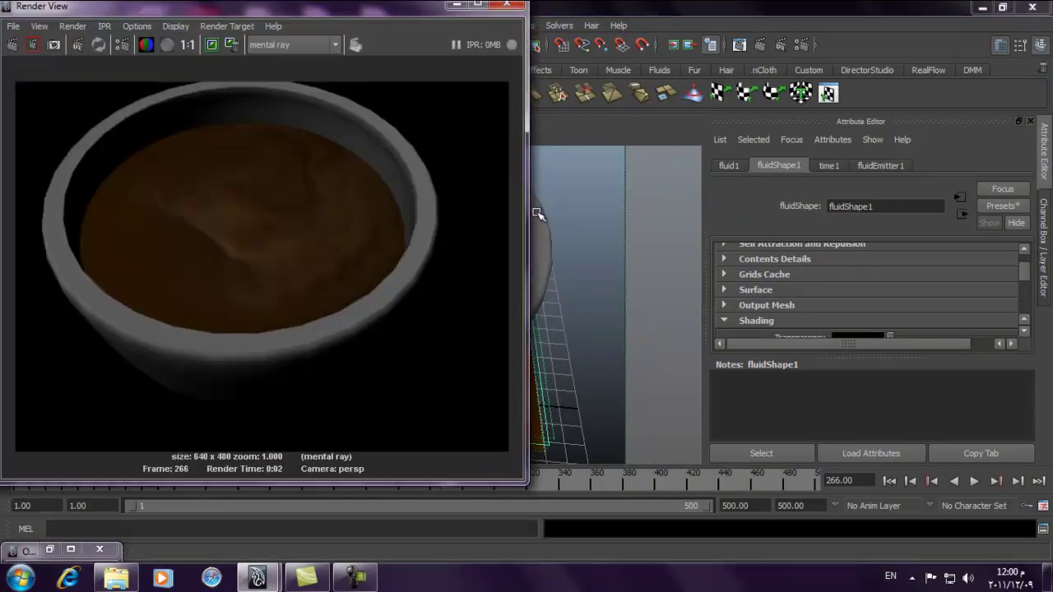
pyautogui.click(513, 7)
pyautogui.click(564, 228)
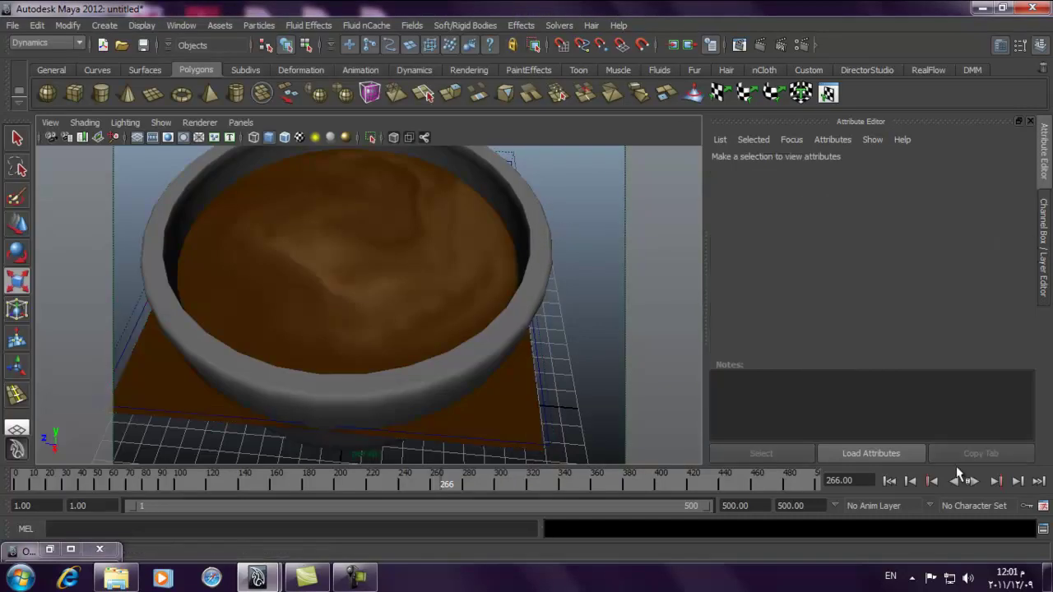
# Play the tea simulation on from frame 266 to frame 365 and render that frame
pyautogui.click(974, 482)
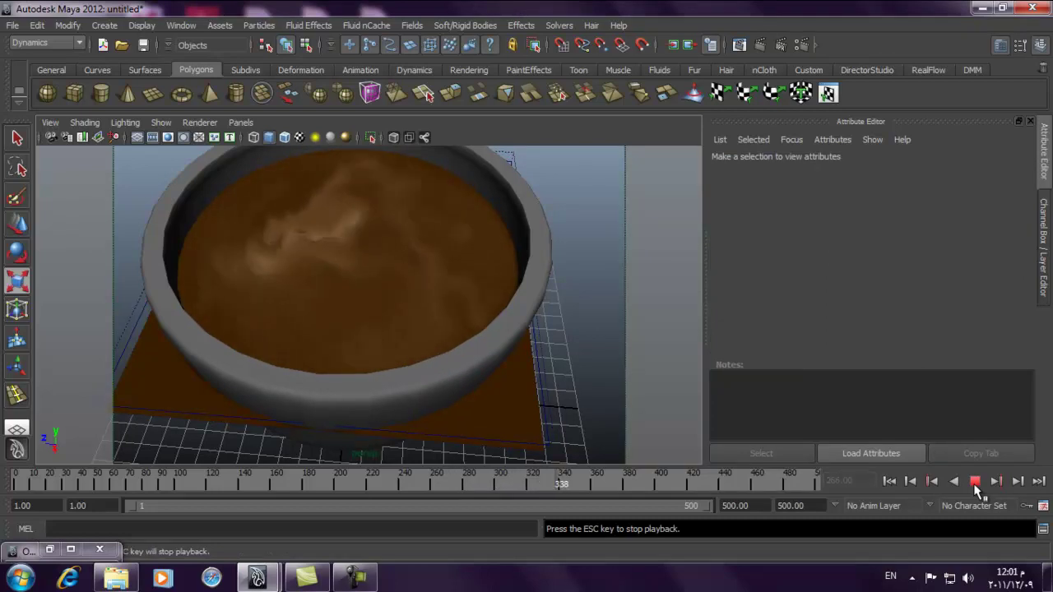
pyautogui.click(974, 482)
pyautogui.click(759, 44)
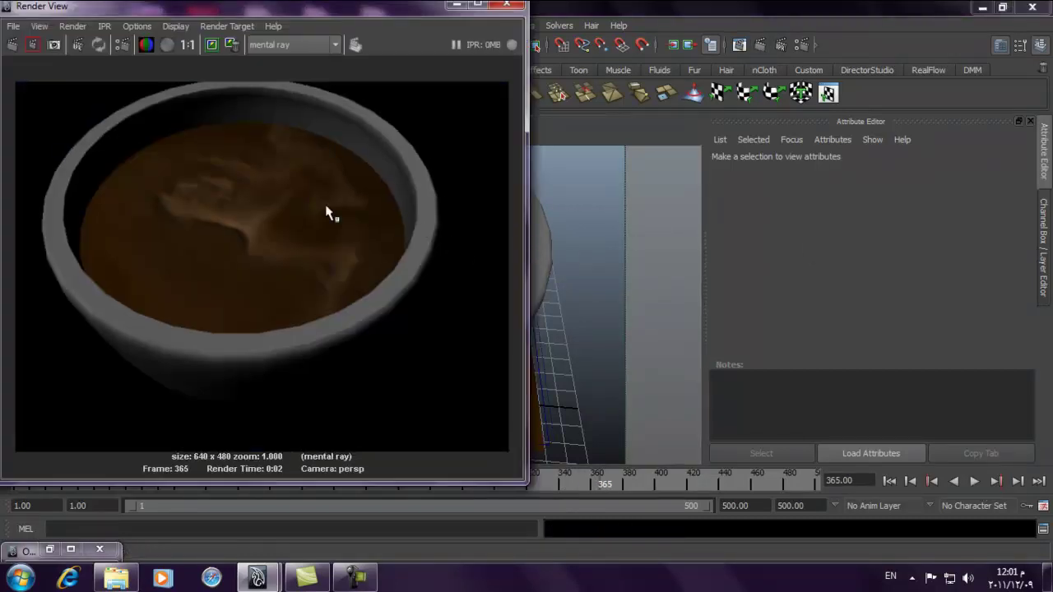
pyautogui.click(505, 9)
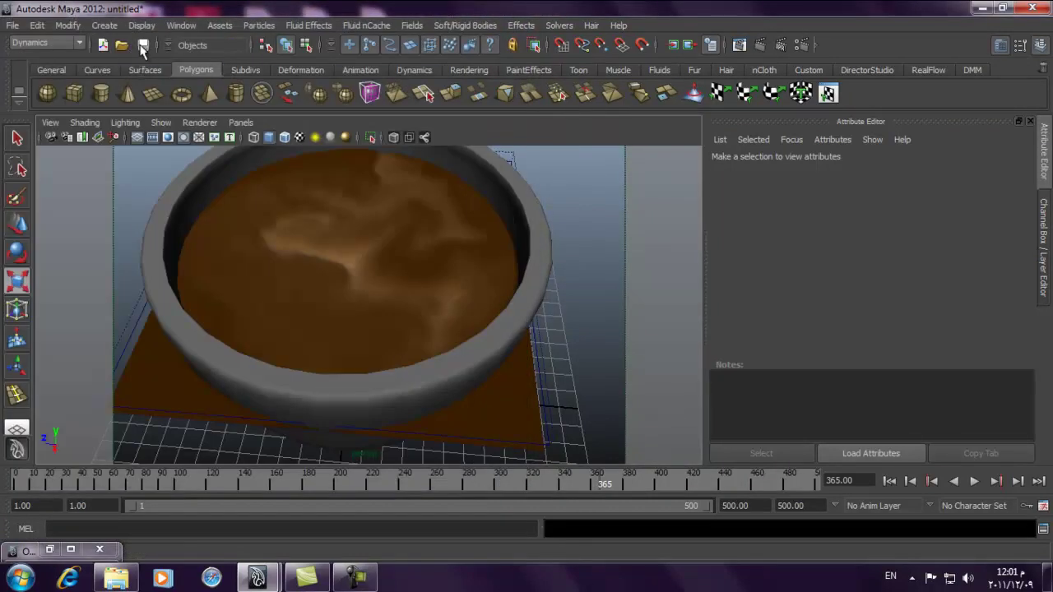
# Save the scene as a Maya Binary file named "coffe 2" in the project's scenes folder
pyautogui.hotkey('ctrl', 's')
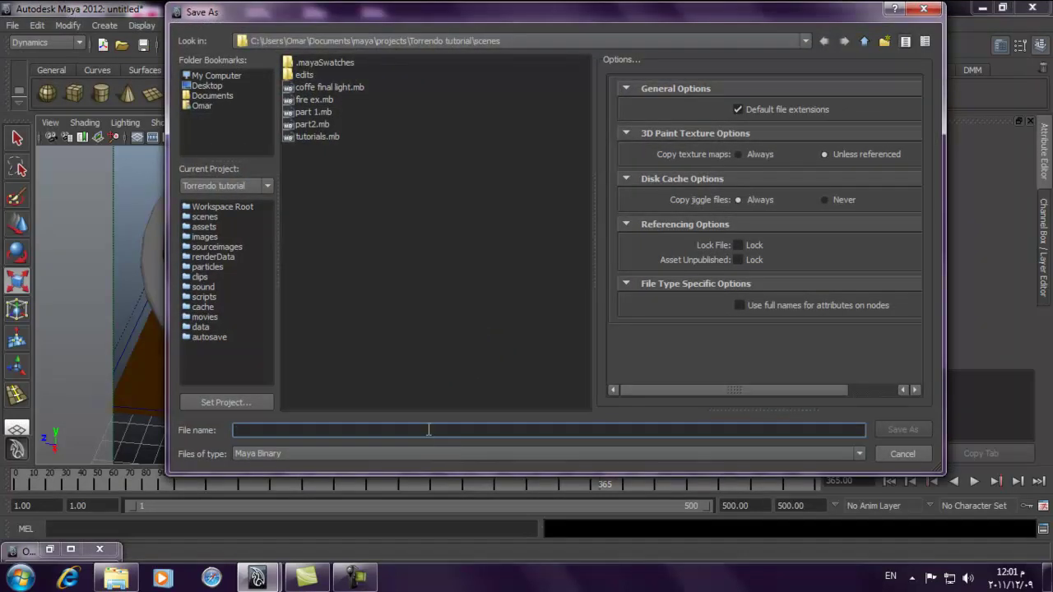
pyautogui.write('coffe')
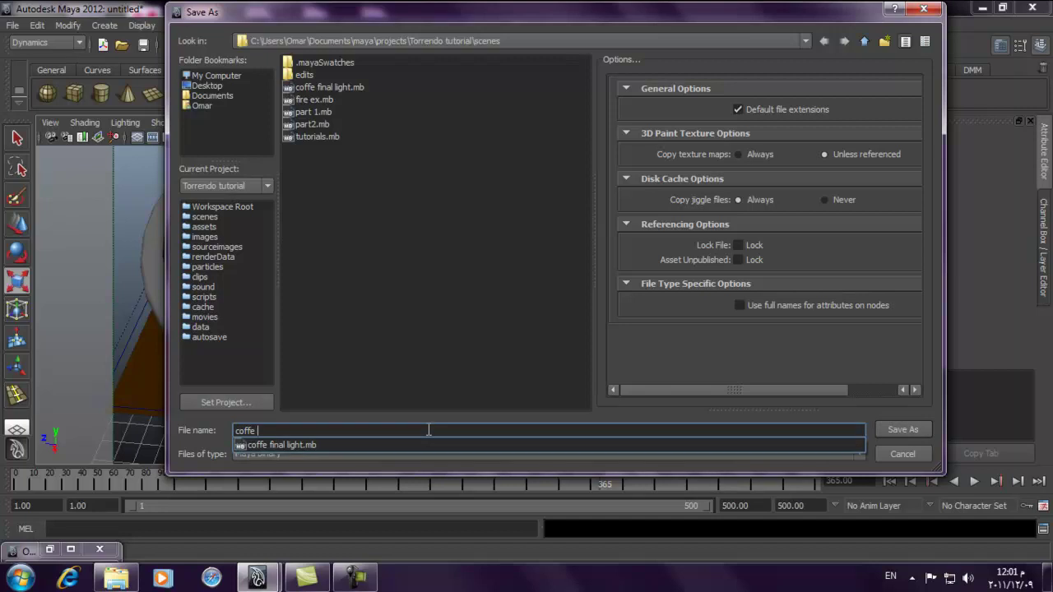
pyautogui.write('2')
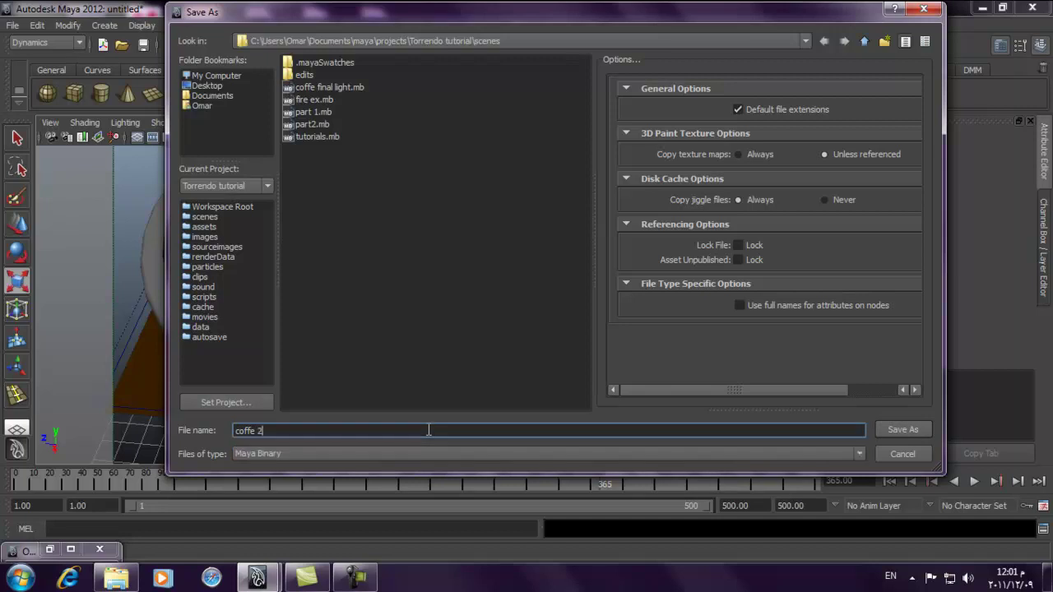
pyautogui.click(899, 431)
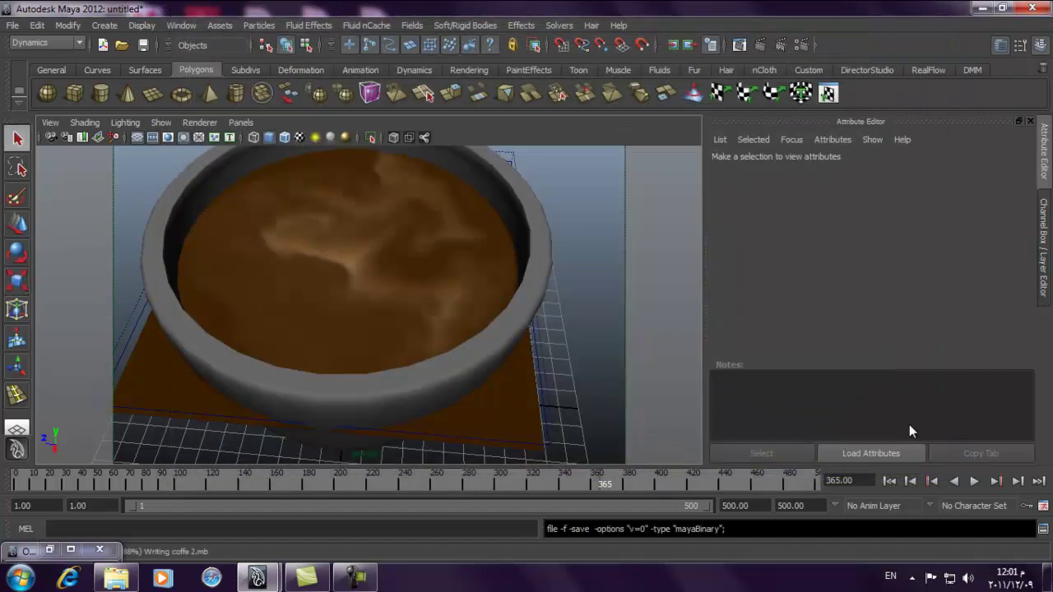
# Return to the first frame and preview a region of the cup with an IPR render from a lower view
pyautogui.keyDown('alt'); pyautogui.moveTo(426, 244); pyautogui.dragTo(482, 228); pyautogui.keyUp('alt')
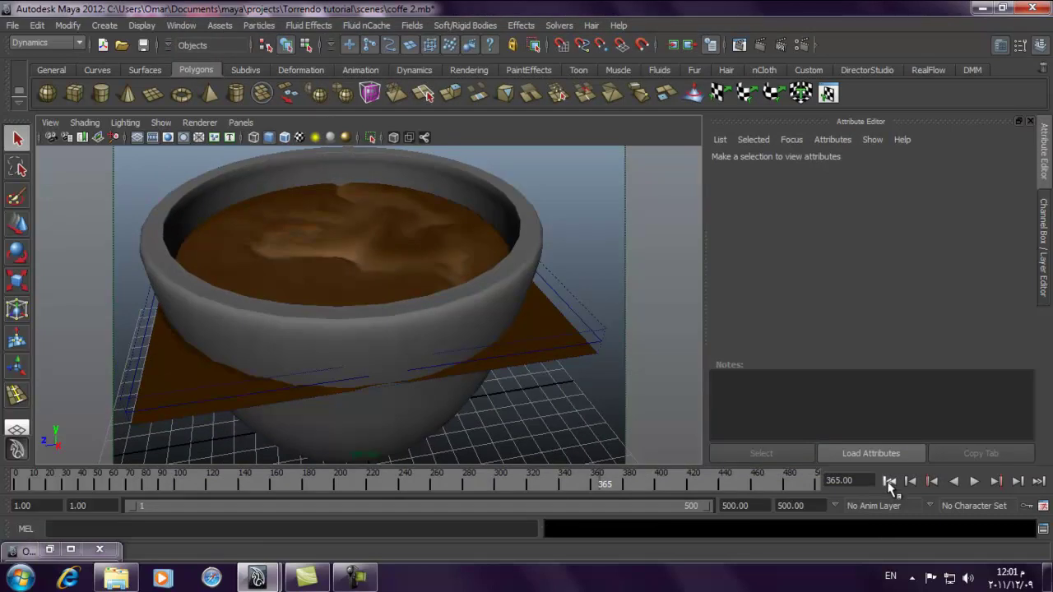
pyautogui.click(889, 480)
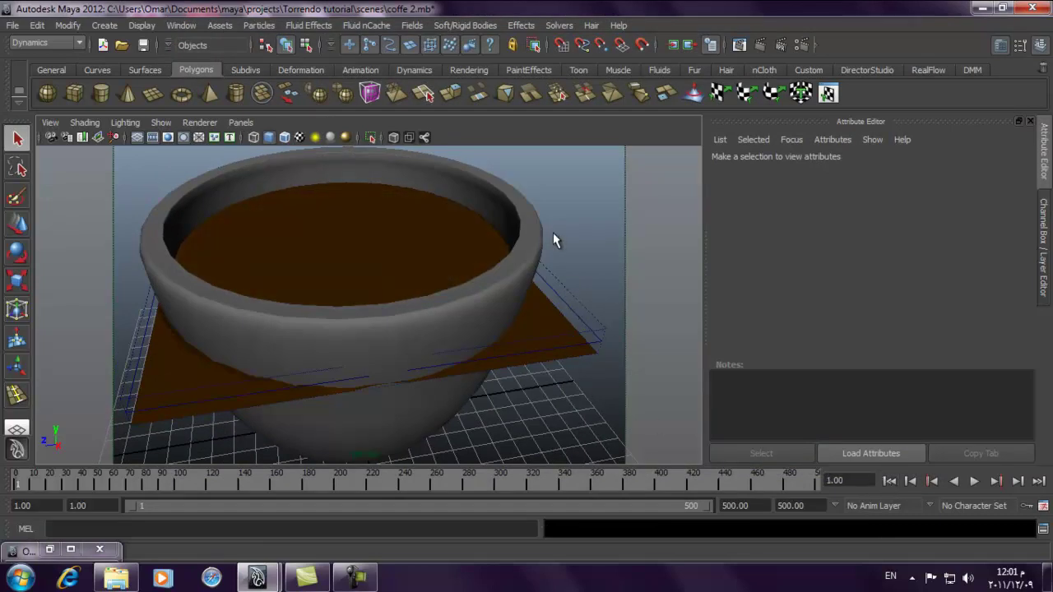
pyautogui.keyDown('alt'); pyautogui.moveTo(271, 266); pyautogui.dragTo(469, 283); pyautogui.keyUp('alt')
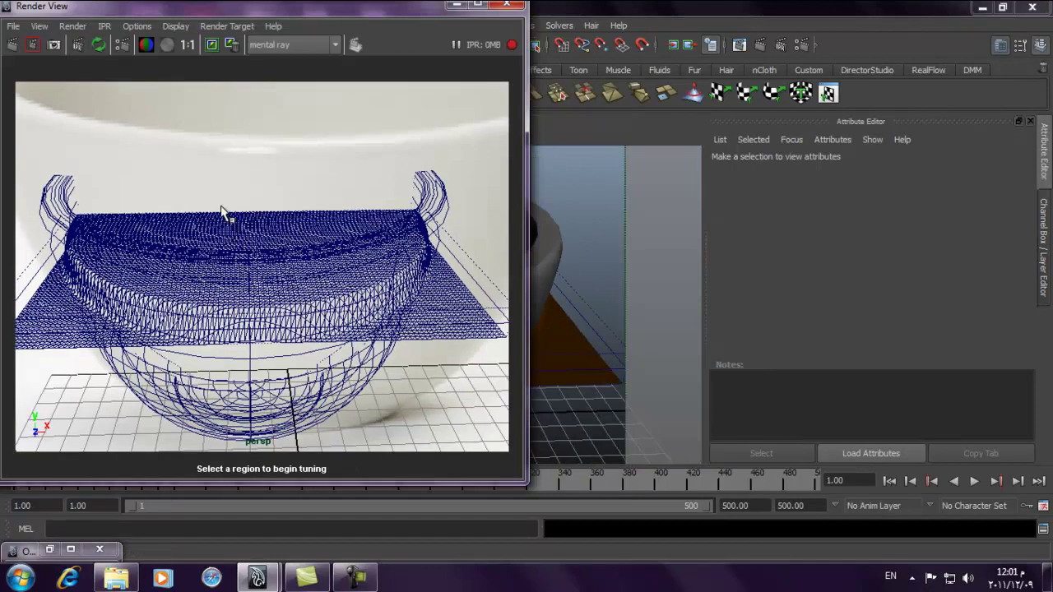
pyautogui.moveTo(219, 208); pyautogui.dragTo(513, 411)
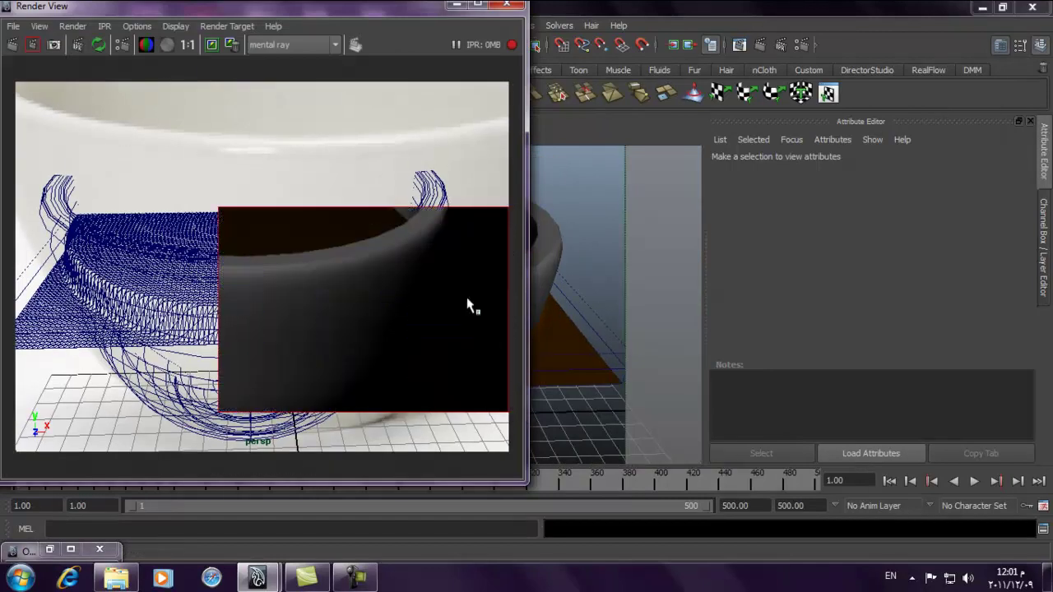
pyautogui.click(517, 5)
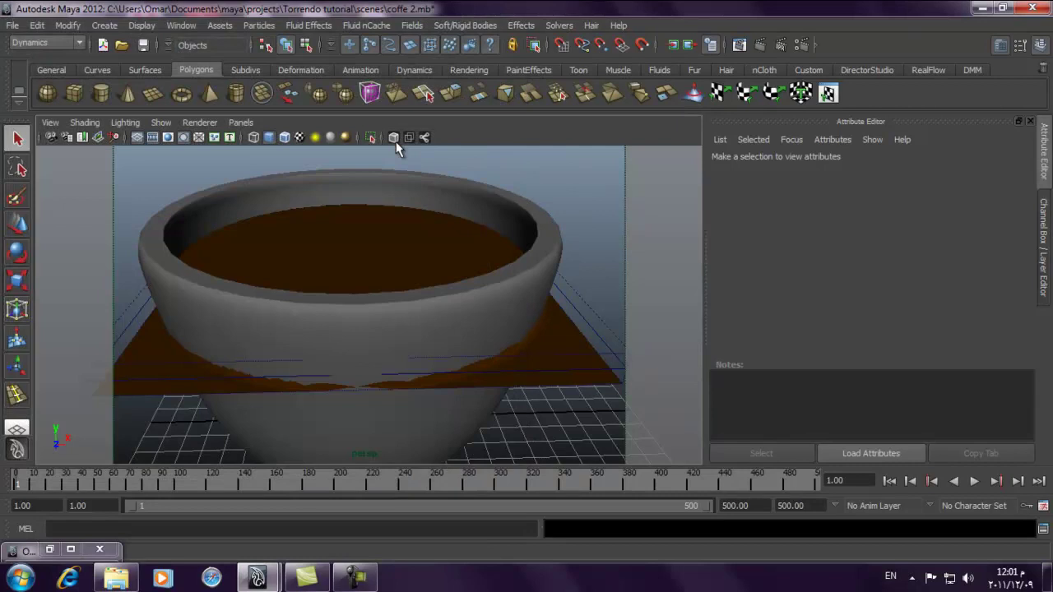
# Save the current changes to the coffe 2 scene
pyautogui.click(143, 44)
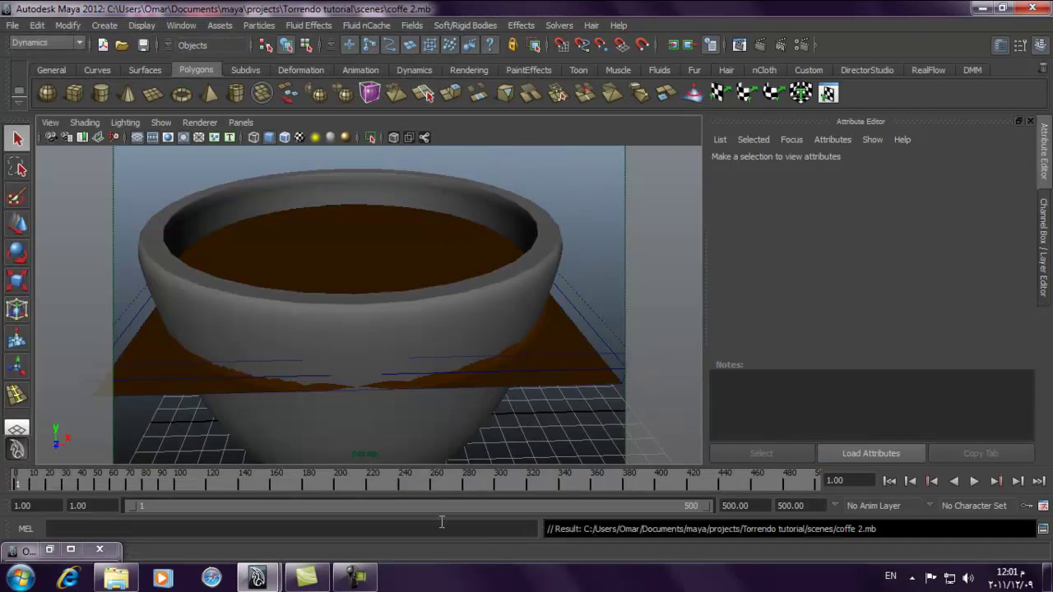
pyautogui.click(355, 577)
pyautogui.click(1032, 516)
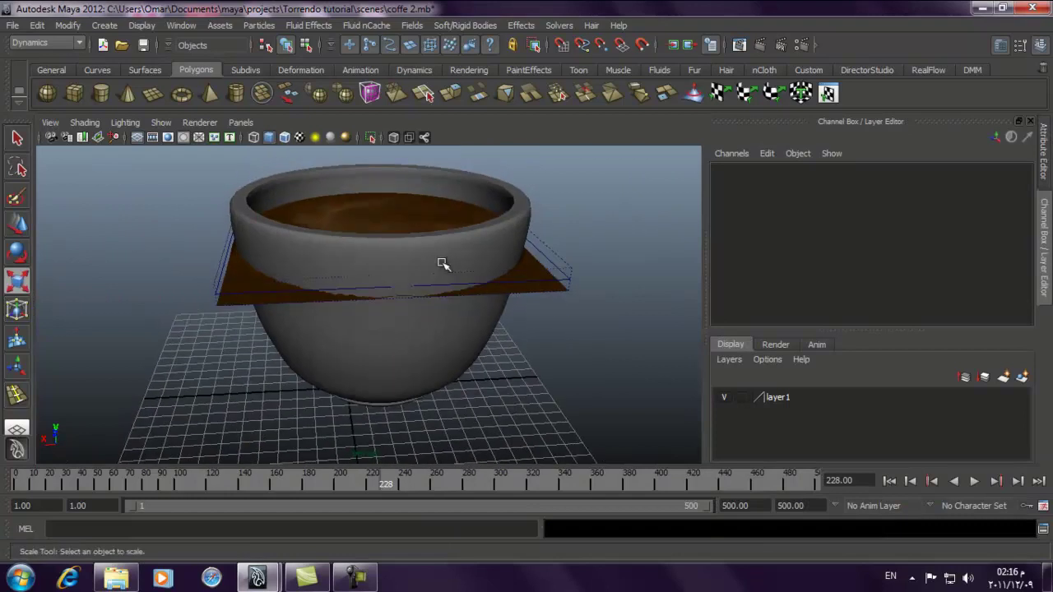
pyautogui.keyDown('alt'); pyautogui.moveTo(433, 254); pyautogui.dragTo(612, 294, button='right'); pyautogui.keyUp('alt')
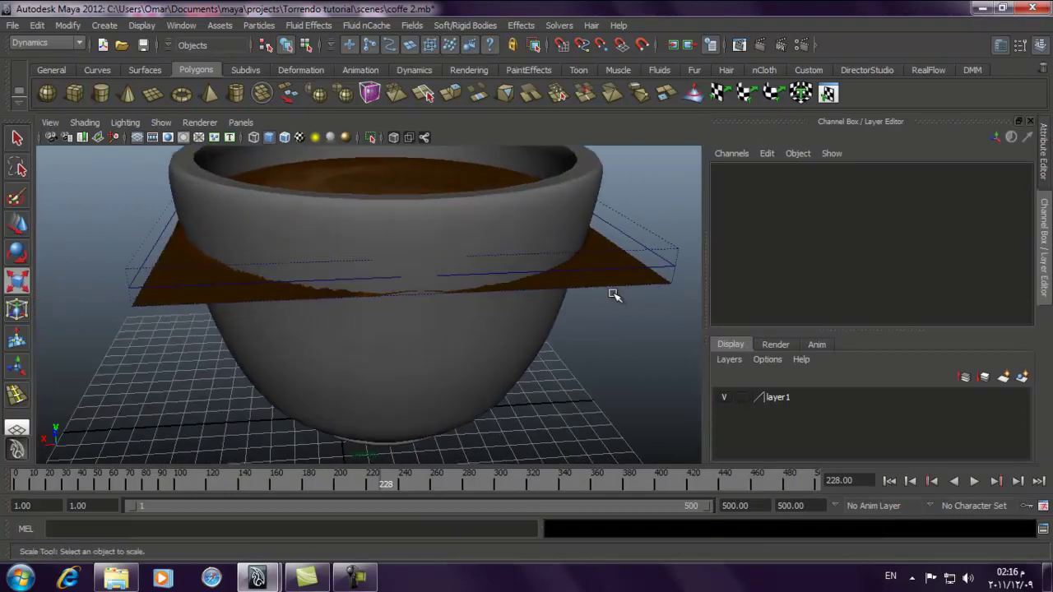
pyautogui.keyDown('alt'); pyautogui.moveTo(625, 240); pyautogui.dragTo(442, 239, button='right'); pyautogui.keyUp('alt')
pyautogui.keyDown('alt'); pyautogui.moveTo(443, 239); pyautogui.dragTo(517, 282); pyautogui.keyUp('alt')
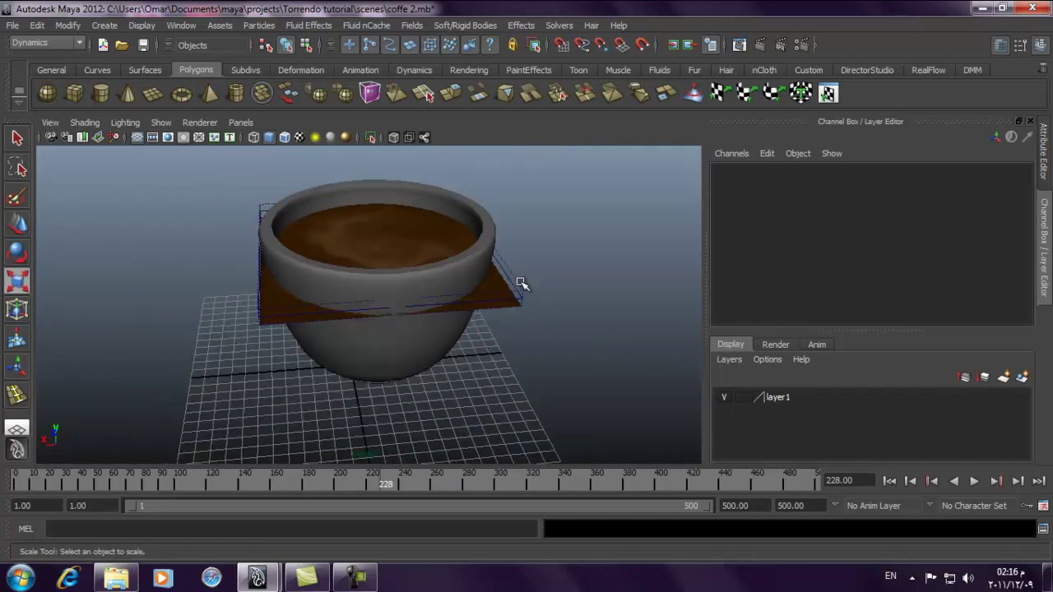
pyautogui.keyDown('alt'); pyautogui.moveTo(431, 240); pyautogui.dragTo(465, 244, button='right'); pyautogui.keyUp('alt')
pyautogui.keyDown('alt'); pyautogui.moveTo(466, 251); pyautogui.dragTo(353, 189); pyautogui.keyUp('alt')
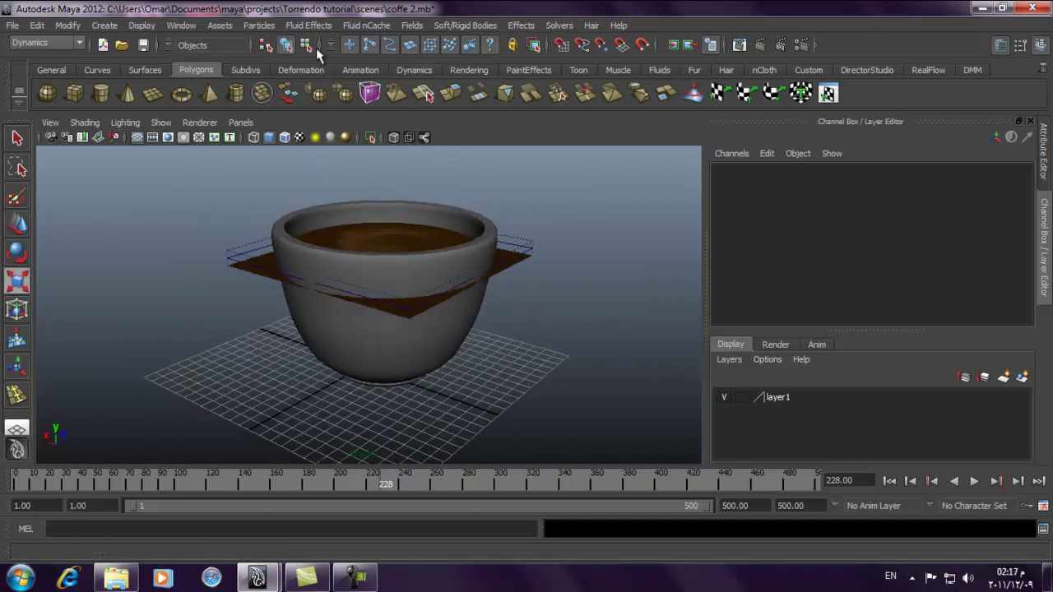
# Open the options for creating a 3D fluid container, reset them, and set the X, Y and Z resolution to 12, 20 and 12
pyautogui.click(308, 25)
pyautogui.click(436, 49)
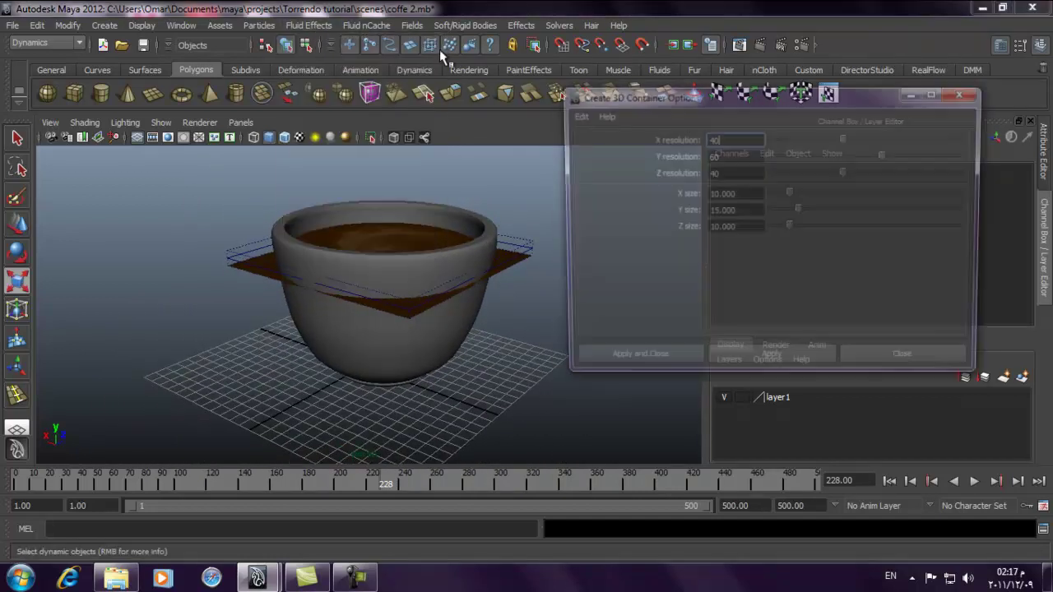
pyautogui.click(574, 116)
pyautogui.click(598, 141)
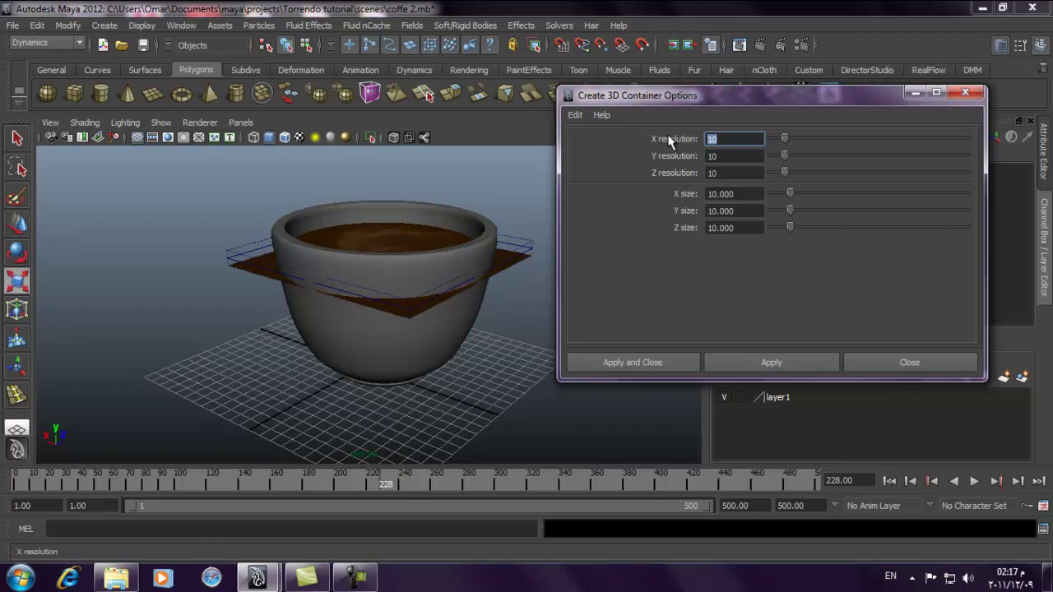
pyautogui.press('Tab')
pyautogui.write('20')
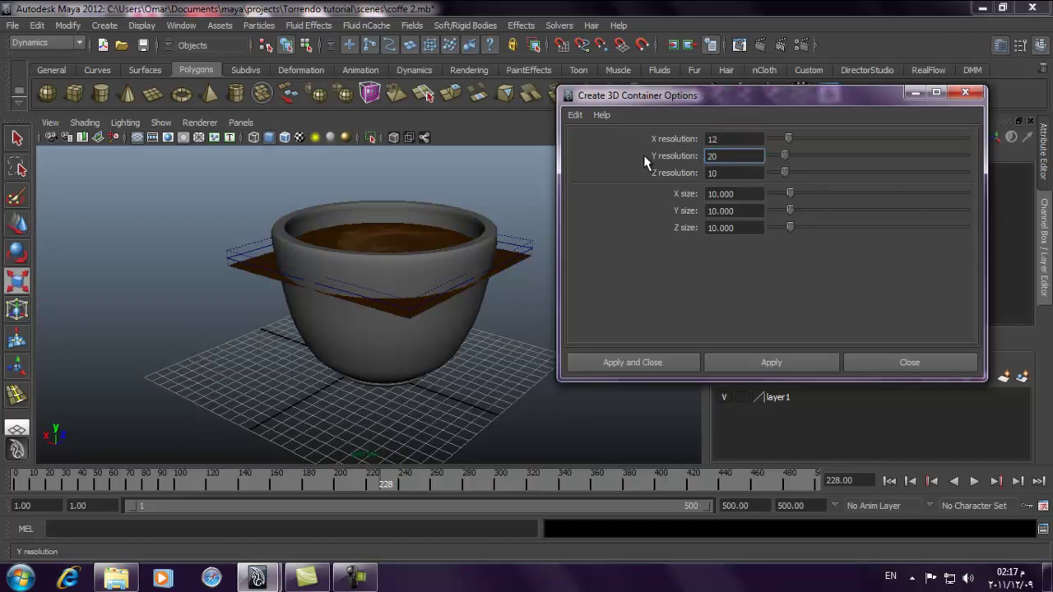
pyautogui.click(718, 174)
pyautogui.write('2')
pyautogui.press('Tab')
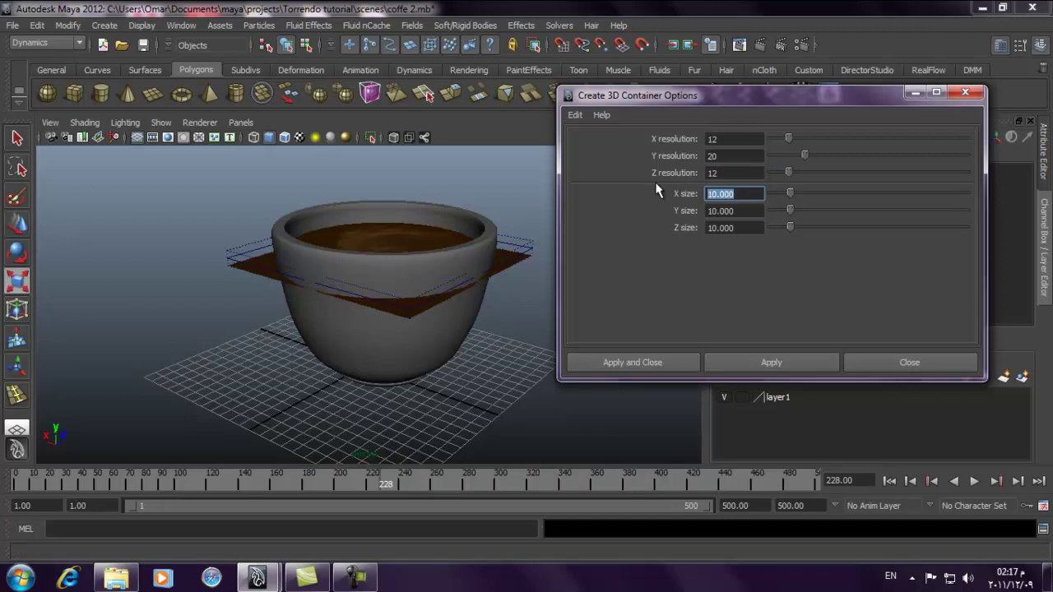
# Set the new 3D container's X, Y and Z size to 40, 60 and 40
pyautogui.write('60')
pyautogui.moveTo(747, 210); pyautogui.dragTo(722, 211)
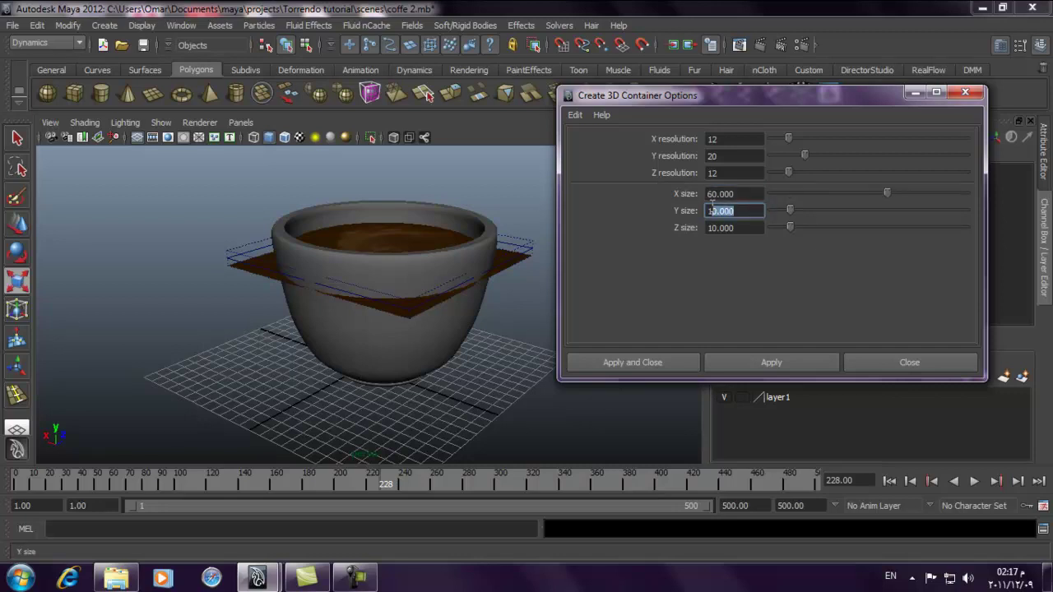
pyautogui.doubleClick(737, 193)
pyautogui.write('40')
pyautogui.press('Tab')
pyautogui.write('60')
pyautogui.press('Tab')
pyautogui.write('40')
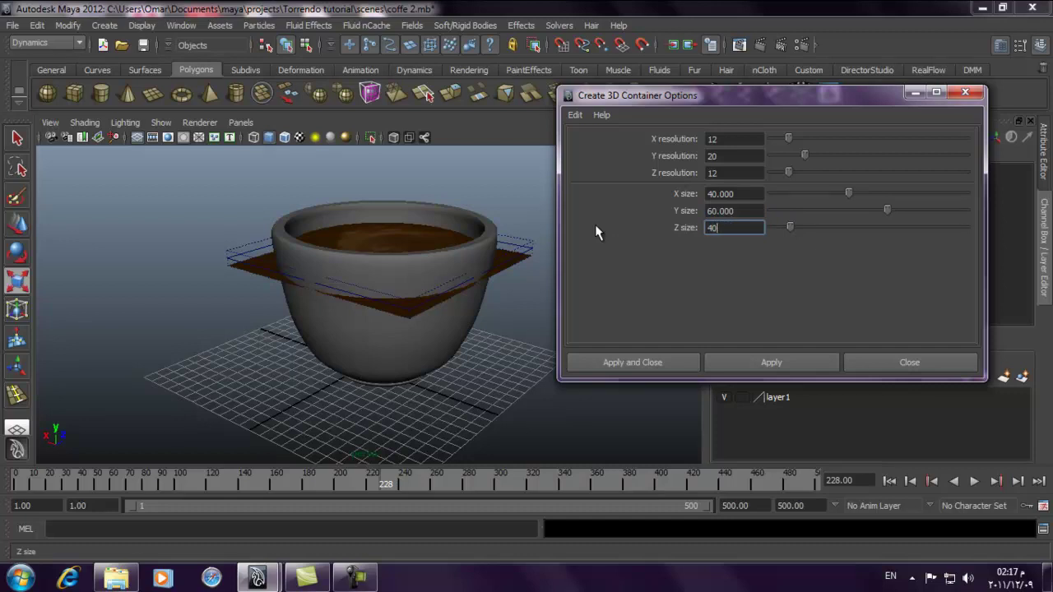
pyautogui.click(741, 211)
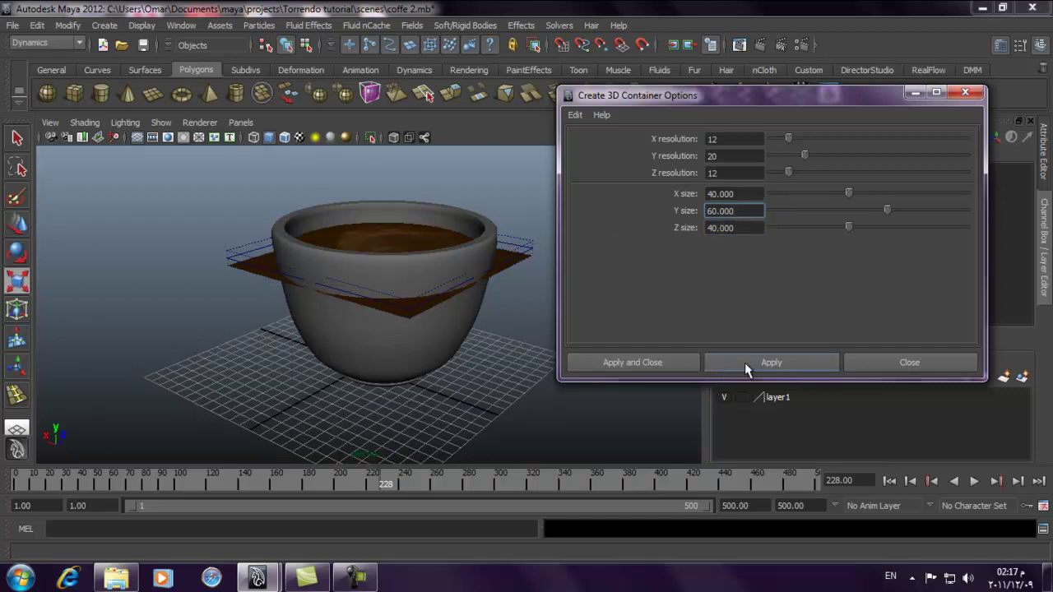
# Create the 3D fluid container with these options and close the options window
pyautogui.click(744, 363)
pyautogui.keyDown('alt'); pyautogui.moveTo(442, 333); pyautogui.dragTo(214, 306, button='right'); pyautogui.keyUp('alt')
pyautogui.keyDown('alt'); pyautogui.moveTo(371, 311); pyautogui.dragTo(605, 310, button='right'); pyautogui.keyUp('alt')
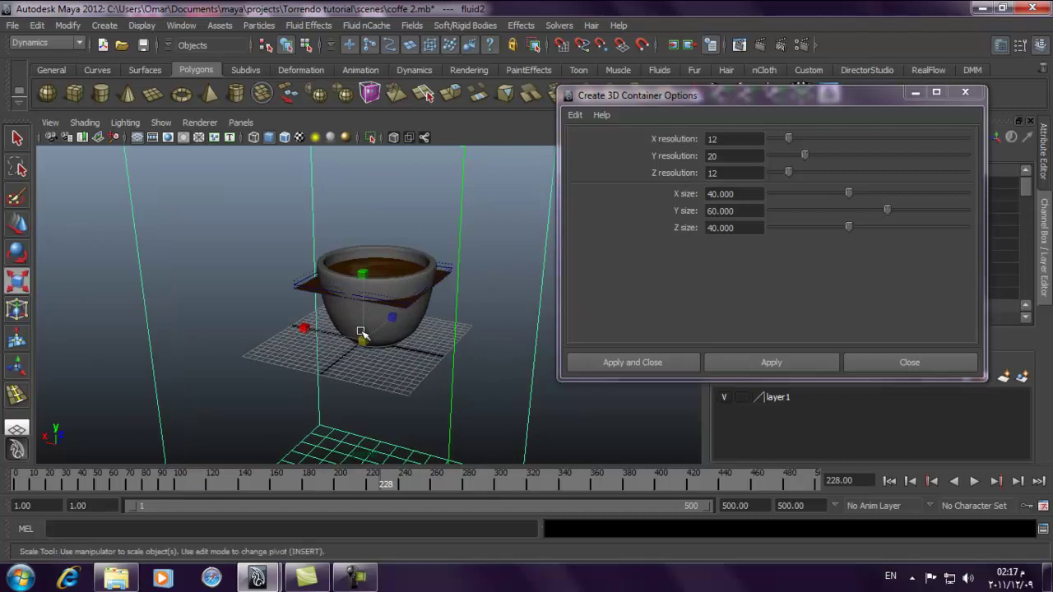
pyautogui.click(888, 364)
# Show the new container's shape attributes, collapse the Shading section and expand Container Properties
pyautogui.click(1046, 165)
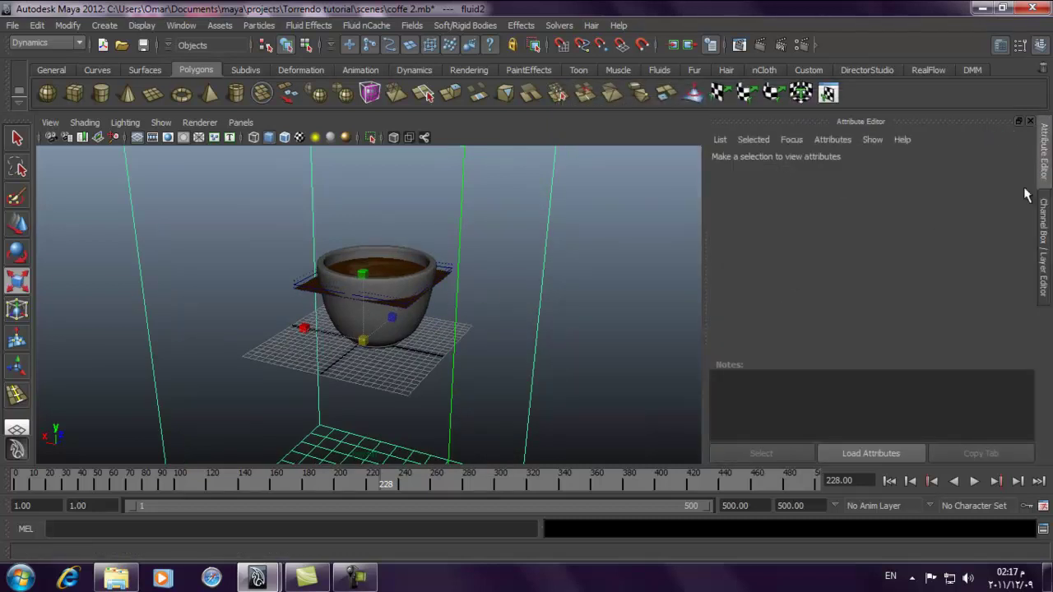
pyautogui.moveTo(864, 360); pyautogui.dragTo(870, 438)
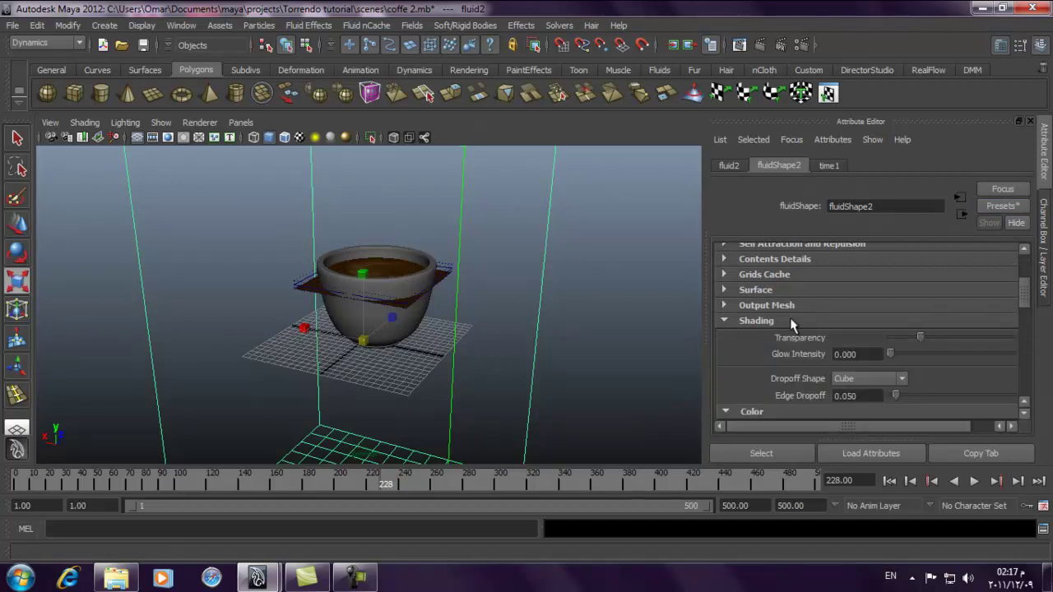
pyautogui.click(776, 325)
pyautogui.moveTo(1028, 341); pyautogui.dragTo(1033, 282)
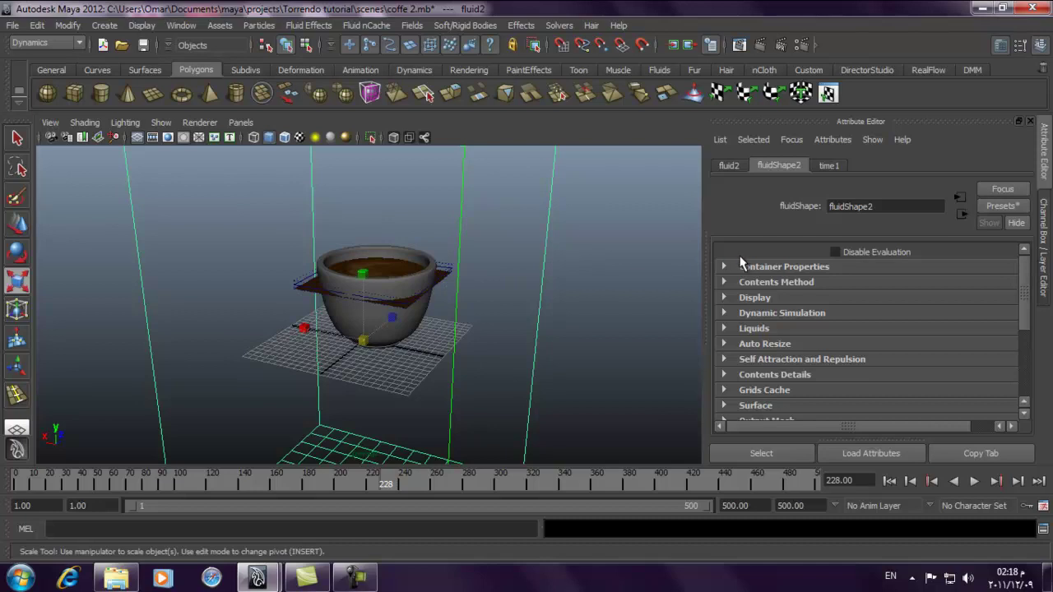
pyautogui.click(743, 266)
# Move the new fluid container upward so that its base lies at the cup's upper part
pyautogui.scroll(-3, 333, 323)
pyautogui.moveTo(356, 324); pyautogui.dragTo(427, 264)
pyautogui.click(17, 223)
pyautogui.moveTo(367, 282); pyautogui.dragTo(395, 89)
pyautogui.keyDown('alt'); pyautogui.moveTo(472, 264); pyautogui.dragTo(836, 401, button='right'); pyautogui.keyUp('alt')
pyautogui.moveTo(542, 328)
pyautogui.keyDown('alt'); pyautogui.mouseDown()
pyautogui.moveTo(547, 310)
pyautogui.moveTo(544, 327)
pyautogui.mouseUp(); pyautogui.keyUp('alt')
pyautogui.keyDown('alt'); pyautogui.moveTo(493, 316); pyautogui.dragTo(329, 258, button='right'); pyautogui.keyUp('alt')
pyautogui.keyDown('alt'); pyautogui.moveTo(329, 258); pyautogui.dragTo(350, 256); pyautogui.keyUp('alt')
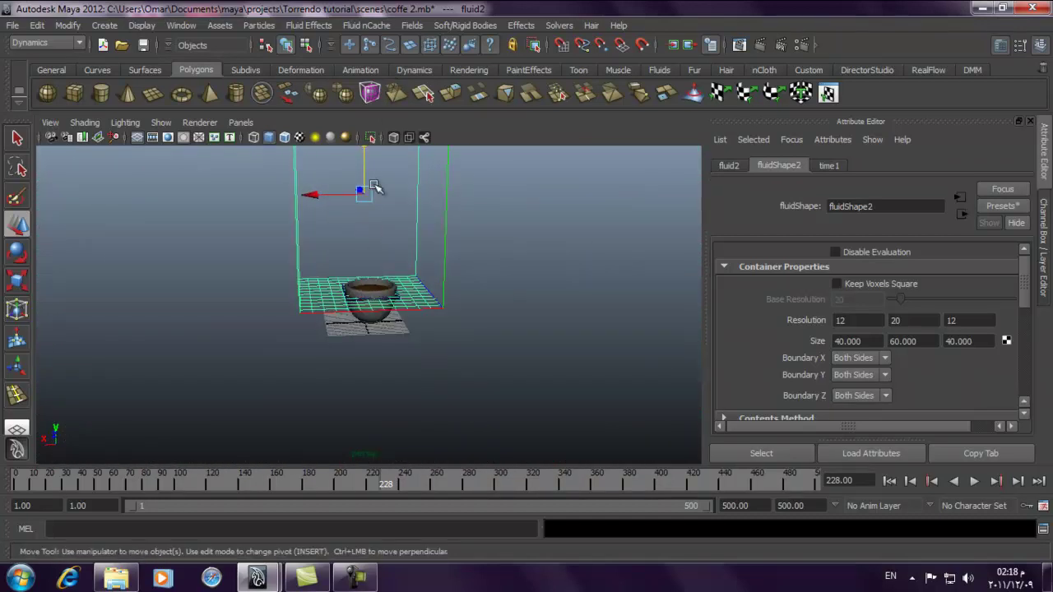
pyautogui.keyDown('alt'); pyautogui.moveTo(369, 202); pyautogui.dragTo(826, 401, button='right'); pyautogui.keyUp('alt')
pyautogui.keyDown('alt'); pyautogui.moveTo(482, 298); pyautogui.dragTo(484, 298); pyautogui.keyUp('alt')
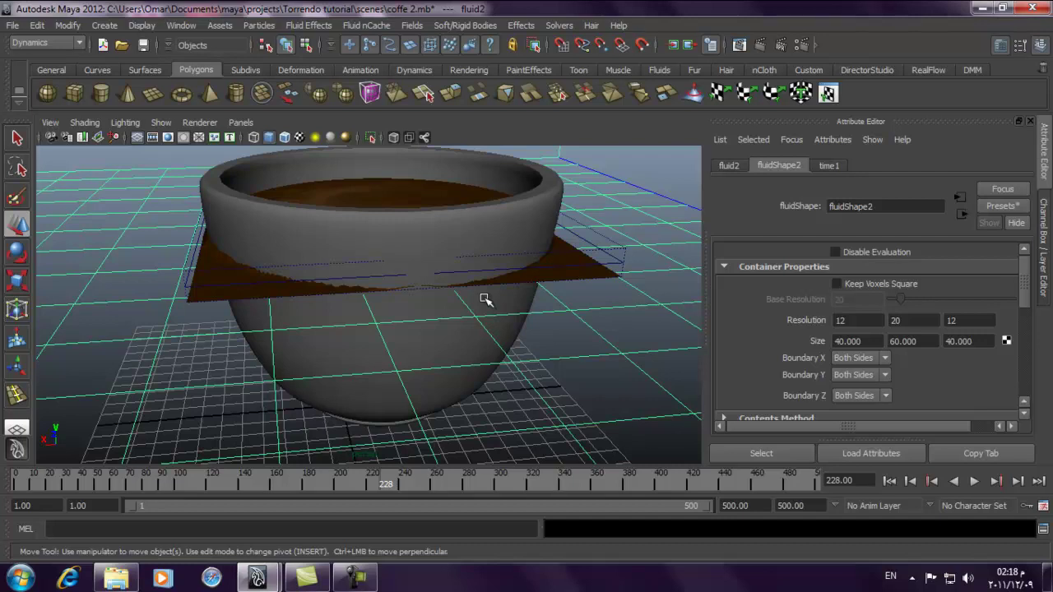
# Set the container's X and Y resolution to 8 and 10
pyautogui.doubleClick(850, 323)
pyautogui.write('8')
pyautogui.press('Tab')
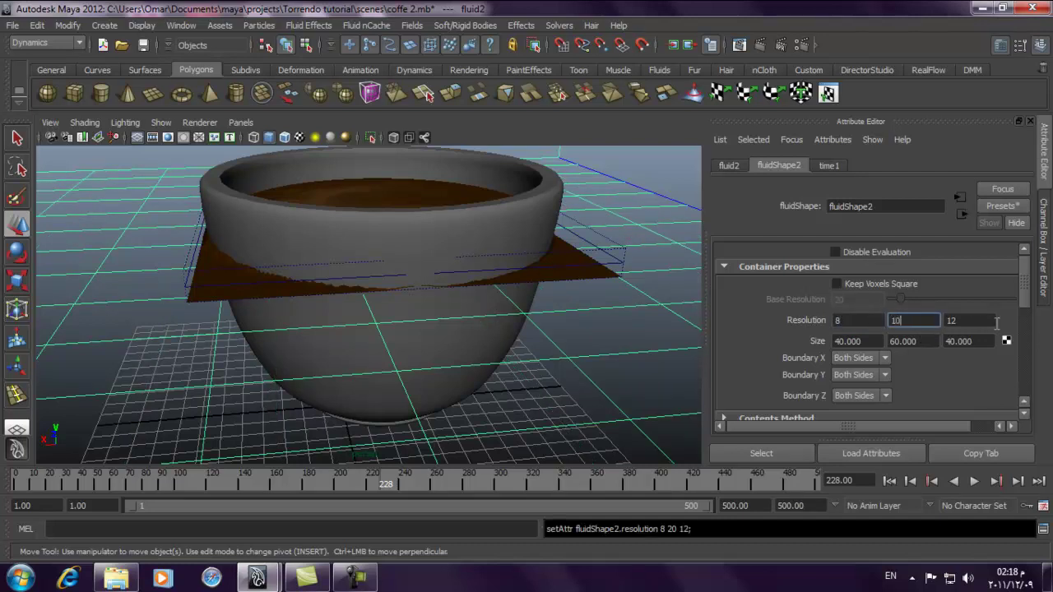
pyautogui.write('10')
pyautogui.press('Tab')
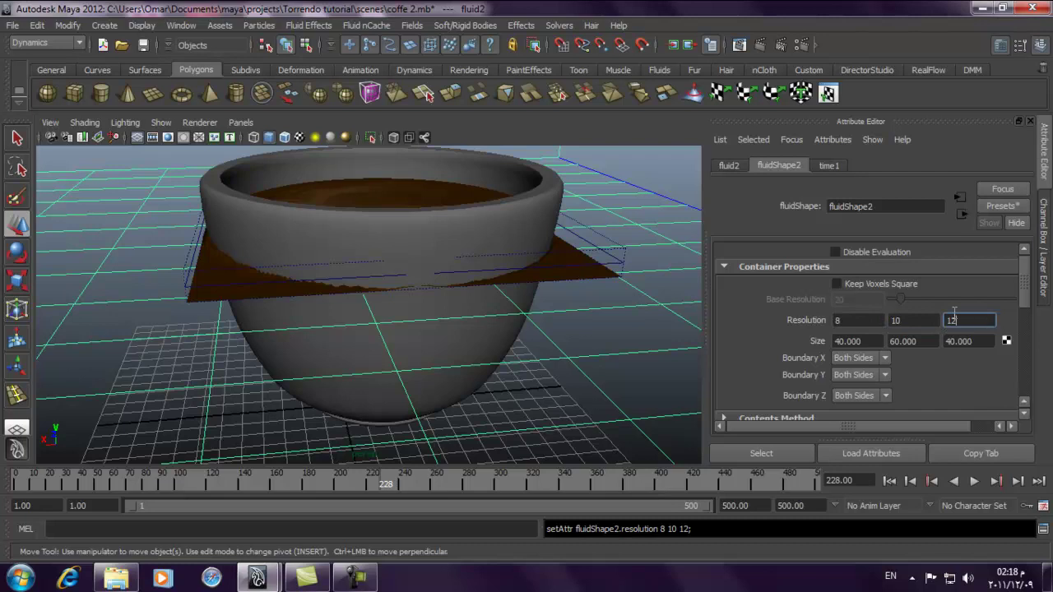
# Set the container's resolution to 40, 60 and 40 in X, Y and Z
pyautogui.doubleClick(857, 320)
pyautogui.press('BackSpace')
pyautogui.write('40')
pyautogui.press('Tab')
pyautogui.write('60')
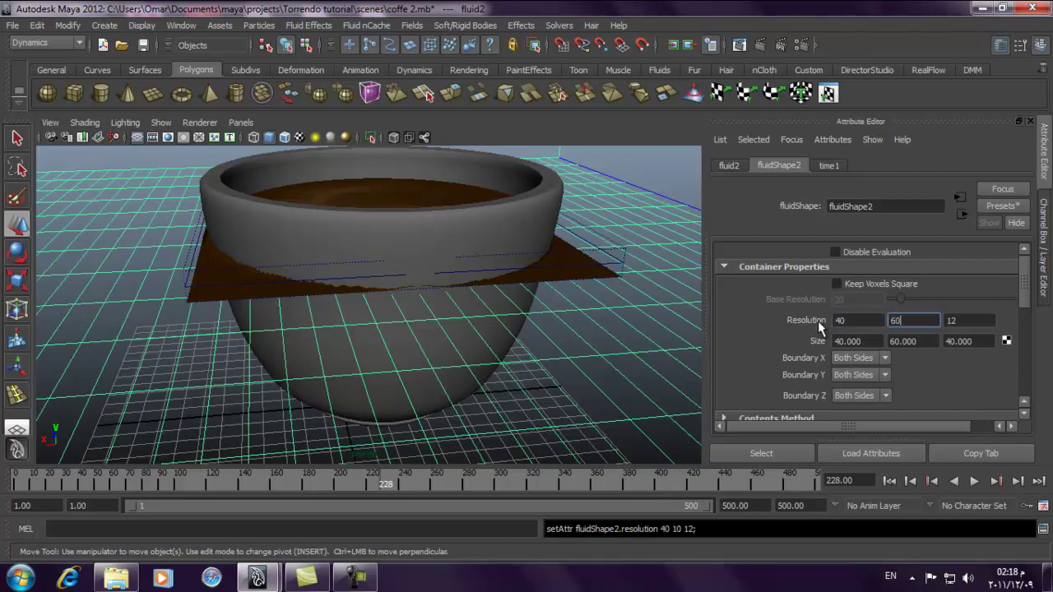
pyautogui.press('Tab')
pyautogui.write('40')
# Set the container's size to 12, 20 and 12 in X, Y and Z
pyautogui.press('Tab')
pyautogui.write('12')
pyautogui.press('Tab')
pyautogui.write('1')
pyautogui.press('BackSpace')
pyautogui.press('BackSpace')
pyautogui.write('20')
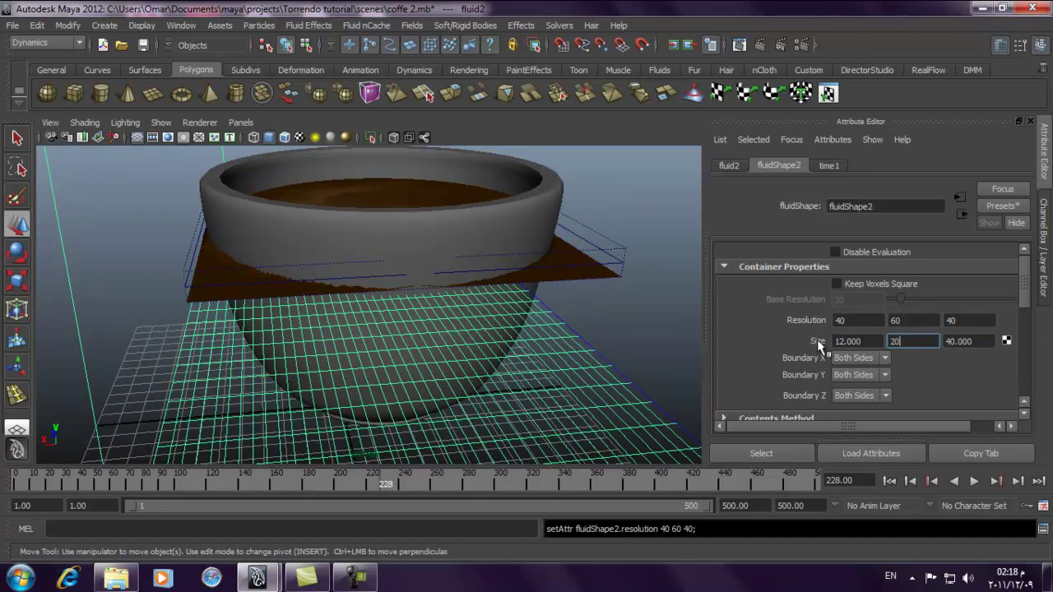
pyautogui.press('Tab')
pyautogui.write('1')
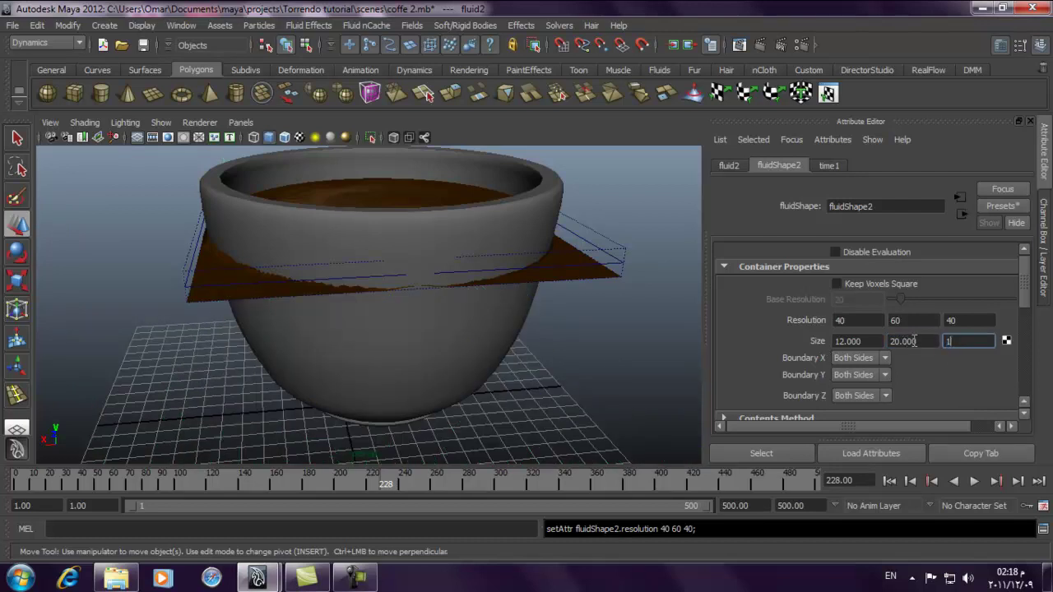
pyautogui.write('2')
pyautogui.press('Return')
pyautogui.click(873, 375)
pyautogui.click(873, 378)
# Reposition the resized container over the cup so its base lies within the cup opening
pyautogui.scroll(-10, 315, 274)
pyautogui.moveTo(366, 195); pyautogui.dragTo(372, 228)
pyautogui.keyDown('alt'); pyautogui.moveTo(372, 229); pyautogui.dragTo(369, 301, button='right'); pyautogui.keyUp('alt')
pyautogui.moveTo(325, 304); pyautogui.dragTo(362, 353)
pyautogui.moveTo(871, 340); pyautogui.dragTo(834, 341)
pyautogui.keyDown('alt'); pyautogui.moveTo(587, 307); pyautogui.dragTo(569, 304); pyautogui.keyUp('alt')
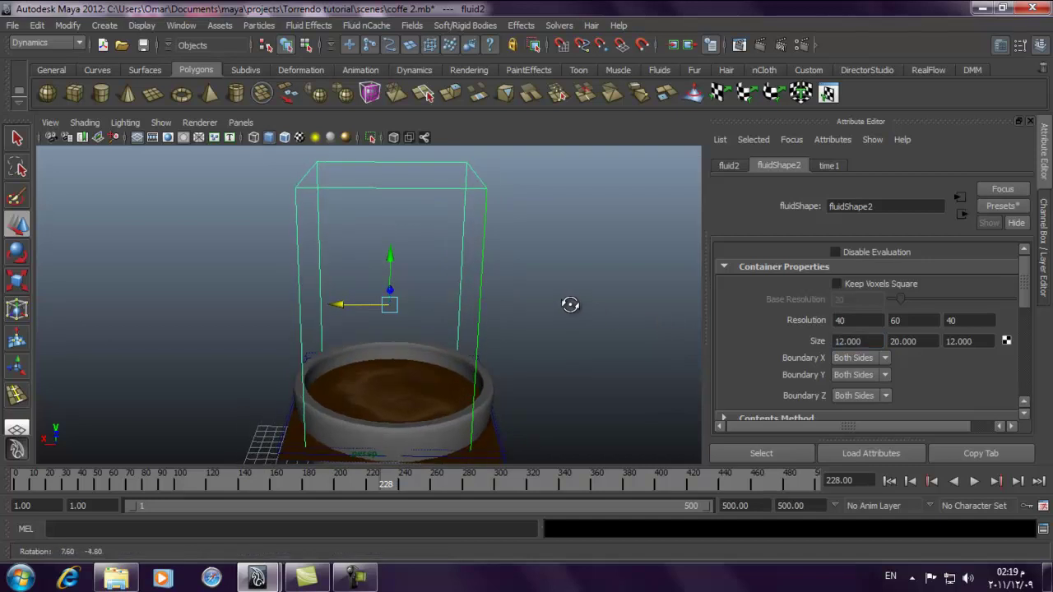
pyautogui.moveTo(868, 341); pyautogui.dragTo(832, 341)
pyautogui.keyDown('alt'); pyautogui.moveTo(585, 354); pyautogui.dragTo(392, 334); pyautogui.keyUp('alt')
pyautogui.keyDown('alt'); pyautogui.moveTo(347, 307); pyautogui.dragTo(397, 236); pyautogui.keyUp('alt')
pyautogui.moveTo(338, 275); pyautogui.dragTo(473, 325)
# Set the container's X and Z size to 15
pyautogui.click(866, 341)
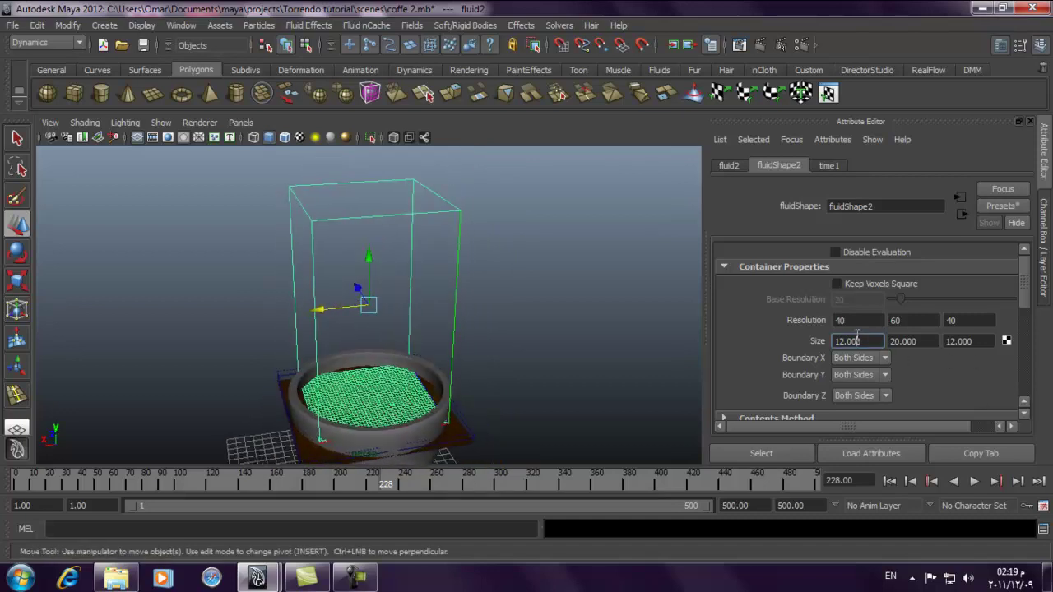
pyautogui.doubleClick(869, 340)
pyautogui.write('15')
pyautogui.press('Tab')
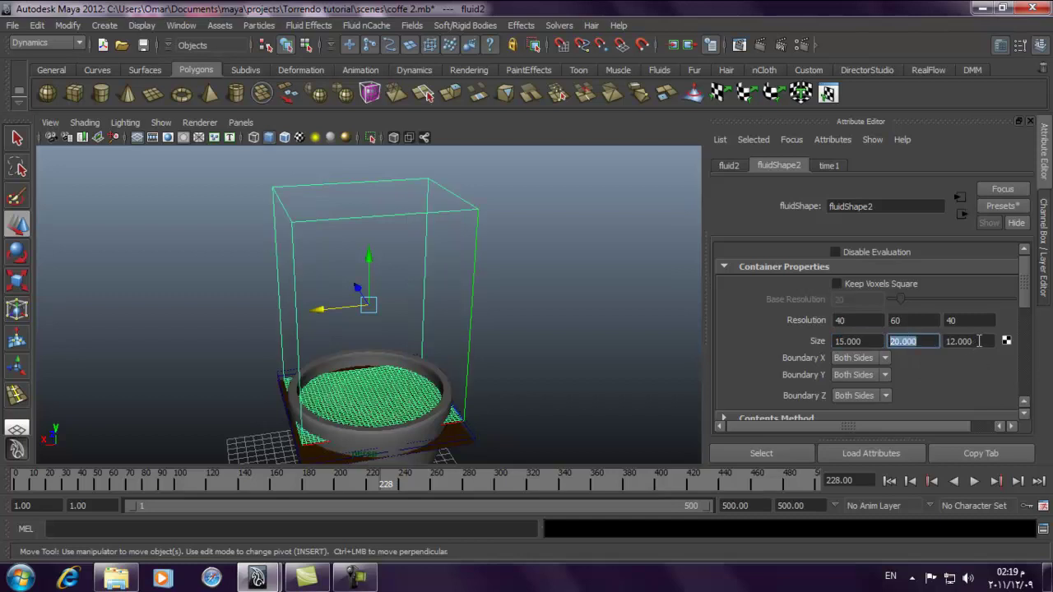
pyautogui.press('Tab')
pyautogui.write('15')
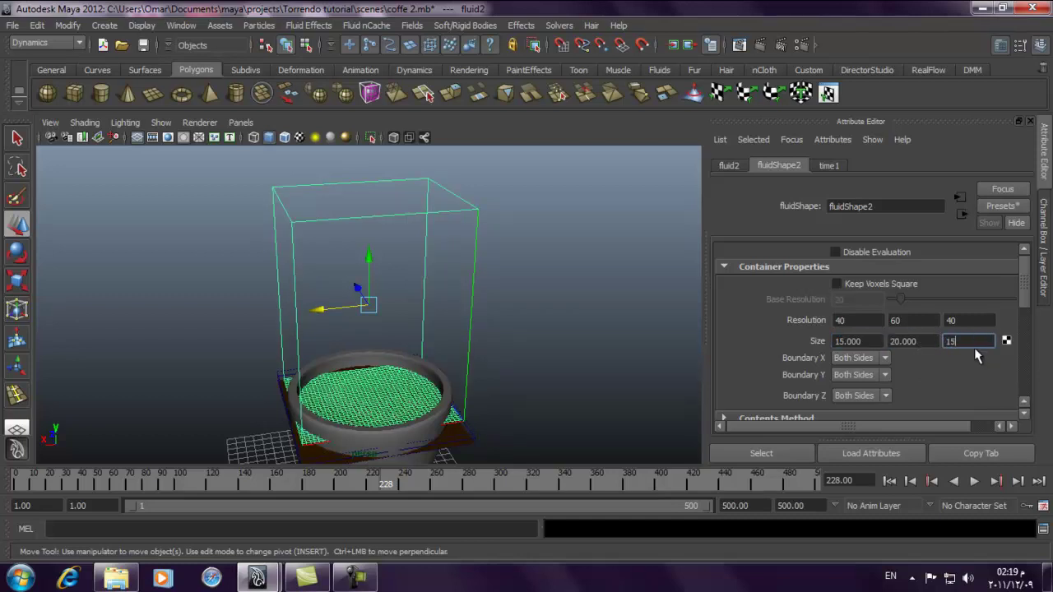
pyautogui.press('Return')
# Set the container's Y size to 25
pyautogui.keyDown('alt'); pyautogui.moveTo(555, 308); pyautogui.dragTo(533, 325); pyautogui.keyUp('alt')
pyautogui.keyDown('alt'); pyautogui.moveTo(533, 325); pyautogui.dragTo(568, 353, button='right'); pyautogui.keyUp('alt')
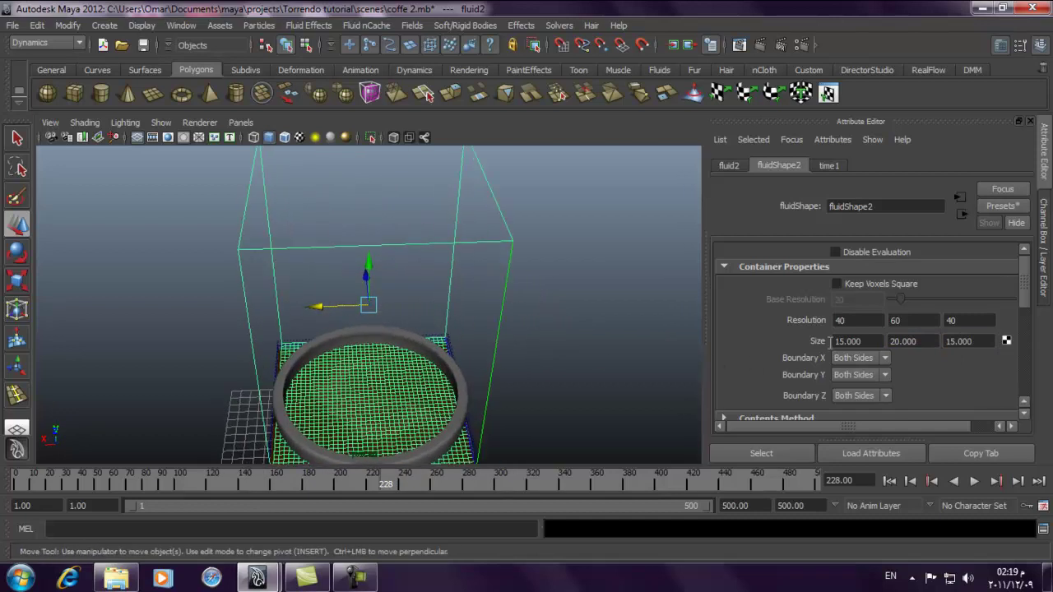
pyautogui.click(926, 342)
pyautogui.write('25')
pyautogui.press('Return')
# Raise the enlarged container to about 22.2 in Y so its base meets the tea plane
pyautogui.keyDown('alt'); pyautogui.moveTo(505, 315); pyautogui.dragTo(357, 263, button='right'); pyautogui.keyUp('alt')
pyautogui.keyDown('alt'); pyautogui.moveTo(357, 263); pyautogui.dragTo(380, 252); pyautogui.keyUp('alt')
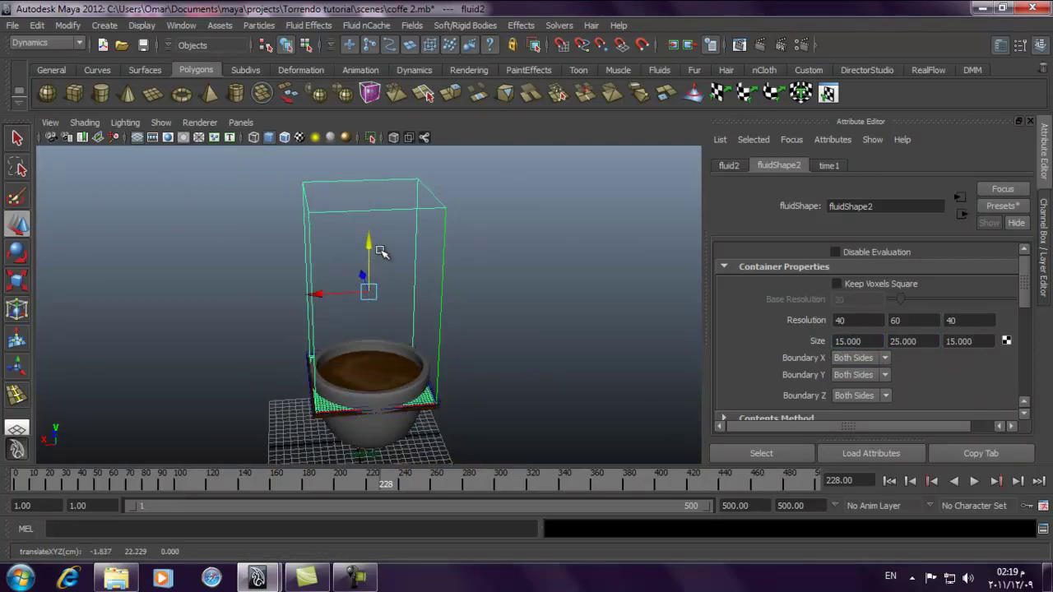
pyautogui.press('f')
pyautogui.scroll(5, 414, 275)
# Add an Omni fluid emitter to the container using reset emitter options
pyautogui.click(309, 25)
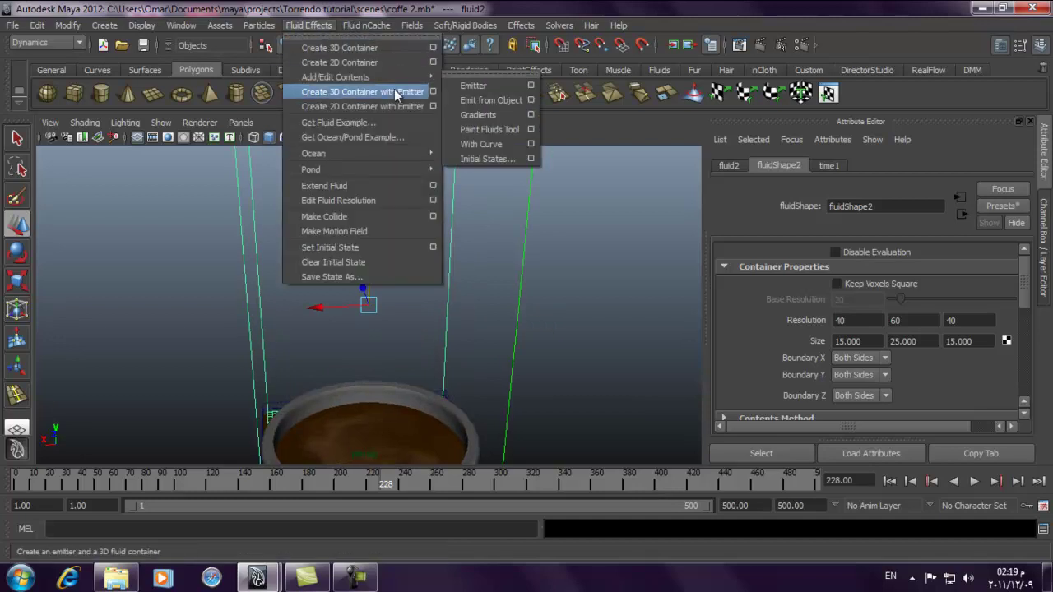
pyautogui.click(531, 86)
pyautogui.click(574, 114)
pyautogui.click(601, 148)
pyautogui.click(639, 363)
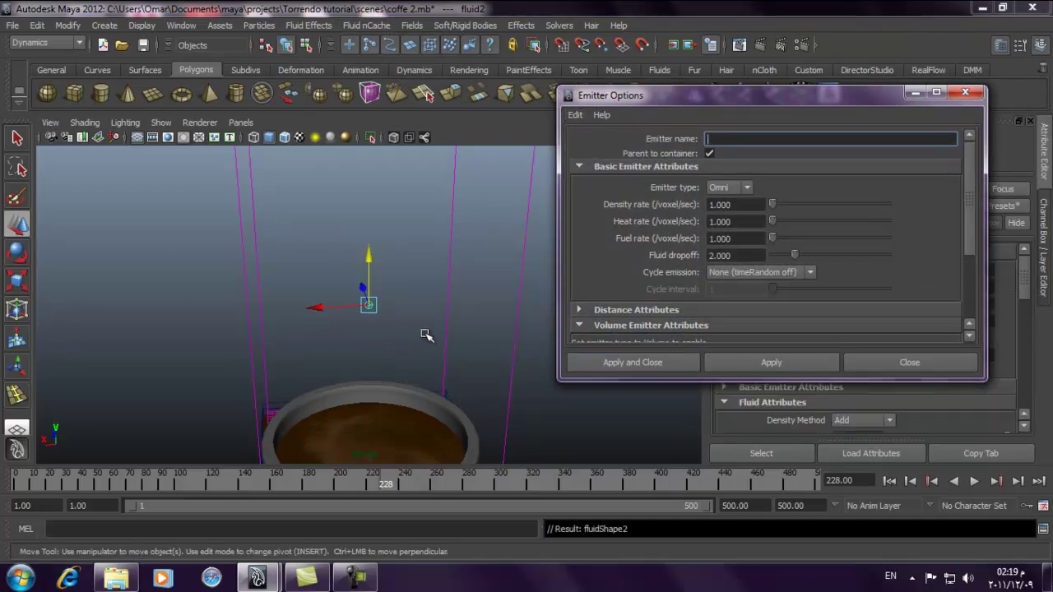
# Move the emitter down to the tea surface inside the cup, at about -10.96 in Y
pyautogui.moveTo(368, 258); pyautogui.dragTo(421, 373)
pyautogui.scroll(5, 421, 373)
pyautogui.keyDown('alt'); pyautogui.moveTo(419, 361); pyautogui.dragTo(321, 354, button='right'); pyautogui.keyUp('alt')
pyautogui.keyDown('alt'); pyautogui.moveTo(321, 354); pyautogui.dragTo(435, 346); pyautogui.keyUp('alt')
pyautogui.keyDown('alt'); pyautogui.moveTo(435, 345); pyautogui.dragTo(489, 334, button='right'); pyautogui.keyUp('alt')
pyautogui.keyDown('alt'); pyautogui.moveTo(488, 334); pyautogui.dragTo(477, 335); pyautogui.keyUp('alt')
pyautogui.keyDown('alt'); pyautogui.moveTo(477, 335); pyautogui.dragTo(438, 336, button='right'); pyautogui.keyUp('alt')
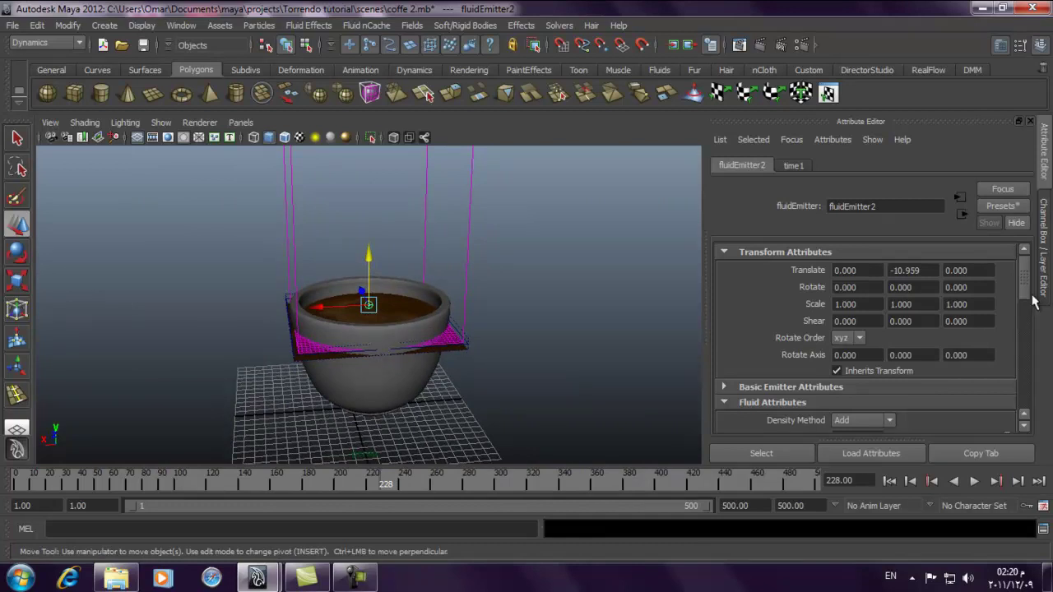
# Select the 3D container, leave Keep Voxels Square off and set Boundary Y to -Y Side
pyautogui.click(470, 233)
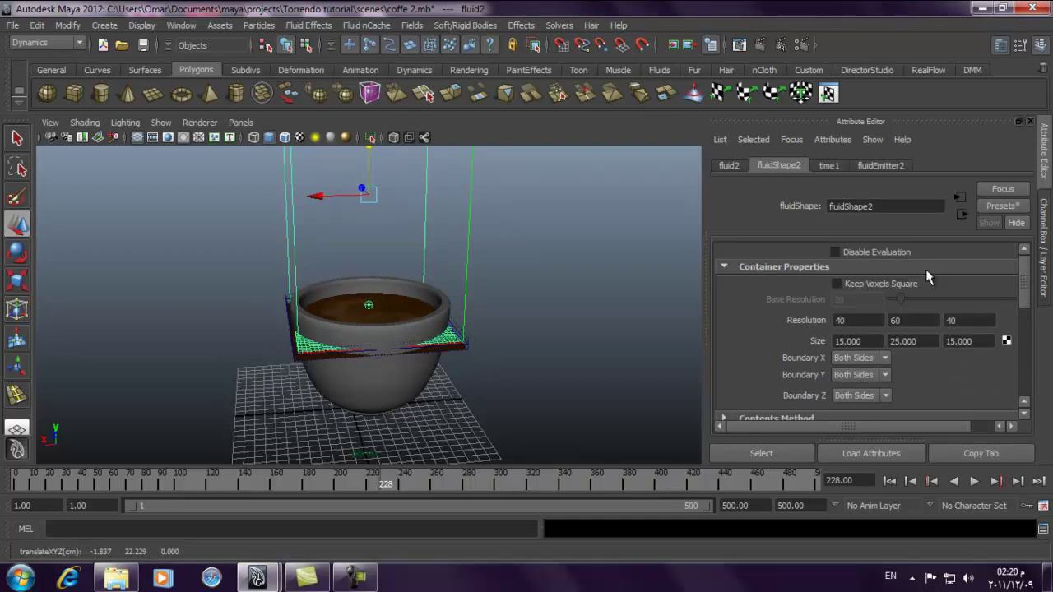
pyautogui.click(836, 284)
pyautogui.click(837, 284)
pyautogui.click(870, 374)
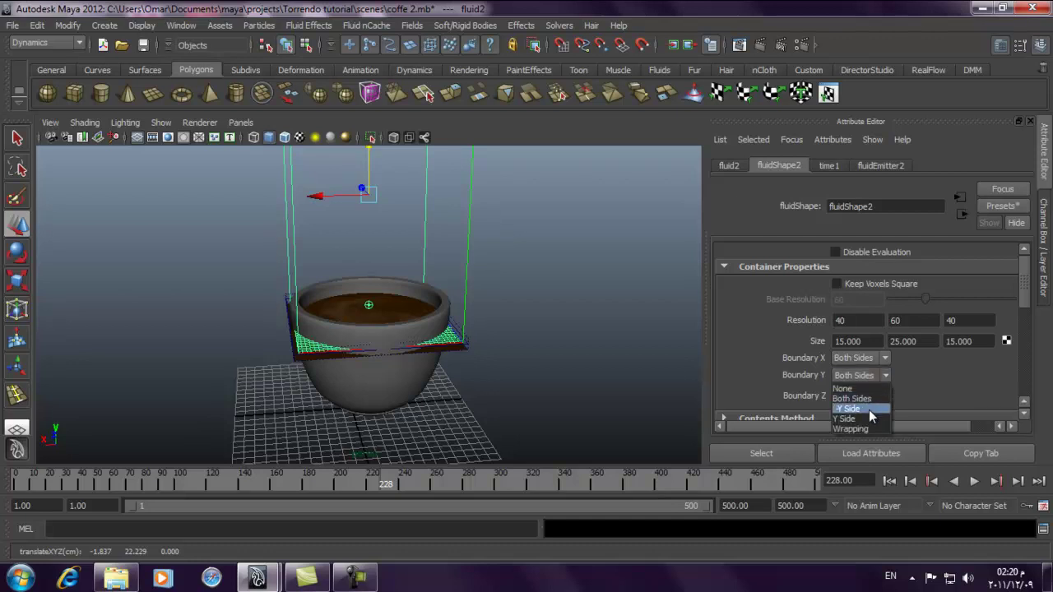
pyautogui.click(869, 410)
# Deselect everything and briefly play the fluid simulation from the first frame
pyautogui.keyDown('alt'); pyautogui.moveTo(458, 246); pyautogui.dragTo(464, 210); pyautogui.keyUp('alt')
pyautogui.scroll(3, 549, 261)
pyautogui.click(589, 278)
pyautogui.keyDown('alt'); pyautogui.moveTo(550, 272); pyautogui.dragTo(542, 286); pyautogui.keyUp('alt')
pyautogui.keyDown('alt'); pyautogui.moveTo(535, 280); pyautogui.dragTo(395, 261, button='right'); pyautogui.keyUp('alt')
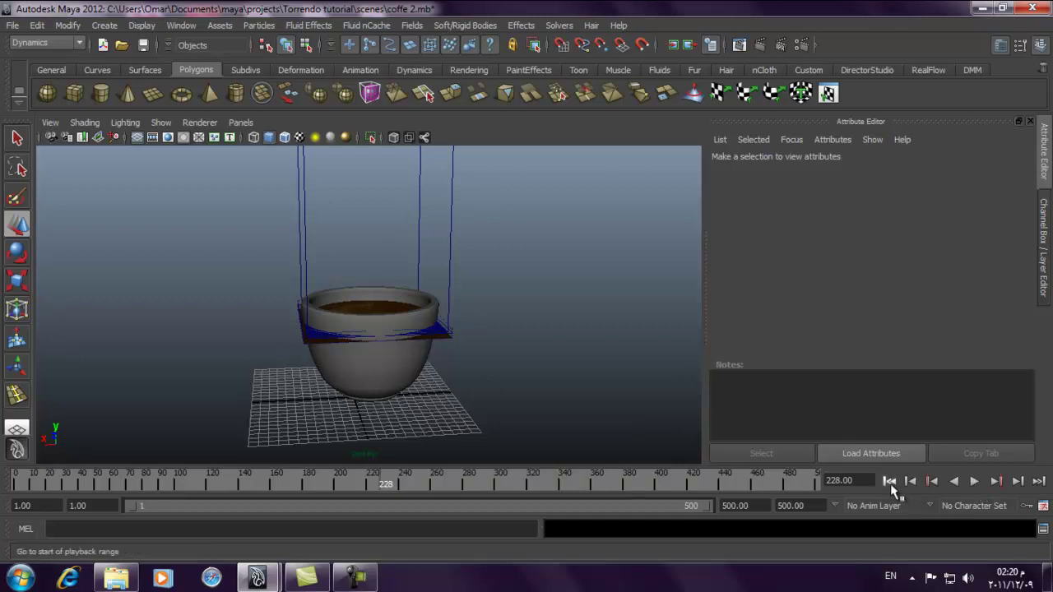
pyautogui.click(889, 481)
pyautogui.click(973, 482)
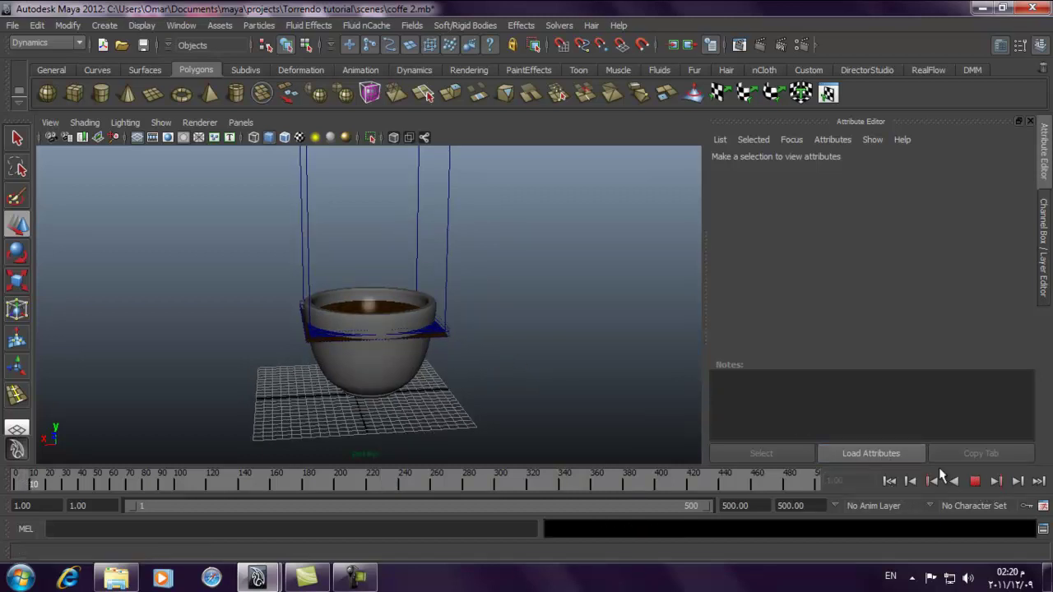
pyautogui.click(974, 481)
# Select the flat tea fluid container and disable its evaluation
pyautogui.keyDown('alt'); pyautogui.moveTo(348, 292); pyautogui.dragTo(540, 357, button='right'); pyautogui.keyUp('alt')
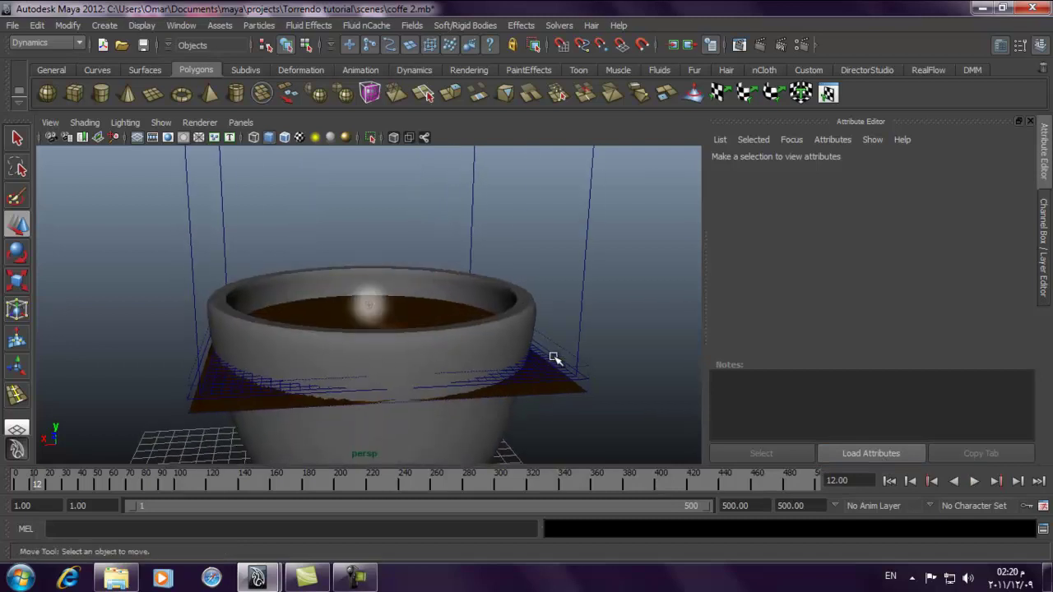
pyautogui.click(584, 370)
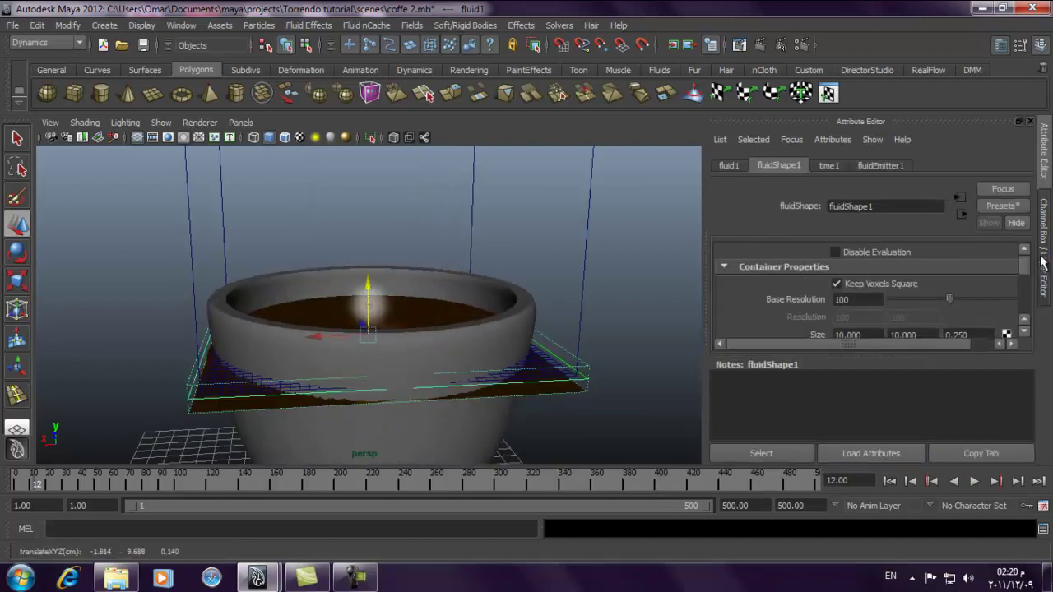
pyautogui.moveTo(886, 355); pyautogui.dragTo(886, 435)
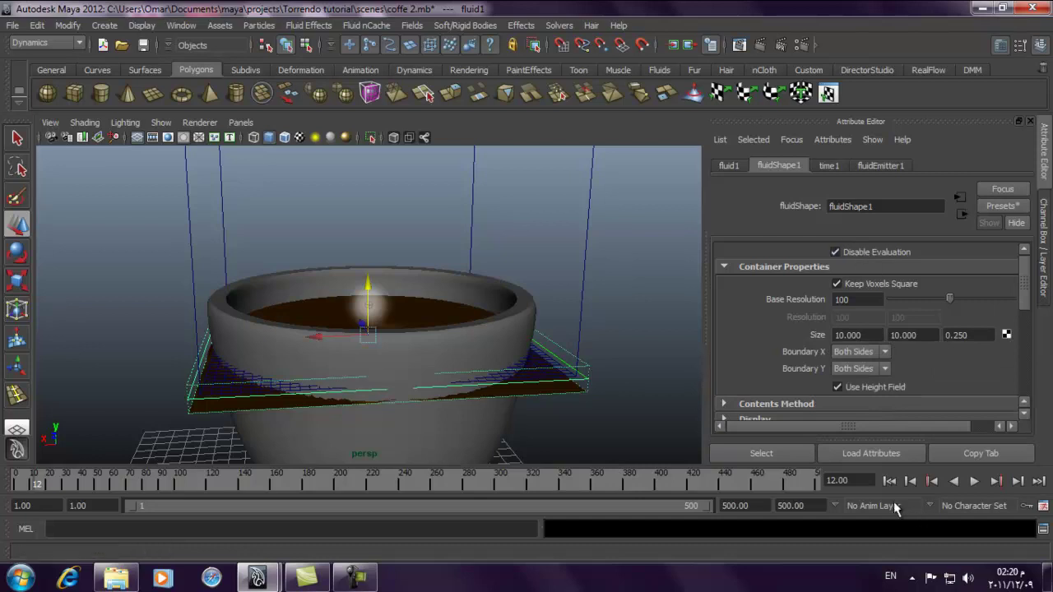
# Replay the simulation from the first frame, examine the rising steam from several angles, and stop playback
pyautogui.click(889, 482)
pyautogui.moveTo(427, 271)
pyautogui.keyDown('alt'); pyautogui.mouseDown()
pyautogui.moveTo(453, 341)
pyautogui.moveTo(422, 296)
pyautogui.moveTo(427, 317)
pyautogui.moveTo(423, 282)
pyautogui.moveTo(442, 340)
pyautogui.moveTo(414, 283)
pyautogui.moveTo(427, 286)
pyautogui.mouseUp(); pyautogui.keyUp('alt')
pyautogui.click(974, 481)
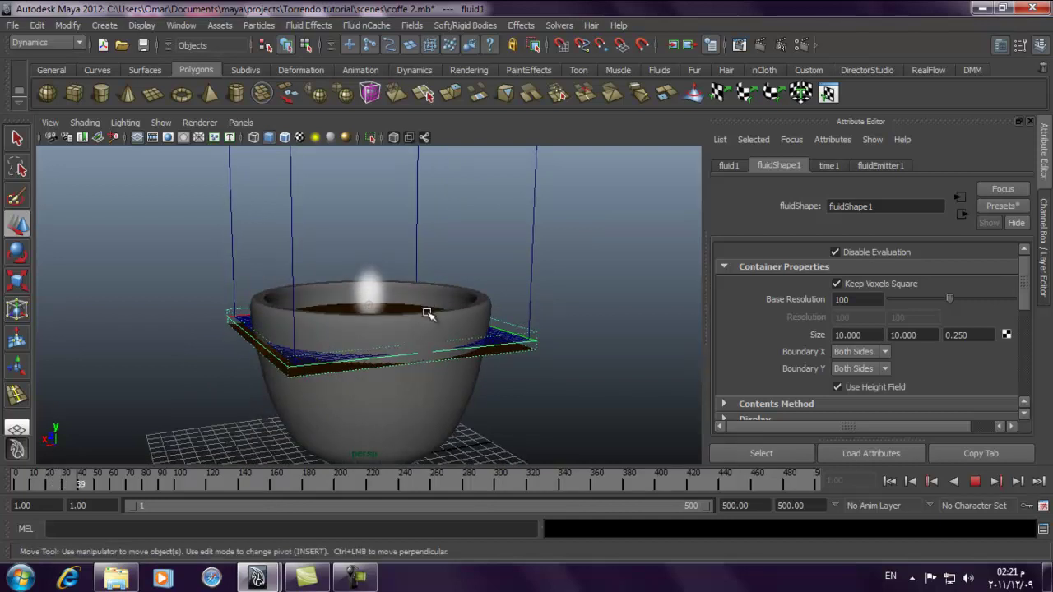
pyautogui.keyDown('alt'); pyautogui.moveTo(422, 314); pyautogui.dragTo(385, 319); pyautogui.keyUp('alt')
pyautogui.scroll(-5, 393, 294)
pyautogui.keyDown('alt'); pyautogui.moveTo(408, 292); pyautogui.dragTo(644, 330, button='right'); pyautogui.keyUp('alt')
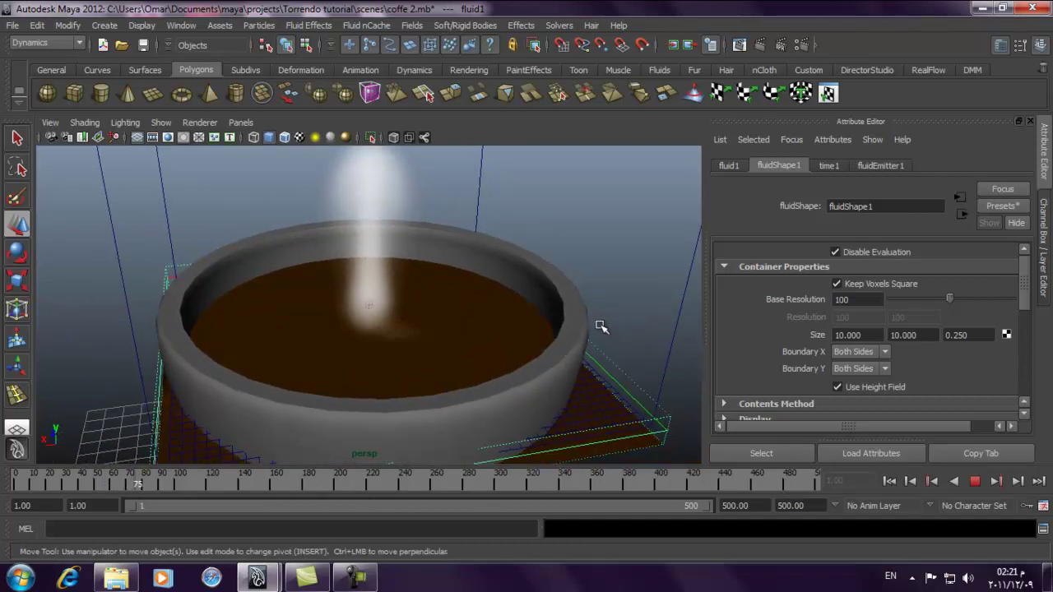
pyautogui.keyDown('alt'); pyautogui.moveTo(449, 287); pyautogui.dragTo(352, 177); pyautogui.keyUp('alt')
pyautogui.keyDown('alt'); pyautogui.moveTo(301, 211); pyautogui.dragTo(148, 206, button='right'); pyautogui.keyUp('alt')
pyautogui.keyDown('alt'); pyautogui.moveTo(297, 213); pyautogui.dragTo(477, 272, button='right'); pyautogui.keyUp('alt')
pyautogui.click(975, 481)
# Select the 3D steam container and set its Y size to 18
pyautogui.keyDown('alt'); pyautogui.moveTo(345, 284); pyautogui.dragTo(504, 243); pyautogui.keyUp('alt')
pyautogui.click(504, 246)
pyautogui.click(504, 245)
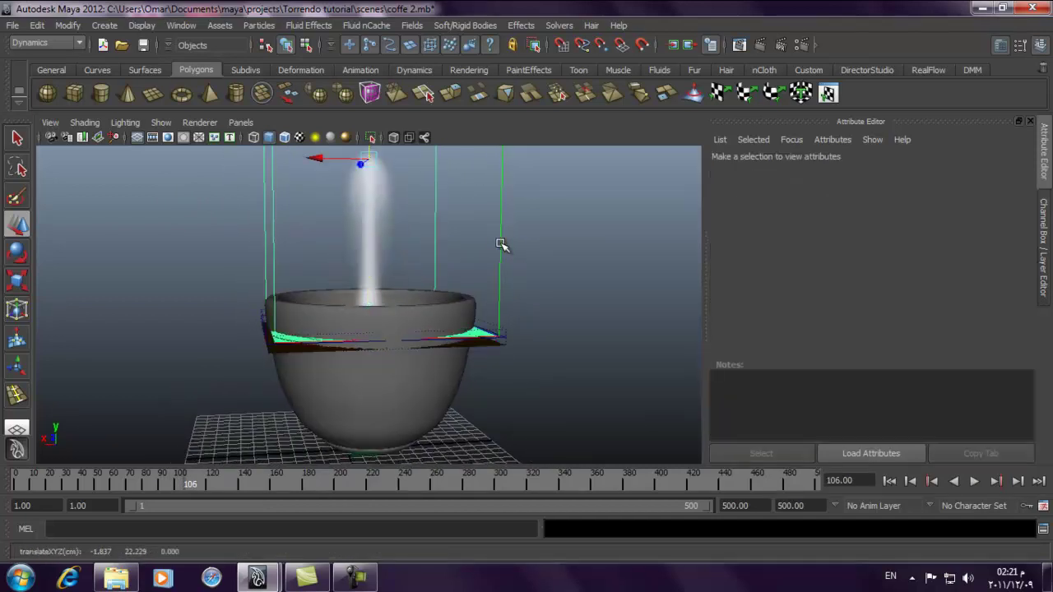
pyautogui.moveTo(858, 355); pyautogui.dragTo(859, 430)
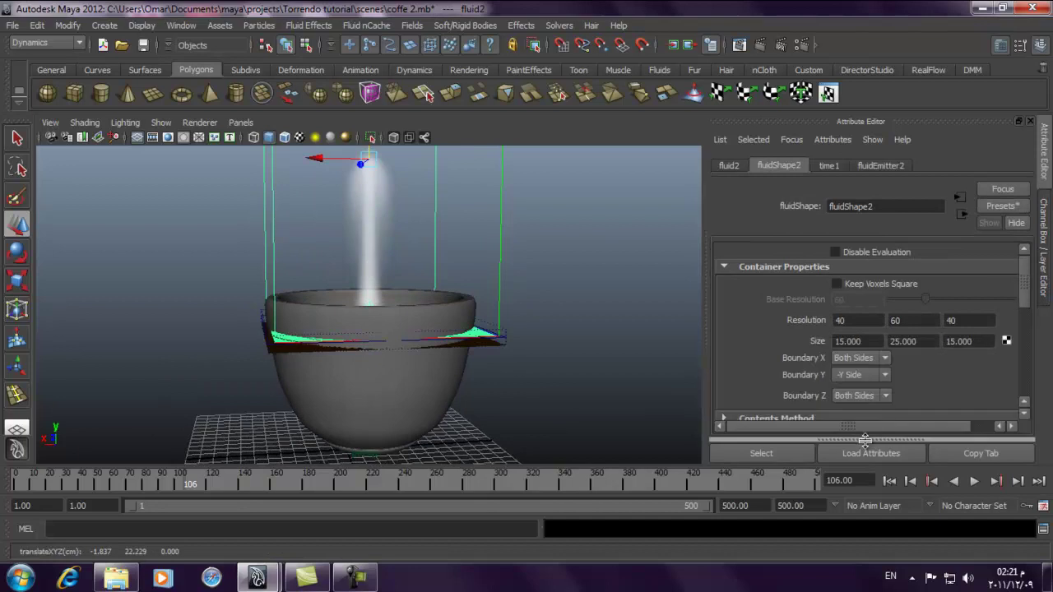
pyautogui.moveTo(925, 344); pyautogui.dragTo(834, 345)
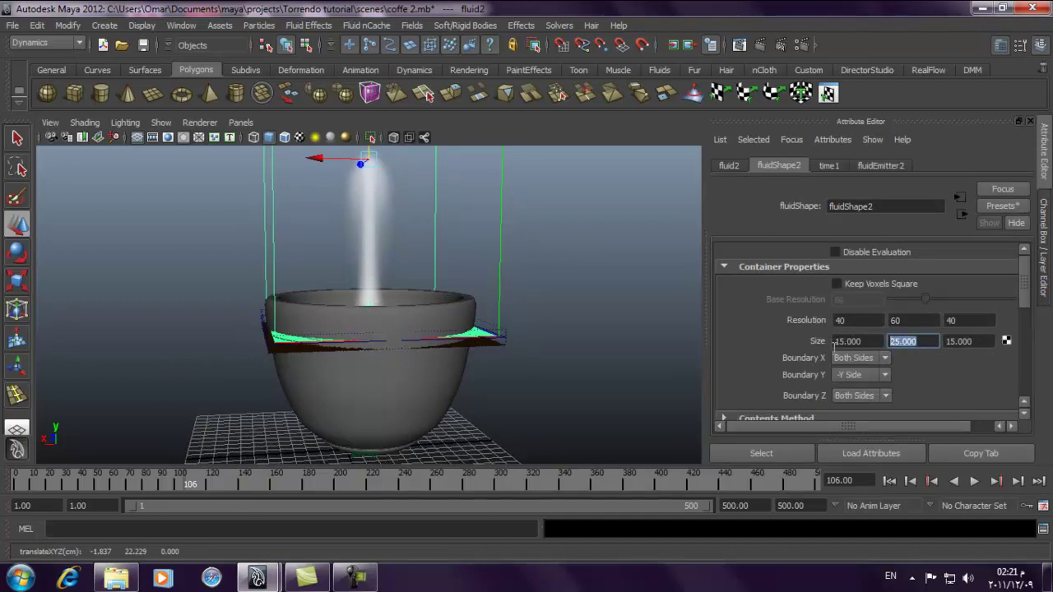
pyautogui.write('18')
pyautogui.press('Return')
# Select the steam emitter above the tea and raise it to just above the floor of the 3D container
pyautogui.scroll(-3, 302, 219)
pyautogui.moveTo(361, 174); pyautogui.dragTo(367, 199)
pyautogui.keyDown('alt'); pyautogui.moveTo(302, 384); pyautogui.dragTo(855, 339, button='right'); pyautogui.keyUp('alt')
pyautogui.keyDown('alt'); pyautogui.moveTo(457, 255); pyautogui.dragTo(461, 288); pyautogui.keyUp('alt')
pyautogui.keyDown('alt'); pyautogui.moveTo(460, 288); pyautogui.dragTo(341, 268, button='right'); pyautogui.keyUp('alt')
pyautogui.hotkey('ctrl', 'z')
pyautogui.keyDown('alt'); pyautogui.moveTo(433, 257); pyautogui.dragTo(460, 197); pyautogui.keyUp('alt')
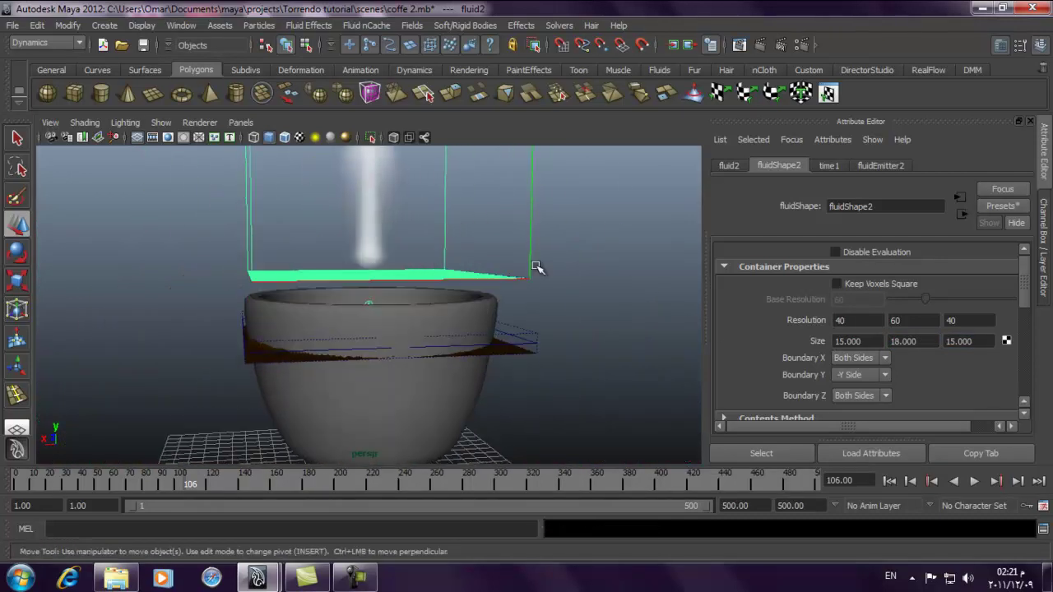
pyautogui.click(585, 270)
pyautogui.keyDown('alt'); pyautogui.moveTo(371, 273); pyautogui.dragTo(519, 320, button='right'); pyautogui.keyUp('alt')
pyautogui.keyDown('alt'); pyautogui.moveTo(398, 256); pyautogui.dragTo(395, 291); pyautogui.keyUp('alt')
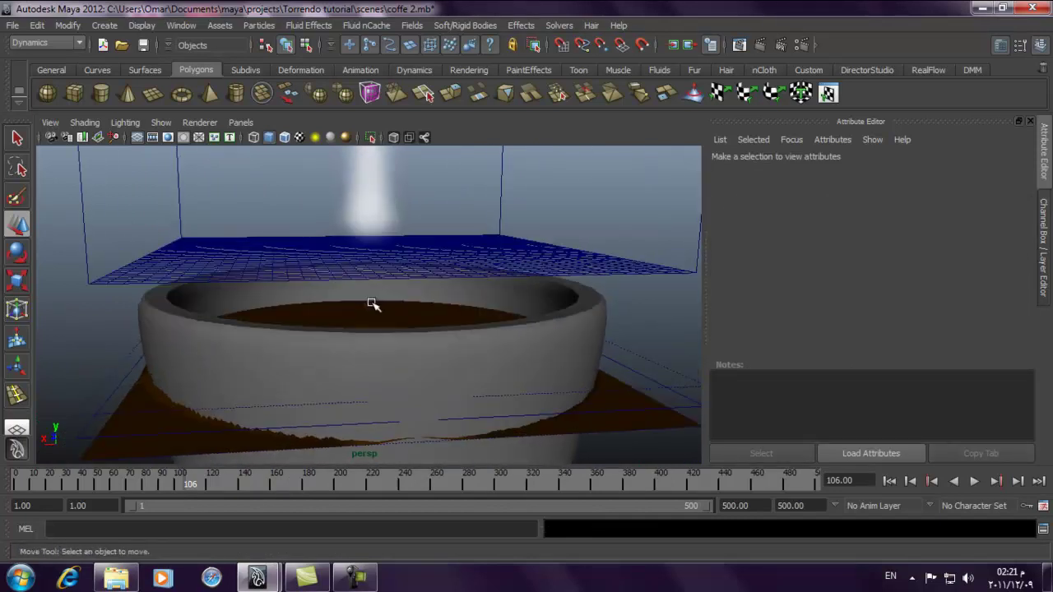
pyautogui.click(372, 302)
pyautogui.moveTo(369, 246); pyautogui.dragTo(381, 193)
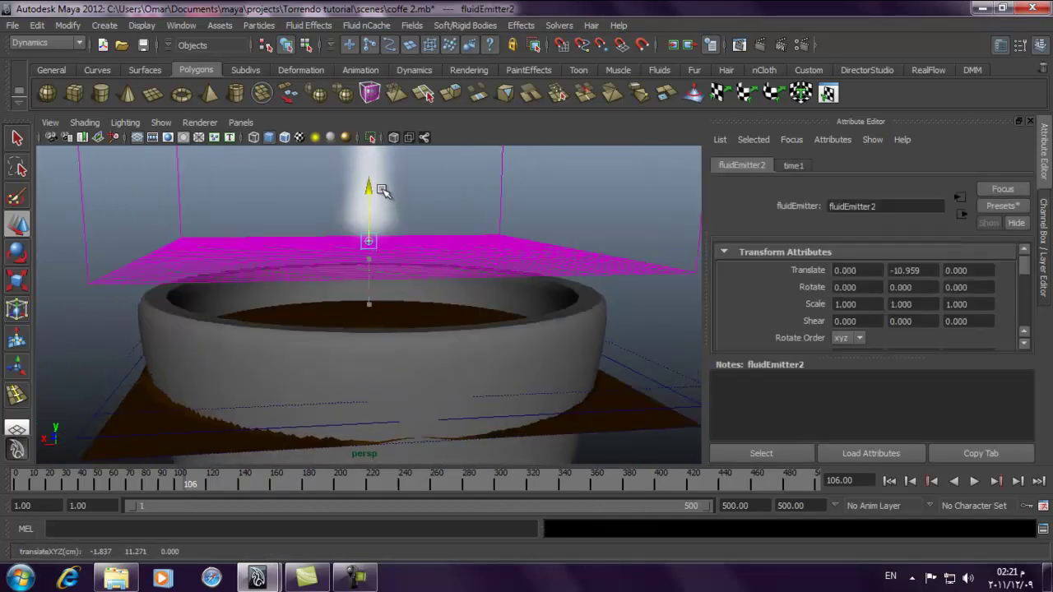
# Select the 3D steam container and lower it until its floor sits inside the cup near the tea surface
pyautogui.click(485, 254)
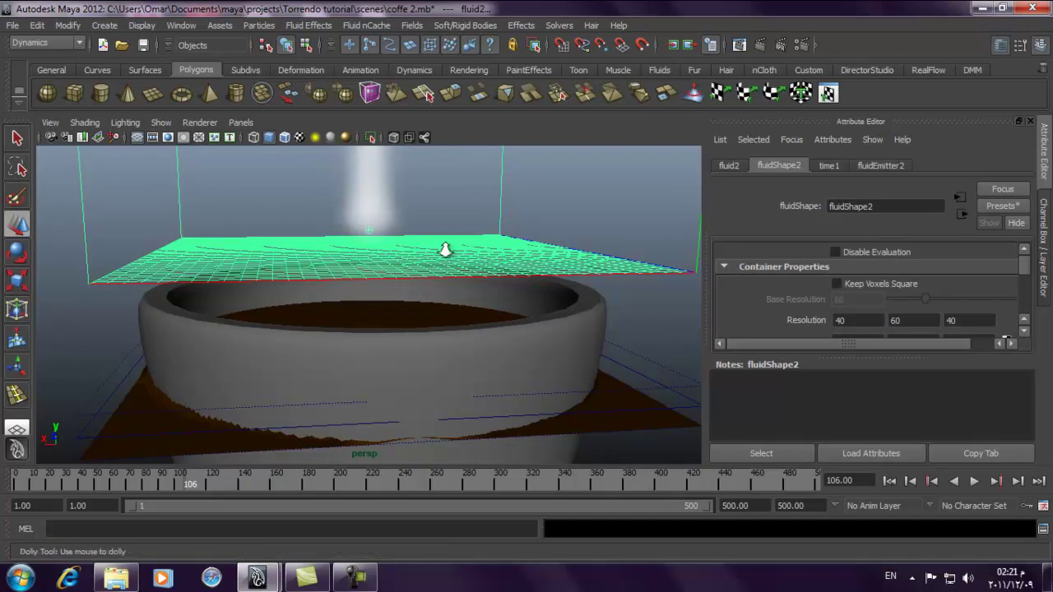
pyautogui.scroll(-3, 492, 251)
pyautogui.click(611, 304)
pyautogui.click(504, 278)
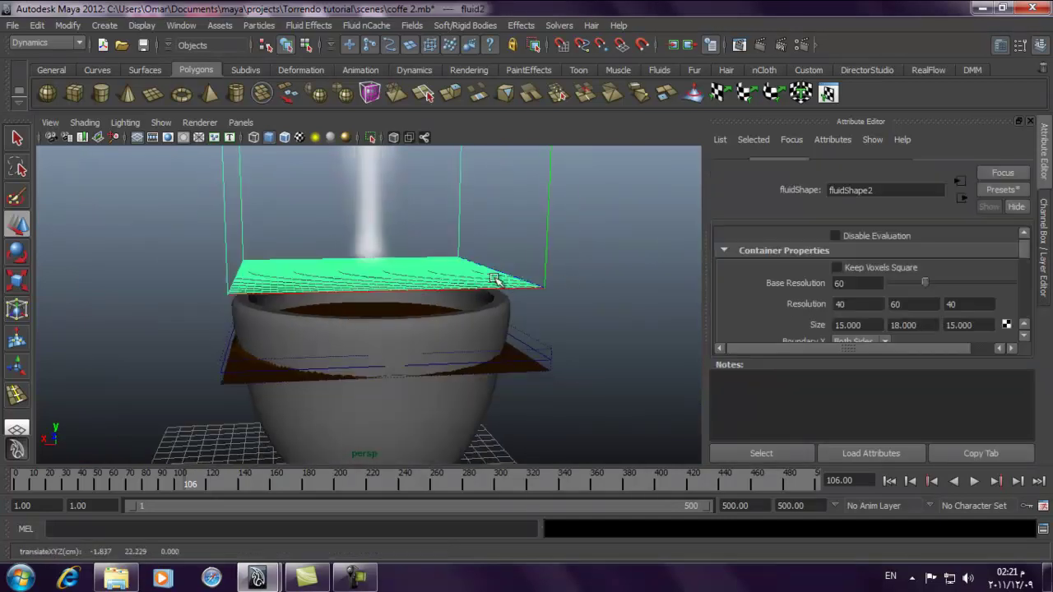
pyautogui.scroll(-3, 259, 233)
pyautogui.press('w')
pyautogui.scroll(-2, 370, 188)
pyautogui.moveTo(371, 187)
pyautogui.mouseDown()
pyautogui.moveTo(369, 176)
pyautogui.moveTo(366, 196)
pyautogui.moveTo(373, 191)
pyautogui.mouseUp()
pyautogui.keyDown('alt'); pyautogui.moveTo(378, 216); pyautogui.dragTo(691, 329, button='right'); pyautogui.keyUp('alt')
pyautogui.keyDown('alt'); pyautogui.moveTo(488, 320); pyautogui.dragTo(446, 332); pyautogui.keyUp('alt')
pyautogui.keyDown('alt'); pyautogui.moveTo(447, 331); pyautogui.dragTo(375, 301, button='right'); pyautogui.keyUp('alt')
pyautogui.keyDown('alt'); pyautogui.moveTo(376, 301); pyautogui.dragTo(296, 275); pyautogui.keyUp('alt')
pyautogui.keyDown('alt'); pyautogui.moveTo(296, 274); pyautogui.dragTo(239, 255, button='right'); pyautogui.keyUp('alt')
pyautogui.keyDown('alt'); pyautogui.moveTo(346, 278); pyautogui.dragTo(288, 247); pyautogui.keyUp('alt')
# Play the fluid simulation to check the steam column in the shortened container, stop it and return to the first frame
pyautogui.click(974, 481)
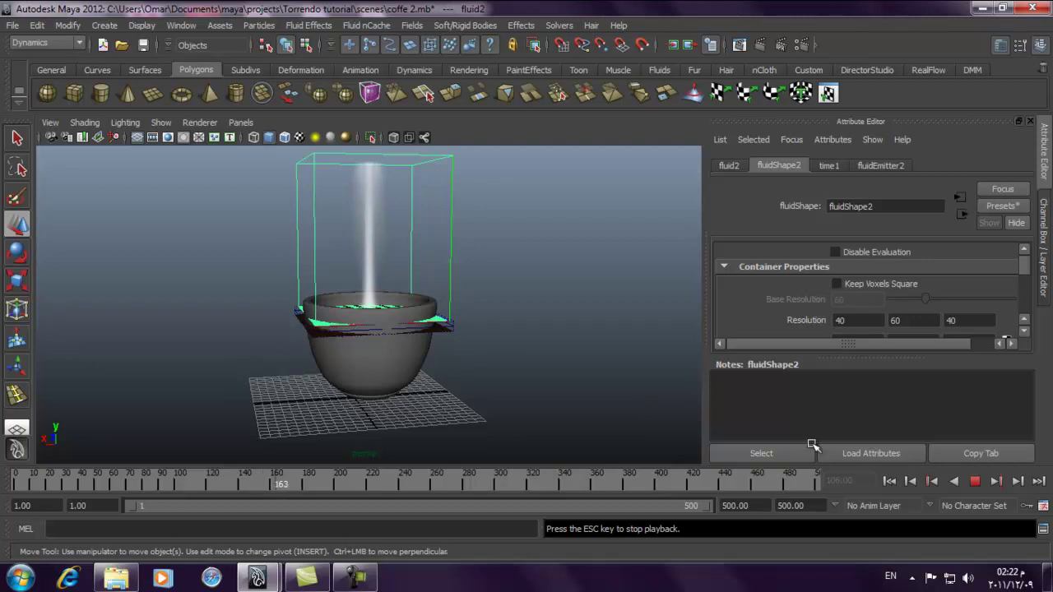
pyautogui.click(975, 481)
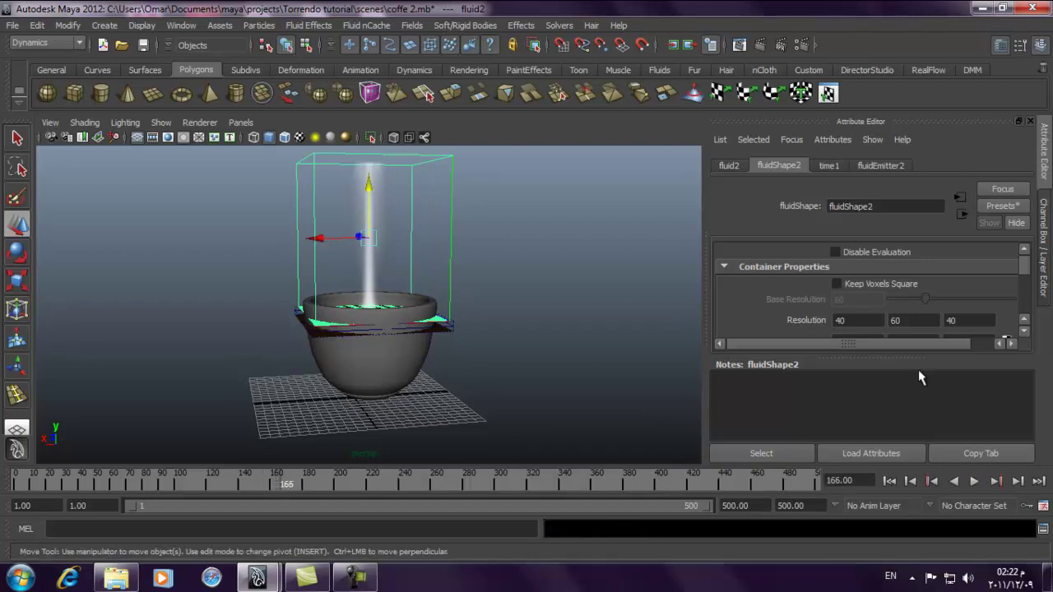
pyautogui.moveTo(926, 357); pyautogui.dragTo(915, 443)
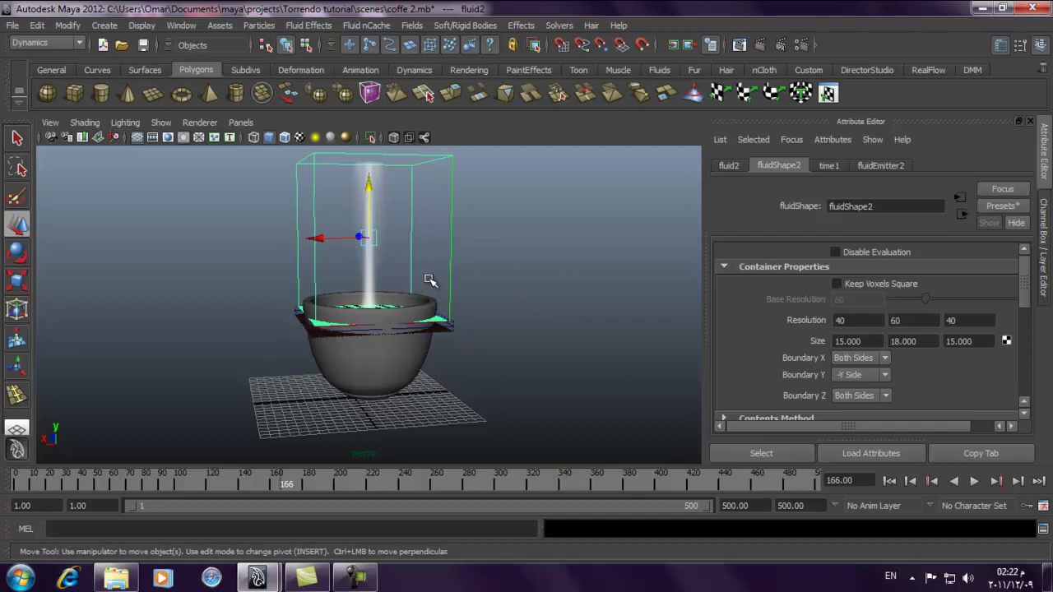
pyautogui.moveTo(1028, 296)
pyautogui.mouseDown()
pyautogui.moveTo(1025, 304)
pyautogui.moveTo(1012, 289)
pyautogui.mouseUp()
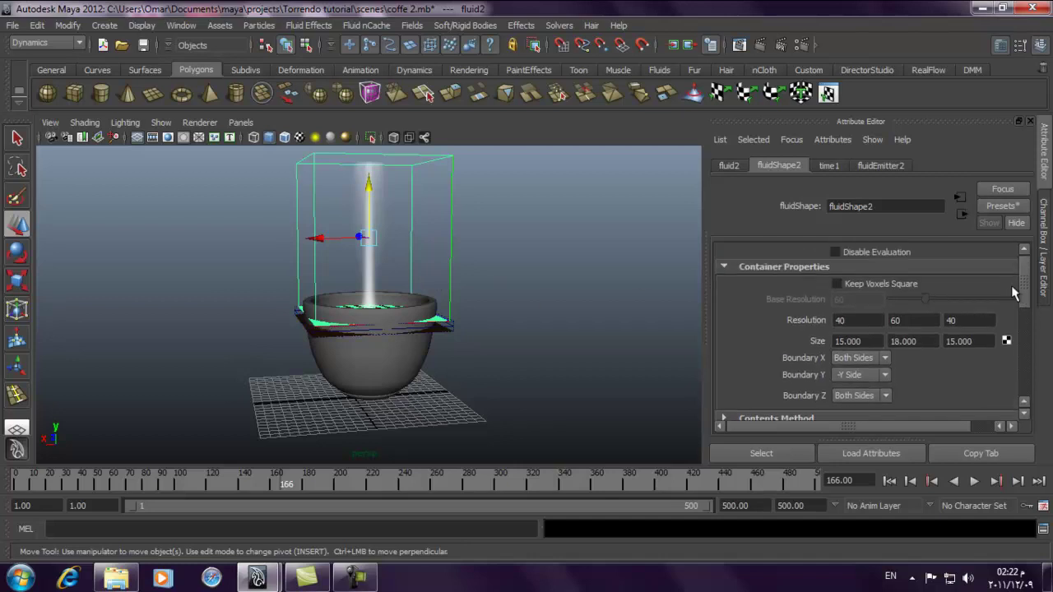
pyautogui.click(821, 267)
pyautogui.click(816, 283)
pyautogui.click(816, 282)
pyautogui.keyDown('alt'); pyautogui.moveTo(383, 250); pyautogui.dragTo(435, 275); pyautogui.keyUp('alt')
pyautogui.keyDown('alt'); pyautogui.moveTo(435, 275); pyautogui.dragTo(491, 305, button='right'); pyautogui.keyUp('alt')
pyautogui.keyDown('alt'); pyautogui.moveTo(491, 306); pyautogui.dragTo(526, 313); pyautogui.keyUp('alt')
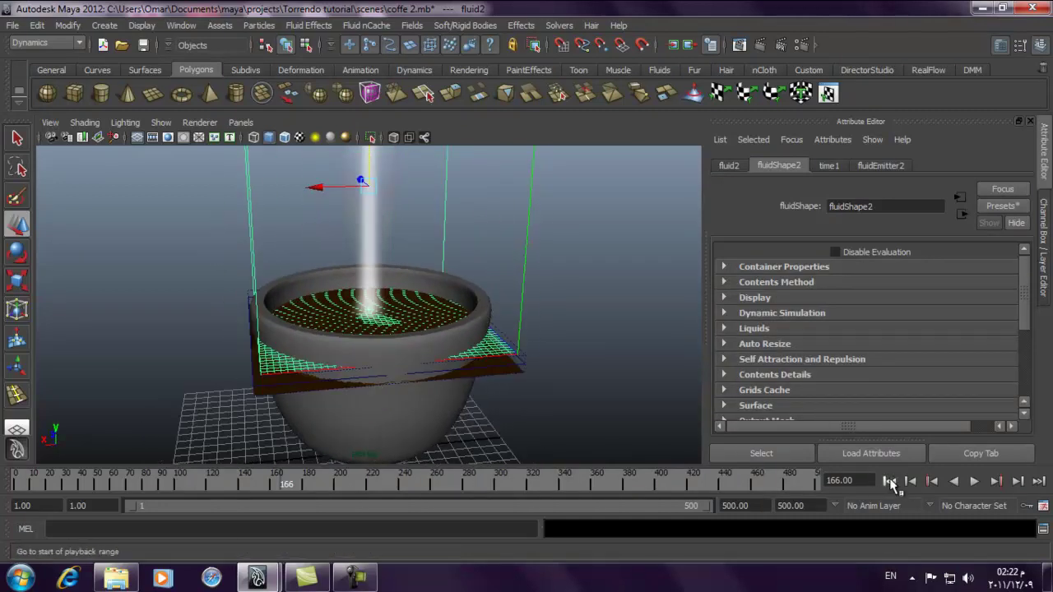
pyautogui.click(888, 480)
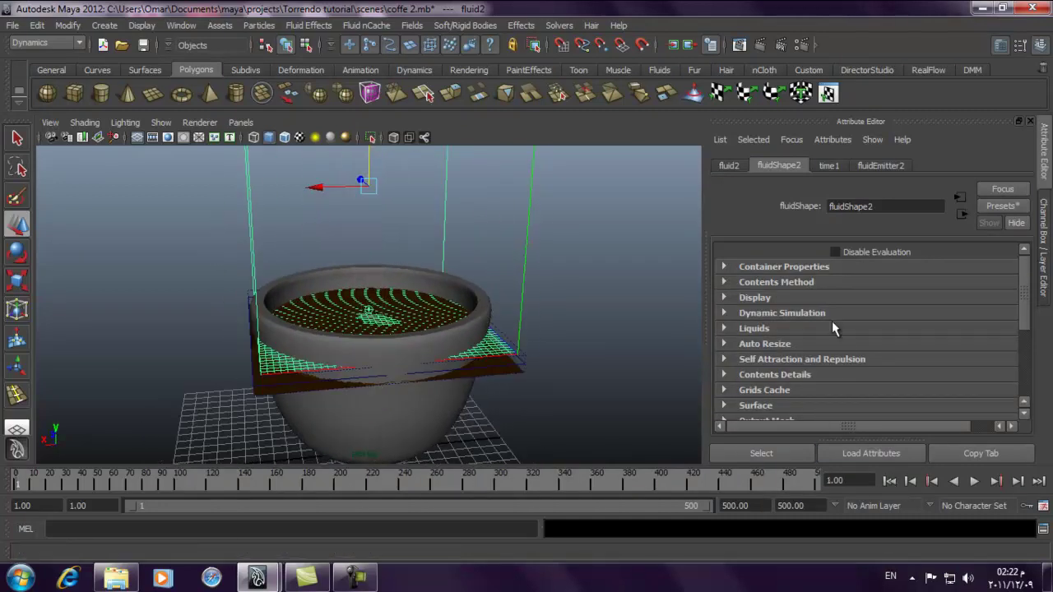
# Set the steam container's velocity Swirl to 40 in its contents details
pyautogui.click(846, 283)
pyautogui.click(845, 283)
pyautogui.click(830, 298)
pyautogui.click(830, 298)
pyautogui.click(816, 315)
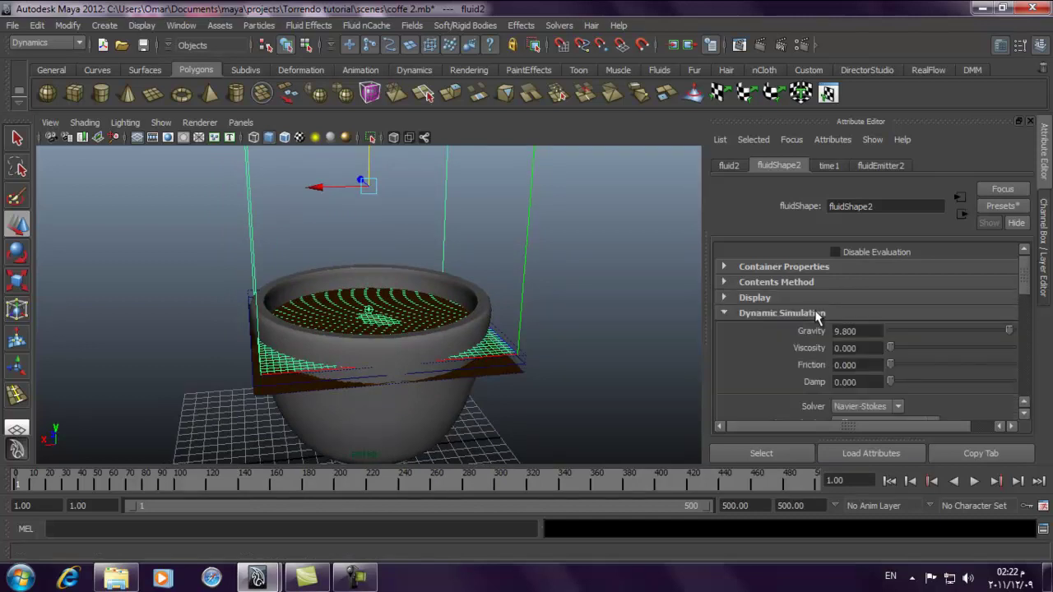
pyautogui.click(814, 314)
pyautogui.click(785, 327)
pyautogui.click(785, 327)
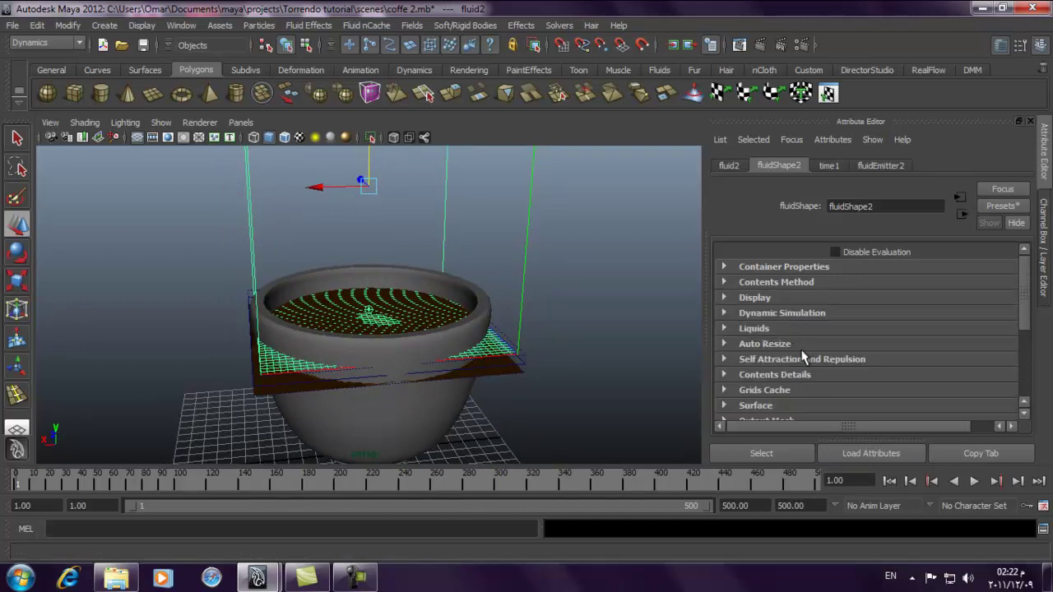
pyautogui.click(804, 342)
pyautogui.click(804, 341)
pyautogui.click(802, 374)
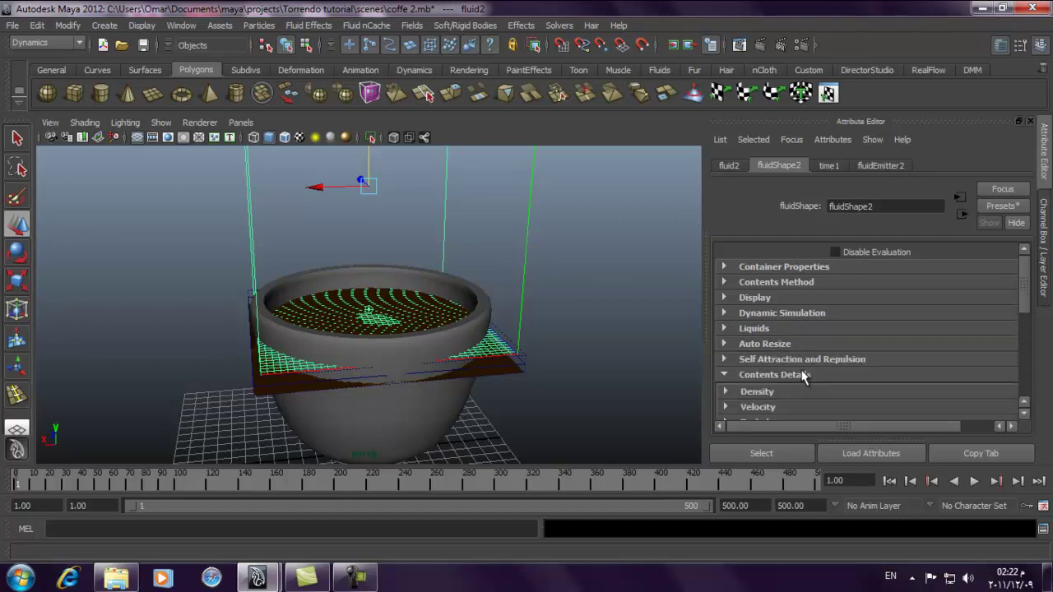
pyautogui.scroll(-3, 1028, 300)
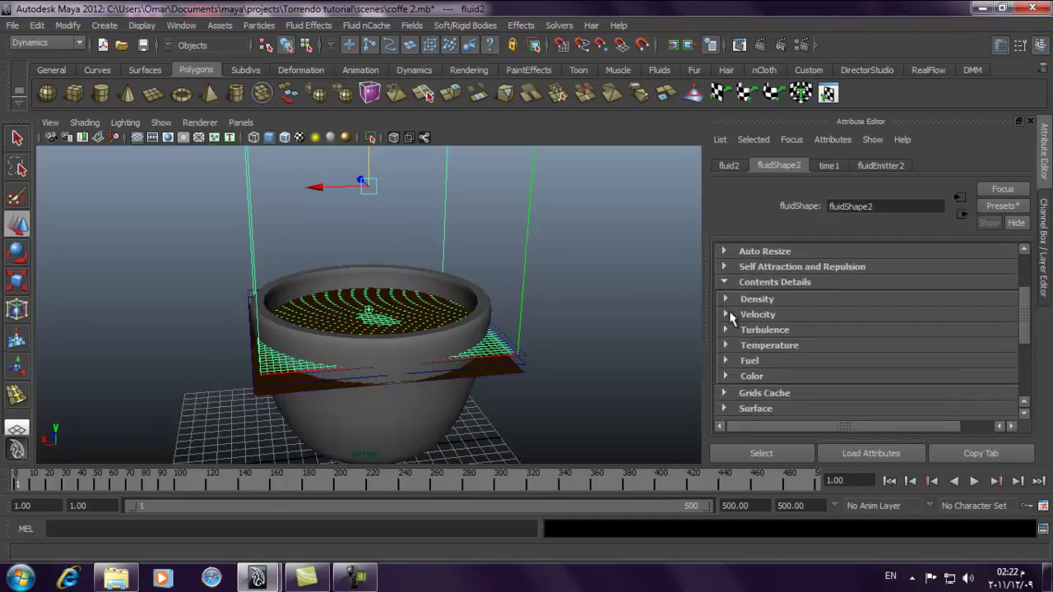
pyautogui.click(756, 319)
pyautogui.moveTo(867, 354); pyautogui.dragTo(838, 352)
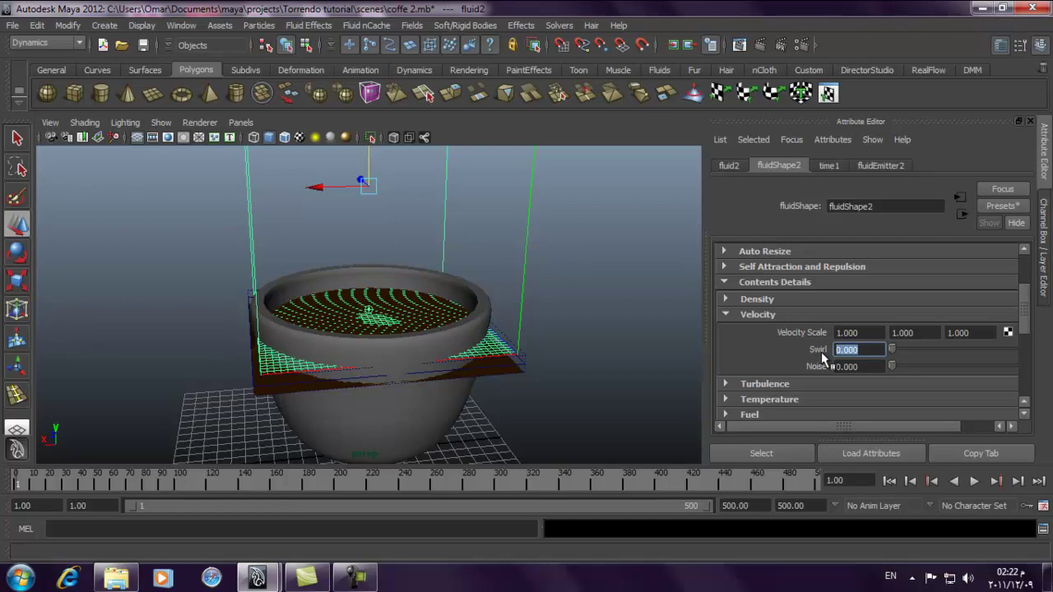
pyautogui.write('1')
pyautogui.click(879, 333)
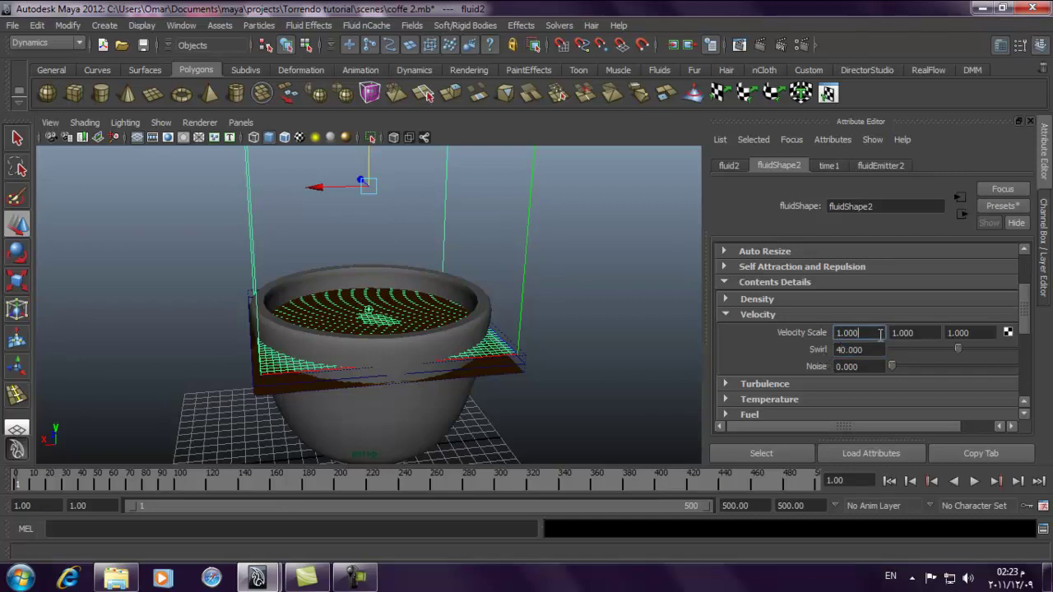
pyautogui.click(923, 332)
pyautogui.click(977, 332)
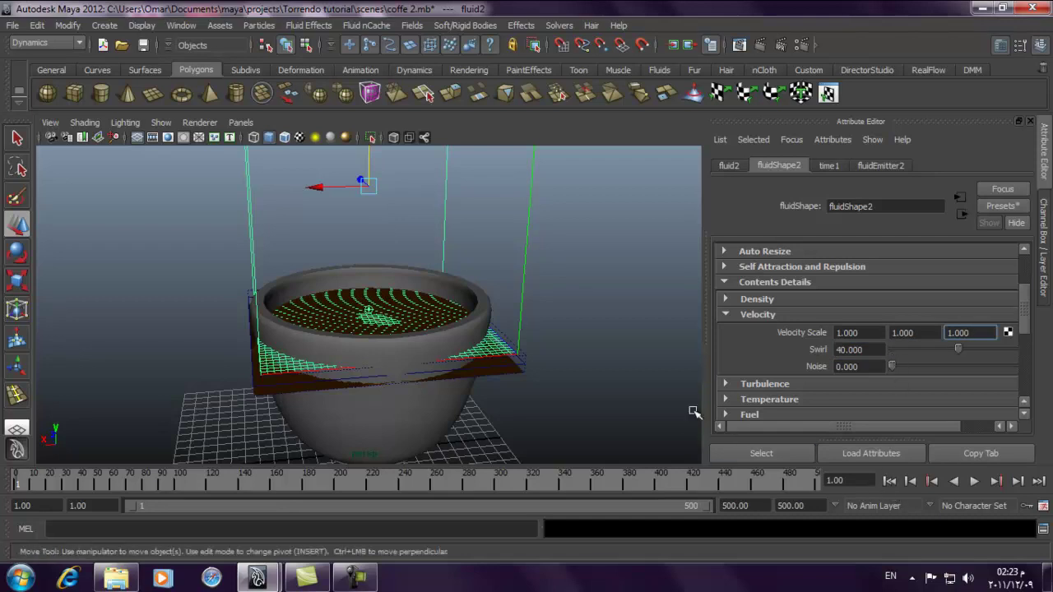
# Select the flat tea fluid container, re-enable its evaluation and deselect it
pyautogui.click(527, 366)
pyautogui.moveTo(1020, 316); pyautogui.dragTo(1034, 281)
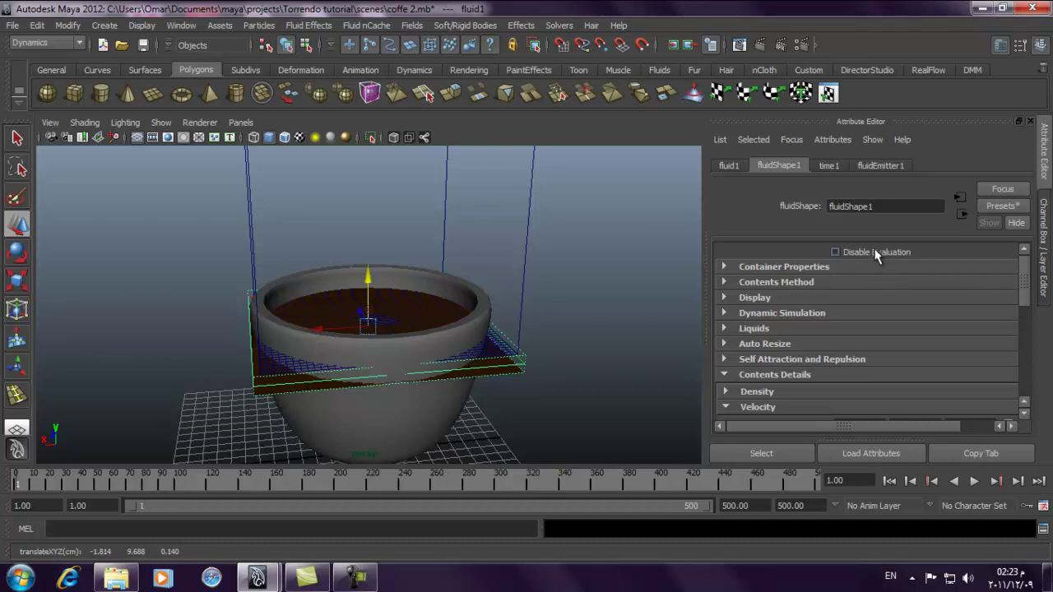
pyautogui.click(637, 279)
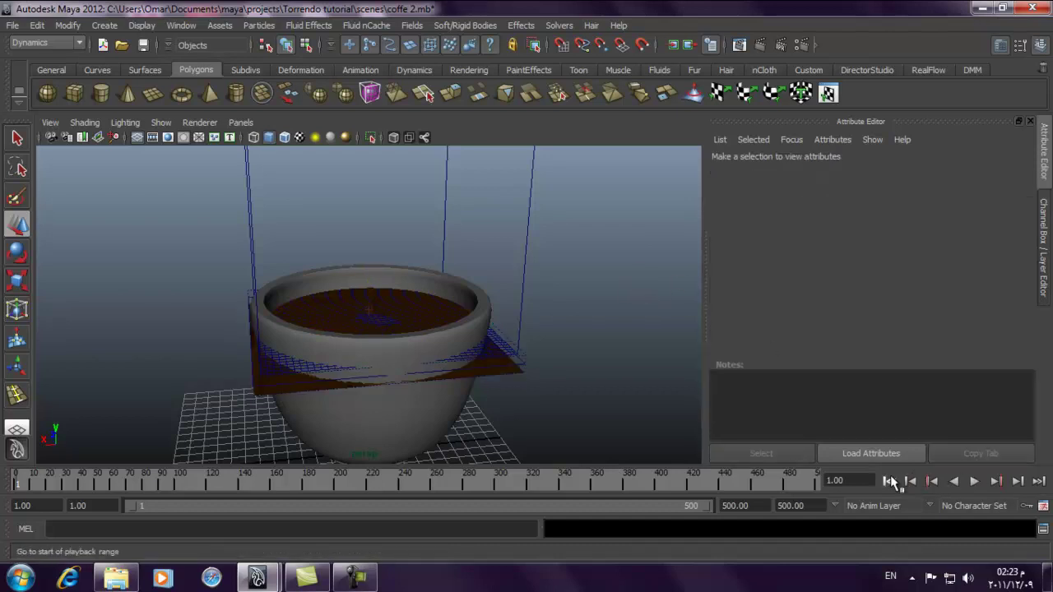
# Play the simulation, examine the swirling steam and tea from the side and above, and stop playback
pyautogui.click(973, 482)
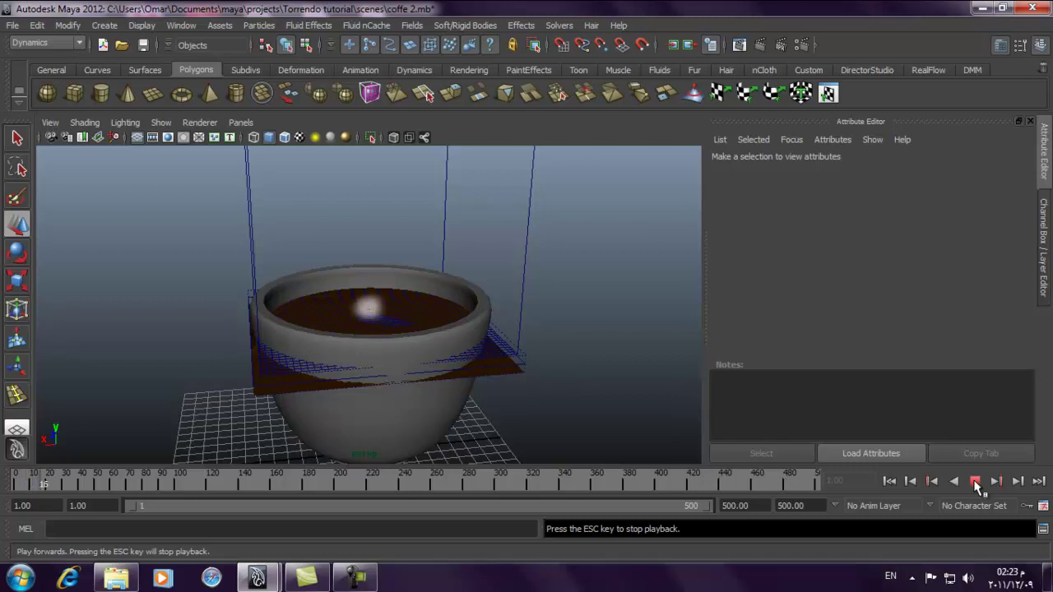
pyautogui.moveTo(422, 312)
pyautogui.keyDown('alt'); pyautogui.mouseDown()
pyautogui.moveTo(460, 320)
pyautogui.moveTo(458, 331)
pyautogui.moveTo(444, 333)
pyautogui.moveTo(435, 296)
pyautogui.moveTo(404, 287)
pyautogui.moveTo(434, 303)
pyautogui.mouseUp(); pyautogui.keyUp('alt')
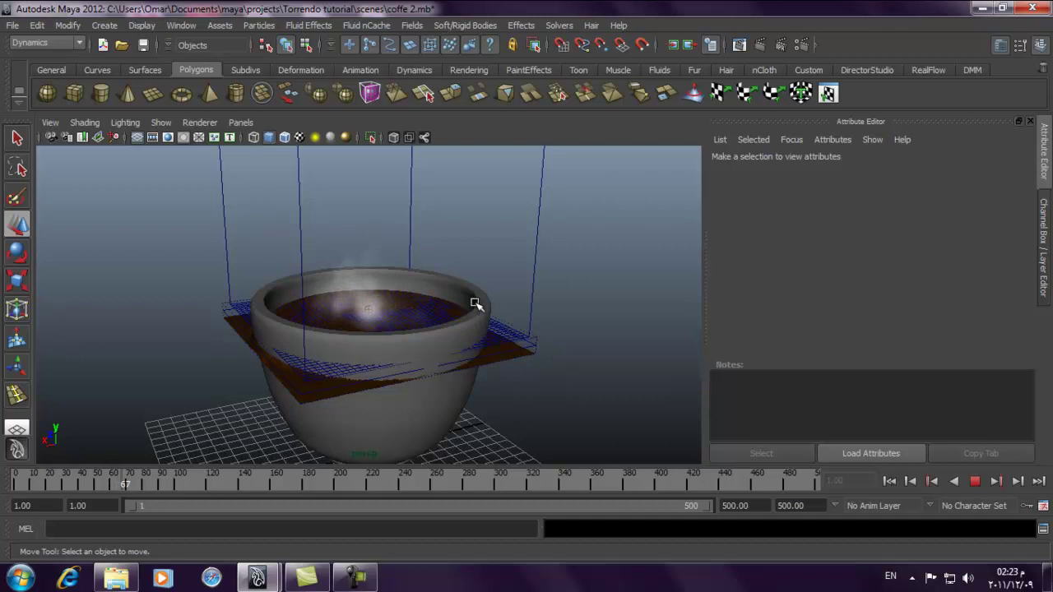
pyautogui.keyDown('alt'); pyautogui.moveTo(395, 263); pyautogui.dragTo(428, 360); pyautogui.keyUp('alt')
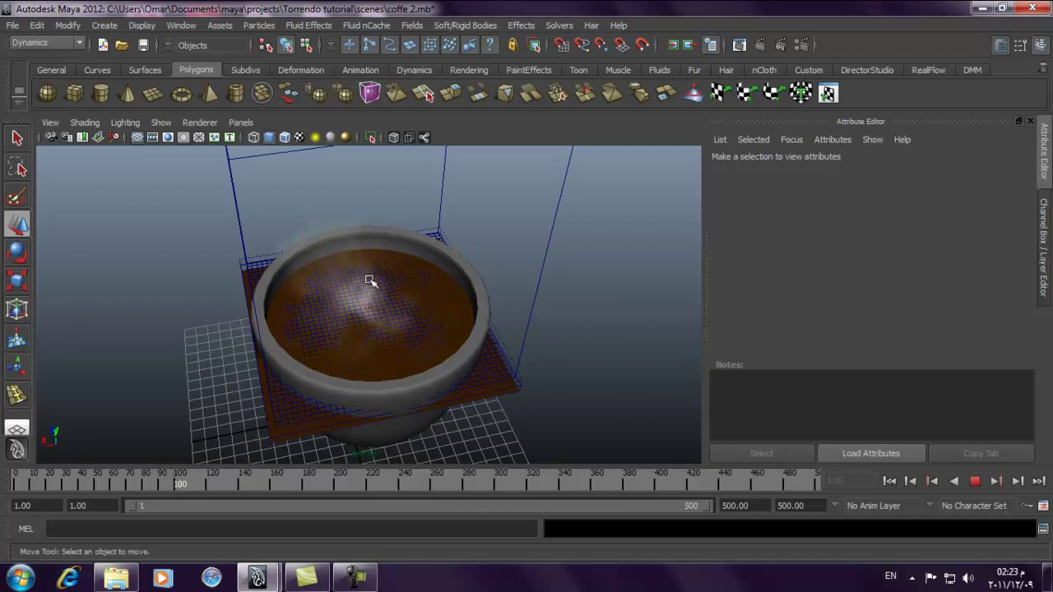
pyautogui.keyDown('alt'); pyautogui.moveTo(359, 230); pyautogui.dragTo(354, 214); pyautogui.keyUp('alt')
pyautogui.keyDown('alt'); pyautogui.moveTo(399, 294); pyautogui.dragTo(426, 324); pyautogui.keyUp('alt')
pyautogui.click(974, 482)
pyautogui.click(970, 478)
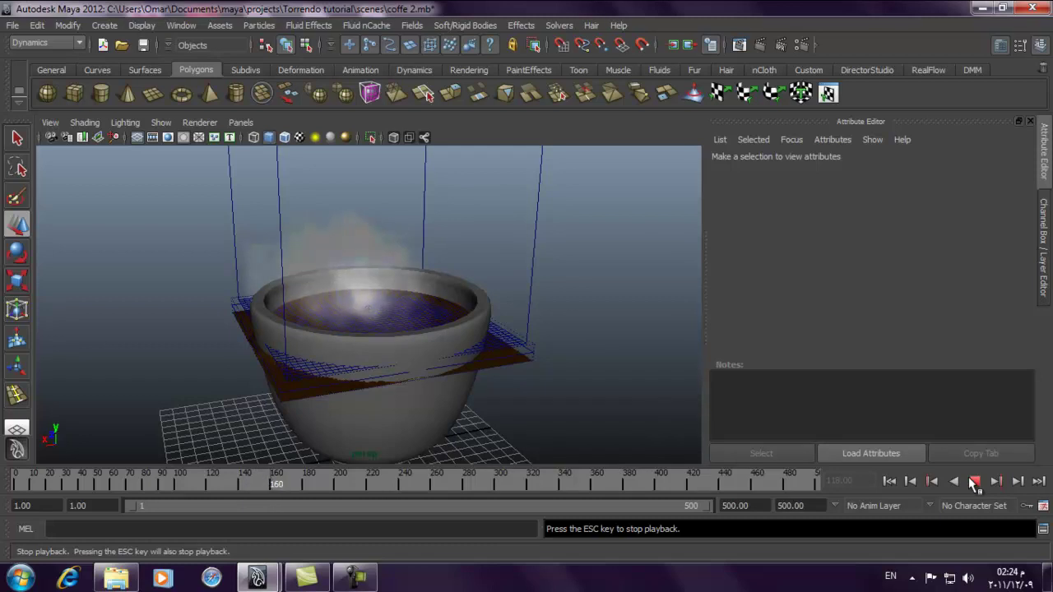
pyautogui.click(974, 482)
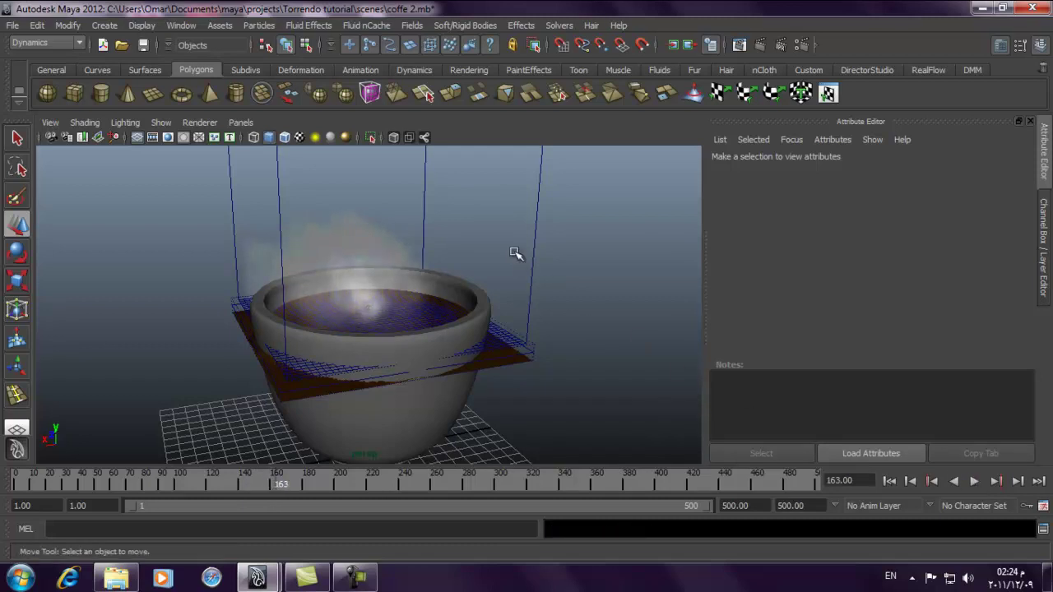
# Lower the 3D steam container slightly so its floor lies beneath the tea surface, and return to the first frame
pyautogui.keyDown('alt'); pyautogui.moveTo(535, 242); pyautogui.dragTo(525, 223); pyautogui.keyUp('alt')
pyautogui.click(527, 220)
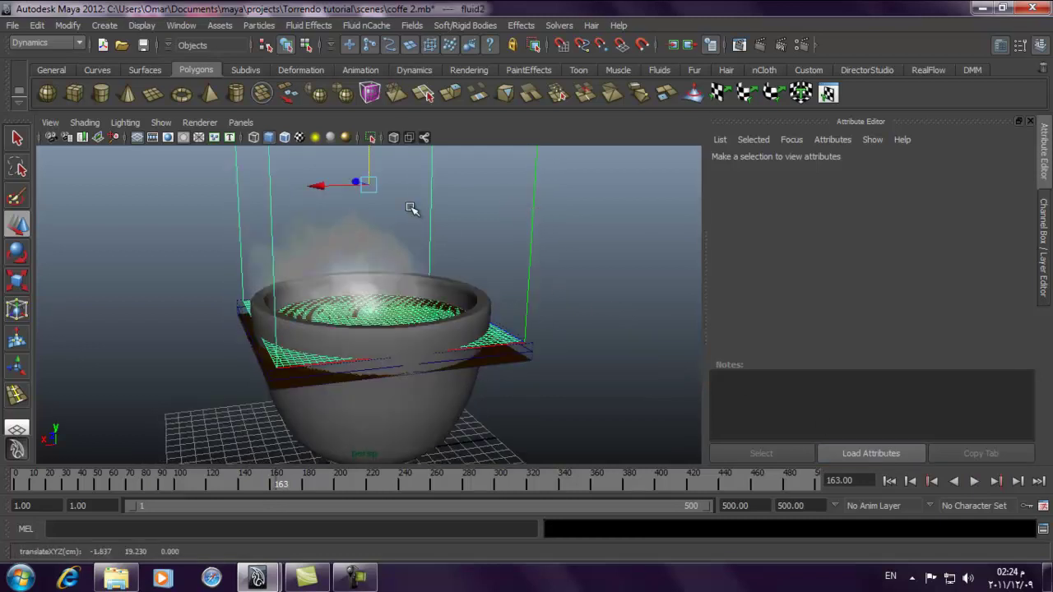
pyautogui.keyDown('alt'); pyautogui.moveTo(368, 158); pyautogui.dragTo(488, 294, button='right'); pyautogui.keyUp('alt')
pyautogui.keyDown('alt'); pyautogui.moveTo(488, 294); pyautogui.dragTo(498, 333); pyautogui.keyUp('alt')
pyautogui.keyDown('alt'); pyautogui.moveTo(498, 334); pyautogui.dragTo(228, 272, button='right'); pyautogui.keyUp('alt')
pyautogui.click(889, 482)
pyautogui.keyDown('alt'); pyautogui.moveTo(420, 362); pyautogui.dragTo(450, 320); pyautogui.keyUp('alt')
pyautogui.keyDown('alt'); pyautogui.moveTo(451, 320); pyautogui.dragTo(567, 358, button='right'); pyautogui.keyUp('alt')
pyautogui.keyDown('alt'); pyautogui.moveTo(569, 336); pyautogui.dragTo(518, 355); pyautogui.keyUp('alt')
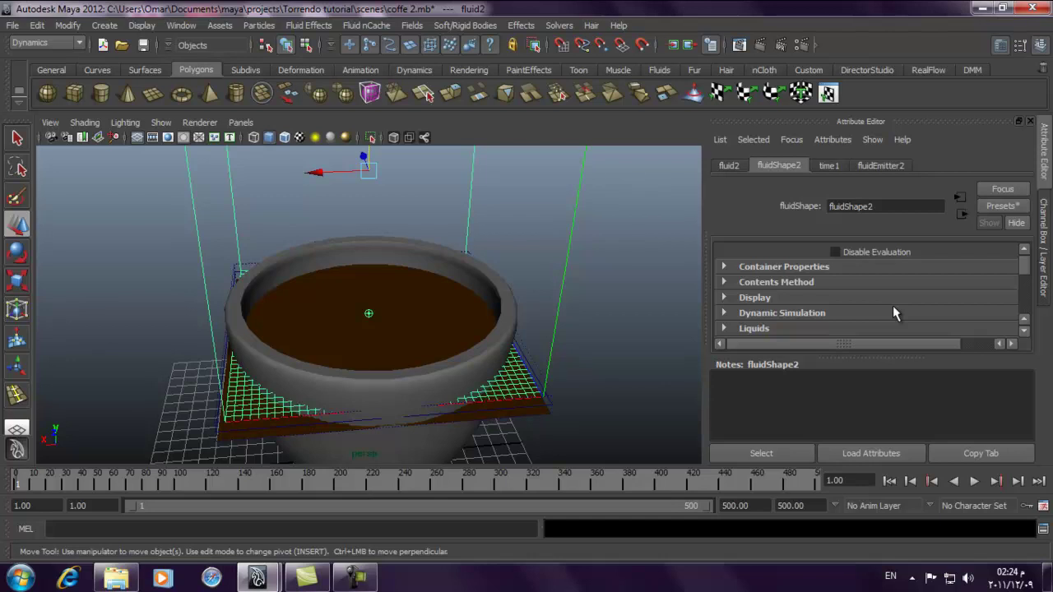
# Set the steam container's X and Z sizes to 20
pyautogui.moveTo(891, 355); pyautogui.dragTo(889, 419)
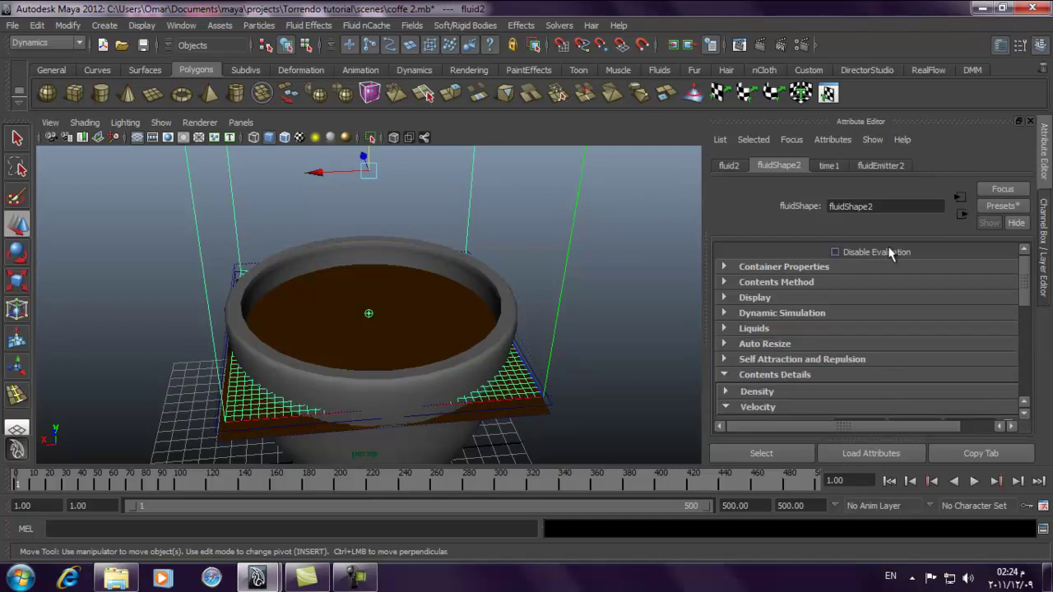
pyautogui.click(812, 267)
pyautogui.doubleClick(855, 341)
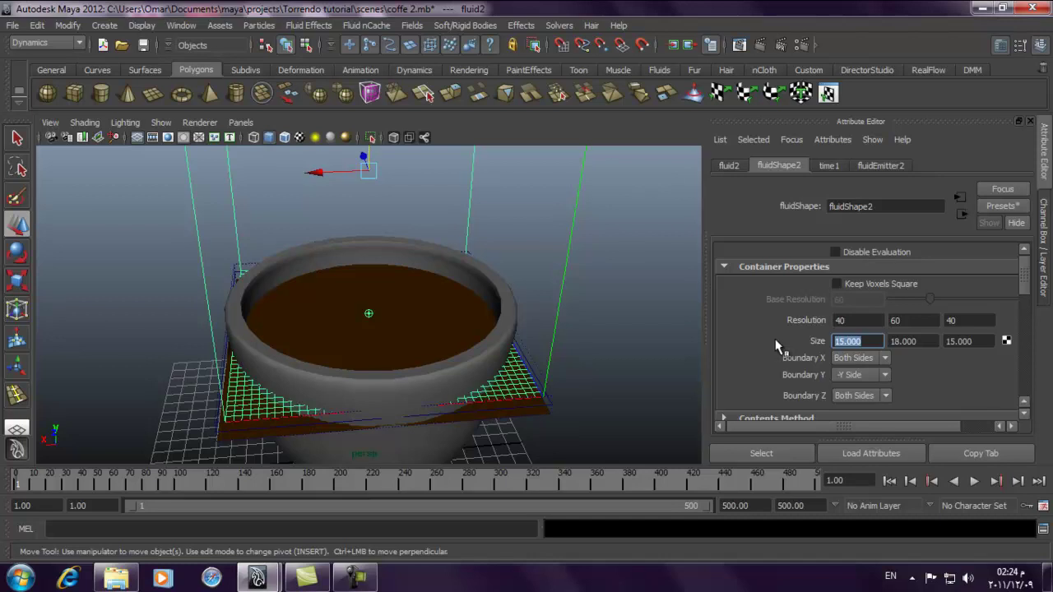
pyautogui.write('20')
pyautogui.click(989, 340)
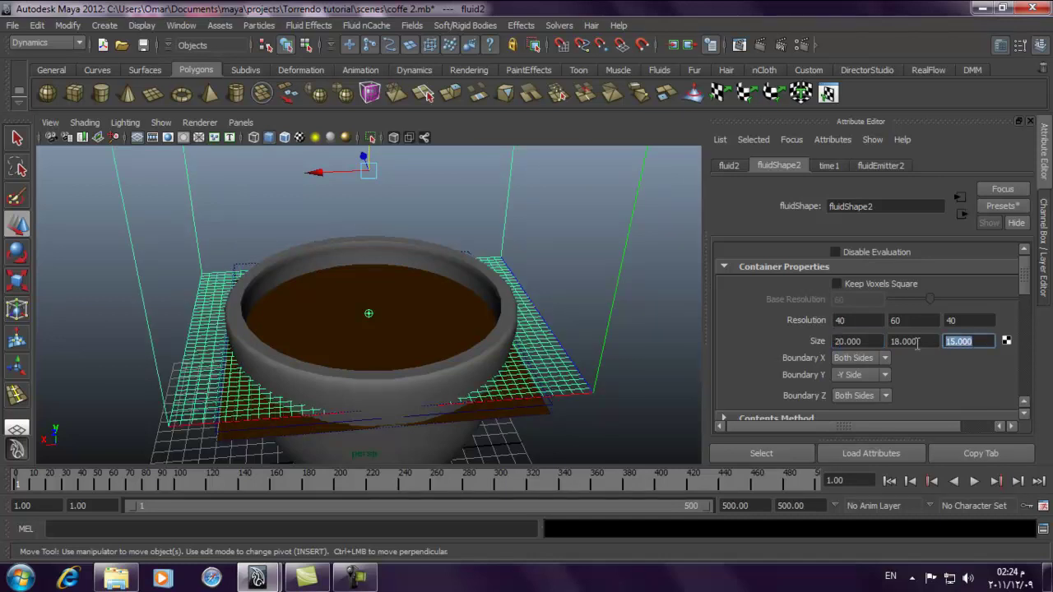
pyautogui.write('20')
# Set the steam container's Y size to 20
pyautogui.click(920, 342)
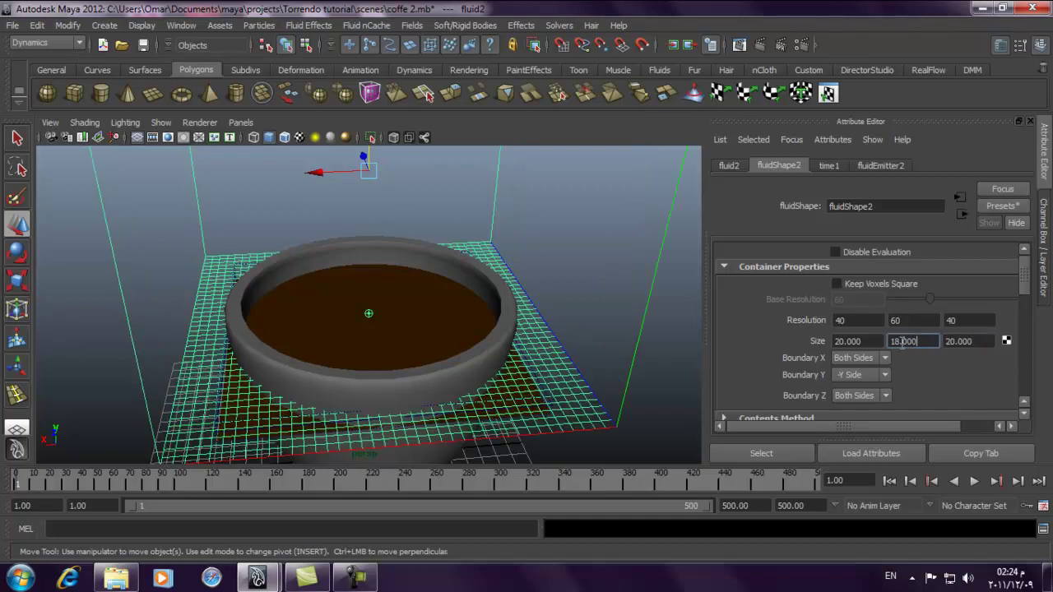
pyautogui.keyDown('alt'); pyautogui.moveTo(469, 294); pyautogui.dragTo(411, 270); pyautogui.keyUp('alt')
pyautogui.keyDown('alt'); pyautogui.moveTo(411, 270); pyautogui.dragTo(305, 265, button='right'); pyautogui.keyUp('alt')
pyautogui.keyDown('alt'); pyautogui.moveTo(305, 266); pyautogui.dragTo(307, 249); pyautogui.keyUp('alt')
pyautogui.doubleClick(913, 342)
pyautogui.write('2')
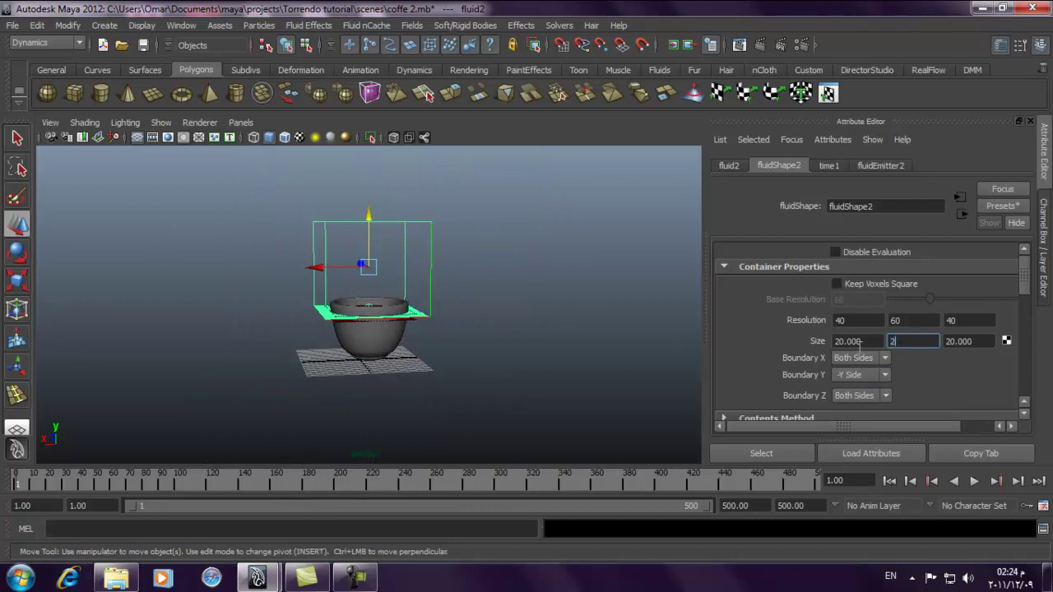
pyautogui.write('0')
pyautogui.press('Return')
# Raise the enlarged steam container to the cup rim and lower its emitter slightly toward the container floor
pyautogui.scroll(5, 510, 313)
pyautogui.moveTo(368, 161); pyautogui.dragTo(378, 129)
pyautogui.keyDown('alt'); pyautogui.moveTo(385, 209); pyautogui.dragTo(371, 205); pyautogui.keyUp('alt')
pyautogui.click(371, 285)
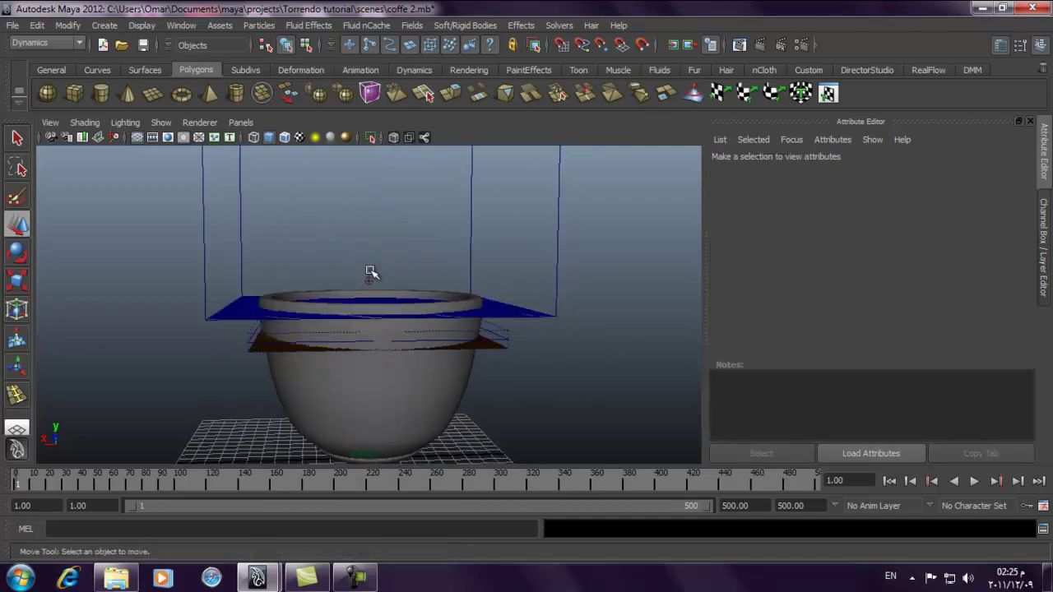
pyautogui.click(369, 280)
pyautogui.moveTo(371, 246)
pyautogui.mouseDown()
pyautogui.moveTo(369, 237)
pyautogui.moveTo(370, 256)
pyautogui.mouseUp()
# Lower the steam container slightly, fine-tune its height against the tea surface, and deselect it
pyautogui.click(517, 319)
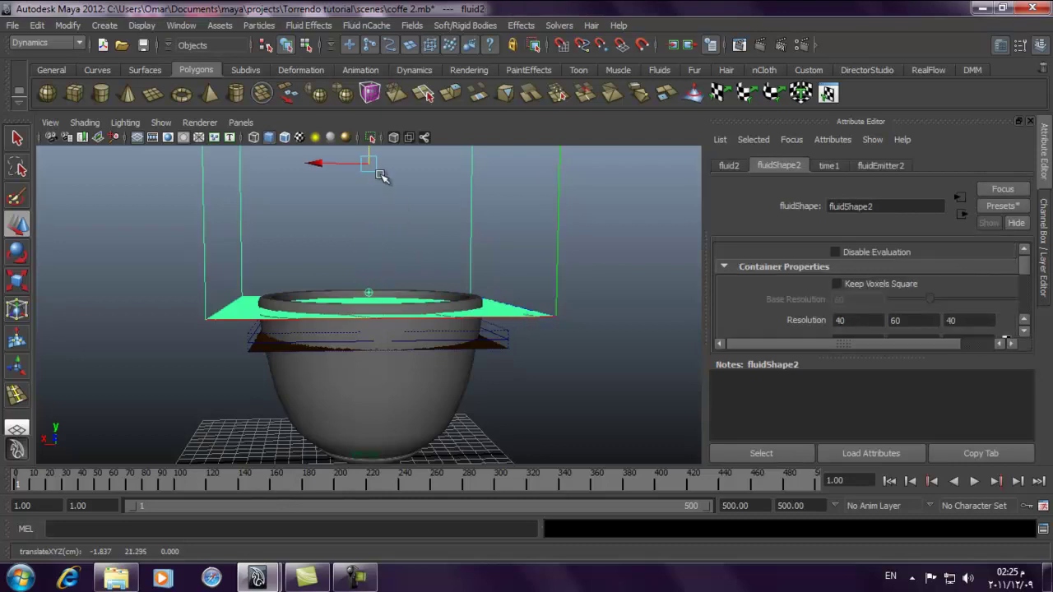
pyautogui.moveTo(371, 165); pyautogui.dragTo(369, 179)
pyautogui.keyDown('alt'); pyautogui.moveTo(386, 271); pyautogui.dragTo(518, 329, button='right'); pyautogui.keyUp('alt')
pyautogui.keyDown('alt'); pyautogui.moveTo(520, 333); pyautogui.dragTo(523, 343); pyautogui.keyUp('alt')
pyautogui.keyDown('alt'); pyautogui.moveTo(461, 346); pyautogui.dragTo(357, 242, button='right'); pyautogui.keyUp('alt')
pyautogui.moveTo(369, 181); pyautogui.dragTo(372, 174)
pyautogui.keyDown('alt'); pyautogui.moveTo(428, 260); pyautogui.dragTo(510, 341, button='right'); pyautogui.keyUp('alt')
pyautogui.keyDown('alt'); pyautogui.moveTo(582, 316); pyautogui.dragTo(588, 331); pyautogui.keyUp('alt')
pyautogui.click(601, 300)
# Play the simulation and examine the steam above the tea from above and from the side
pyautogui.click(967, 483)
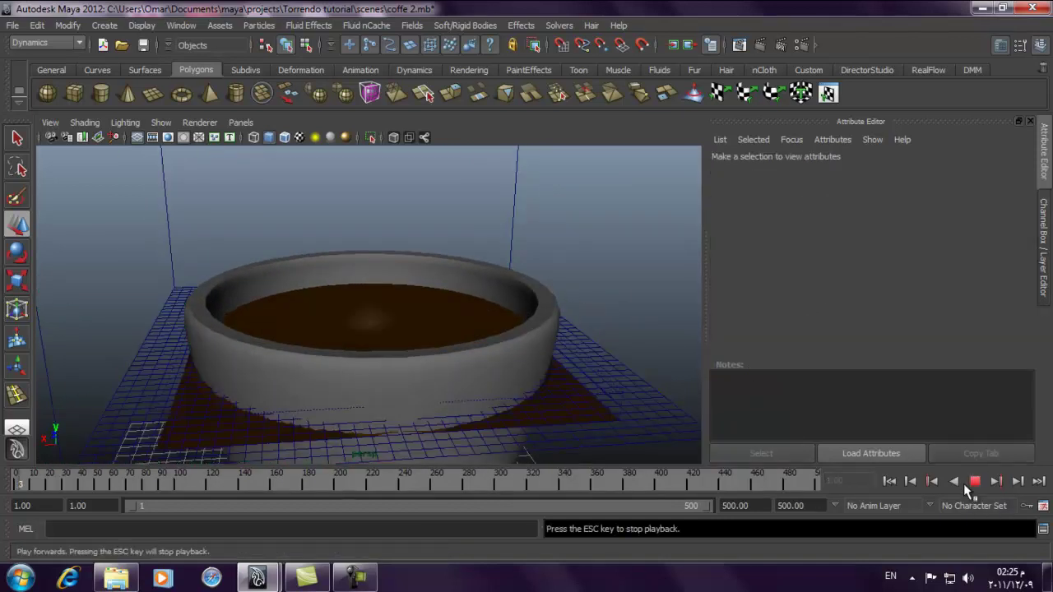
pyautogui.keyDown('alt'); pyautogui.moveTo(376, 317); pyautogui.dragTo(448, 351); pyautogui.keyUp('alt')
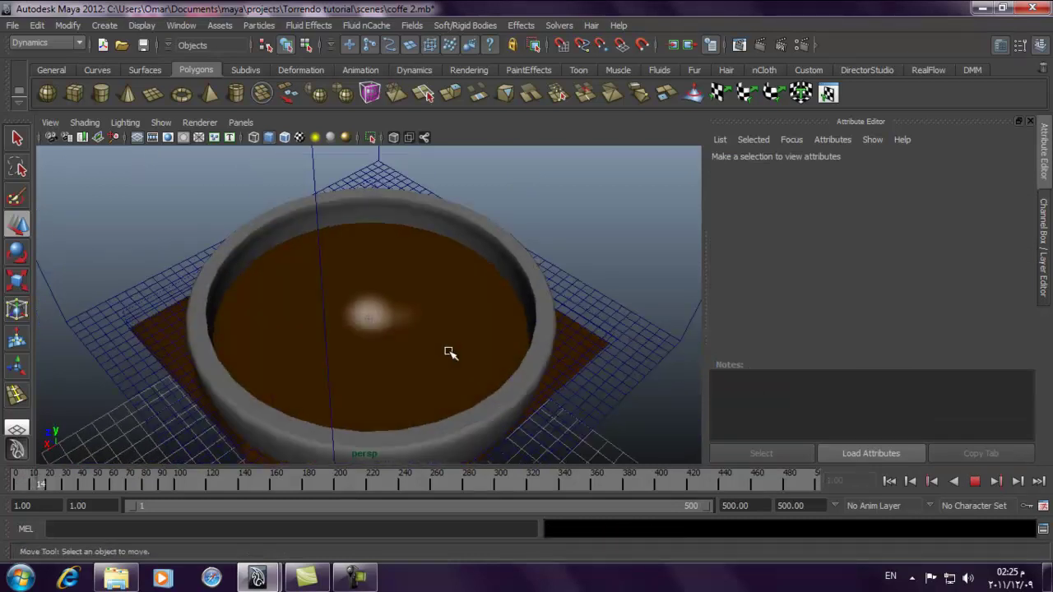
pyautogui.keyDown('alt'); pyautogui.moveTo(448, 352); pyautogui.dragTo(413, 346); pyautogui.keyUp('alt')
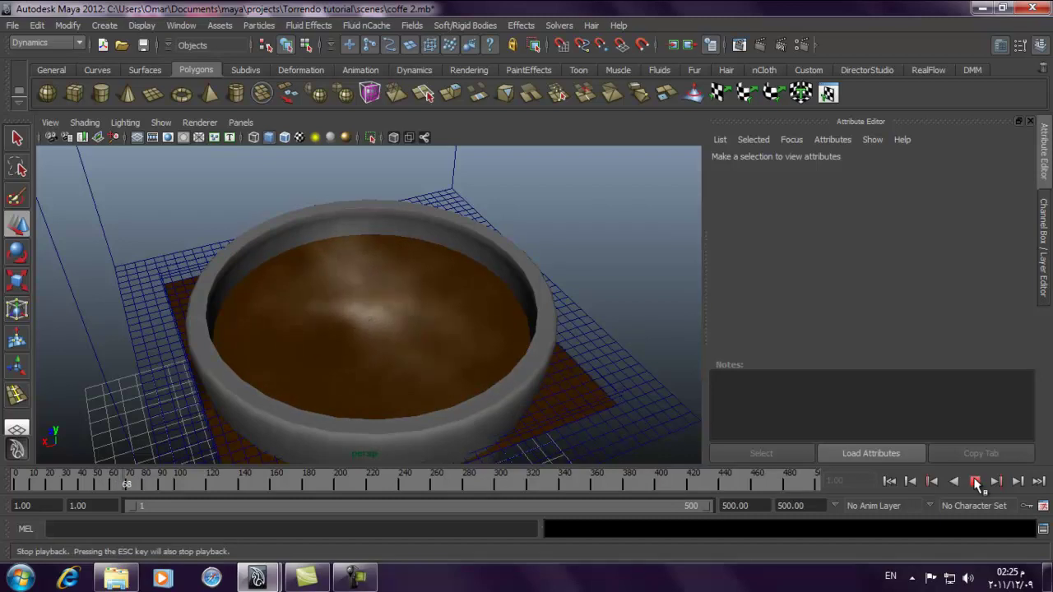
pyautogui.moveTo(441, 259)
pyautogui.keyDown('alt'); pyautogui.mouseDown()
pyautogui.moveTo(432, 232)
pyautogui.moveTo(403, 241)
pyautogui.moveTo(435, 252)
pyautogui.mouseUp(); pyautogui.keyUp('alt')
pyautogui.keyDown('alt'); pyautogui.moveTo(498, 260); pyautogui.dragTo(520, 349, button='right'); pyautogui.keyUp('alt')
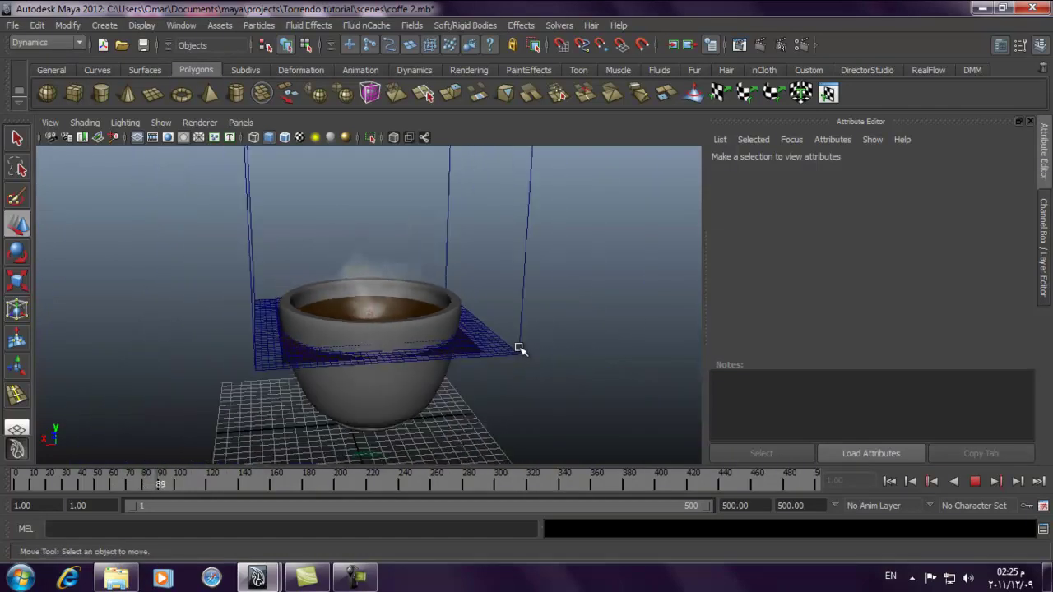
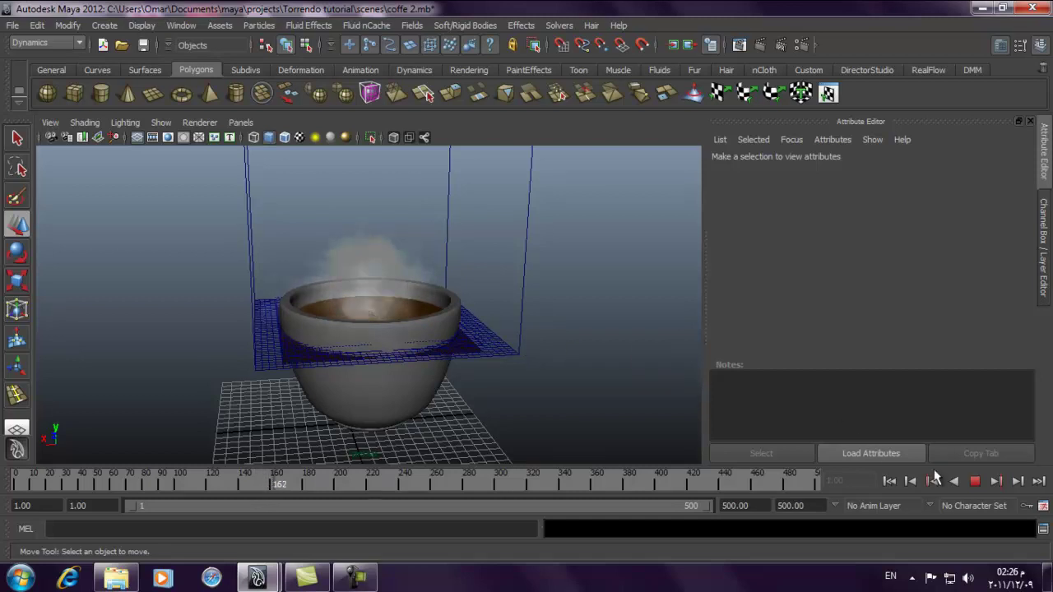
# Stop the playback and render the current frame of the steaming cup in mental ray to check it
pyautogui.click(975, 482)
pyautogui.keyDown('alt'); pyautogui.moveTo(315, 323); pyautogui.dragTo(350, 353); pyautogui.keyUp('alt')
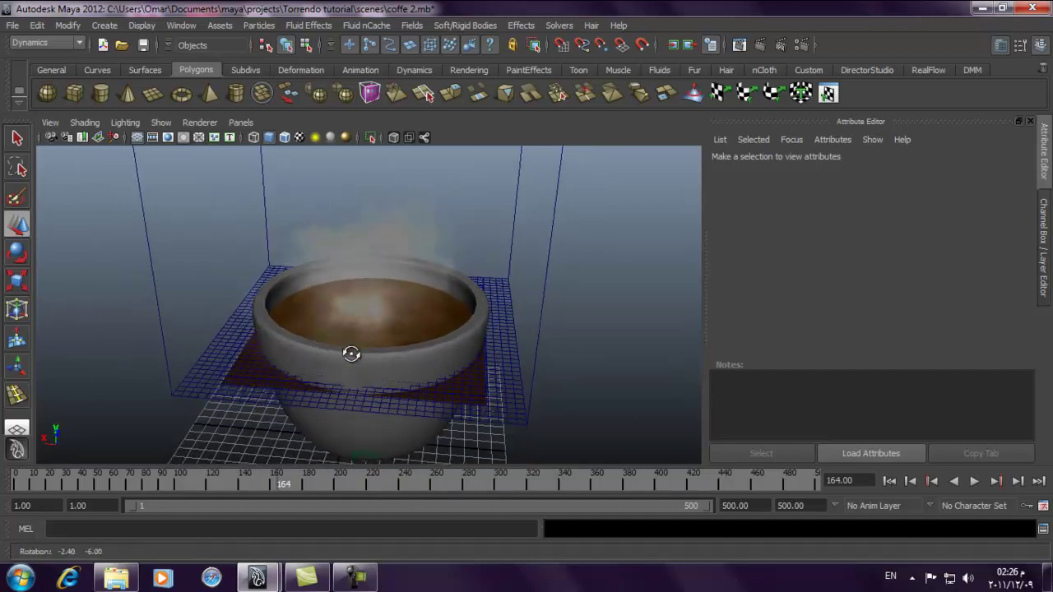
pyautogui.click(753, 46)
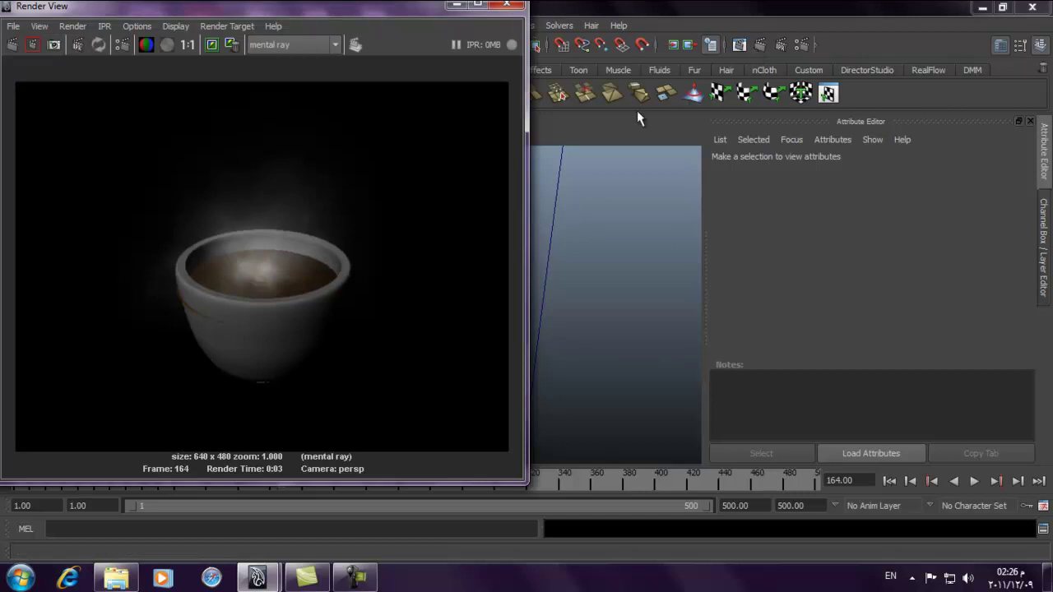
pyautogui.click(457, 6)
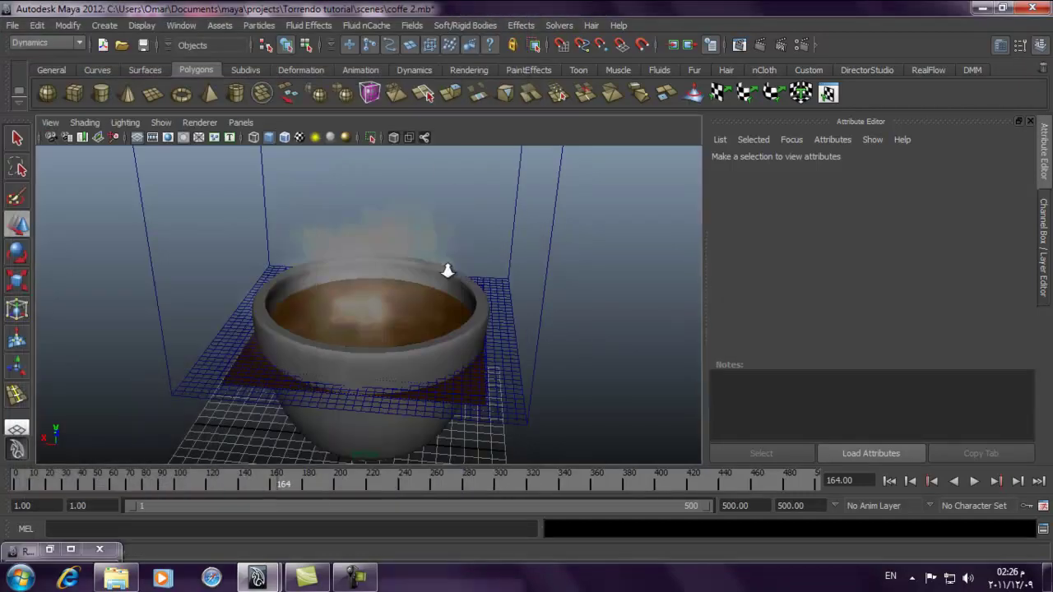
# Select the tea's fluid container and scale it down very slightly and uniformly inside the cup
pyautogui.keyDown('alt'); pyautogui.moveTo(235, 400); pyautogui.dragTo(236, 340); pyautogui.keyUp('alt')
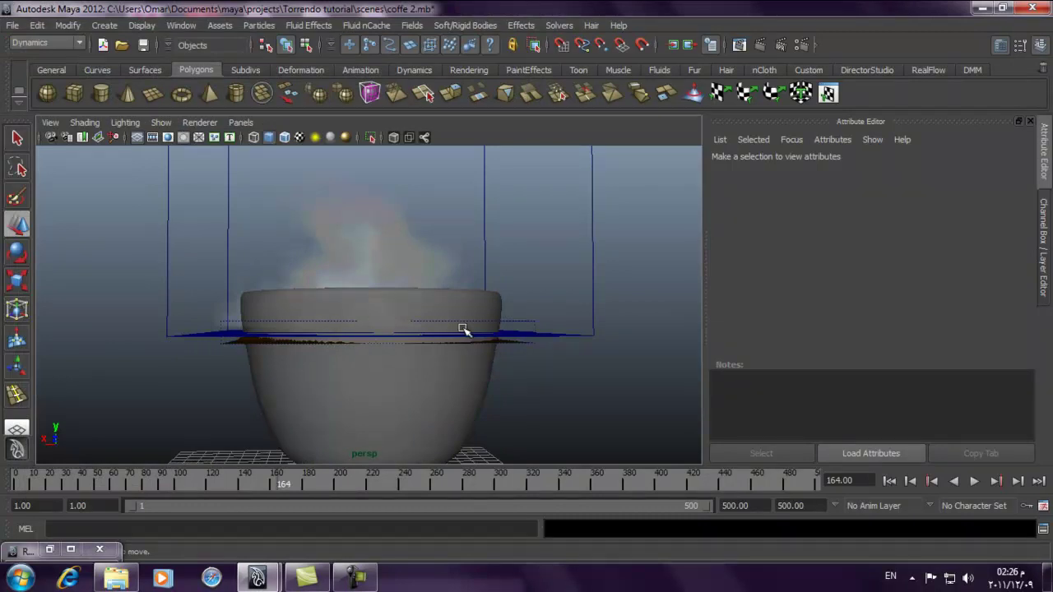
pyautogui.keyDown('alt'); pyautogui.moveTo(515, 314); pyautogui.dragTo(435, 352); pyautogui.keyUp('alt')
pyautogui.click(542, 313)
pyautogui.scroll(2, 376, 348)
pyautogui.click(16, 281)
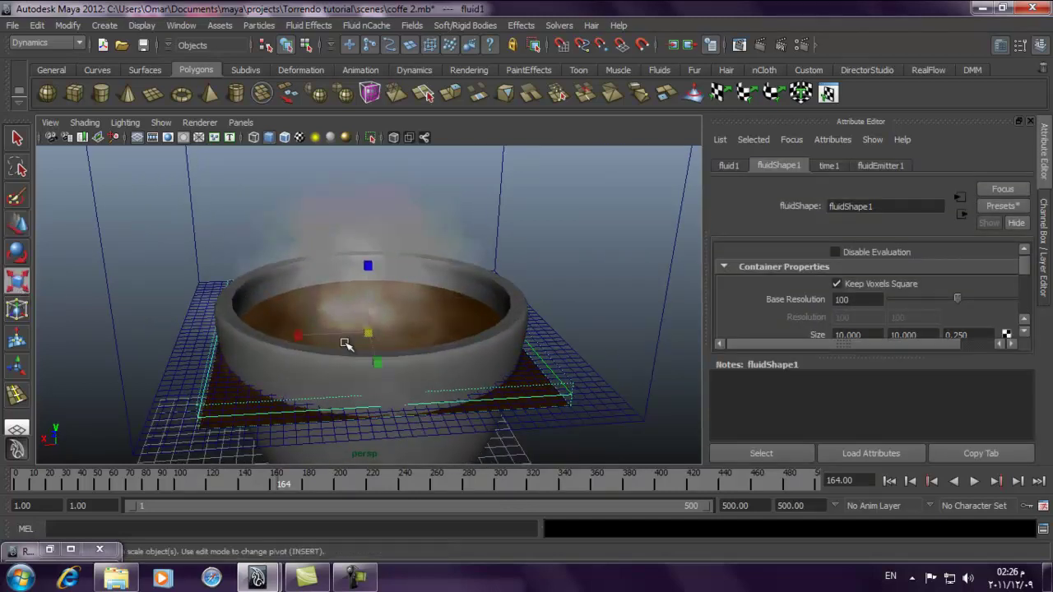
pyautogui.moveTo(370, 333); pyautogui.dragTo(367, 332)
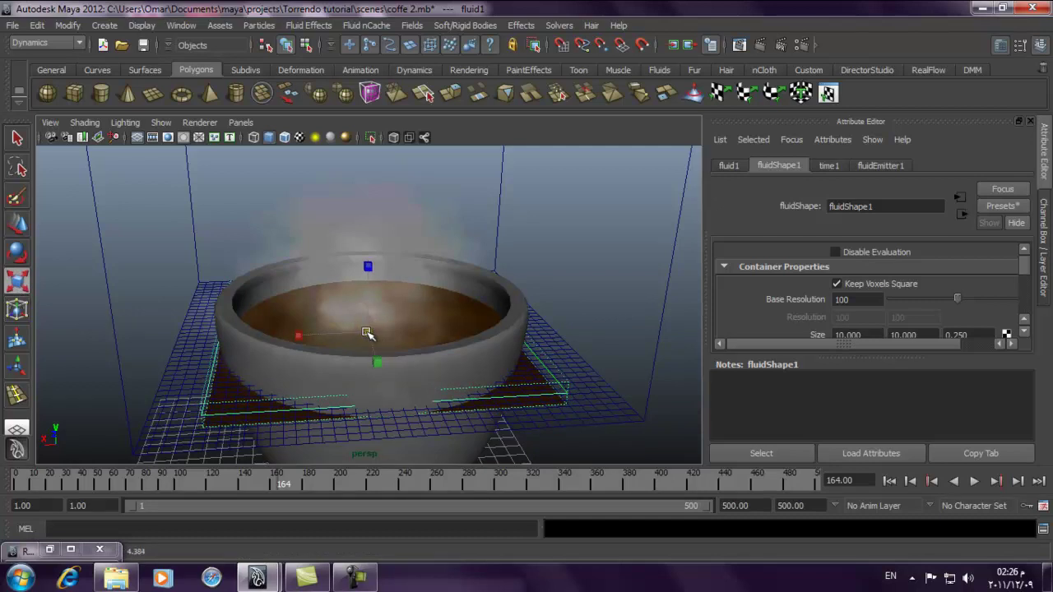
# Run an IPR render of the region around the cup and examine the tea and steam
pyautogui.click(776, 47)
pyautogui.click(778, 45)
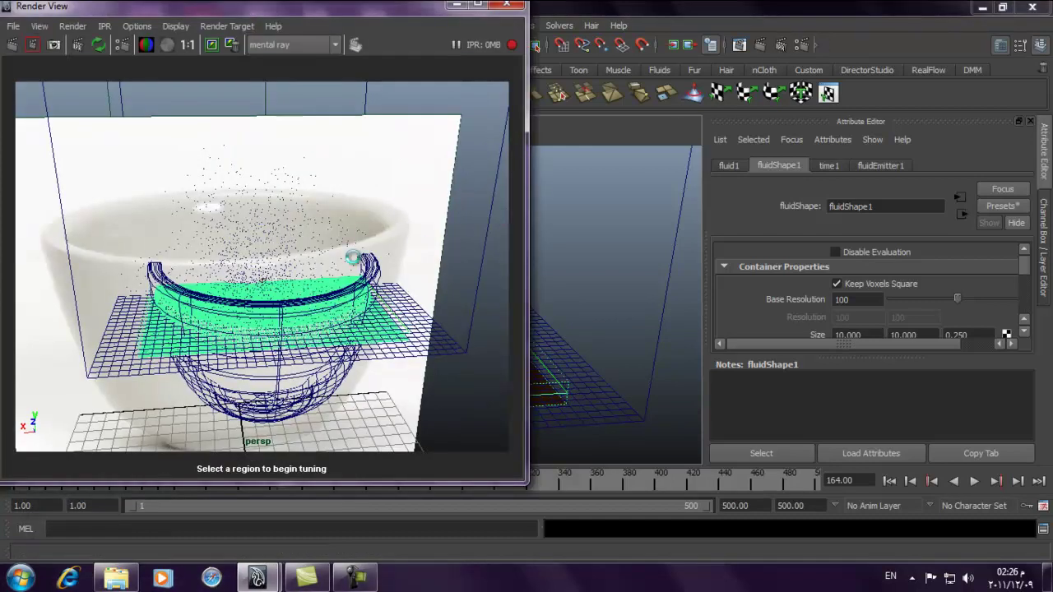
pyautogui.moveTo(80, 158); pyautogui.dragTo(473, 411)
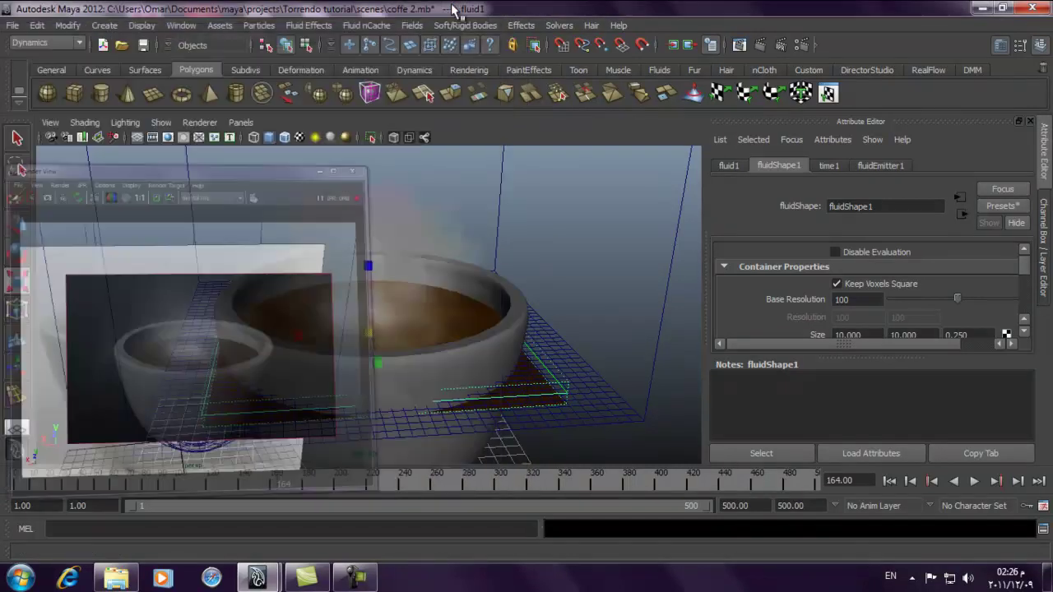
pyautogui.click(457, 5)
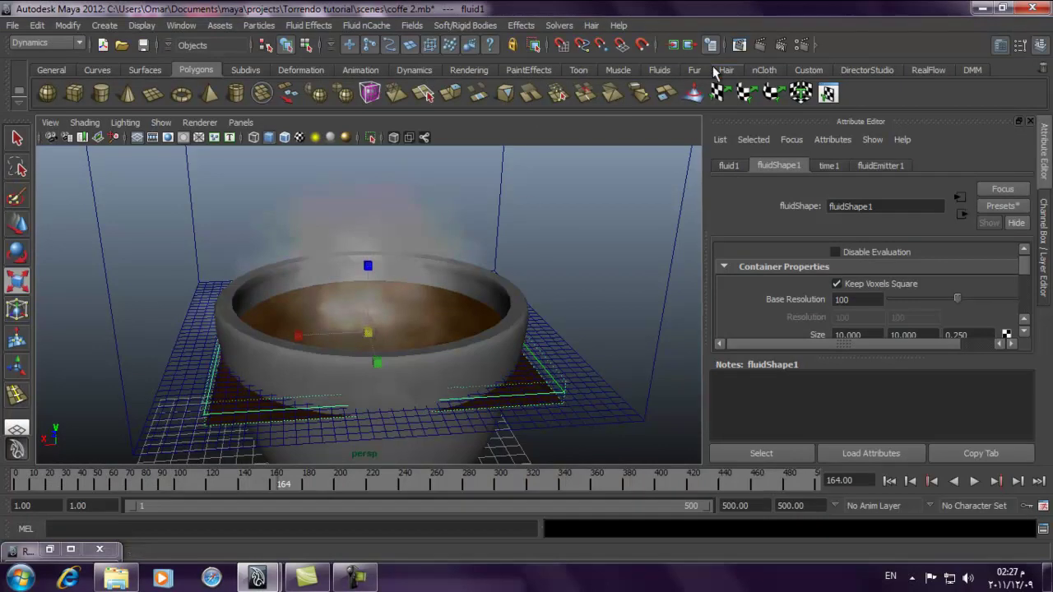
pyautogui.click(50, 548)
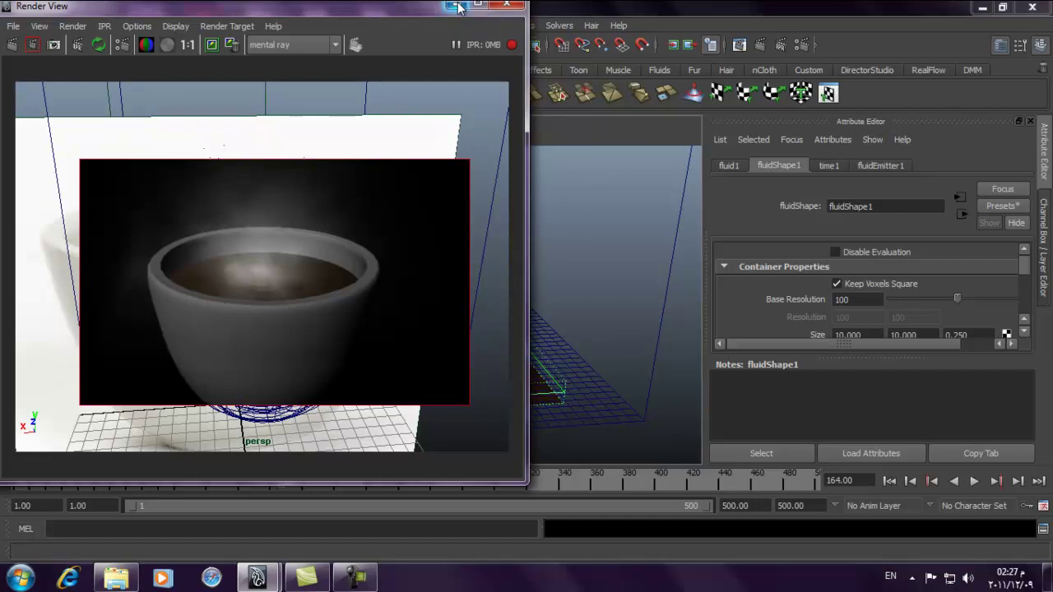
pyautogui.click(458, 6)
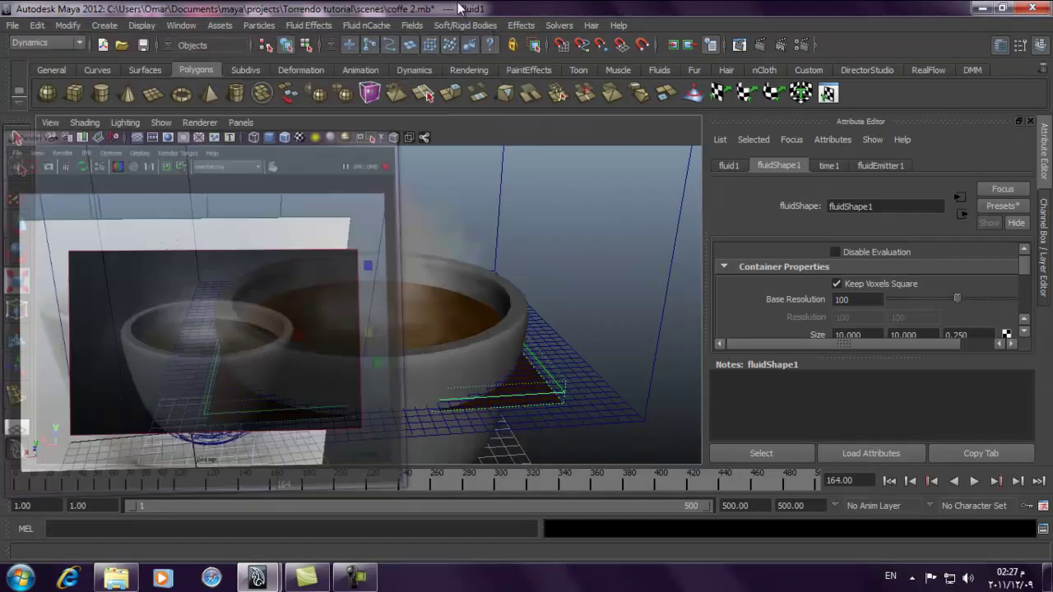
# Play the simulation onward from the current frame, examine the steam above the tea from several angles, and stop it
pyautogui.click(974, 482)
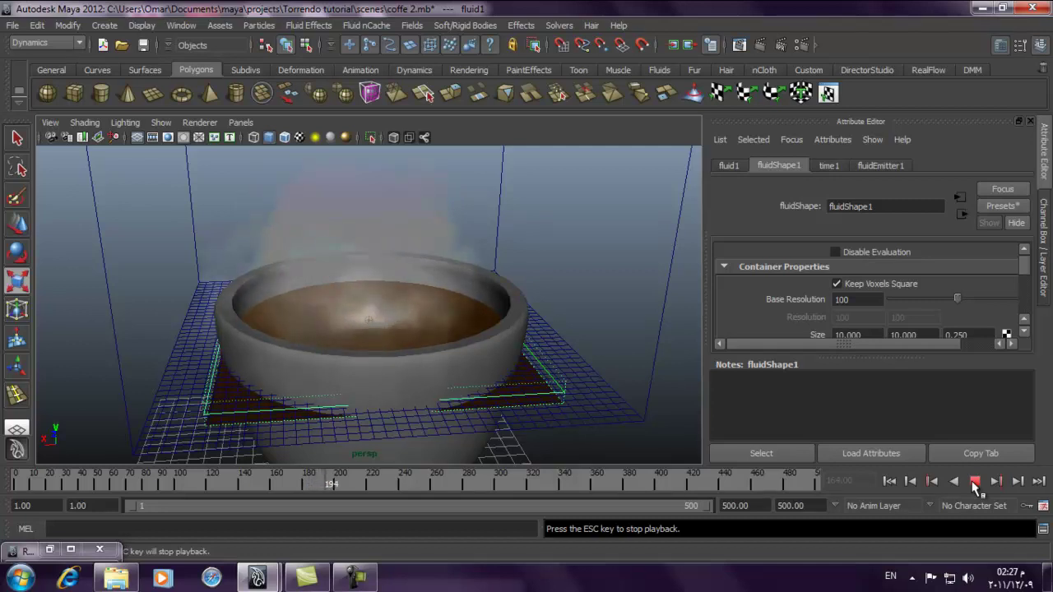
pyautogui.keyDown('alt'); pyautogui.moveTo(436, 297); pyautogui.dragTo(404, 324); pyautogui.keyUp('alt')
pyautogui.keyDown('alt'); pyautogui.moveTo(387, 263); pyautogui.dragTo(433, 273); pyautogui.keyUp('alt')
pyautogui.keyDown('alt'); pyautogui.moveTo(356, 251); pyautogui.dragTo(290, 235, button='right'); pyautogui.keyUp('alt')
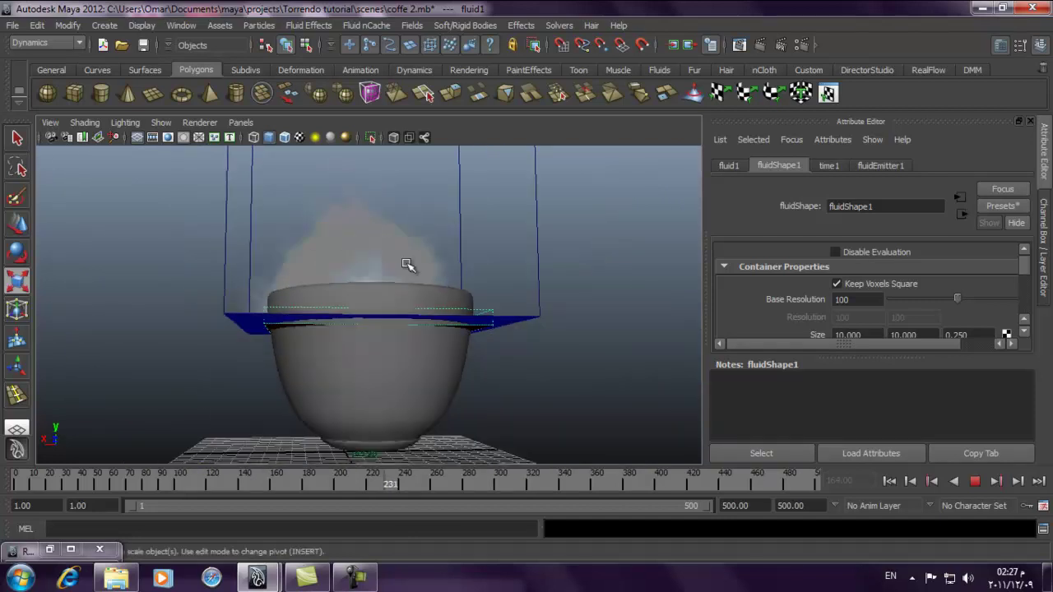
pyautogui.keyDown('alt'); pyautogui.moveTo(441, 294); pyautogui.dragTo(404, 282); pyautogui.keyUp('alt')
pyautogui.keyDown('alt'); pyautogui.moveTo(464, 294); pyautogui.dragTo(625, 345, button='right'); pyautogui.keyUp('alt')
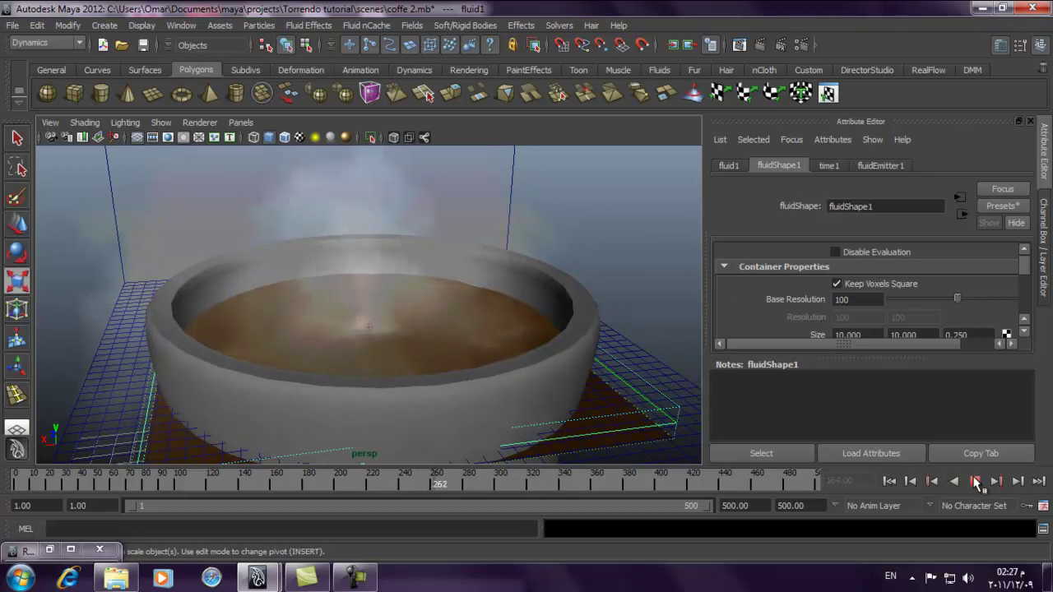
pyautogui.click(976, 482)
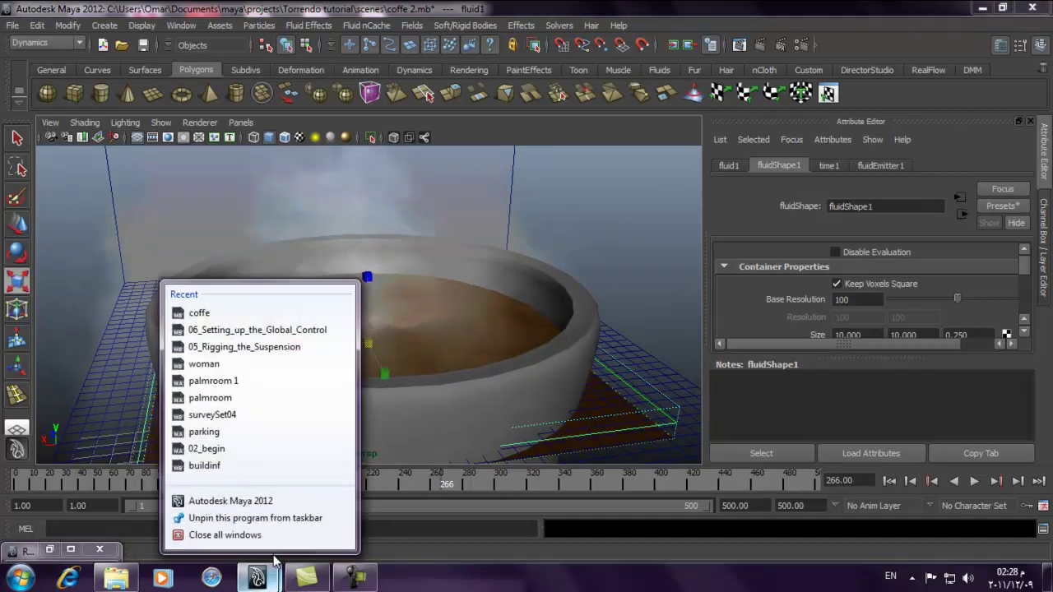
# Start a second Maya 2012 session, open the scene coffe final light.mb in it, and minimize the render output window
pyautogui.click(280, 500)
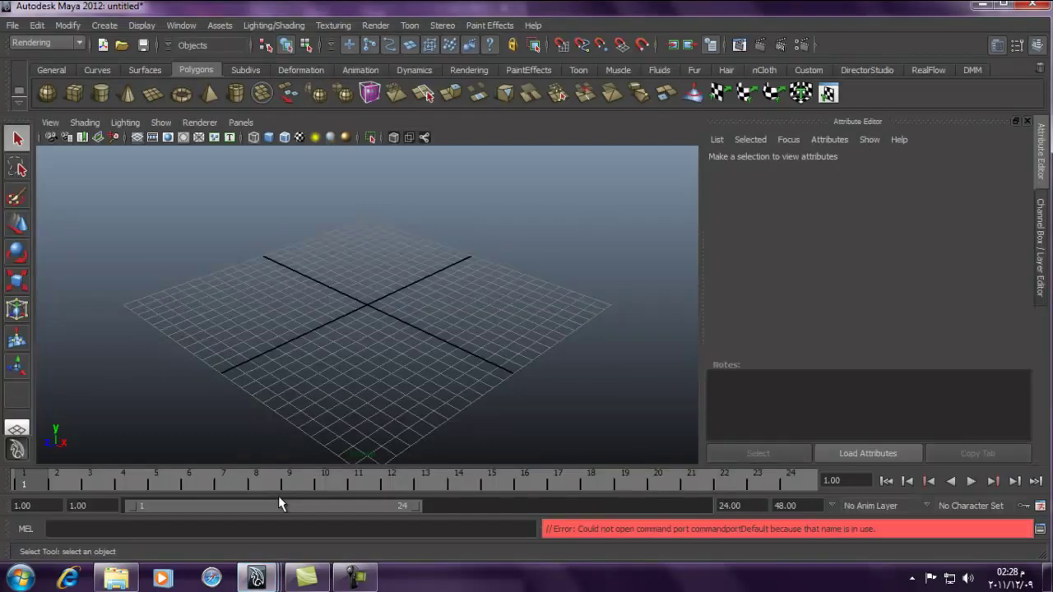
pyautogui.click(123, 46)
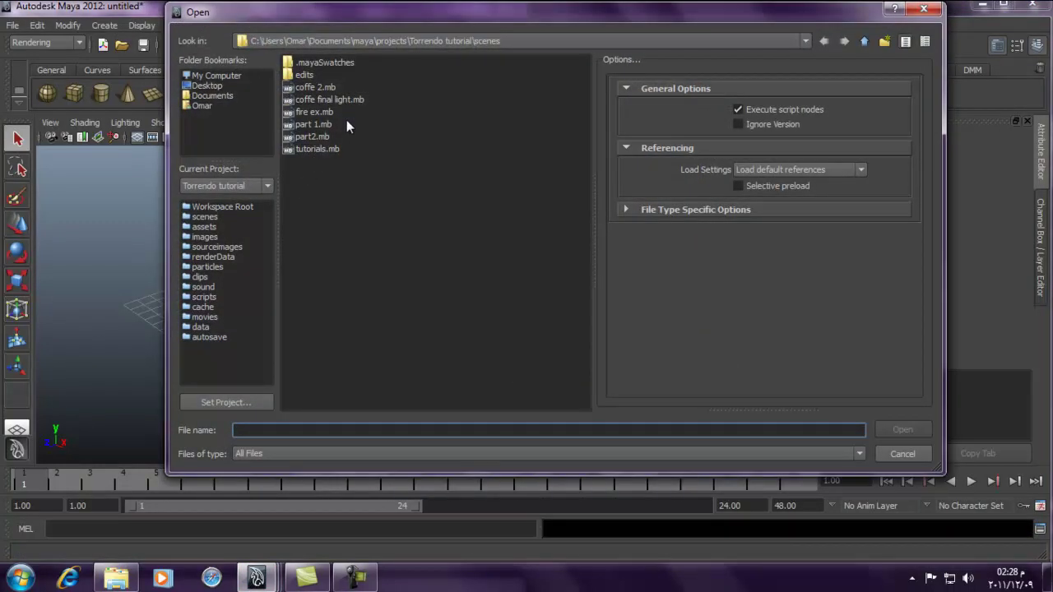
pyautogui.doubleClick(329, 99)
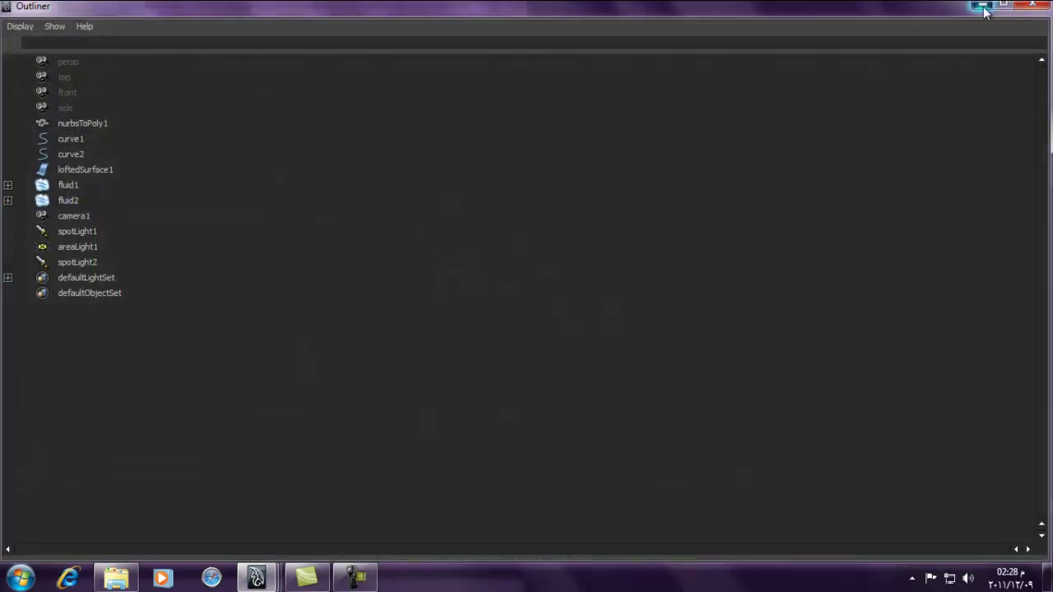
pyautogui.click(982, 6)
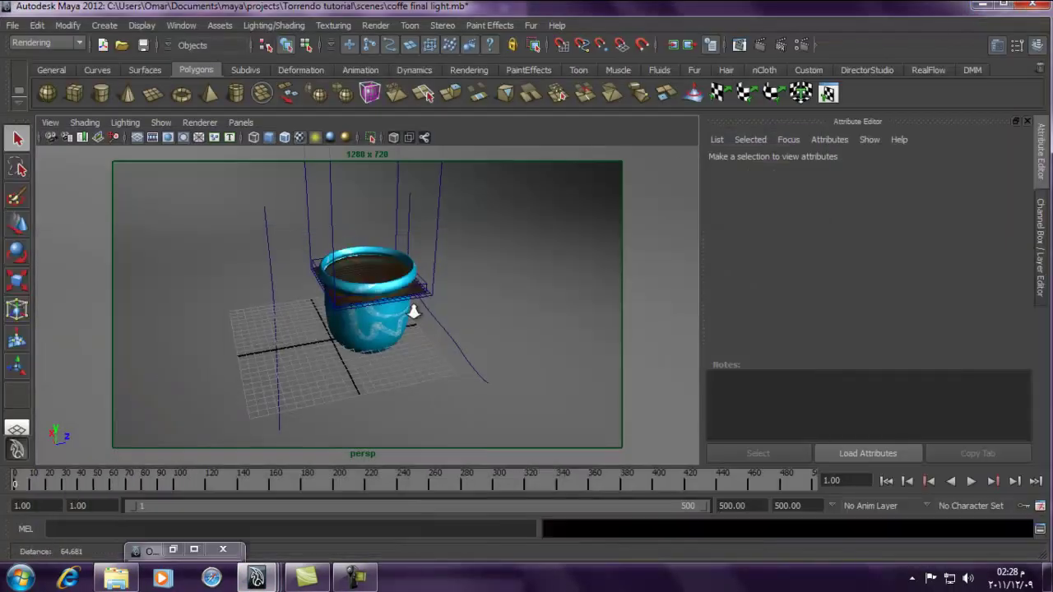
# Play the finished blue cup scene, examine its tea and steam up close and from the side, and stop it
pyautogui.keyDown('alt'); pyautogui.moveTo(364, 293); pyautogui.dragTo(517, 334, button='right'); pyautogui.keyUp('alt')
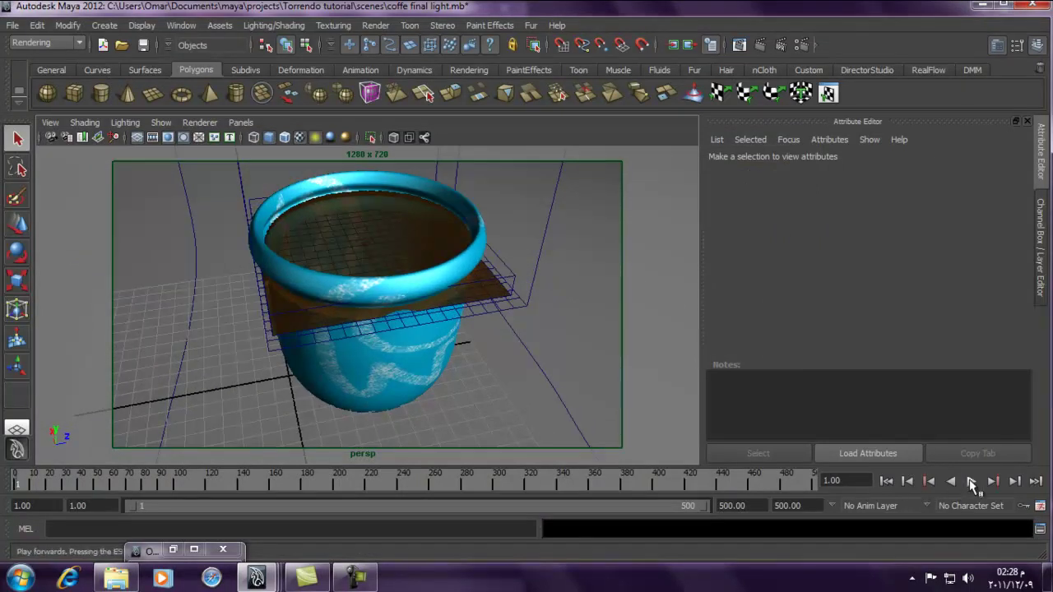
pyautogui.click(970, 482)
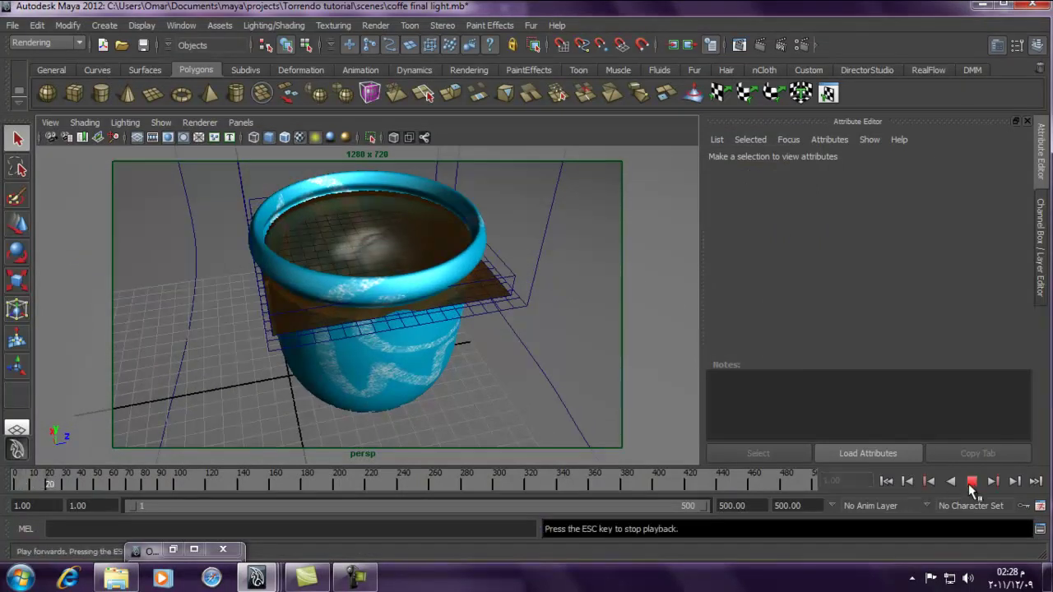
pyautogui.keyDown('alt'); pyautogui.moveTo(369, 262); pyautogui.dragTo(369, 242); pyautogui.keyUp('alt')
pyautogui.keyDown('alt'); pyautogui.moveTo(368, 242); pyautogui.dragTo(156, 251, button='right'); pyautogui.keyUp('alt')
pyautogui.keyDown('alt'); pyautogui.moveTo(352, 275); pyautogui.dragTo(505, 305, button='right'); pyautogui.keyUp('alt')
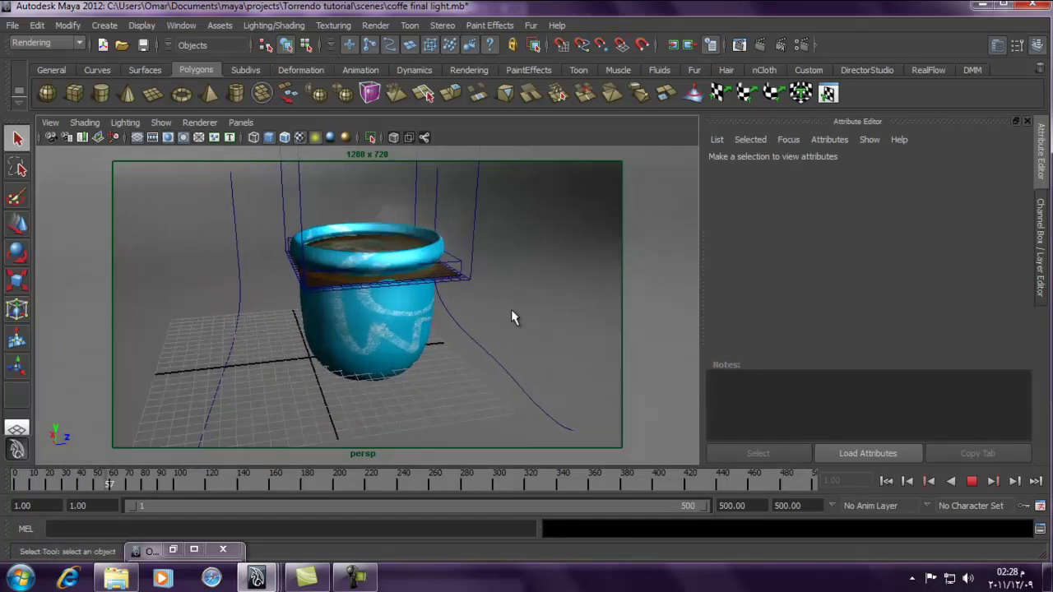
pyautogui.click(971, 482)
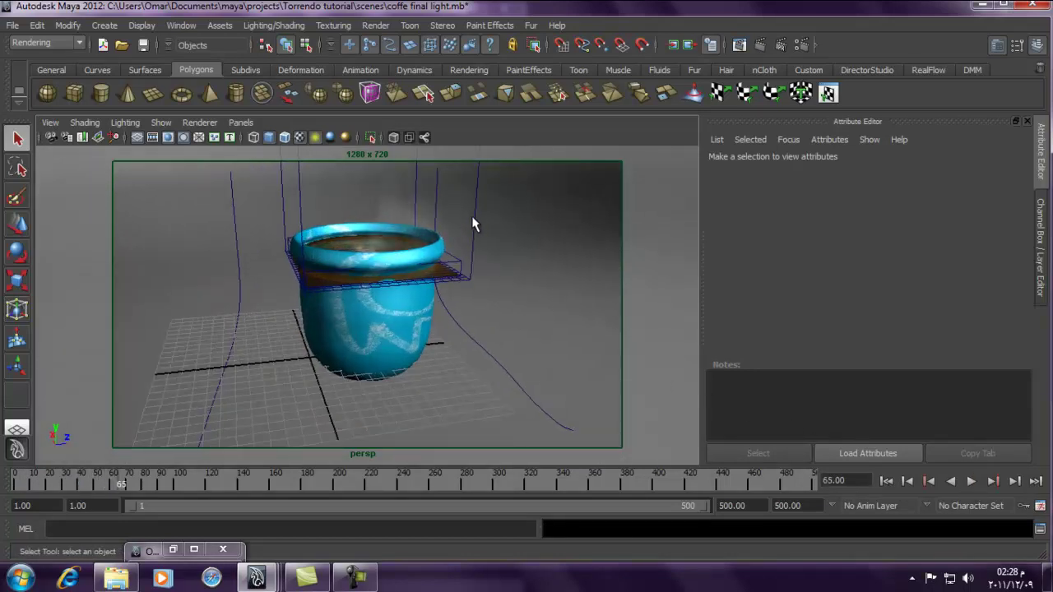
# Select the finished scene's steam container and review its Velocity and Turbulence settings under Contents Details
pyautogui.click(475, 218)
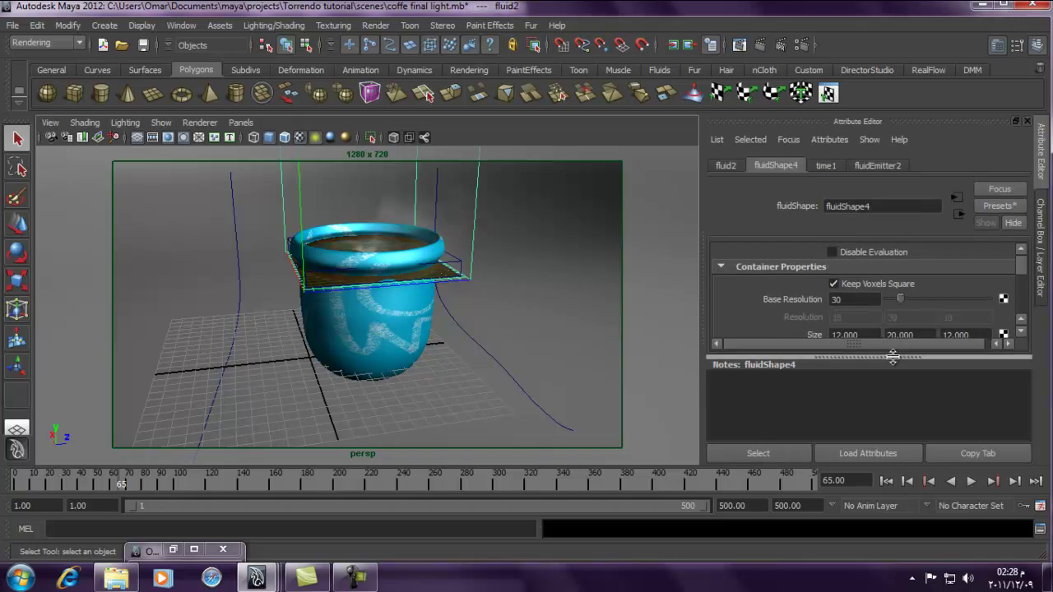
pyautogui.moveTo(884, 391); pyautogui.dragTo(913, 436)
pyautogui.moveTo(1021, 279); pyautogui.dragTo(1010, 363)
pyautogui.click(794, 329)
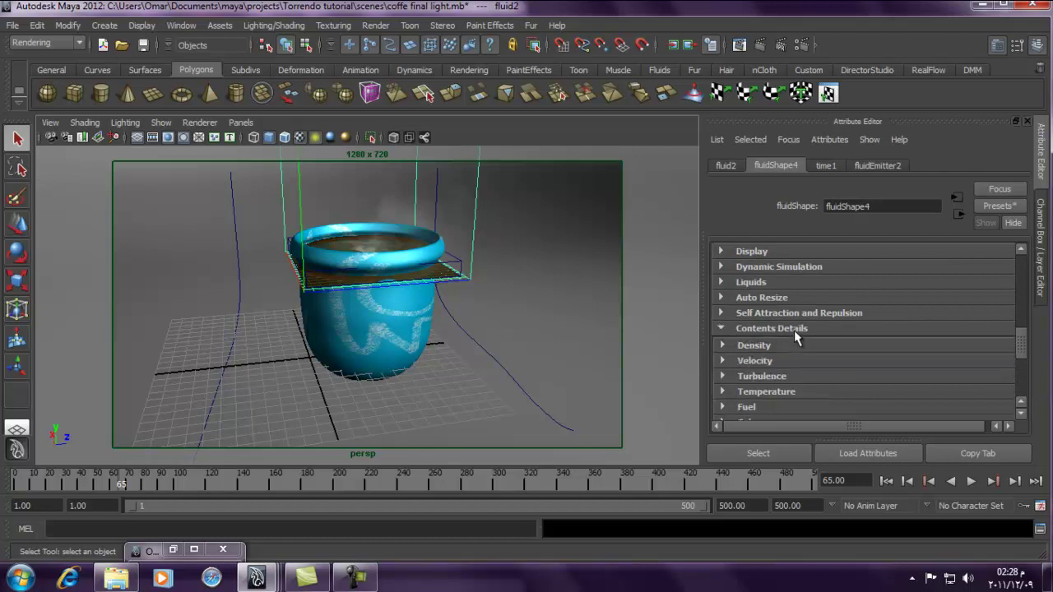
pyautogui.click(757, 361)
pyautogui.click(763, 361)
pyautogui.click(769, 376)
pyautogui.click(769, 375)
pyautogui.moveTo(1022, 346); pyautogui.dragTo(1022, 376)
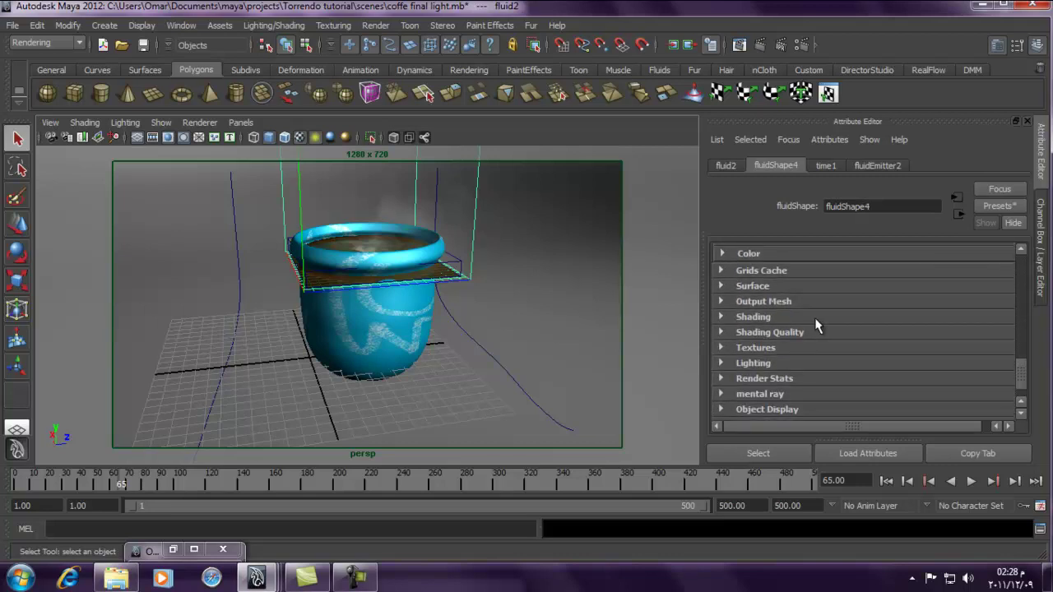
# Review the Shading and Textures settings of the finished scene's steam container
pyautogui.click(814, 318)
pyautogui.moveTo(1021, 335); pyautogui.dragTo(1020, 390)
pyautogui.click(819, 320)
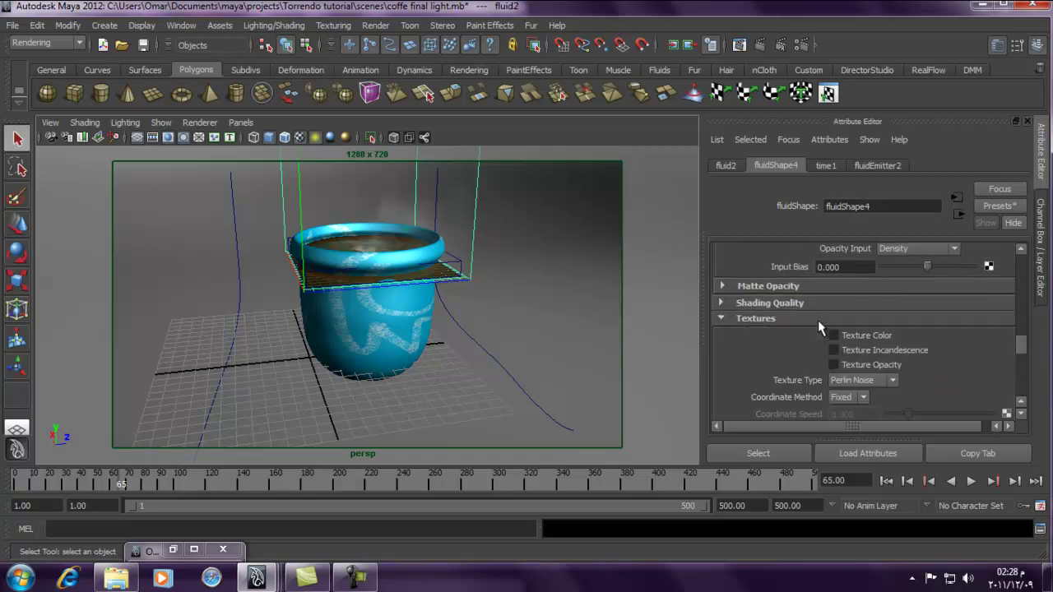
pyautogui.click(817, 320)
pyautogui.moveTo(1024, 386); pyautogui.dragTo(1002, 331)
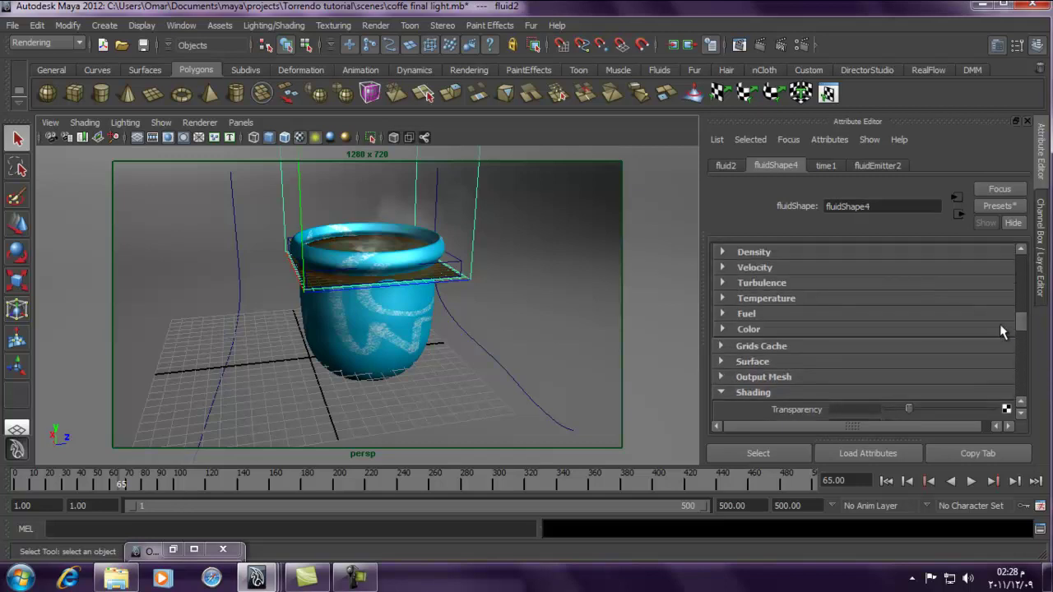
# Review the steam container's Color, Turbulence and Density details and its Contents Method settings
pyautogui.click(819, 330)
pyautogui.click(748, 330)
pyautogui.click(765, 282)
pyautogui.click(765, 282)
pyautogui.click(773, 252)
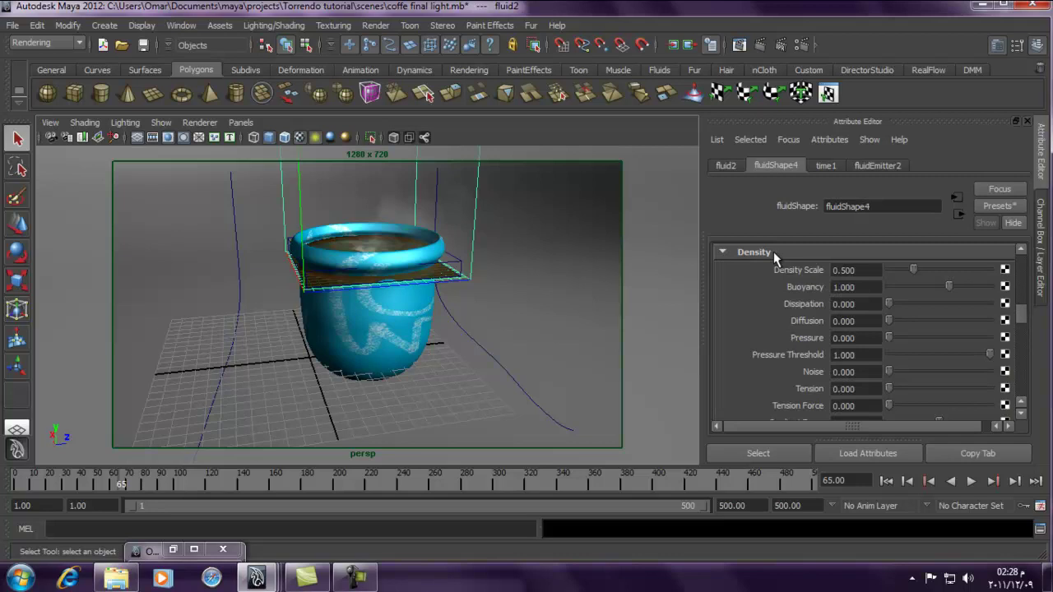
pyautogui.click(774, 252)
pyautogui.moveTo(1019, 315); pyautogui.dragTo(1037, 286)
pyautogui.click(843, 400)
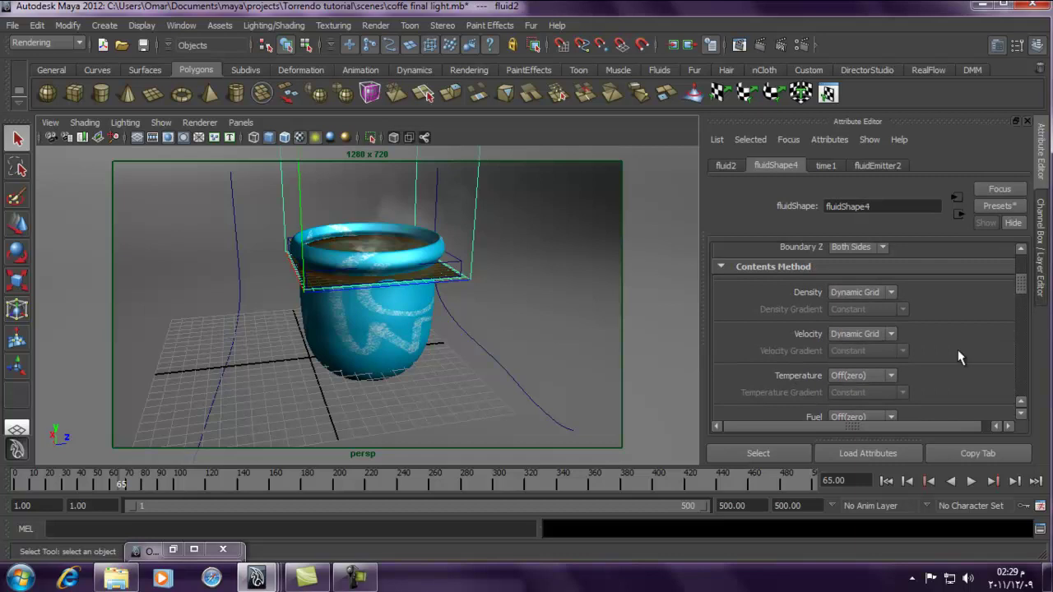
# Play the finished scene onward, examine the steam rising above the cup and the container's Shading settings, and stop it
pyautogui.click(970, 480)
pyautogui.keyDown('alt'); pyautogui.moveTo(460, 313); pyautogui.dragTo(445, 266); pyautogui.keyUp('alt')
pyautogui.moveTo(445, 266)
pyautogui.keyDown('alt'); pyautogui.mouseDown(button='right')
pyautogui.moveTo(501, 277)
pyautogui.moveTo(419, 244)
pyautogui.moveTo(385, 205)
pyautogui.moveTo(359, 200)
pyautogui.mouseUp(button='right'); pyautogui.keyUp('alt')
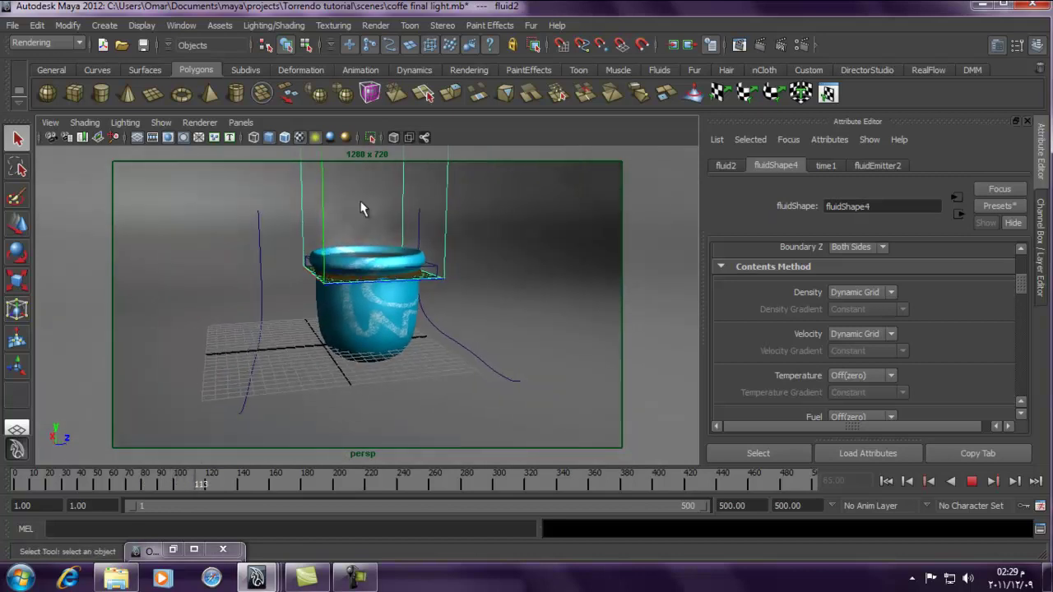
pyautogui.moveTo(1020, 287)
pyautogui.mouseDown()
pyautogui.moveTo(1018, 336)
pyautogui.moveTo(1015, 325)
pyautogui.mouseUp()
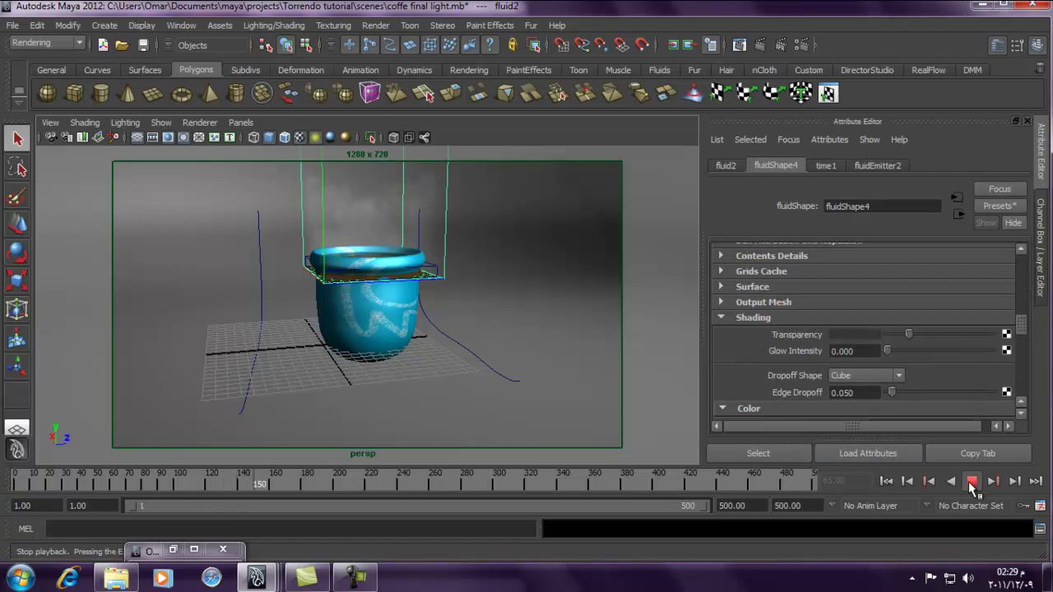
pyautogui.click(972, 482)
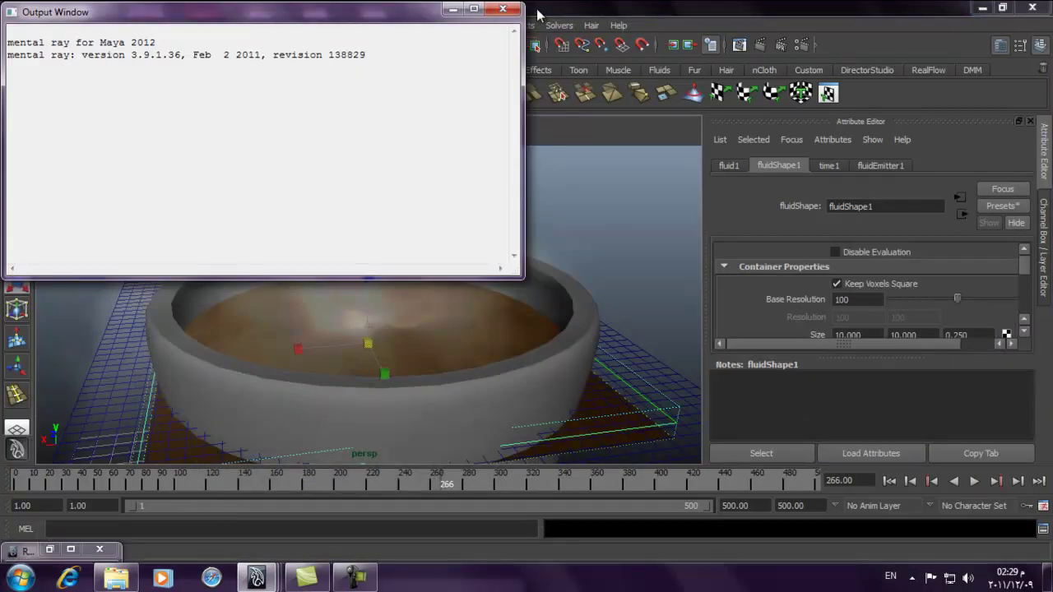
# Switch back to the coffe 2.mb scene, enlarge the attribute area, and deselect the tea container
pyautogui.click(518, 9)
pyautogui.keyDown('alt'); pyautogui.moveTo(636, 269); pyautogui.dragTo(388, 249, button='right'); pyautogui.keyUp('alt')
pyautogui.moveTo(920, 349); pyautogui.dragTo(909, 424)
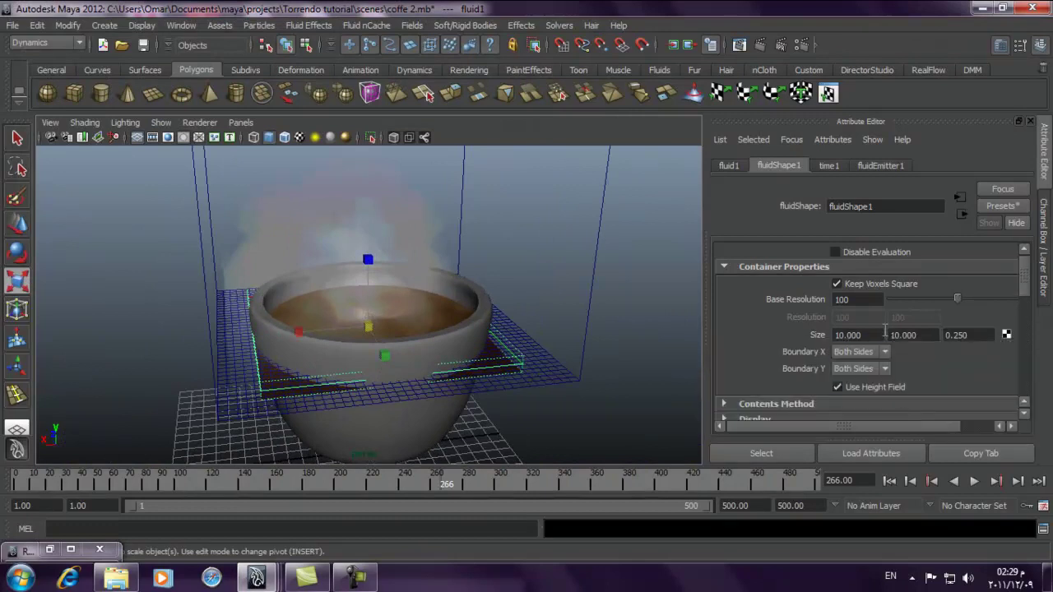
pyautogui.click(591, 252)
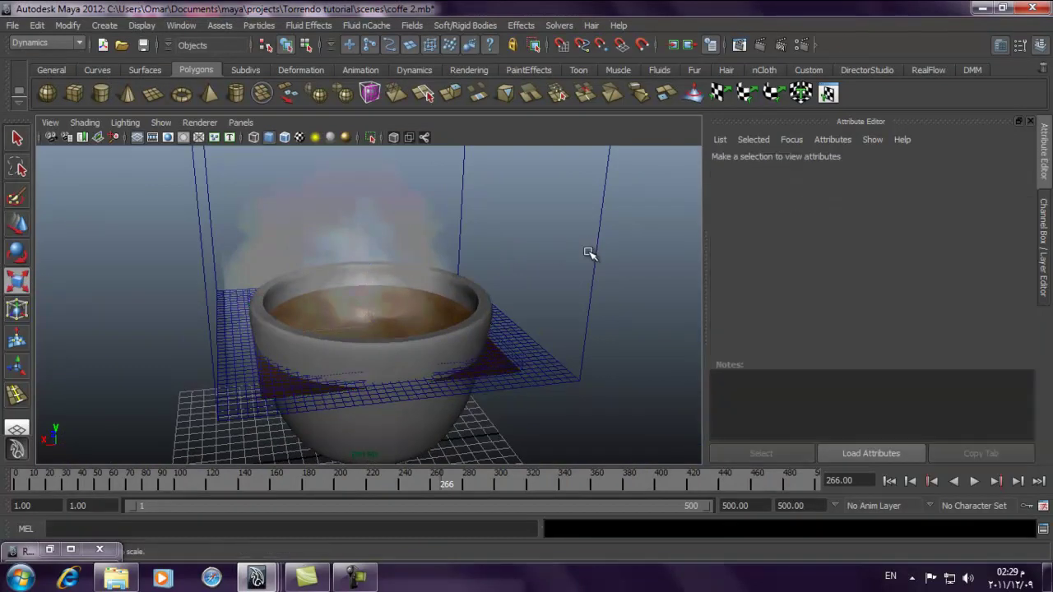
# Select the steam fluid container around the cup and nudge it slightly in height relative to the tea plane with the Move tool
pyautogui.click(597, 246)
pyautogui.moveTo(541, 230)
pyautogui.keyDown('alt'); pyautogui.mouseDown()
pyautogui.moveTo(535, 219)
pyautogui.moveTo(537, 238)
pyautogui.moveTo(533, 219)
pyautogui.moveTo(532, 228)
pyautogui.mouseUp(); pyautogui.keyUp('alt')
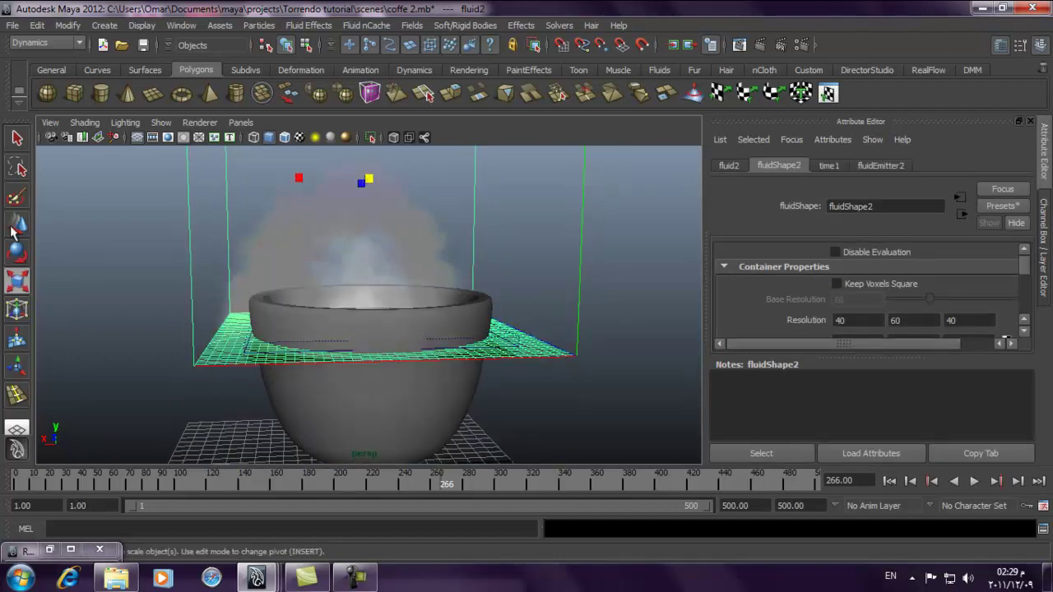
pyautogui.click(14, 223)
pyautogui.scroll(-2, 378, 205)
pyautogui.moveTo(370, 167); pyautogui.dragTo(367, 168)
pyautogui.keyDown('alt'); pyautogui.moveTo(371, 183); pyautogui.dragTo(546, 280, button='right'); pyautogui.keyUp('alt')
pyautogui.keyDown('alt'); pyautogui.moveTo(547, 280); pyautogui.dragTo(549, 292); pyautogui.keyUp('alt')
pyautogui.keyDown('alt'); pyautogui.moveTo(550, 292); pyautogui.dragTo(425, 266, button='right'); pyautogui.keyUp('alt')
pyautogui.moveTo(426, 265)
pyautogui.keyDown('alt'); pyautogui.mouseDown()
pyautogui.moveTo(436, 241)
pyautogui.moveTo(436, 257)
pyautogui.mouseUp(); pyautogui.keyUp('alt')
pyautogui.keyDown('alt'); pyautogui.moveTo(436, 256); pyautogui.dragTo(522, 291, button='right'); pyautogui.keyUp('alt')
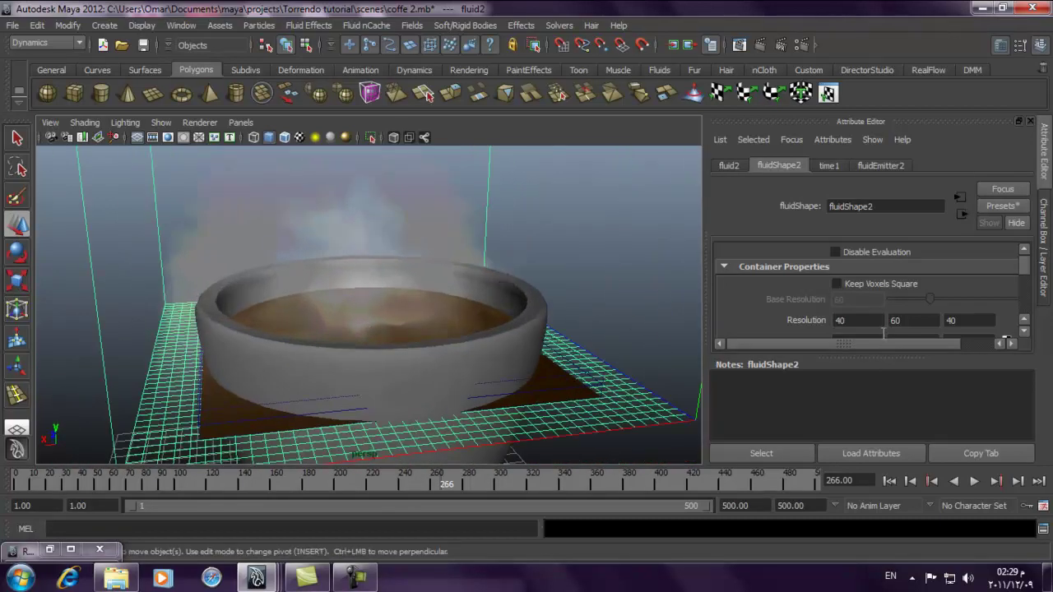
# Enable Keep Voxels Square for the steam container and set its Base Resolution to 30
pyautogui.moveTo(877, 360); pyautogui.dragTo(874, 436)
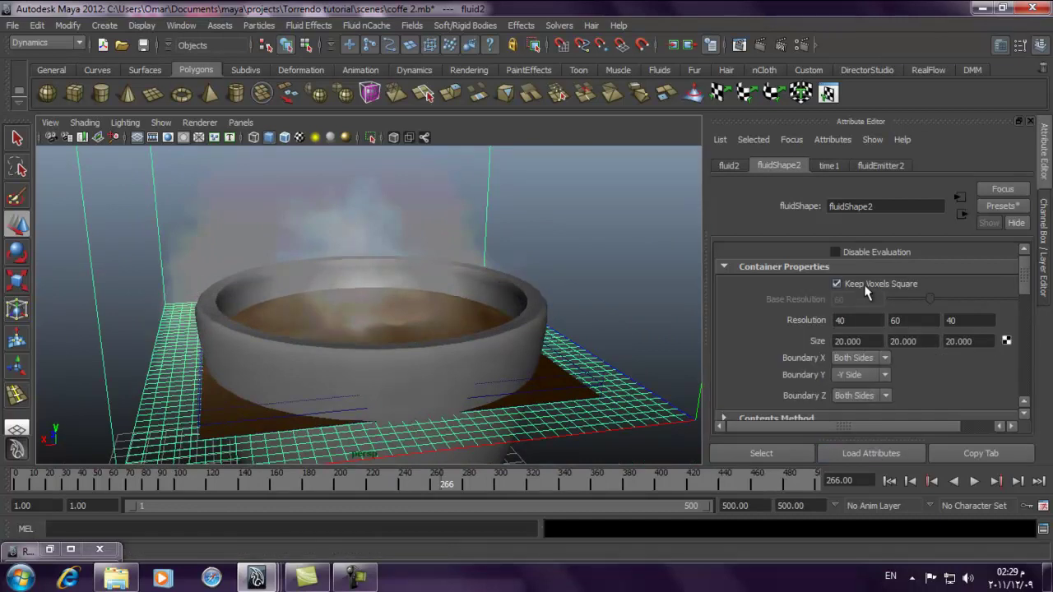
pyautogui.write('30')
pyautogui.click(872, 348)
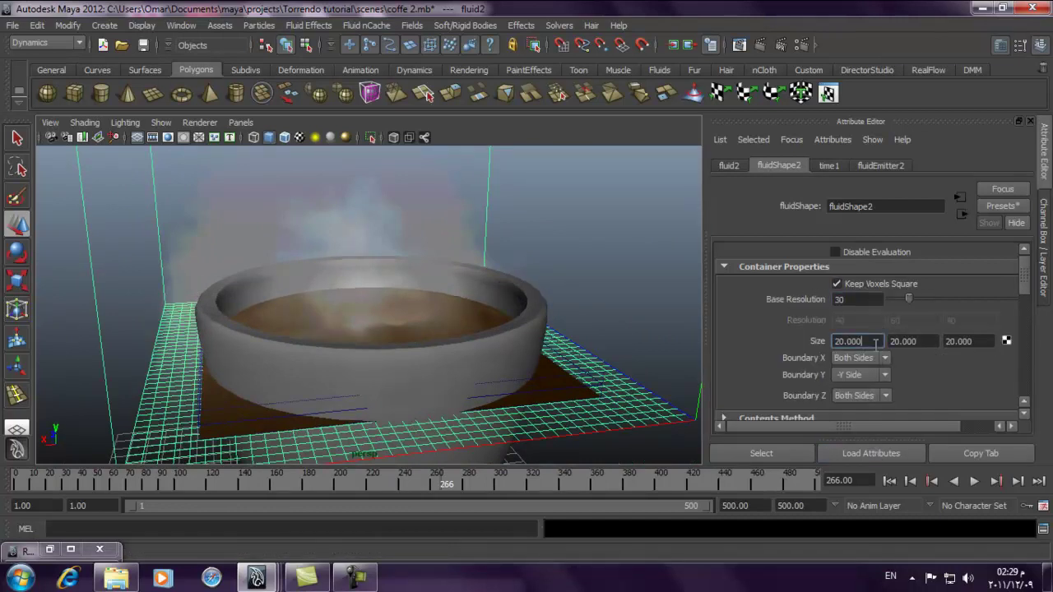
# Play the simulation from the first frame, examine the swirling tea surface from several angles, and stop the playback
pyautogui.click(890, 481)
pyautogui.click(974, 481)
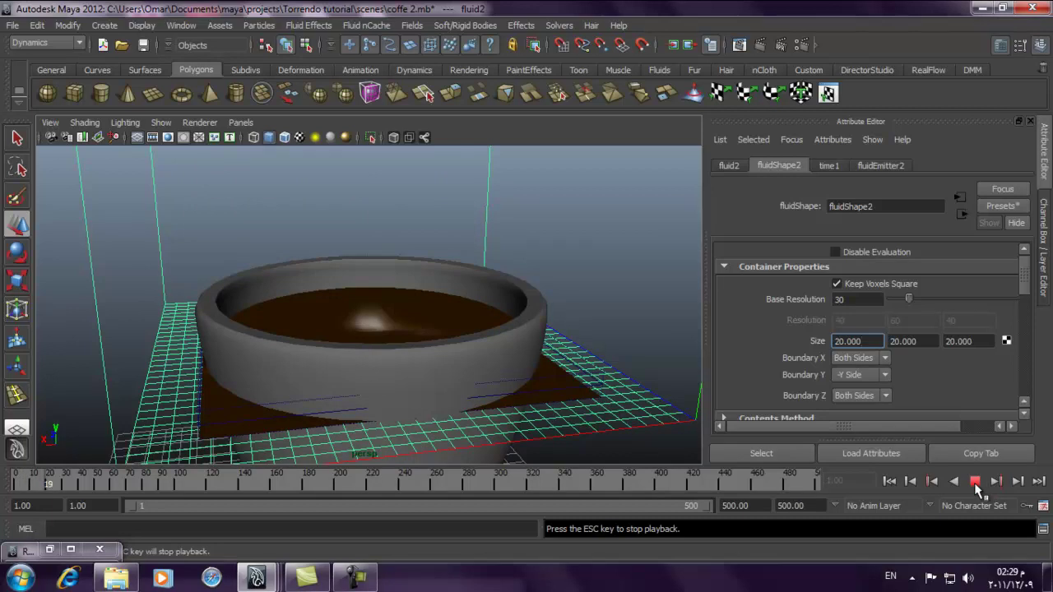
pyautogui.keyDown('alt'); pyautogui.moveTo(414, 336); pyautogui.dragTo(420, 350); pyautogui.keyUp('alt')
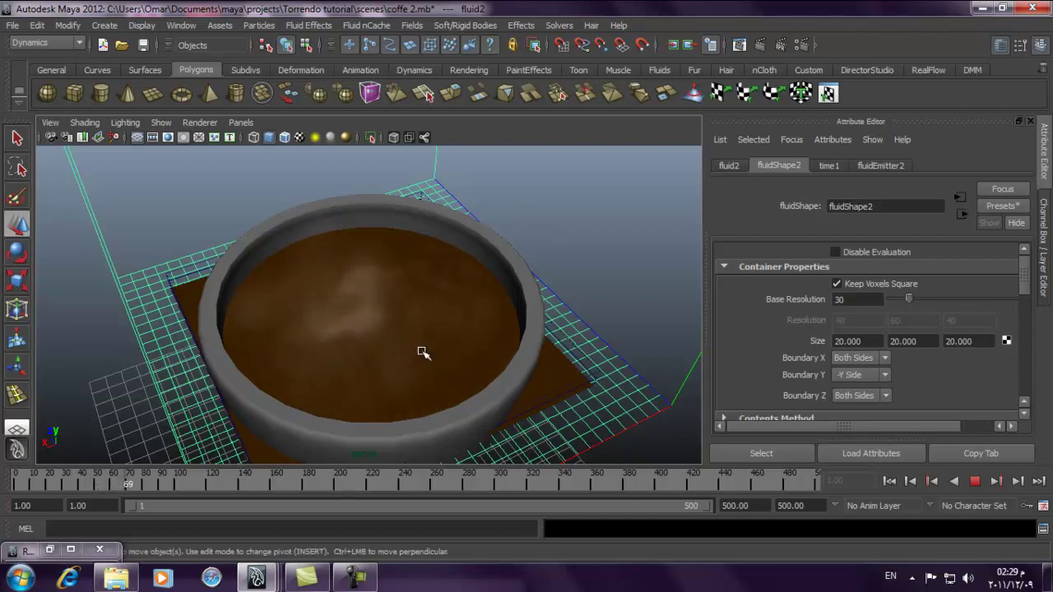
pyautogui.keyDown('alt'); pyautogui.moveTo(432, 320); pyautogui.dragTo(294, 317); pyautogui.keyUp('alt')
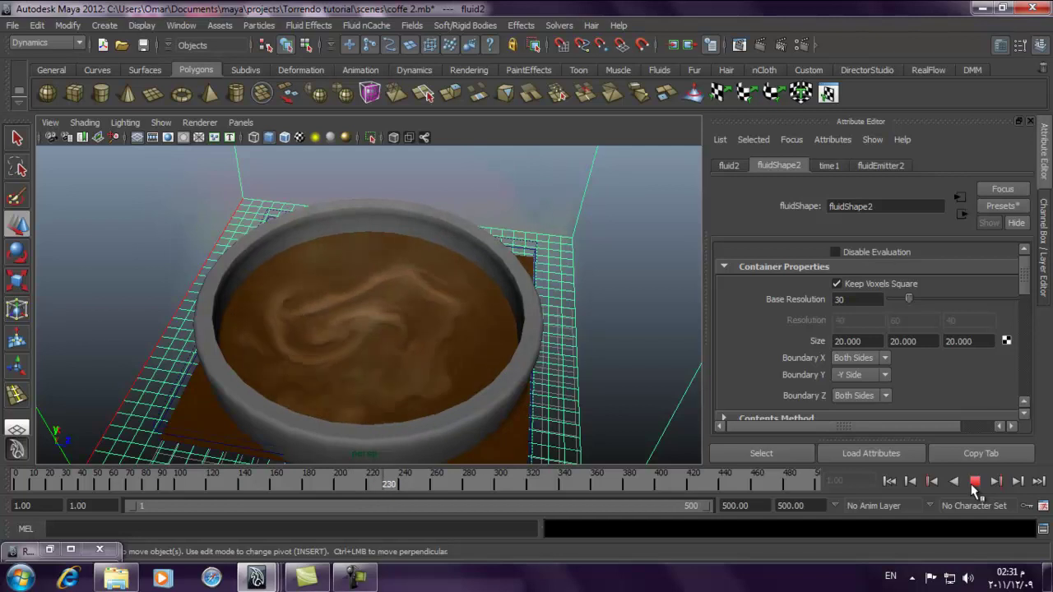
pyautogui.click(975, 482)
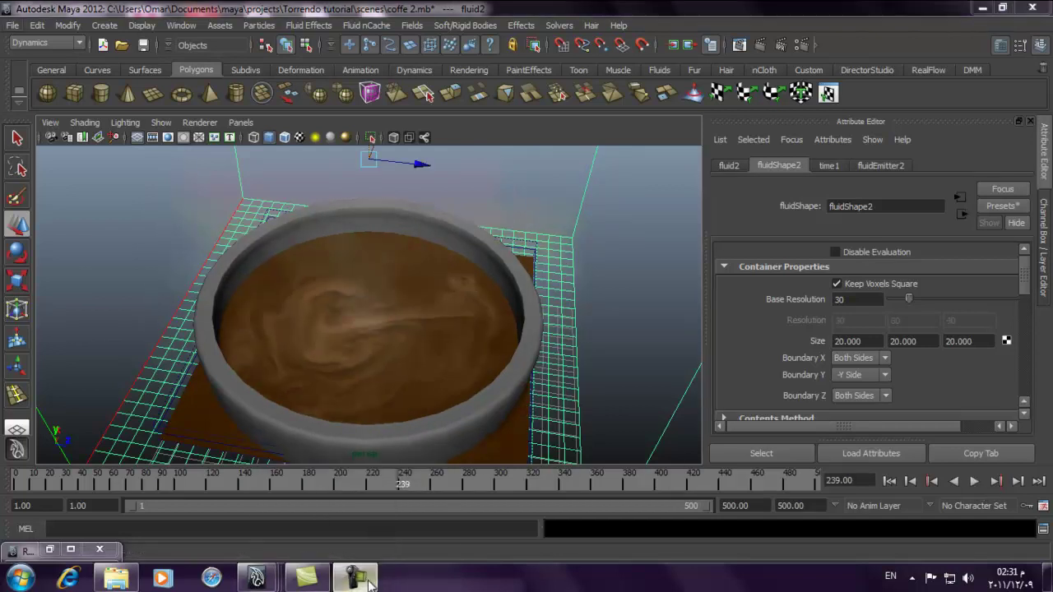